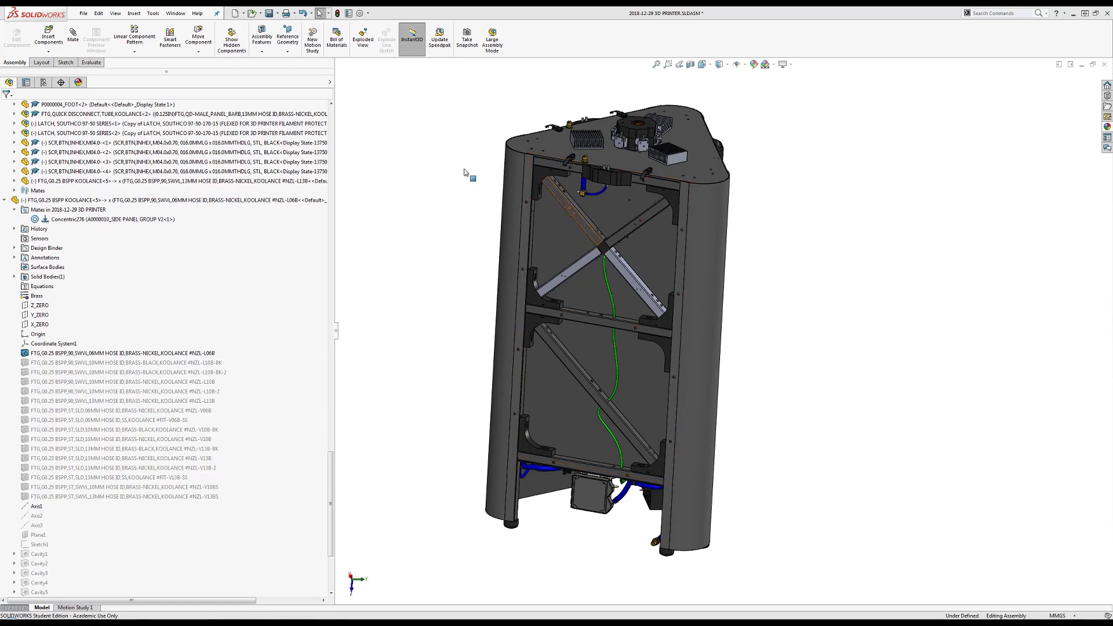
Examine the blue hoses and the small barbed fitting on the brass four-way block beneath the printer's top plate
scroll(610, 205, down, 10)
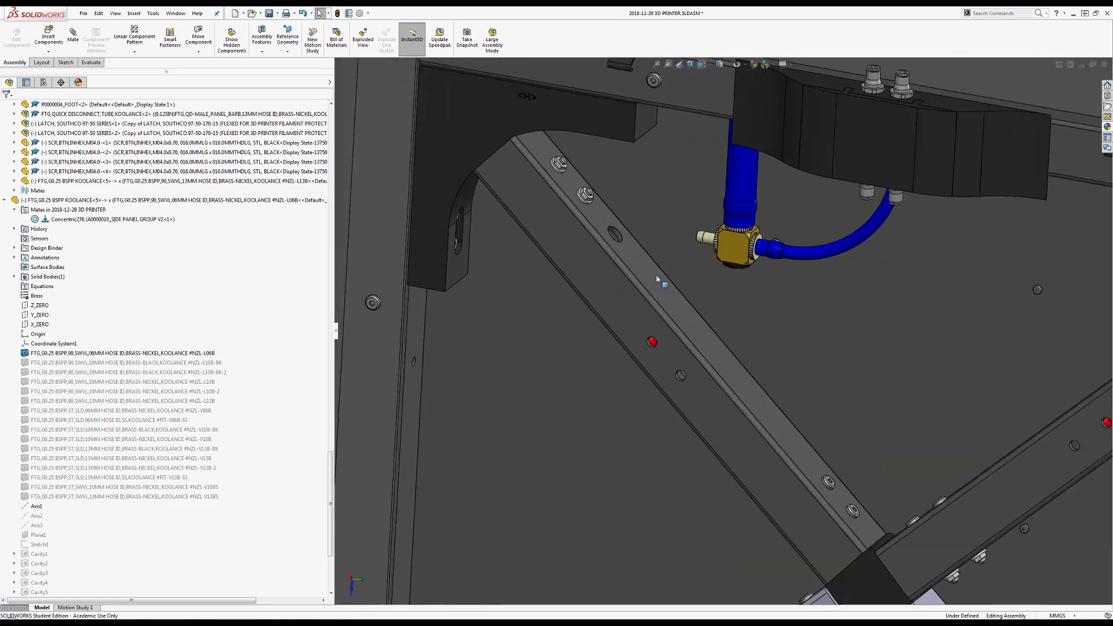
middle_click(650, 281)
middle_drag(650, 281, 723, 237)
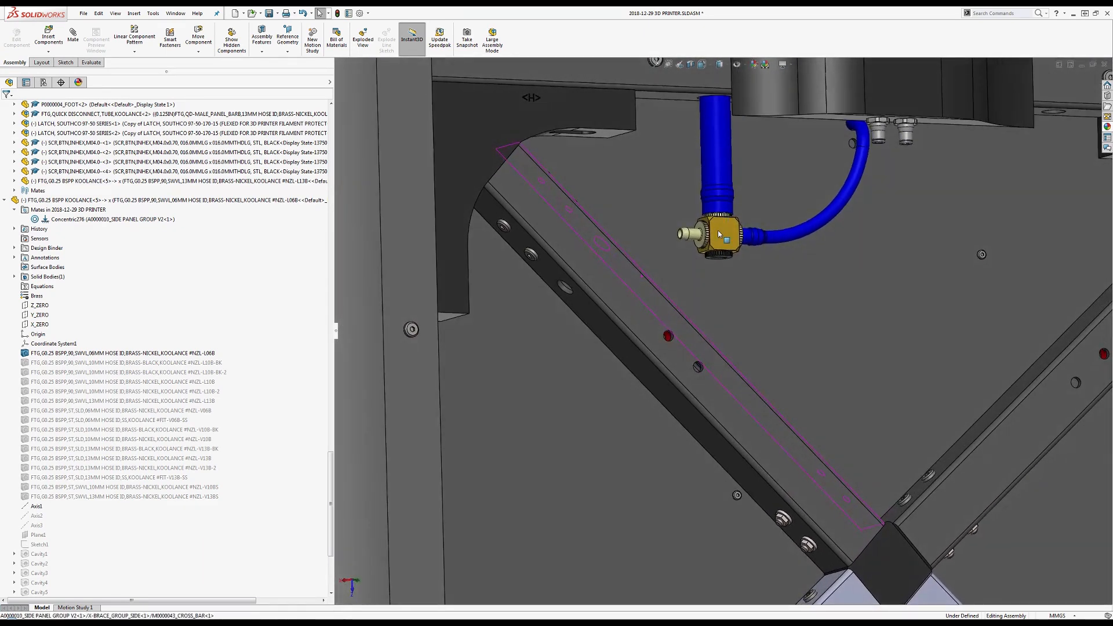
scroll(721, 249, up, 4)
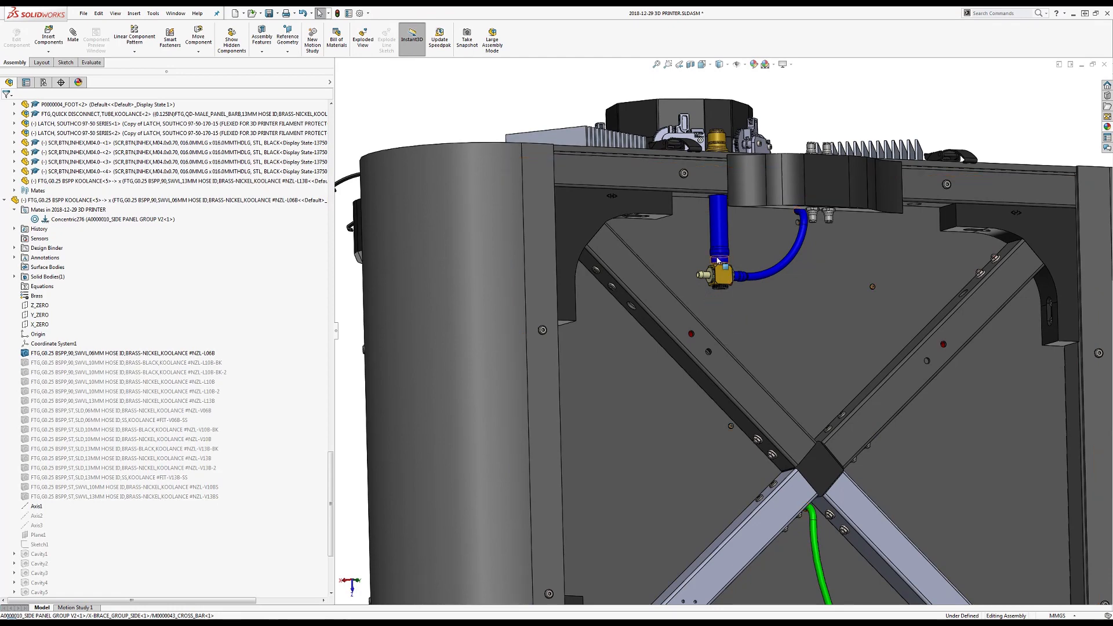
scroll(719, 261, down, 5)
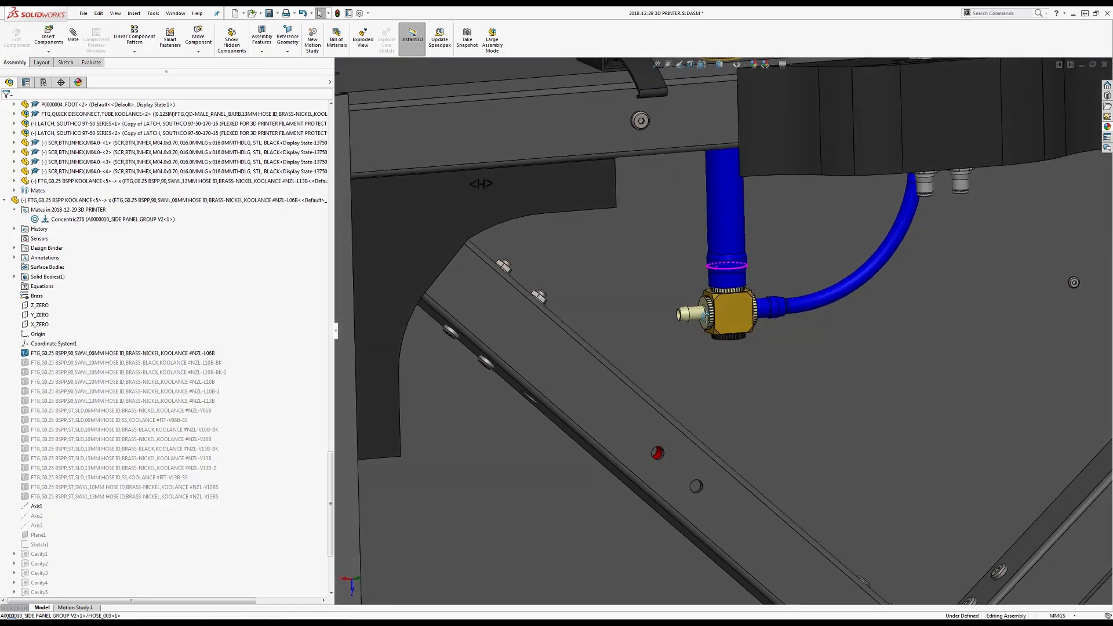
scroll(712, 340, up, 5)
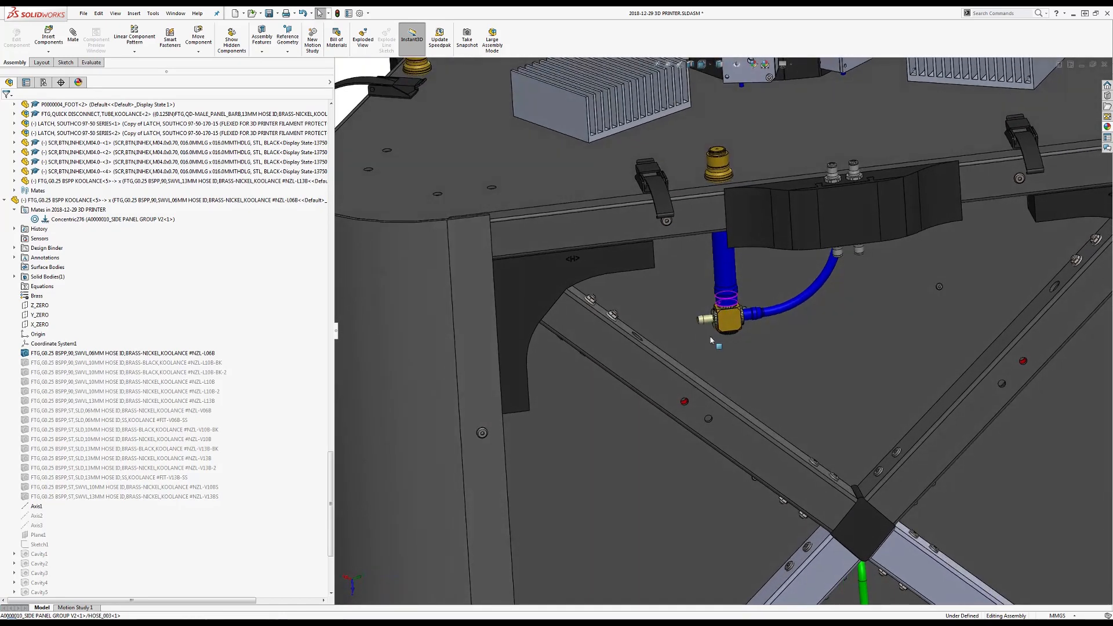
scroll(704, 416, up, 6)
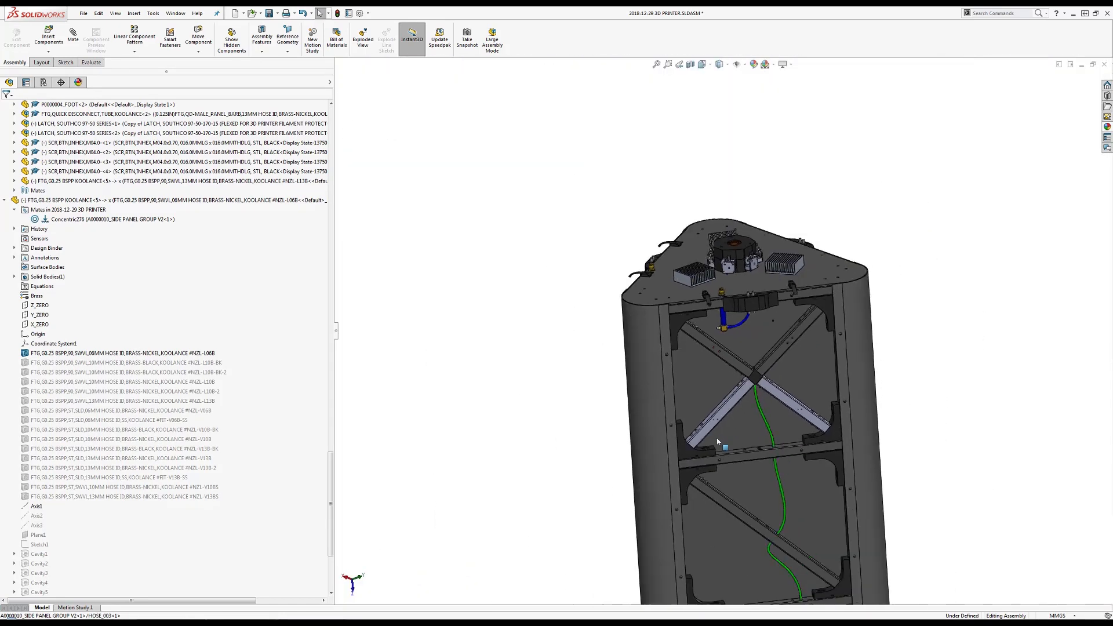
scroll(718, 442, down, 8)
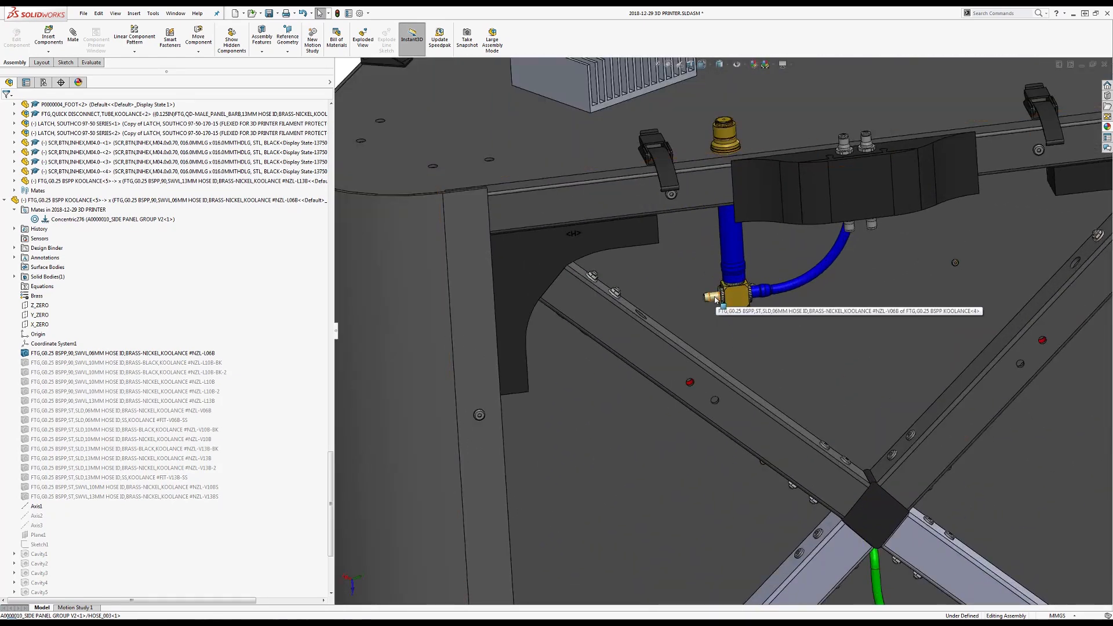
mouse_move(631, 340)
middle_down()
mouse_move(656, 279)
mouse_move(620, 354)
middle_up()
scroll(603, 360, up, 8)
scroll(726, 535, down, 8)
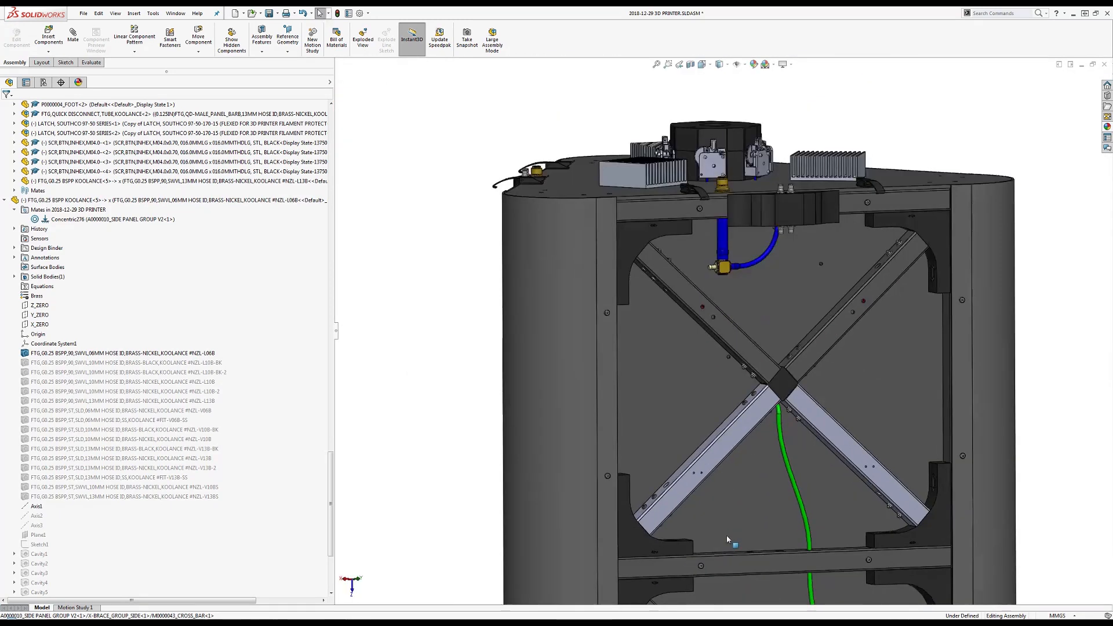
Trace a route along the green line through the braces and crossbeams down to the barbed fitting beside the black housing
middle_drag(595, 392, 771, 510)
scroll(818, 502, up, 5)
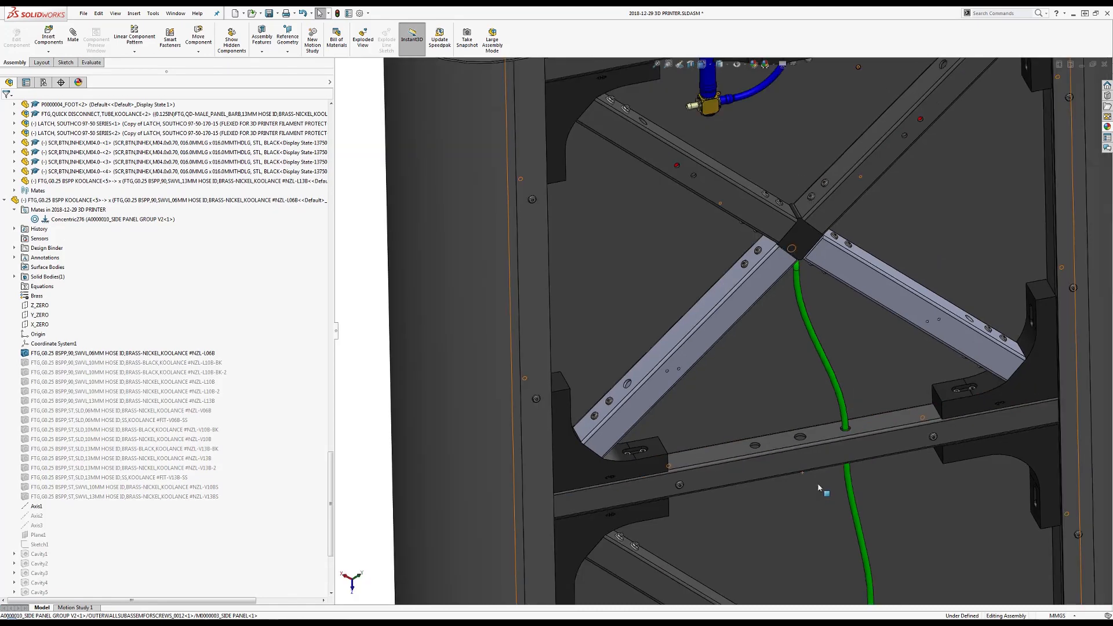
scroll(765, 528, up, 2)
scroll(759, 463, down, 6)
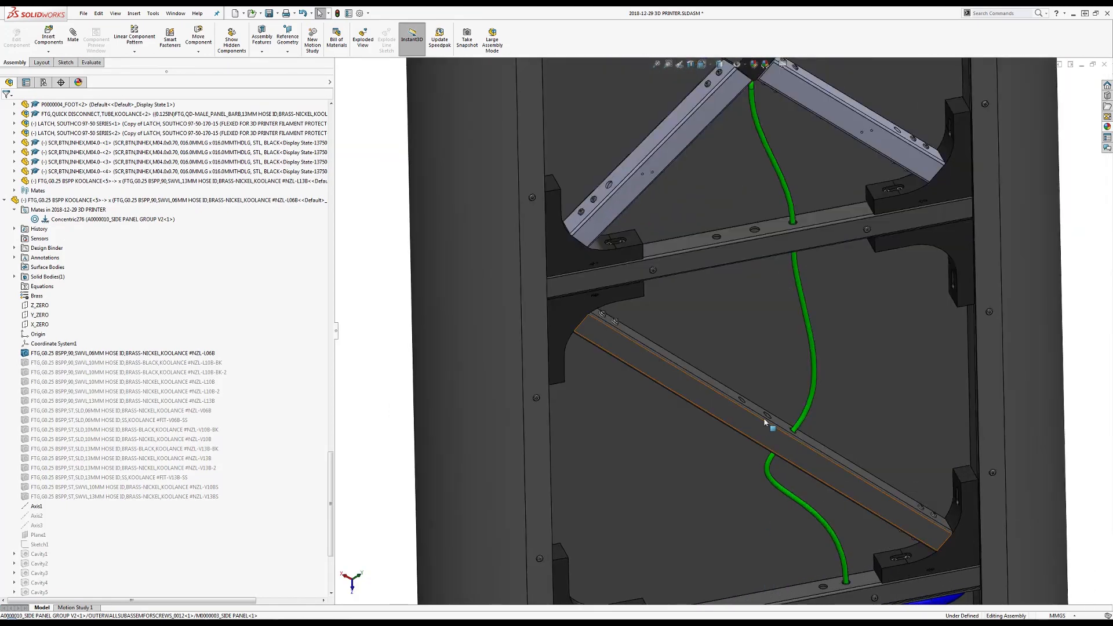
scroll(759, 464, up, 3)
scroll(798, 506, down, 4)
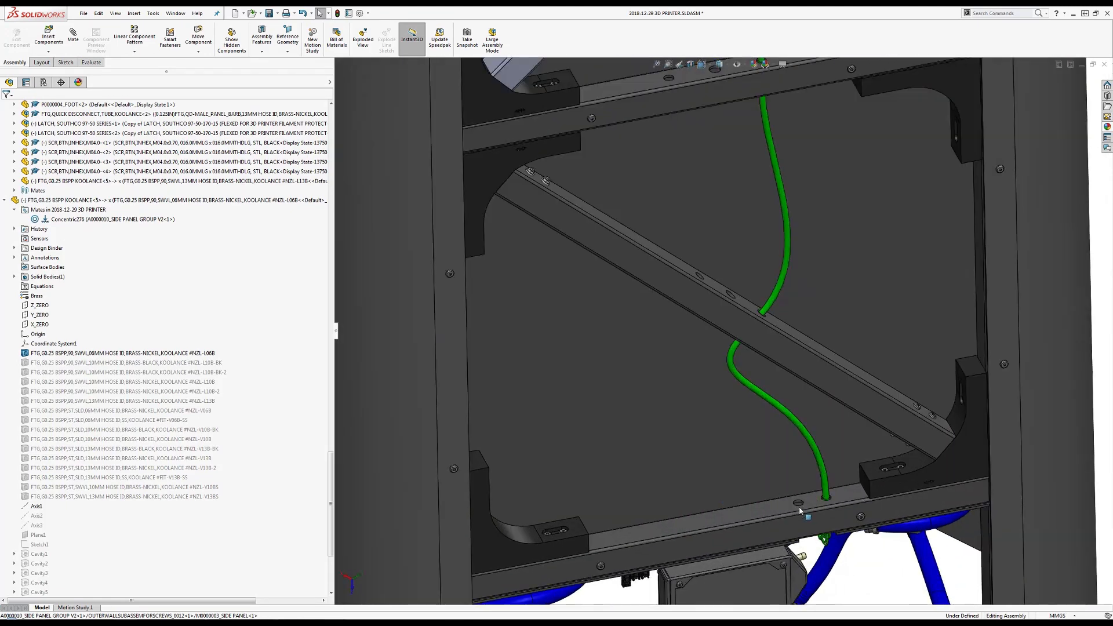
scroll(800, 510, up, 3)
scroll(772, 479, down, 6)
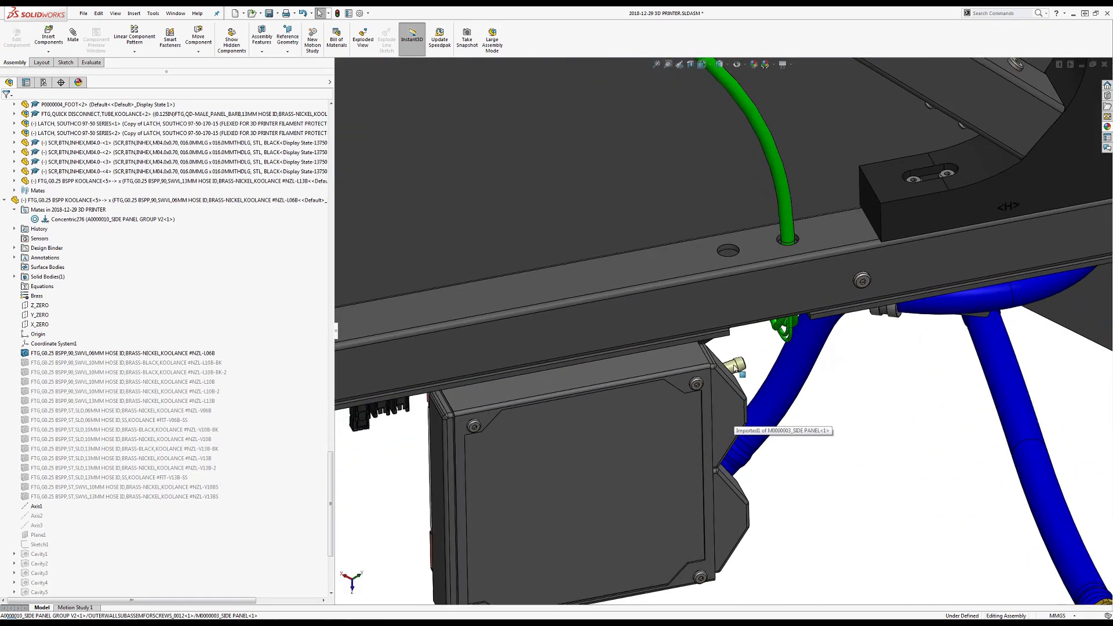
Mate the collar face of the 6 mm swivel elbow fitting coincident with the ring face of the black housing's port
middle_drag(732, 371, 684, 351)
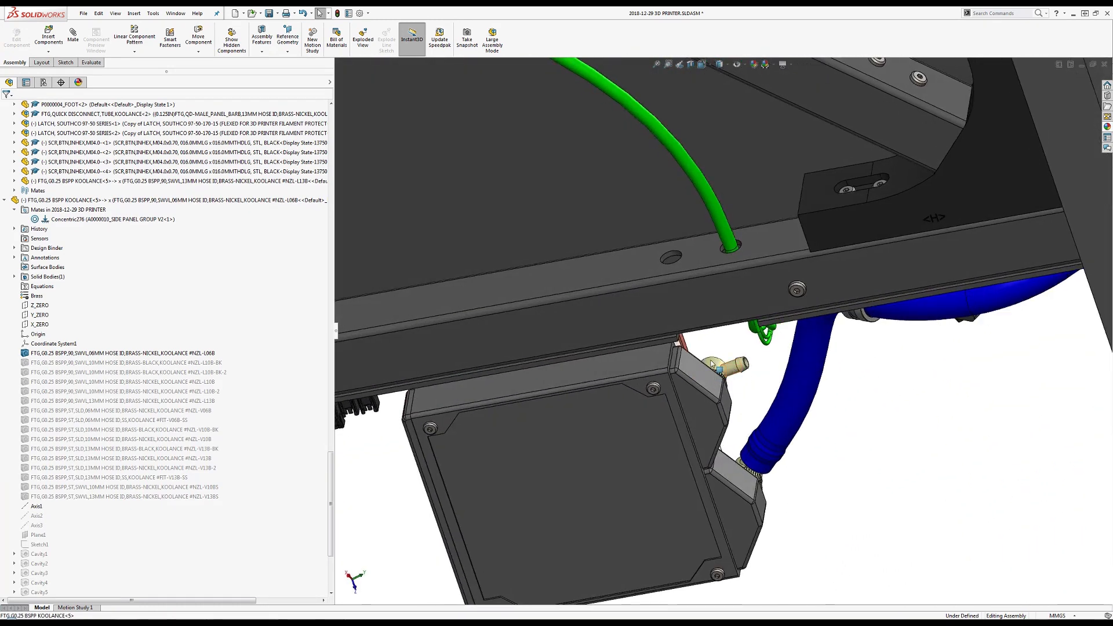
drag(684, 351, 711, 351)
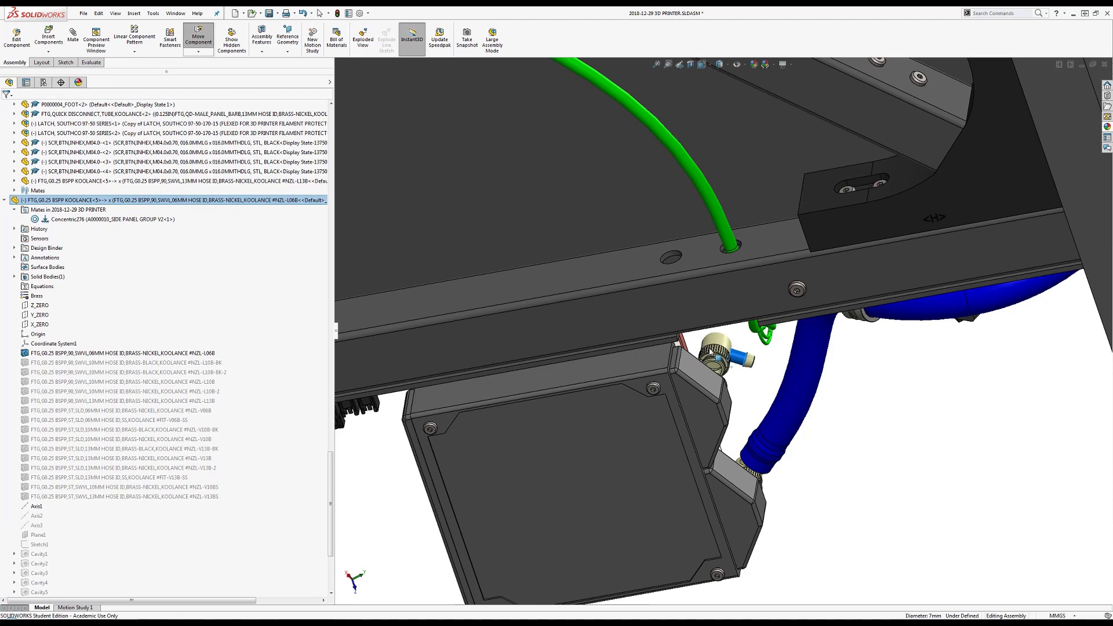
scroll(744, 364, down, 5)
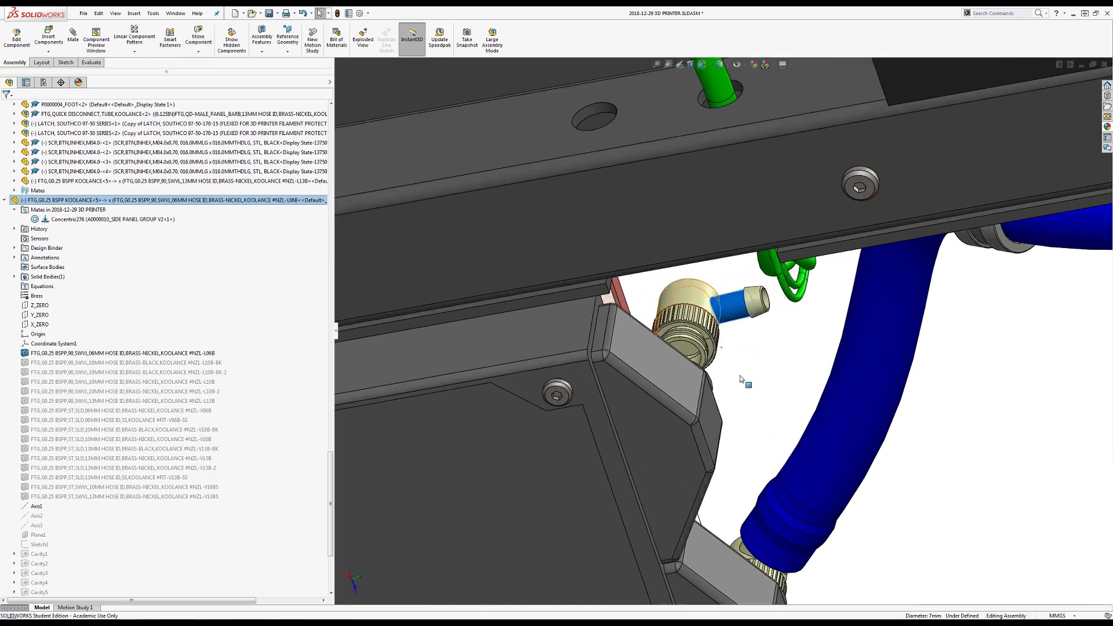
middle_drag(693, 323, 646, 308)
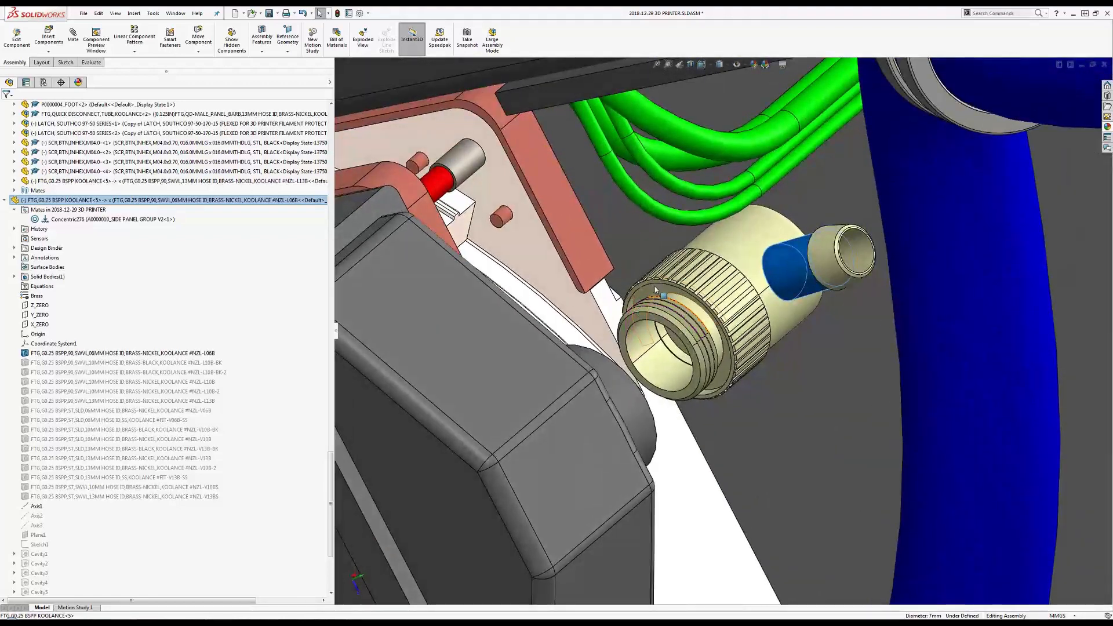
scroll(655, 293, down, 2)
click(654, 290)
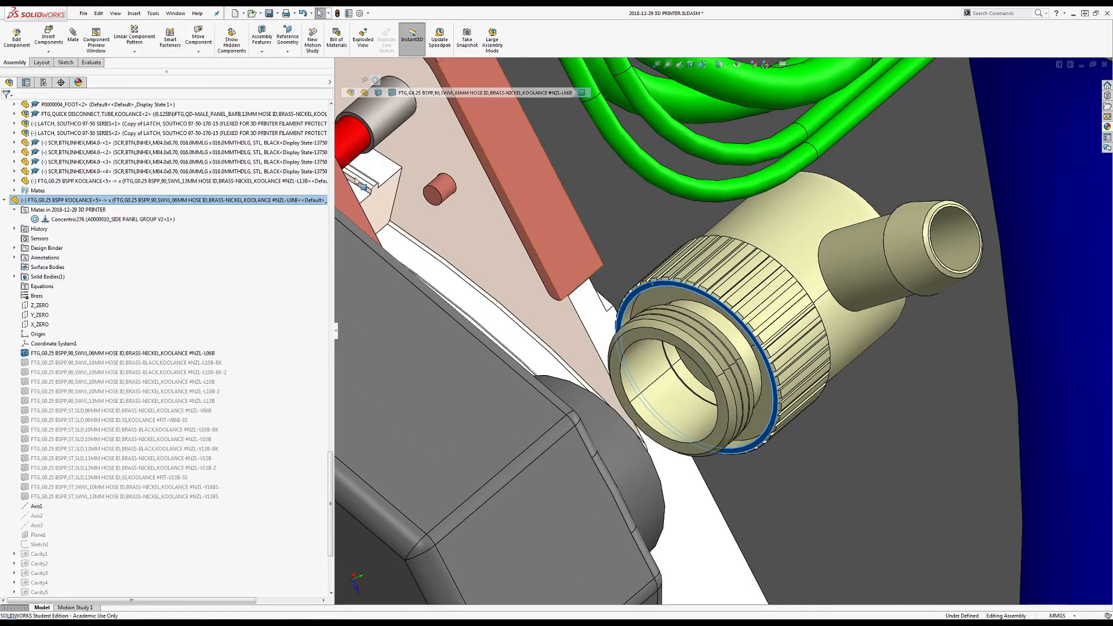
click(76, 36)
scroll(676, 443, up, 1)
middle_drag(676, 442, 502, 251)
click(760, 530)
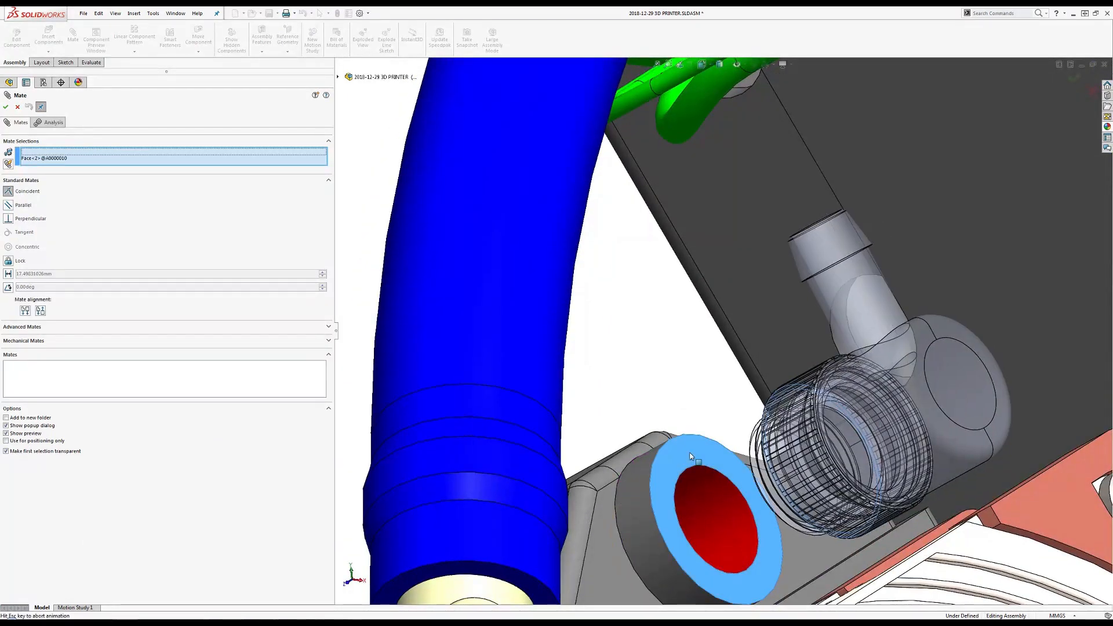
click(776, 481)
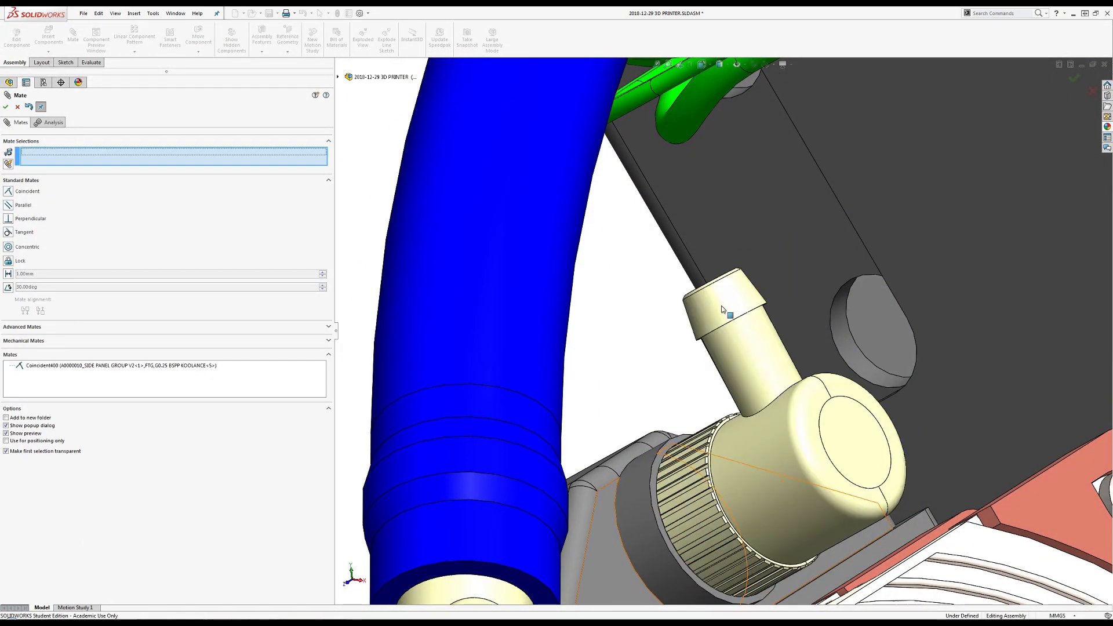
Swivel the mated elbow fitting's barb about the port axis and finish mating
drag(737, 328, 693, 404)
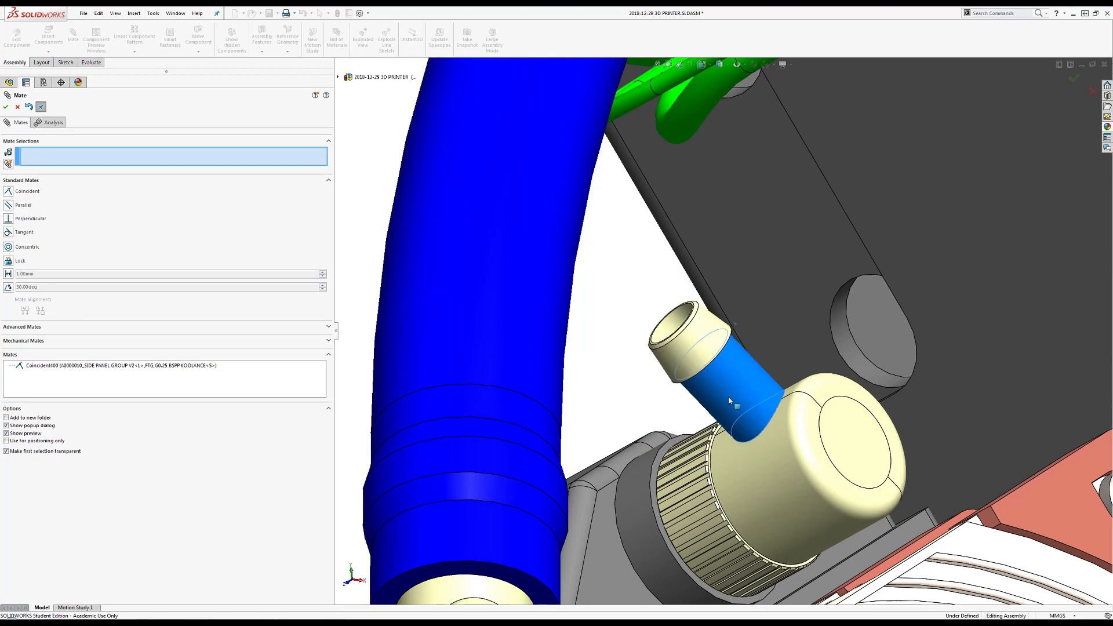
middle_drag(728, 397, 673, 276)
scroll(595, 422, up, 10)
scroll(673, 276, up, 8)
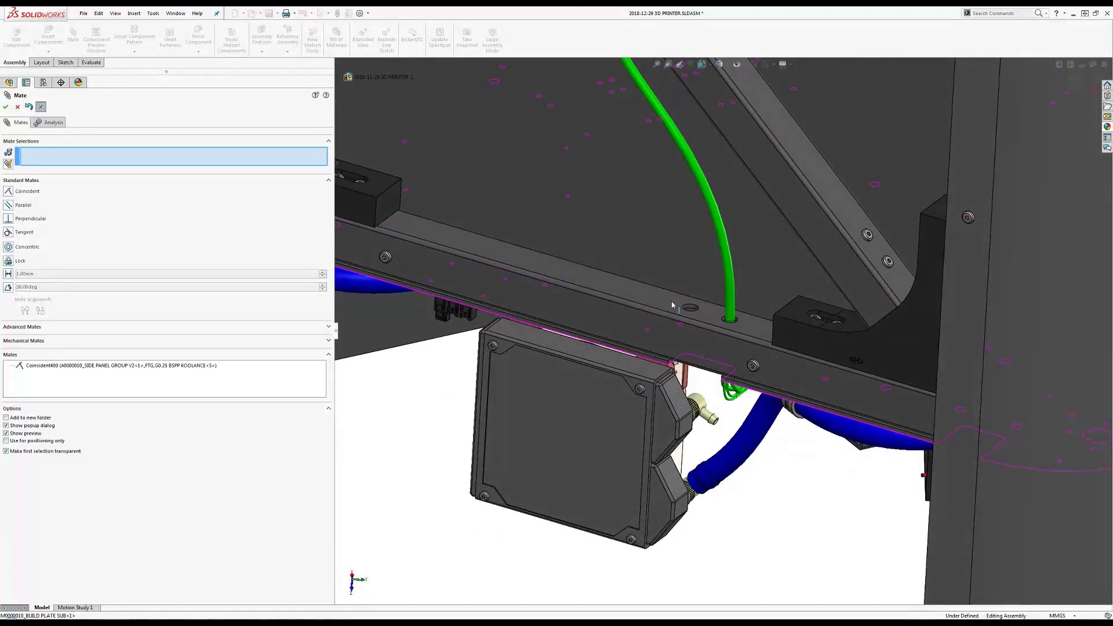
click(5, 107)
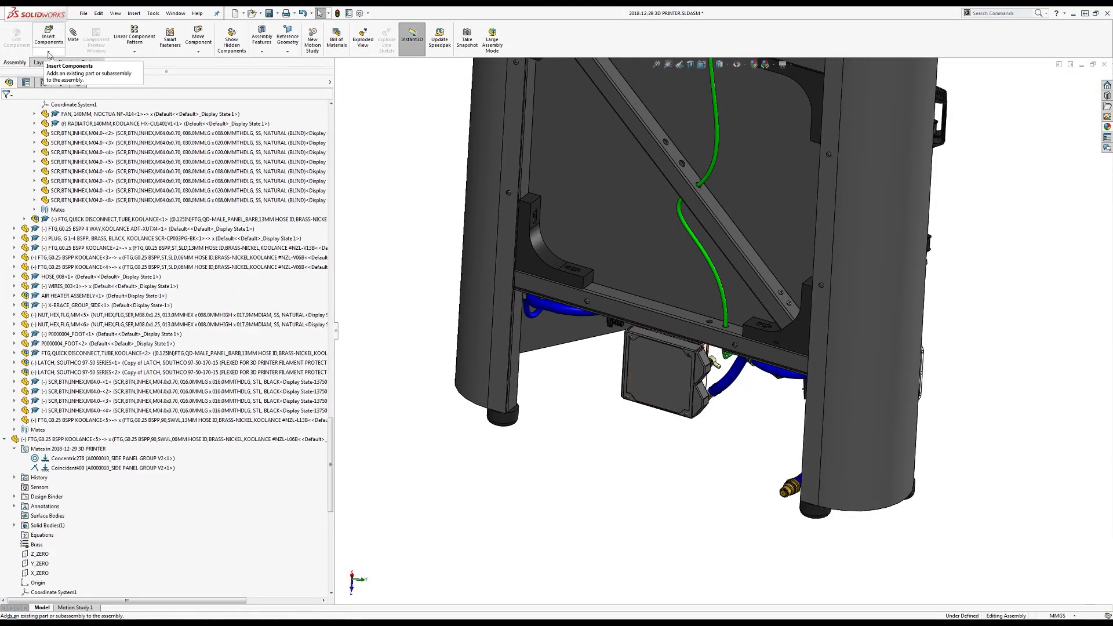
Swivel the elbow fitting on the black housing so its barb points up toward the lower crossbeam
scroll(732, 341, down, 5)
scroll(731, 341, down, 3)
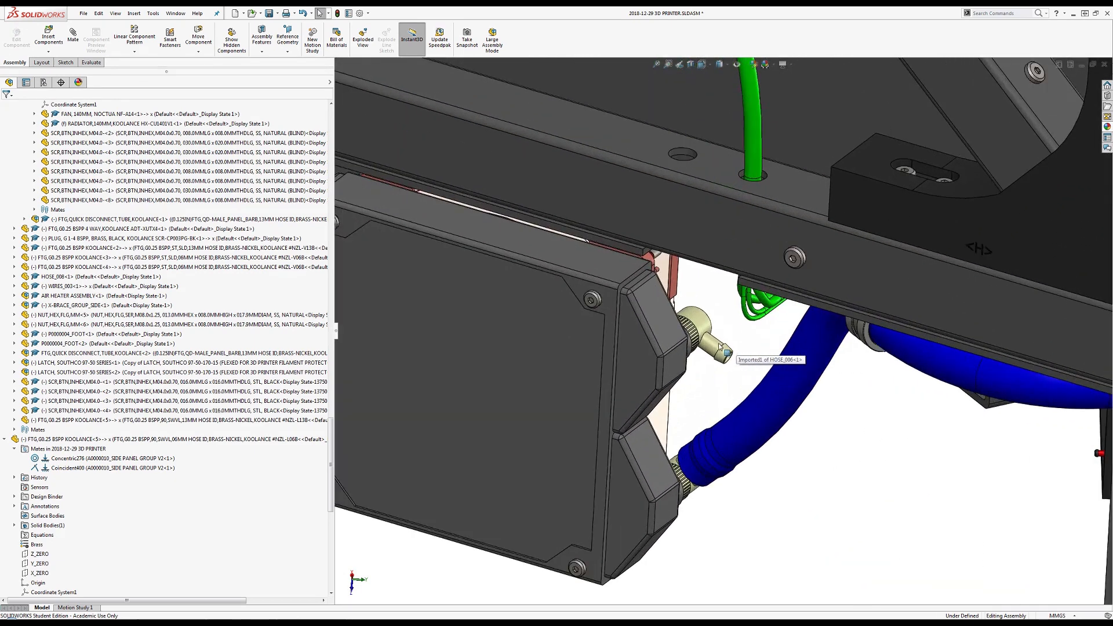
click(694, 299)
drag(690, 265, 714, 286)
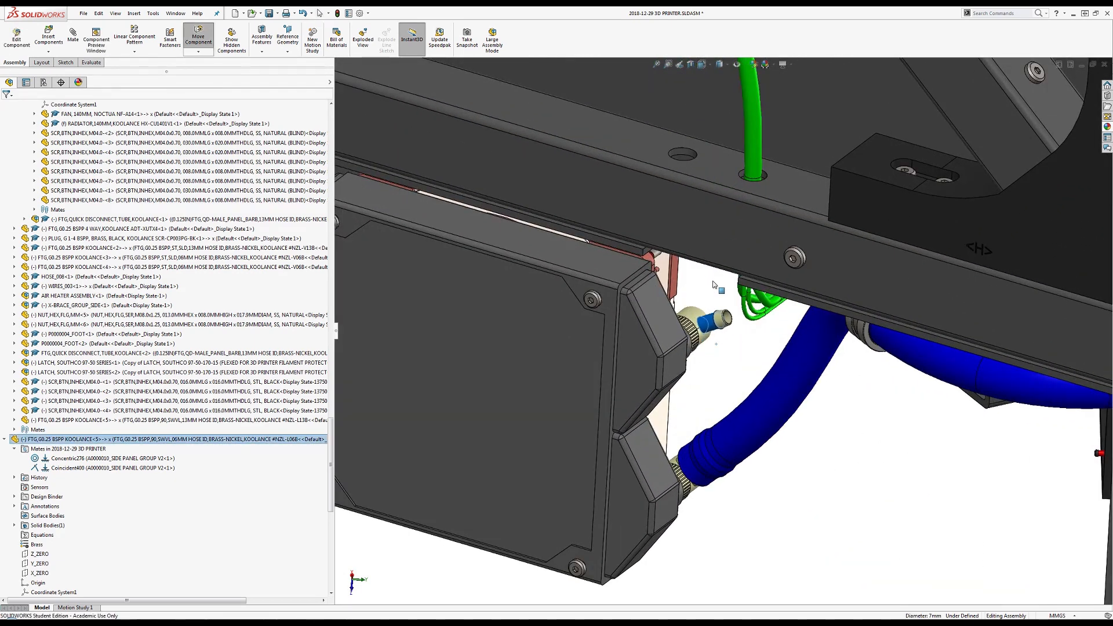
click(714, 355)
click(705, 333)
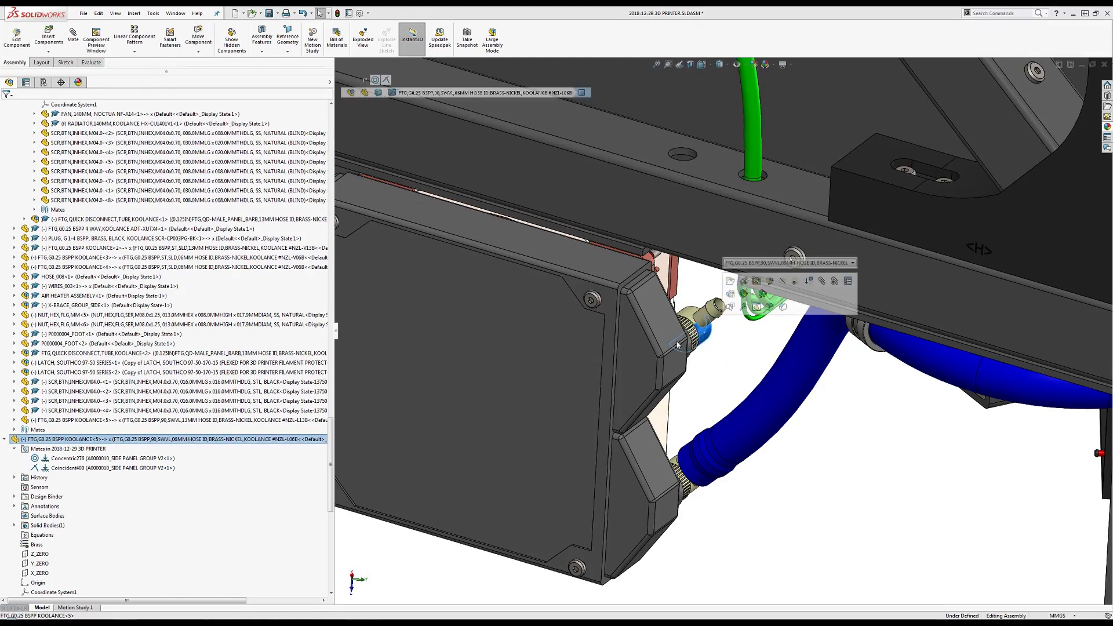
click(82, 440)
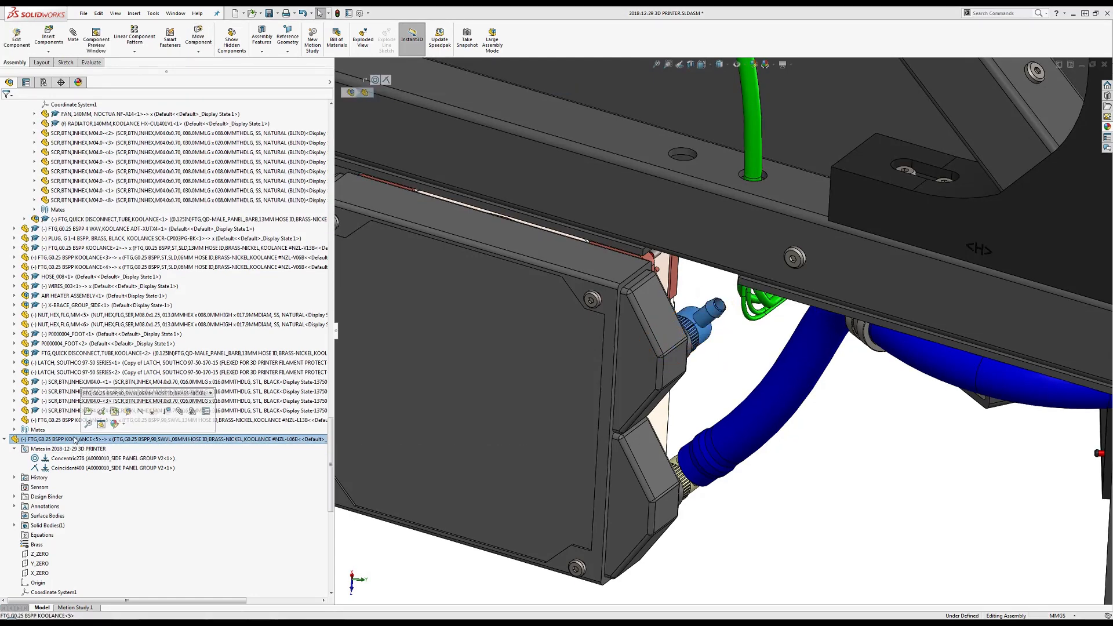
scroll(706, 313, up, 3)
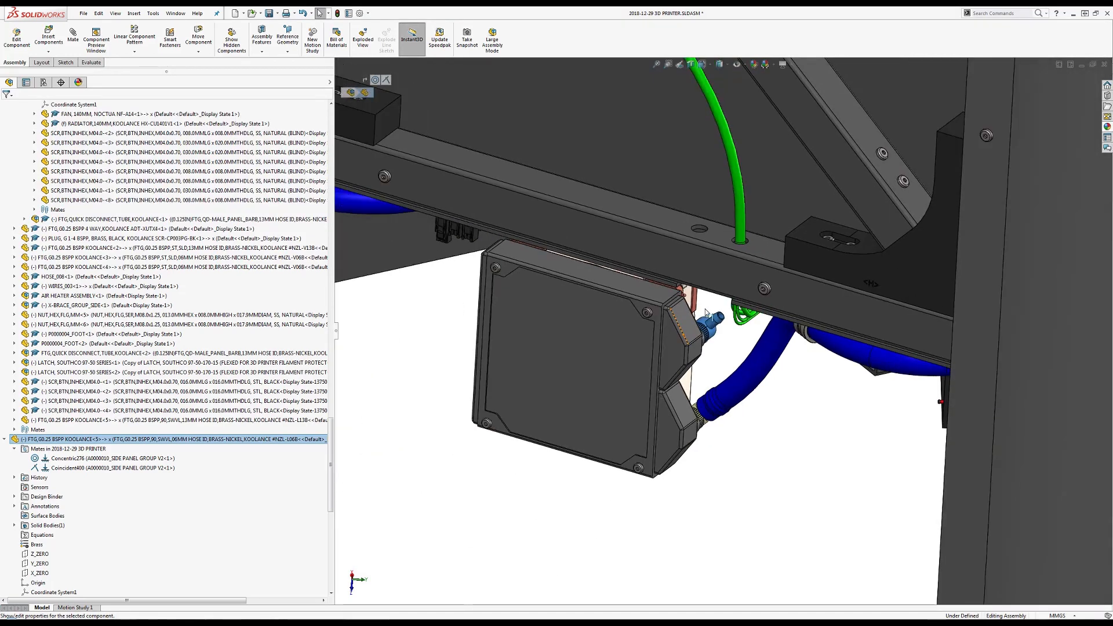
scroll(720, 316, down, 2)
click(714, 388)
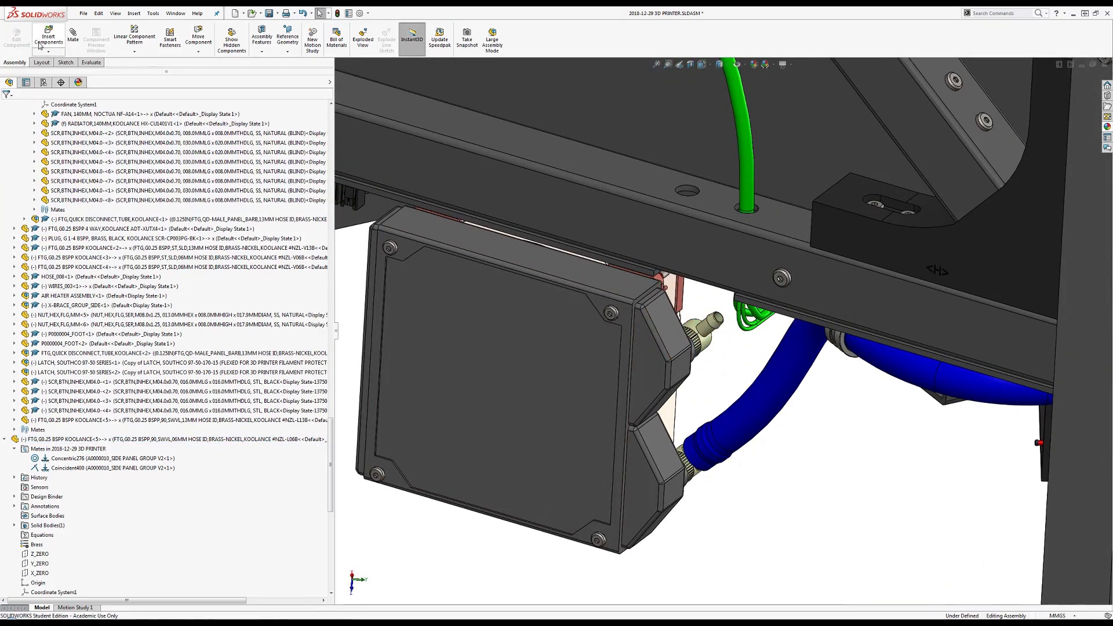
Insert END OF HOSE, 6MM IDx10MM OD ON KOOLANCE NOZZLE from HARDWARE's _KOOLANCE PUMP SYSTEM folder and place it beside the elbow fitting
click(40, 45)
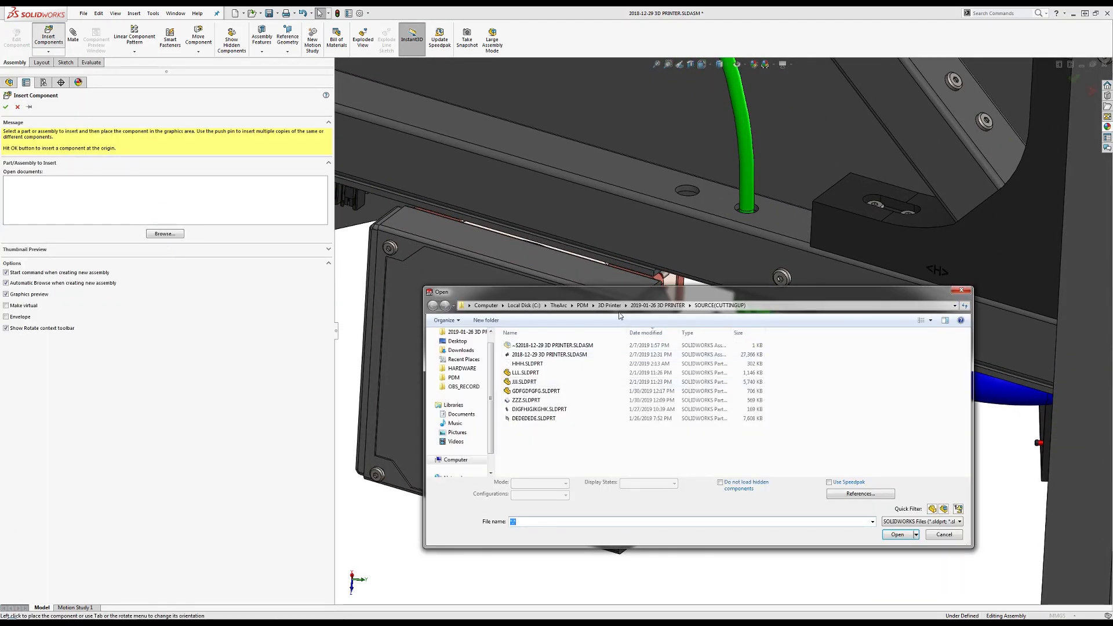
click(456, 369)
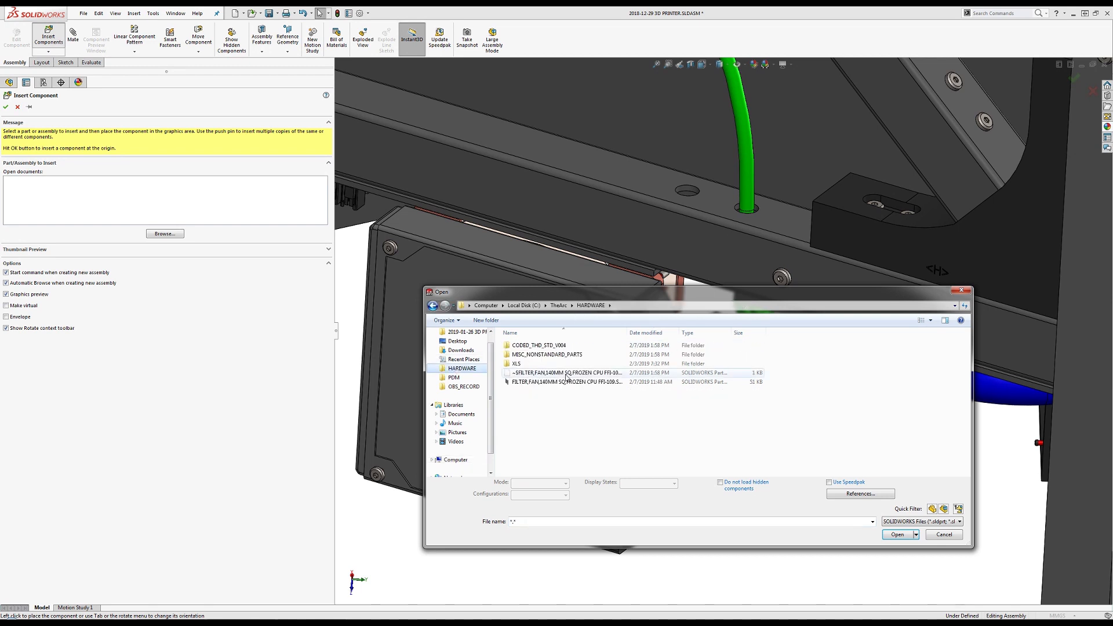
double_click(548, 355)
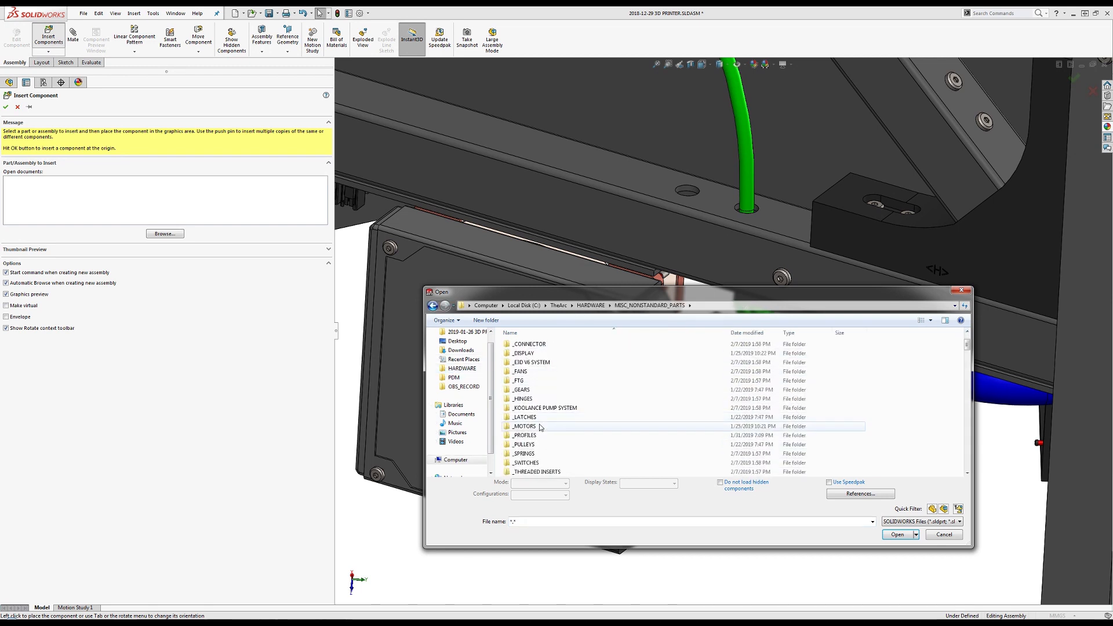
double_click(540, 408)
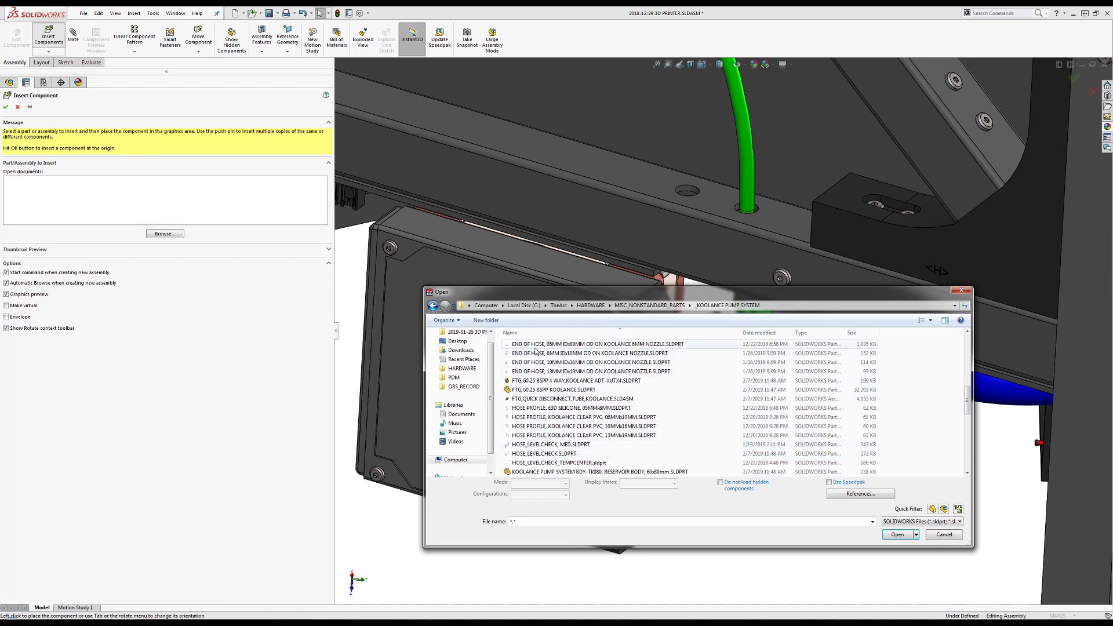
click(535, 345)
scroll(579, 382, up, 2)
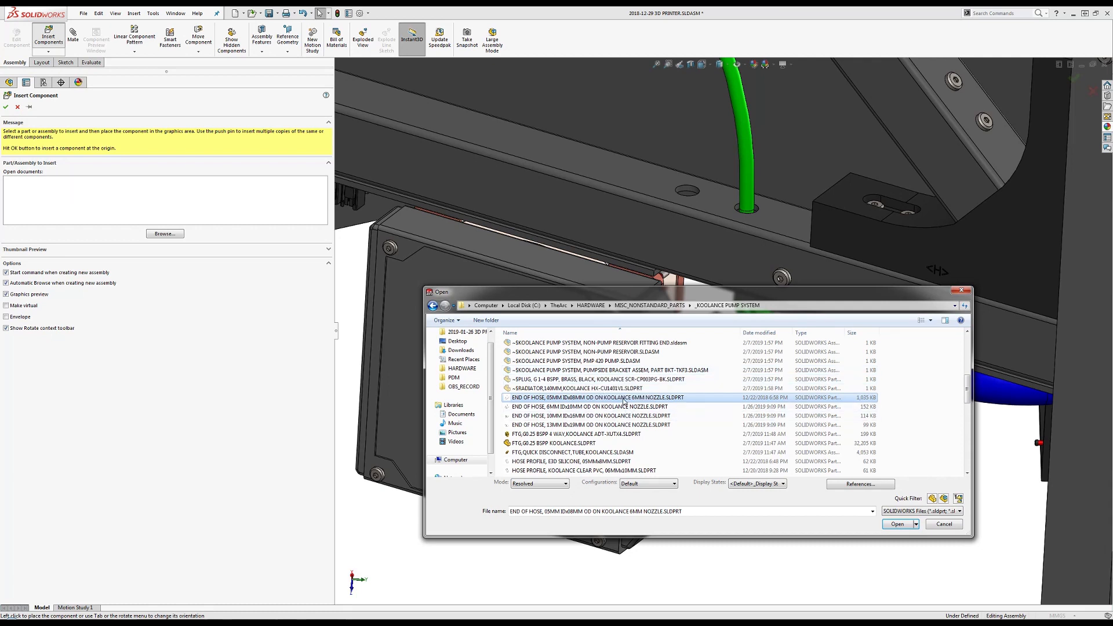
click(591, 400)
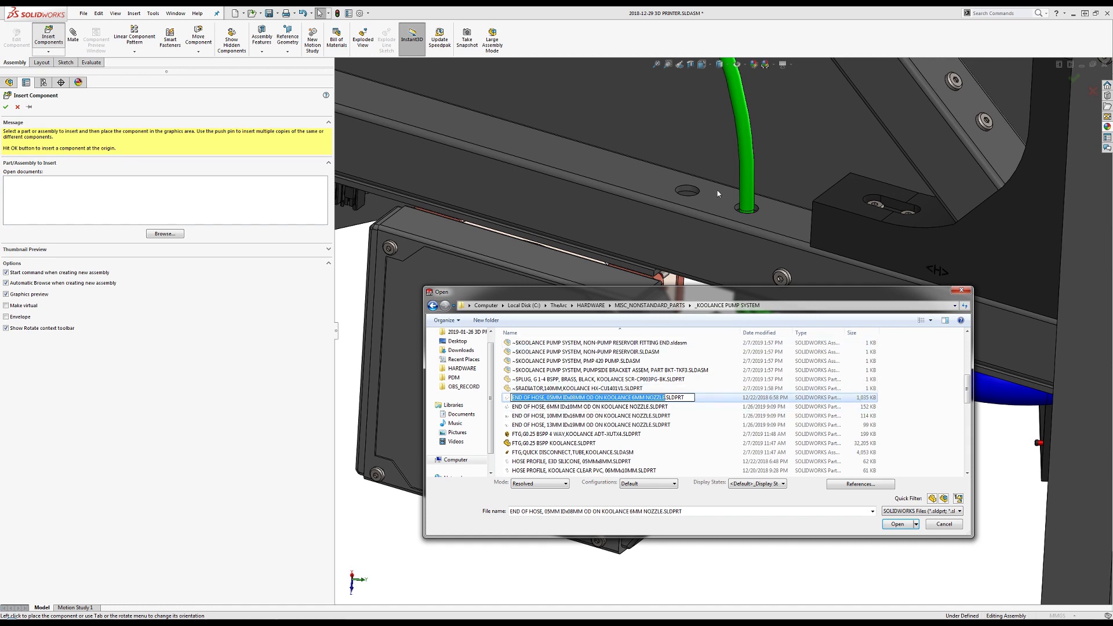
click(539, 407)
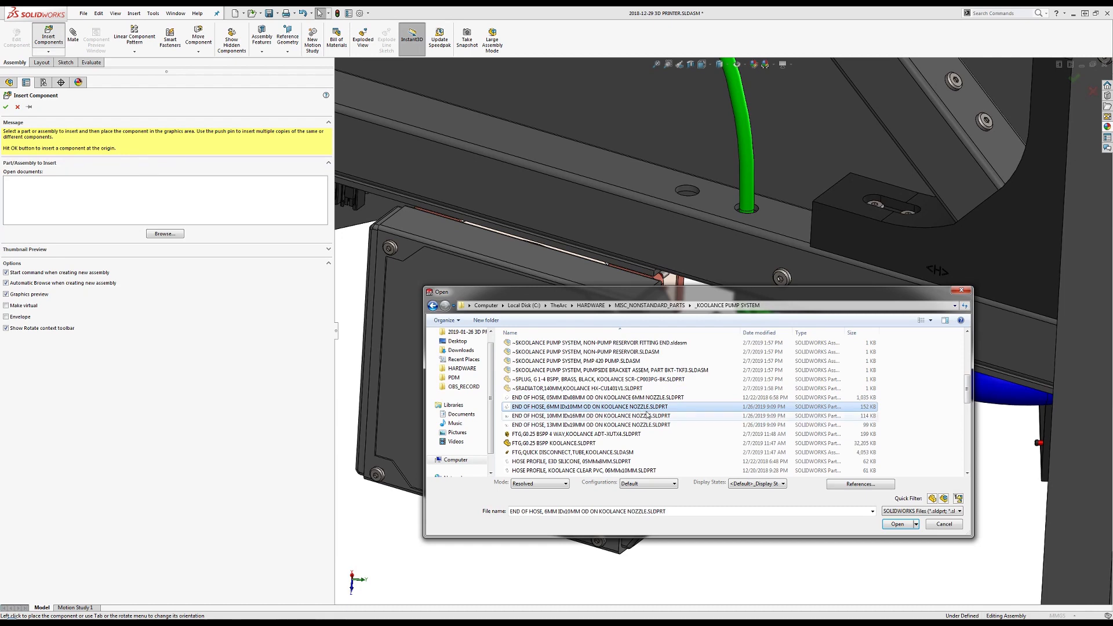
click(897, 524)
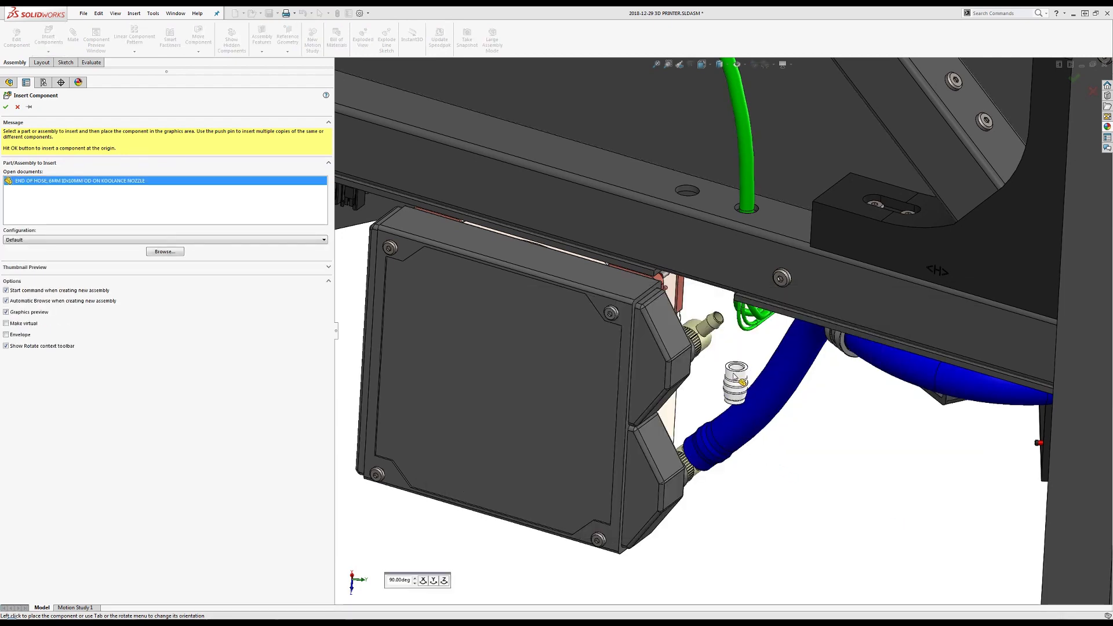
click(733, 359)
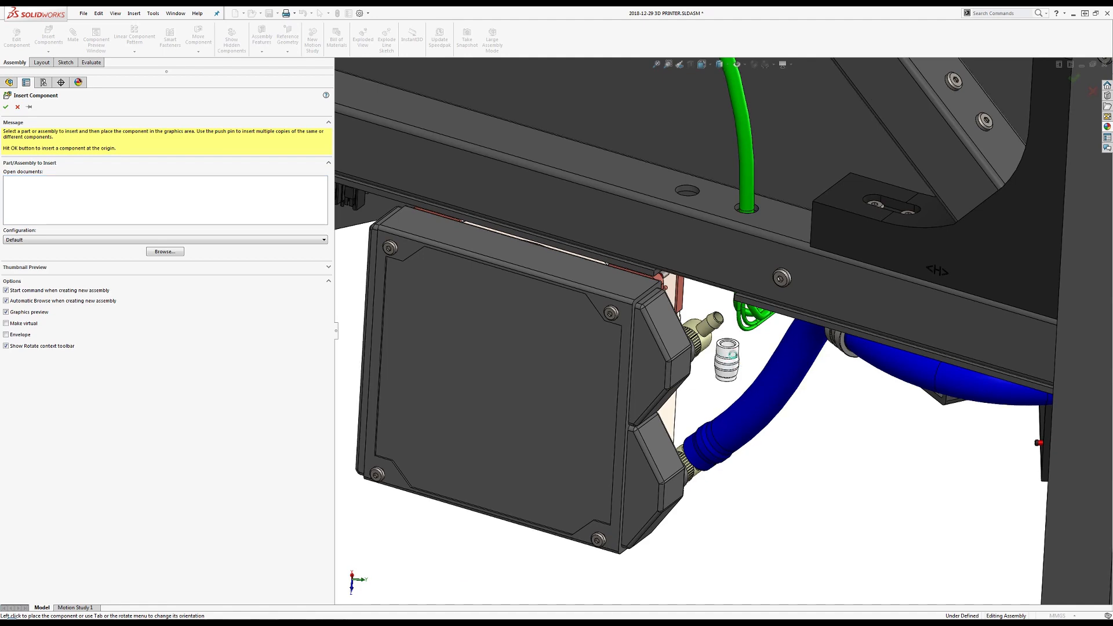
Rotate the inserted hose end to follow the elbow fitting's barb and mate its bore concentric with the barb's cylindrical face
scroll(734, 364, down, 3)
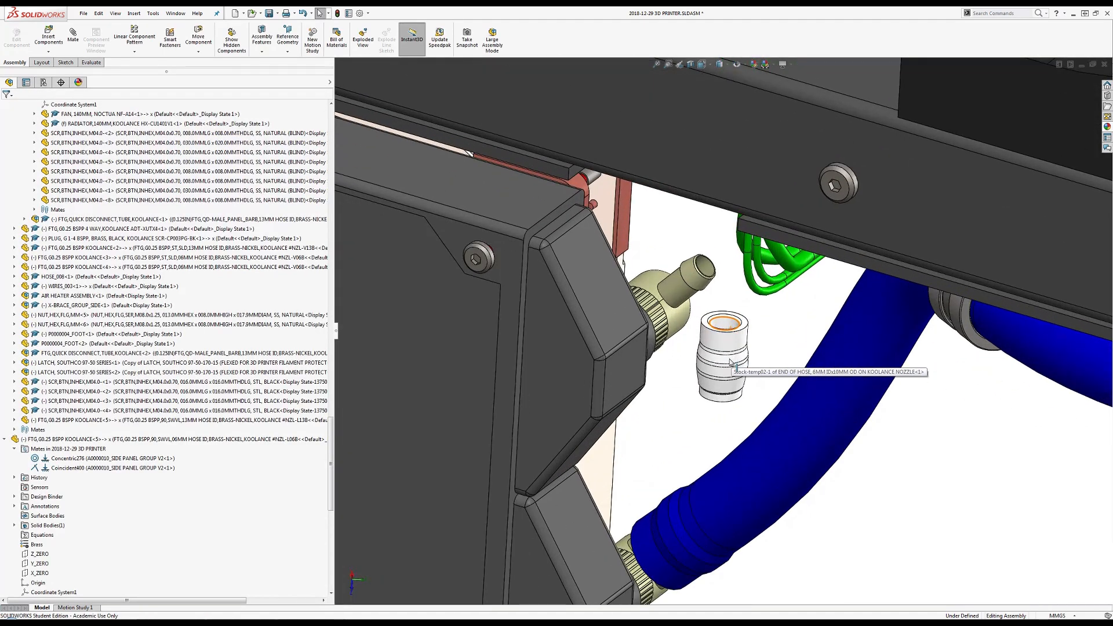
right_drag(734, 369, 675, 417)
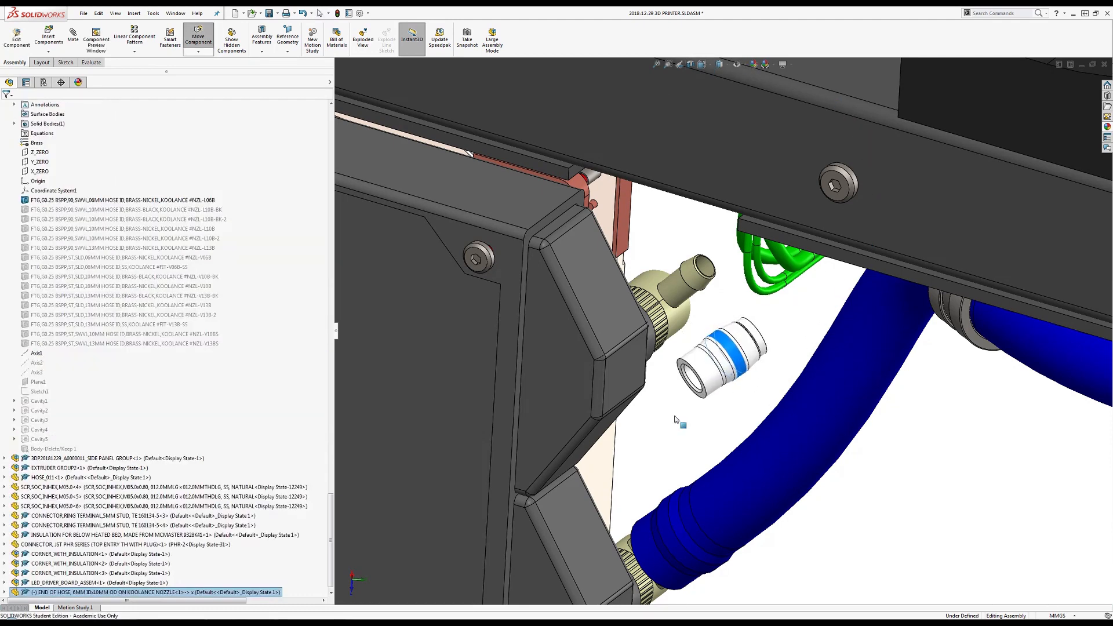
scroll(691, 383, down, 1)
scroll(698, 377, down, 2)
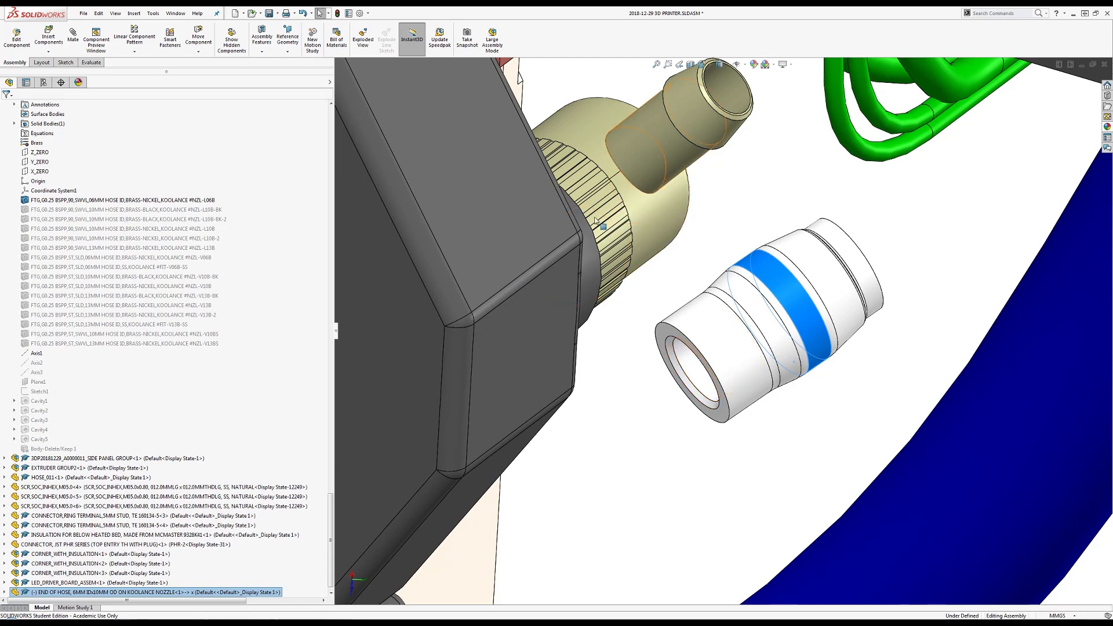
click(713, 388)
click(73, 36)
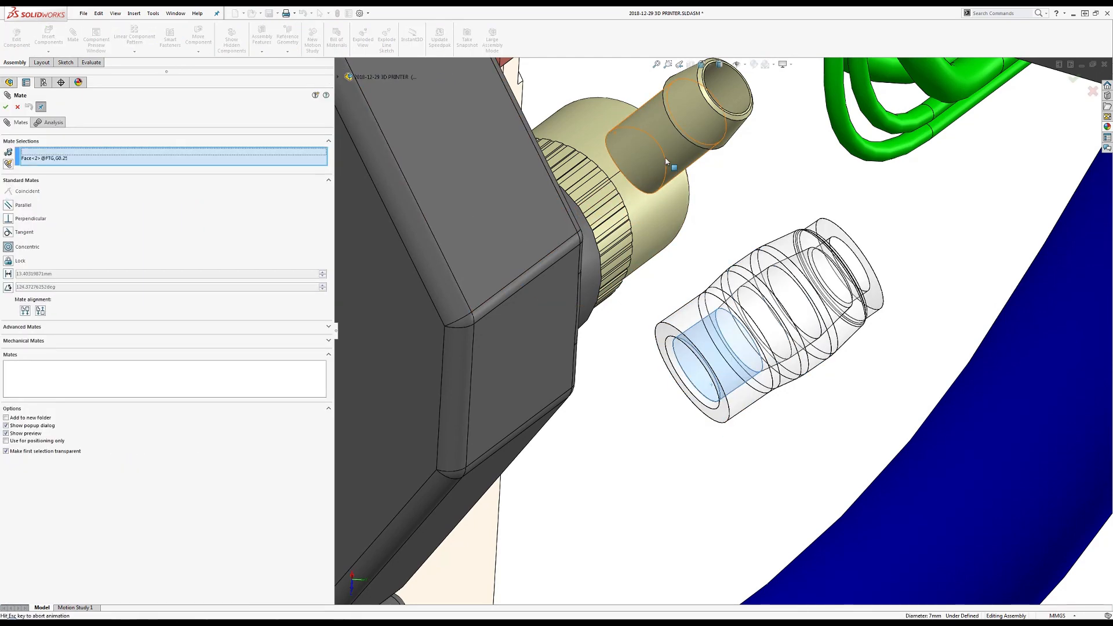
click(660, 175)
click(782, 149)
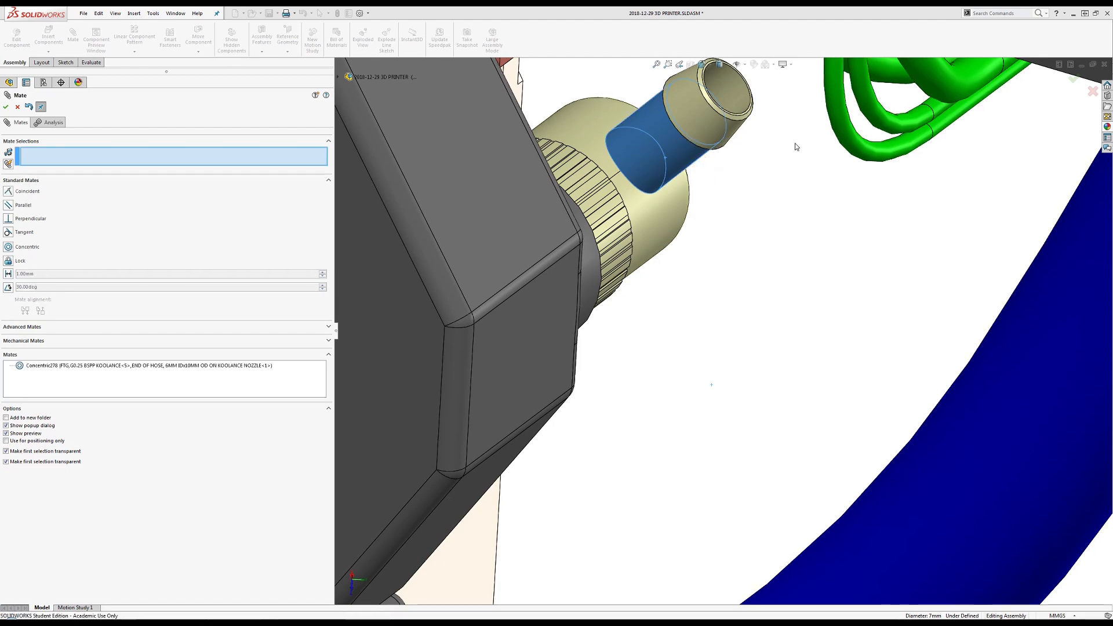
Finish mating and swivel the elbow fitting's barb to swing the displaced hose end into view
scroll(791, 152, up, 5)
middle_drag(803, 185, 801, 283)
scroll(810, 246, up, 8)
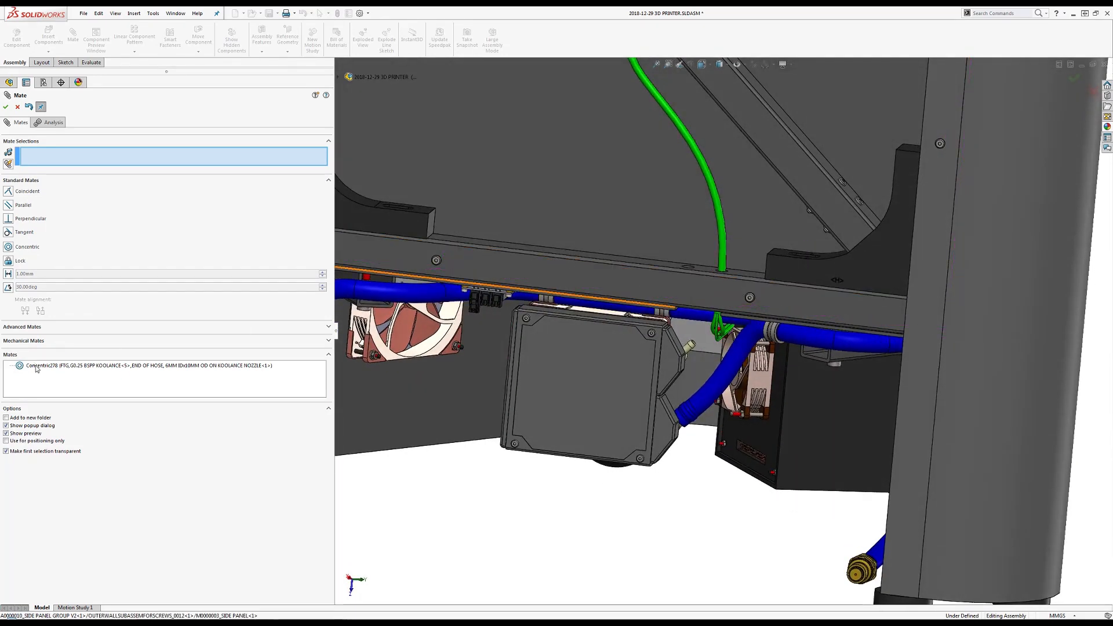
key(Escape)
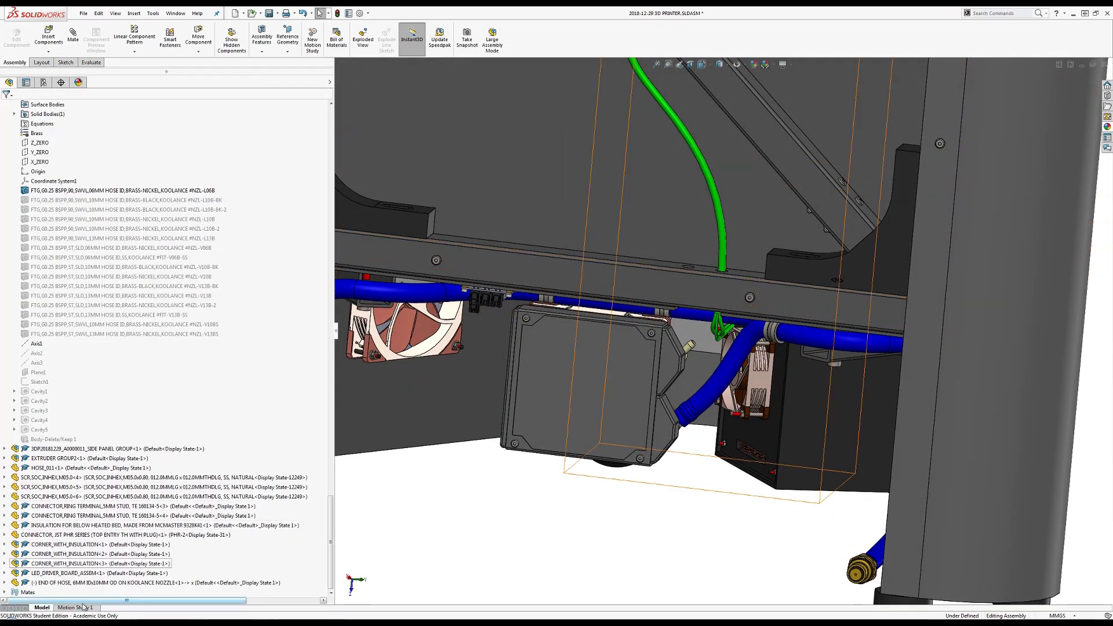
click(199, 36)
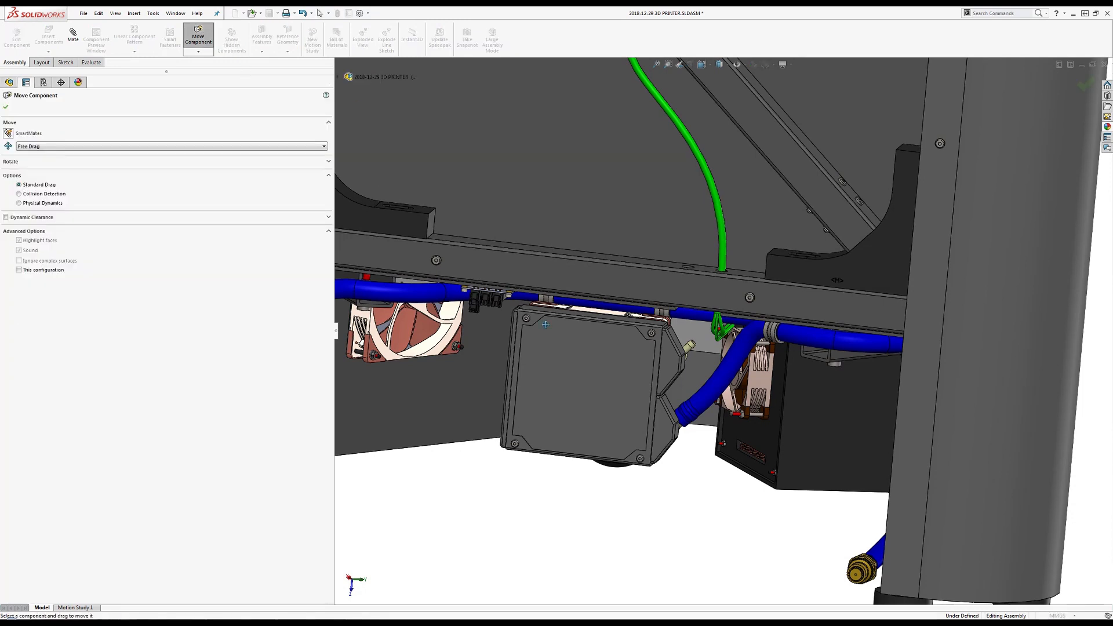
drag(593, 393, 539, 406)
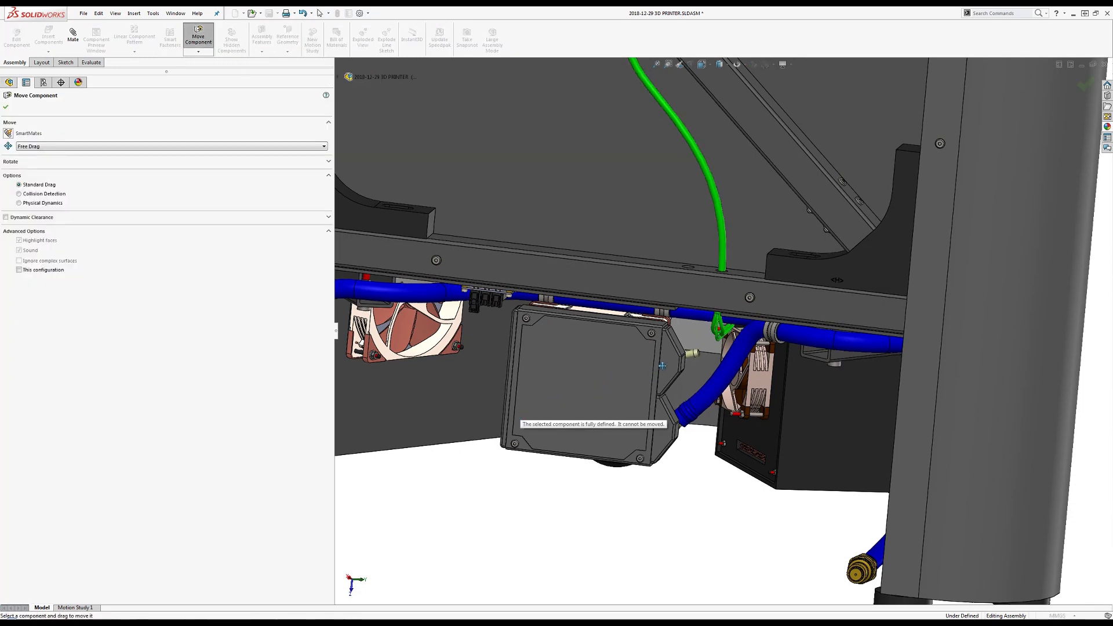
drag(697, 345, 596, 383)
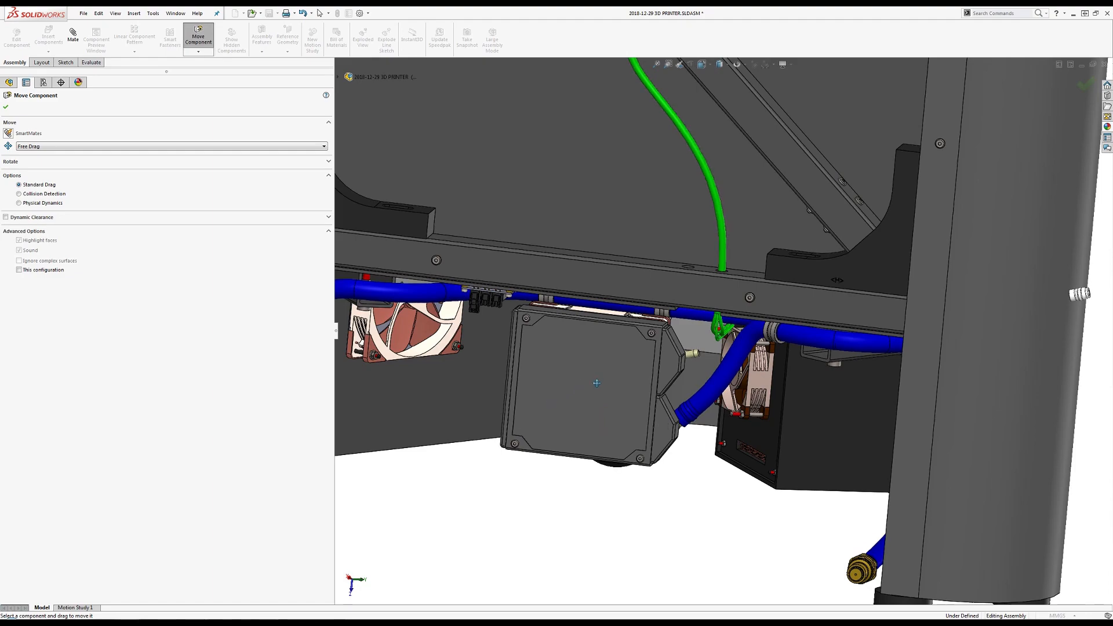
key(Escape)
Slide the 6 mm hose end along the barb's axis until it sits near the brass fitting by the printer's foot
middle_drag(635, 389, 817, 87)
scroll(596, 428, down, 4)
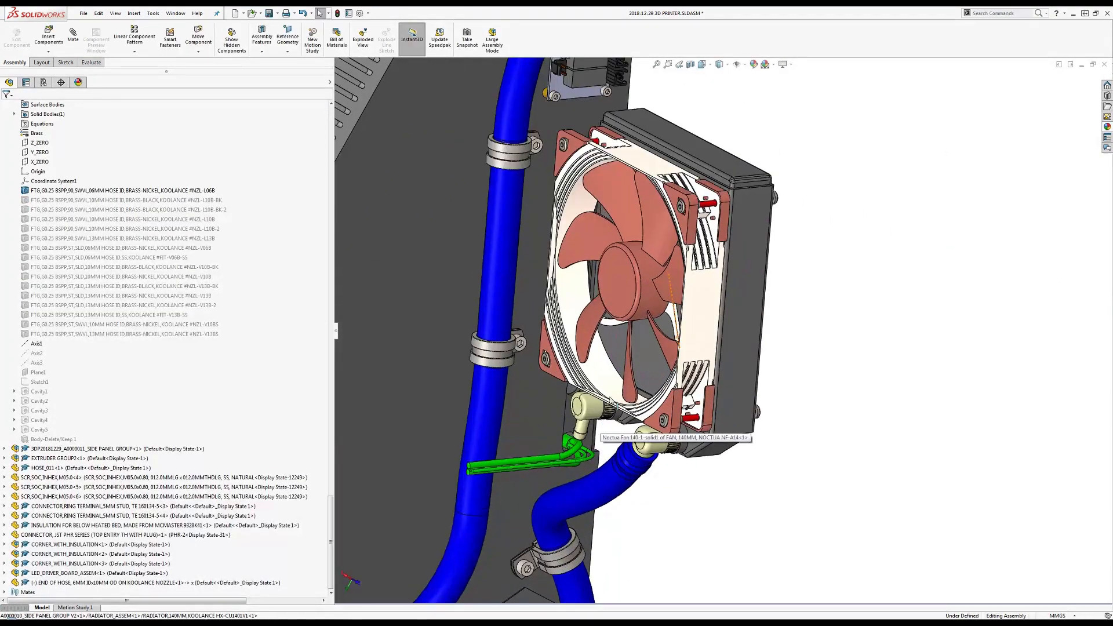
middle_drag(615, 384, 648, 292)
scroll(649, 291, up, 10)
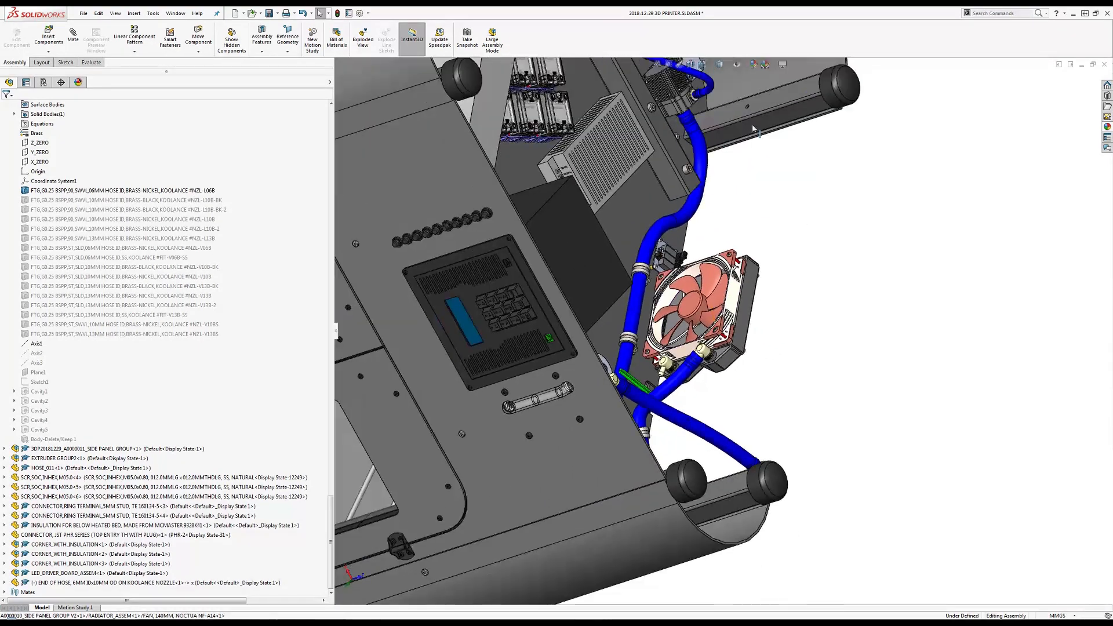
scroll(764, 146, down, 2)
middle_drag(764, 147, 748, 179)
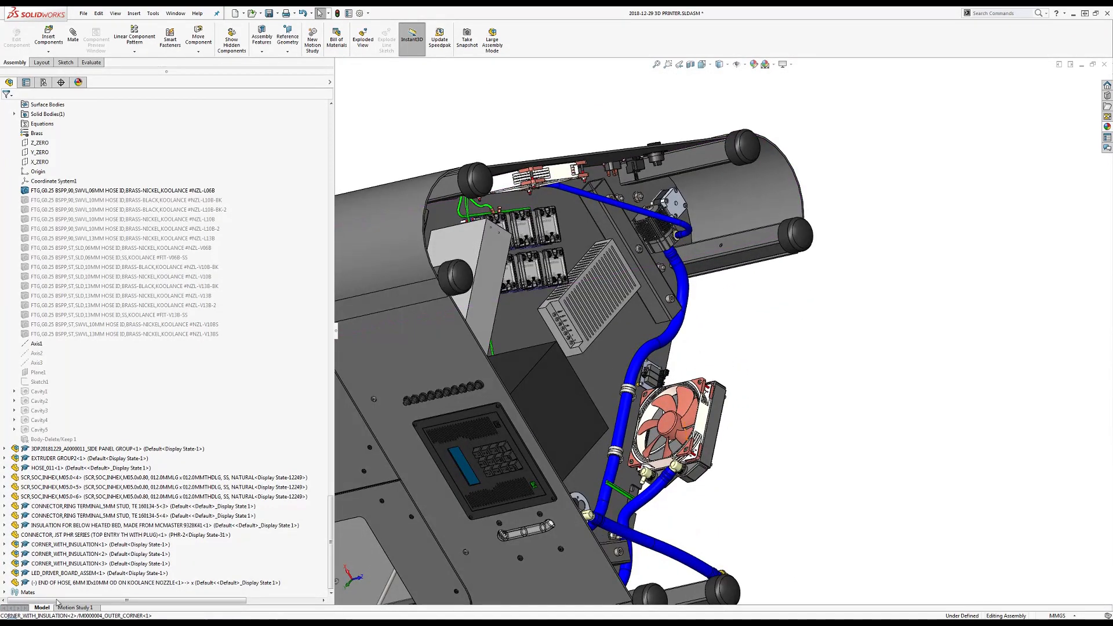
click(63, 583)
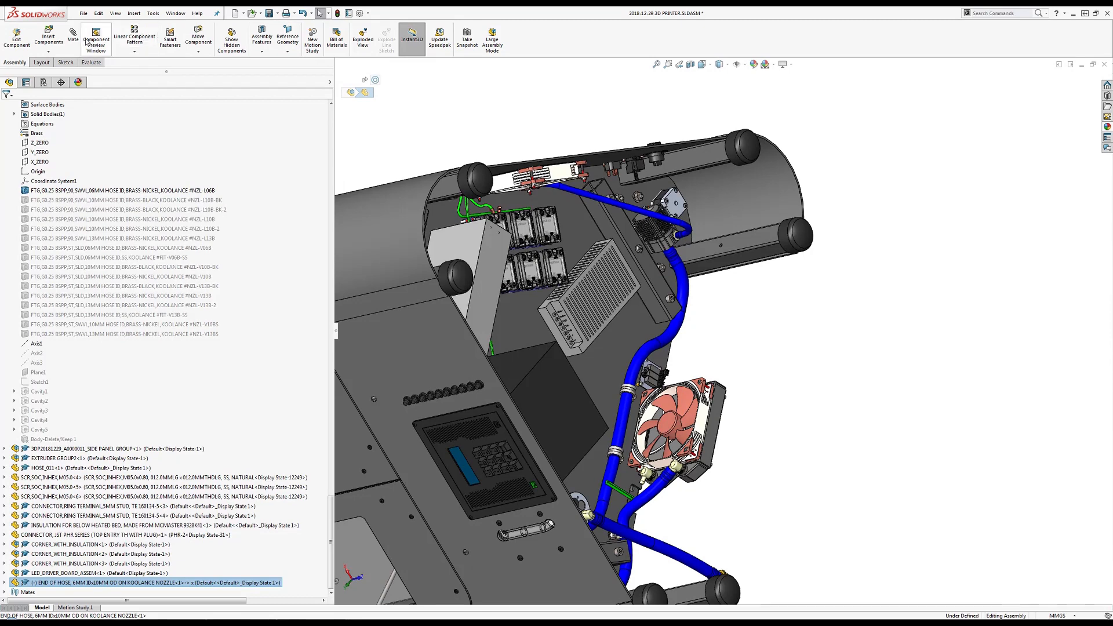
click(200, 37)
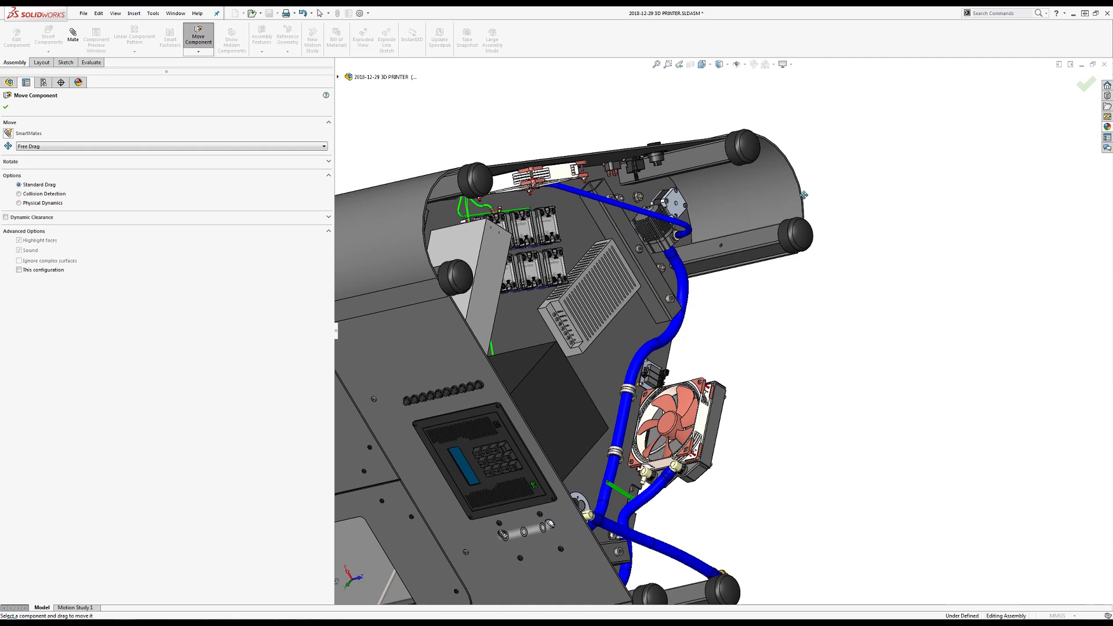
scroll(774, 339, up, 5)
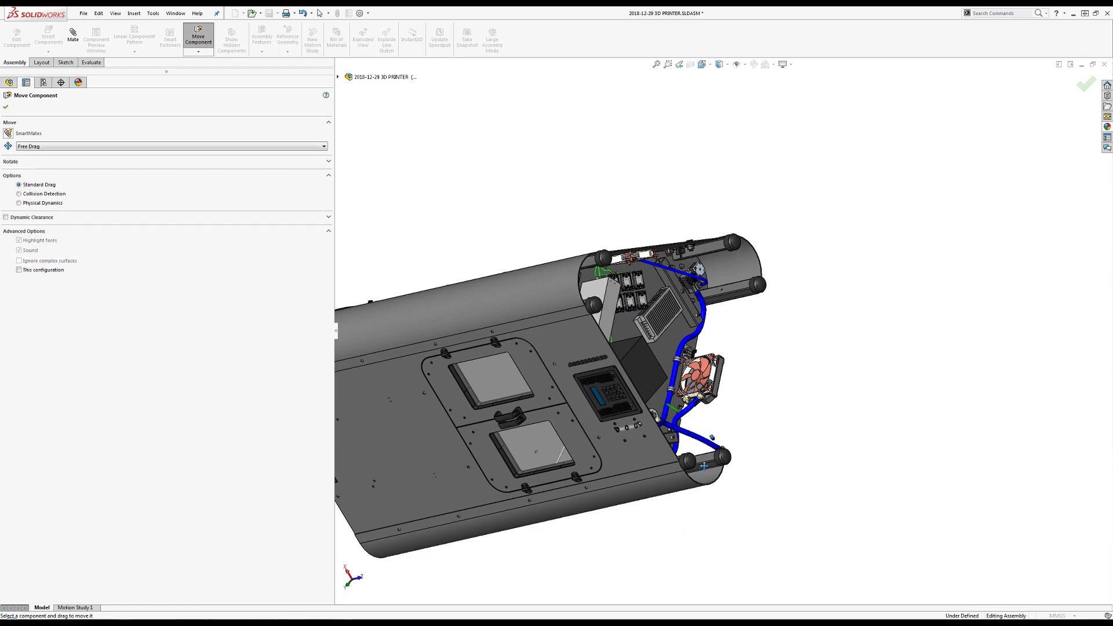
key(Escape)
Mate the hose end's ring-shaped end face coincident with the vertex at the base of the elbow fitting's barb
scroll(732, 391, down, 5)
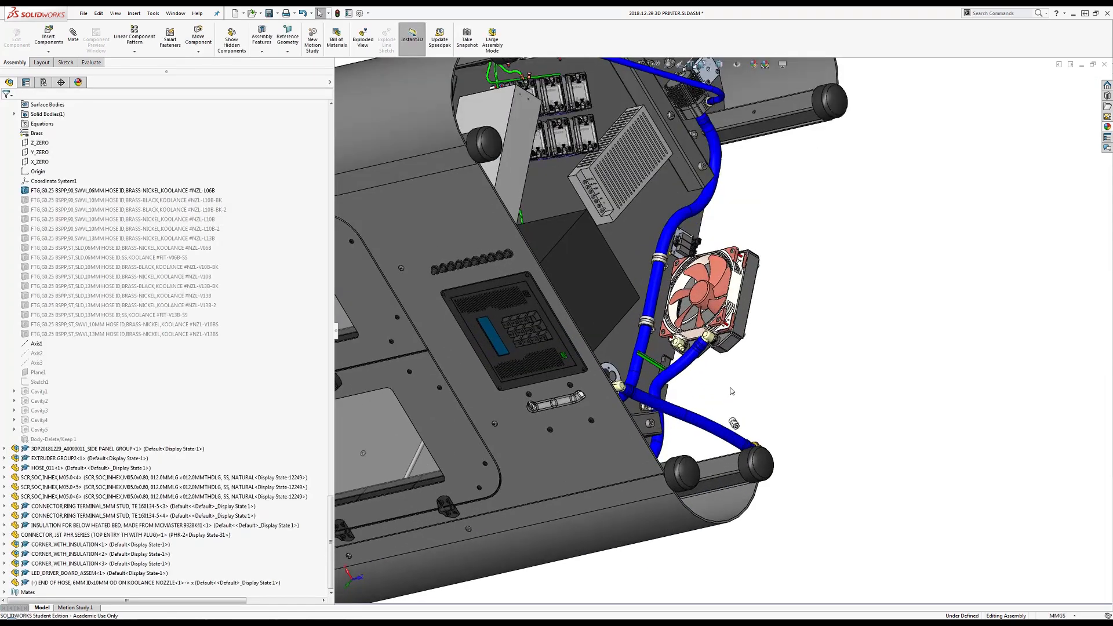
scroll(732, 391, down, 10)
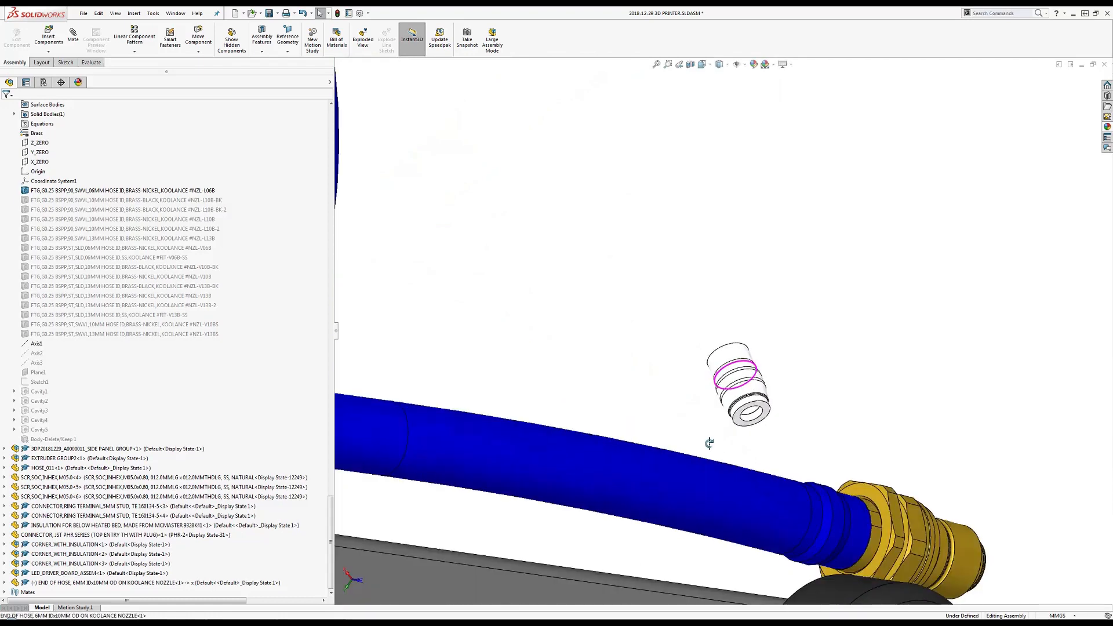
middle_drag(709, 444, 698, 509)
scroll(723, 342, down, 4)
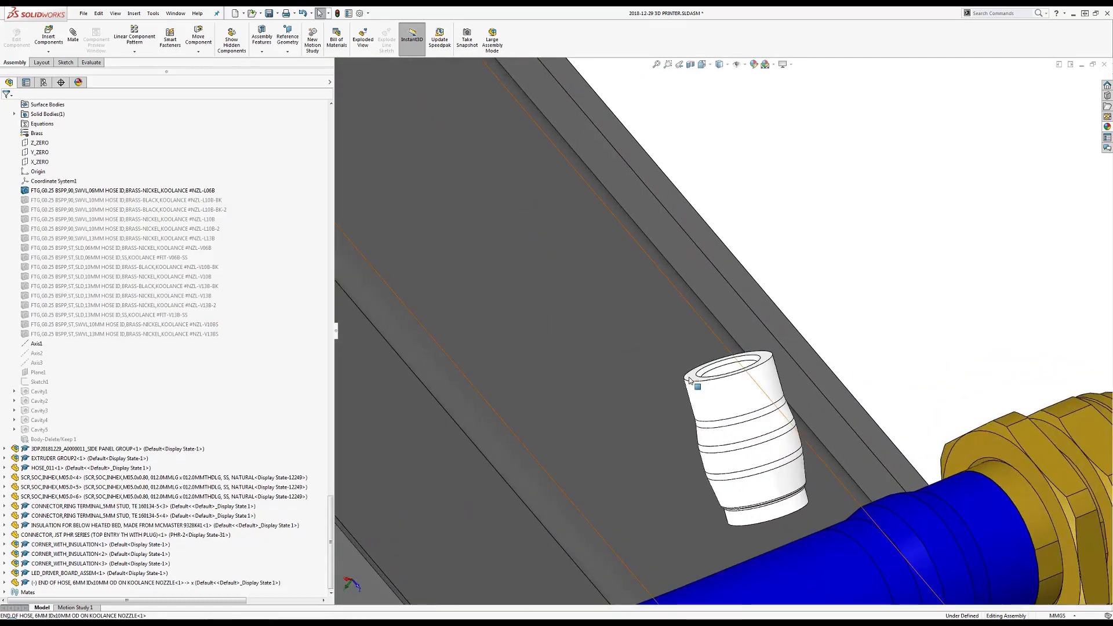
click(689, 380)
click(73, 38)
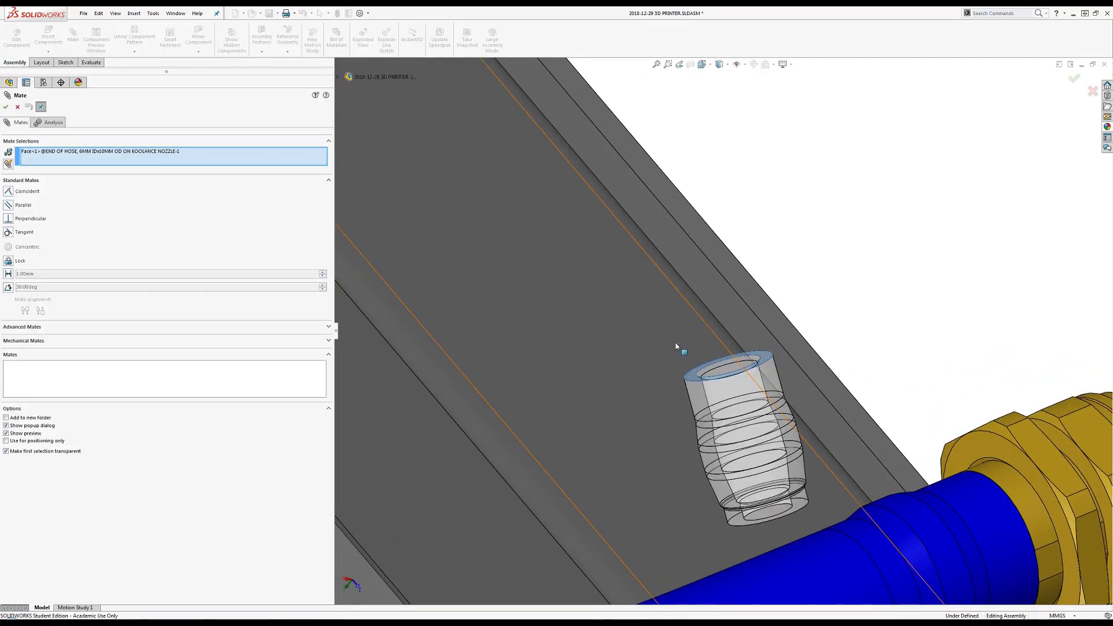
scroll(678, 343, up, 6)
scroll(684, 344, up, 3)
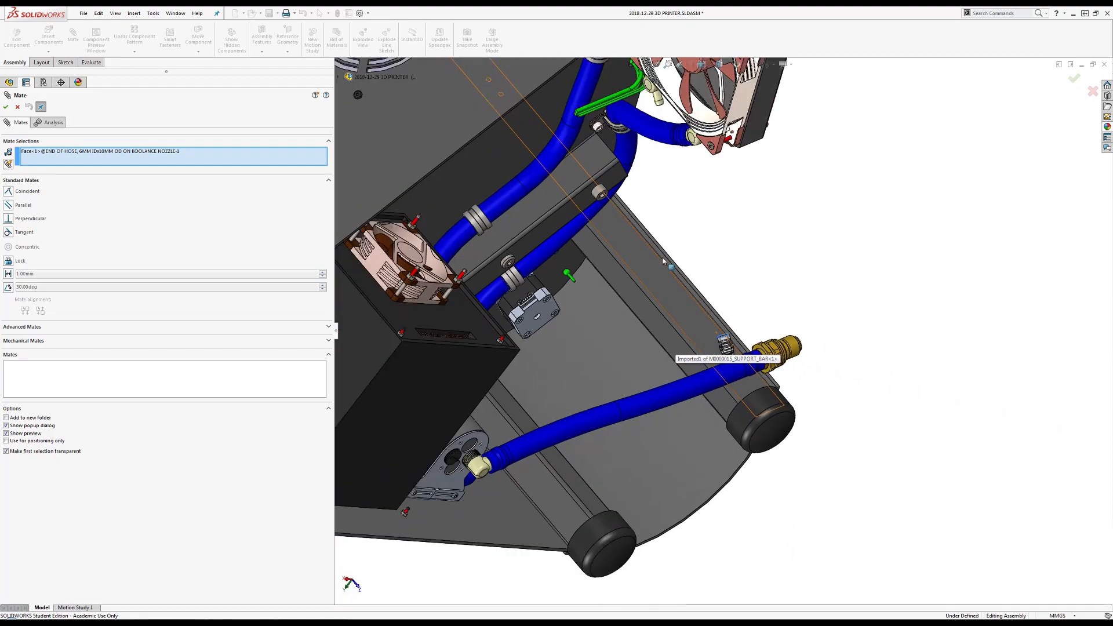
scroll(660, 189, down, 7)
scroll(659, 189, down, 6)
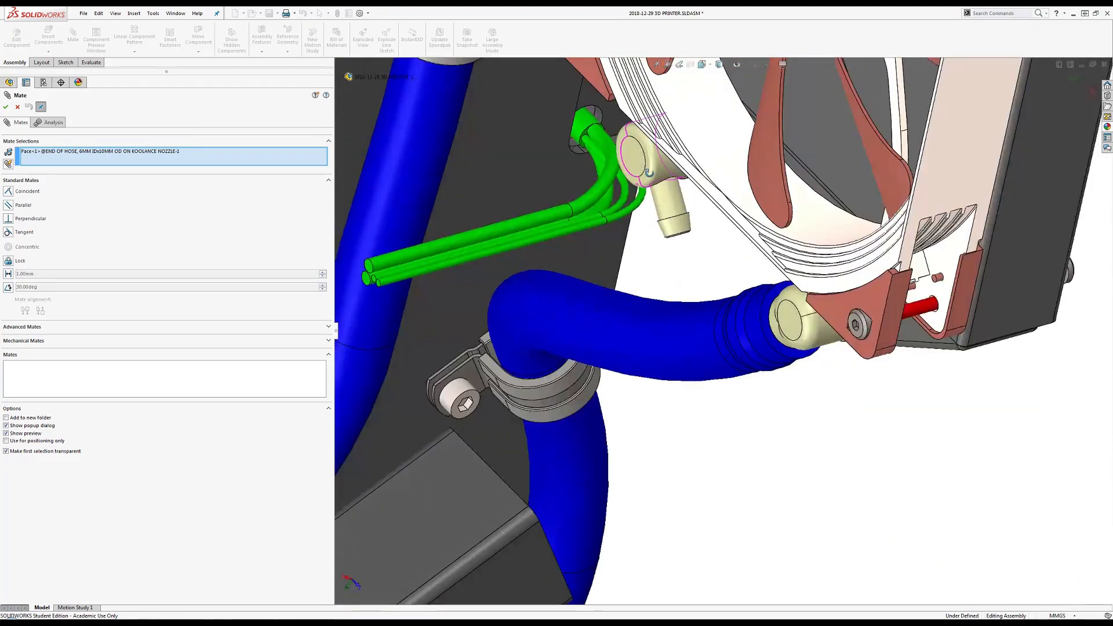
scroll(652, 219, down, 4)
scroll(651, 220, down, 2)
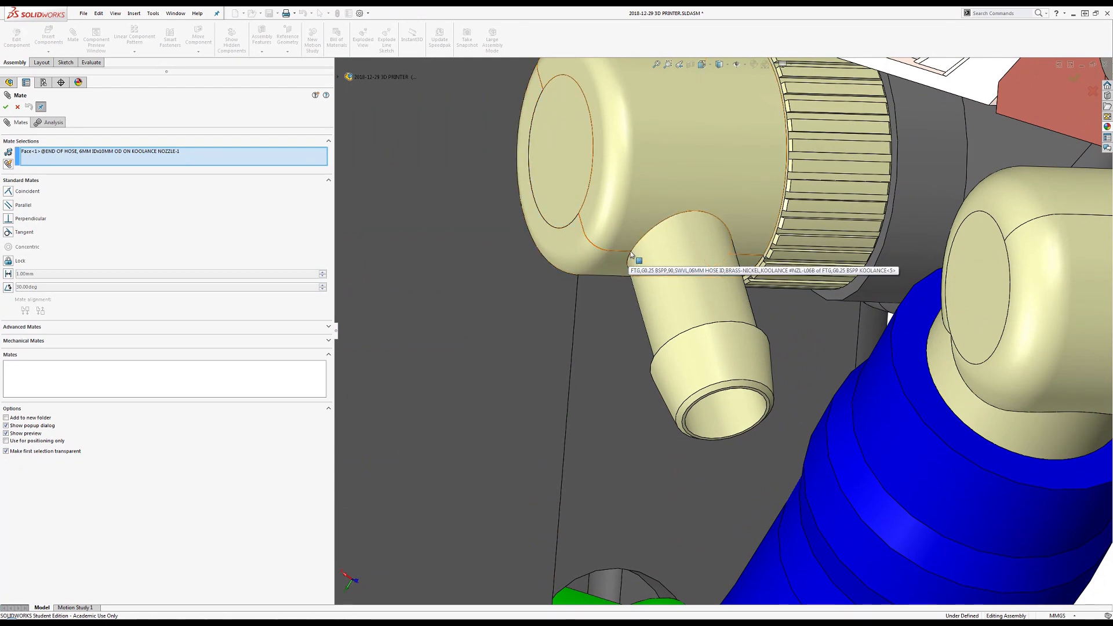
click(631, 253)
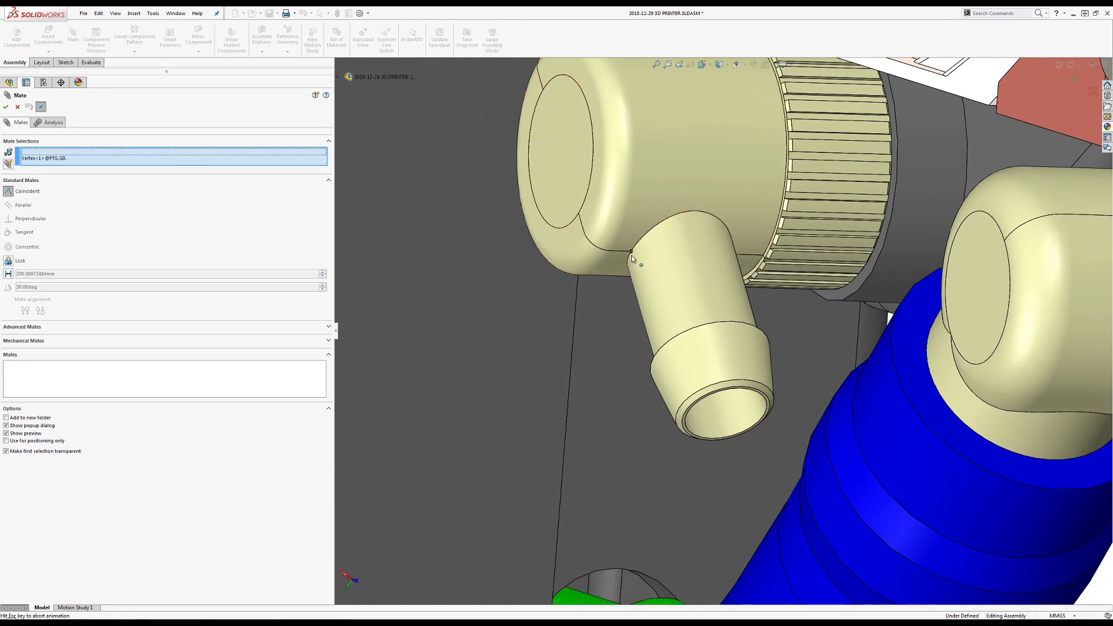
click(704, 307)
Finish mating and place a second copy of the 6 mm ID x 10 mm OD hose end beside the free barb on the upper brass block
scroll(710, 348, up, 6)
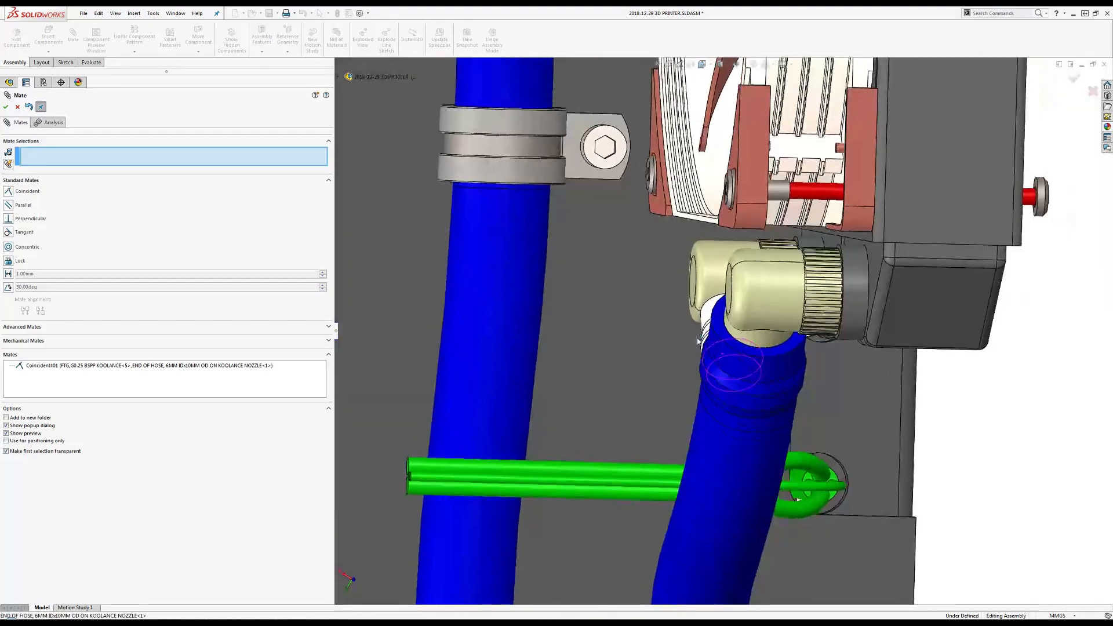
key(Escape)
click(703, 320)
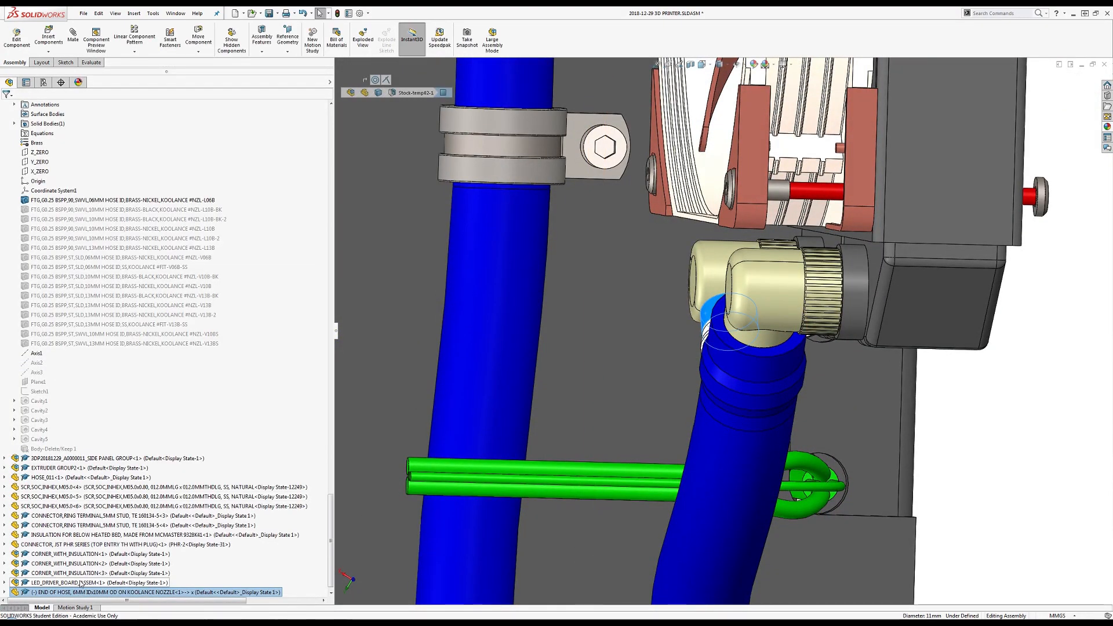
scroll(719, 325, up, 5)
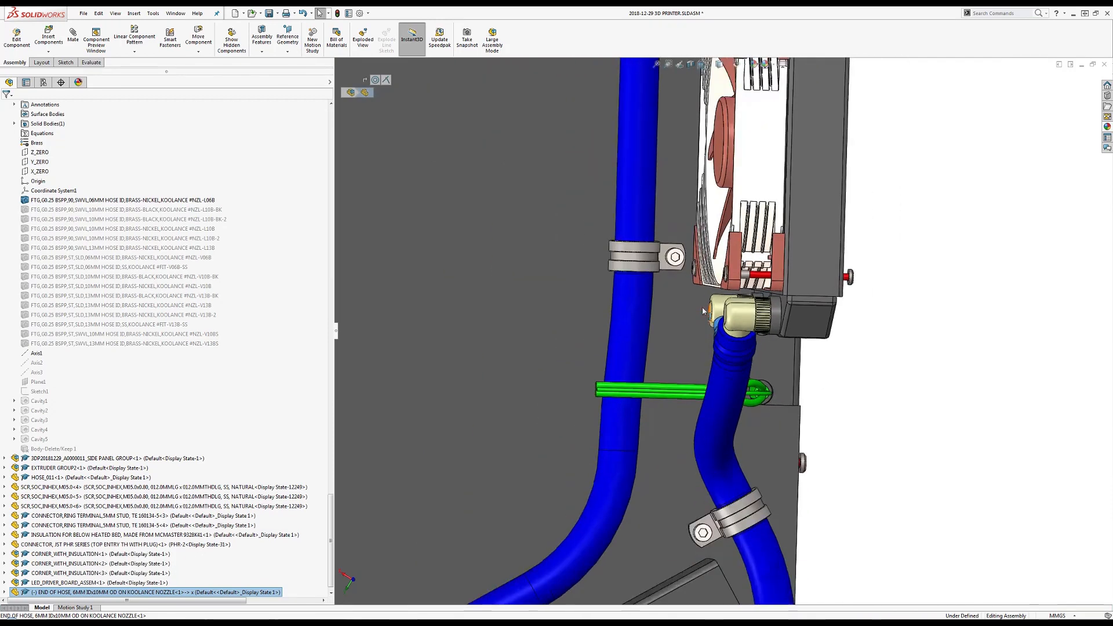
middle_drag(736, 330, 652, 311)
scroll(852, 266, up, 6)
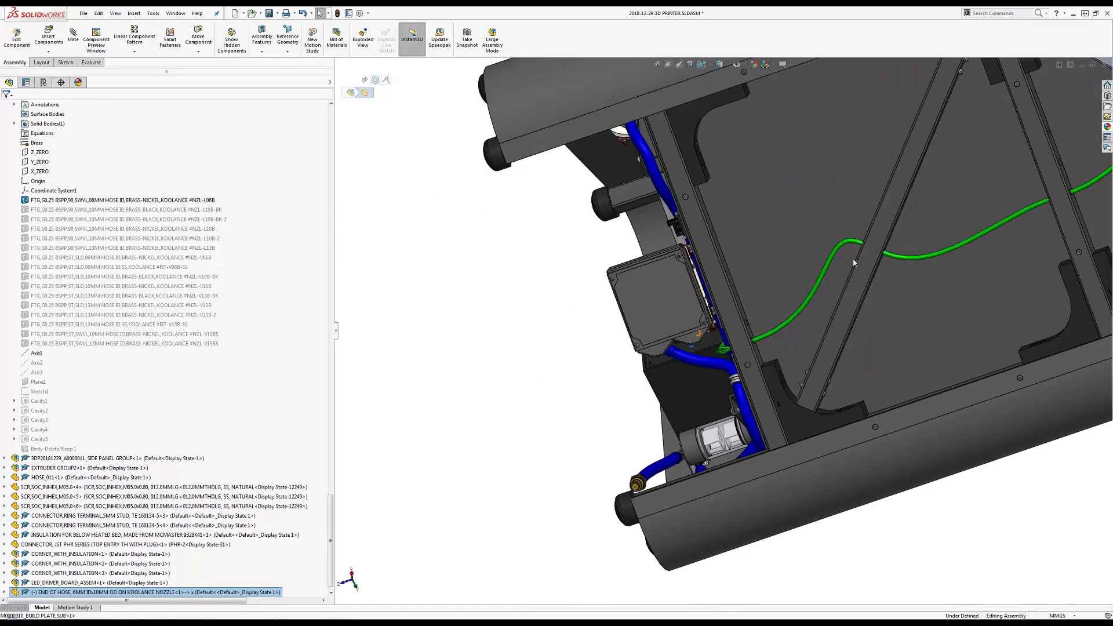
scroll(1024, 170, down, 3)
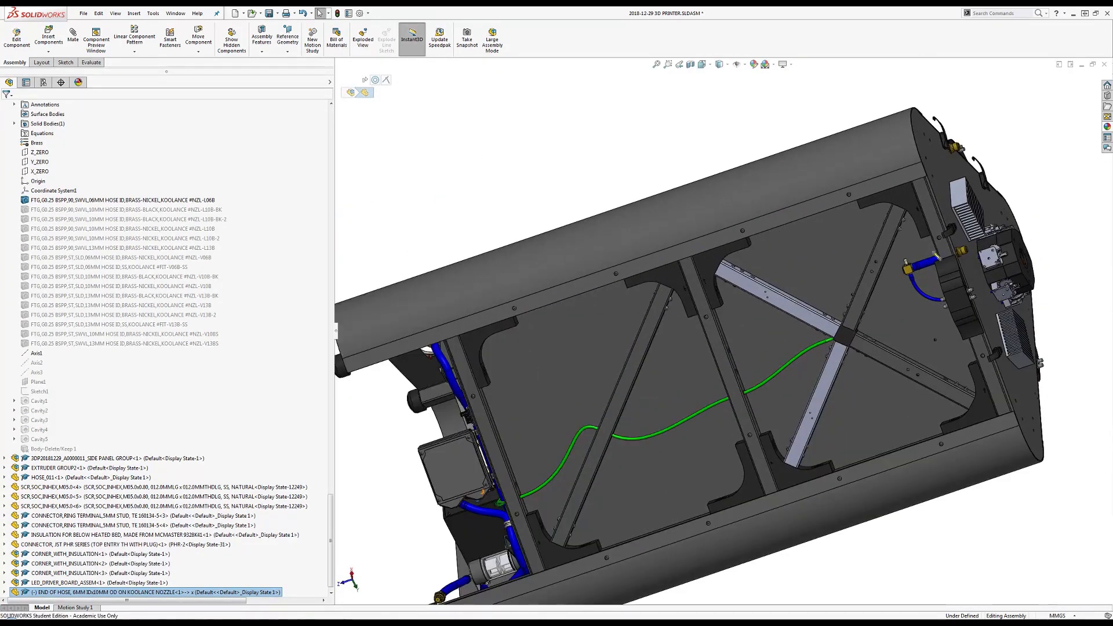
key(Escape)
scroll(937, 257, down, 6)
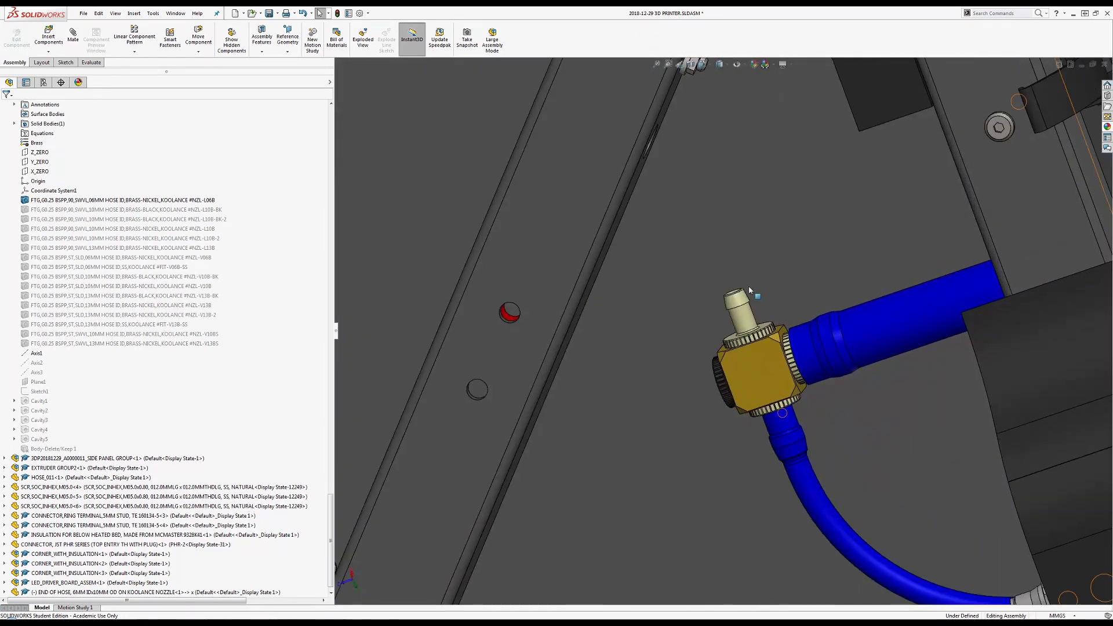
scroll(747, 271, down, 3)
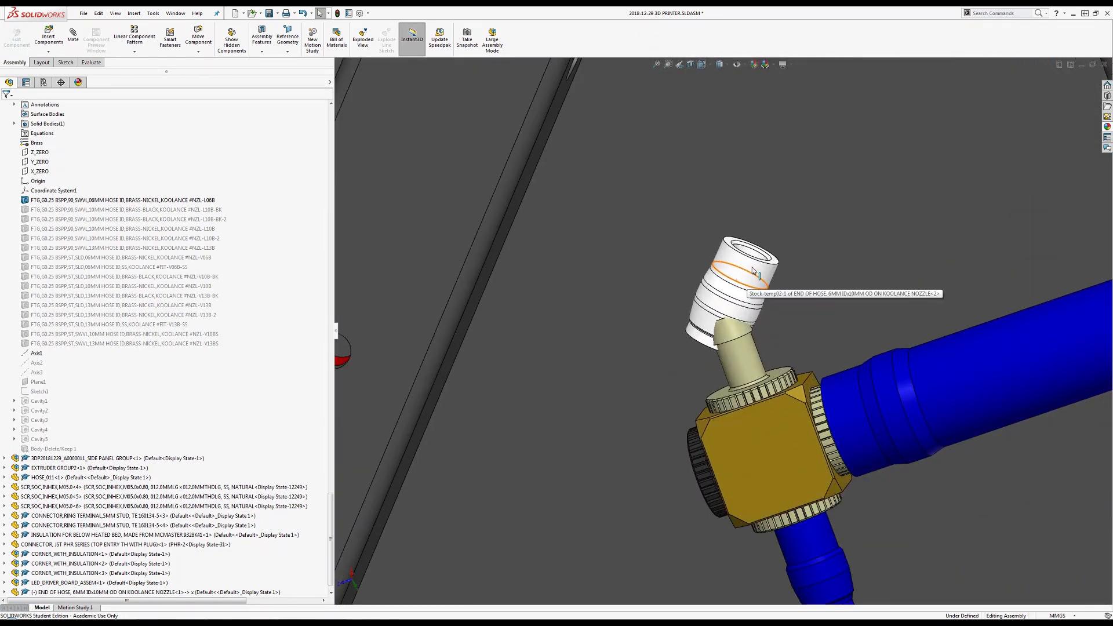
Rotate the second hose end and mate its outer cylindrical face concentric with the cylindrical face of the brass block's free barb
right_drag(720, 377, 793, 526)
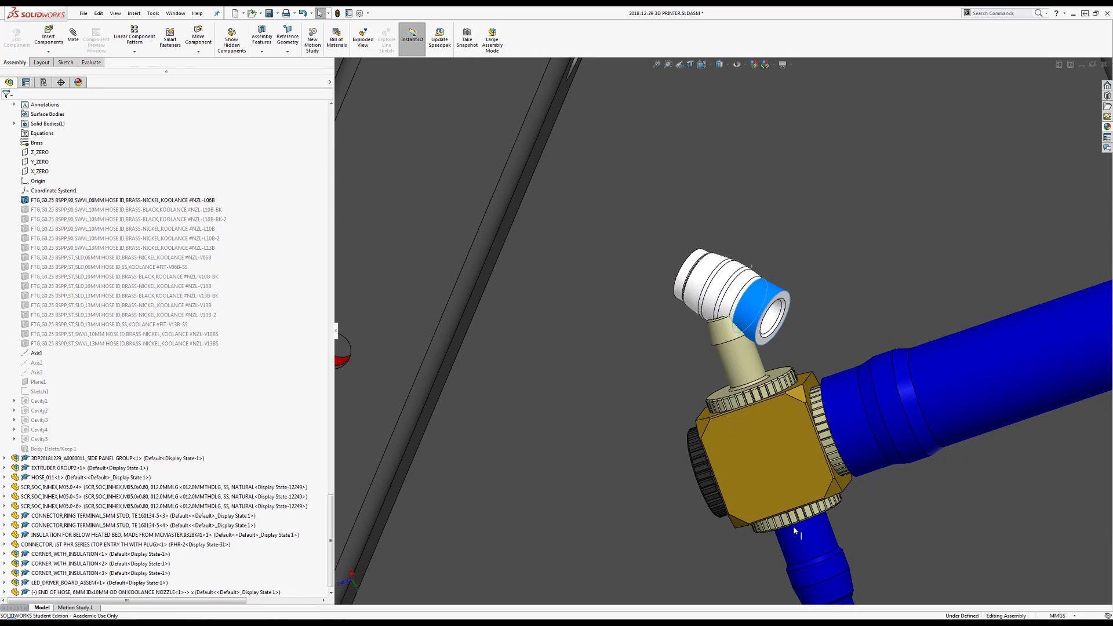
click(72, 36)
scroll(821, 486, up, 3)
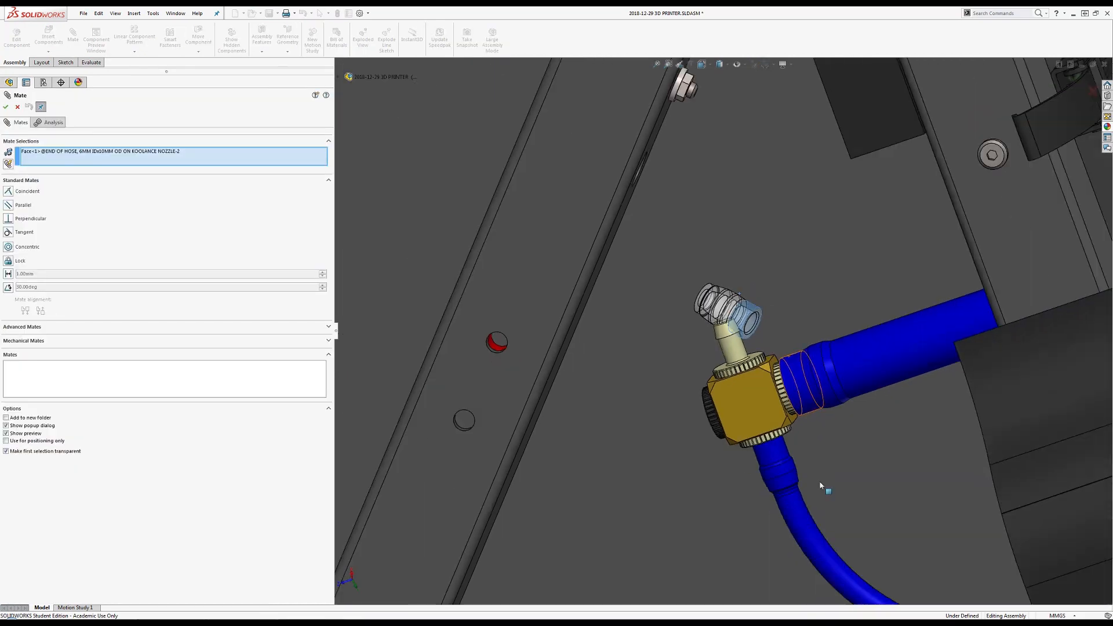
scroll(821, 486, up, 1)
scroll(734, 369, down, 1)
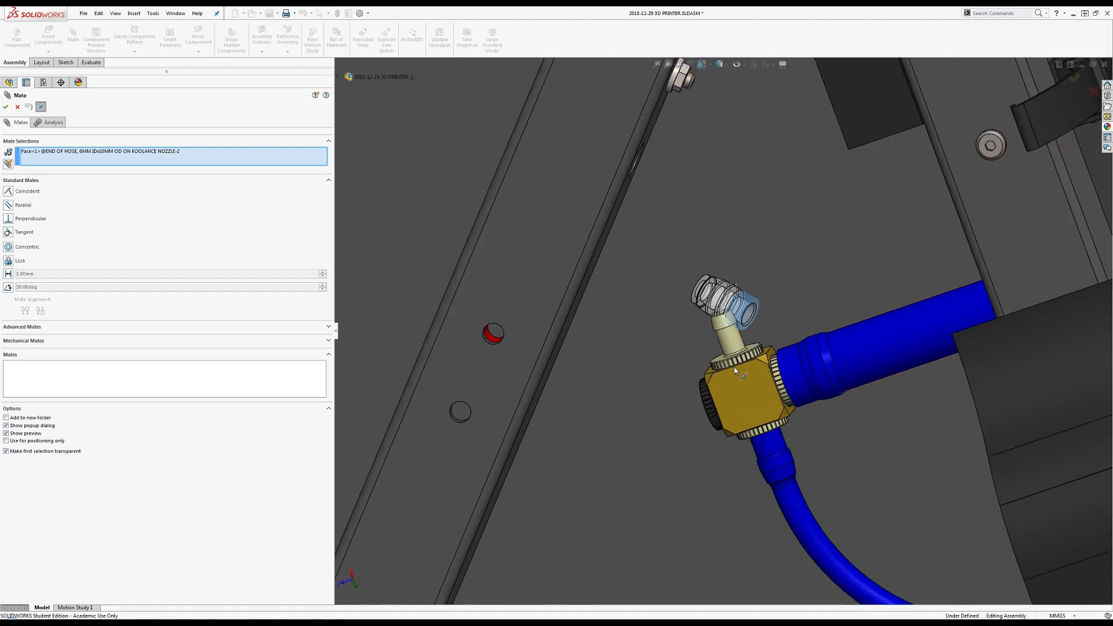
scroll(734, 371, down, 1)
click(729, 326)
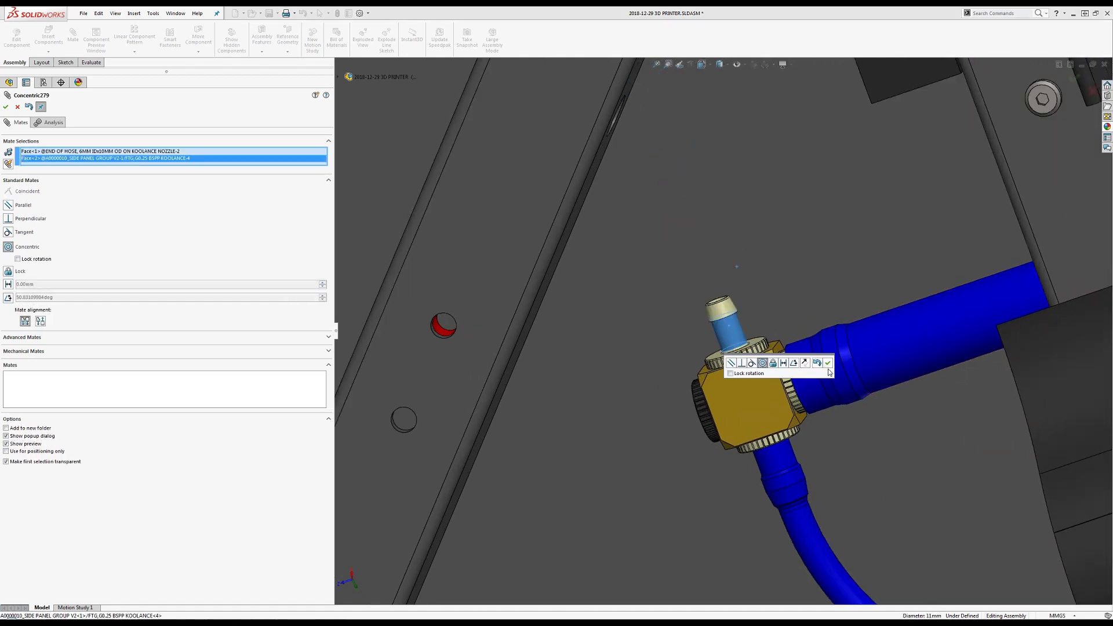
click(827, 363)
Finish mating and examine the area around the upper brass block to locate the displaced second hose end
scroll(665, 244, up, 3)
scroll(704, 244, down, 2)
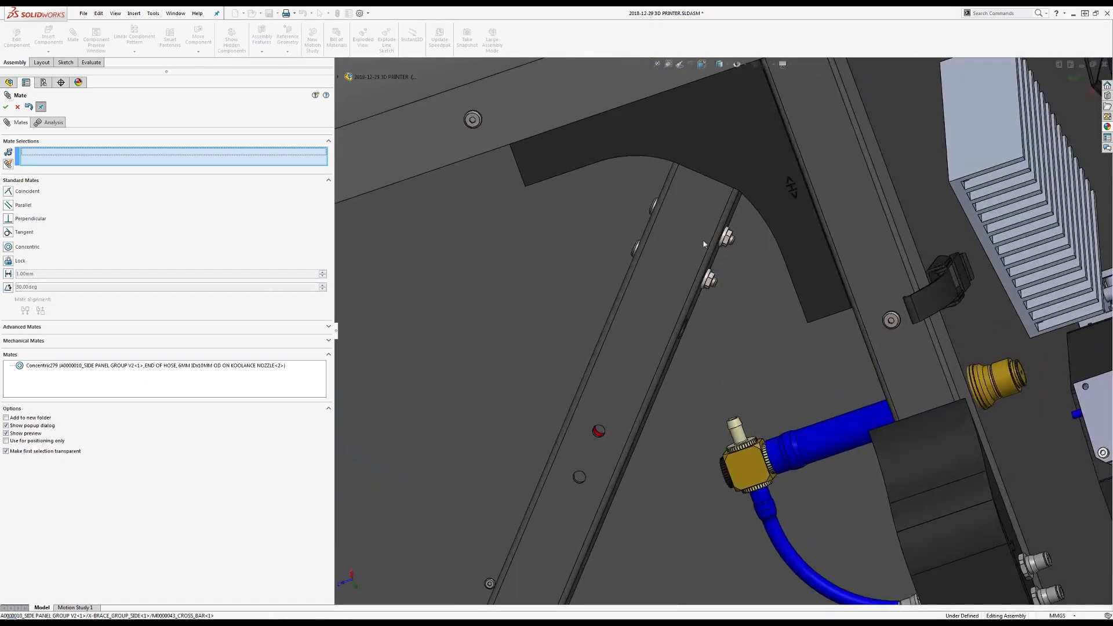
scroll(704, 244, up, 3)
middle_drag(671, 241, 658, 240)
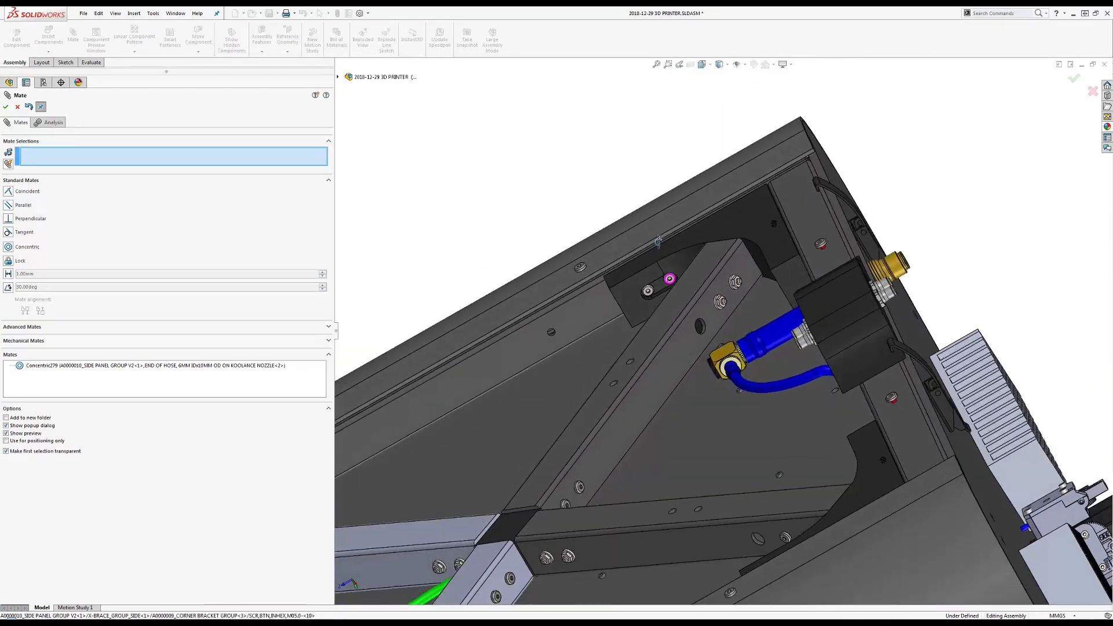
scroll(706, 328, down, 3)
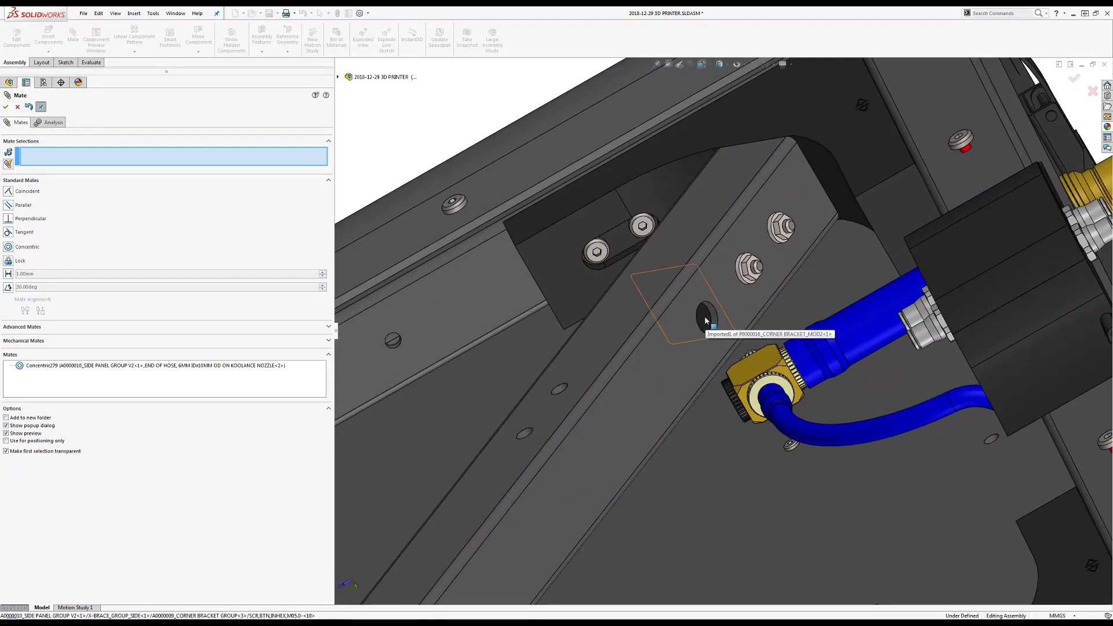
key(Escape)
scroll(192, 562, down, 1)
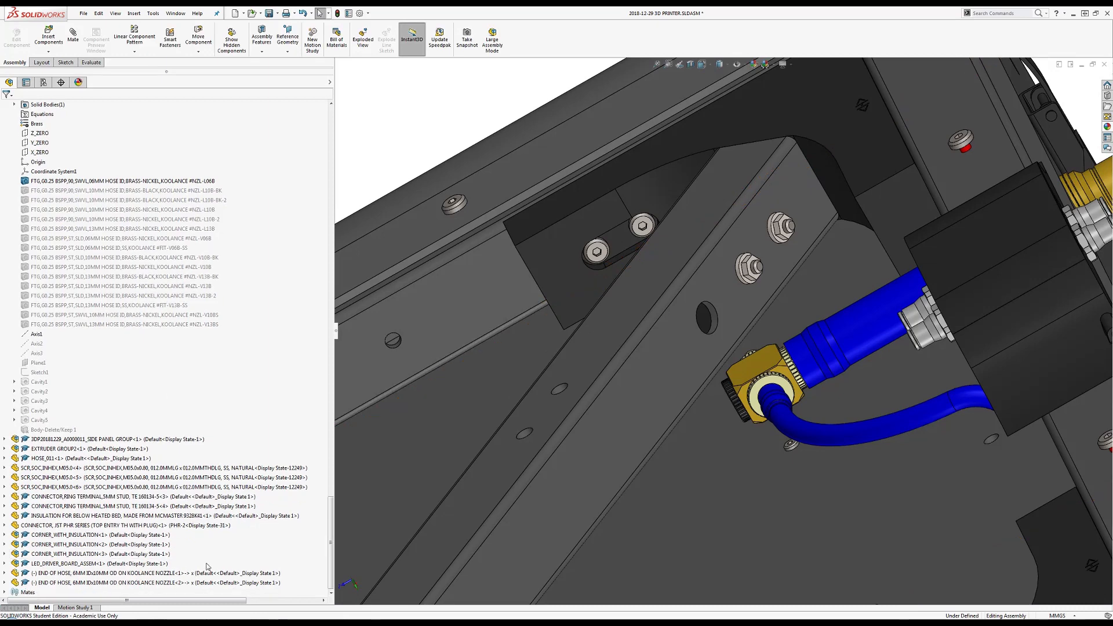
click(198, 35)
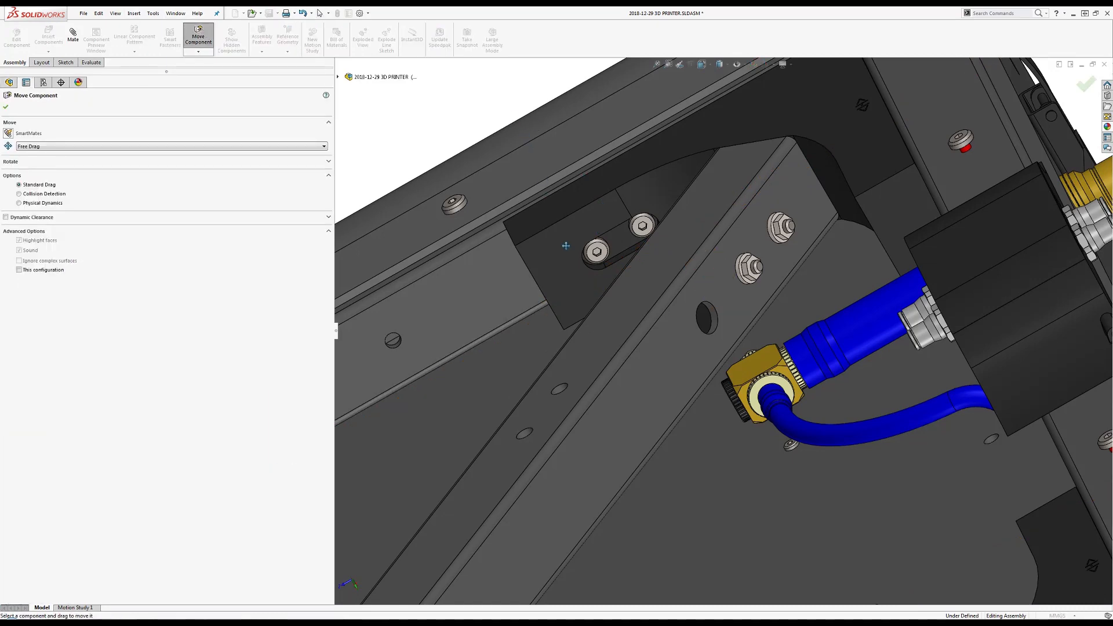
scroll(530, 197, up, 6)
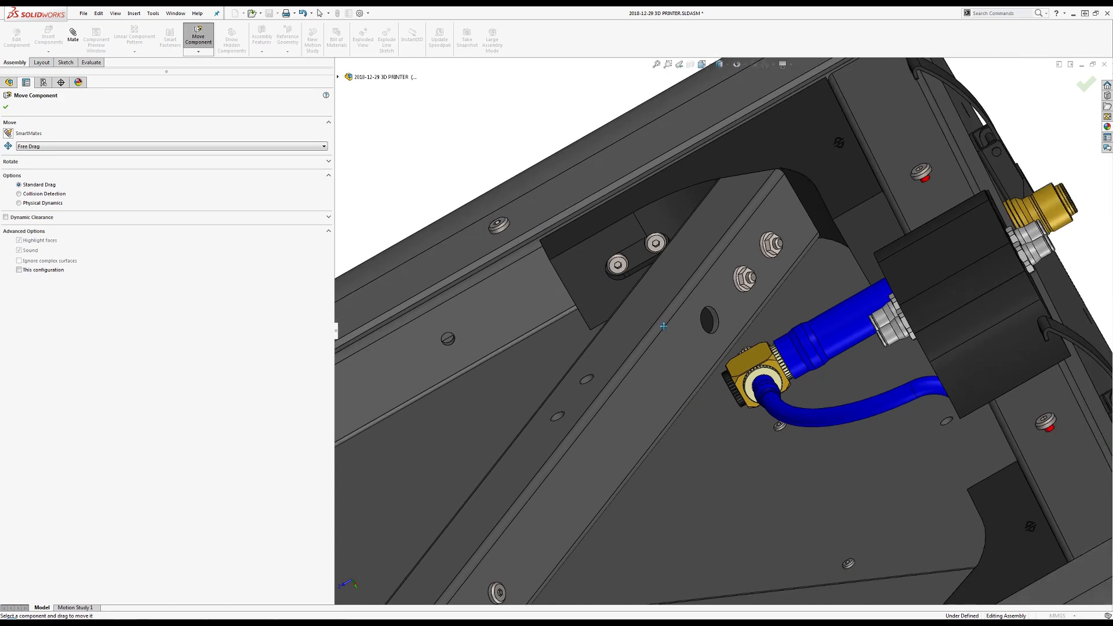
scroll(666, 336, down, 5)
scroll(667, 325, up, 2)
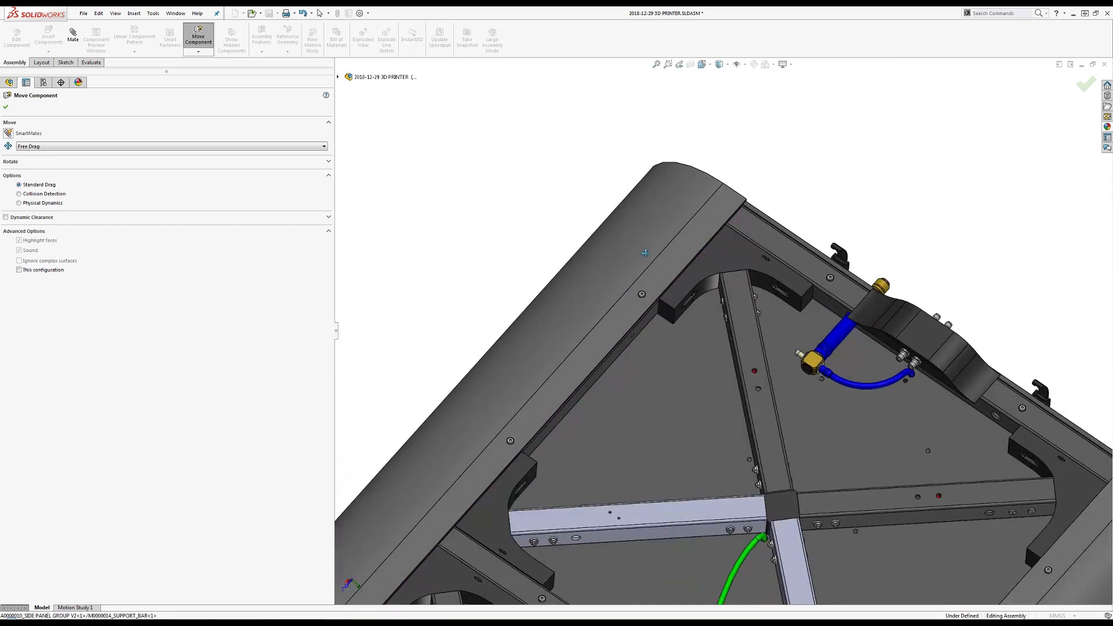
scroll(569, 139, up, 4)
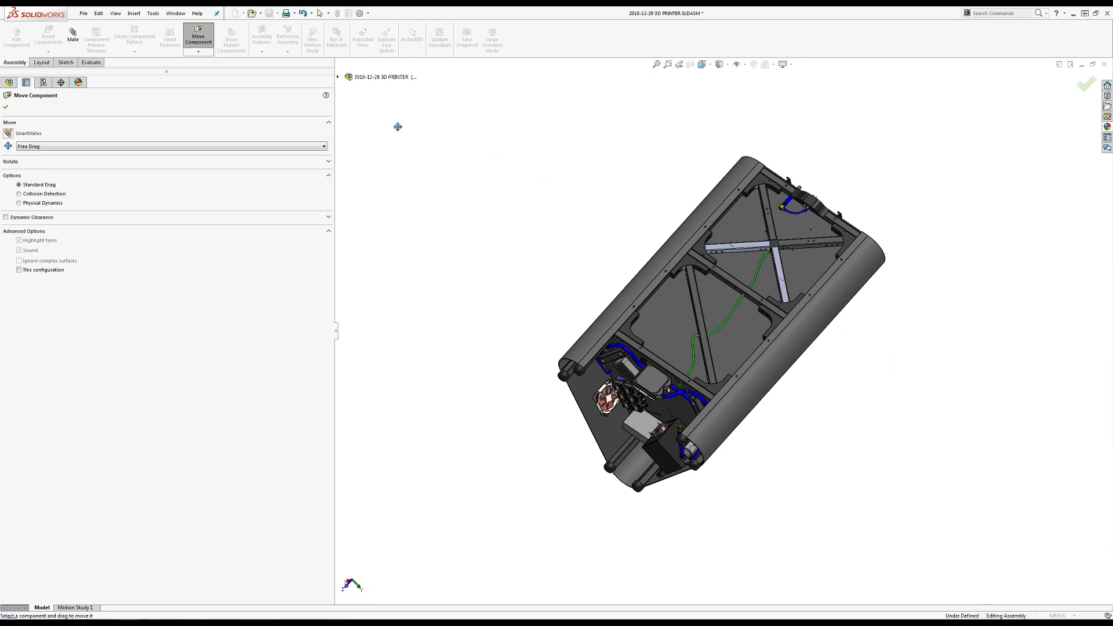
key(Escape)
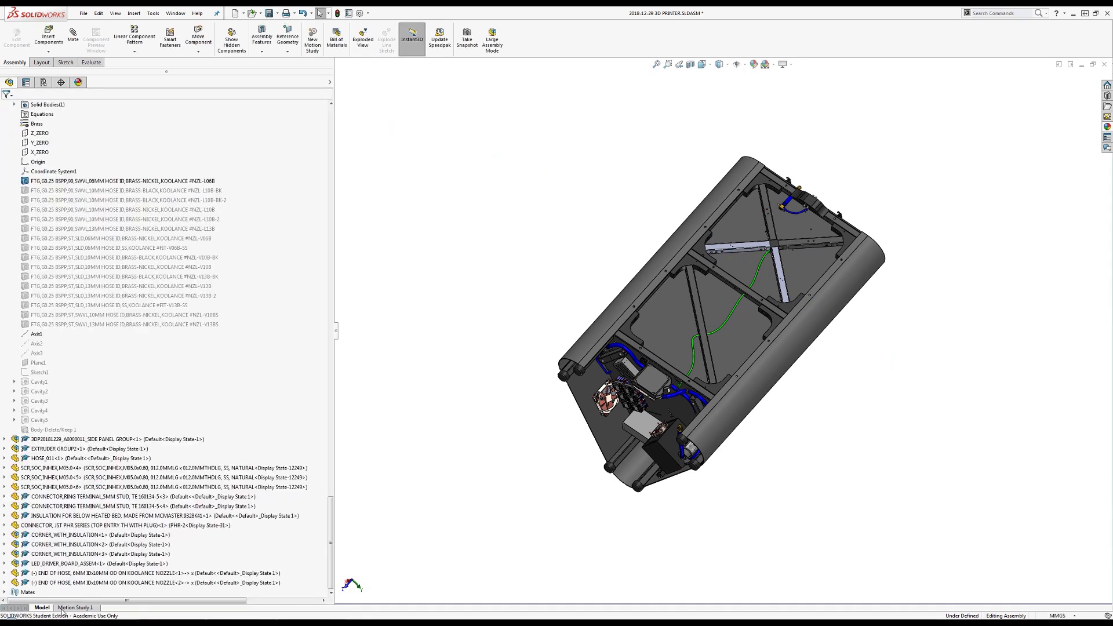
Move the second hose end along the barb's axis until it sits outside the printer, clear of the curved side shell
click(68, 583)
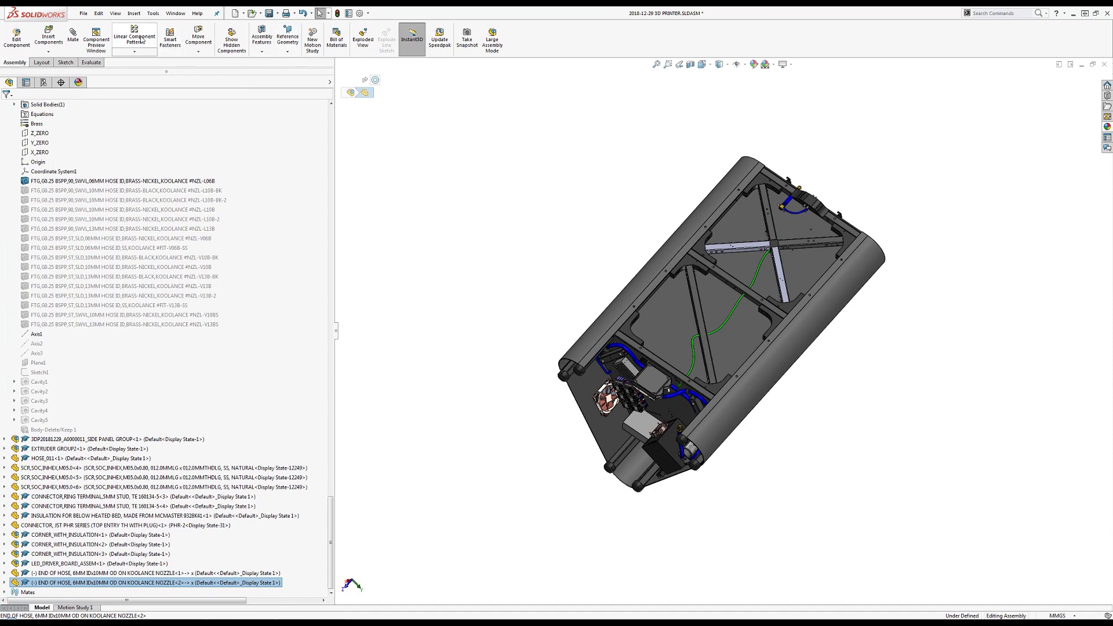
click(198, 36)
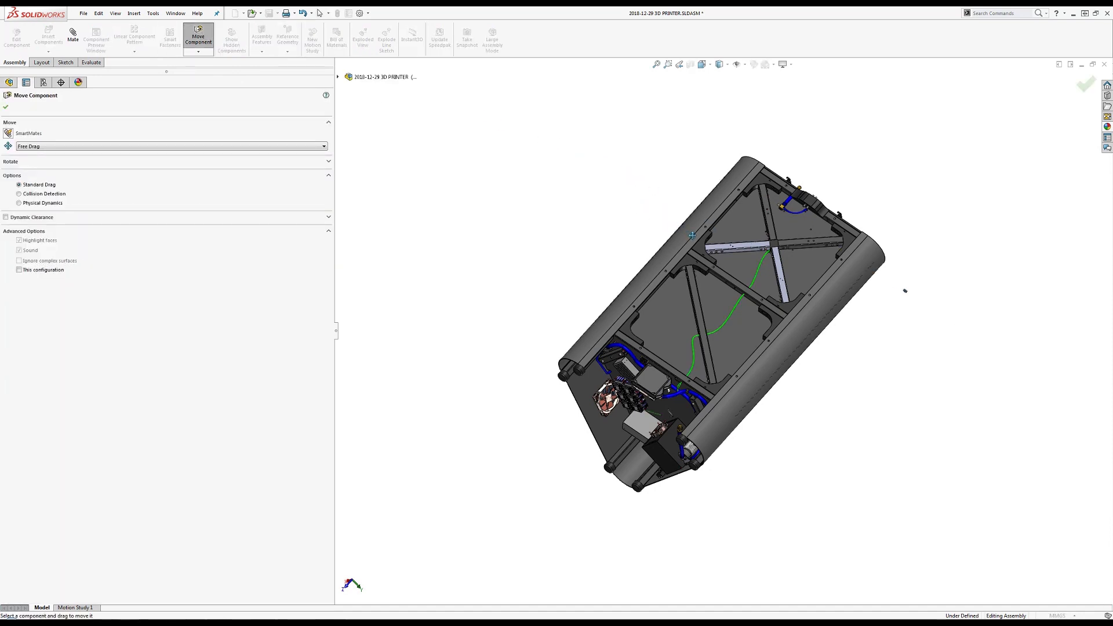
key(Escape)
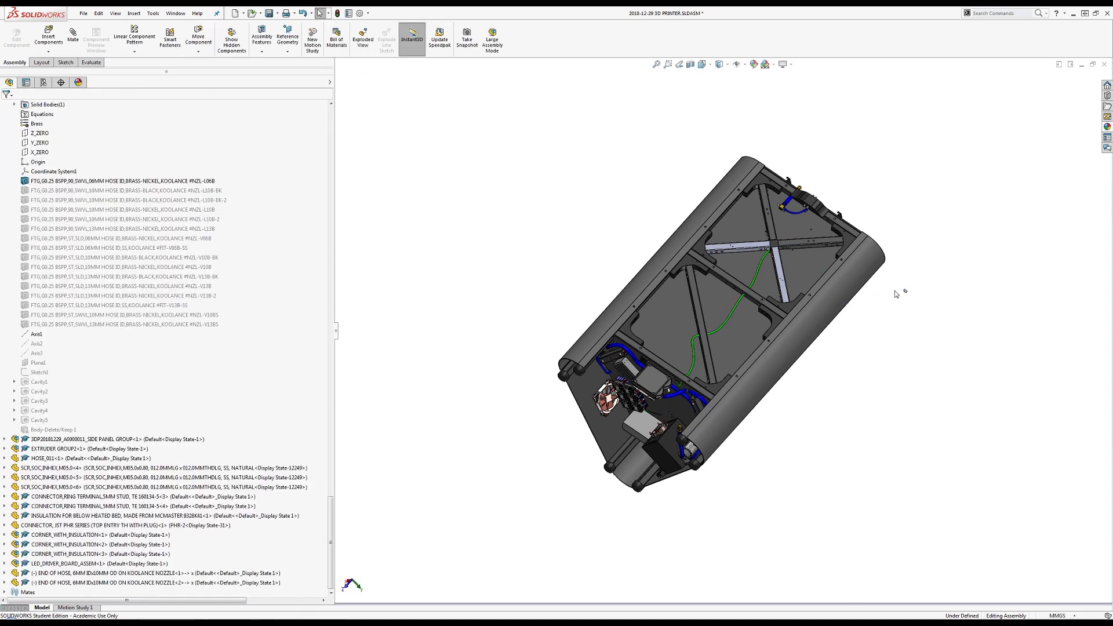
Mate the second hose end's ring-shaped end face coincident with the flat collar face at the base of the brass block's barb
scroll(902, 307, down, 2)
scroll(870, 293, down, 6)
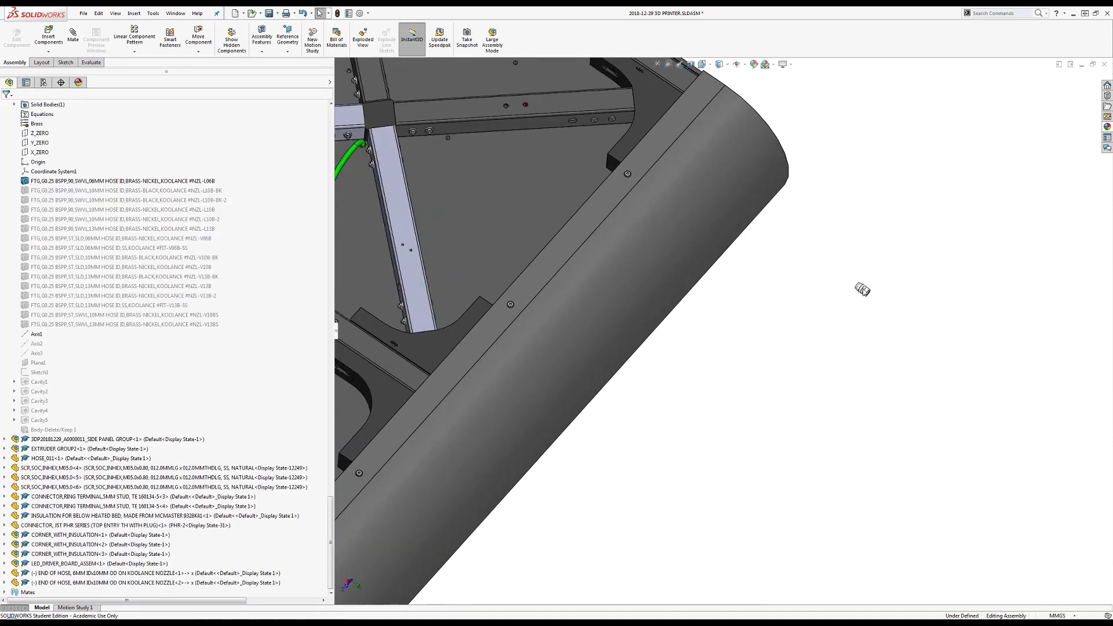
scroll(840, 298, down, 4)
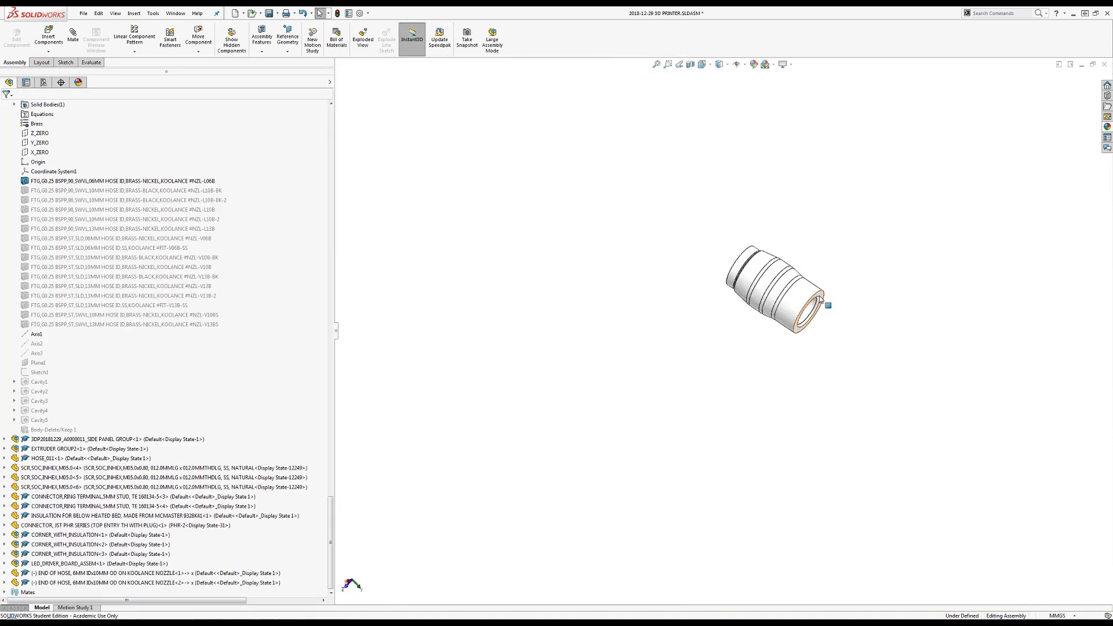
click(820, 298)
click(73, 39)
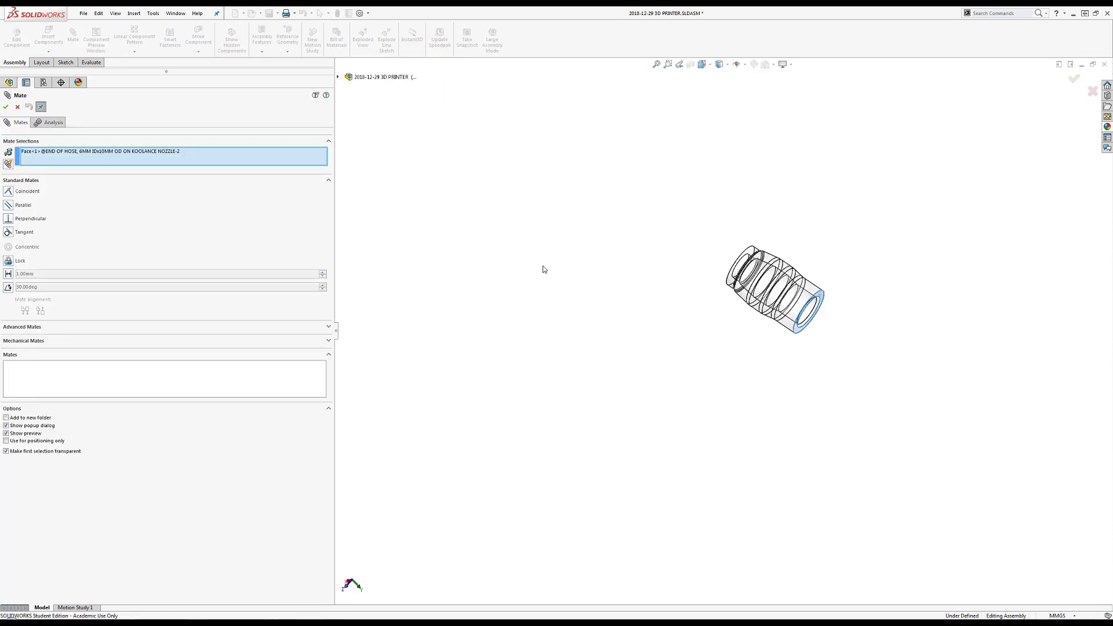
scroll(521, 281, up, 8)
scroll(459, 173, down, 10)
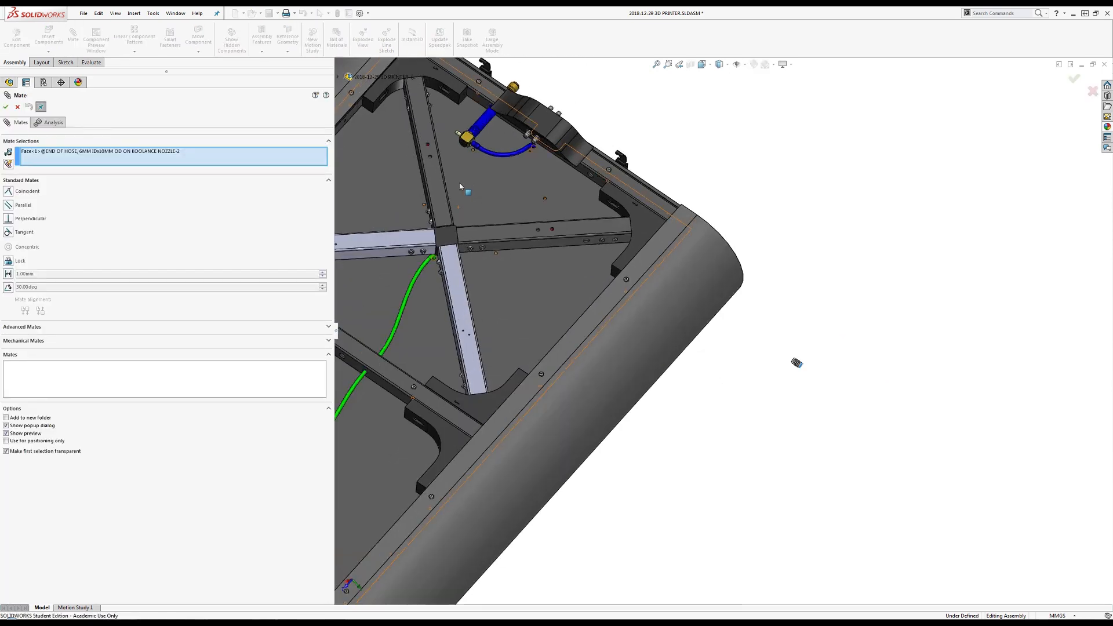
scroll(578, 247, down, 3)
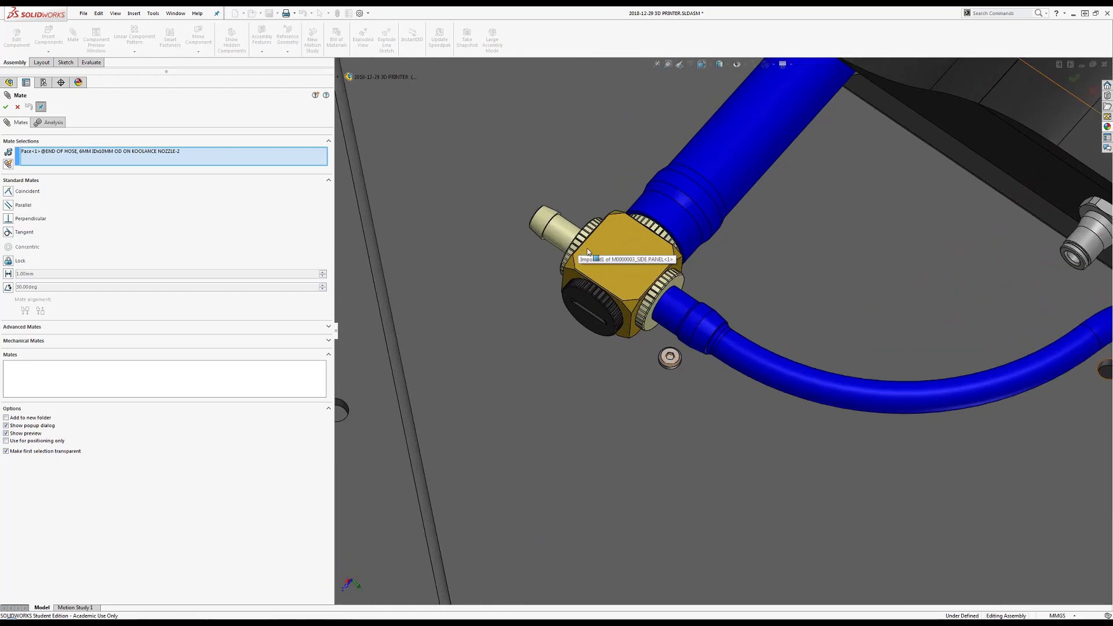
middle_drag(578, 248, 623, 258)
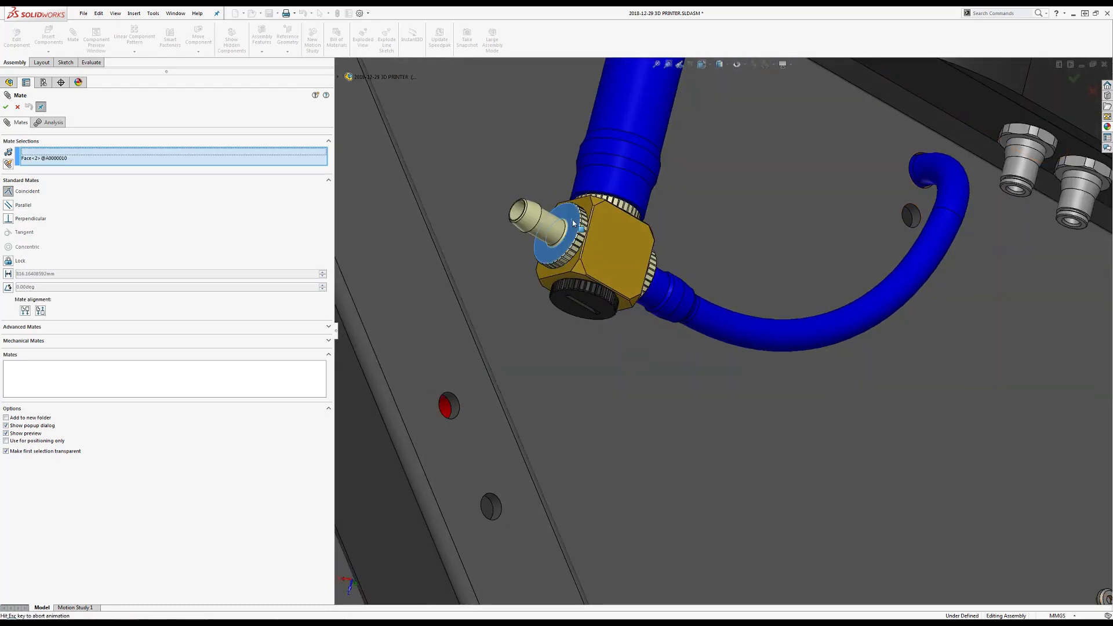
click(573, 220)
click(670, 210)
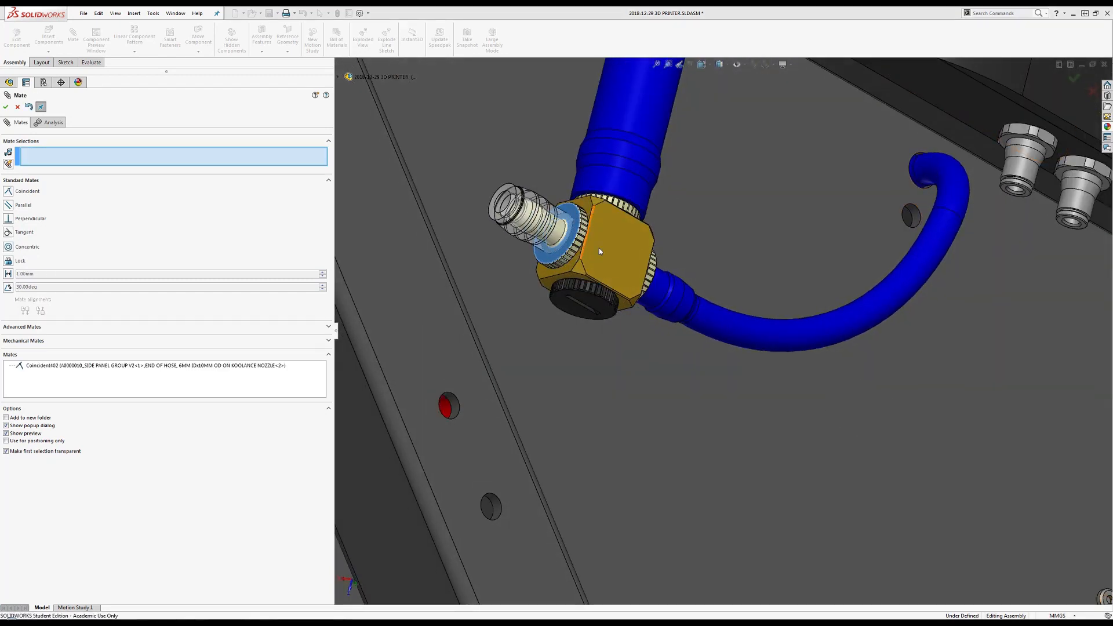
scroll(592, 249, up, 5)
scroll(591, 249, down, 4)
middle_drag(591, 250, 612, 354)
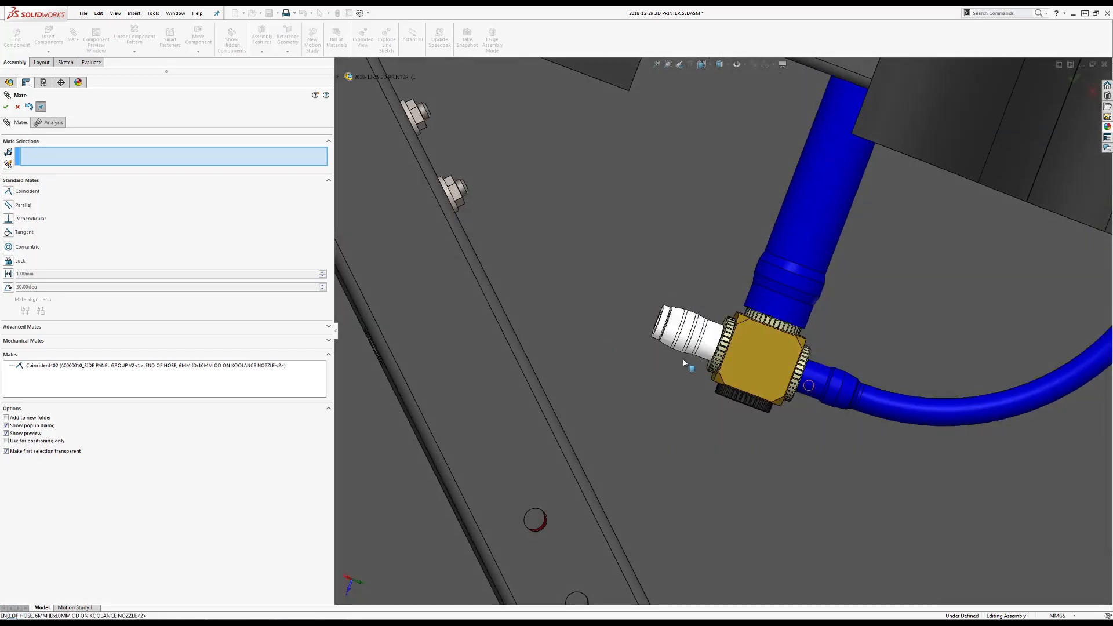
key(Escape)
Examine the route along the side panel between the hose end on the upper brass block and the elbow fitting near the base
middle_click(670, 326)
middle_drag(667, 327, 630, 368)
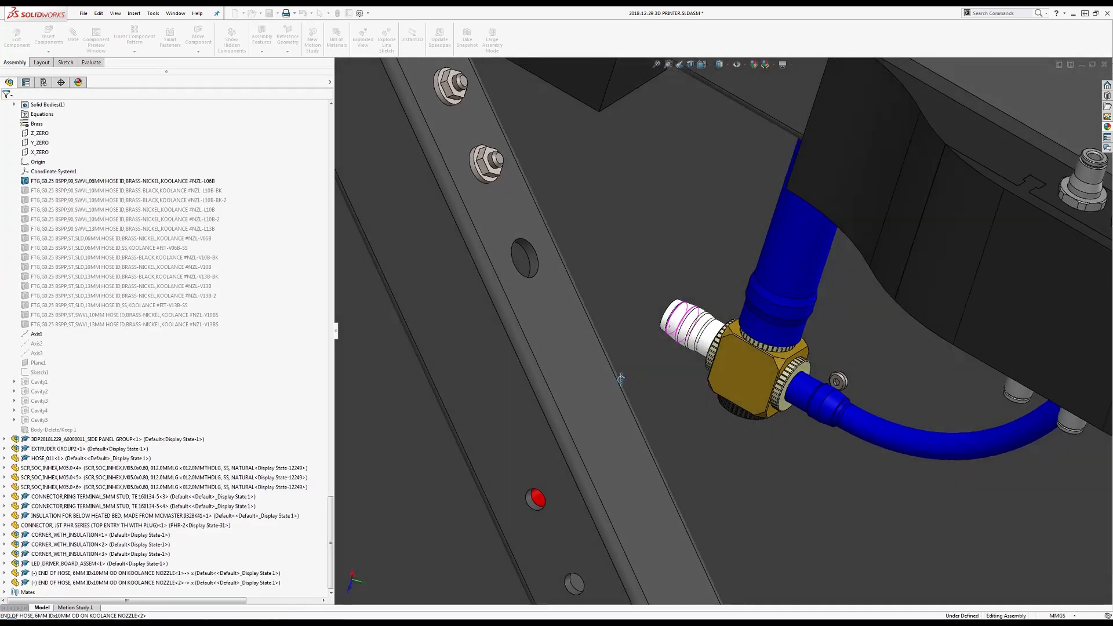
scroll(629, 367, up, 10)
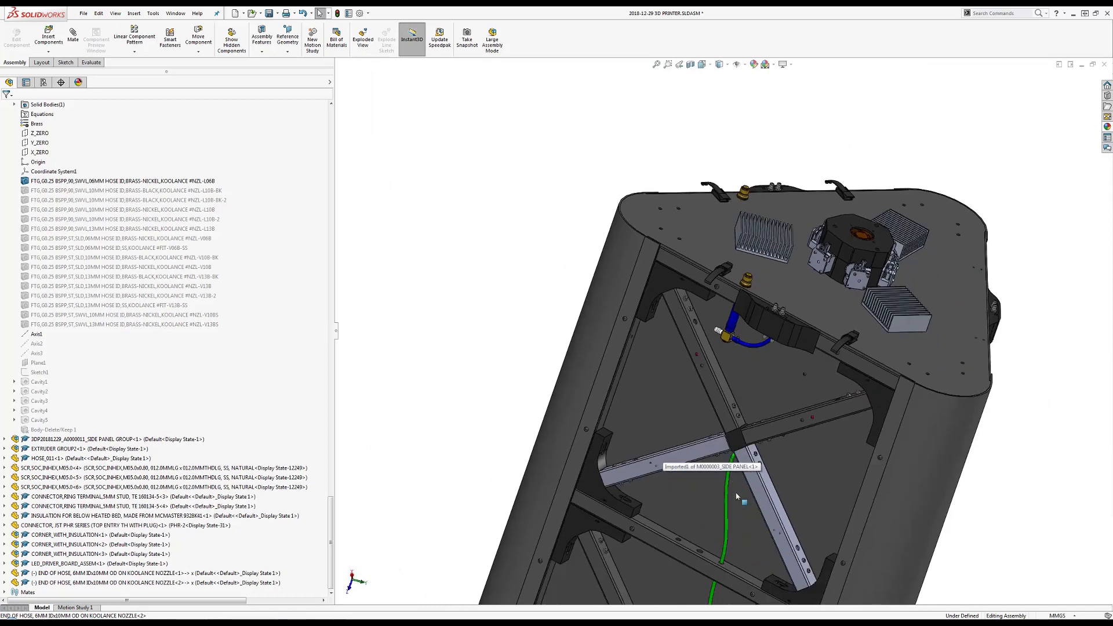
scroll(737, 496, up, 8)
middle_drag(737, 496, 716, 499)
scroll(700, 597, down, 4)
scroll(689, 552, down, 5)
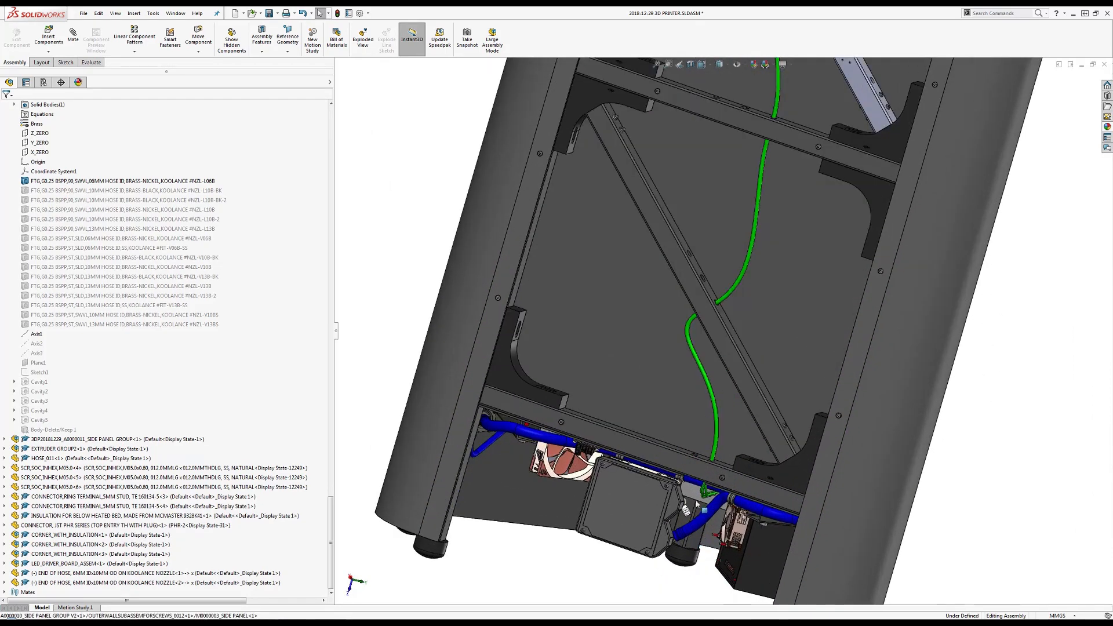
scroll(690, 477, up, 8)
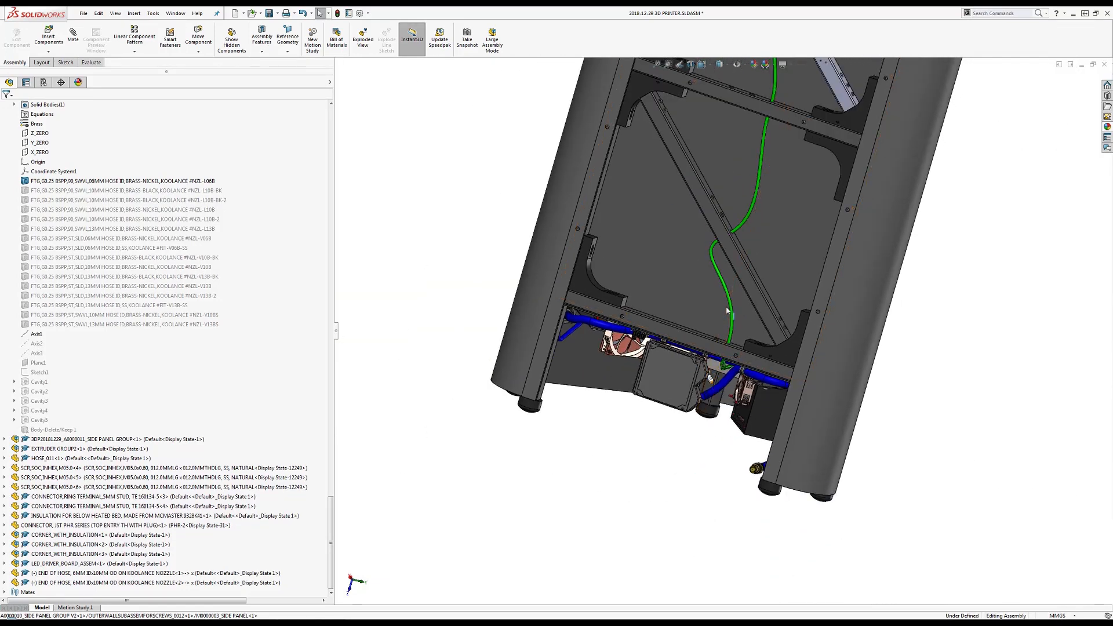
Insert a new part into the printer assembly without choosing a placement face or plane
scroll(769, 141, down, 8)
scroll(770, 142, up, 4)
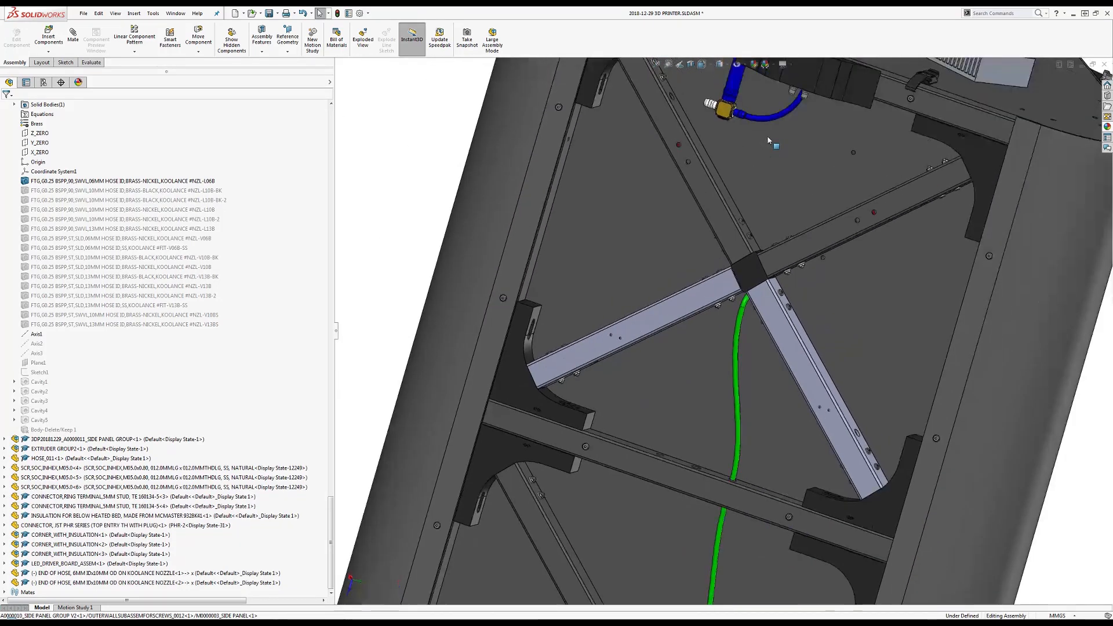
scroll(714, 207, down, 8)
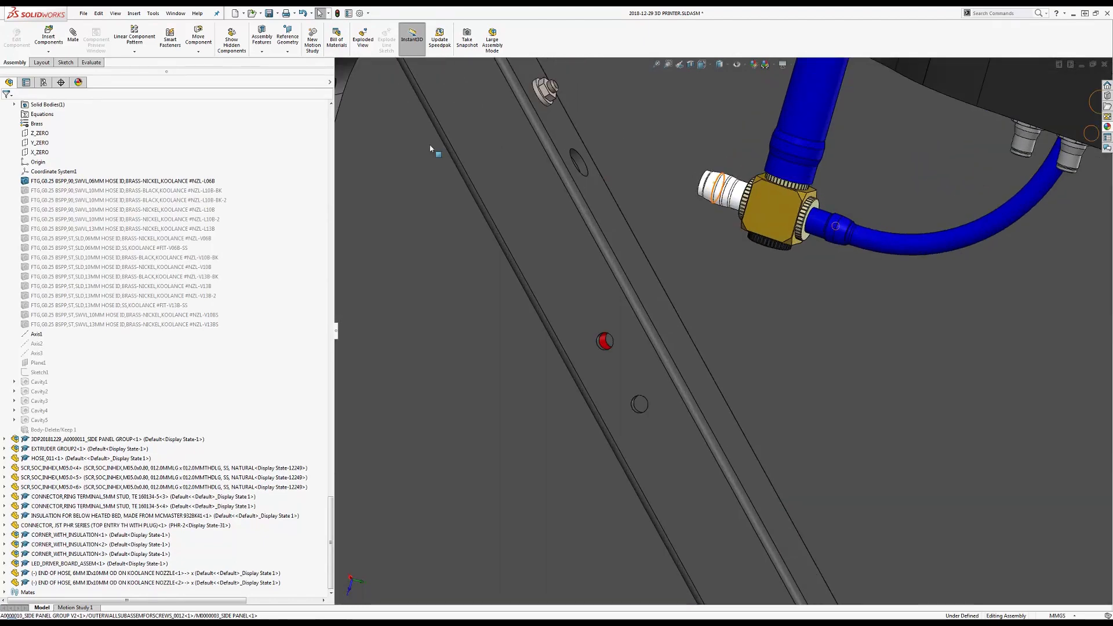
click(48, 52)
click(55, 72)
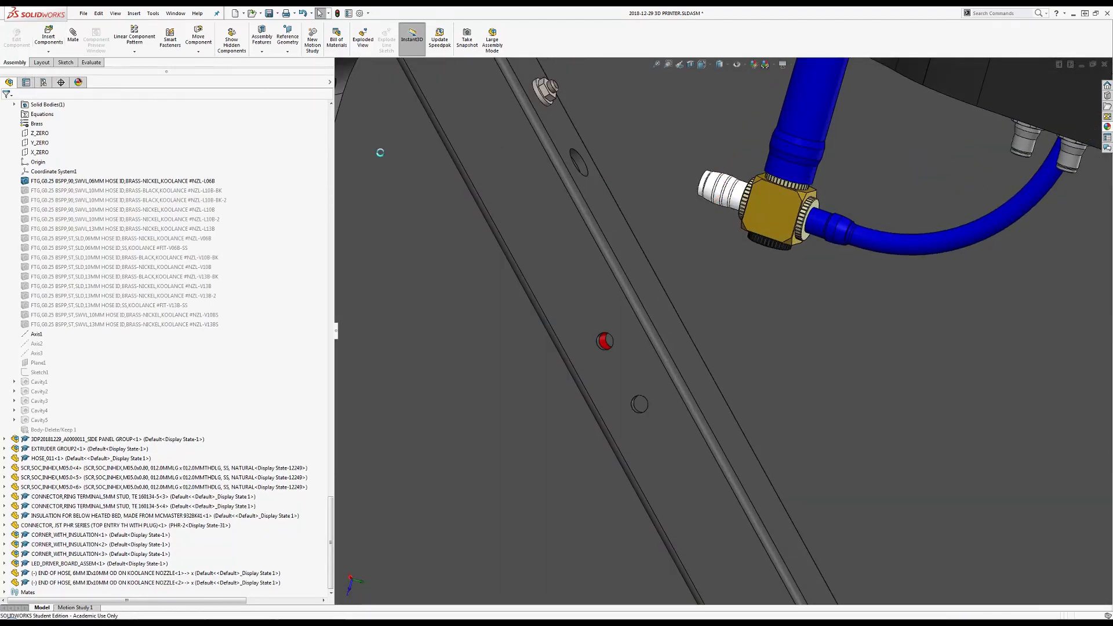
scroll(566, 232, up, 6)
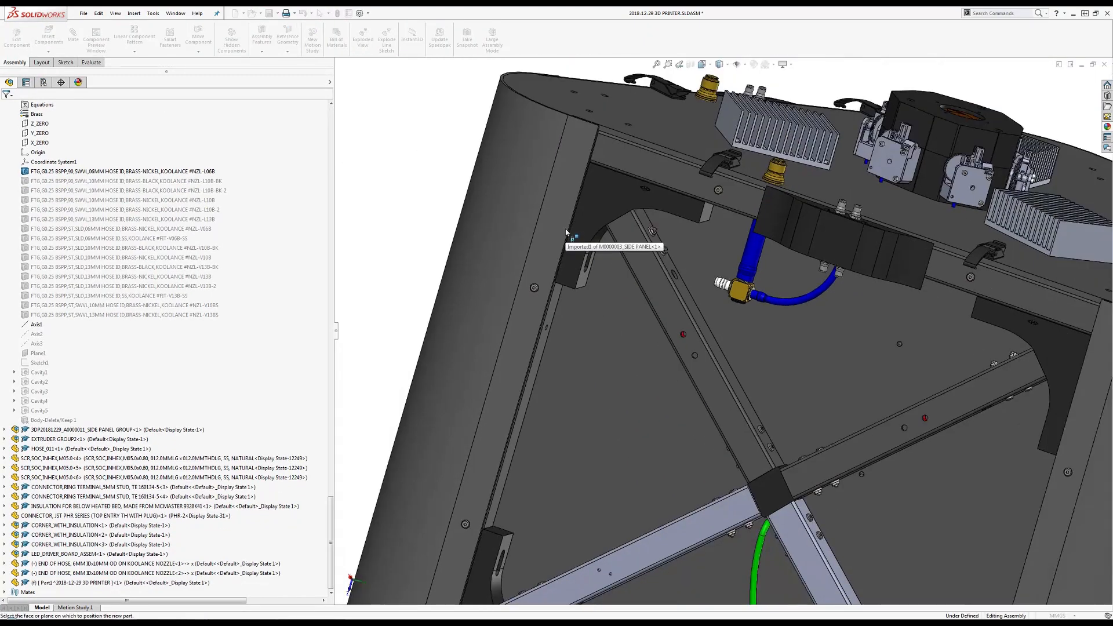
key(Escape)
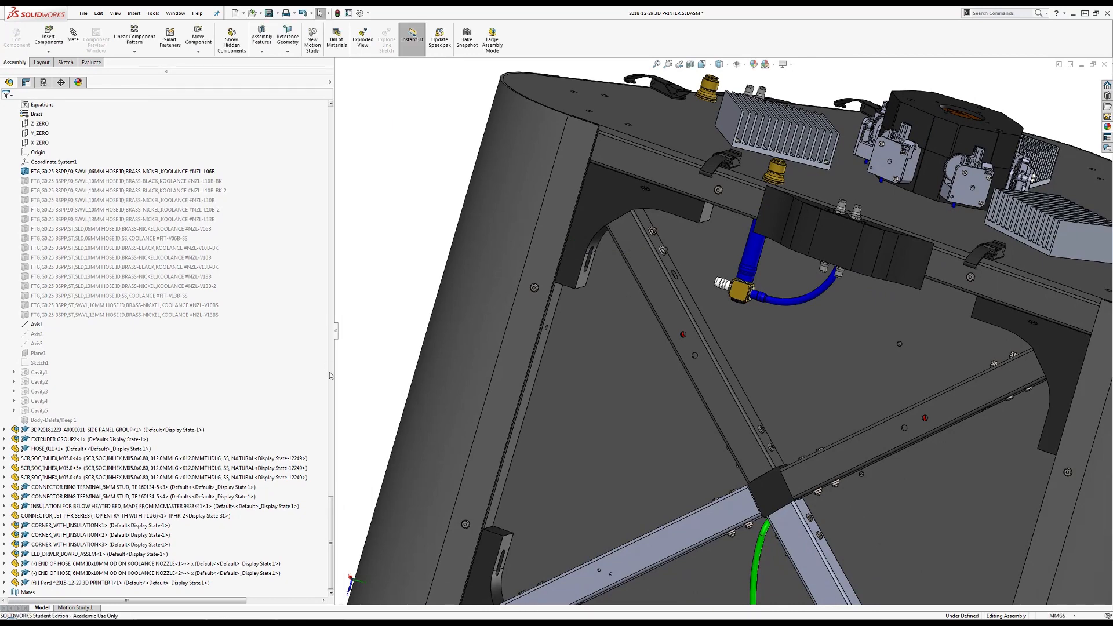
Edit the newly inserted part in the context of the assembly and start a 3D sketch in it
click(60, 583)
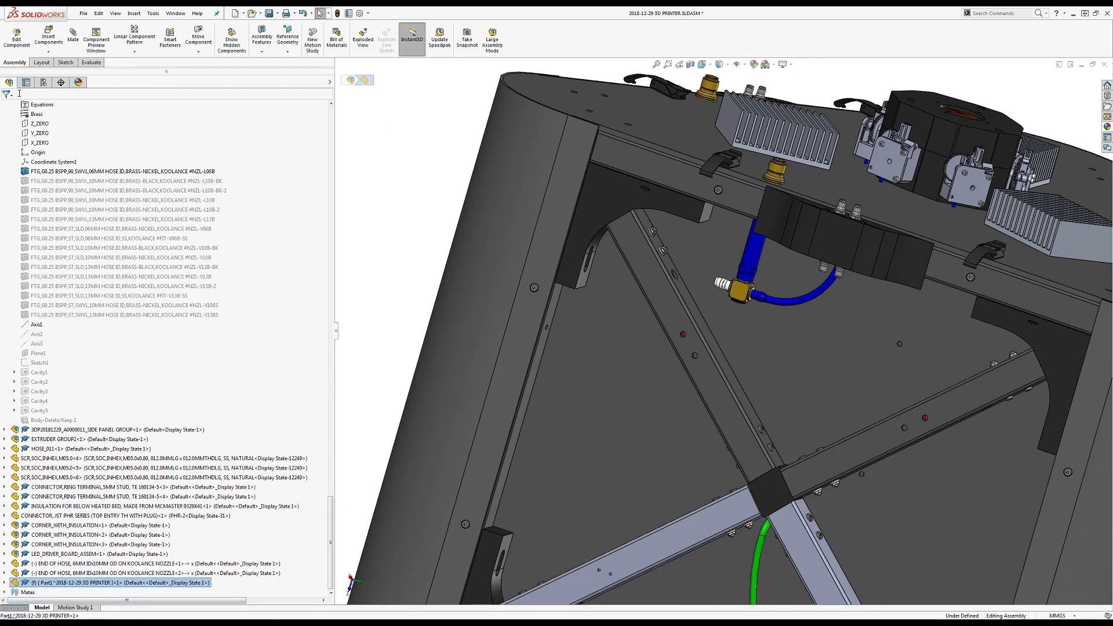
click(16, 41)
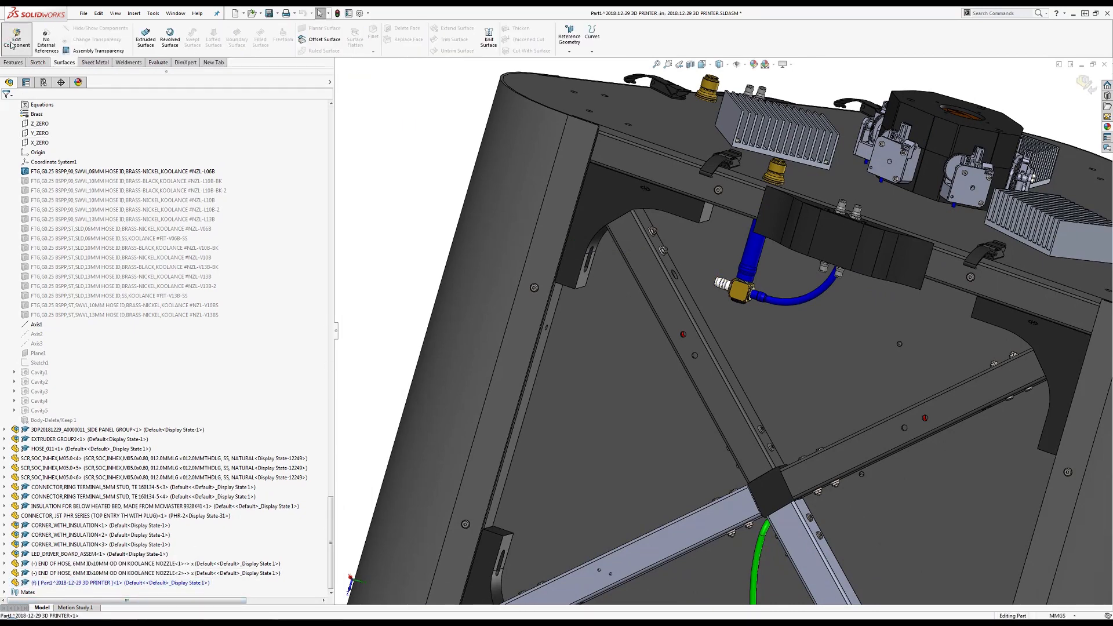
click(37, 63)
click(143, 51)
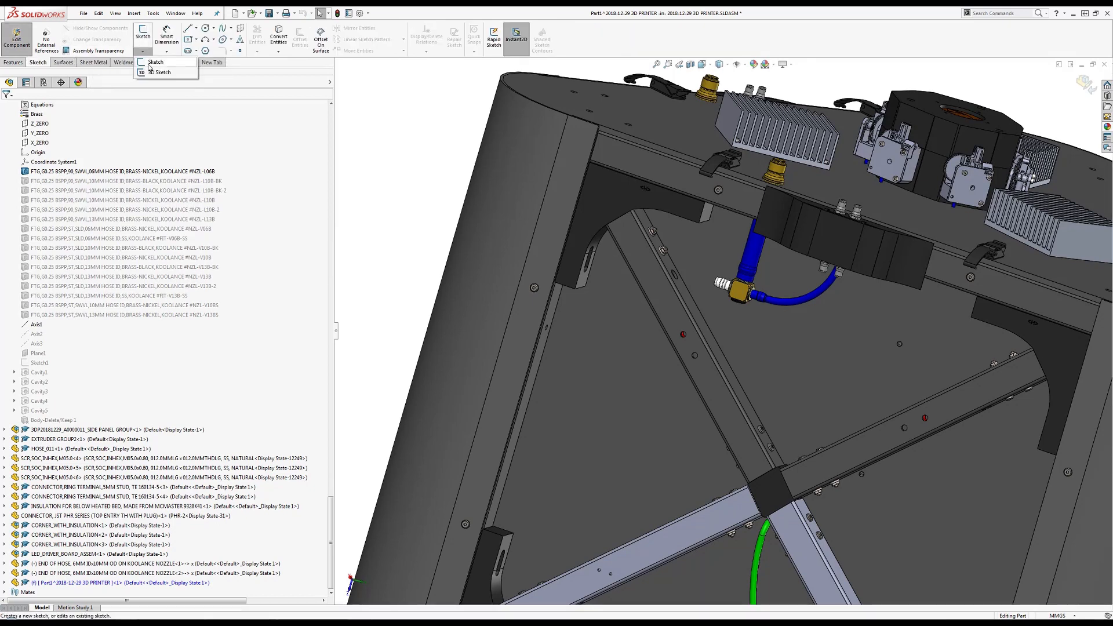
click(151, 69)
Convert the circular edges at both ends of the hose end on the upper brass block's barb into the 3D sketch
scroll(730, 287, down, 10)
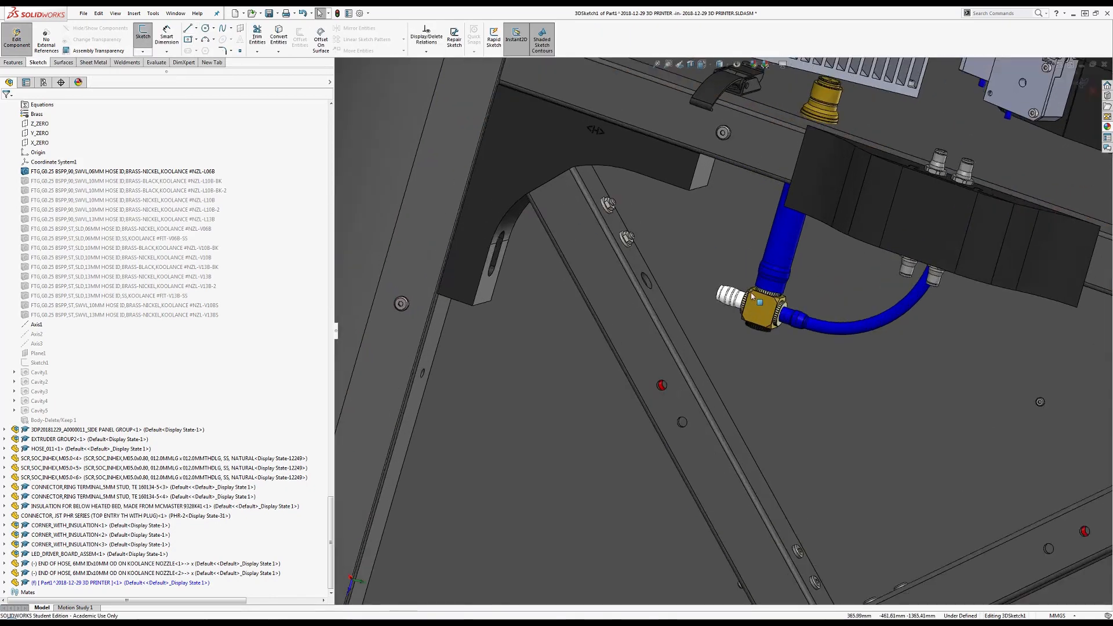
scroll(732, 326, down, 4)
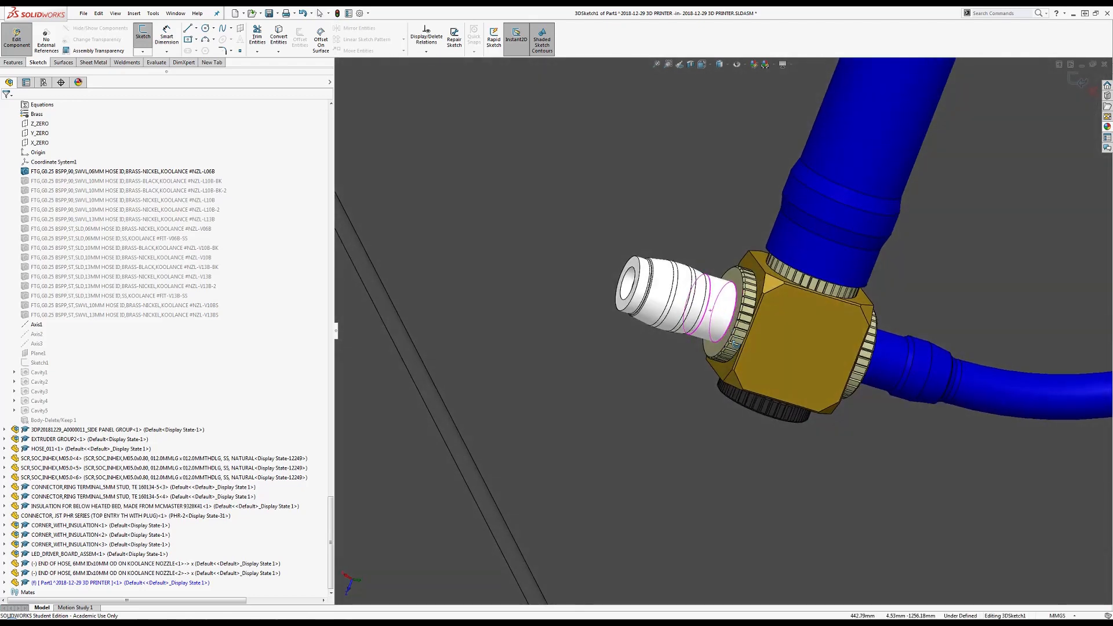
click(732, 321)
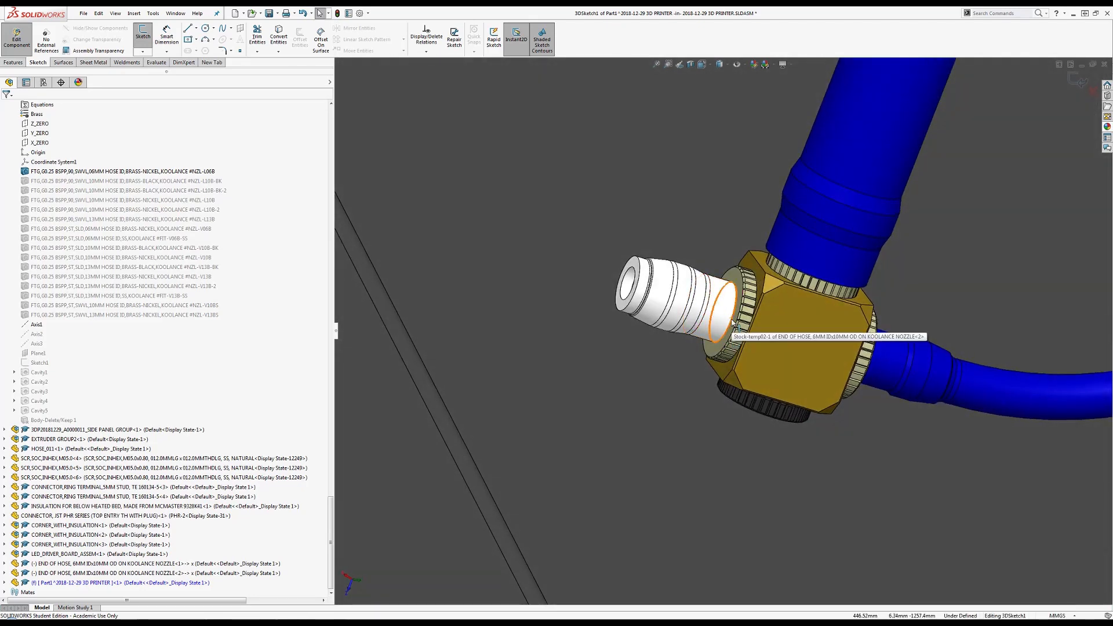
ctrl+click(619, 314)
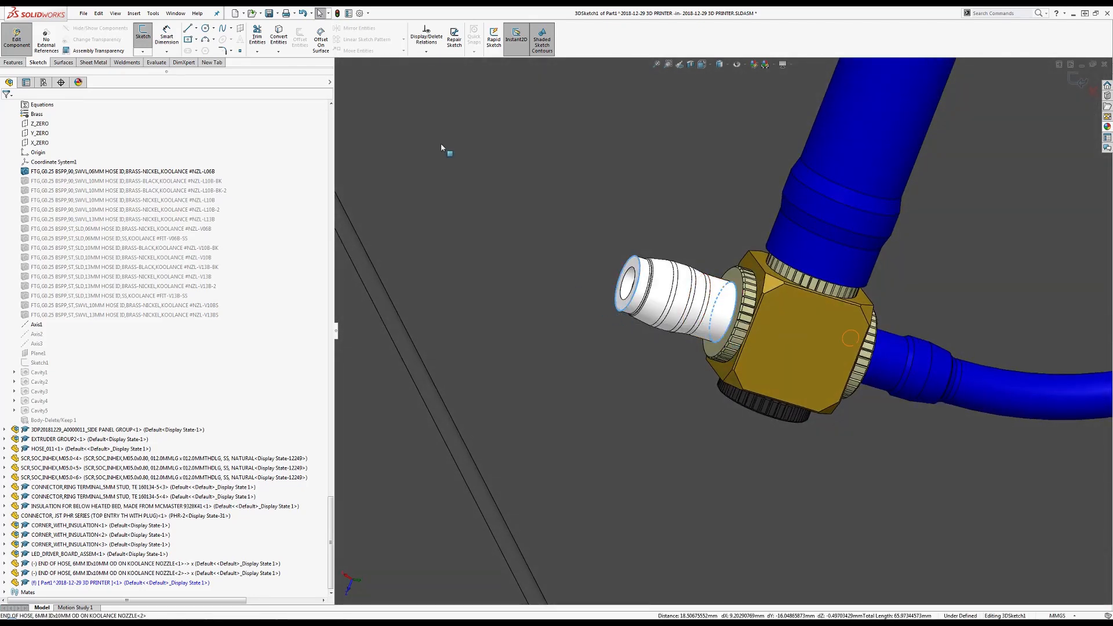
click(288, 39)
Sketch a line between the centres of the two converted circles on the upper hose end
click(214, 27)
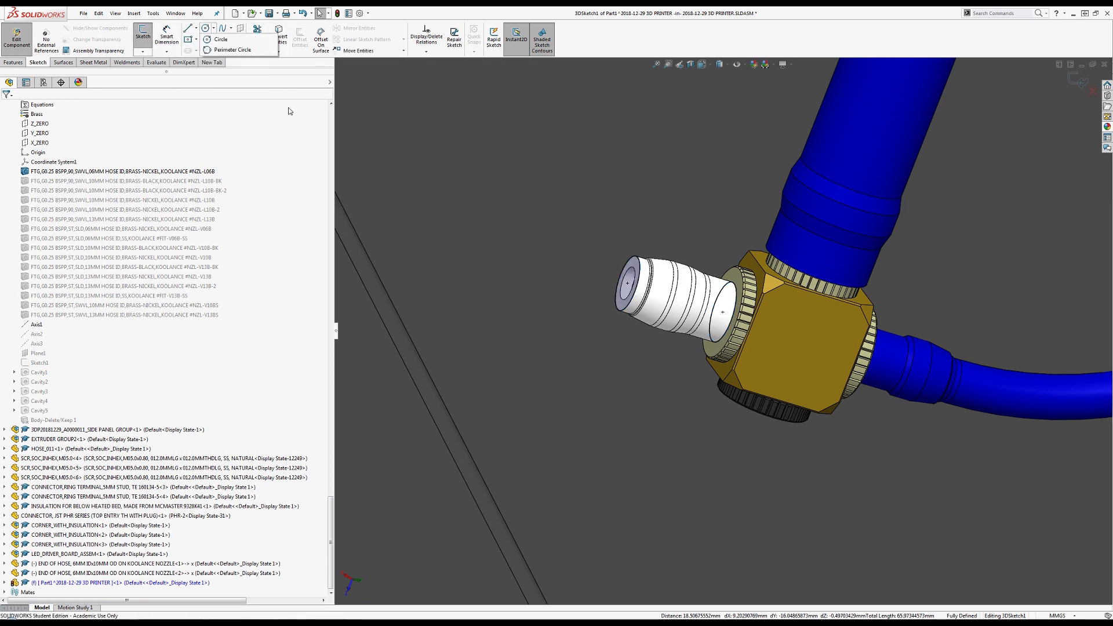
click(188, 28)
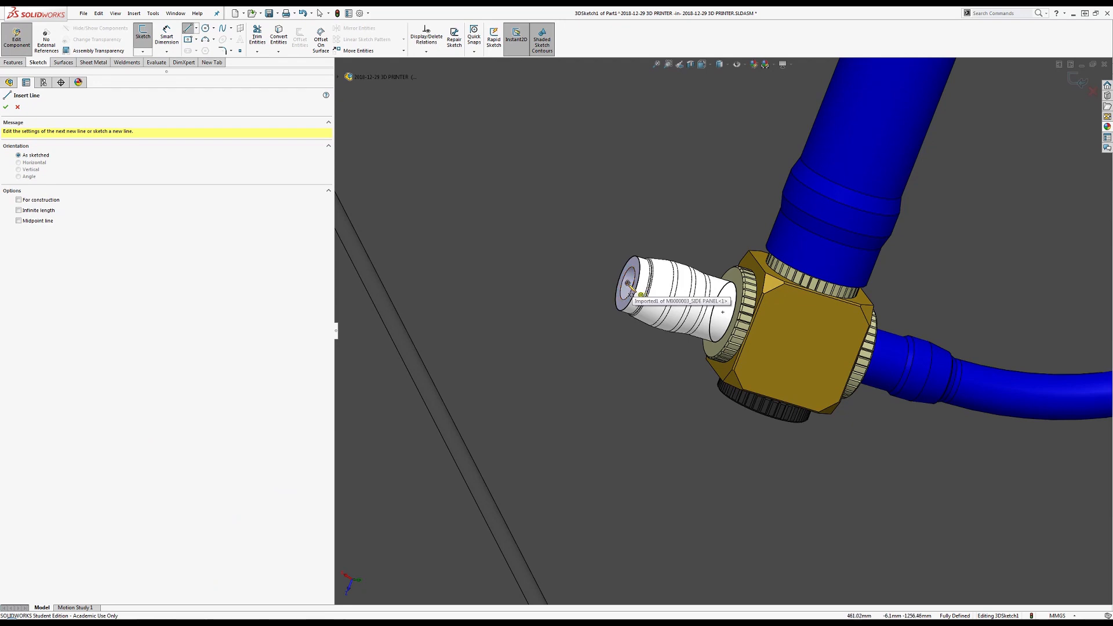
click(628, 284)
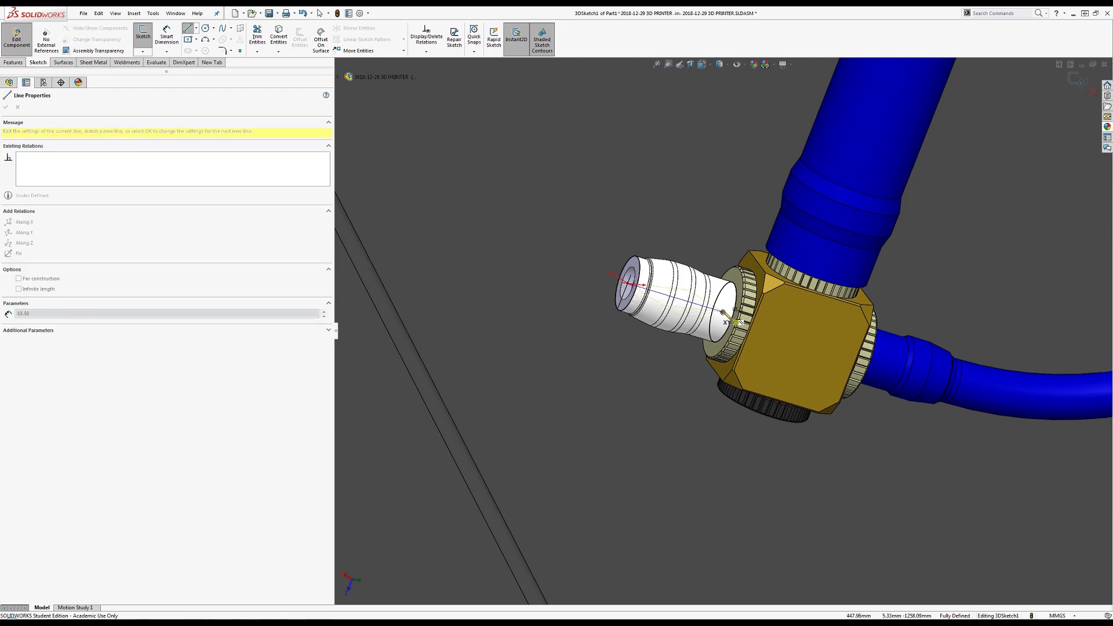
click(723, 312)
Sketch a freehand line crossing the dark cross bar beside the upper brass block
scroll(608, 313, up, 3)
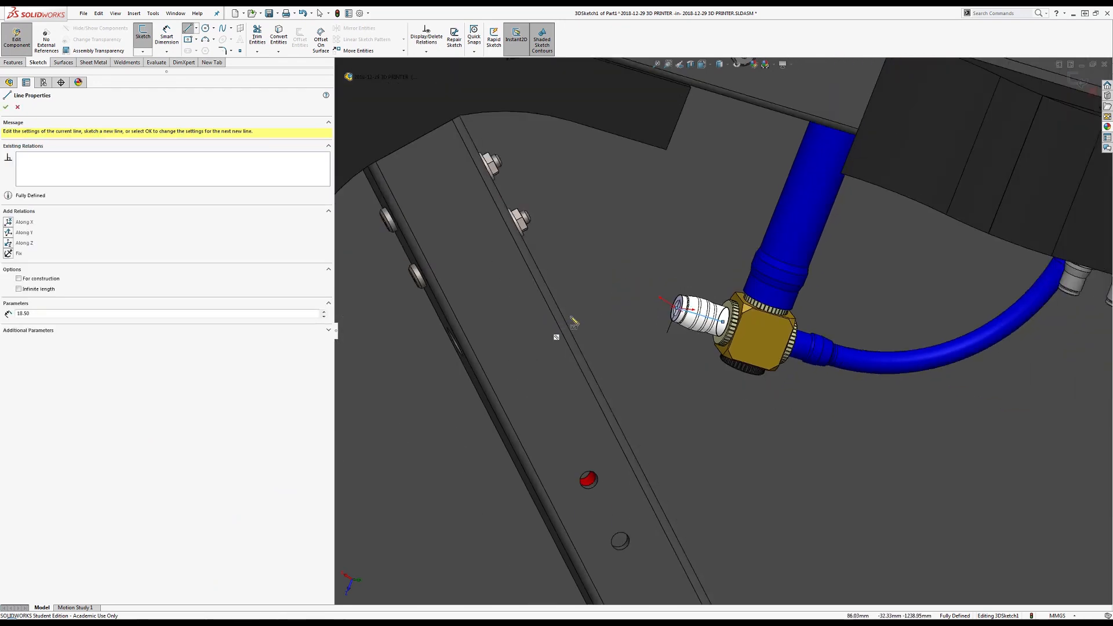
click(612, 294)
click(458, 387)
key(Escape)
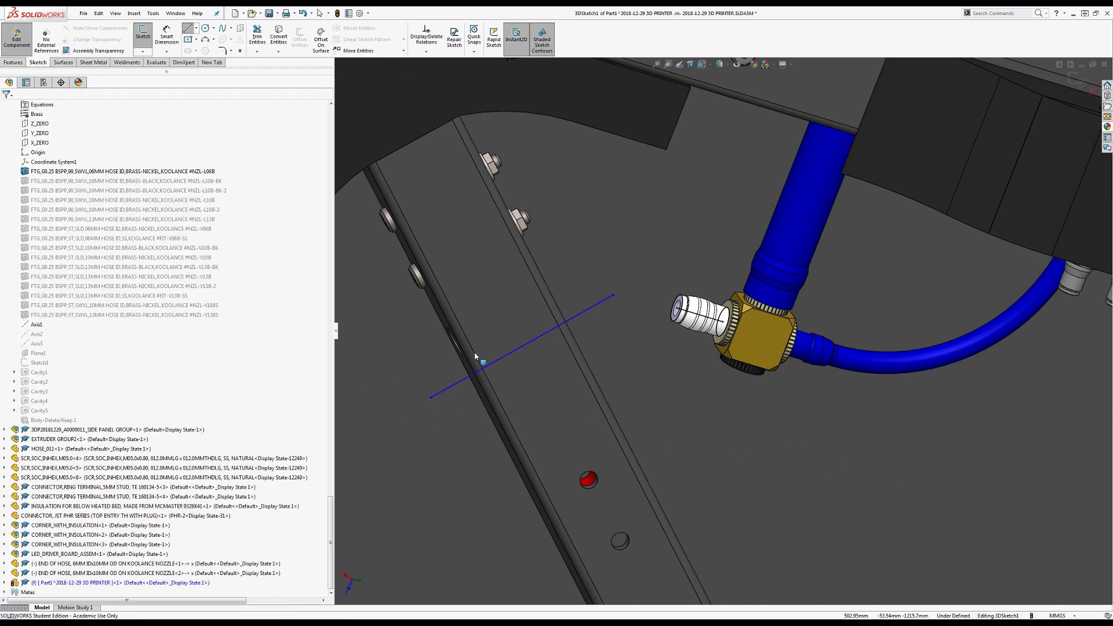
Try to relate the freehand line to the hole in the dark cross bar, then delete the line
scroll(485, 340, down, 3)
middle_drag(485, 340, 522, 273)
click(494, 310)
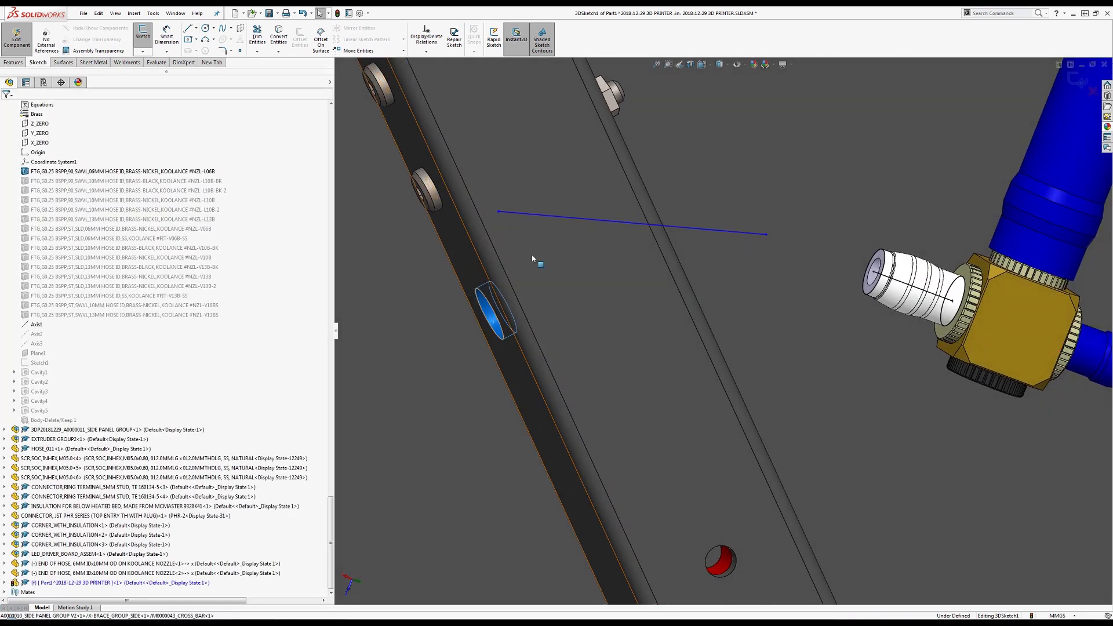
ctrl+click(540, 219)
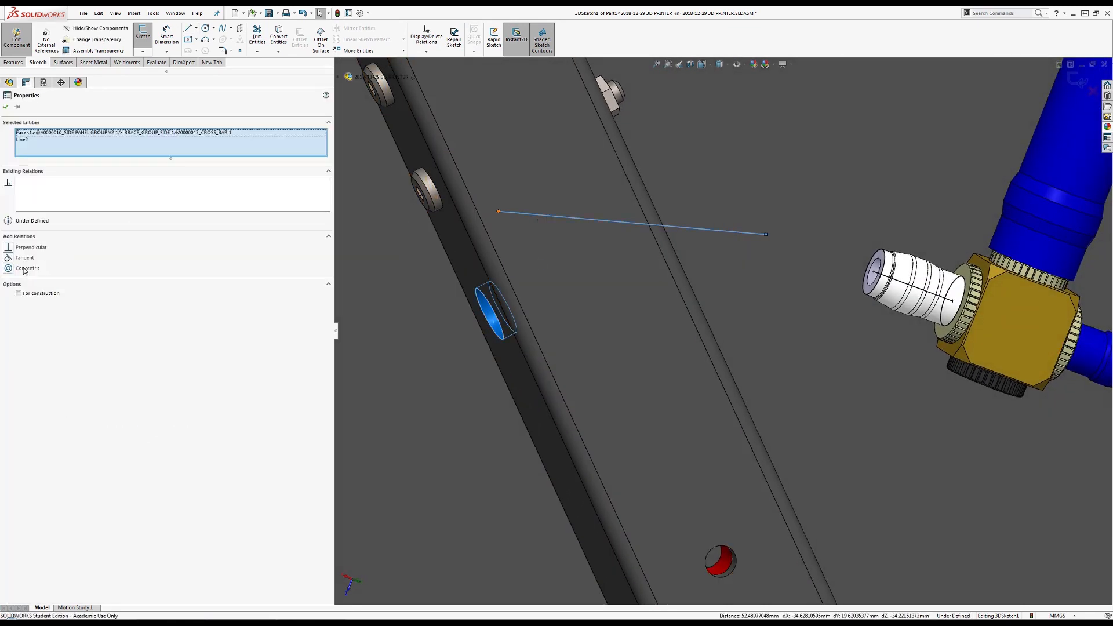
click(533, 253)
click(534, 218)
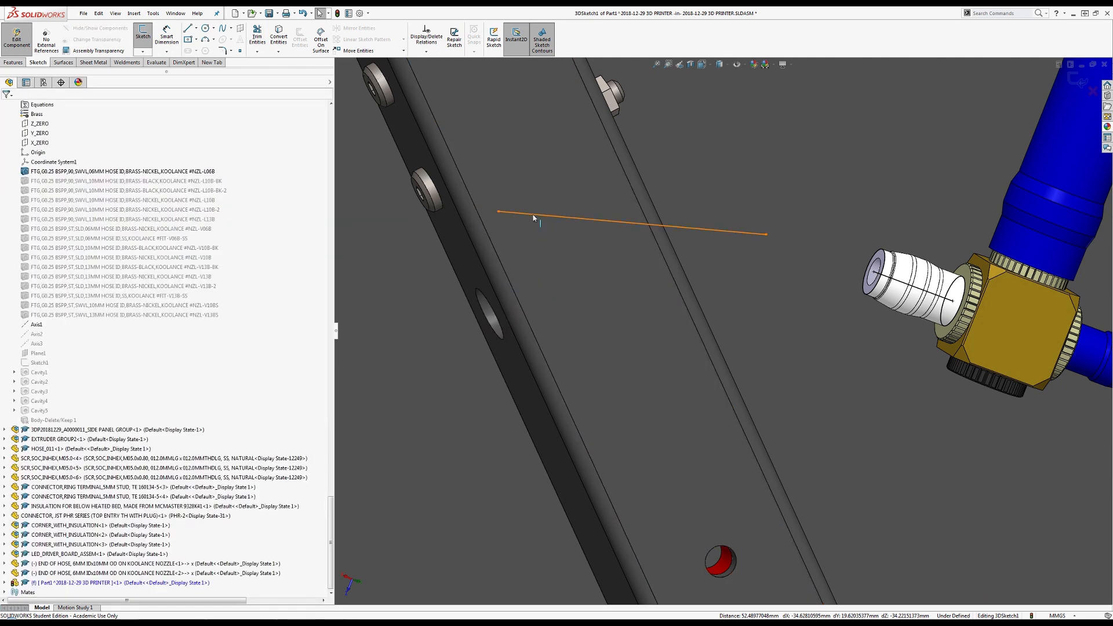
key(Delete)
Convert the edges of the two aligned holes in the dark cross bar's flanges into sketch circles
click(502, 341)
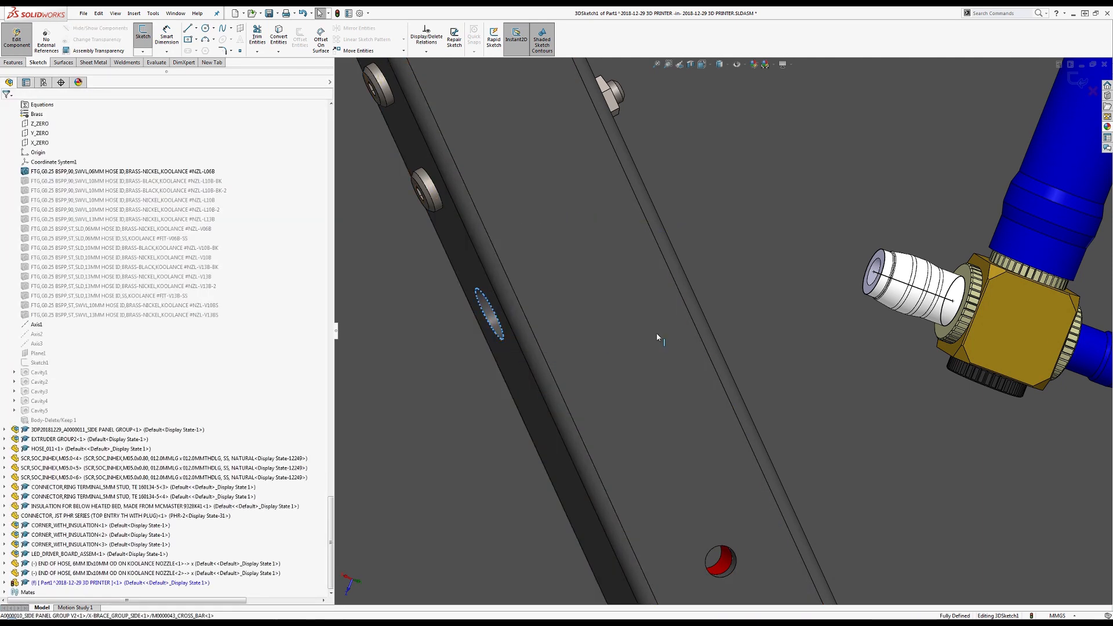
middle_drag(656, 334, 583, 348)
ctrl+click(723, 246)
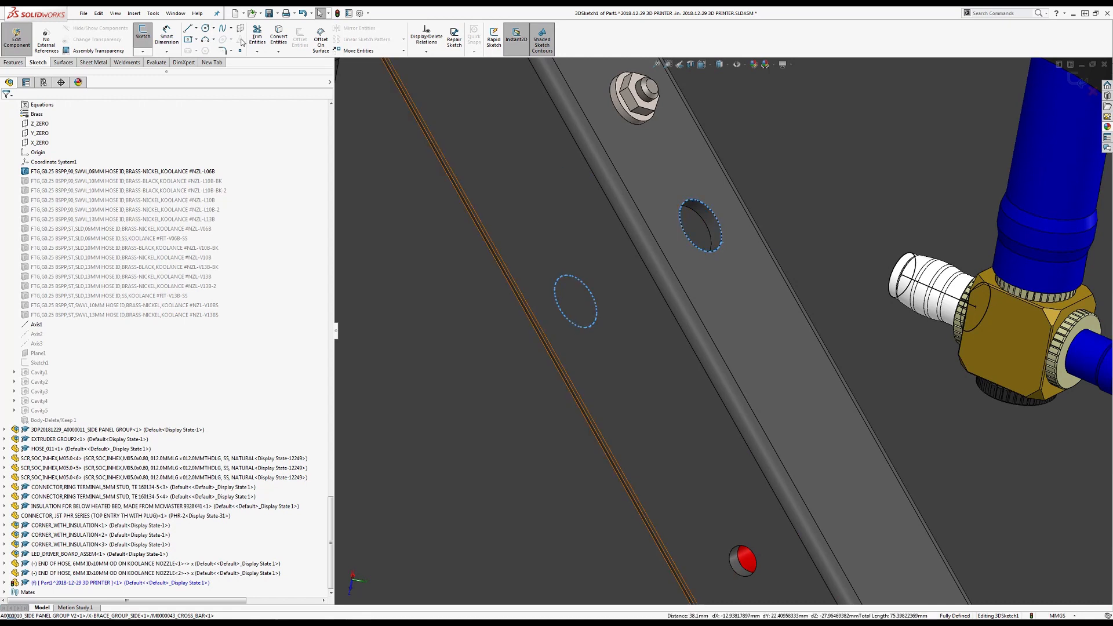
click(286, 33)
Sketch a line between the centres of the two hole circles across the dark cross bar
click(187, 29)
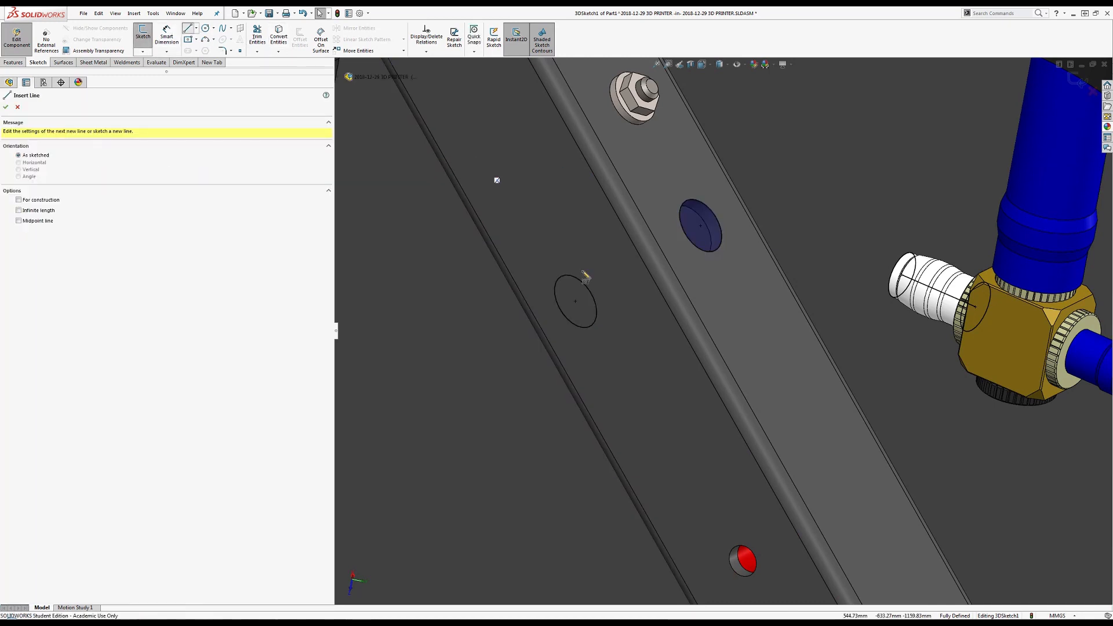
click(575, 302)
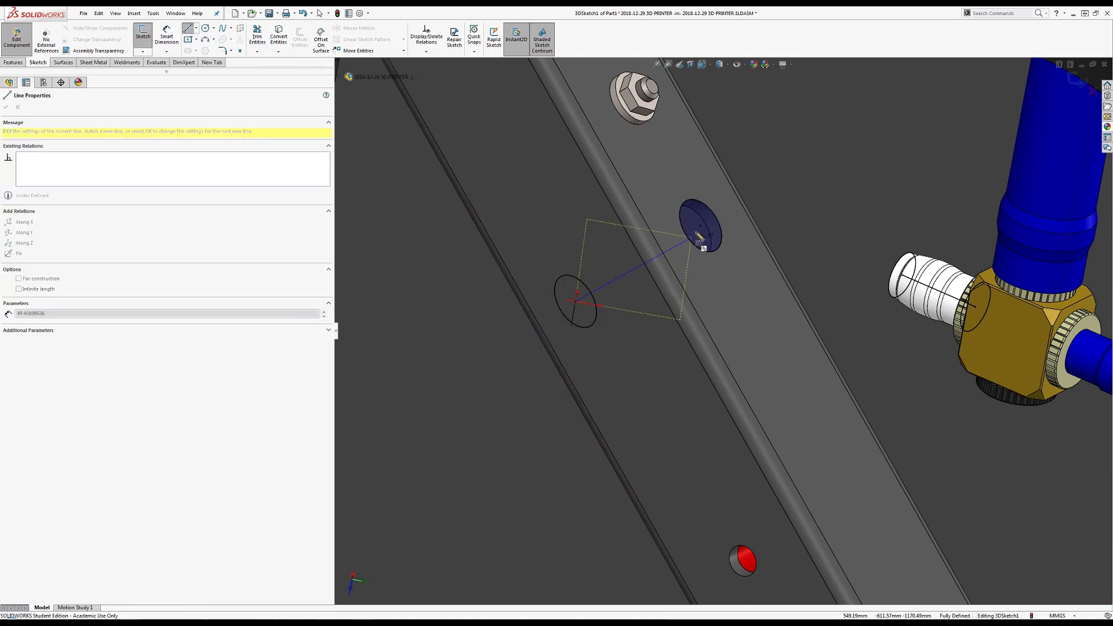
click(702, 226)
key(Escape)
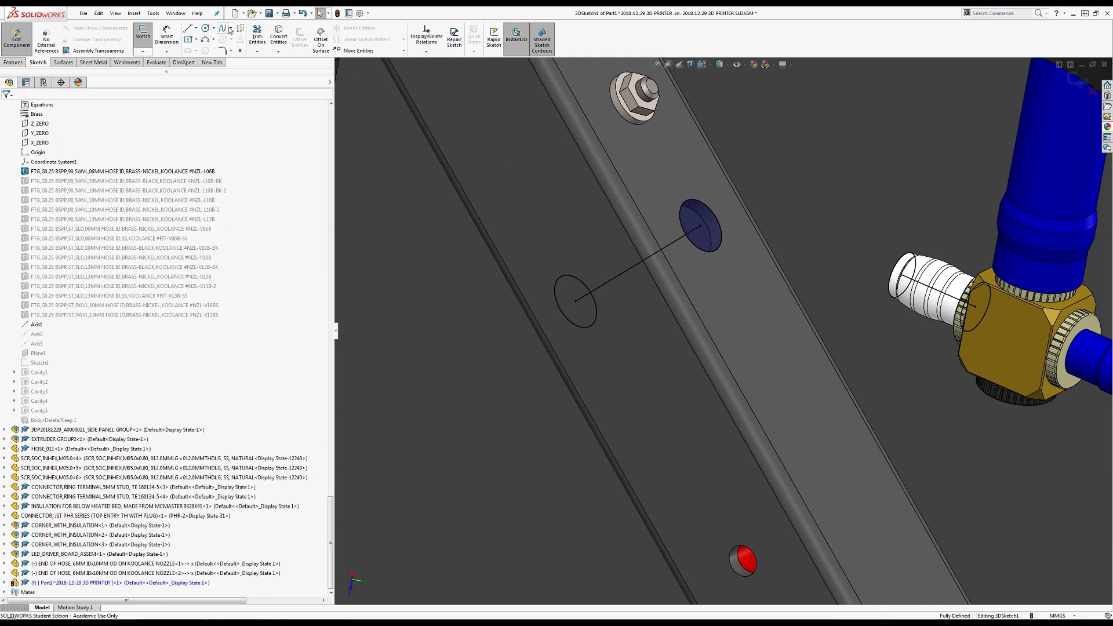
Draw a two-point spline from the cross bar line's end nearest the brass block to the open end of the hose end's centre line
middle_drag(714, 299, 744, 260)
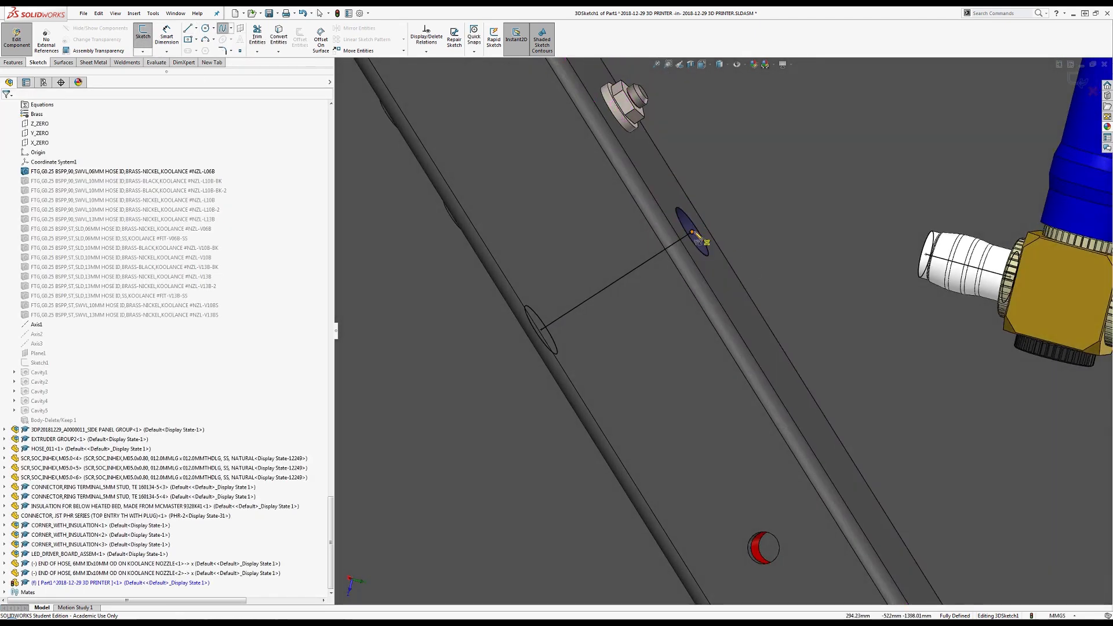
click(692, 232)
double_click(928, 256)
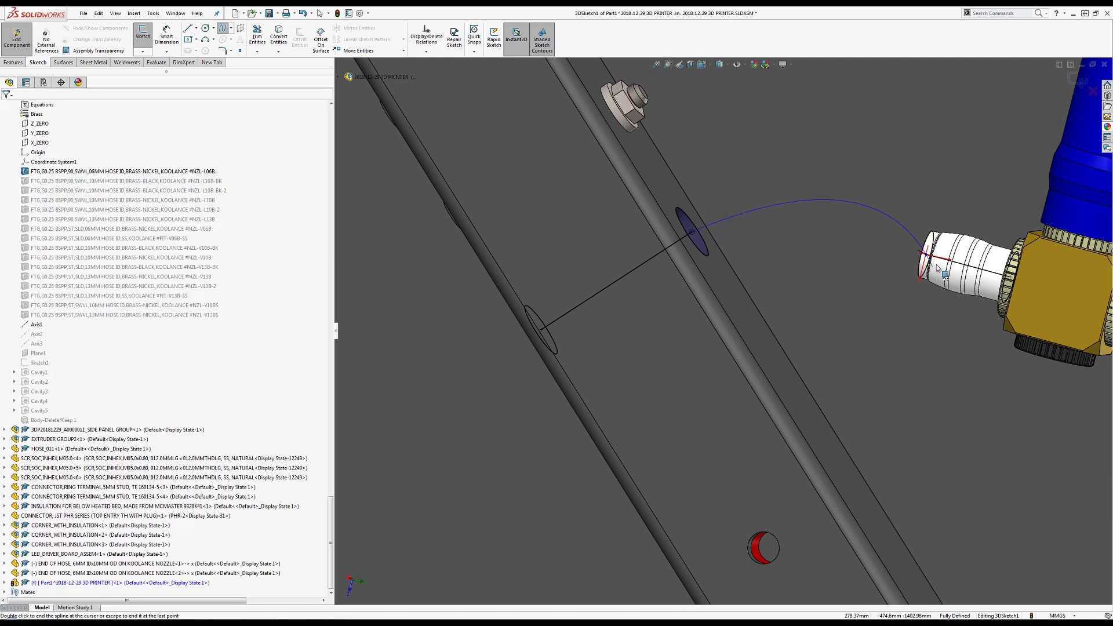
Make the spline tangent to the hose end's centre line and to the line through the cross bar holes
click(944, 263)
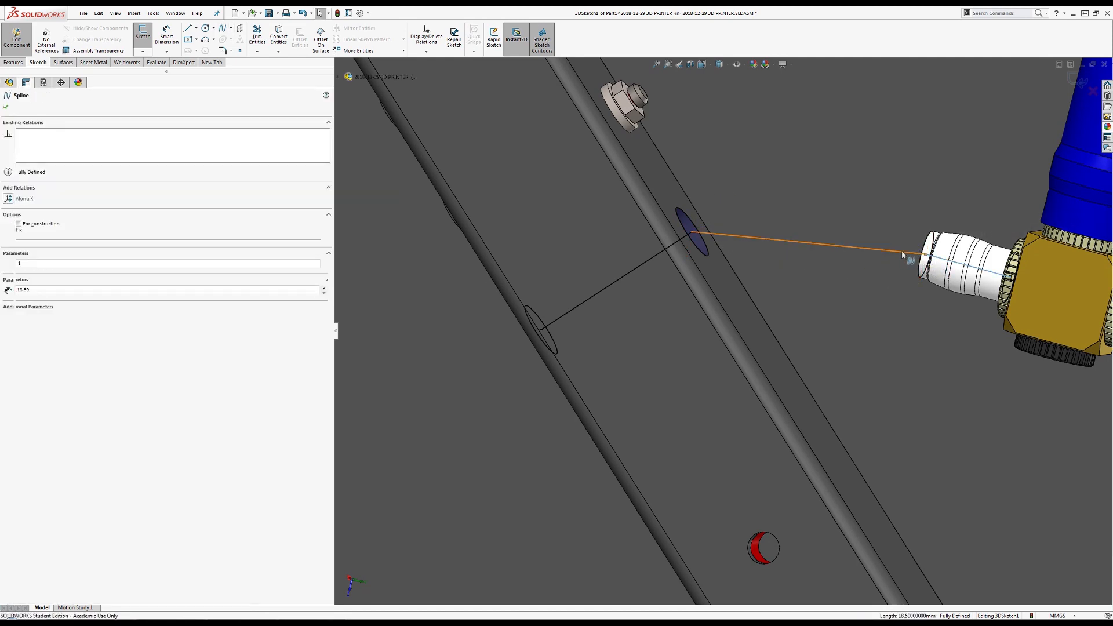
ctrl+click(907, 252)
click(928, 215)
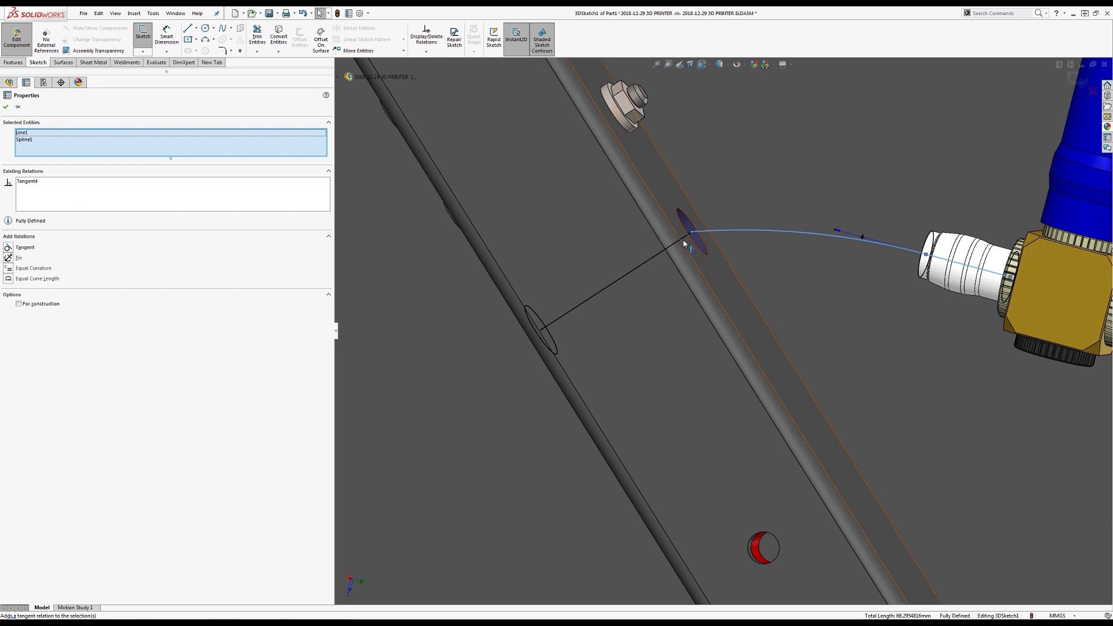
click(683, 238)
ctrl+click(709, 232)
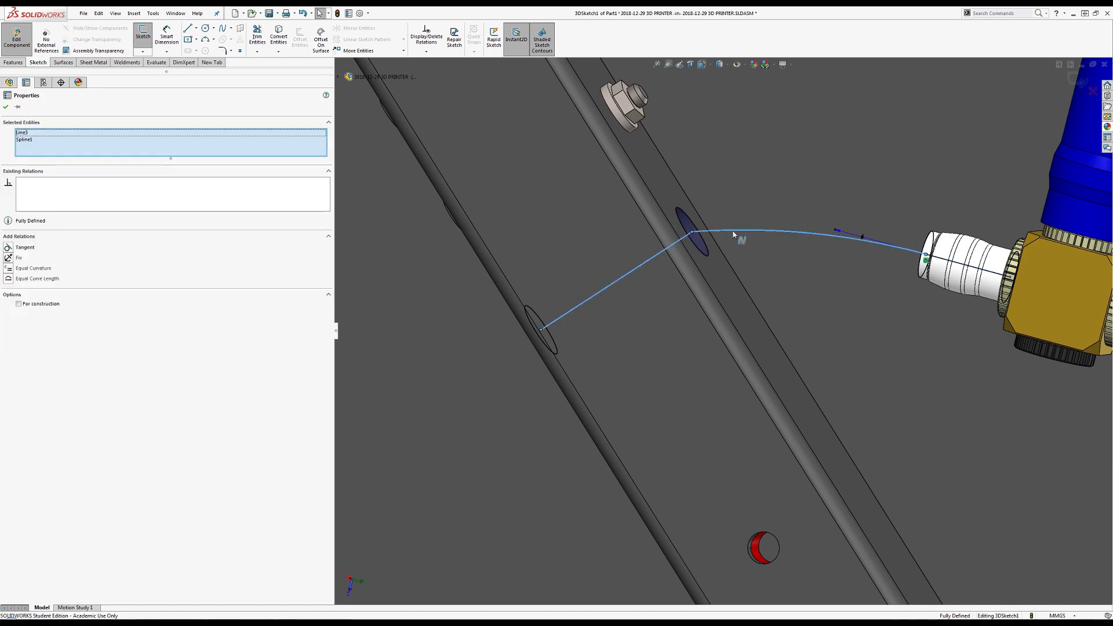
click(733, 202)
key(Escape)
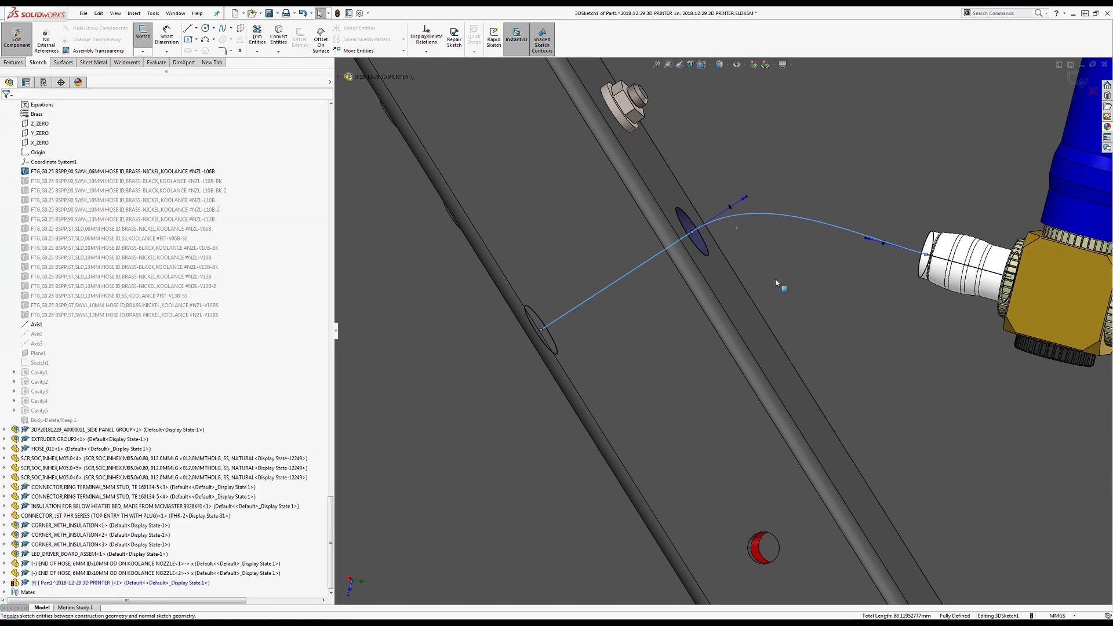
Convert the edges of the two aligned holes near the lower end of the light-coloured cross bar into sketch circles
scroll(737, 290, up, 6)
scroll(714, 335, down, 3)
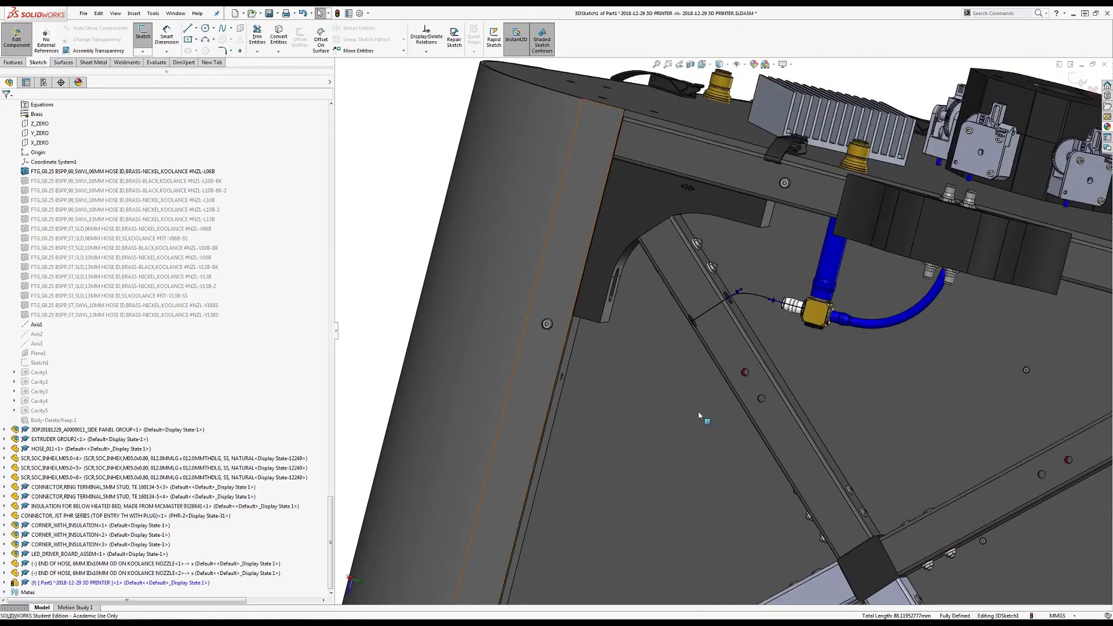
scroll(698, 412, up, 4)
scroll(699, 420, down, 6)
scroll(699, 433, down, 4)
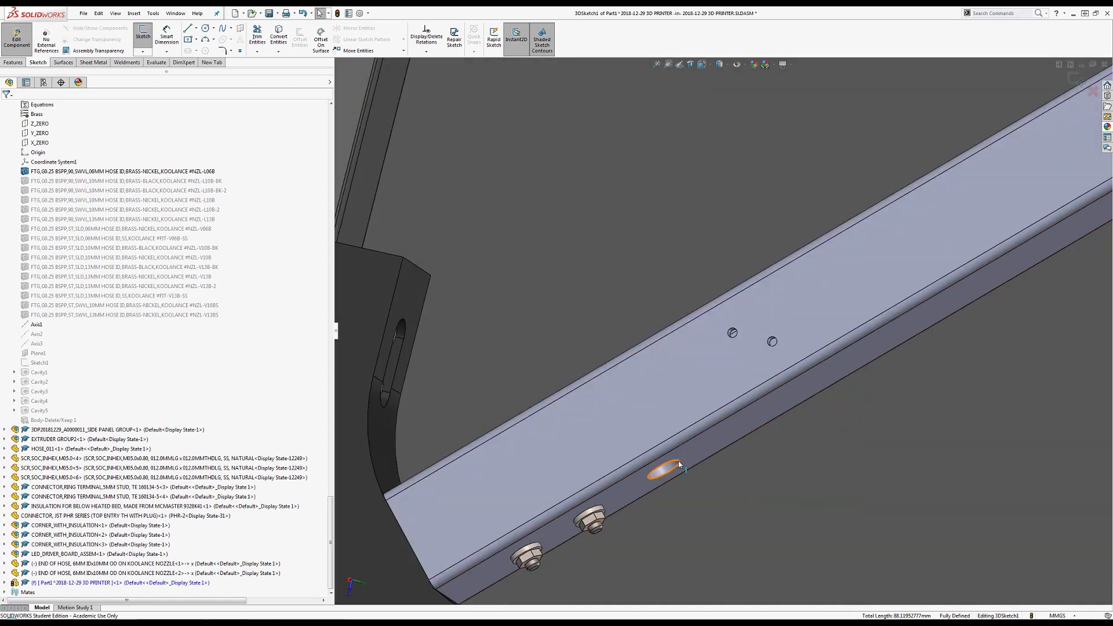
click(679, 461)
middle_drag(678, 461, 664, 376)
ctrl+click(610, 334)
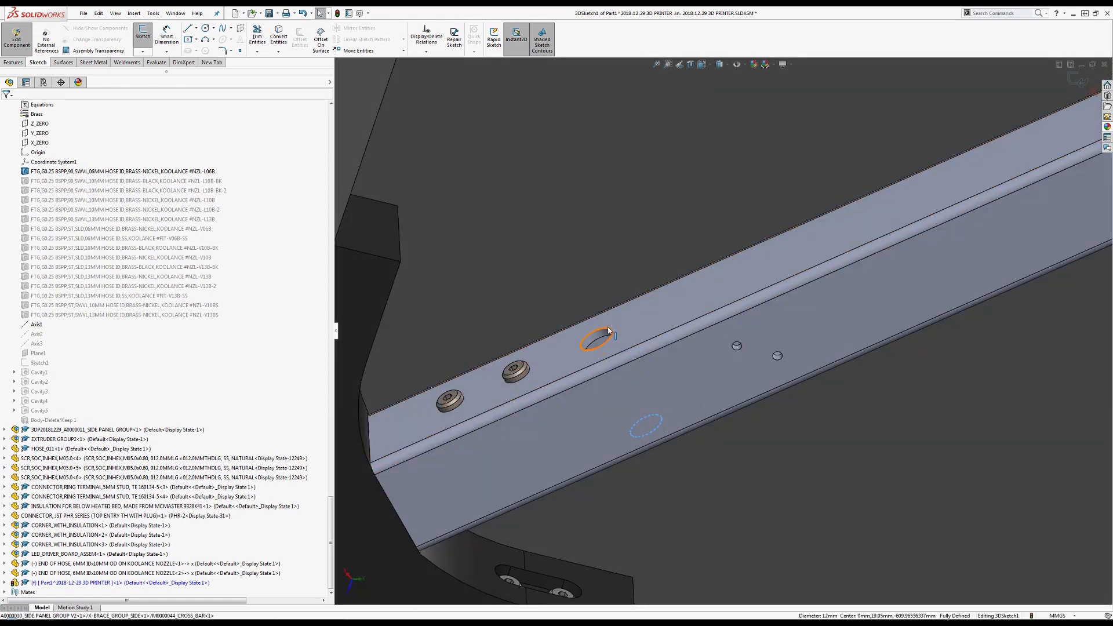
Sketch a line between the centres of the two hole circles across the light-coloured cross bar
click(193, 30)
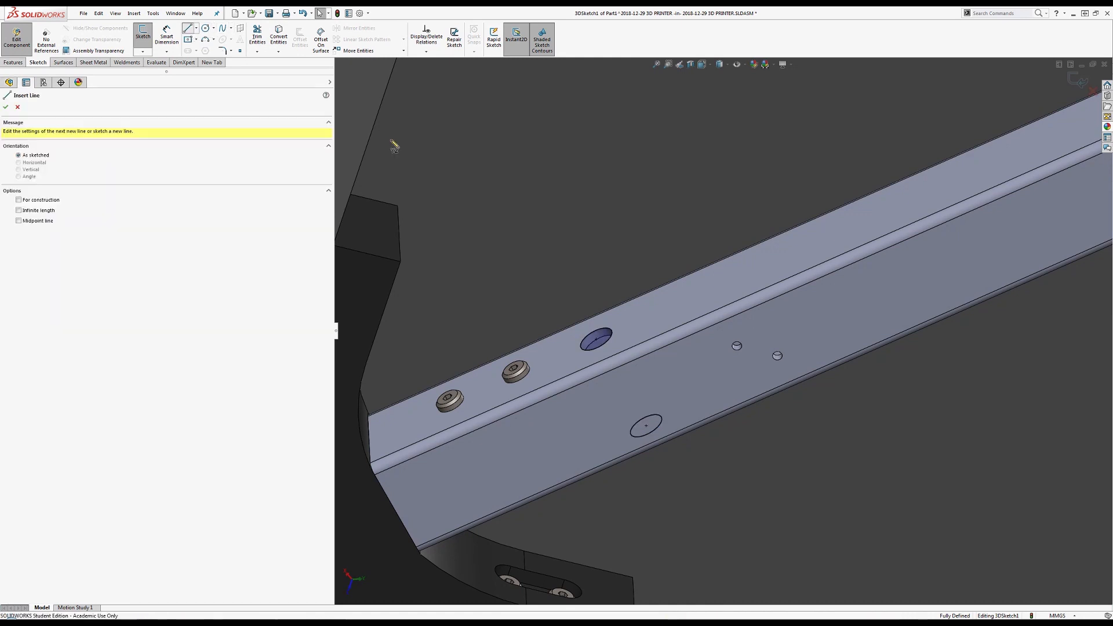
click(646, 429)
click(596, 339)
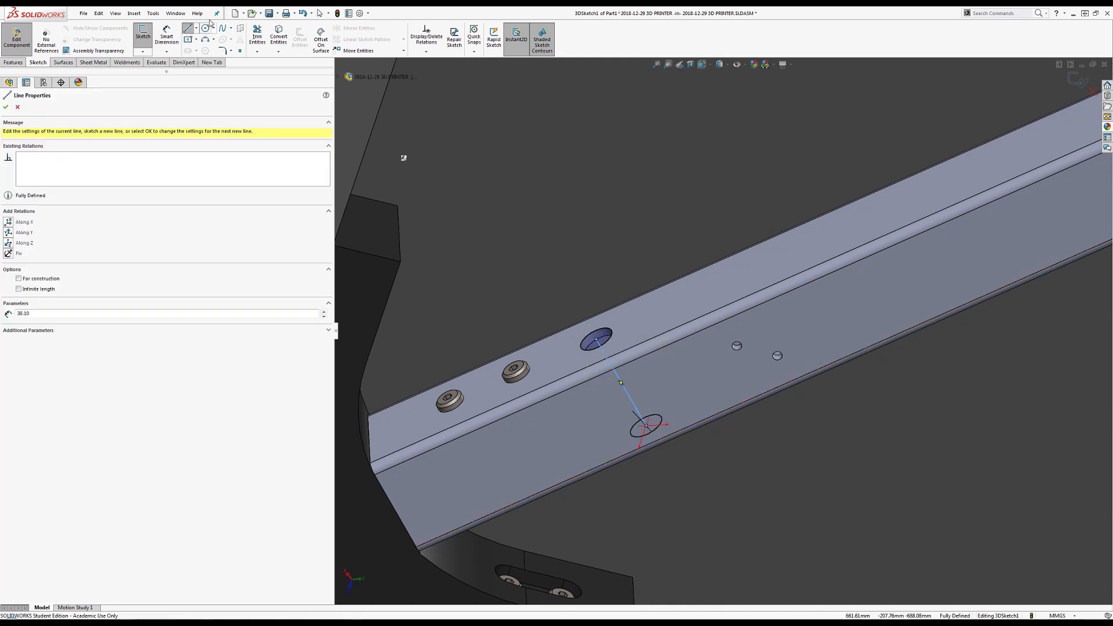
key(Escape)
Draw a two-point spline from the light-coloured bar line's upper end to the free end of the line through the dark cross bar
click(599, 342)
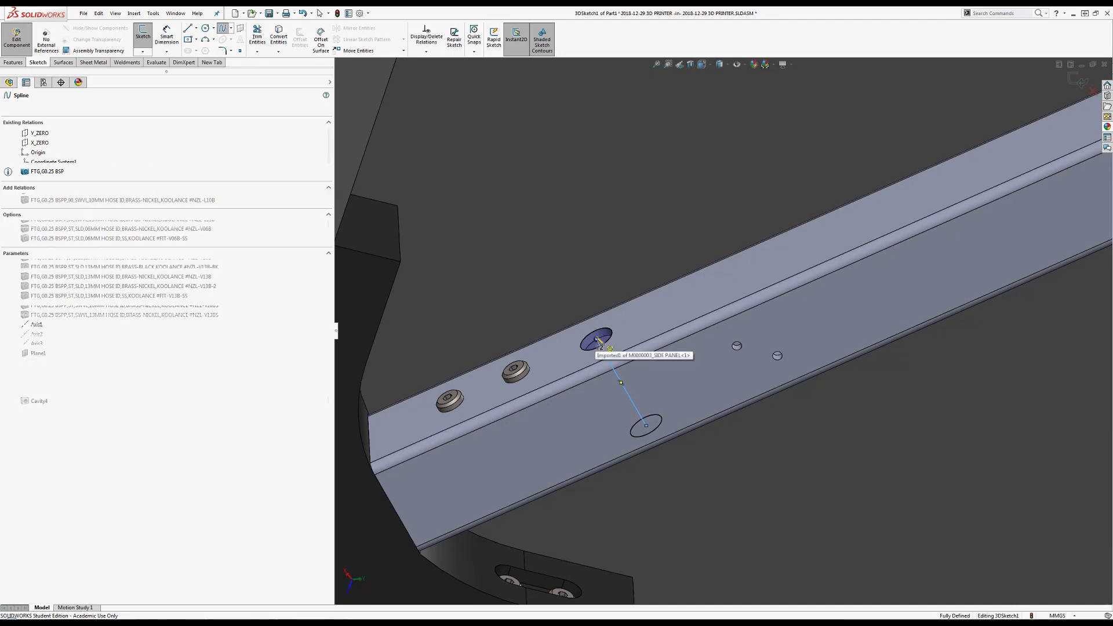
scroll(638, 290, down, 6)
scroll(703, 201, up, 10)
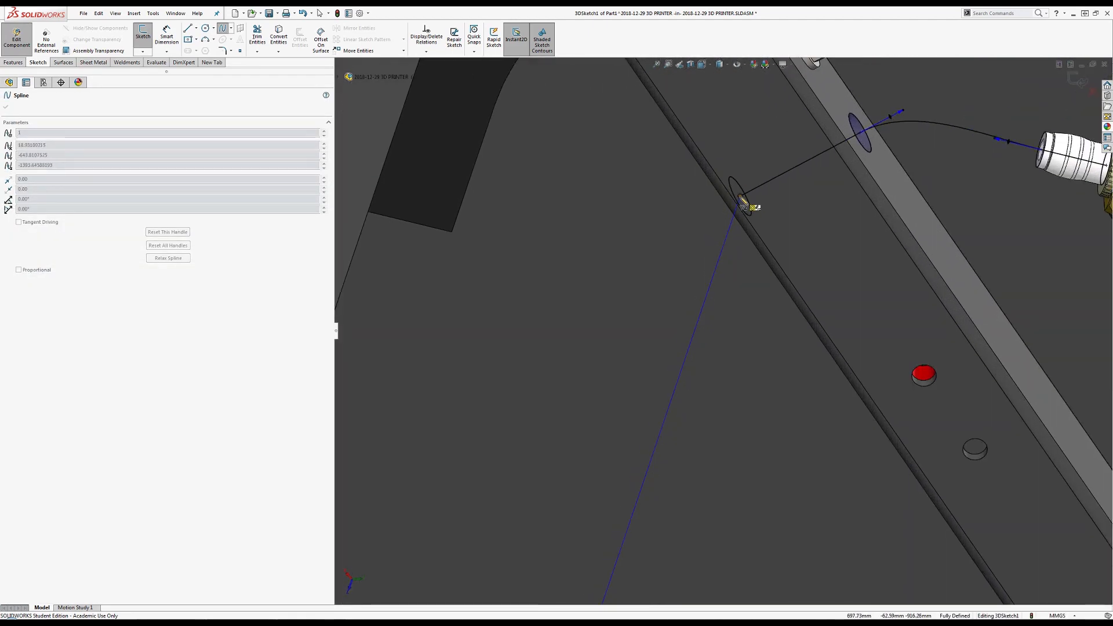
double_click(741, 199)
Make the long spline tangent to the lines through the dark cross bar and the light-coloured cross bar
click(760, 186)
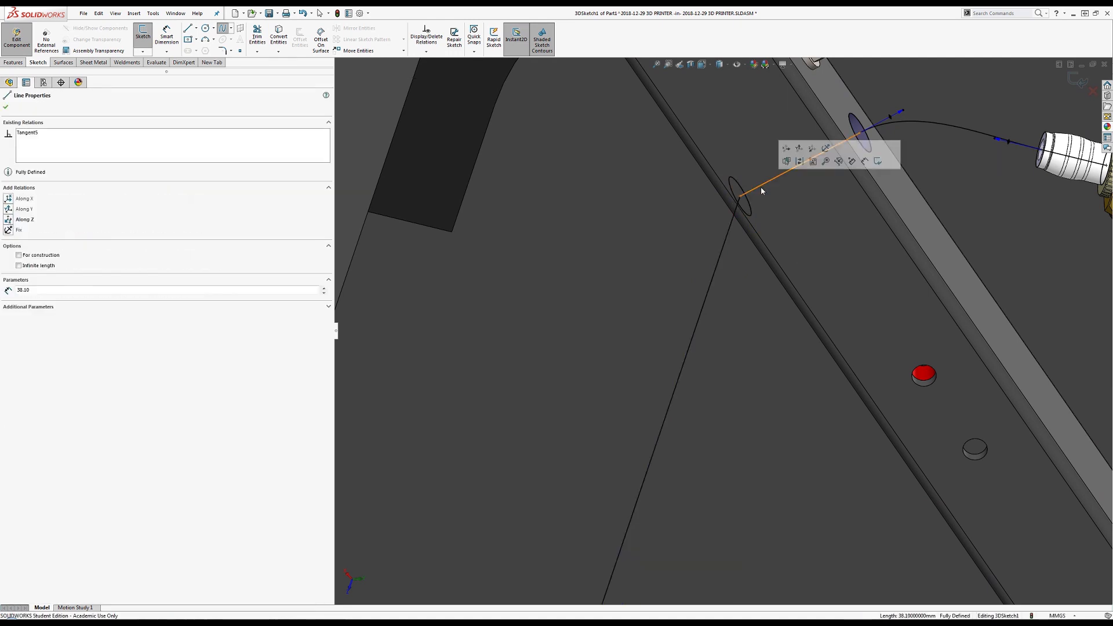
ctrl+click(738, 222)
click(761, 183)
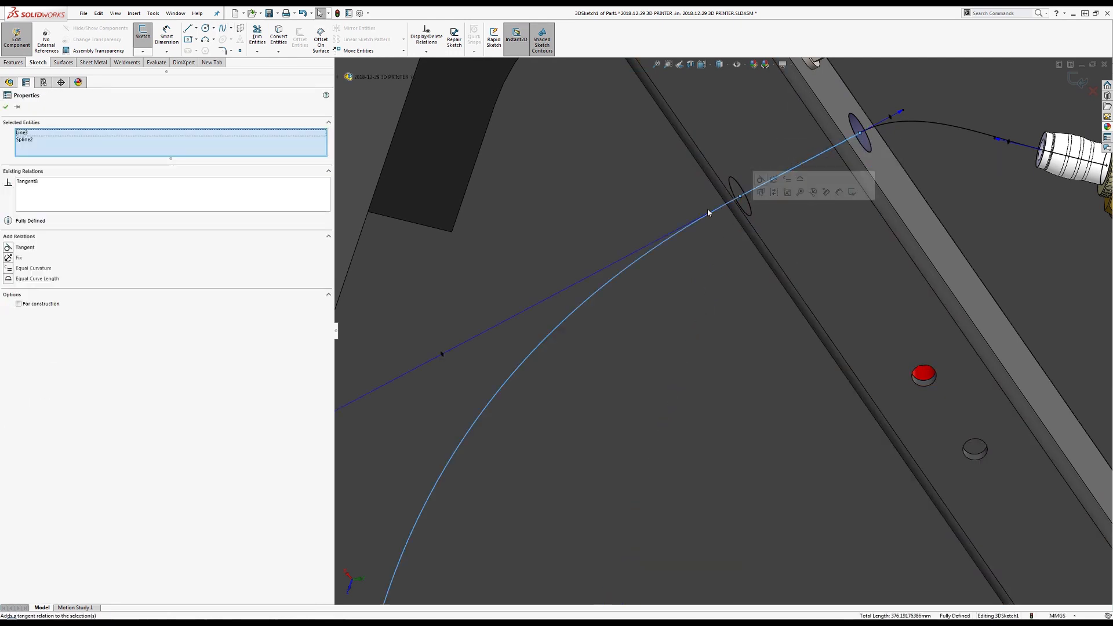
scroll(623, 360, down, 5)
scroll(623, 361, down, 3)
scroll(690, 529, up, 1)
scroll(690, 531, down, 4)
scroll(666, 537, up, 7)
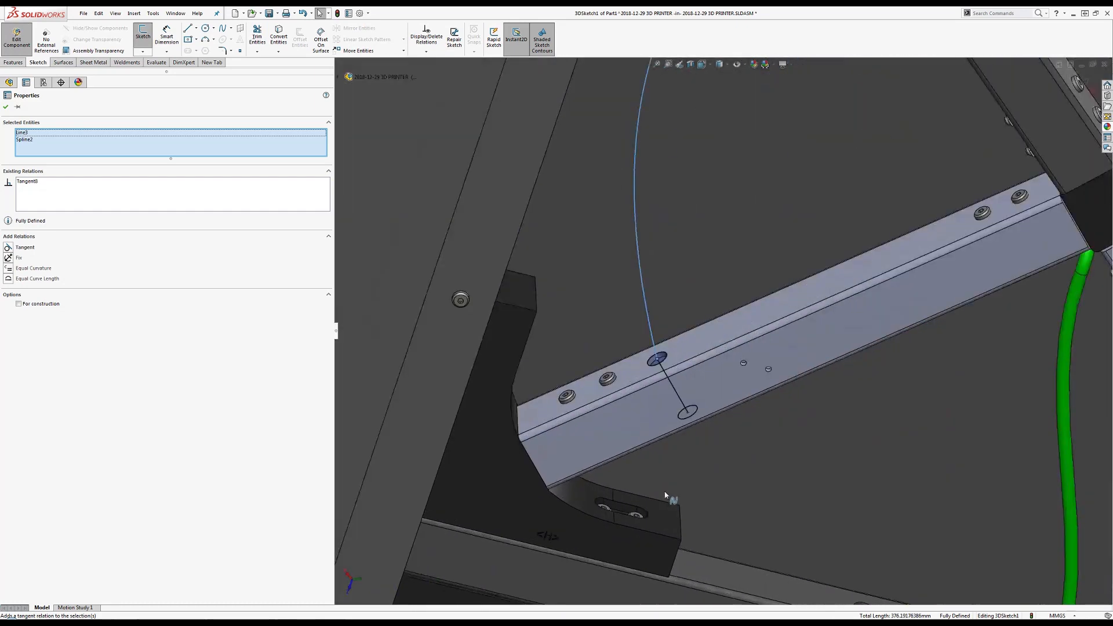
click(679, 313)
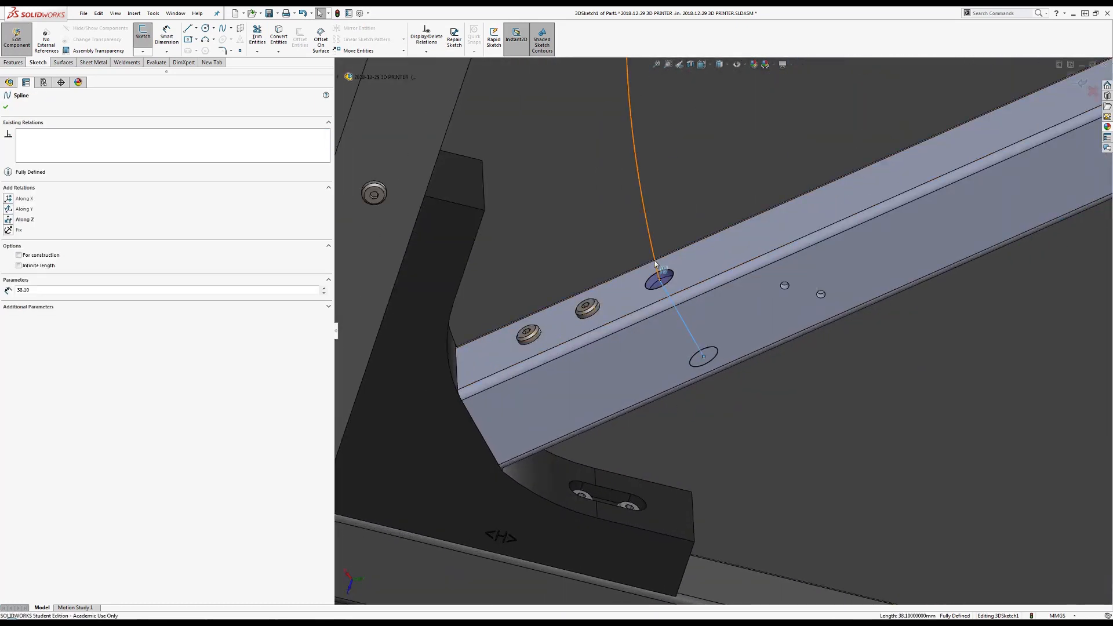
ctrl+click(655, 260)
click(679, 224)
Convert the edges of the two aligned middle holes in the horizontal cross bar, beside the green hose, into sketch circles
scroll(587, 218, down, 5)
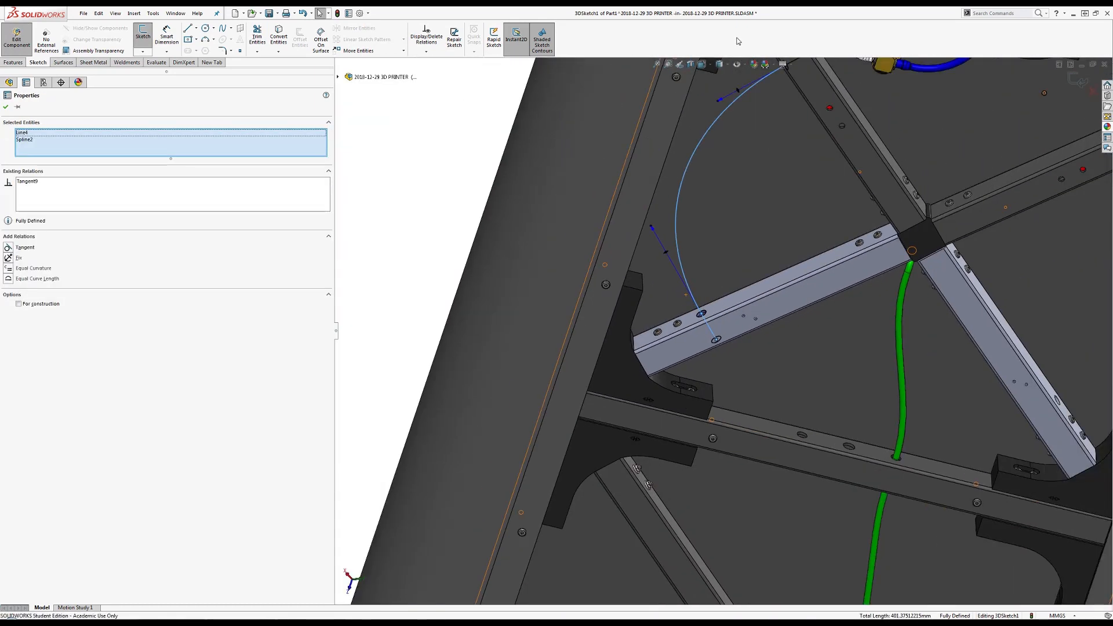
scroll(736, 40, up, 1)
scroll(773, 190, up, 3)
mouse_move(719, 193)
middle_down()
mouse_move(690, 192)
mouse_move(658, 255)
mouse_move(755, 270)
middle_up()
click(761, 310)
scroll(760, 311, up, 4)
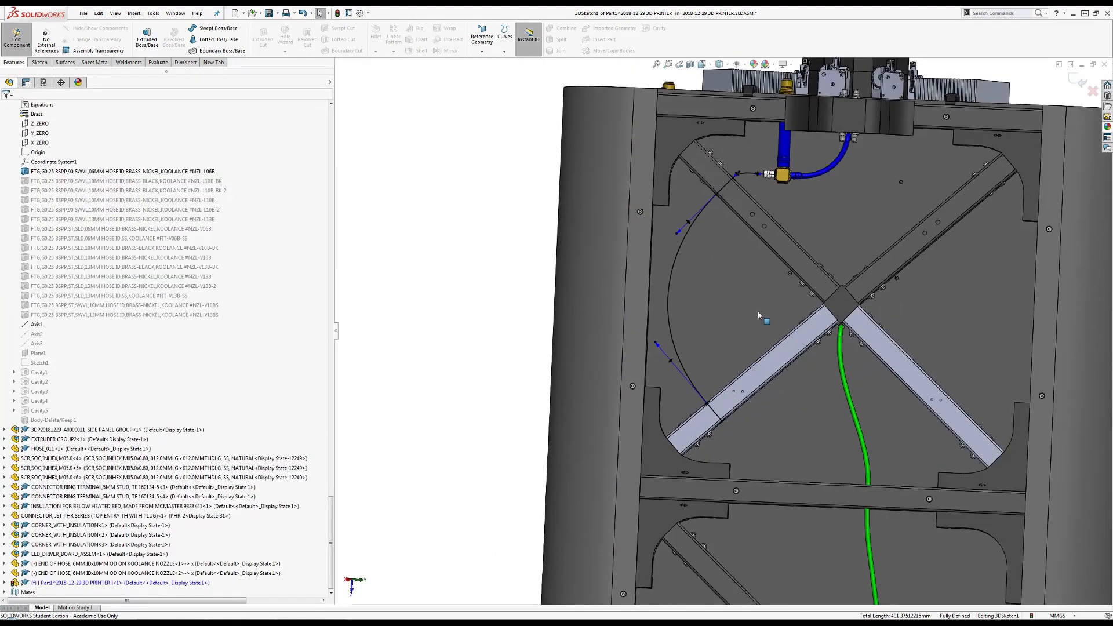
scroll(768, 441, down, 3)
scroll(769, 441, down, 5)
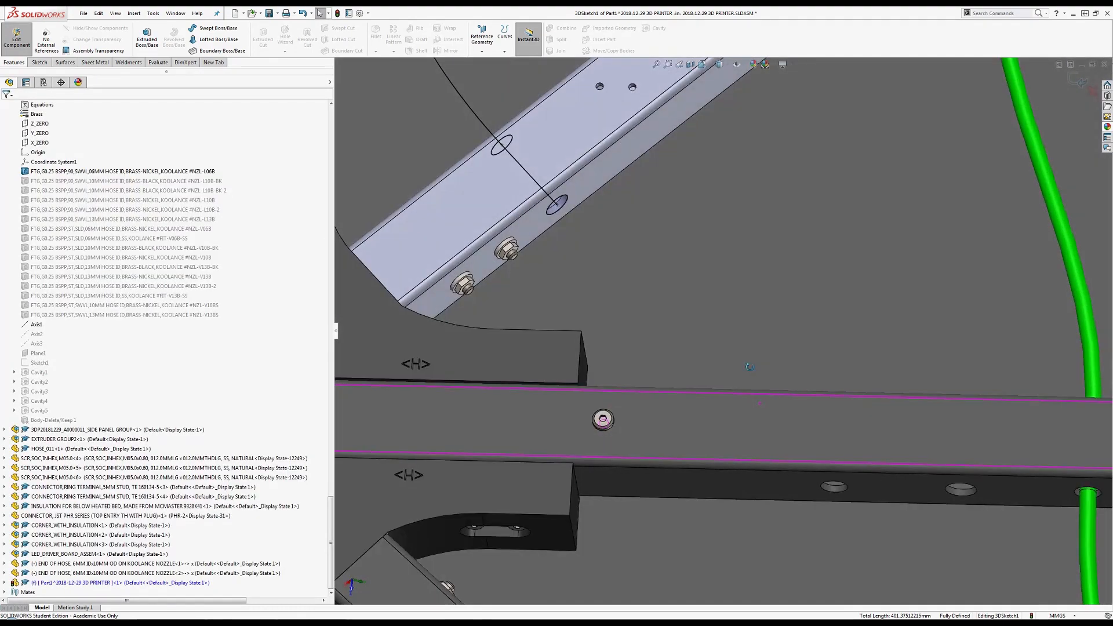
scroll(973, 486, up, 5)
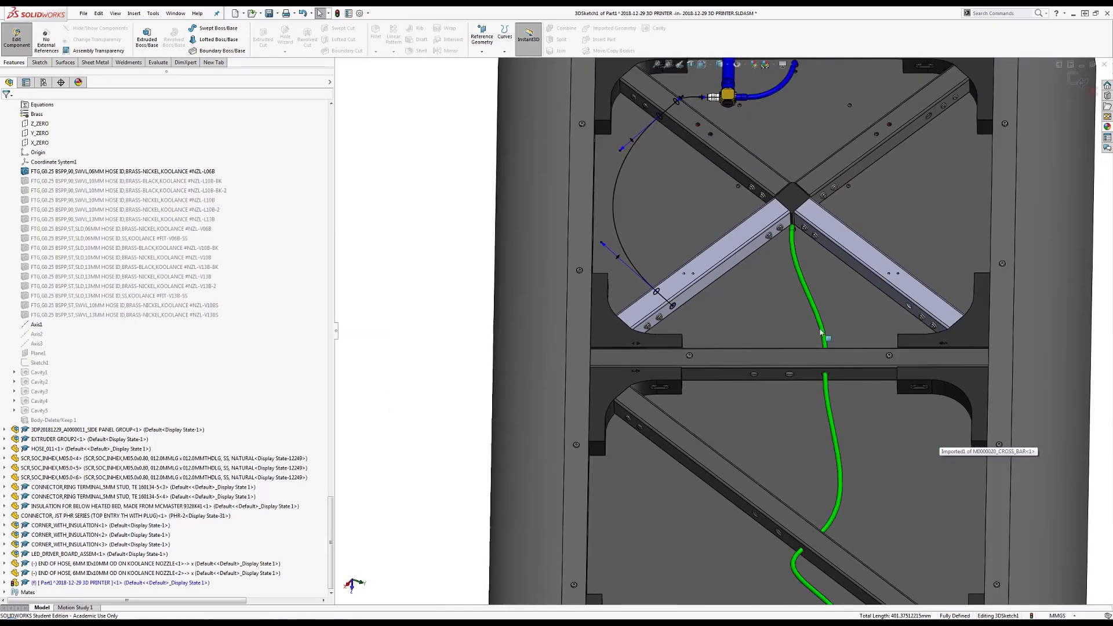
scroll(801, 347, down, 6)
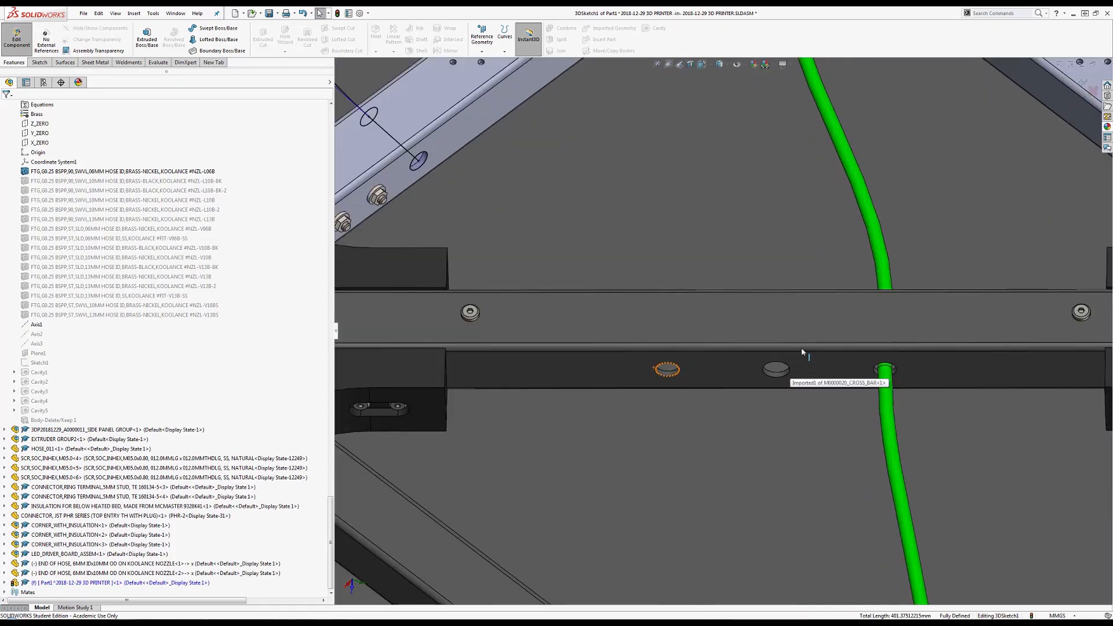
click(787, 377)
scroll(788, 359, up, 7)
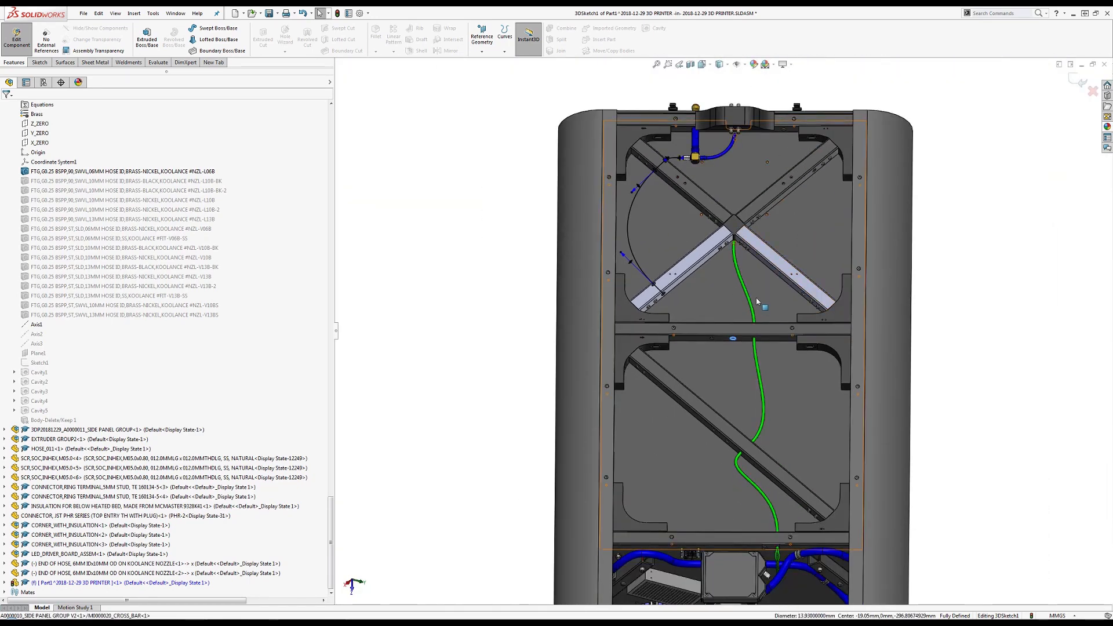
scroll(757, 332, down, 2)
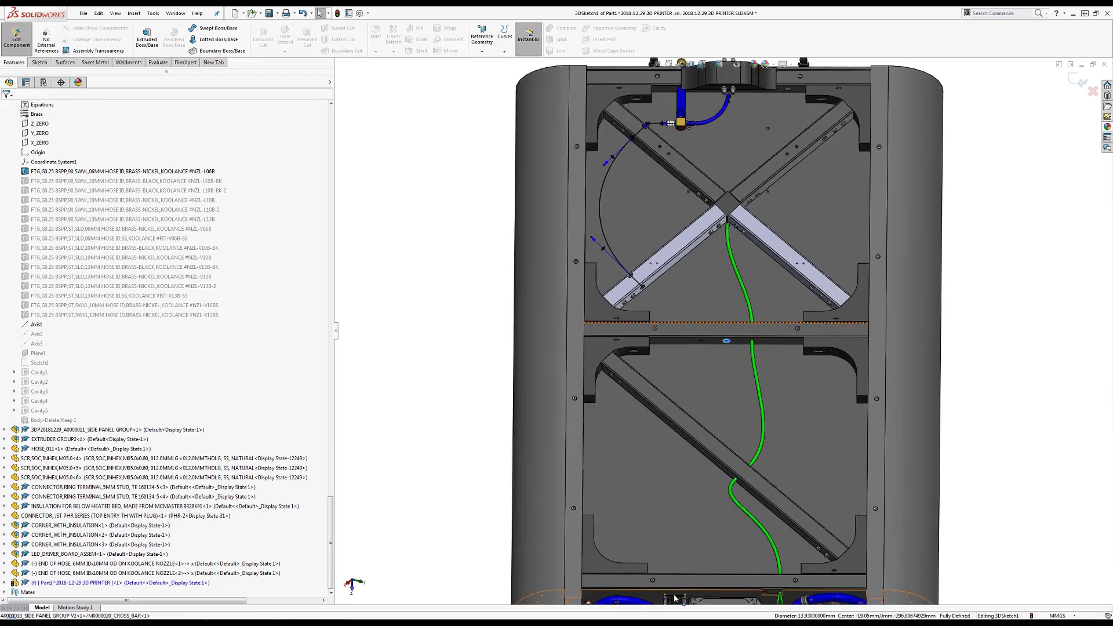
scroll(725, 336, down, 5)
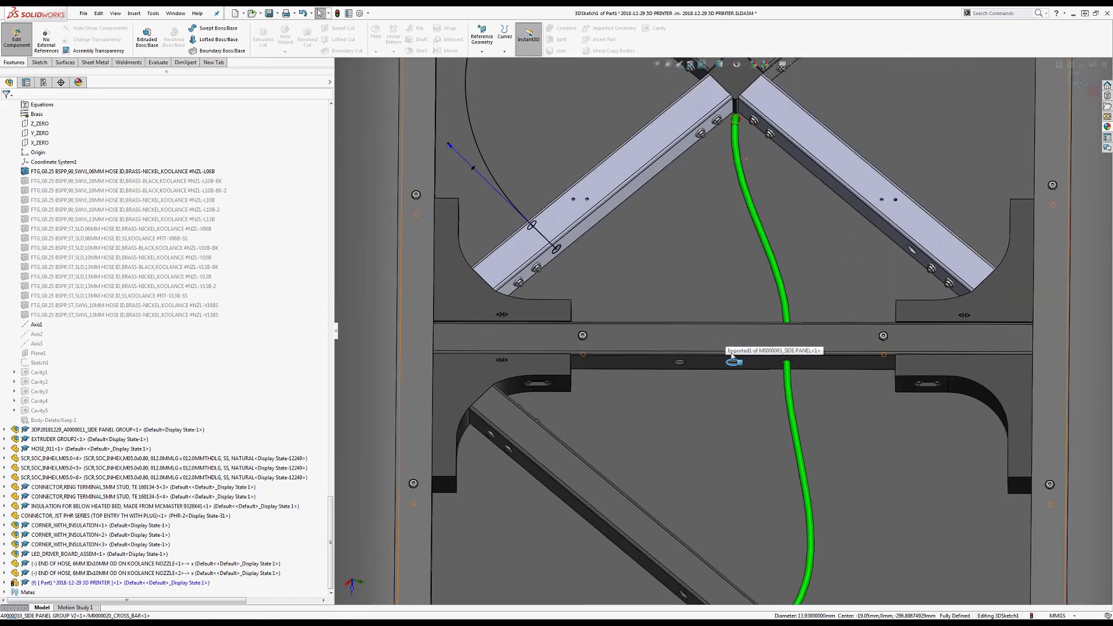
scroll(743, 323, down, 4)
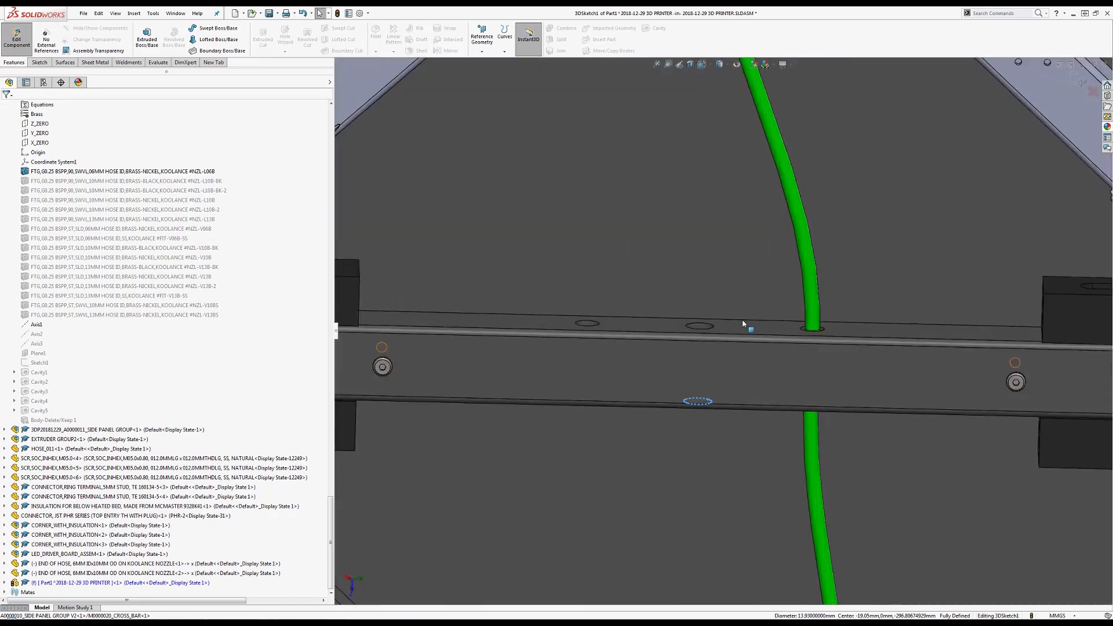
click(699, 325)
click(37, 63)
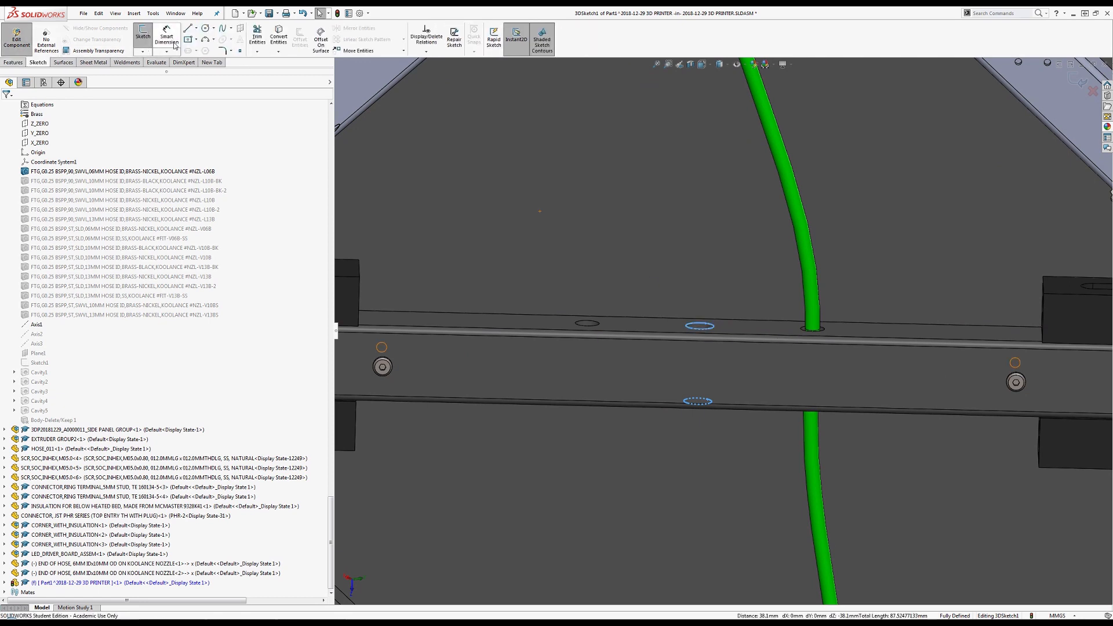
Sketch a line between the horizontal bar's hole centres and a two-point spline from its upper end to the light-coloured bar line's lower end
click(187, 29)
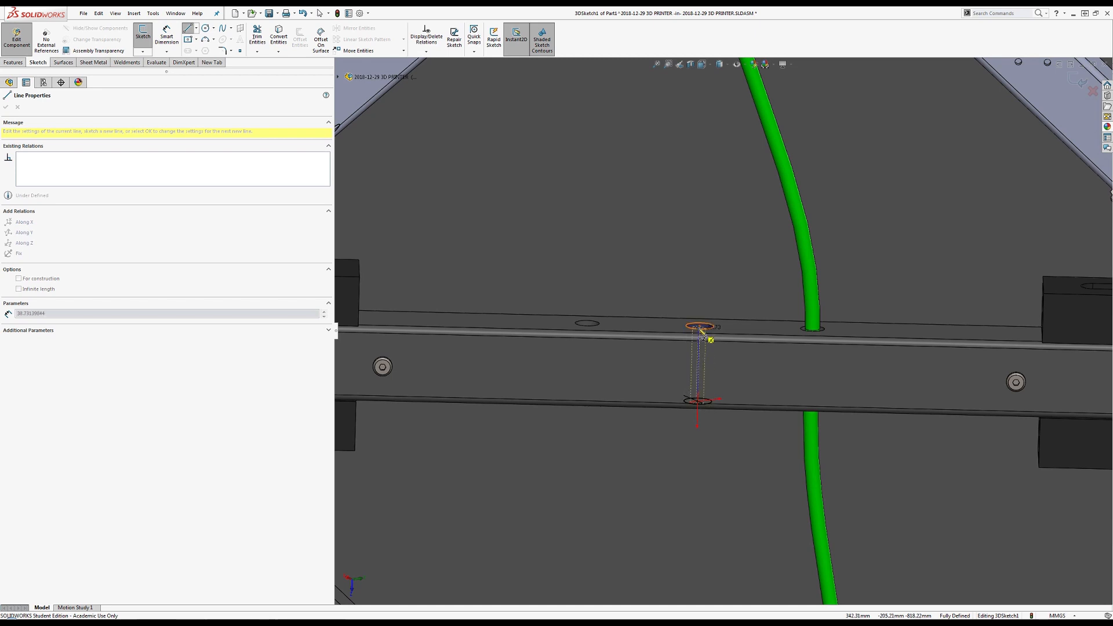
click(700, 327)
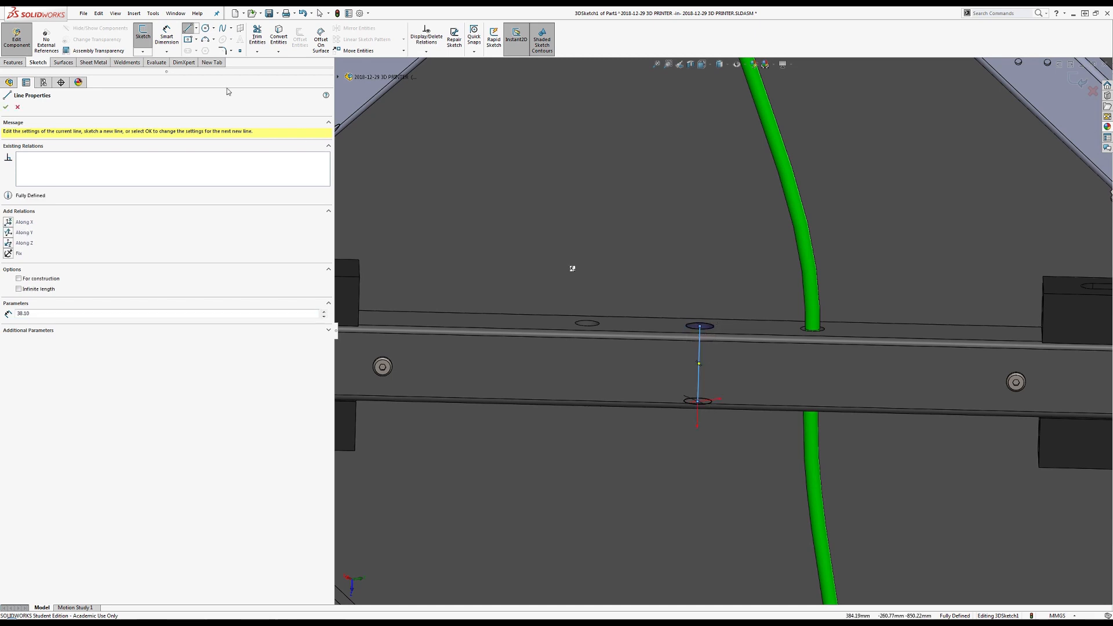
click(222, 29)
click(700, 327)
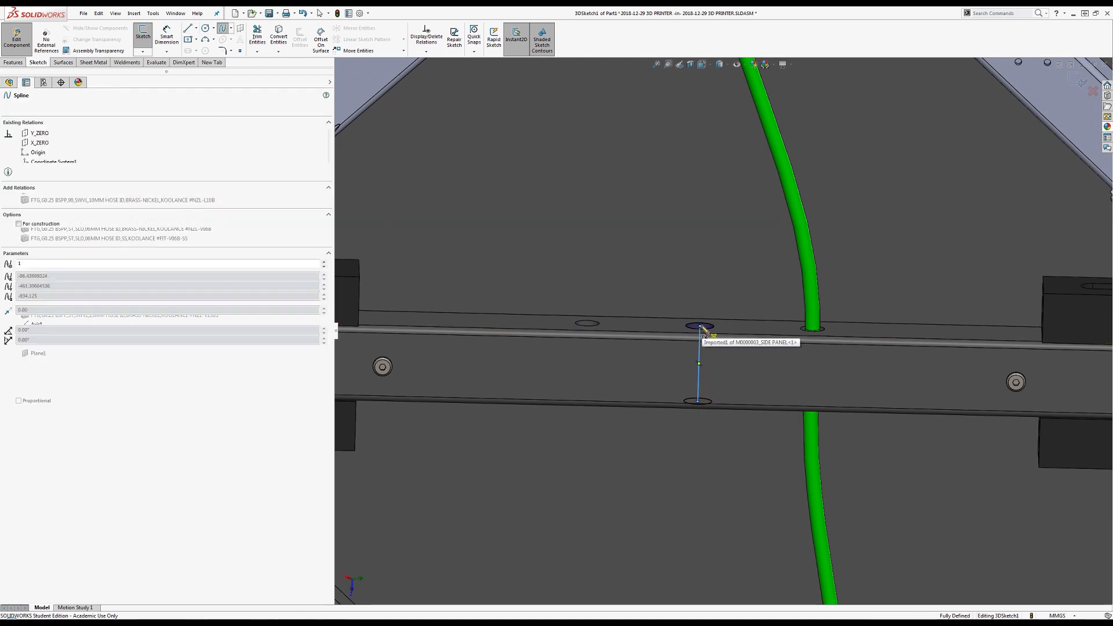
scroll(629, 279, up, 4)
scroll(597, 230, down, 4)
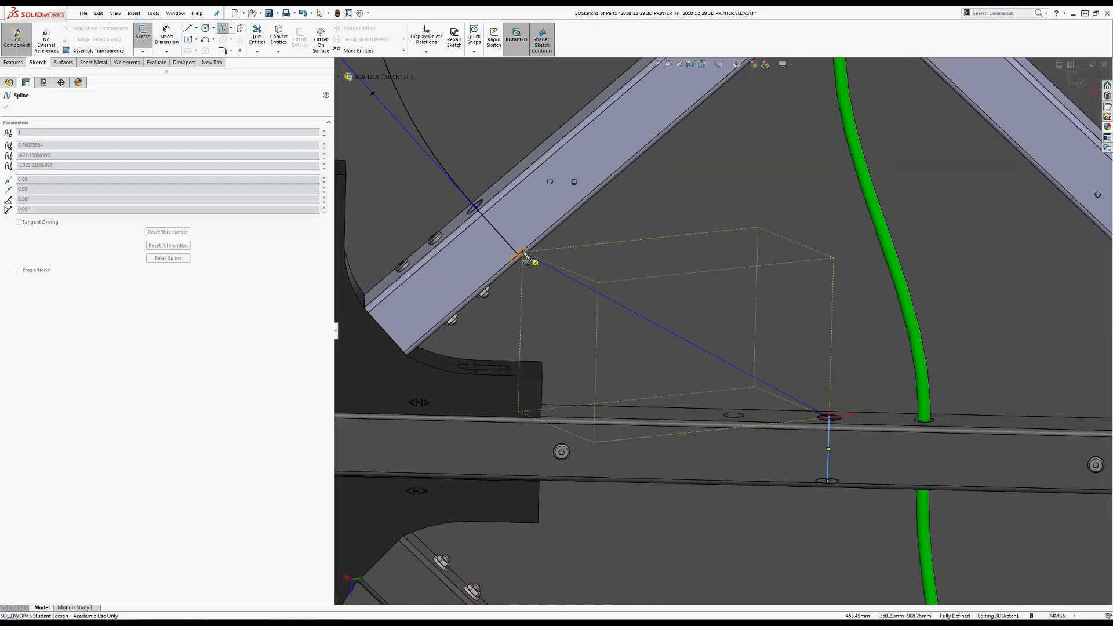
double_click(519, 255)
key(Escape)
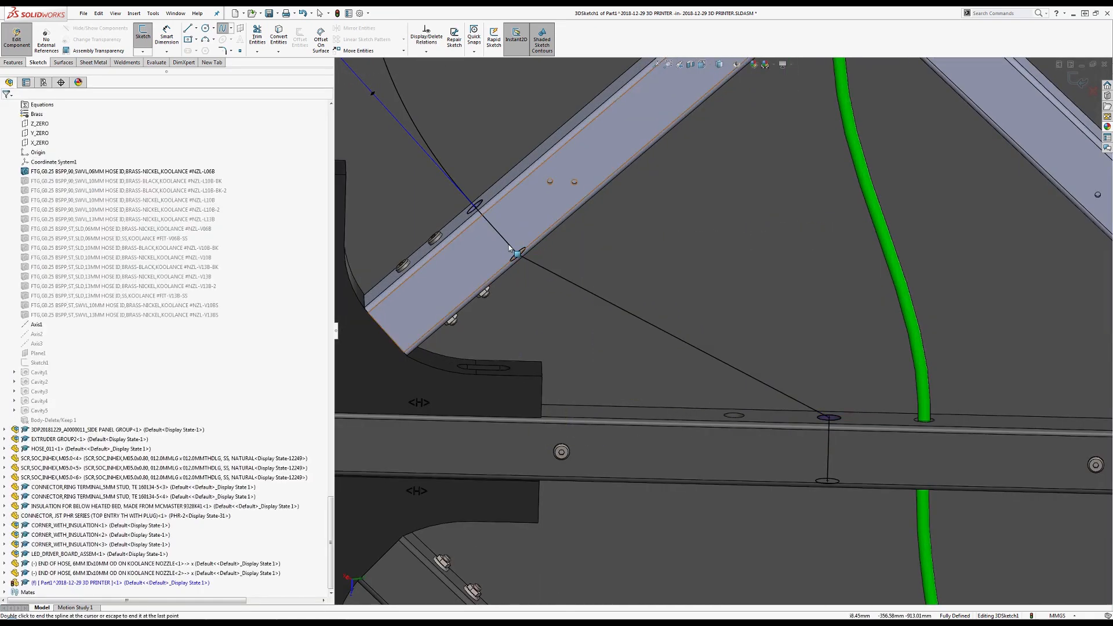
Make the new spline tangent to the lines through the light-coloured cross bar and the horizontal cross bar
click(511, 247)
ctrl+click(534, 266)
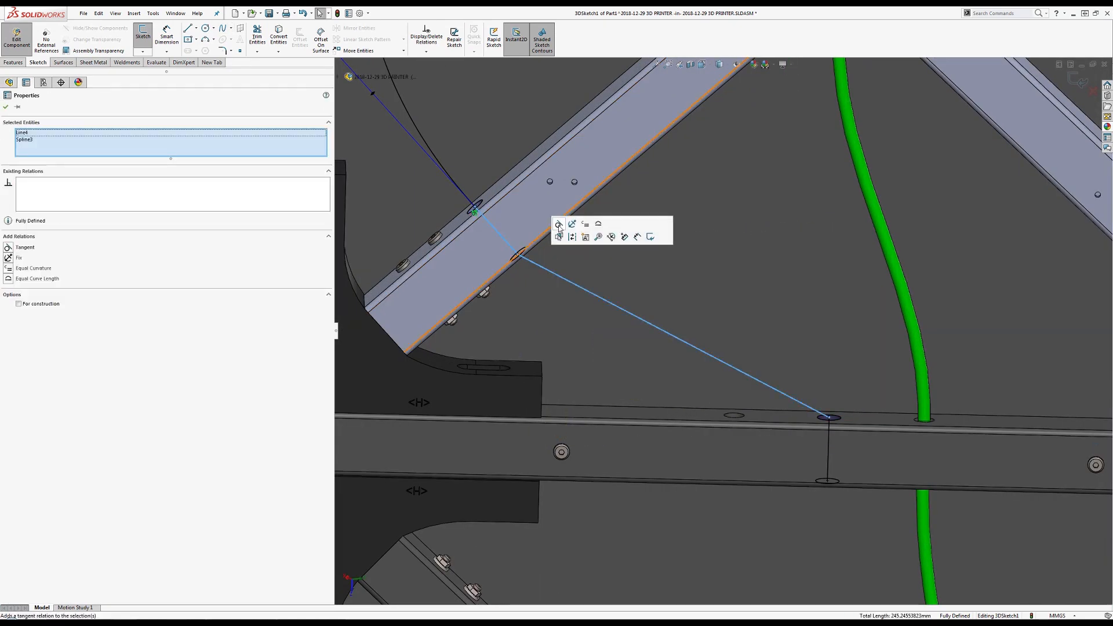
click(562, 227)
click(829, 449)
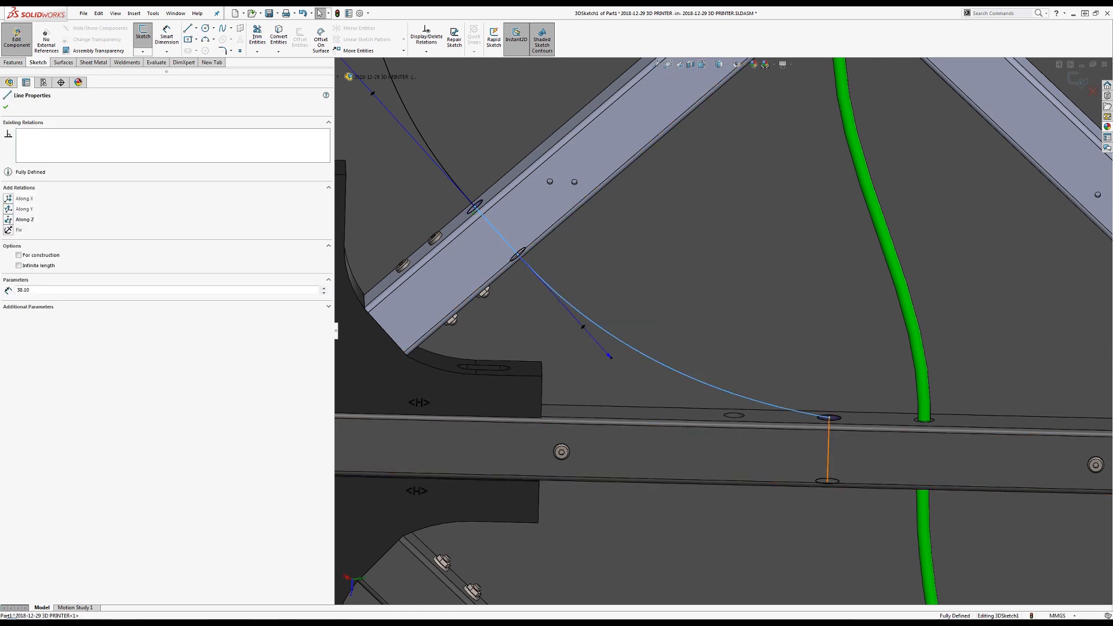
ctrl+click(809, 410)
click(830, 376)
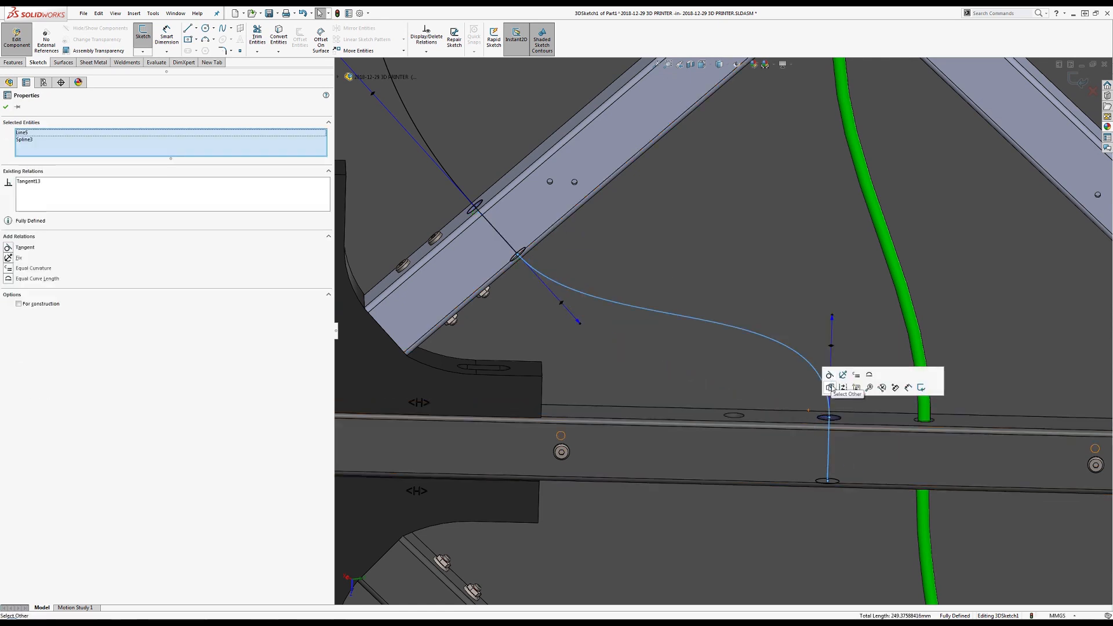
key(Escape)
Convert the edges of two aligned holes in the lower diagonal cross bar, just above the green hose's holes, into sketch circles
mouse_move(797, 440)
middle_down()
mouse_move(787, 399)
mouse_move(790, 430)
middle_up()
scroll(807, 401, up, 8)
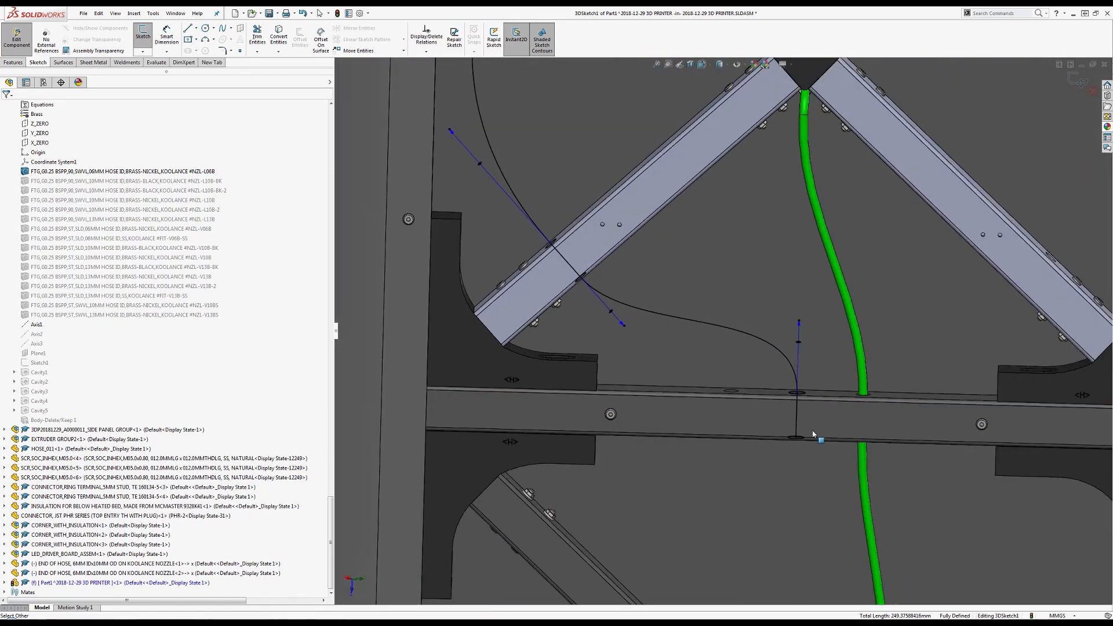
scroll(774, 411, down, 5)
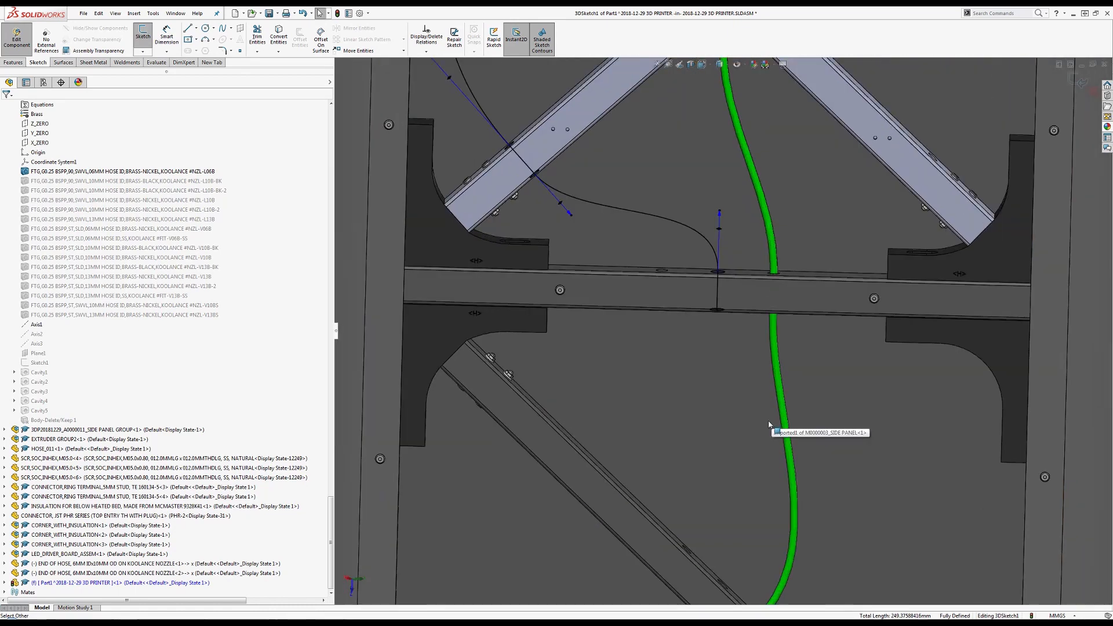
scroll(704, 542, down, 6)
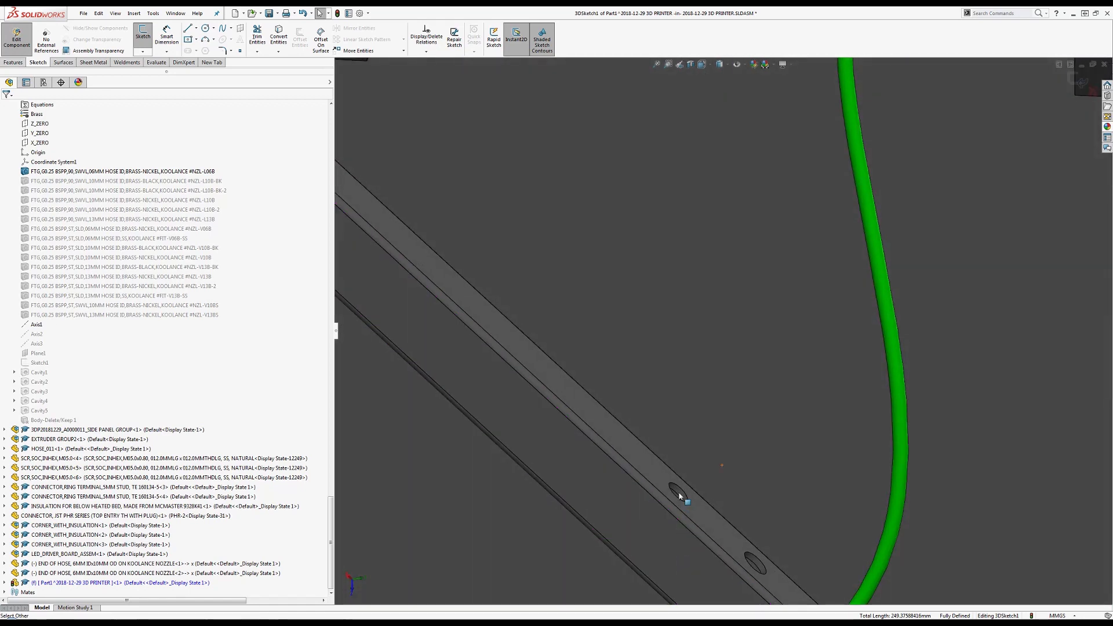
click(688, 502)
scroll(681, 512, up, 3)
middle_drag(681, 513, 739, 435)
click(735, 484)
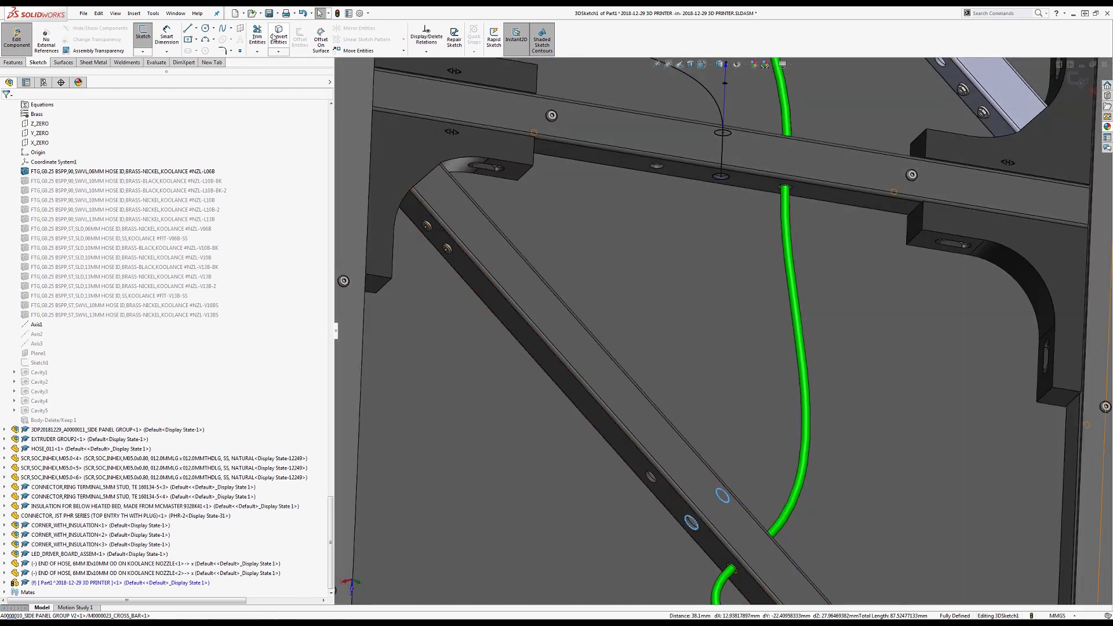
Sketch a line between the diagonal bar's hole centres and a two-point spline from the horizontal bar line's lower end to its upper end
click(194, 29)
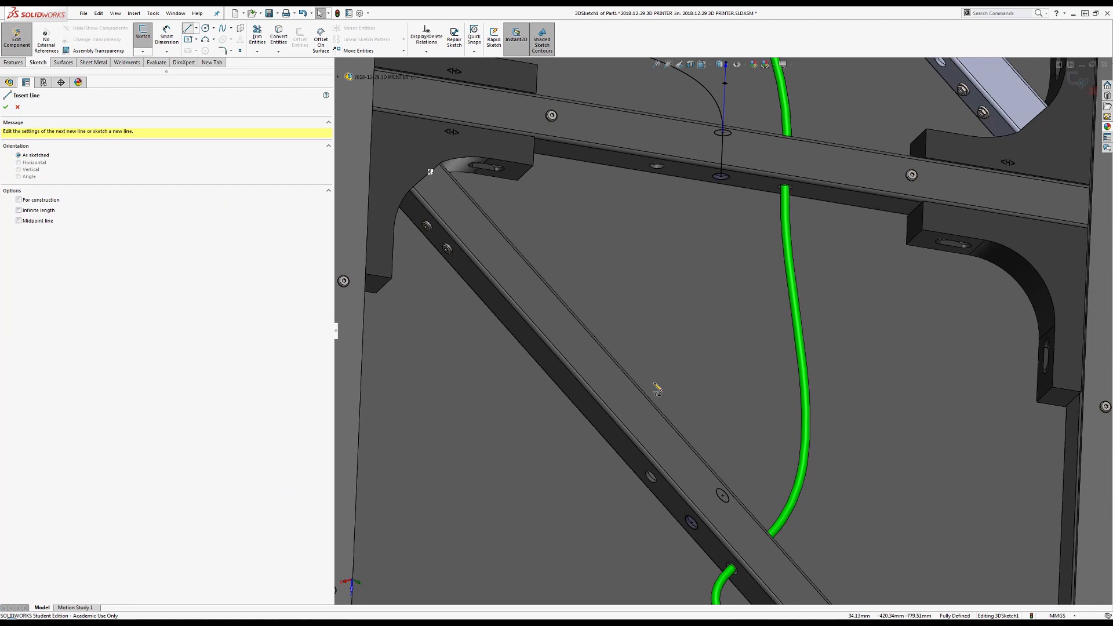
click(692, 523)
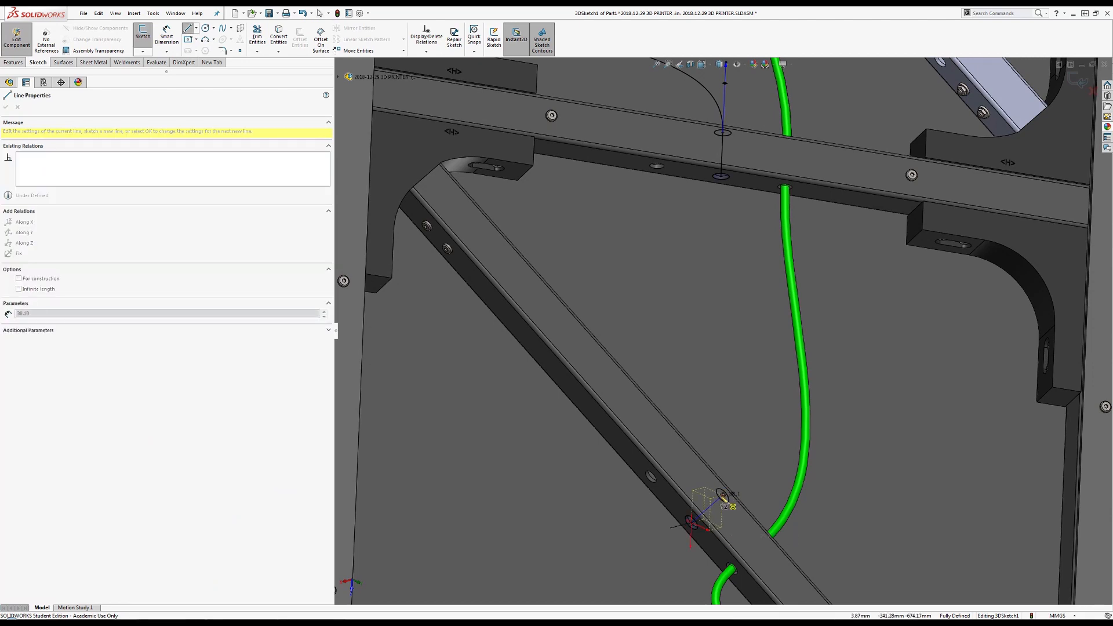
click(194, 28)
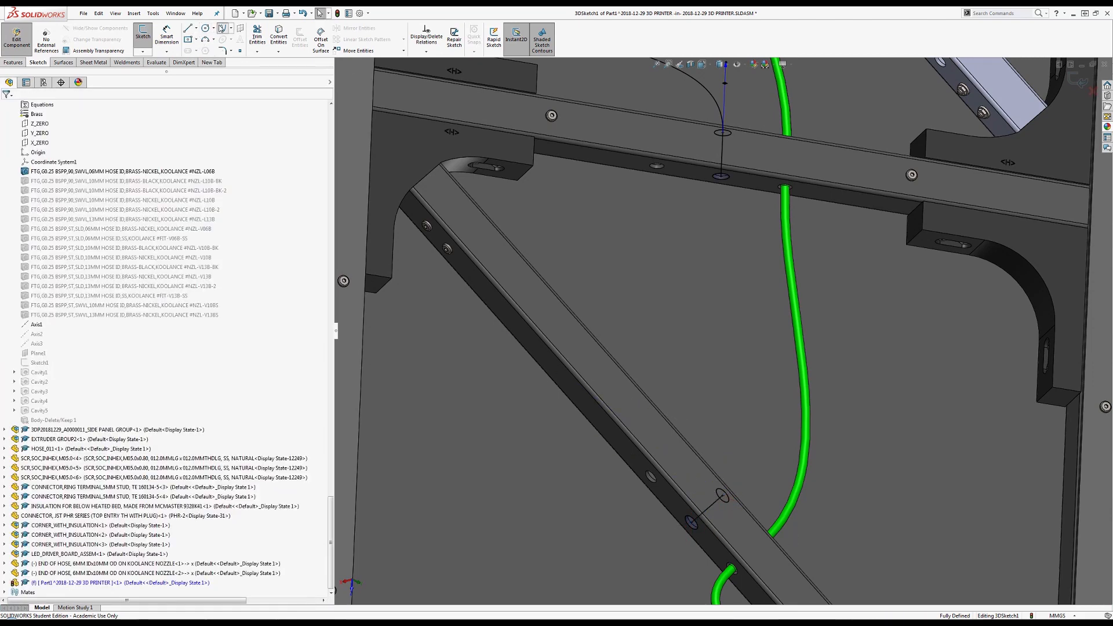
click(722, 177)
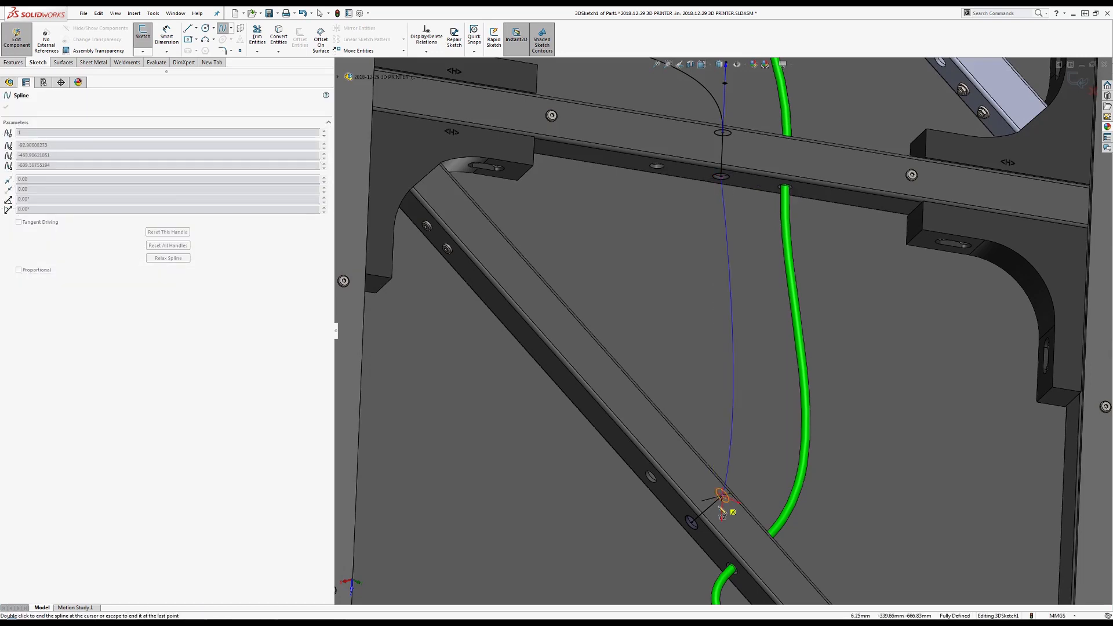
double_click(721, 497)
Make the new spline tangent to the lines through the lower diagonal cross bar and the horizontal cross bar
click(723, 479)
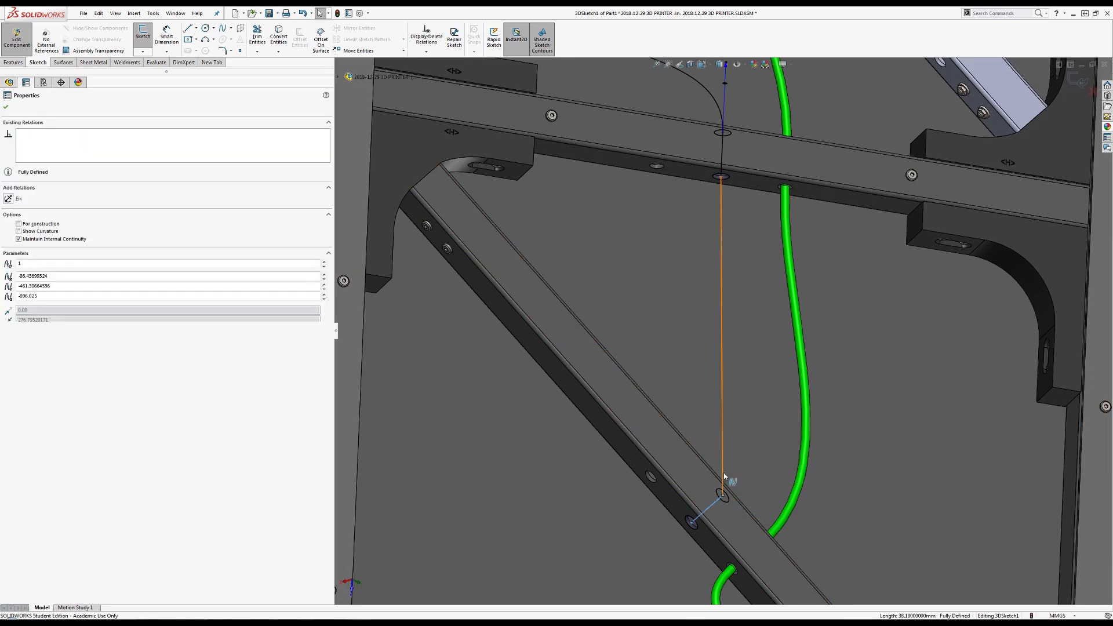
ctrl+click(723, 476)
click(717, 147)
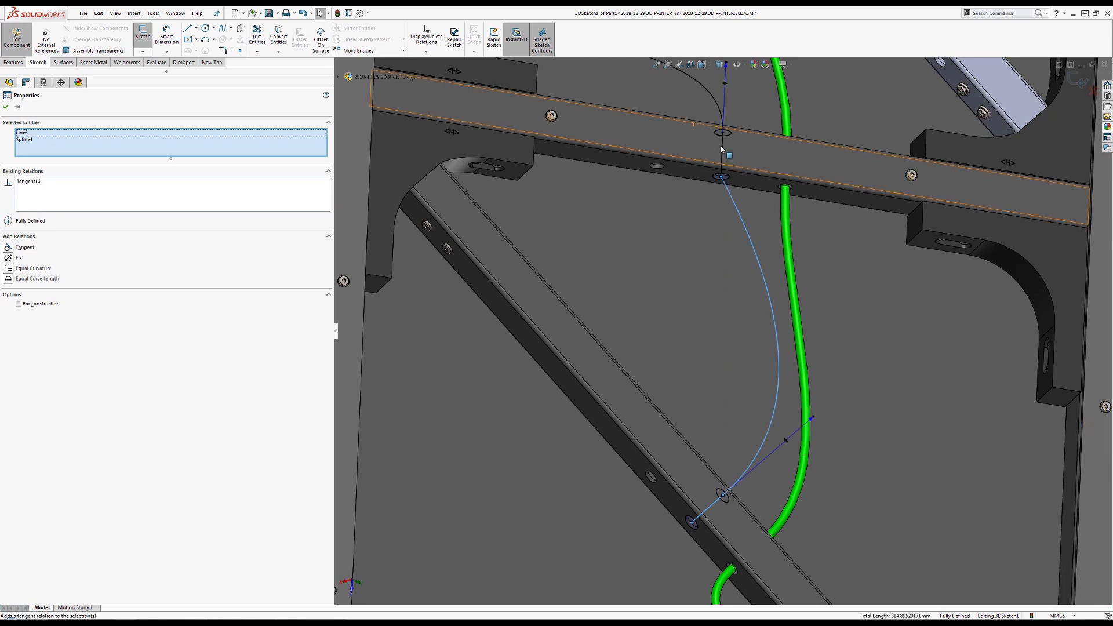
click(722, 148)
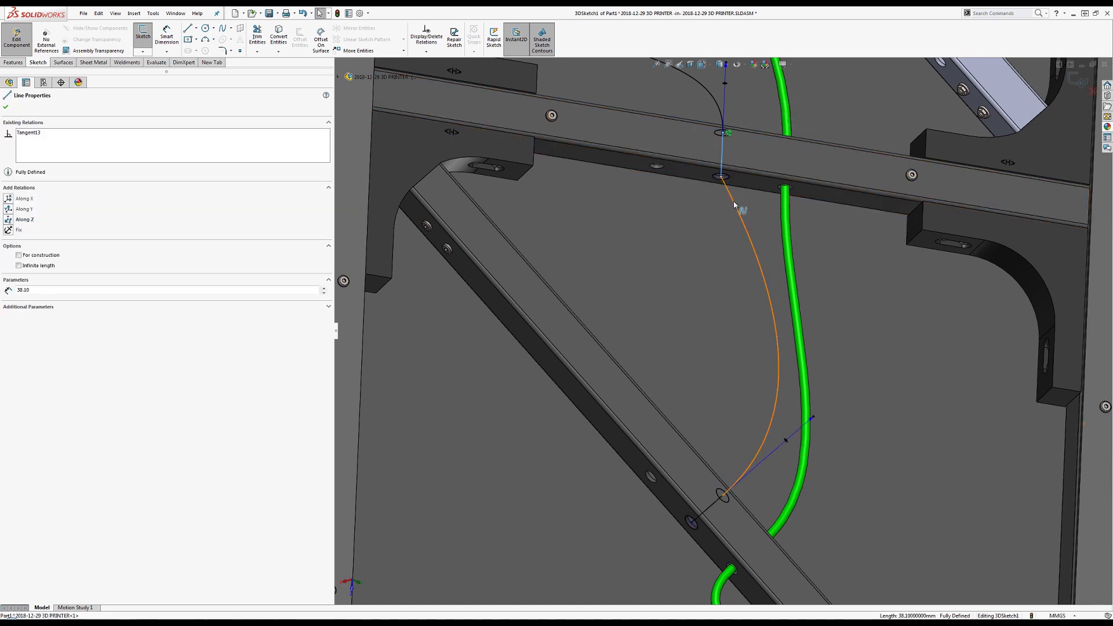
ctrl+click(734, 205)
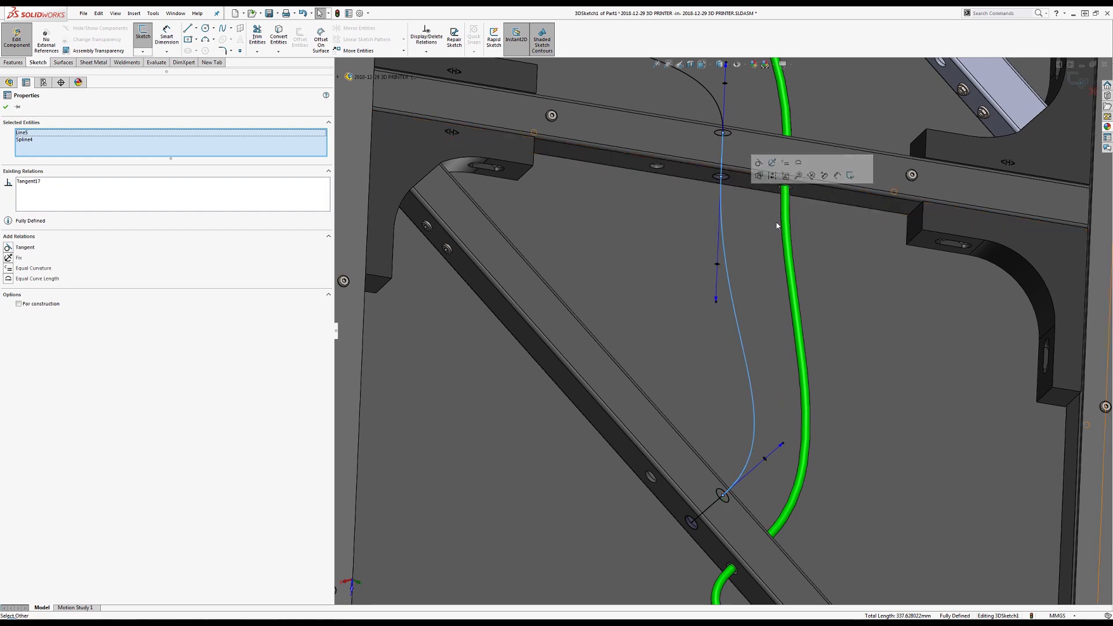
key(Escape)
Convert the free hole's edge in the bottom horizontal cross bar and the corner arc of the cutout below it into sketch entities
scroll(751, 460, up, 3)
scroll(751, 460, up, 4)
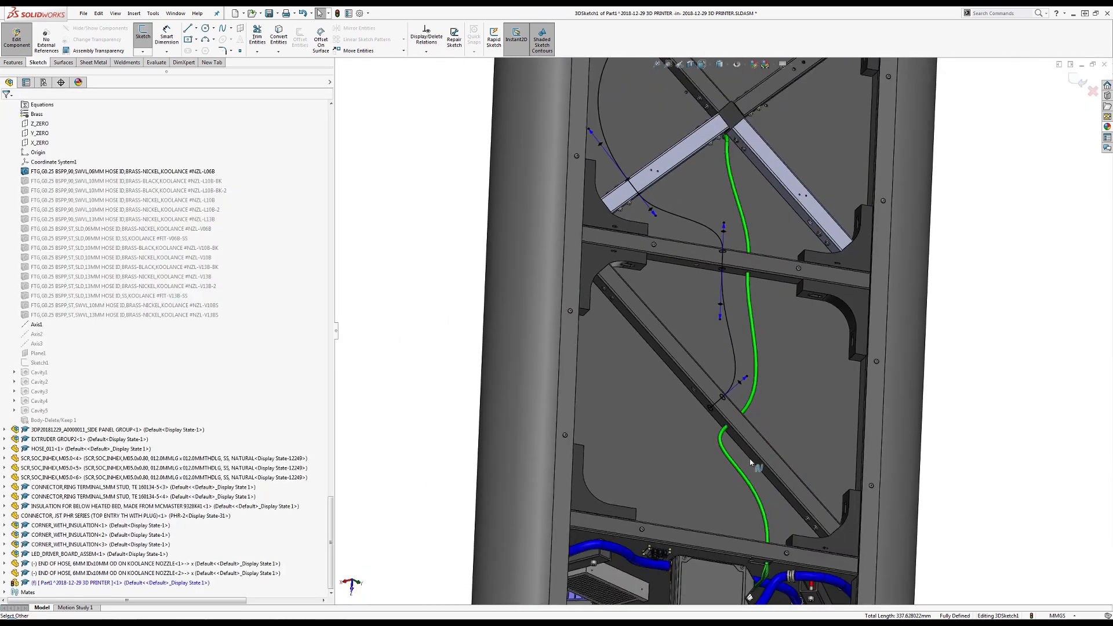
scroll(665, 482, down, 5)
middle_drag(665, 482, 746, 547)
scroll(829, 468, down, 2)
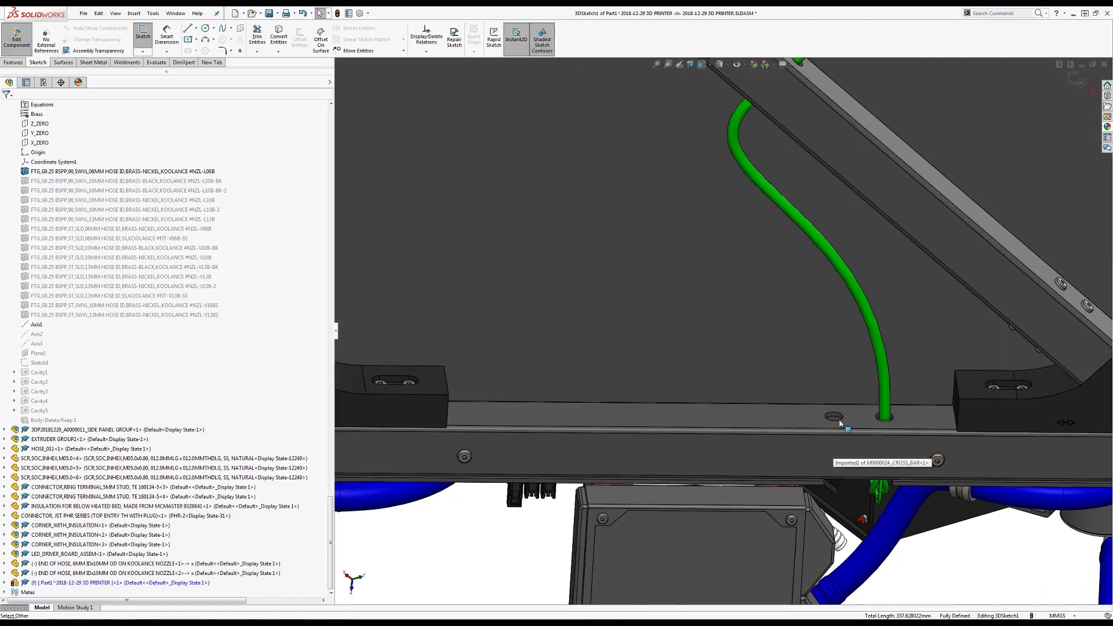
scroll(827, 467, down, 2)
middle_drag(825, 461, 886, 472)
scroll(829, 516, down, 3)
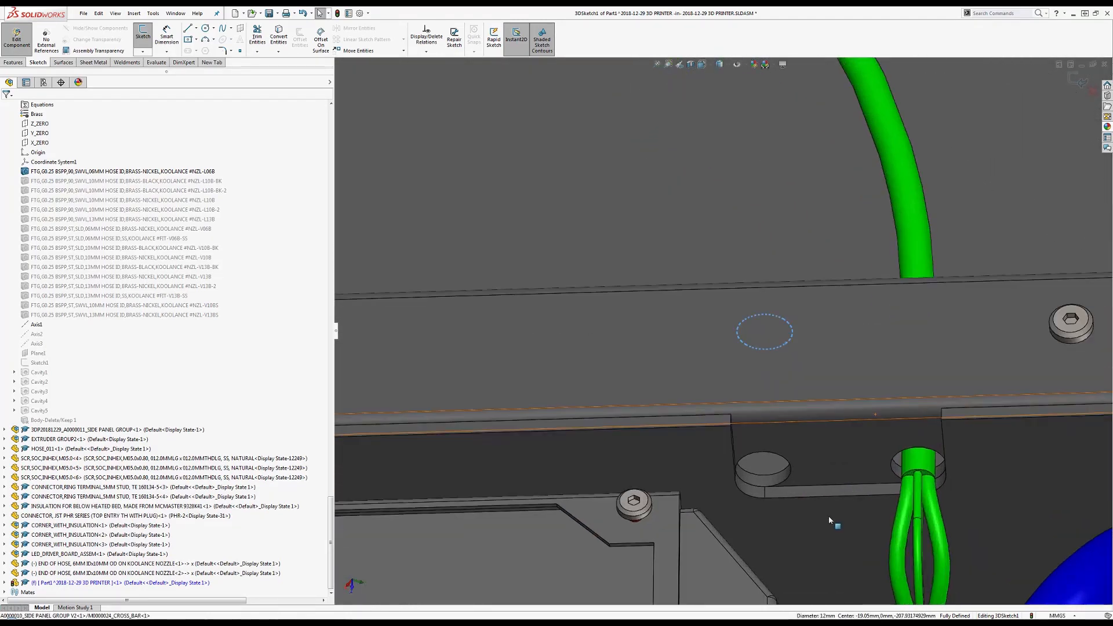
click(748, 500)
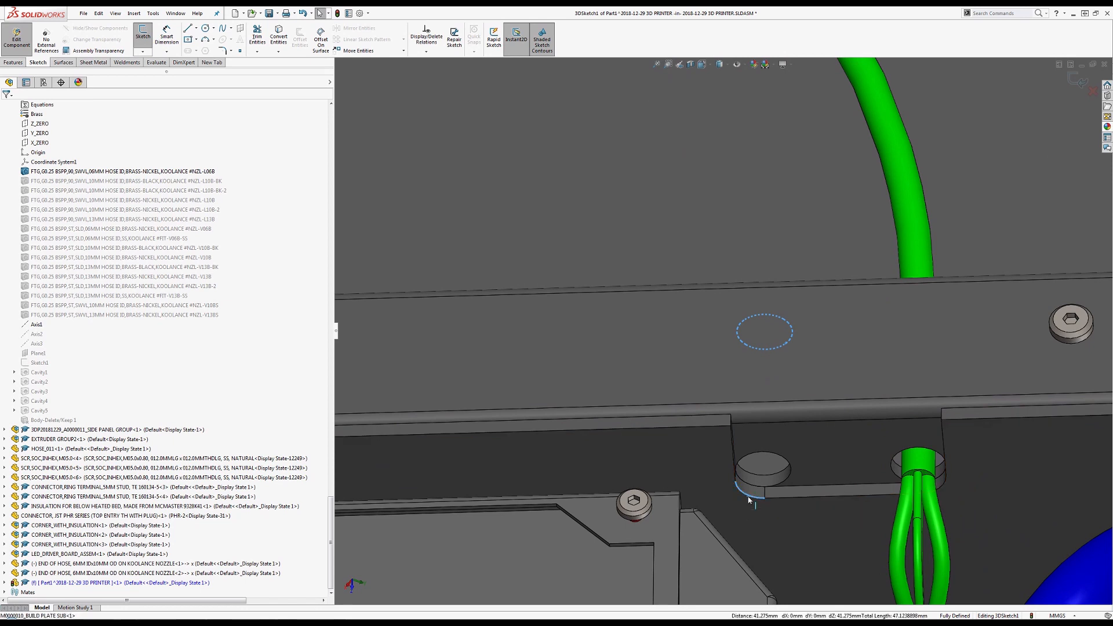
click(279, 38)
Delete the converted cutout corner arc and convert the circular edge of the bottom bar's lower hole instead
click(189, 29)
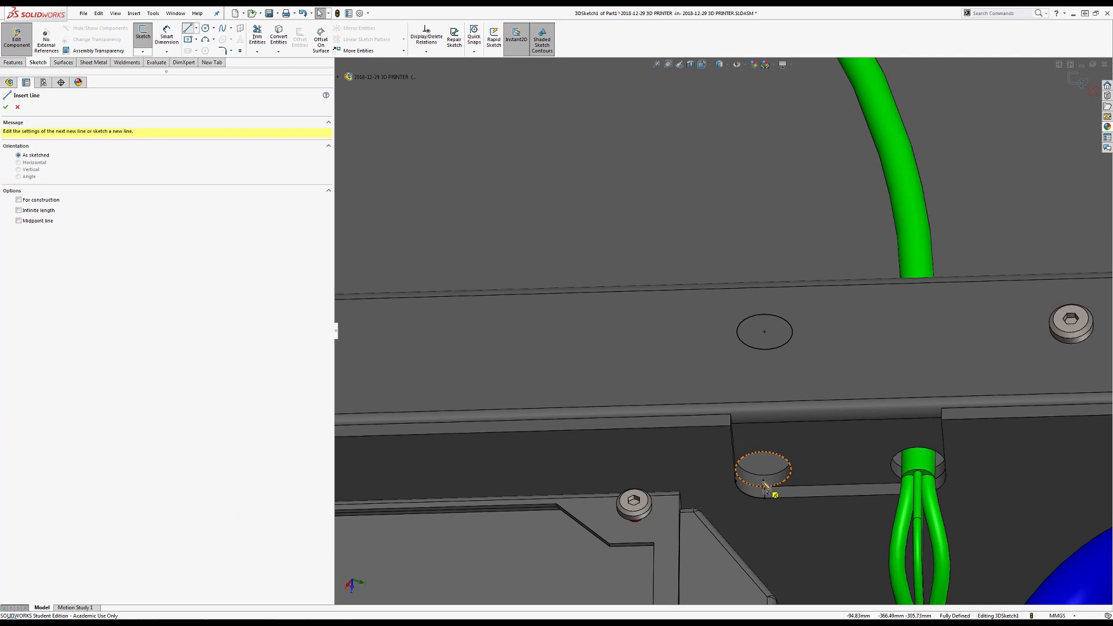
key(Escape)
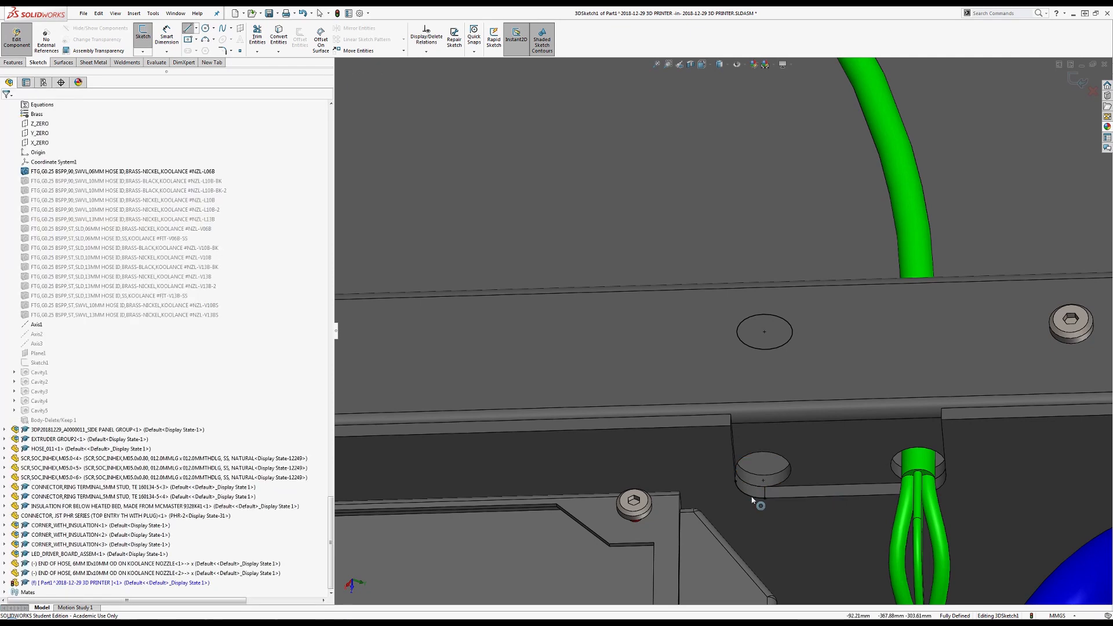
click(754, 503)
key(Delete)
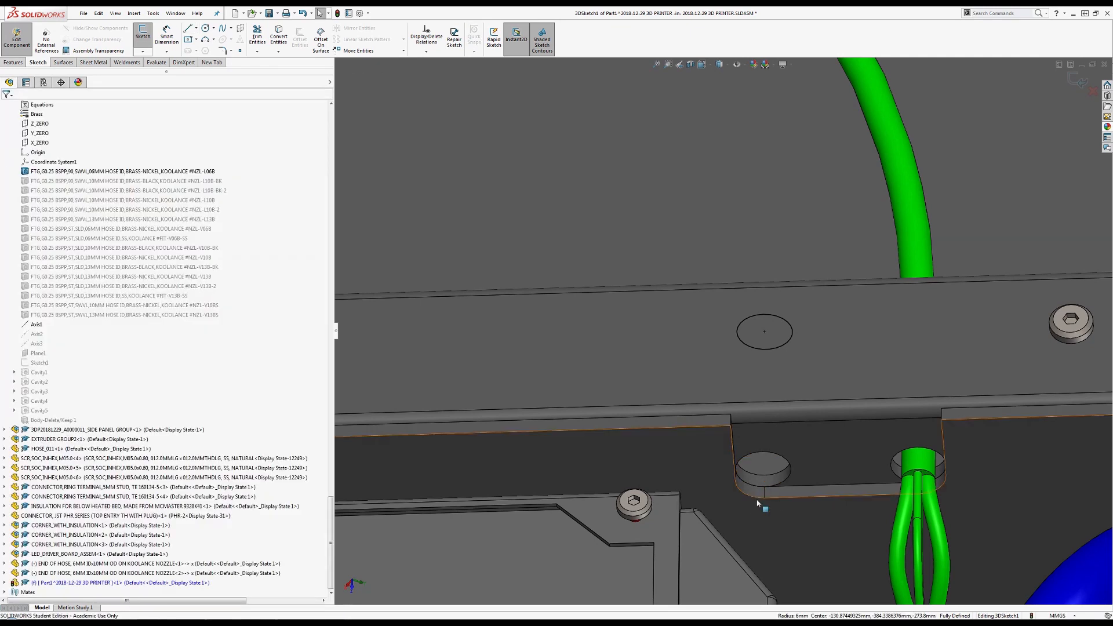
click(789, 481)
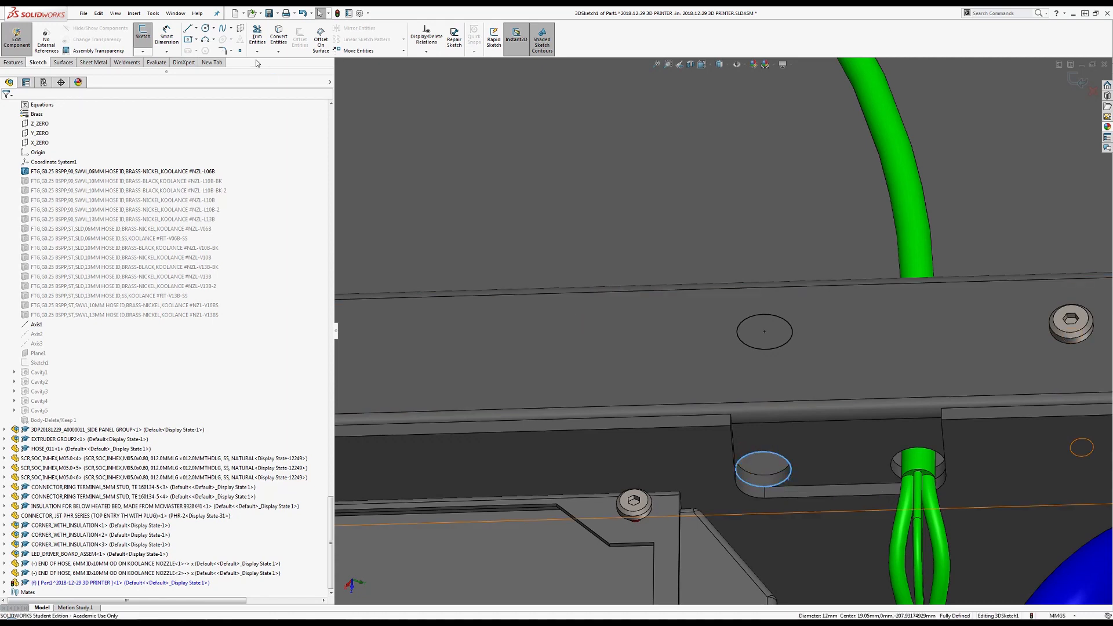
Sketch a line between the centres of the two converted hole circles in the bottom cross bar
key(l)
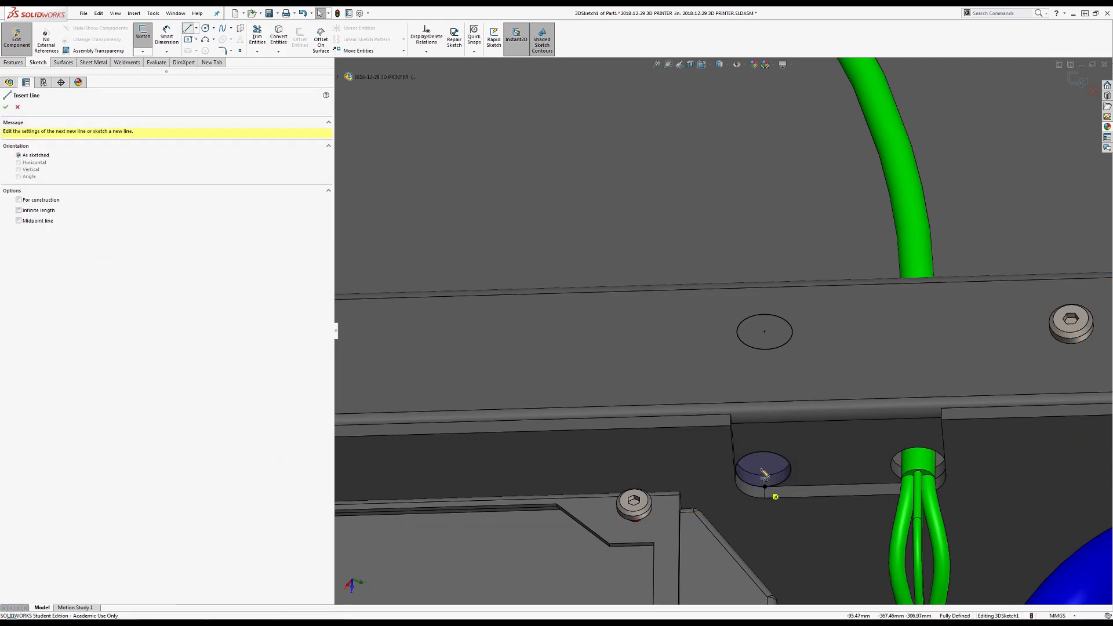
click(763, 470)
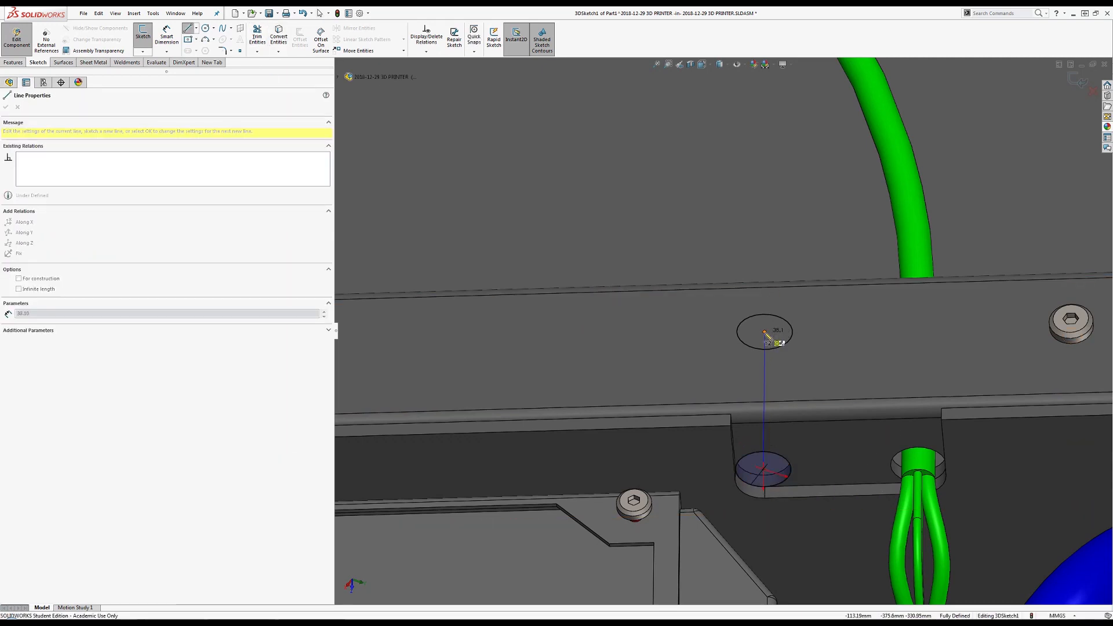
double_click(764, 332)
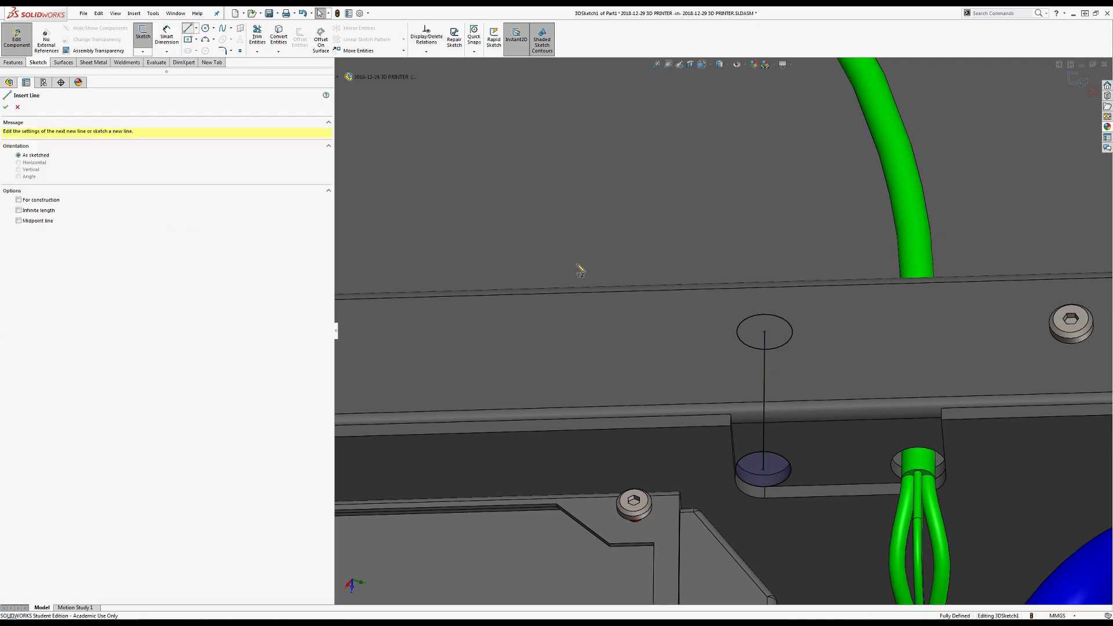
Sketch a line about 15 mm long downward from the lower hole's centre and make it collinear with the line through the bottom bar
click(764, 470)
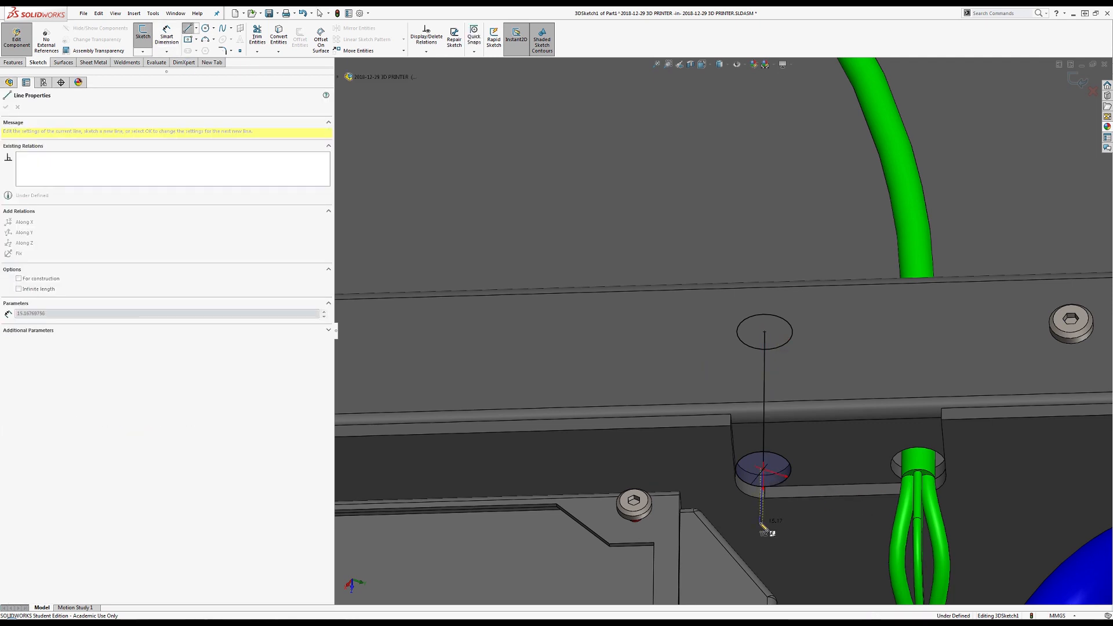
key(Escape)
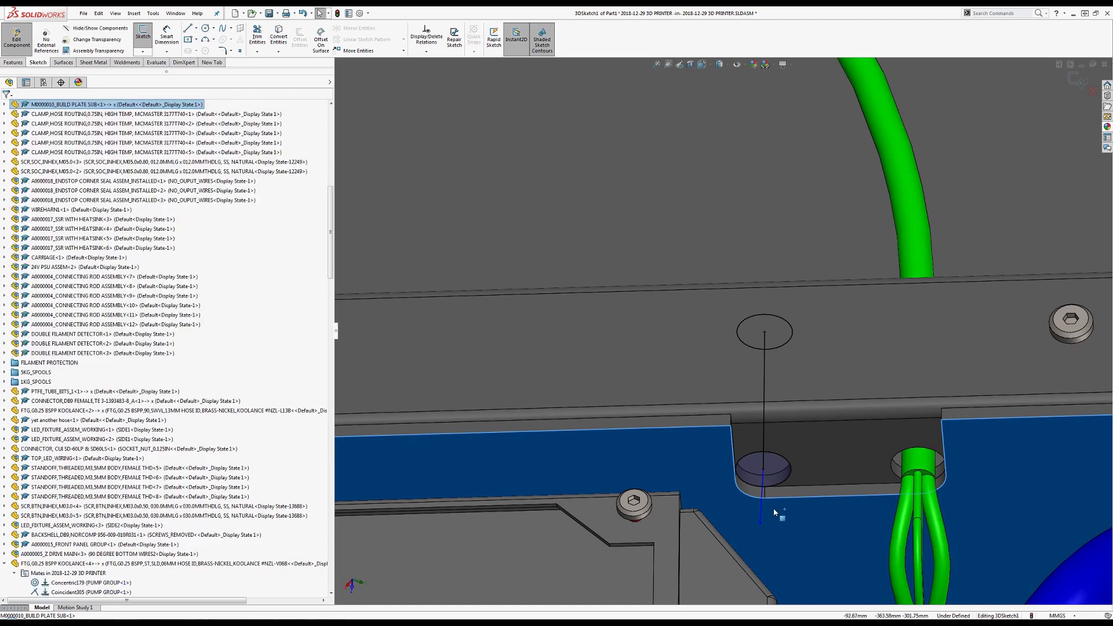
click(763, 509)
ctrl+click(764, 456)
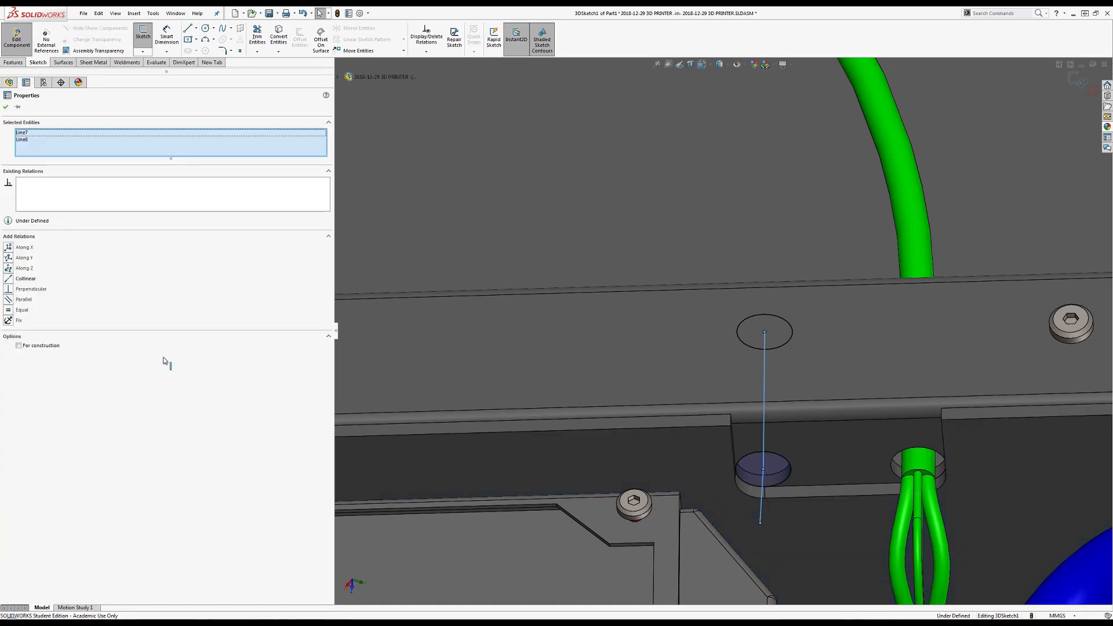
click(24, 279)
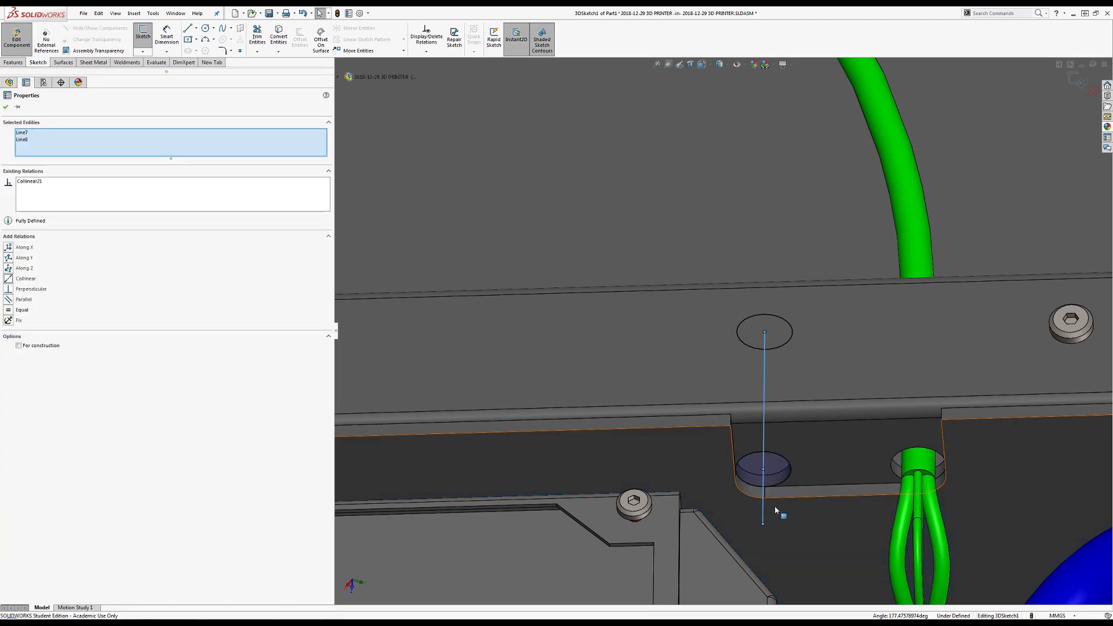
Constrain the short line's free end to the build plate face with an On Plane relation
click(767, 525)
ctrl+click(763, 524)
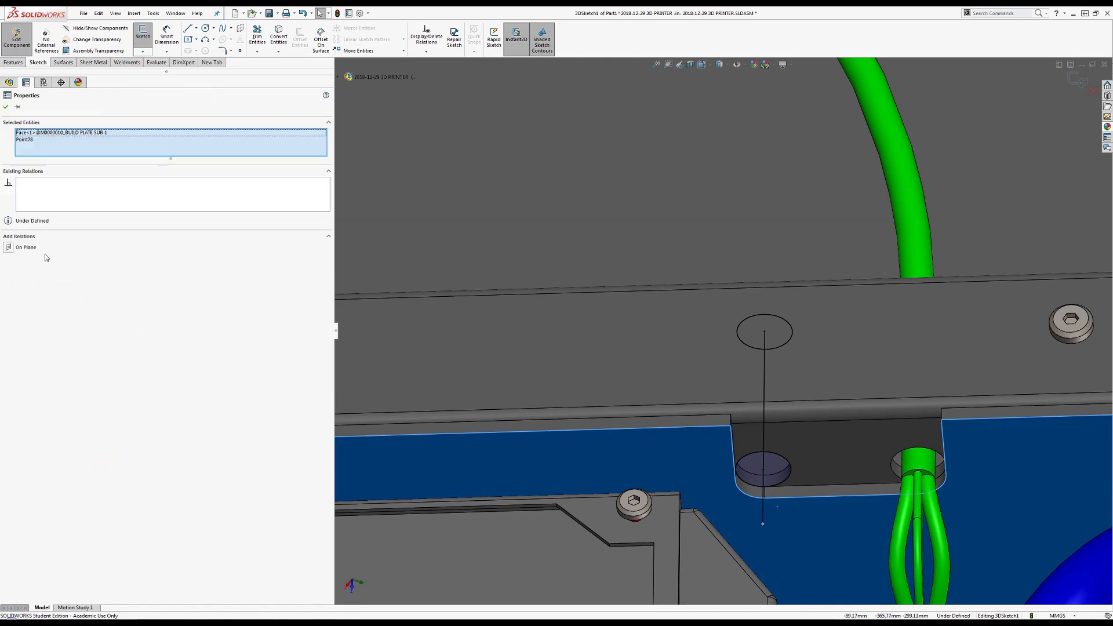
click(24, 249)
key(Escape)
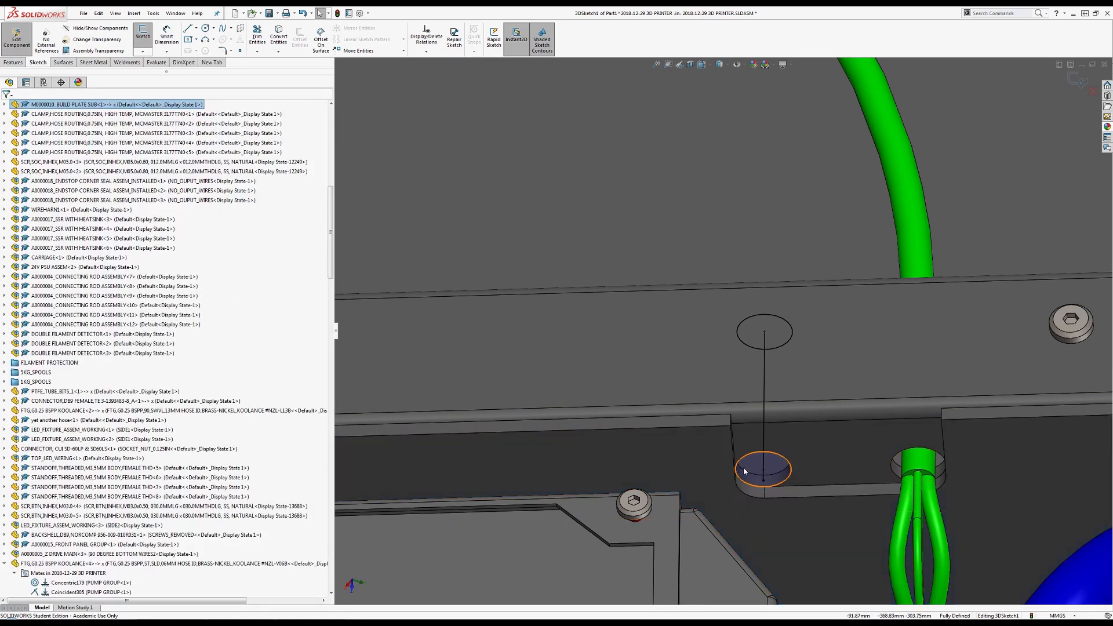
Sketch a two-point spline from the diagonal bar line's lower end to the bottom bar line's upper end
scroll(732, 470, up, 3)
scroll(718, 331, up, 7)
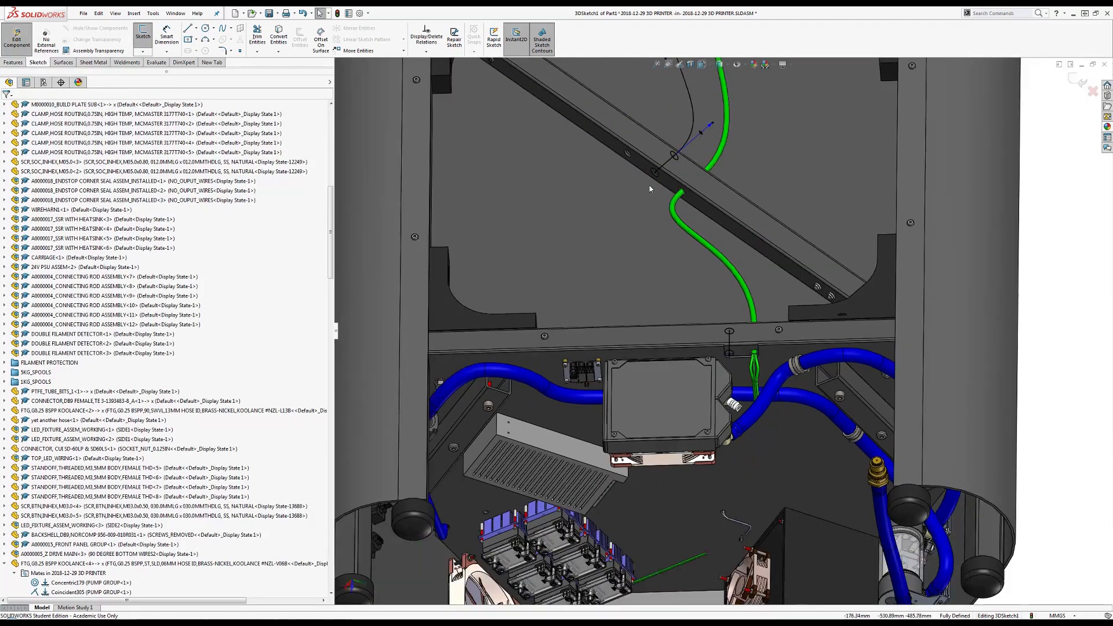
scroll(660, 199, down, 3)
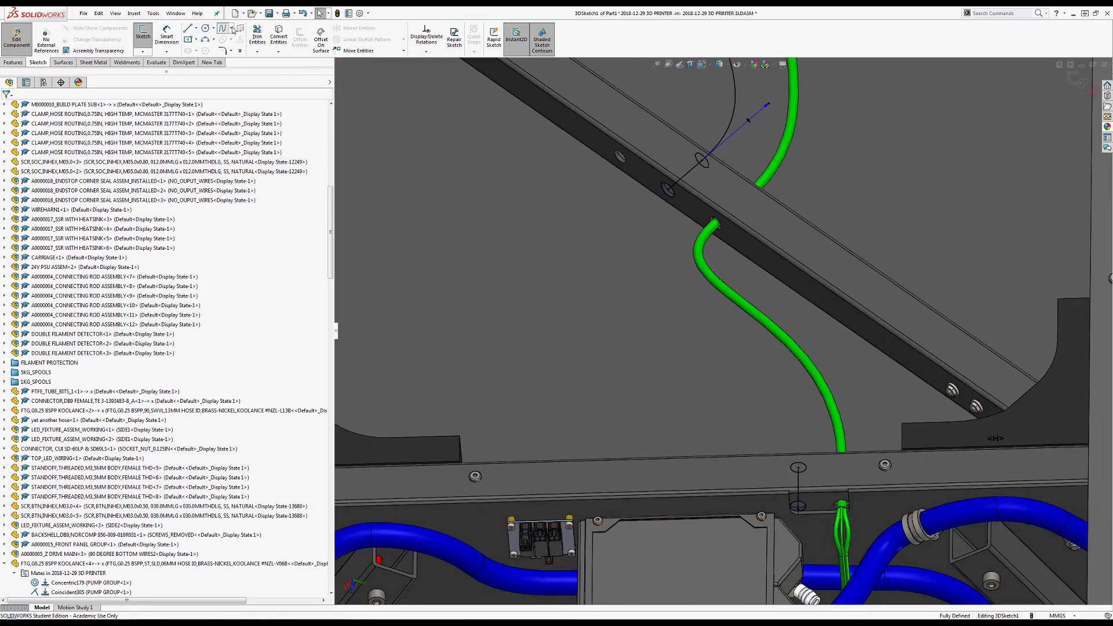
click(668, 190)
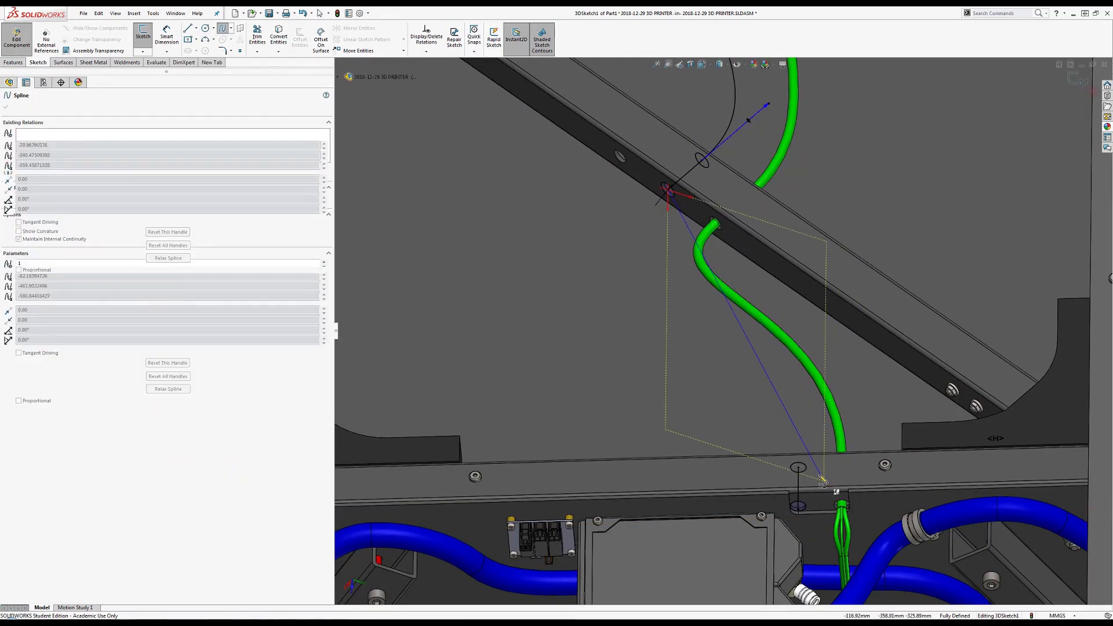
double_click(798, 468)
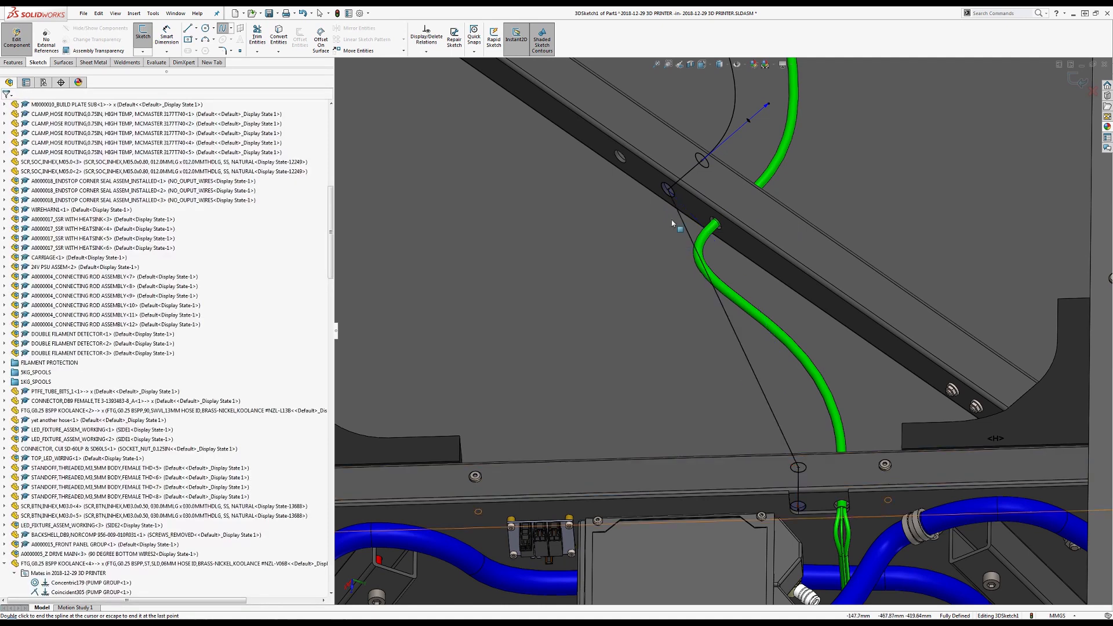
Make the new spline tangent to the lines through the lower diagonal cross bar and the bottom cross bar
key(Escape)
click(674, 183)
ctrl+click(680, 214)
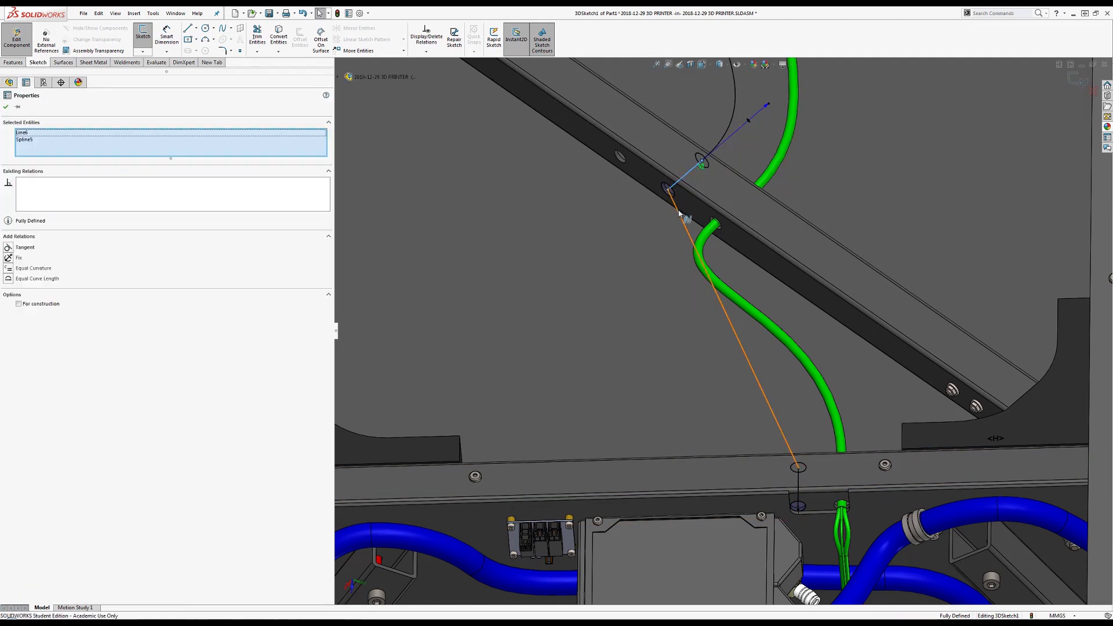
click(703, 171)
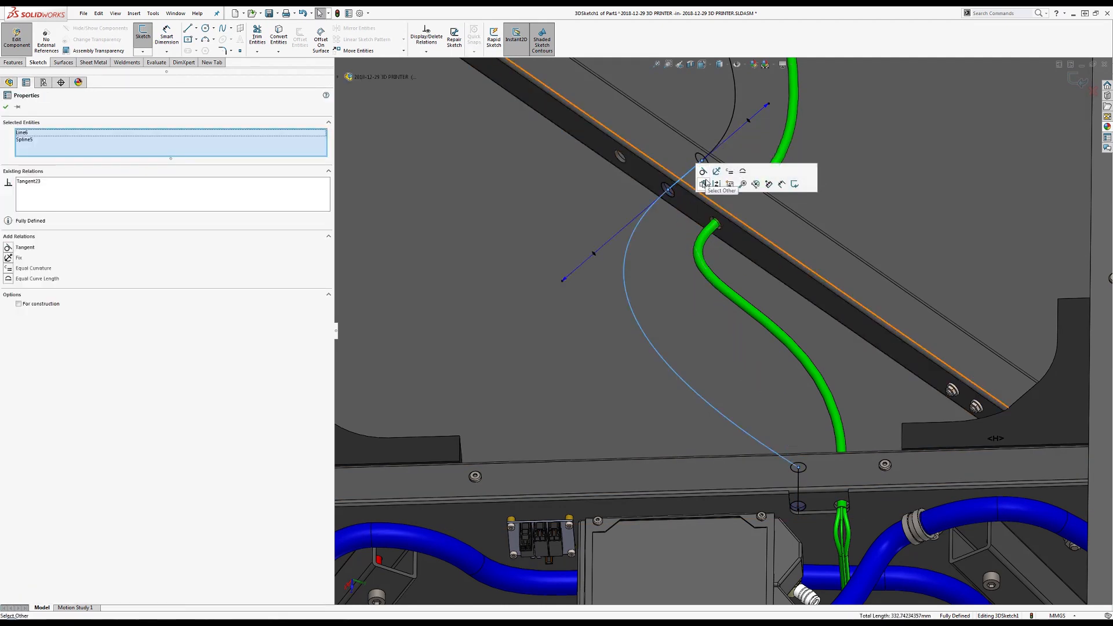
click(798, 478)
ctrl+click(770, 449)
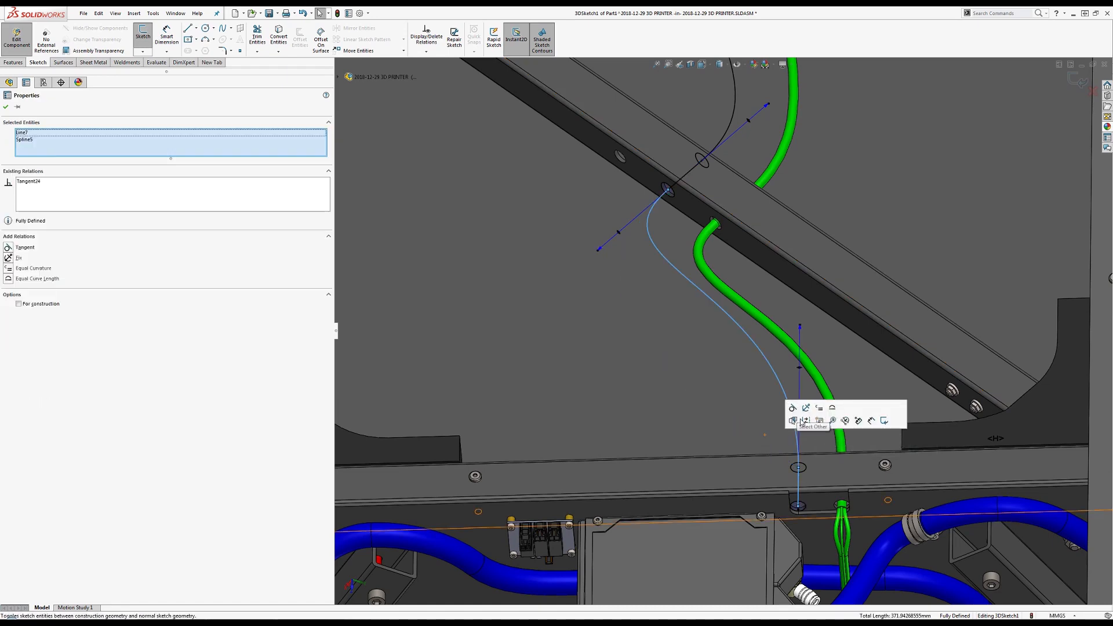
click(741, 345)
Sketch a free line running past the lower elbow fitting beside the bottom cross bar
middle_drag(745, 337, 787, 442)
middle_drag(875, 541, 773, 464)
scroll(761, 429, down, 4)
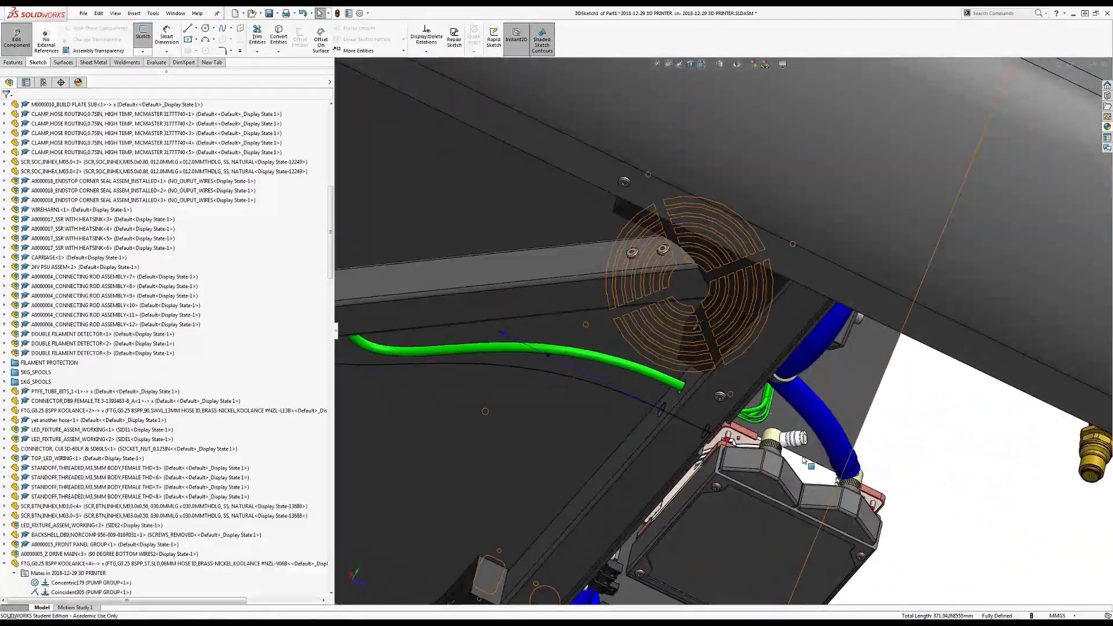
scroll(766, 437, down, 4)
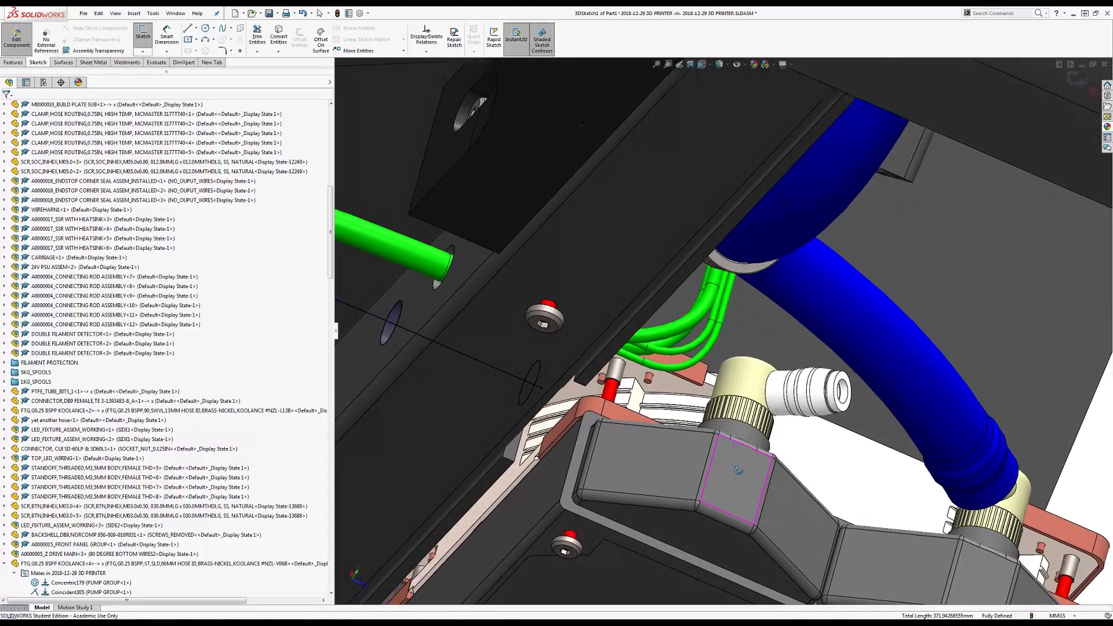
click(187, 29)
click(772, 315)
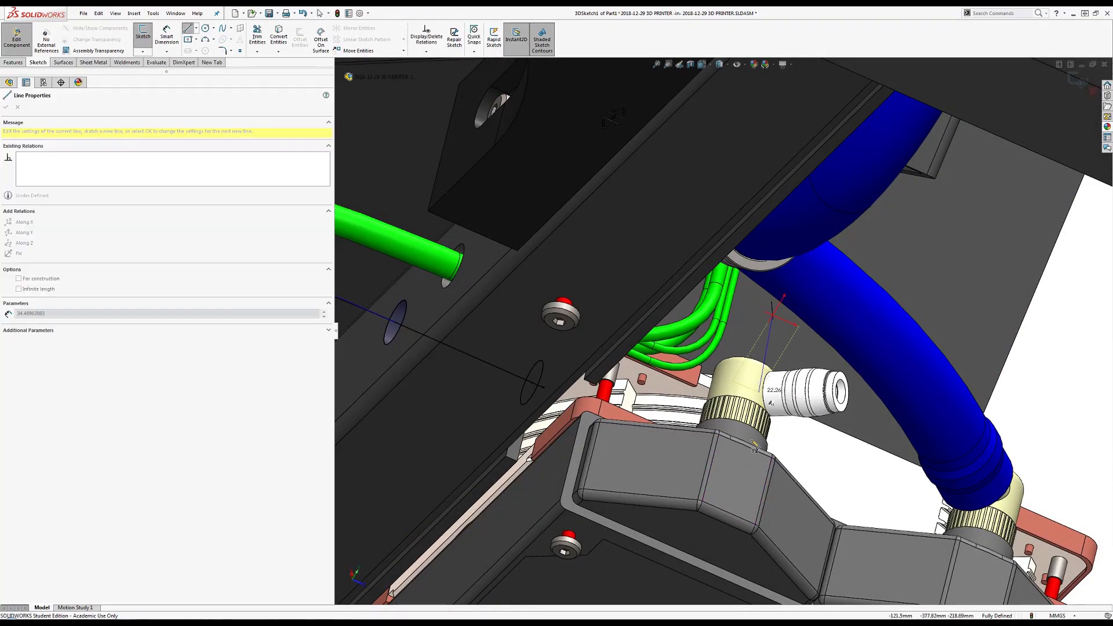
click(750, 458)
key(Escape)
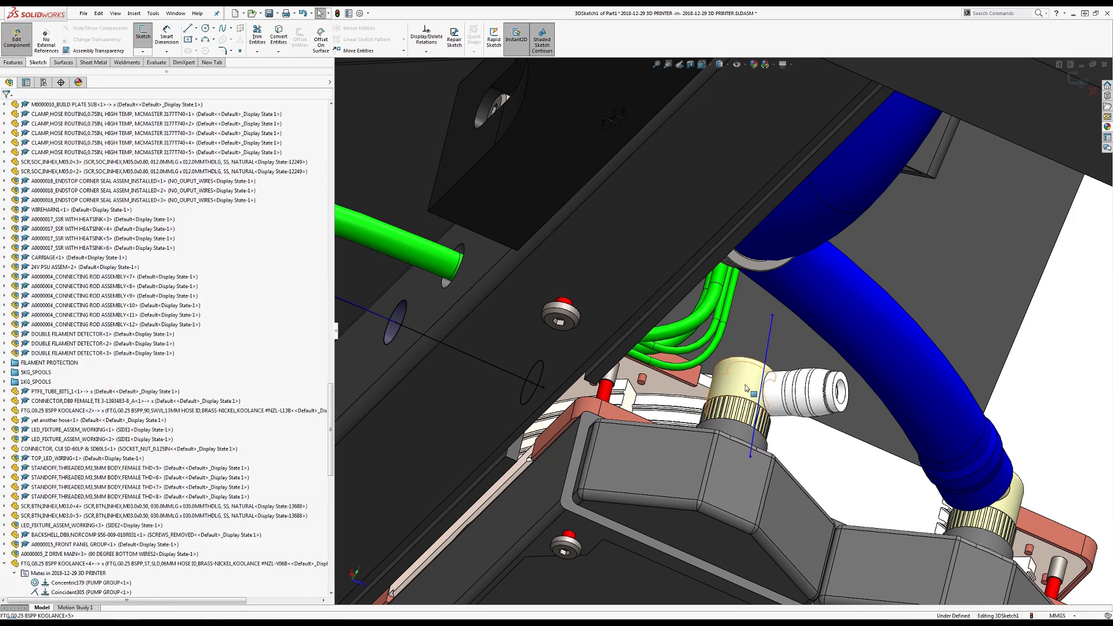
Locate the lower elbow fitting in the component tree, leave component editing, and reorder the fitting to just below the LED driver board assembly
right_click(745, 385)
scroll(281, 564, down, 10)
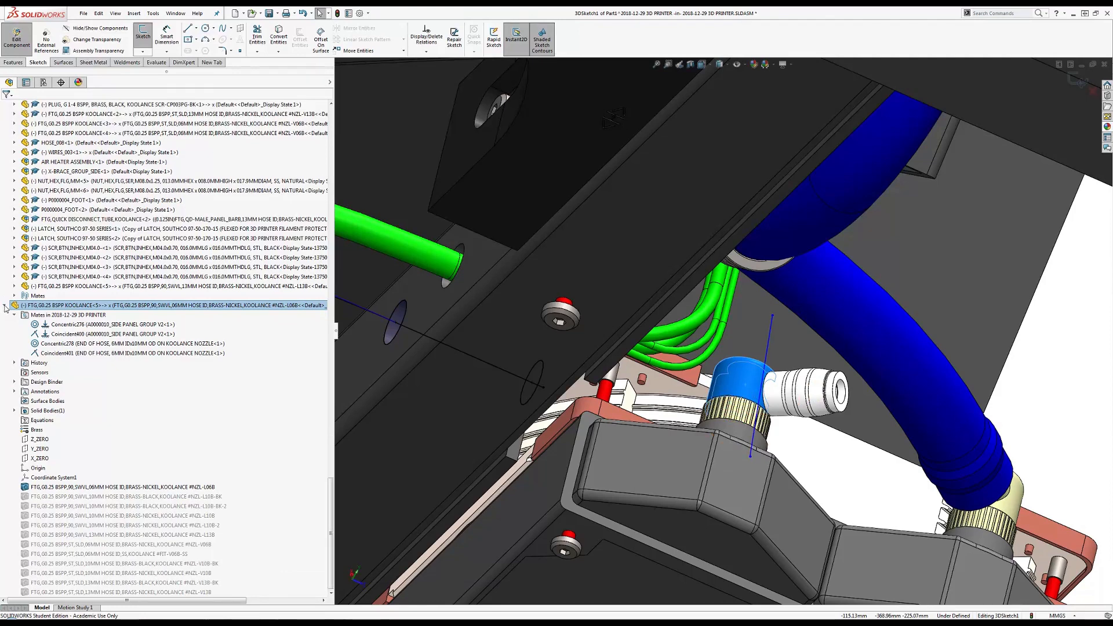
click(5, 305)
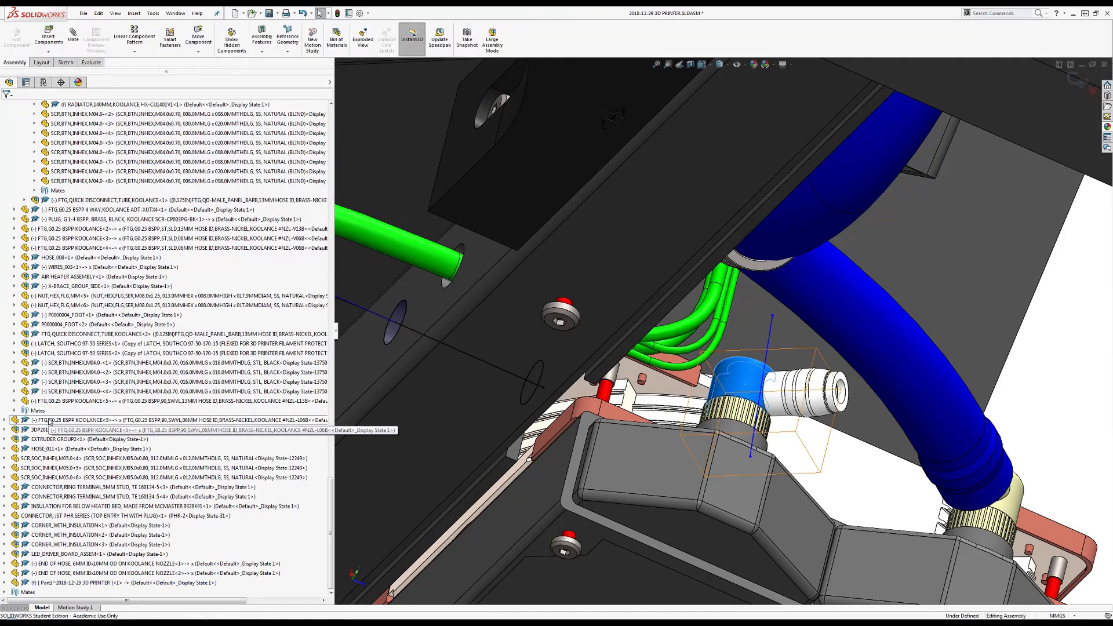
drag(46, 419, 18, 562)
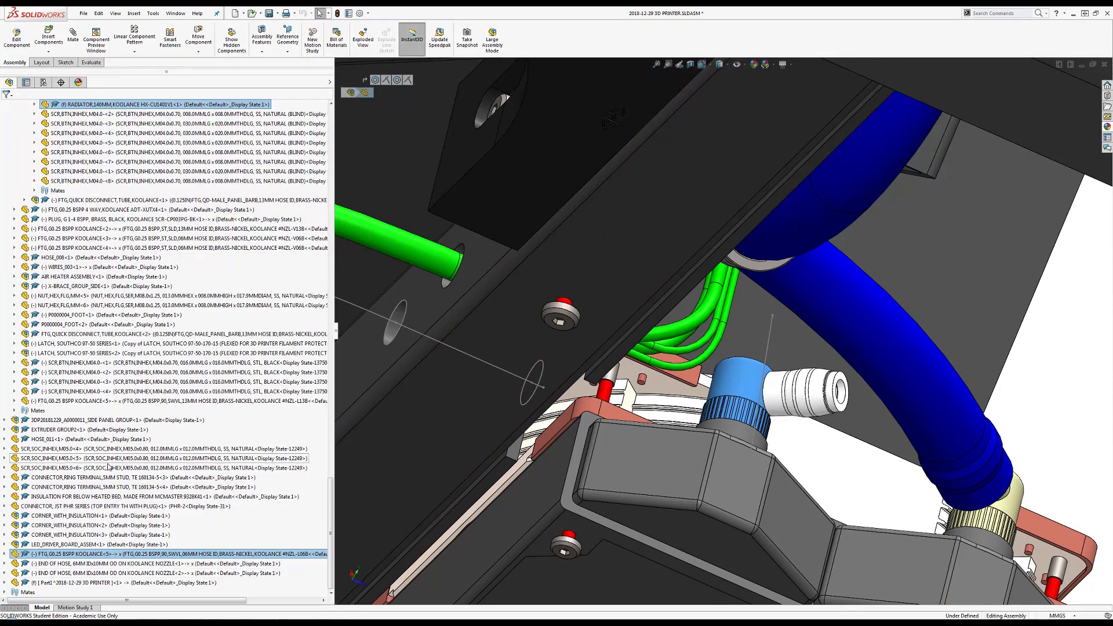
Expand the in-context part in the component tree and open its 3D sketch for editing
double_click(52, 583)
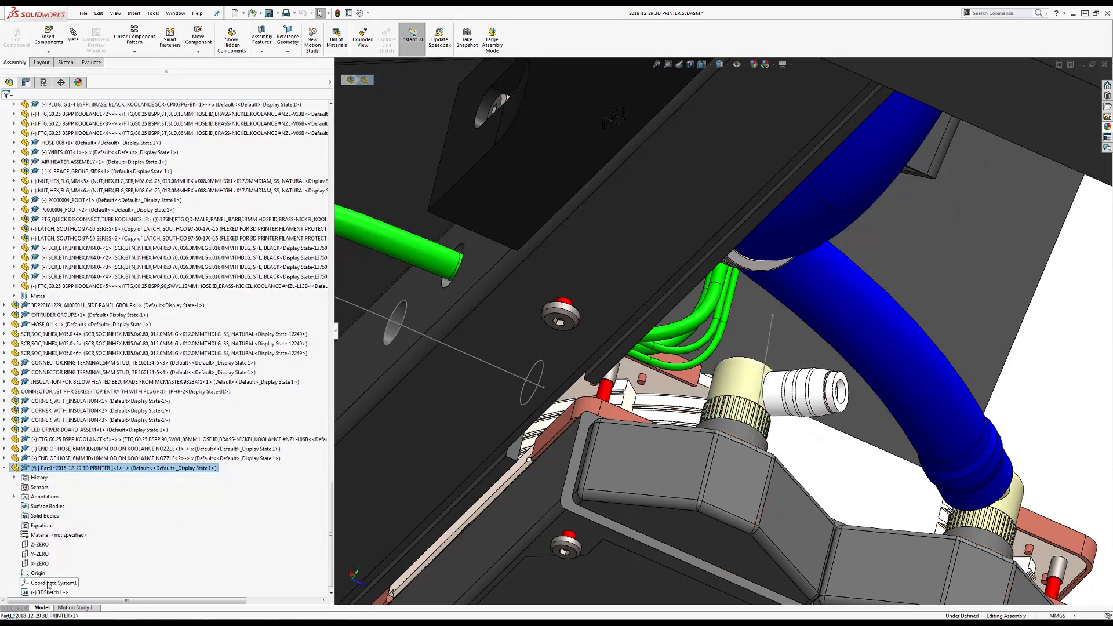
click(49, 592)
click(53, 567)
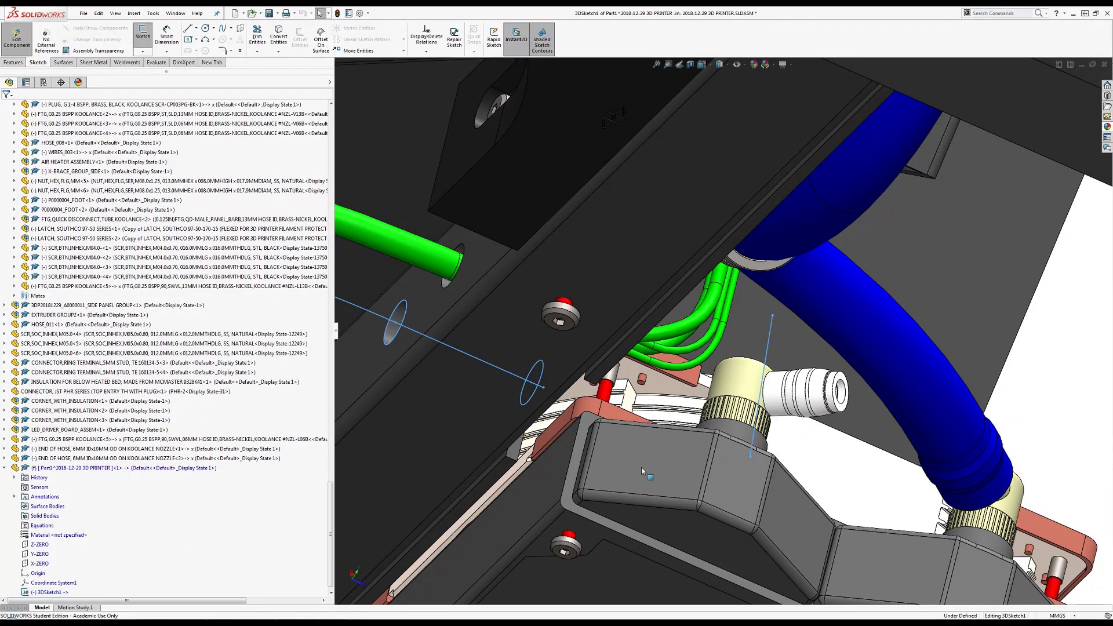
Hide the lower elbow fitting so the radiator port beneath it is exposed
right_click(752, 385)
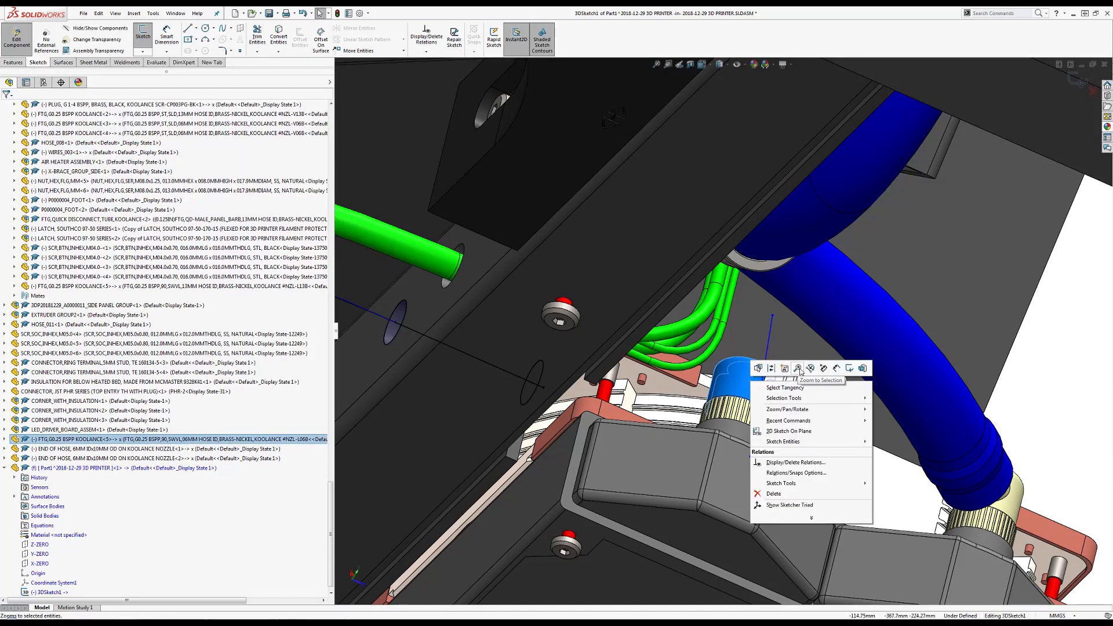
right_click(74, 440)
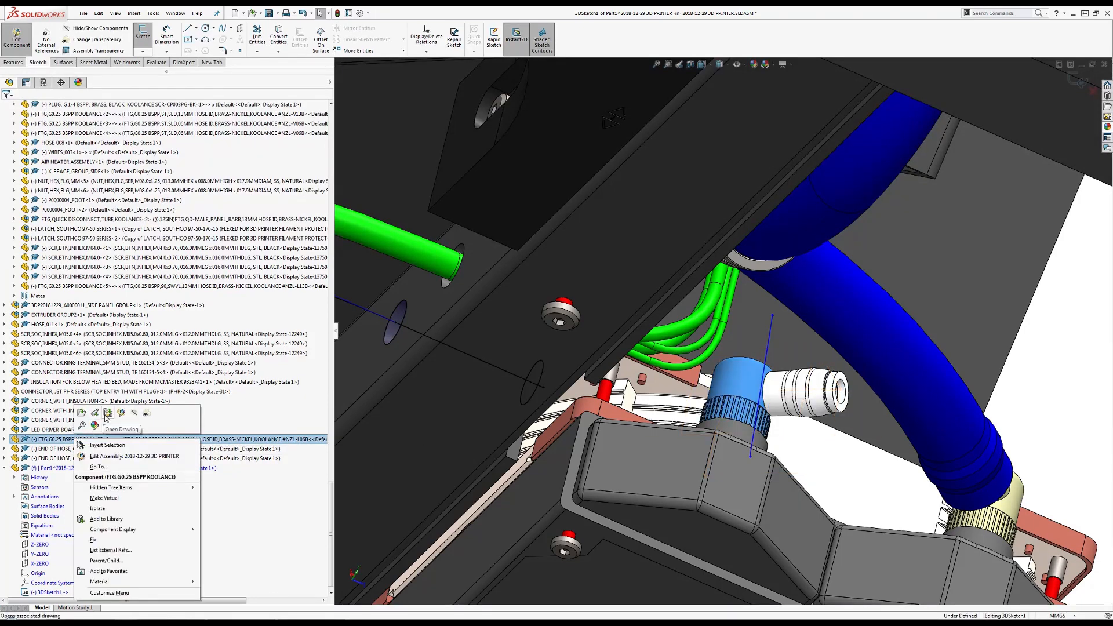
click(133, 413)
scroll(660, 436, down, 6)
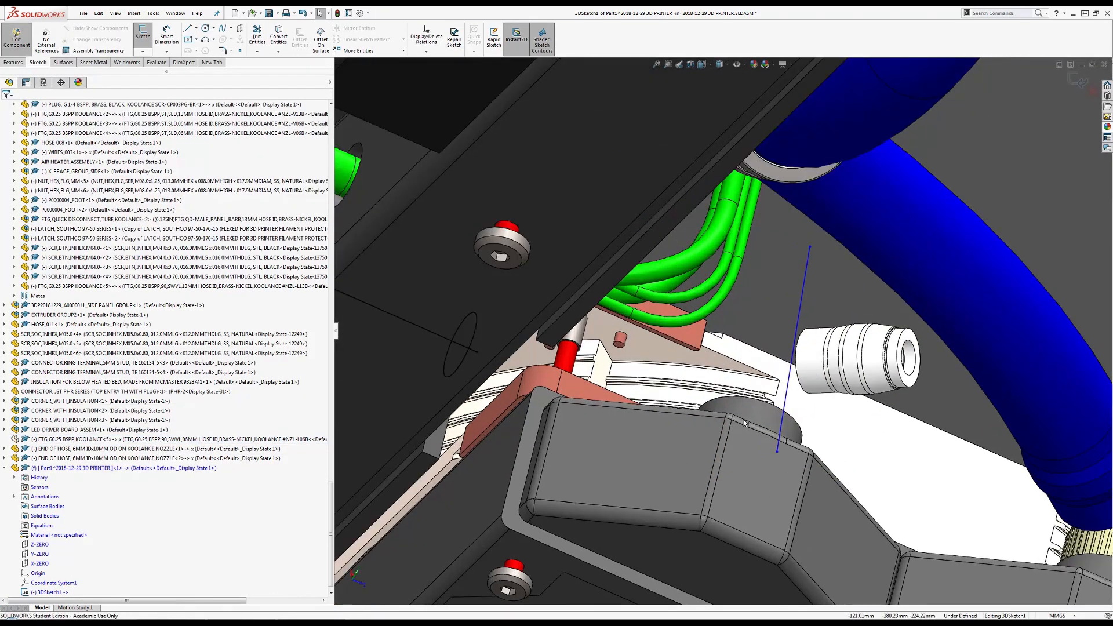
Make the free line beside the radiator concentric with the exposed round radiator port
middle_drag(680, 469, 603, 484)
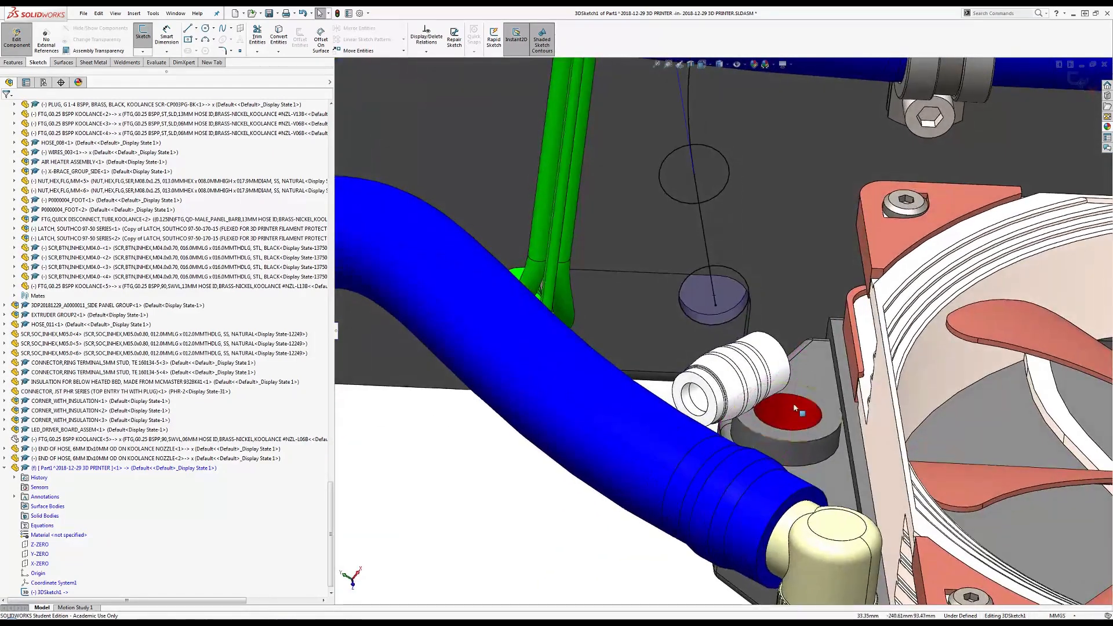
click(779, 401)
middle_drag(781, 347, 926, 258)
scroll(841, 364, up, 7)
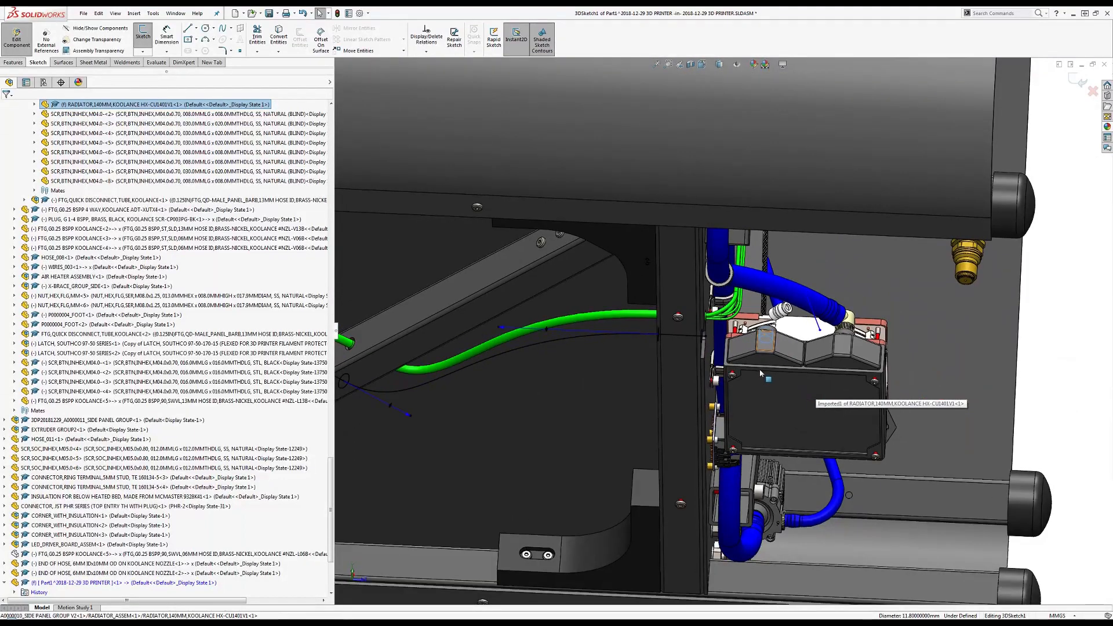
middle_drag(815, 389, 722, 390)
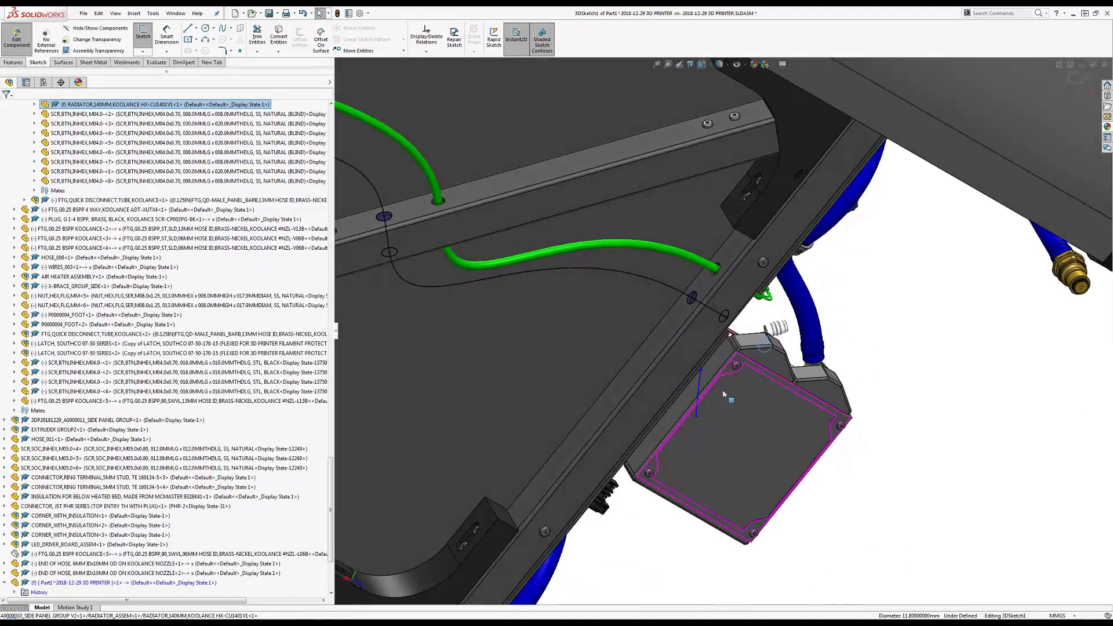
ctrl+click(698, 413)
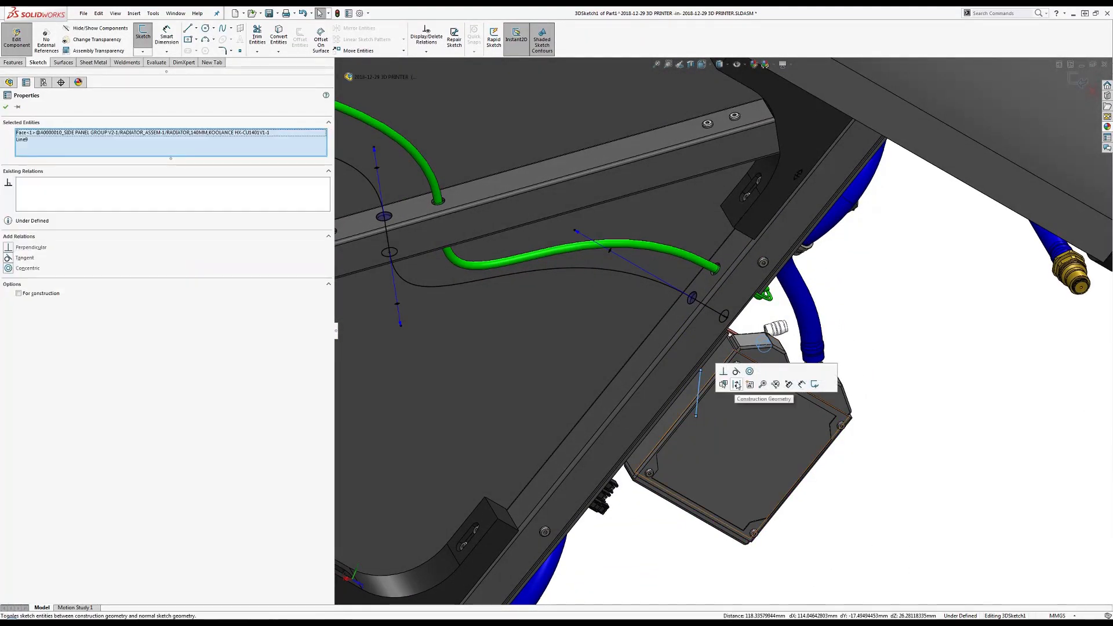
Constrain the lower end of the port line to lie on the radiator's flat port face
click(746, 313)
middle_drag(746, 316, 593, 490)
scroll(744, 348, down, 6)
ctrl+click(783, 290)
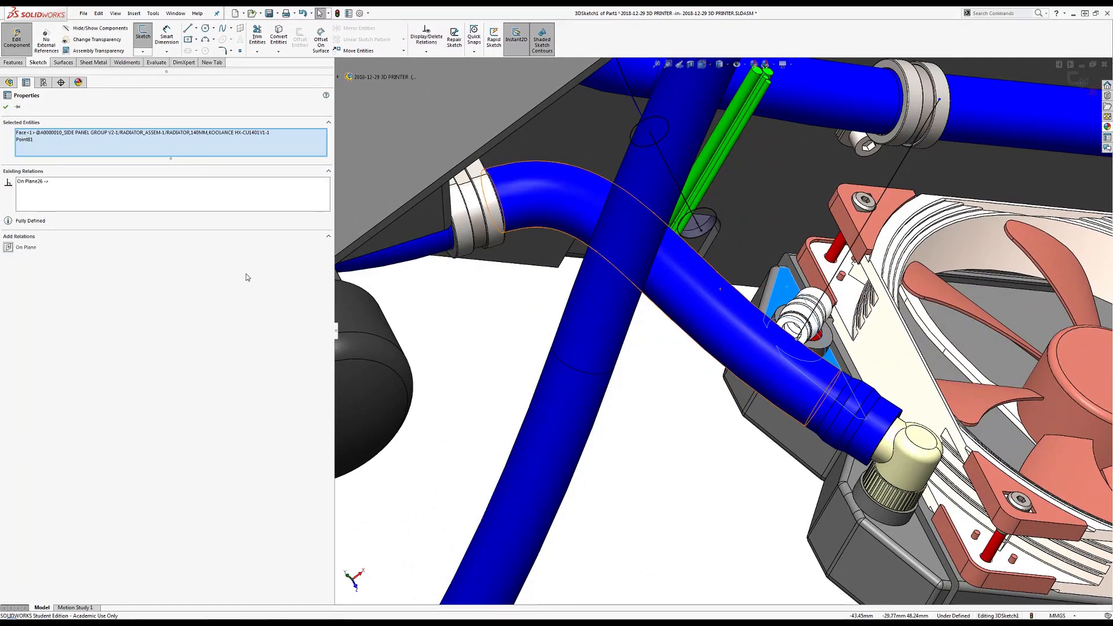
click(591, 472)
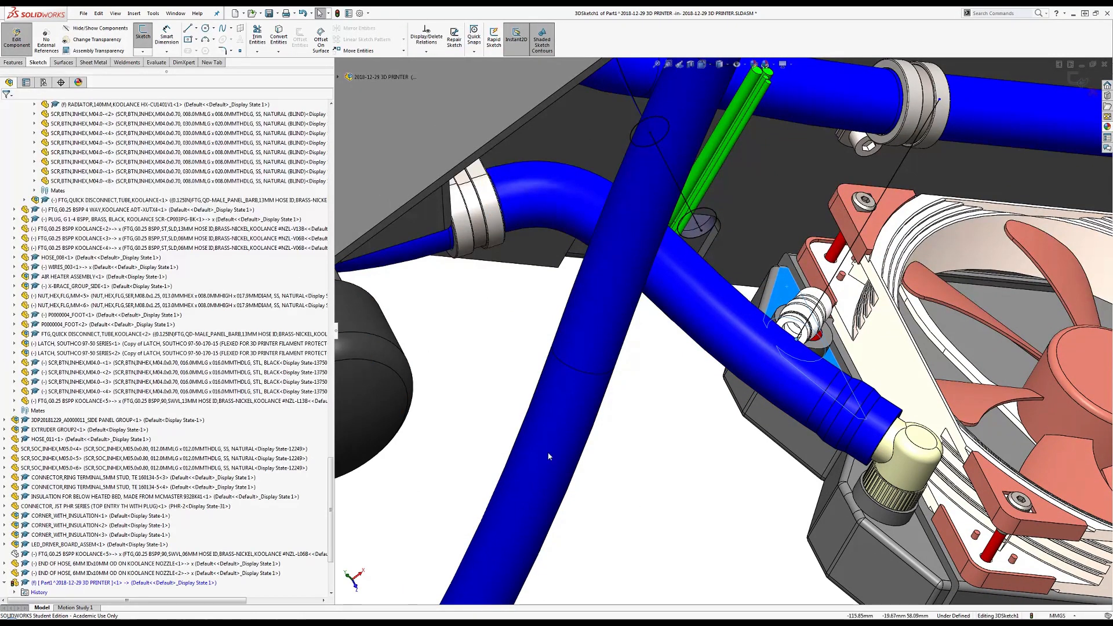
Sketch a free line about 86 mm long in the open space beyond the blue hose near the radiator
right_click(33, 554)
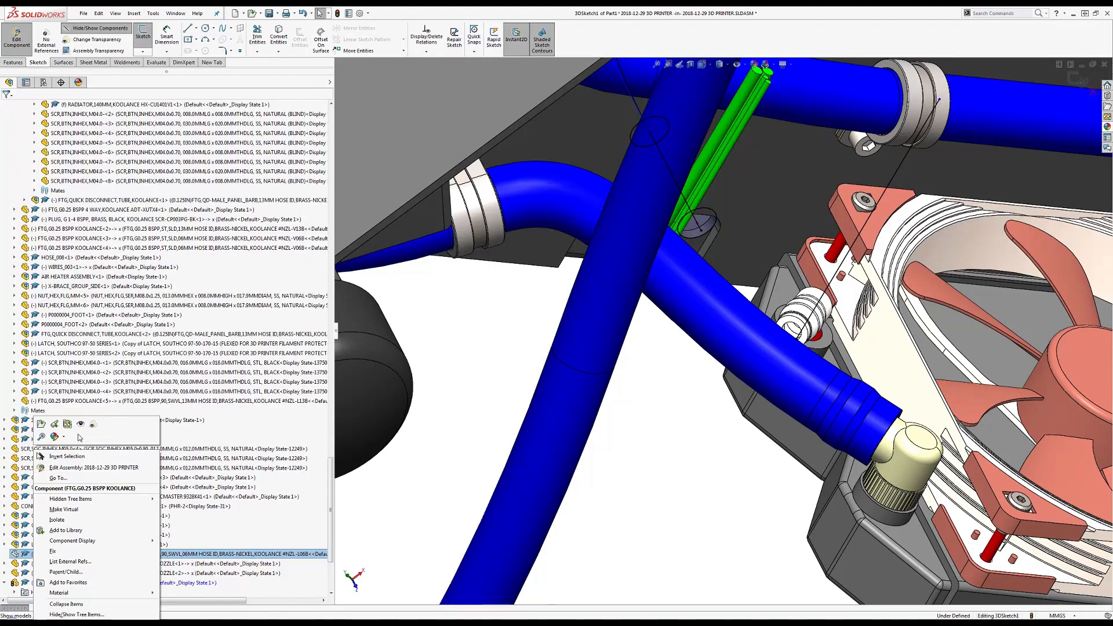
click(623, 526)
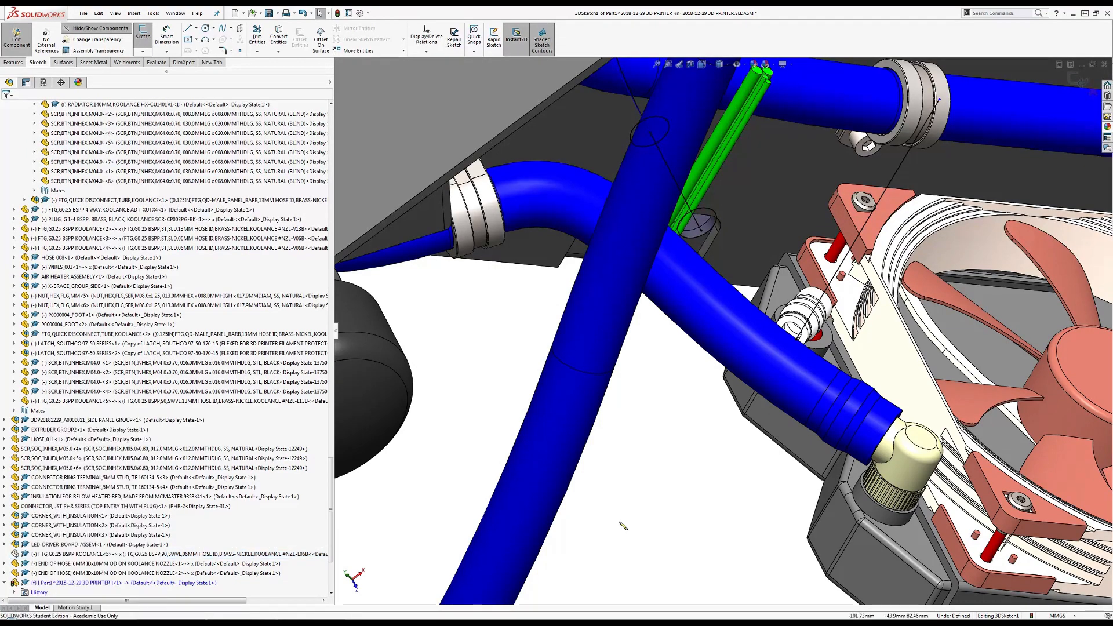
middle_click(915, 368)
middle_drag(914, 368, 1000, 251)
key(l)
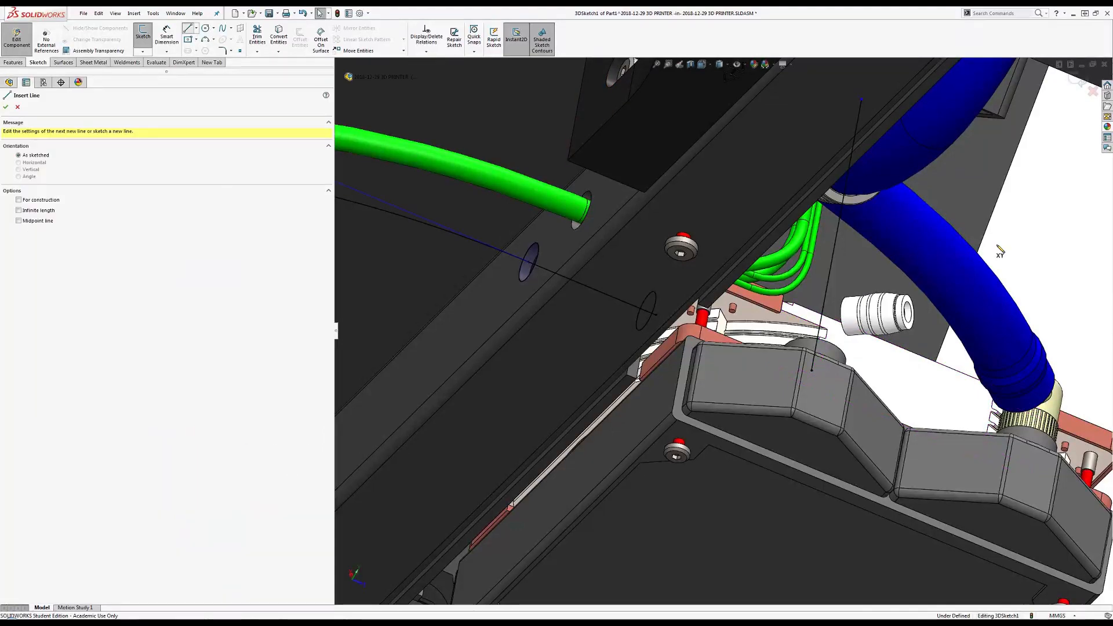
scroll(998, 251, up, 2)
scroll(955, 282, down, 1)
drag(934, 301, 847, 317)
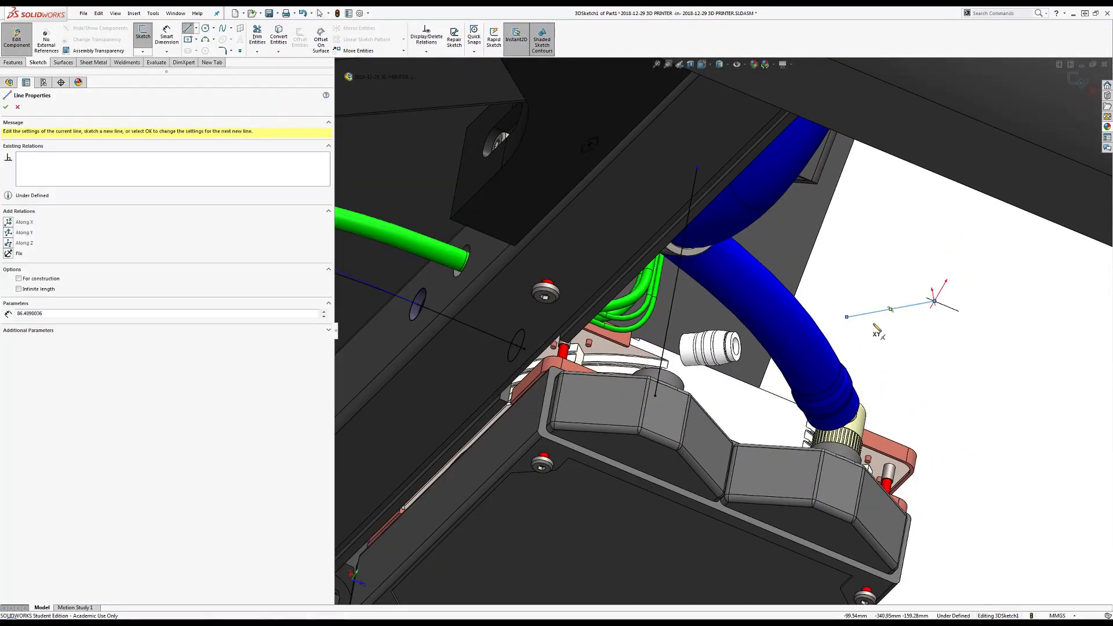
key(Escape)
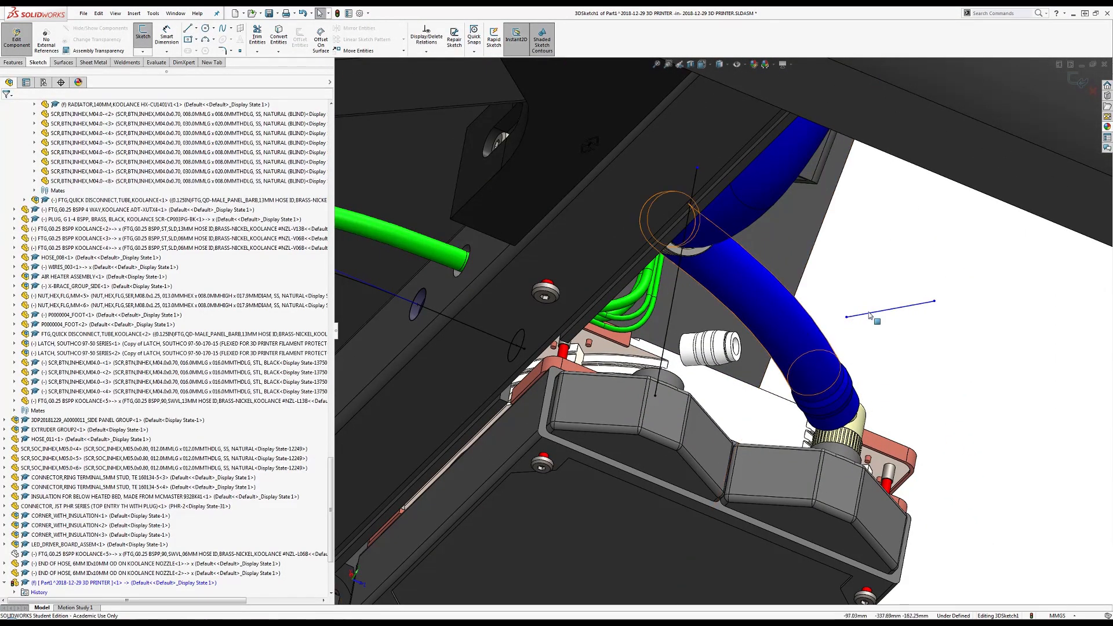
Make the new free line concentric with the white hose-end part on the nozzle
click(883, 314)
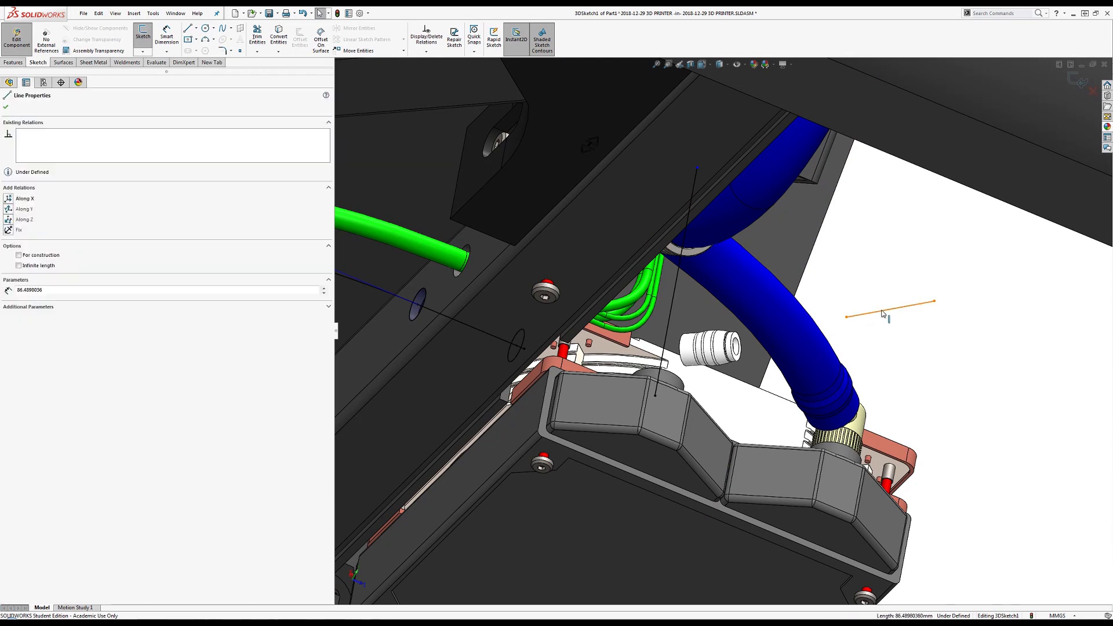
ctrl+click(695, 354)
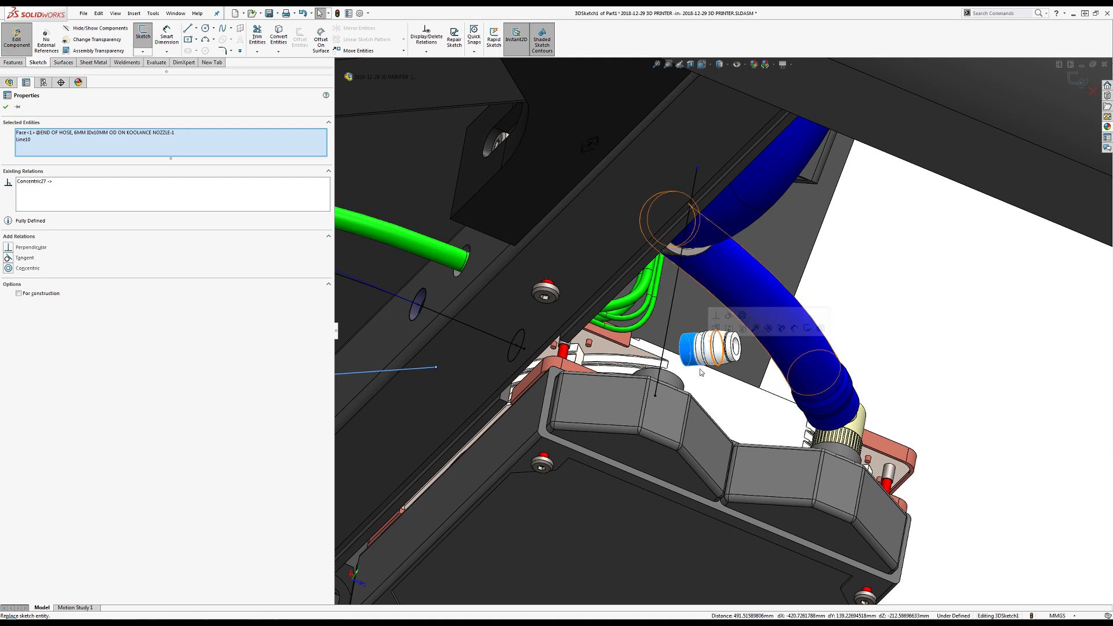
scroll(704, 370, down, 2)
scroll(736, 342, up, 5)
scroll(672, 346, down, 2)
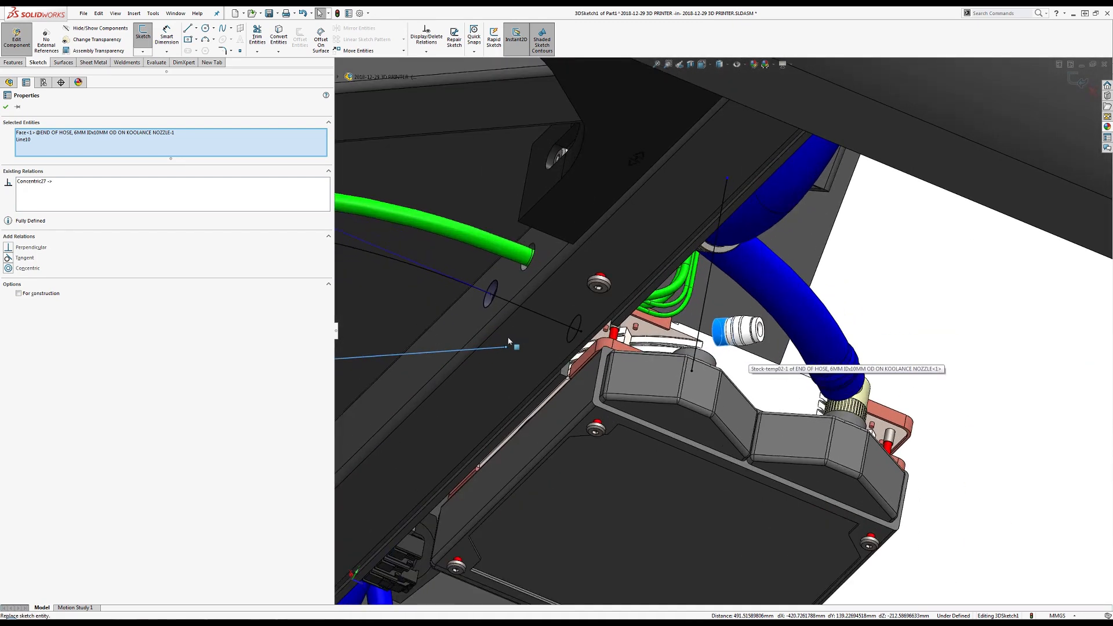
Constrain the near end of the hose-end line to lie on the outer ring face of the white hose end
click(506, 348)
scroll(745, 340, down, 4)
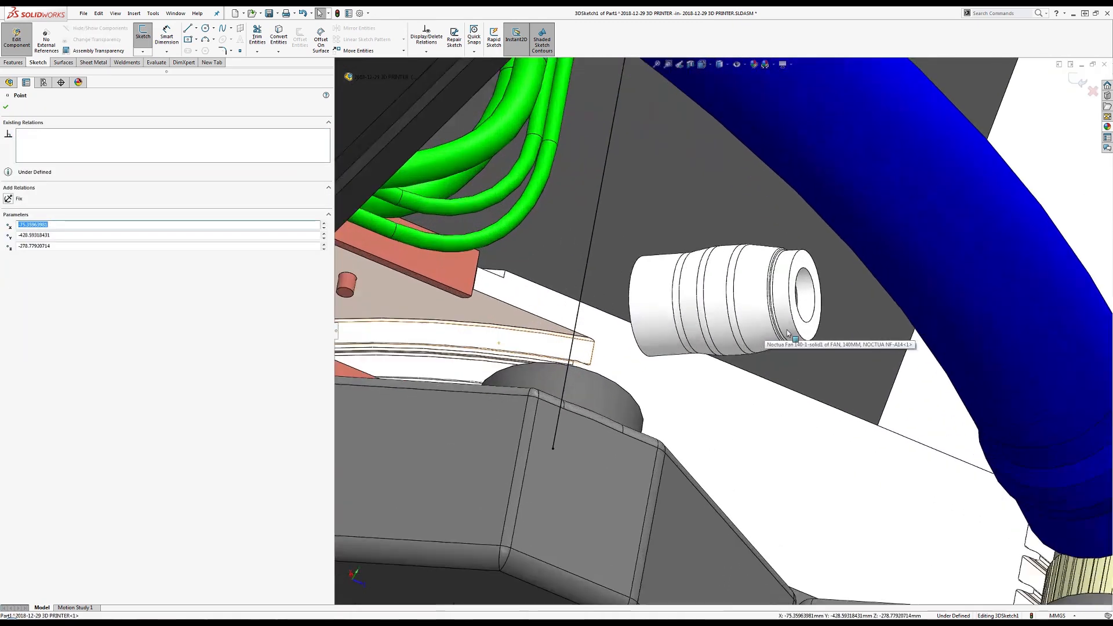
ctrl+click(804, 335)
click(8, 247)
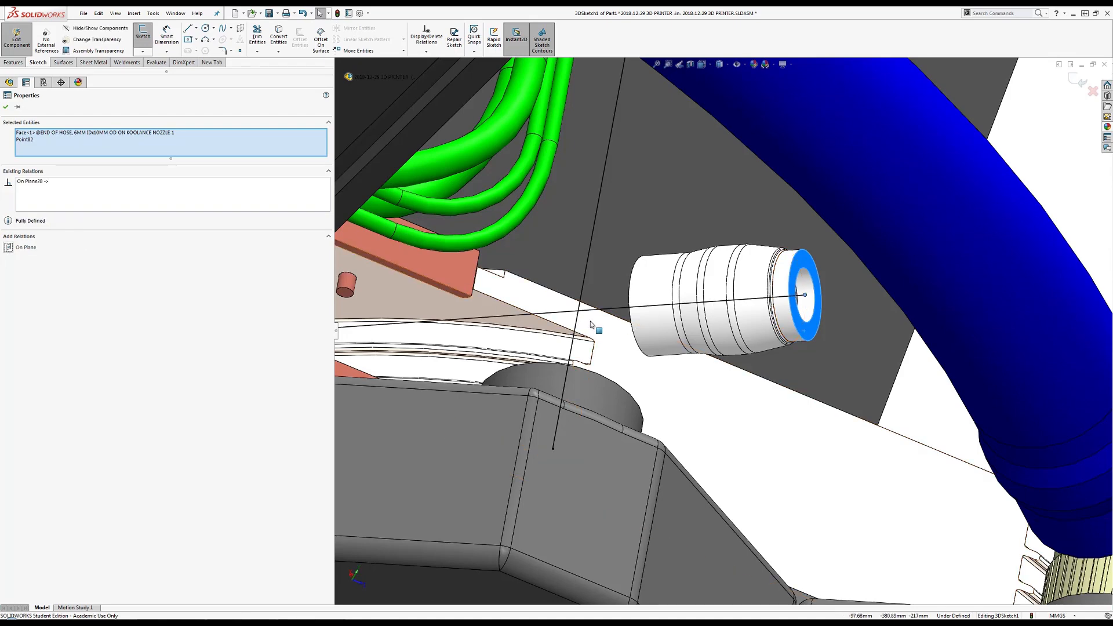
scroll(528, 342, up, 3)
scroll(447, 336, up, 3)
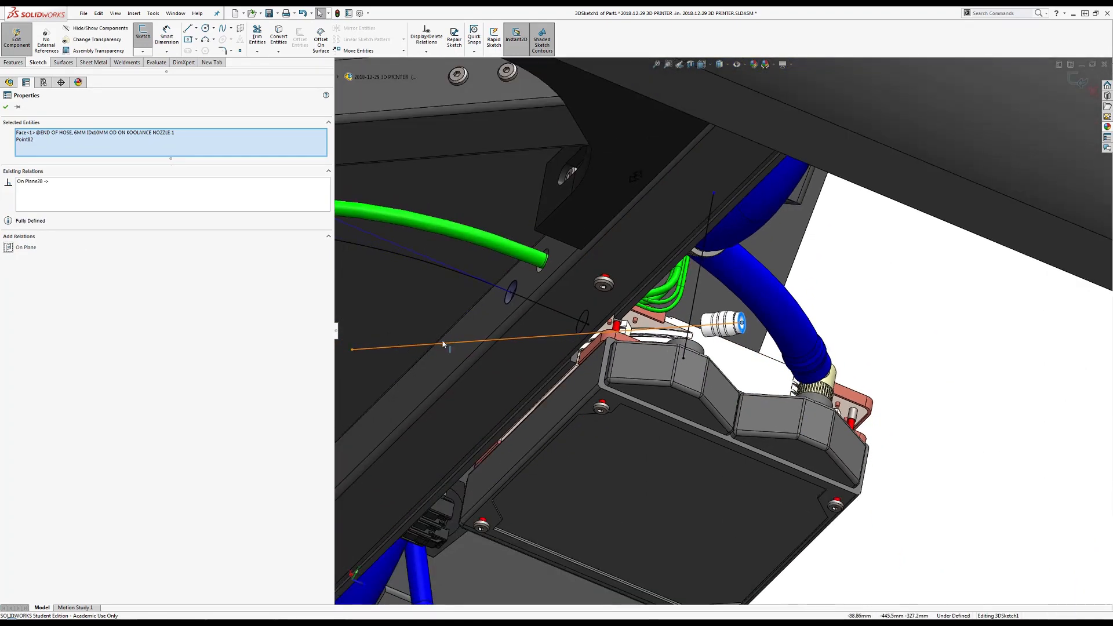
Merge the free ends of the radiator port line and the hose-end line into one corner
click(352, 350)
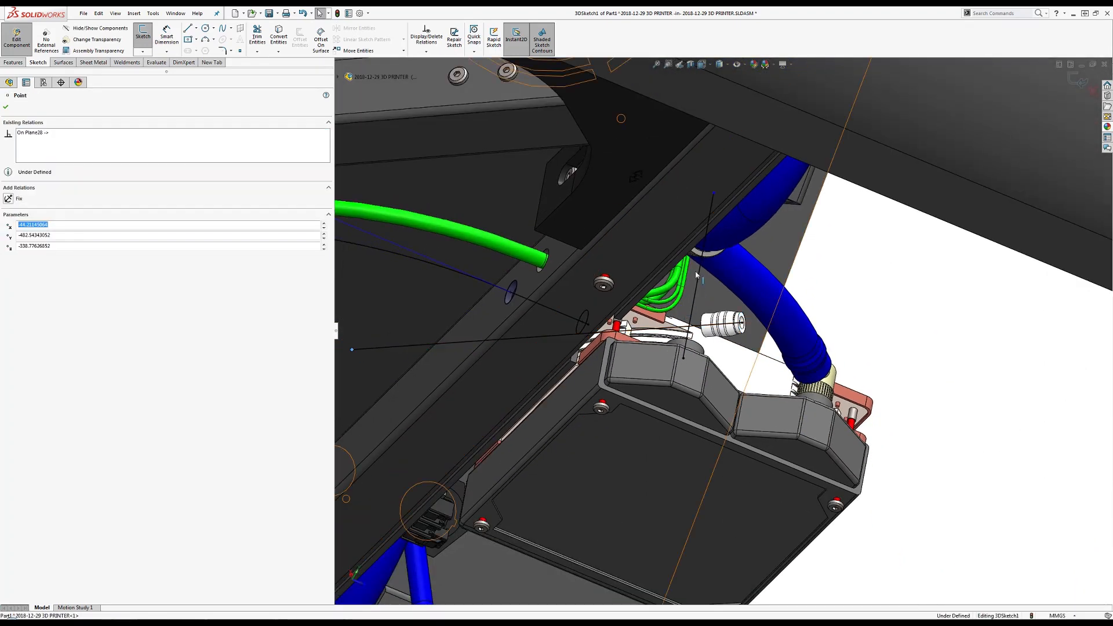
ctrl+click(714, 196)
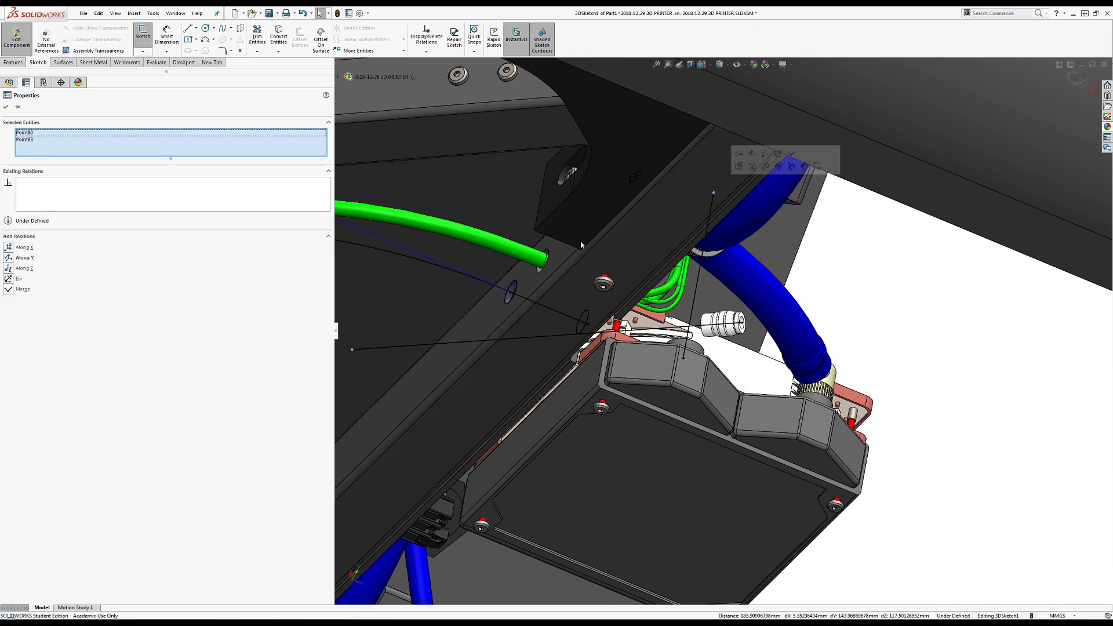
click(21, 290)
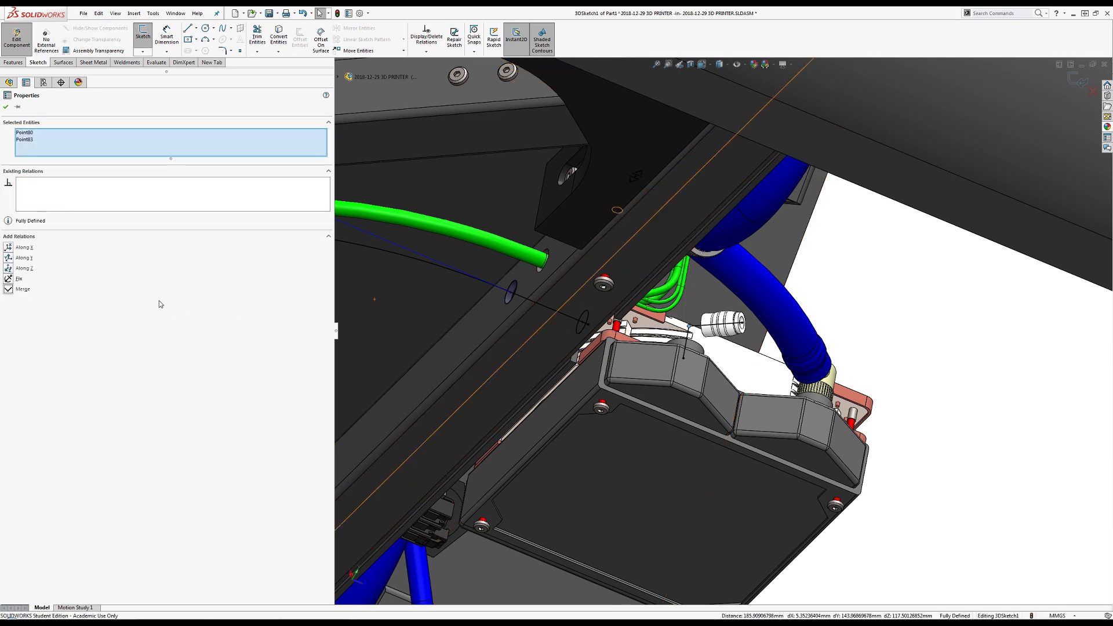
click(865, 315)
Sketch a line about 261 mm long from the corner where the port and hose-end lines meet
scroll(696, 351, down, 3)
mouse_move(695, 352)
middle_down()
mouse_move(700, 379)
mouse_move(693, 358)
middle_up()
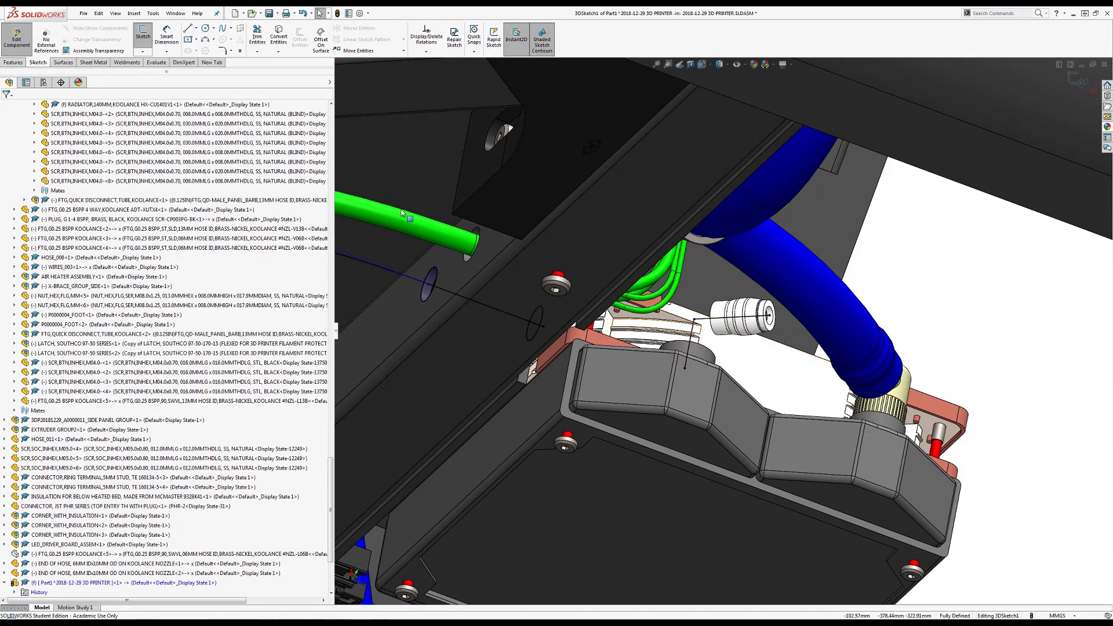
click(187, 28)
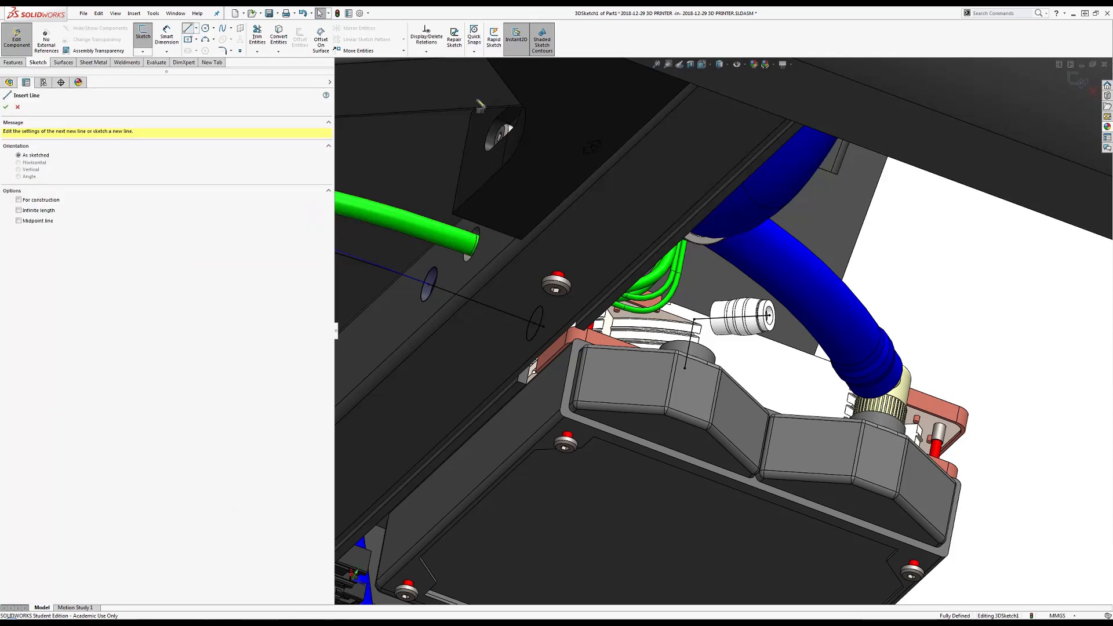
click(695, 320)
click(935, 344)
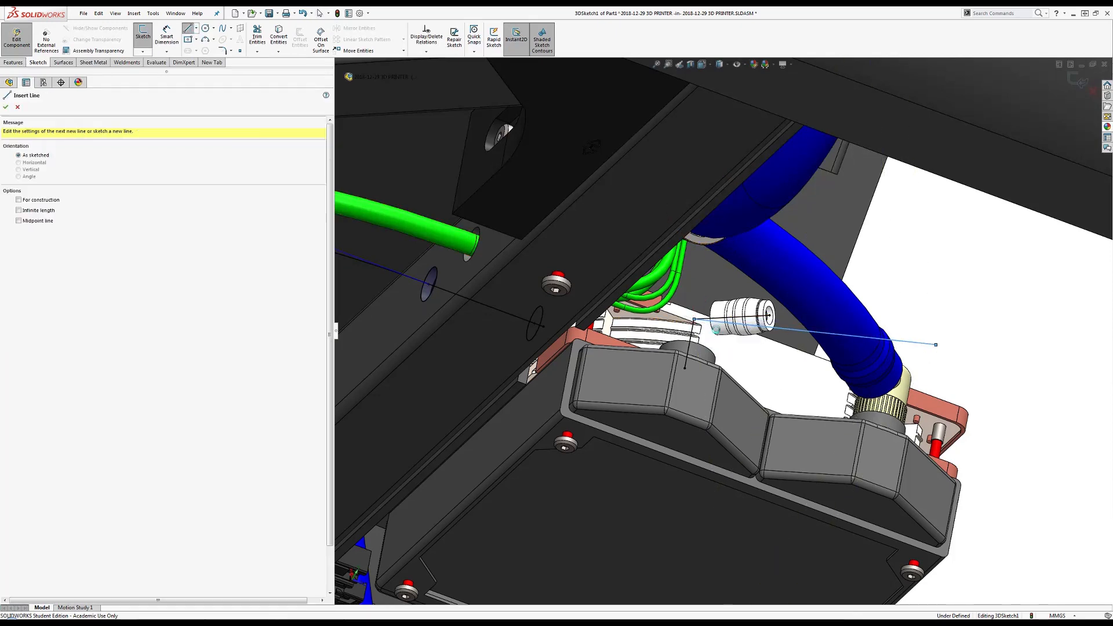
key(Escape)
Make the new line perpendicular to both the hose-end line and the radiator port line
click(748, 323)
ctrl+click(870, 338)
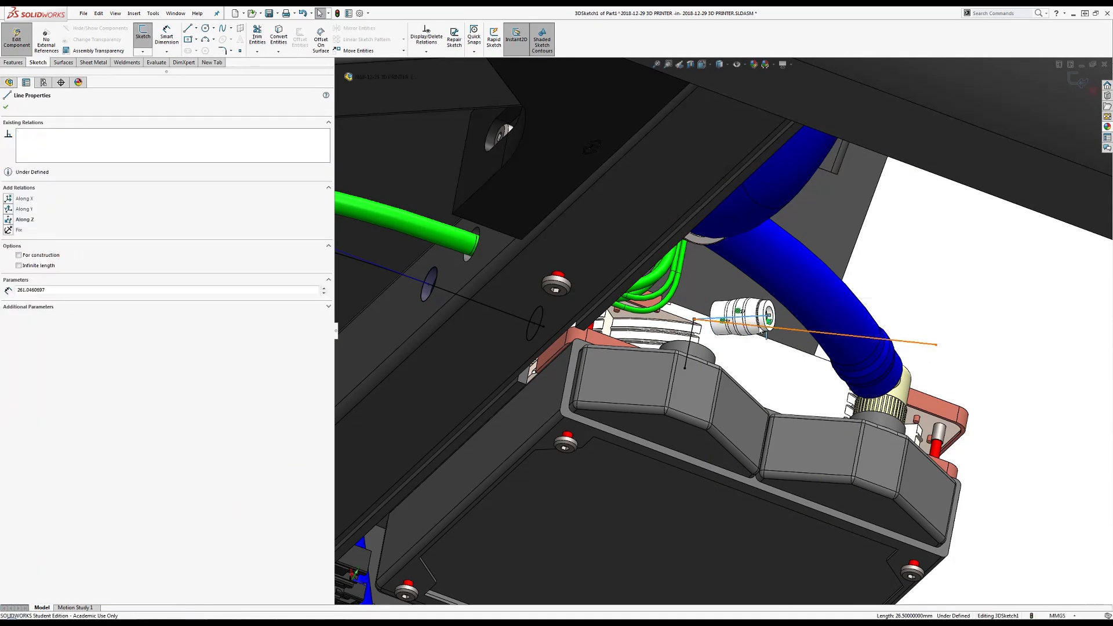
click(692, 338)
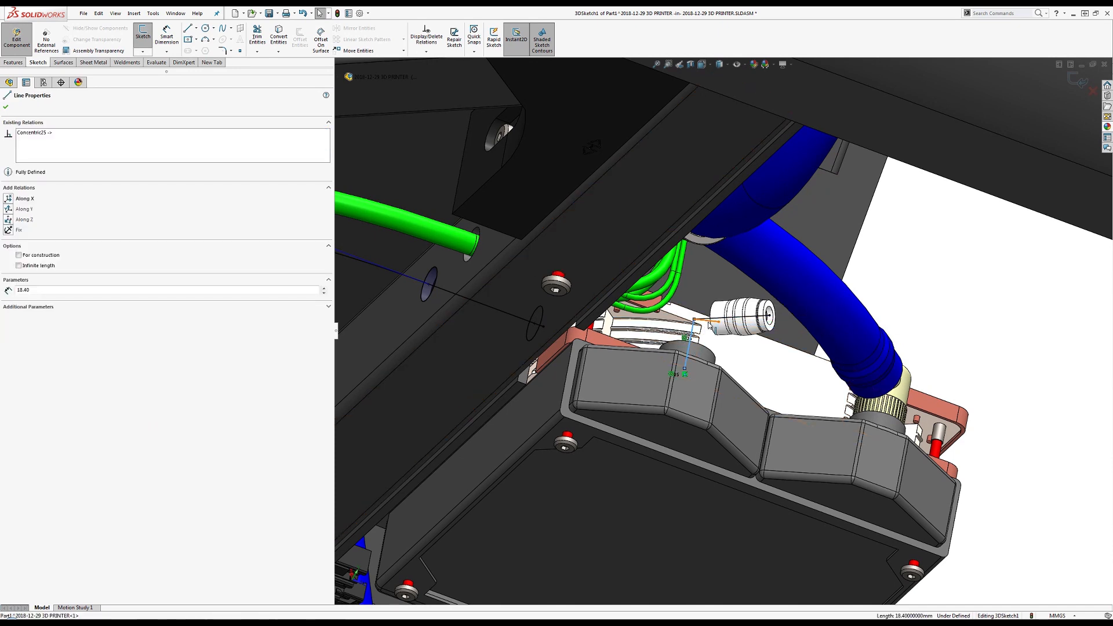
ctrl+click(709, 323)
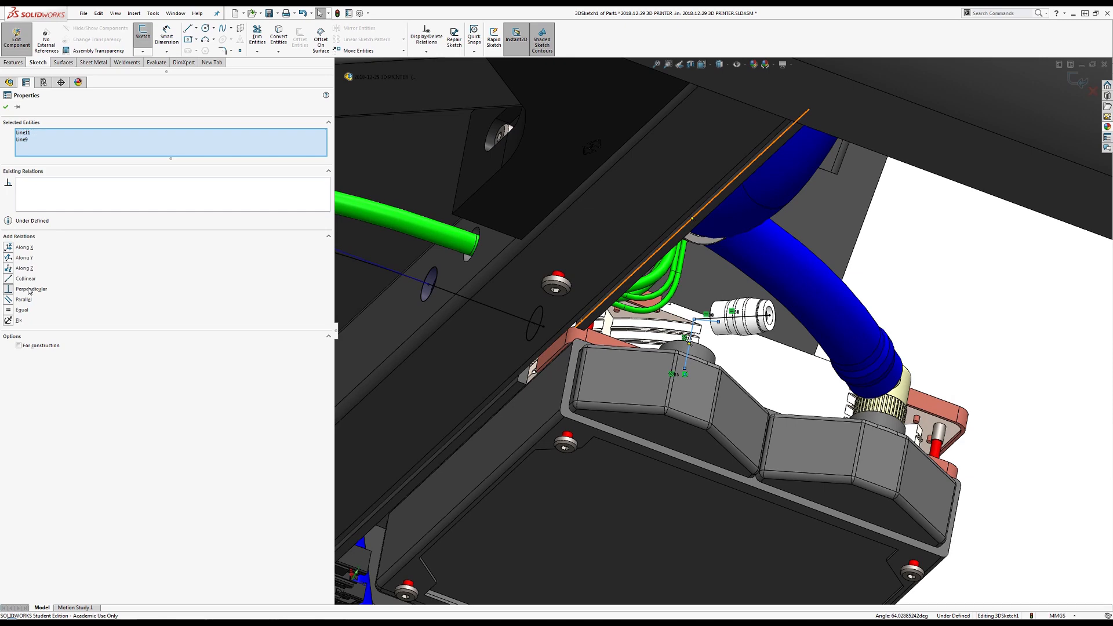
key(Escape)
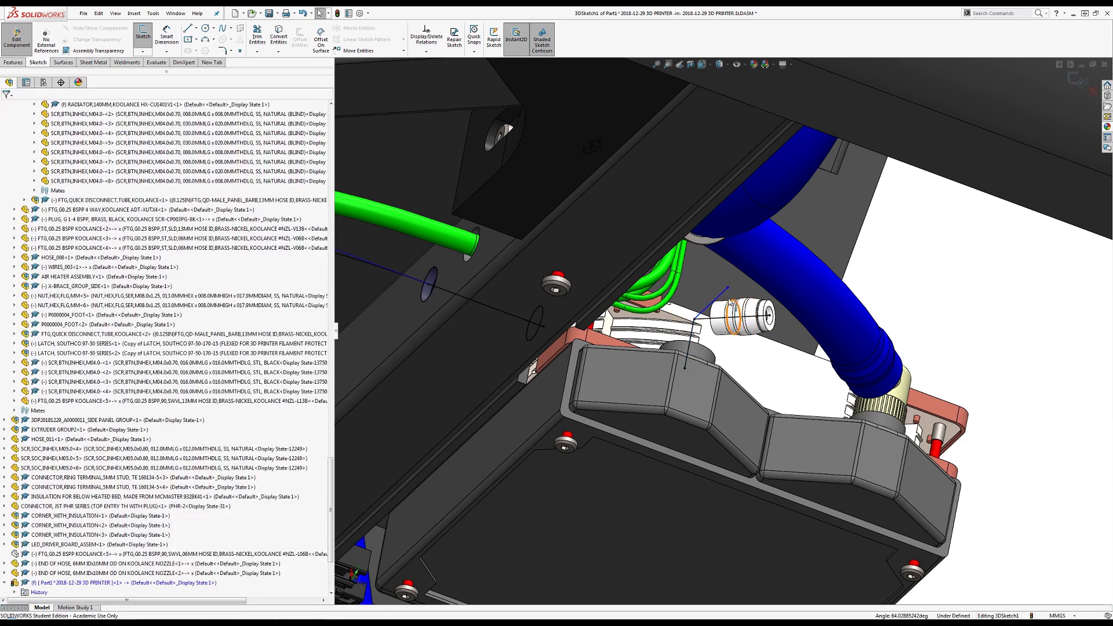
Swing the perpendicular line's free end around the corner, away from the nozzle and toward the bottom cross bar
mouse_move(729, 288)
mouse_down()
mouse_move(714, 313)
mouse_move(616, 347)
mouse_move(632, 362)
mouse_up()
mouse_move(632, 362)
middle_down()
mouse_move(617, 295)
mouse_move(642, 388)
middle_up()
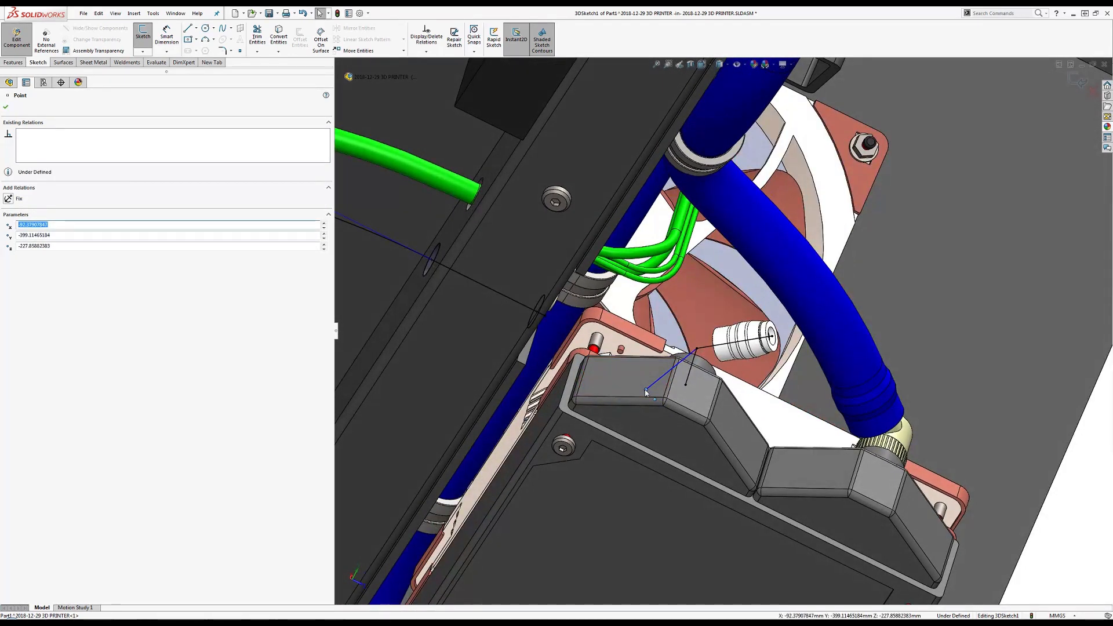
drag(645, 392, 659, 322)
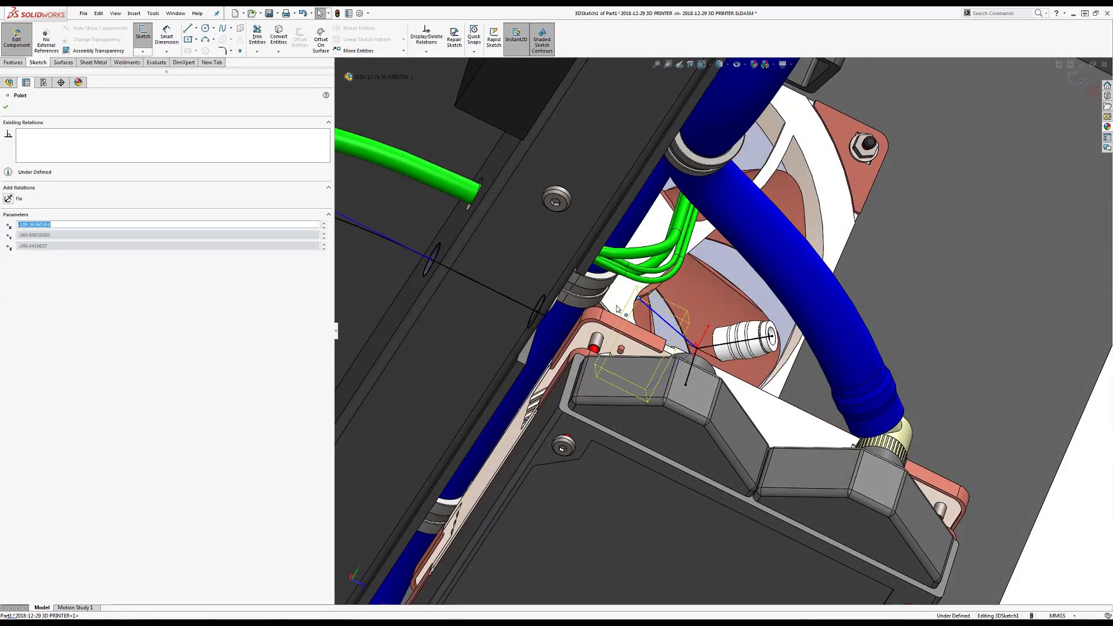
mouse_move(659, 323)
middle_down()
mouse_move(543, 299)
mouse_move(538, 261)
mouse_move(527, 321)
mouse_move(560, 298)
middle_up()
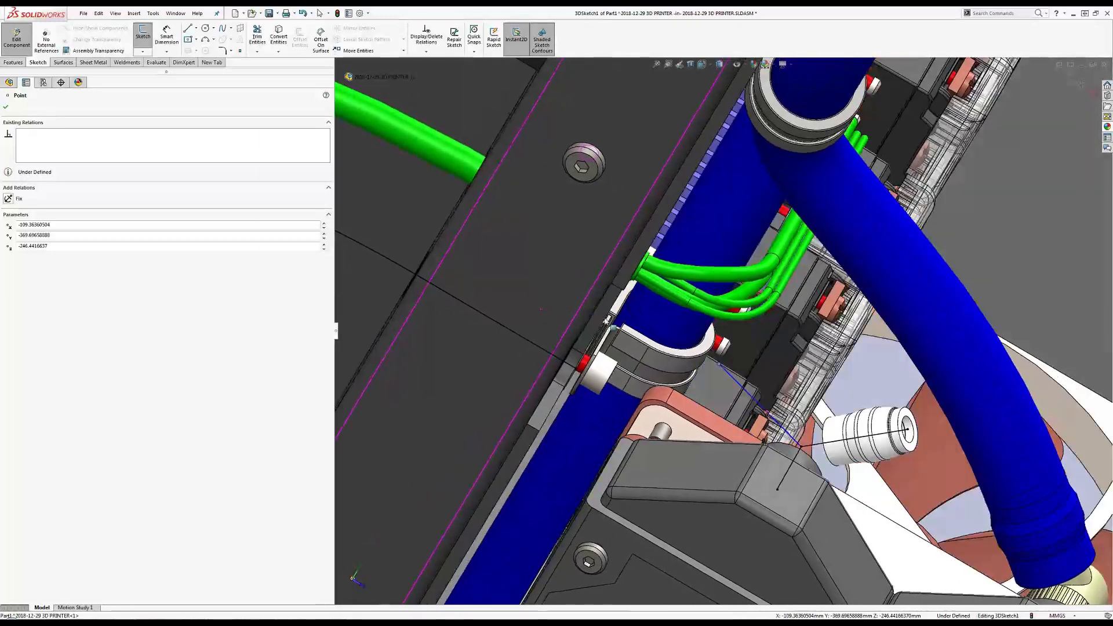
Reposition the free end of the perpendicular corner line near the hose clamp and make the line parallel to the radiator cover's ridge edge
middle_drag(697, 363, 716, 344)
drag(716, 344, 694, 371)
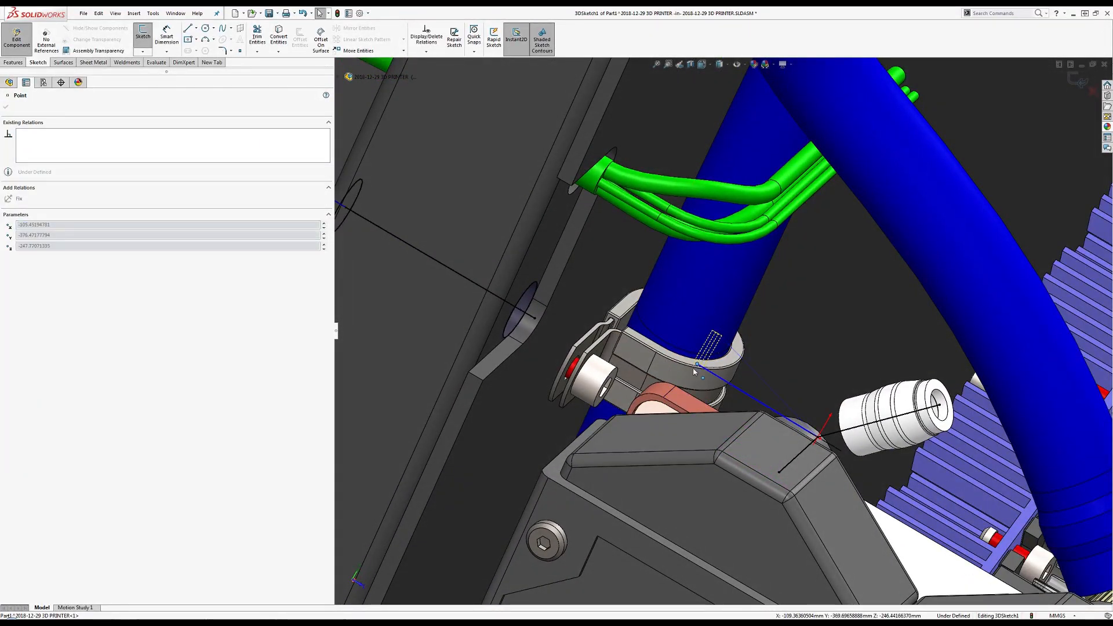
middle_drag(691, 378, 800, 358)
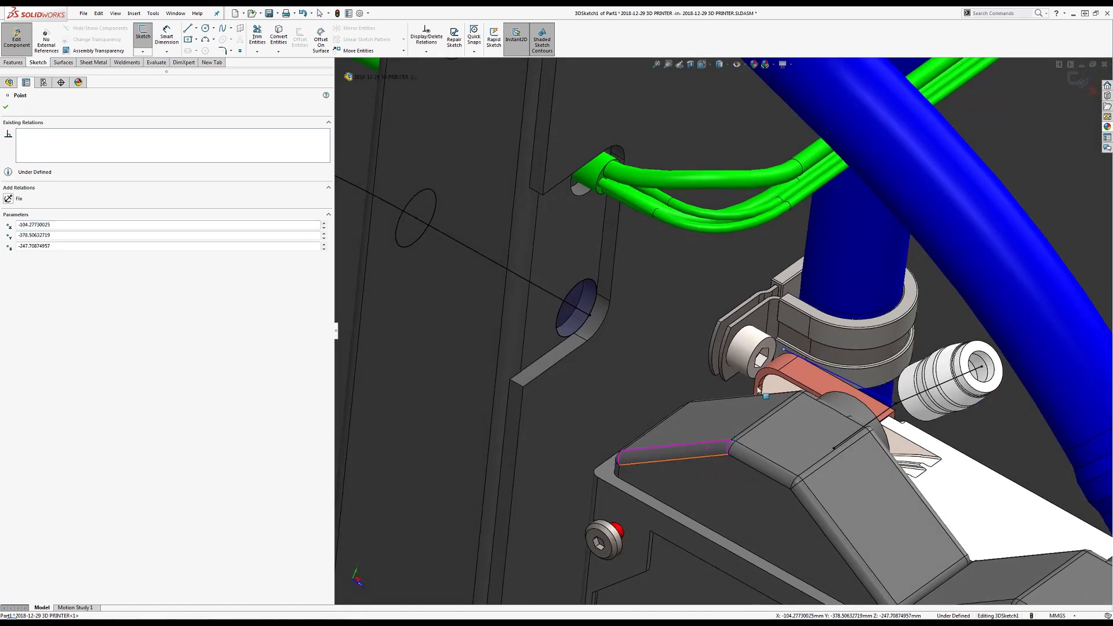
click(799, 359)
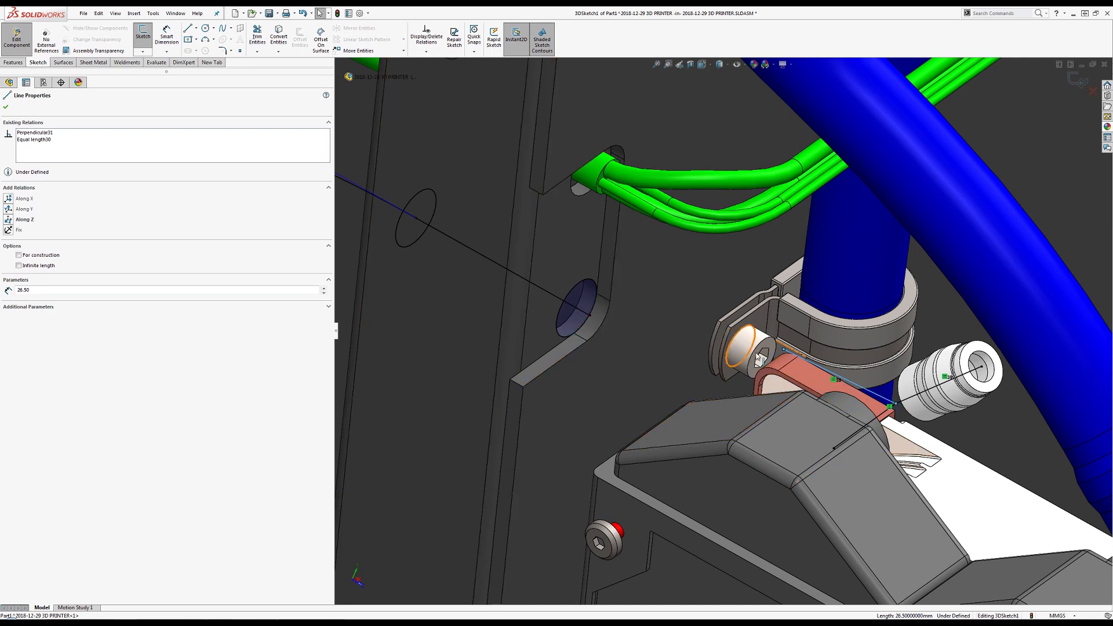
ctrl+click(752, 452)
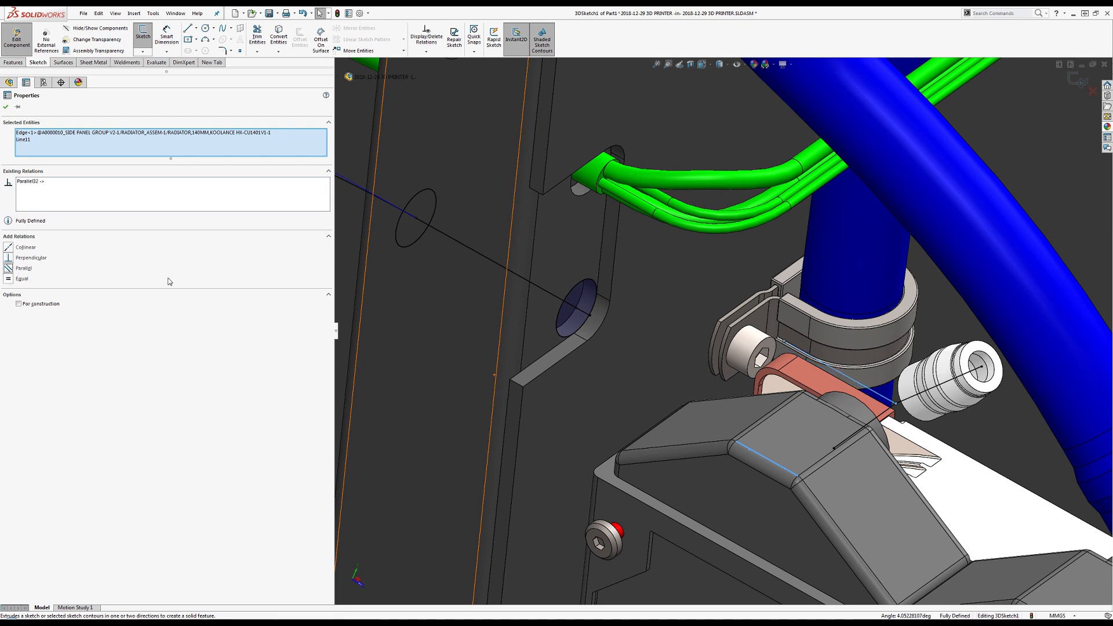
key(Escape)
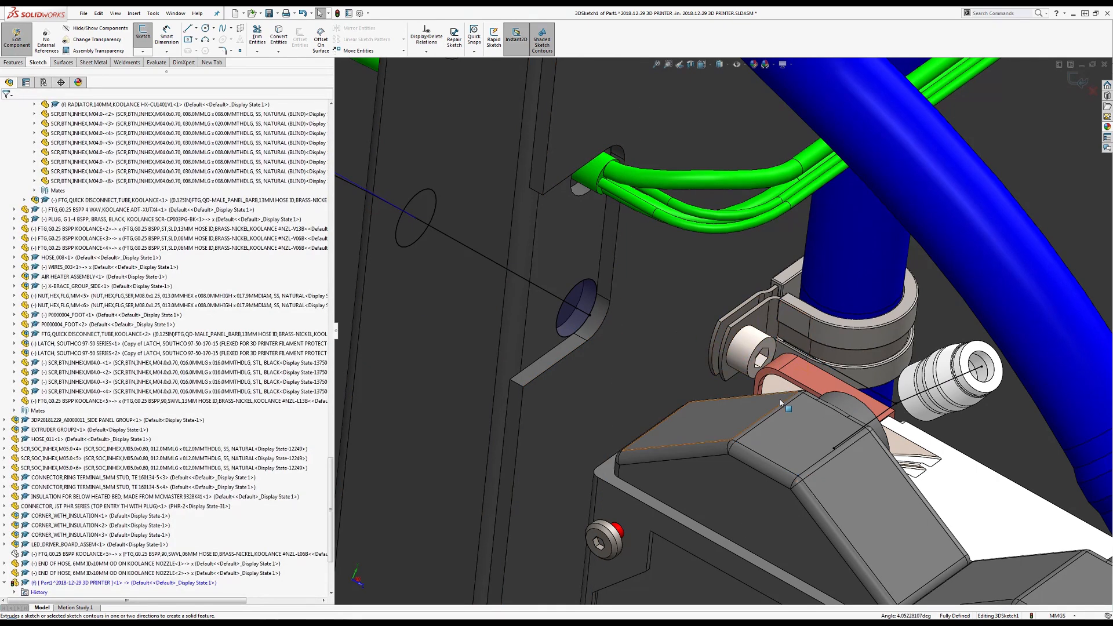
Draw a spline from the bottom cross bar's hole to the radiator line's free end, tangent to that line
mouse_move(781, 402)
middle_down()
mouse_move(776, 374)
mouse_move(785, 376)
middle_up()
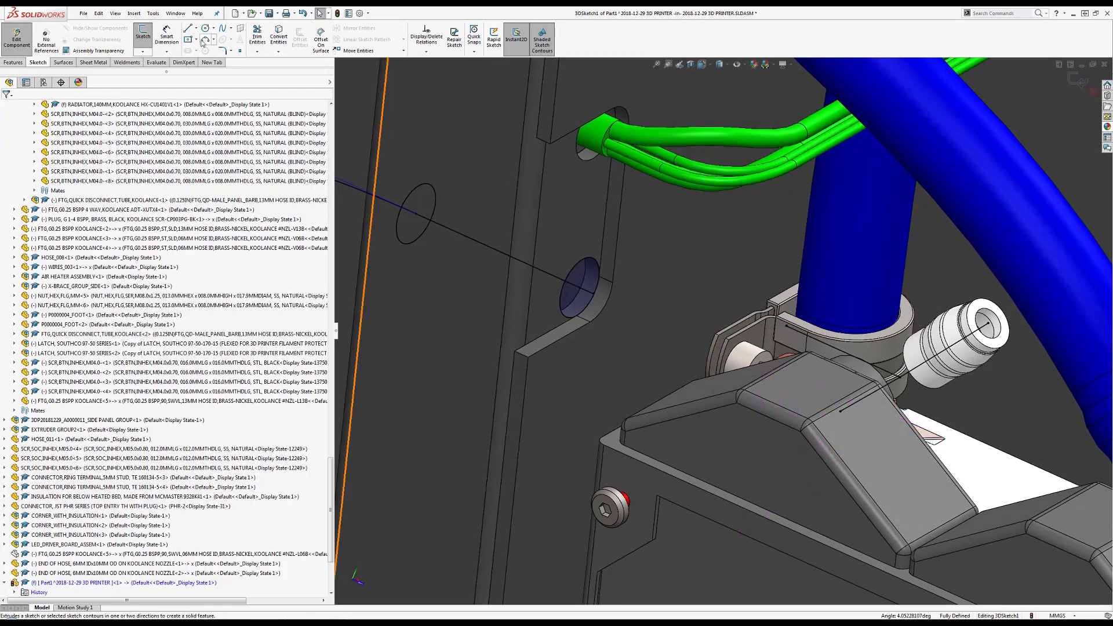
click(223, 28)
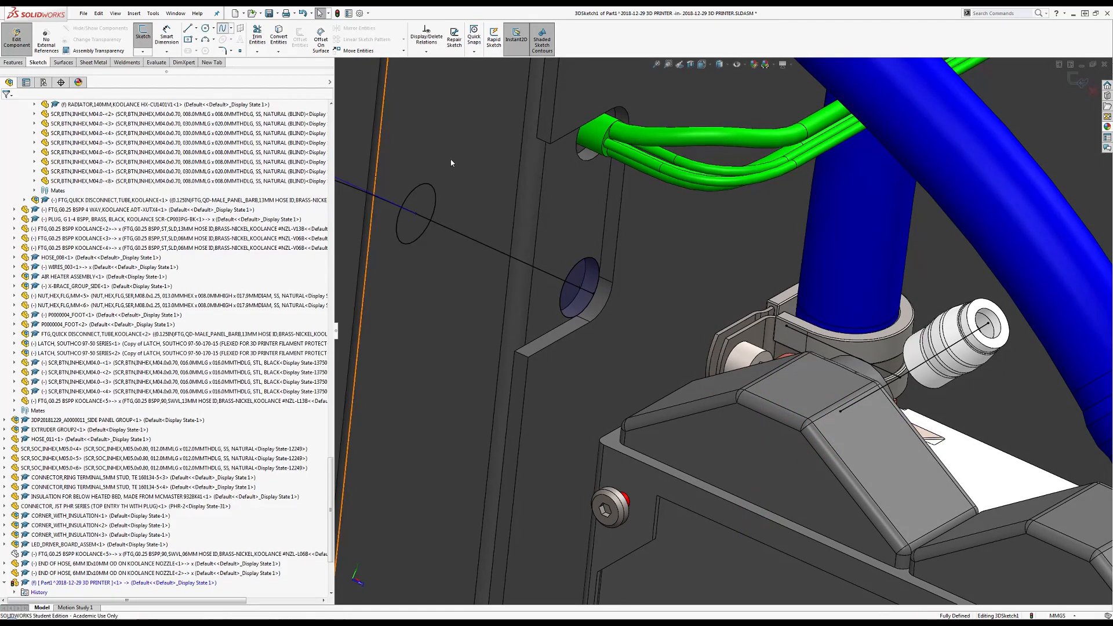
click(594, 295)
middle_drag(597, 298, 616, 360)
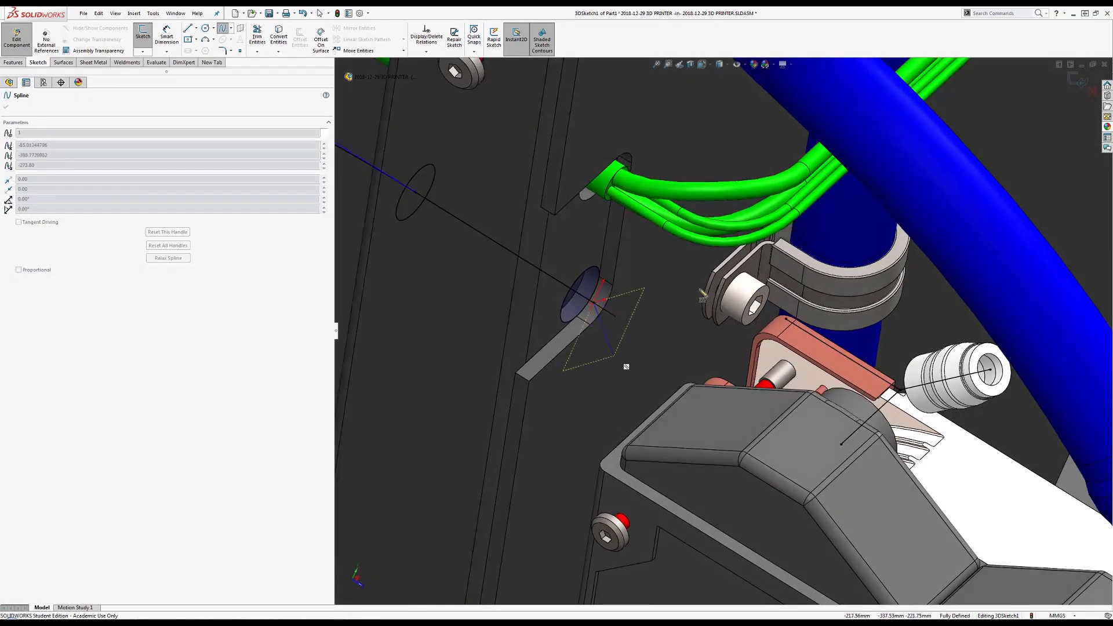
double_click(787, 320)
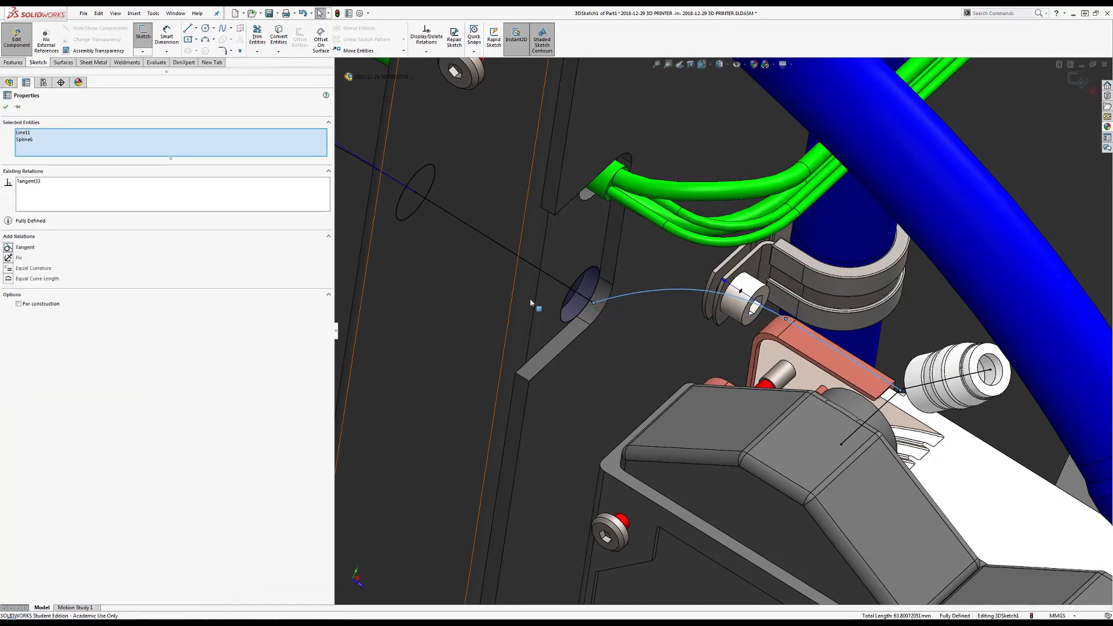
Make the new spline tangent to the short line in the bottom cross bar's hole
click(586, 300)
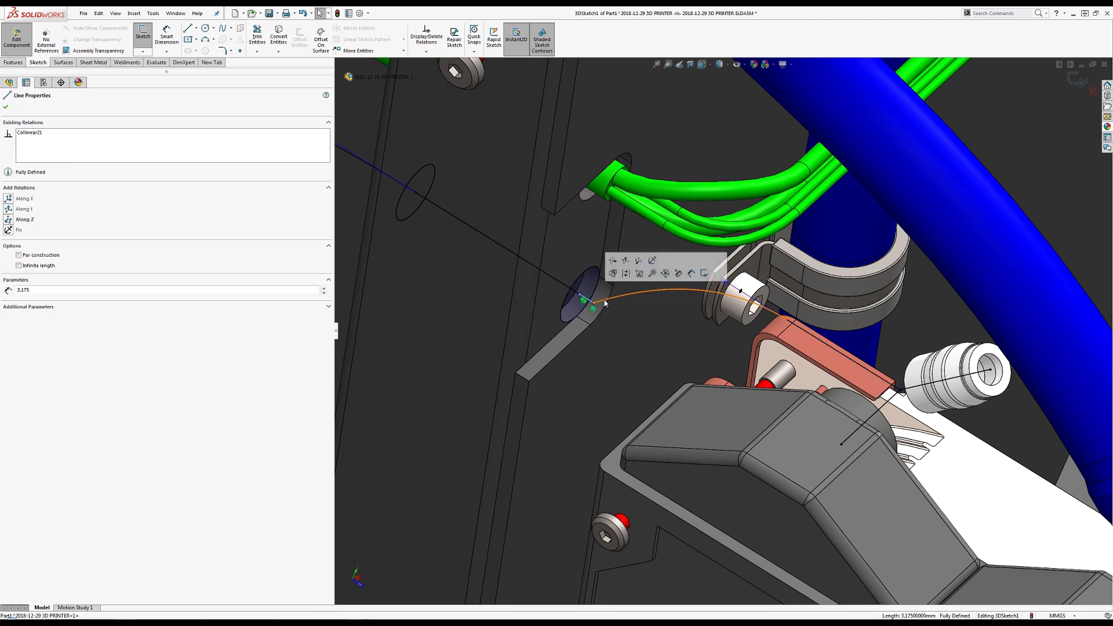
ctrl+click(605, 299)
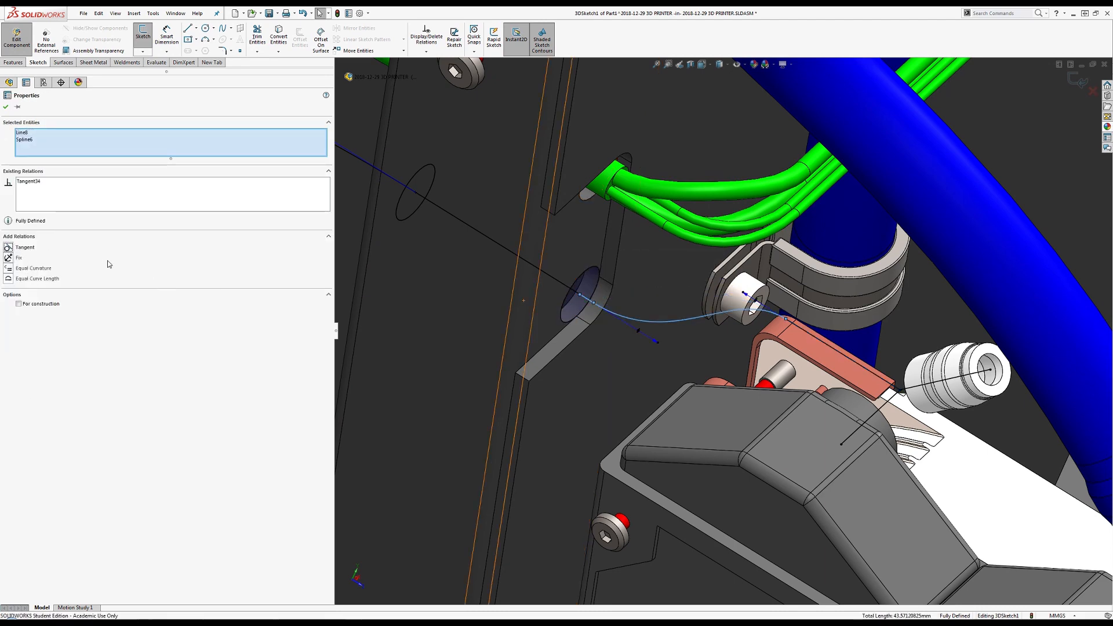
mouse_move(705, 349)
middle_down()
mouse_move(689, 392)
mouse_move(703, 353)
middle_up()
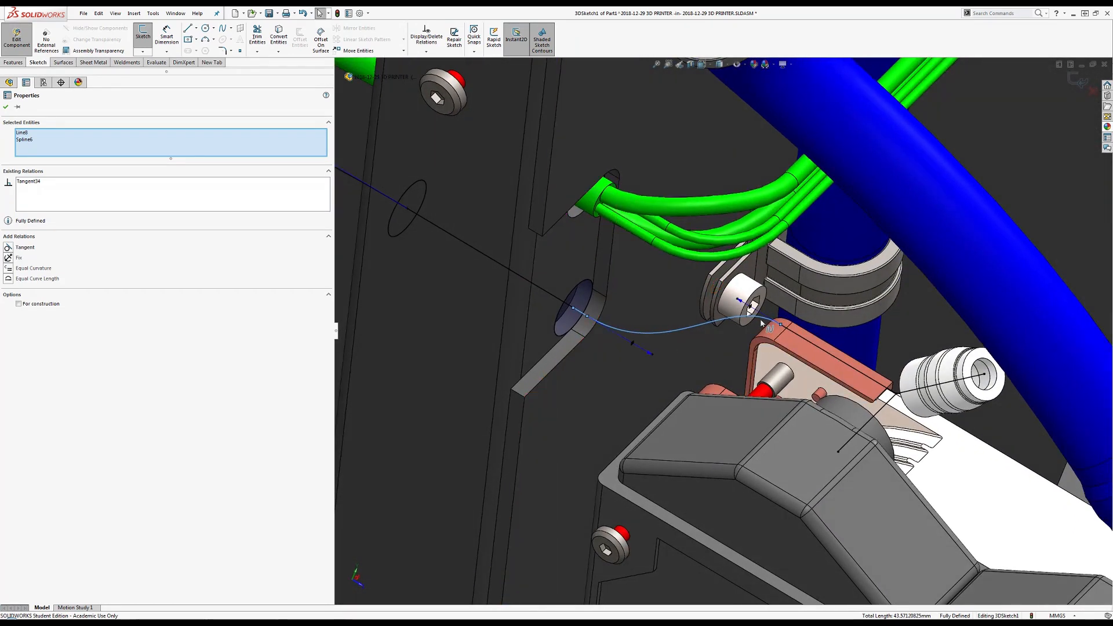
scroll(709, 320, down, 3)
key(Escape)
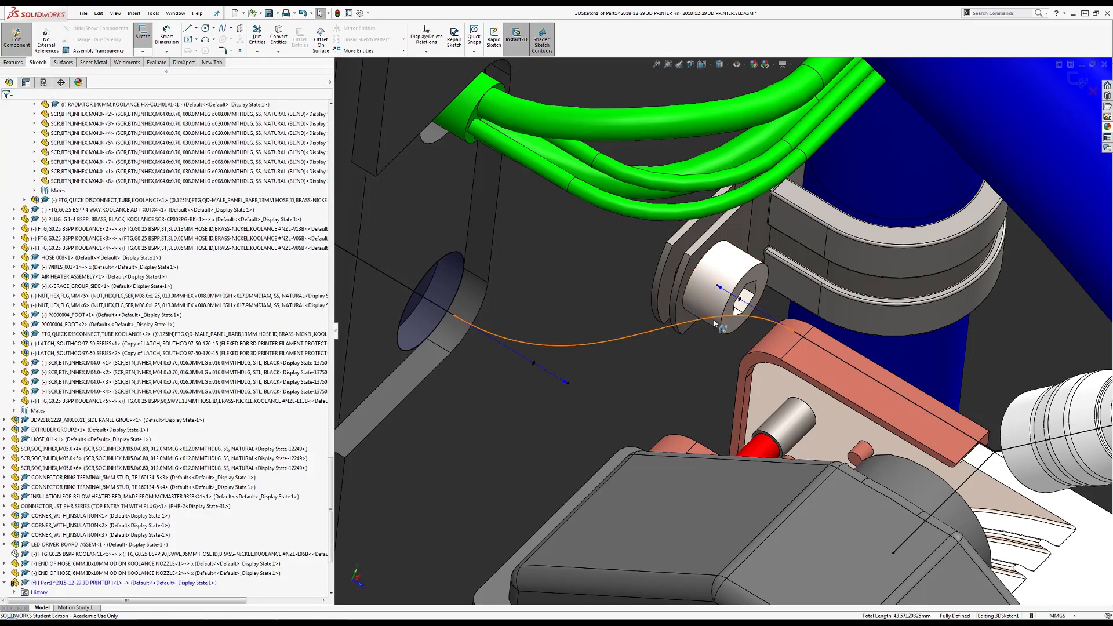
Select every entity in the hose sketch and convert them all to construction geometry
scroll(722, 317, up, 8)
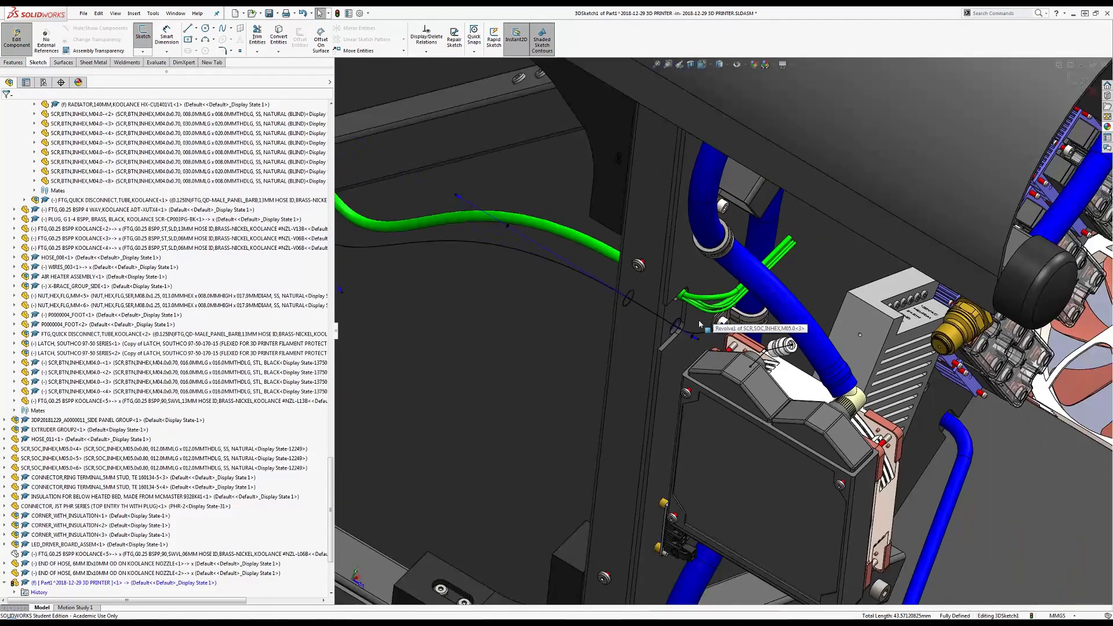
mouse_move(698, 320)
middle_down()
mouse_move(689, 356)
mouse_move(656, 332)
middle_up()
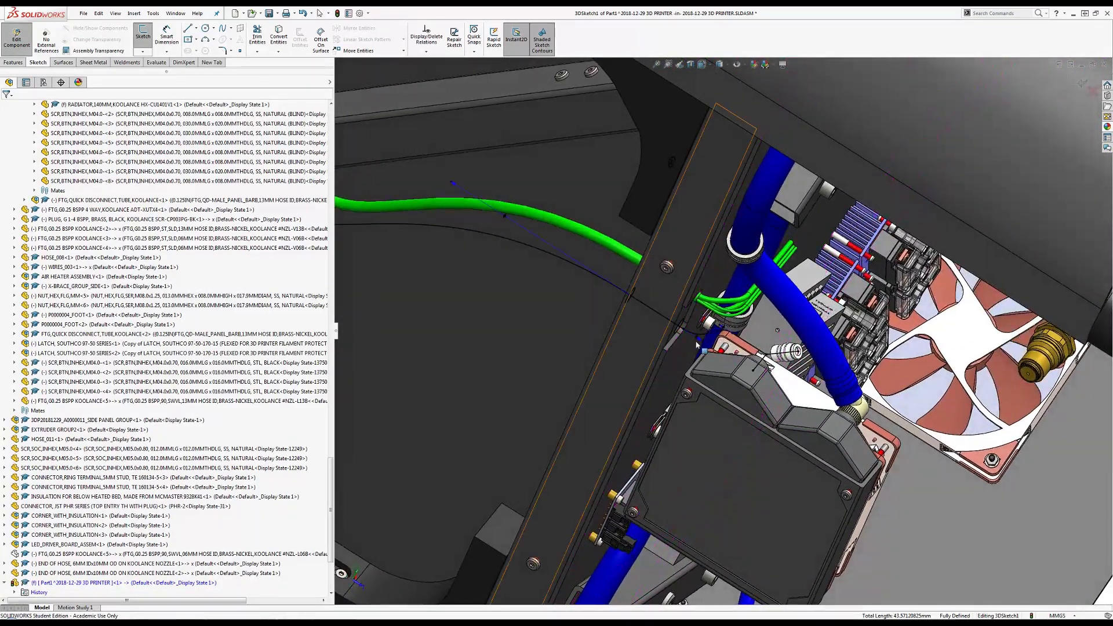
click(655, 333)
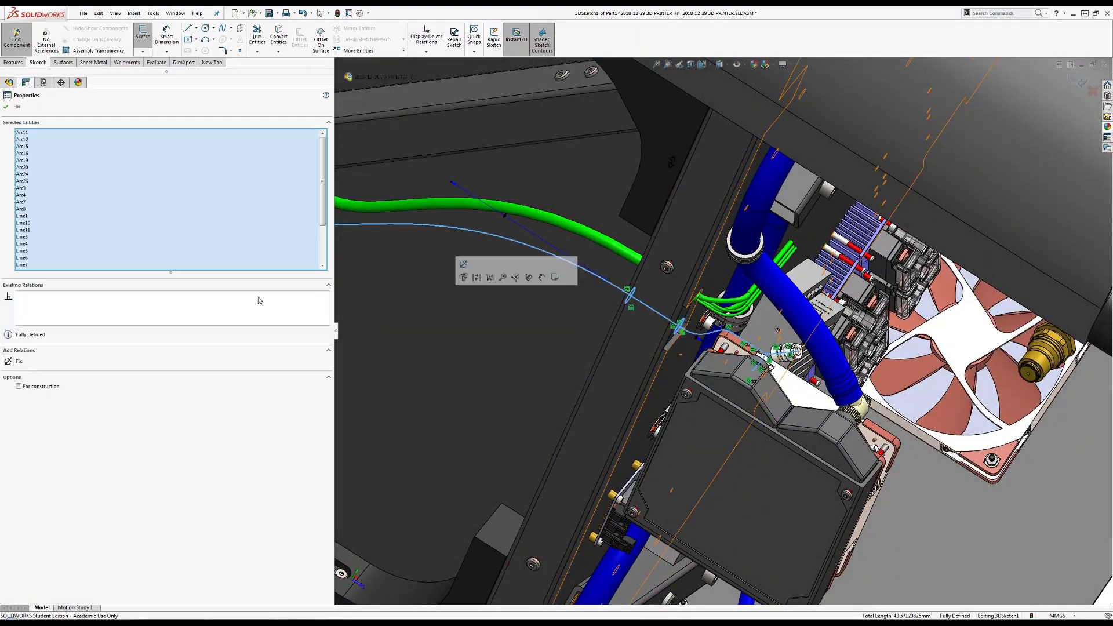
click(19, 386)
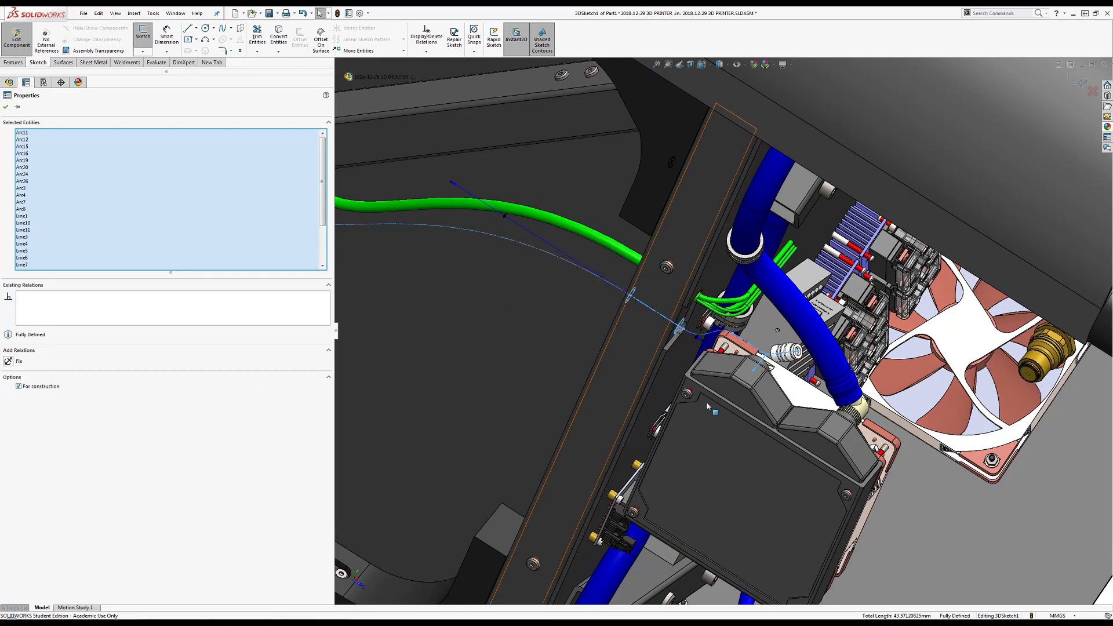
key(Escape)
scroll(753, 349, down, 2)
mouse_move(754, 350)
middle_down()
mouse_move(722, 359)
mouse_move(695, 328)
middle_up()
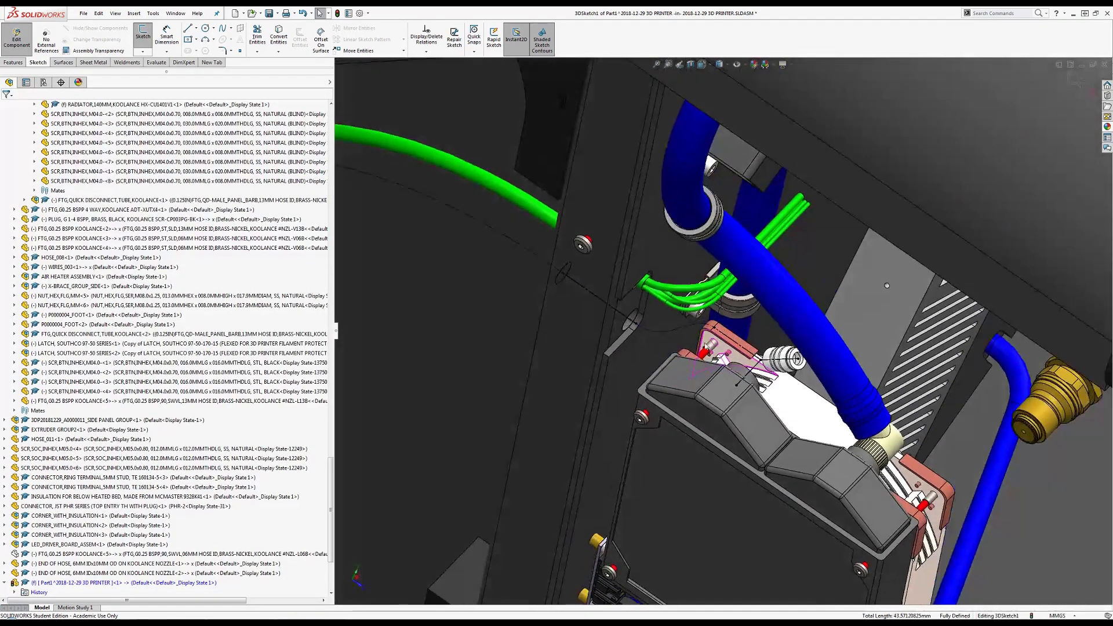
click(696, 328)
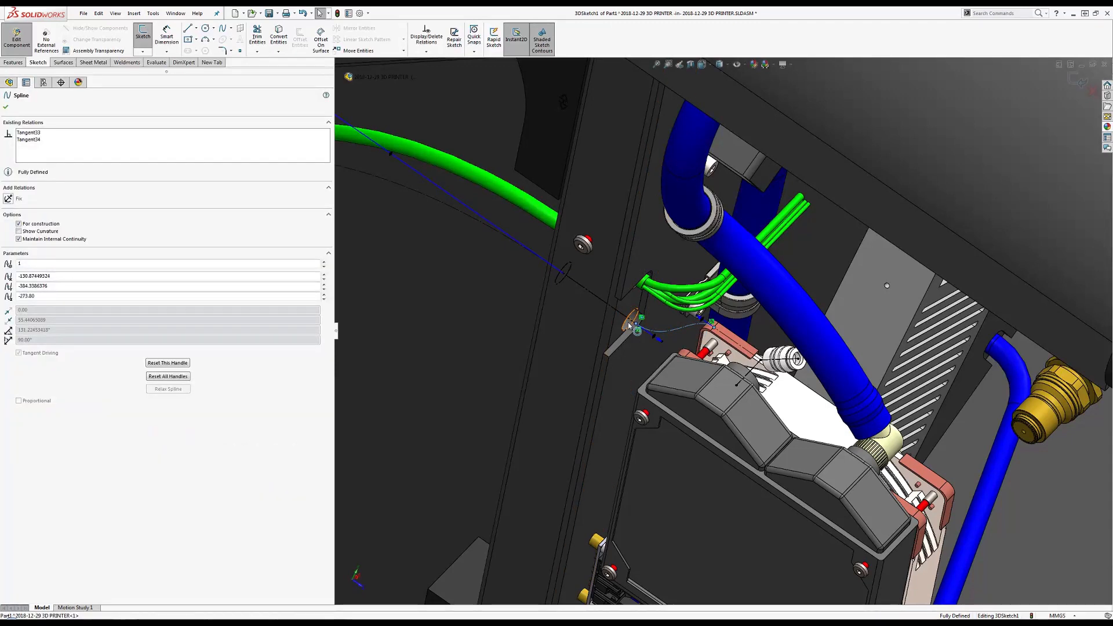
click(635, 326)
ctrl+click(637, 326)
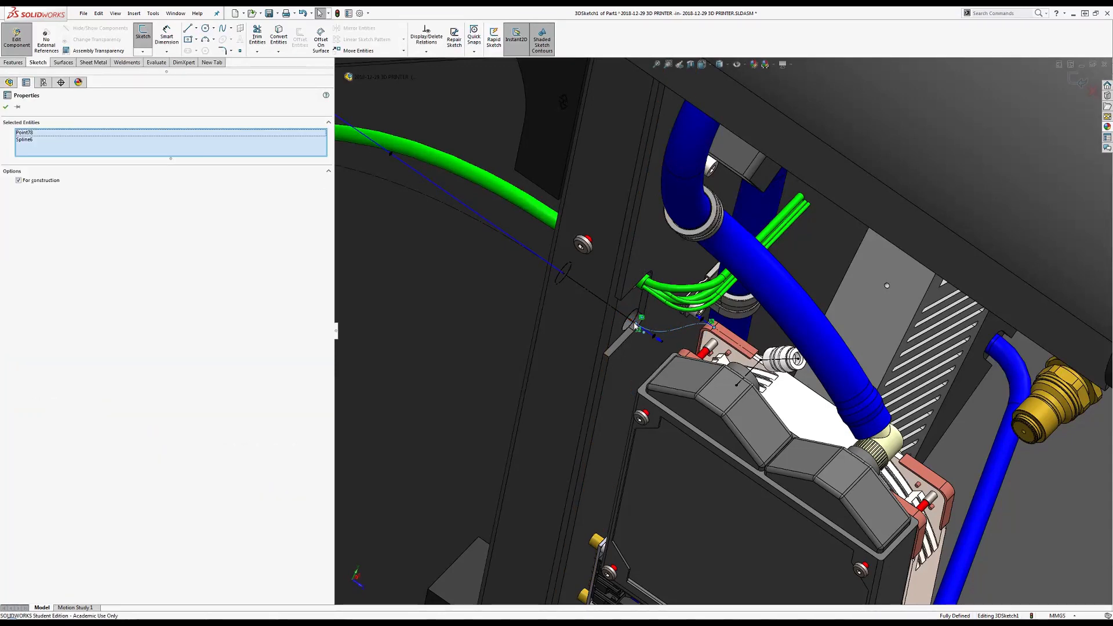
ctrl+click(636, 326)
scroll(636, 328, down, 3)
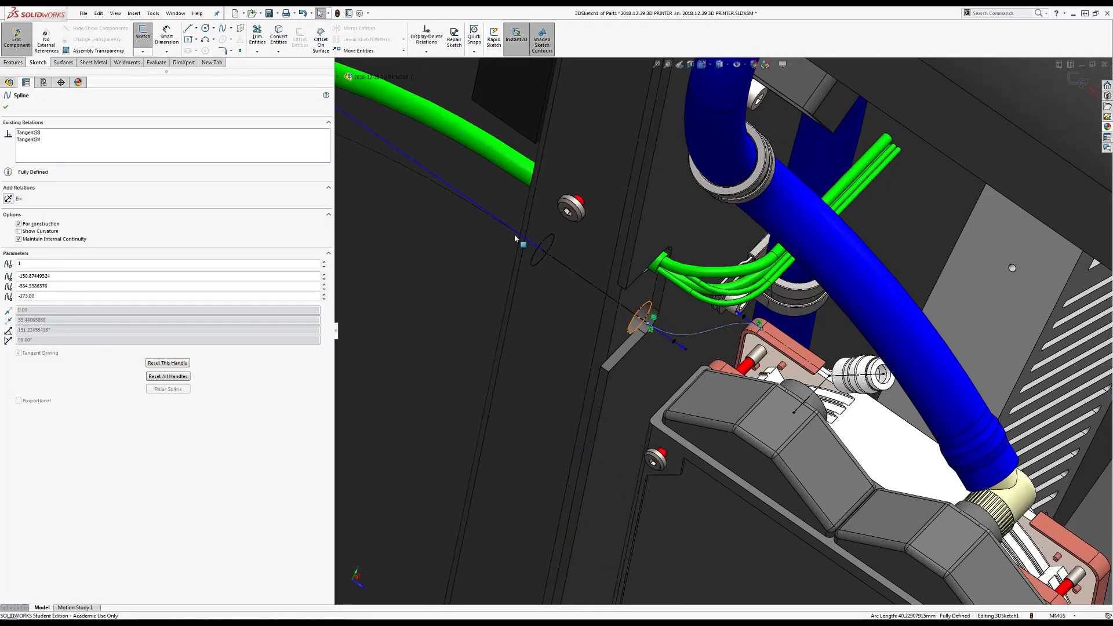
key(Escape)
Select the radiator-end spline, both lines through the bottom cross bar's holes, and the spline leading to the next cross bar
click(674, 336)
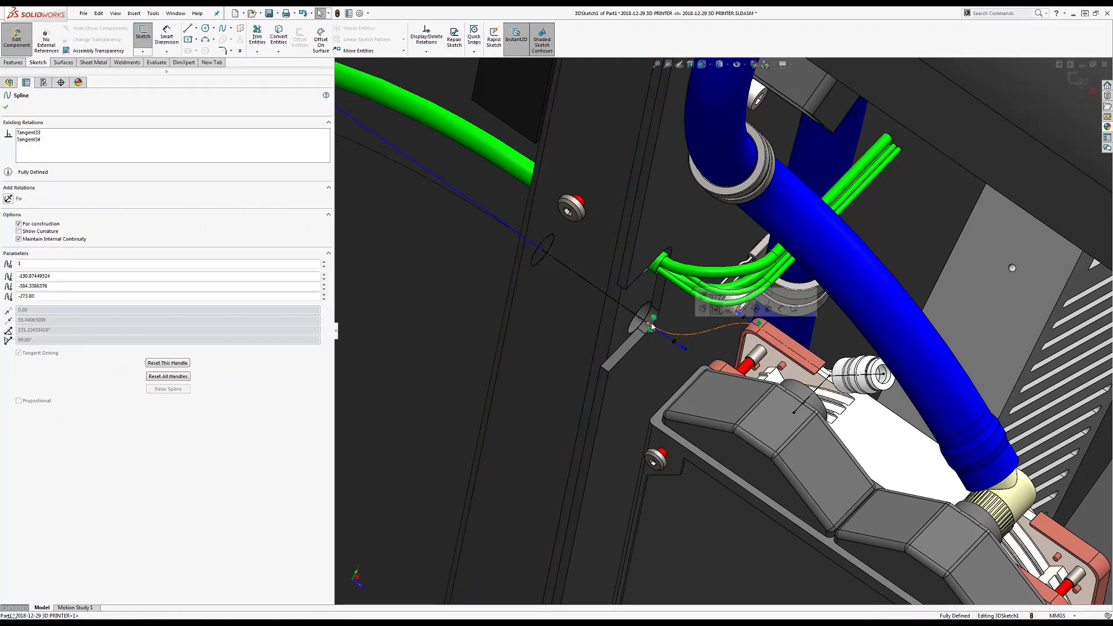
scroll(661, 333, down, 4)
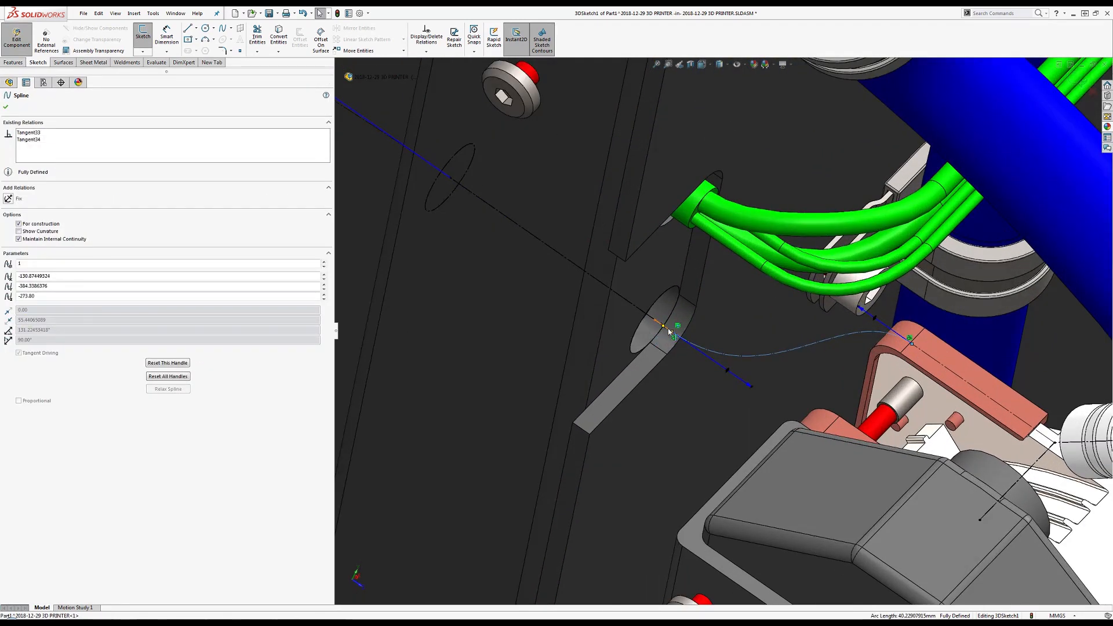
ctrl+click(653, 322)
ctrl+click(652, 321)
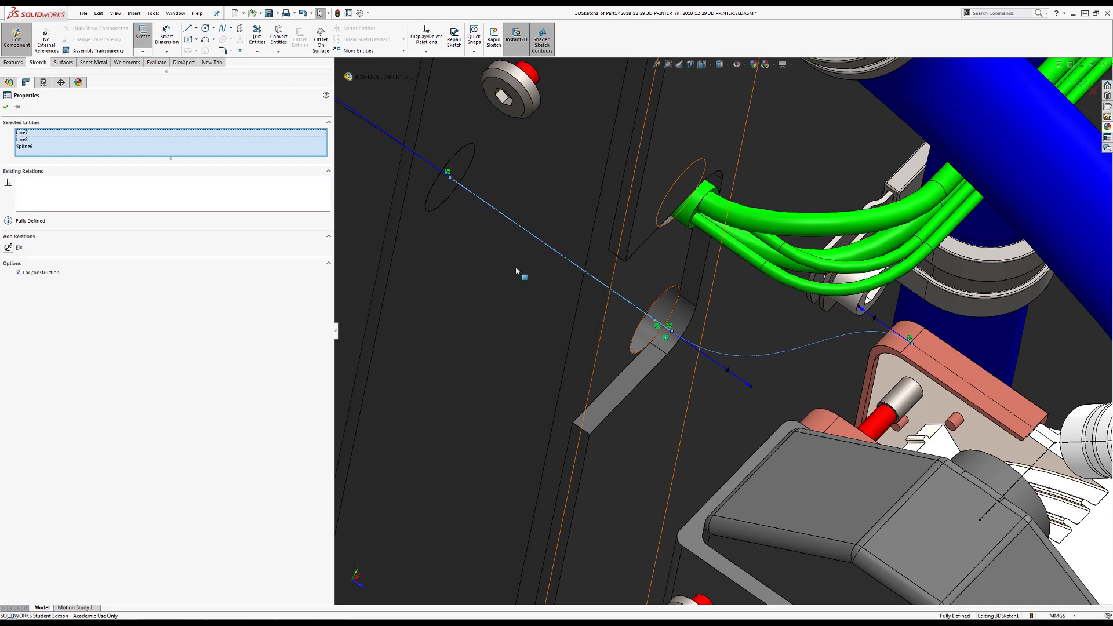
ctrl+click(439, 172)
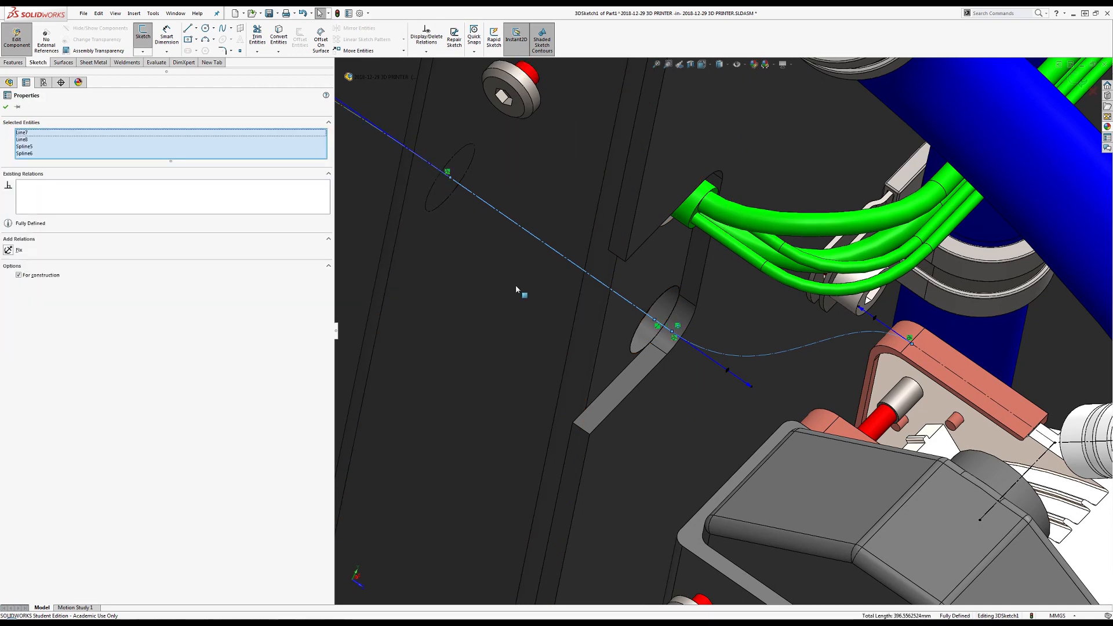
Add the hole lines of the next two cross bars and the splines leading away from each to the selection
scroll(517, 287, up, 5)
scroll(519, 291, up, 5)
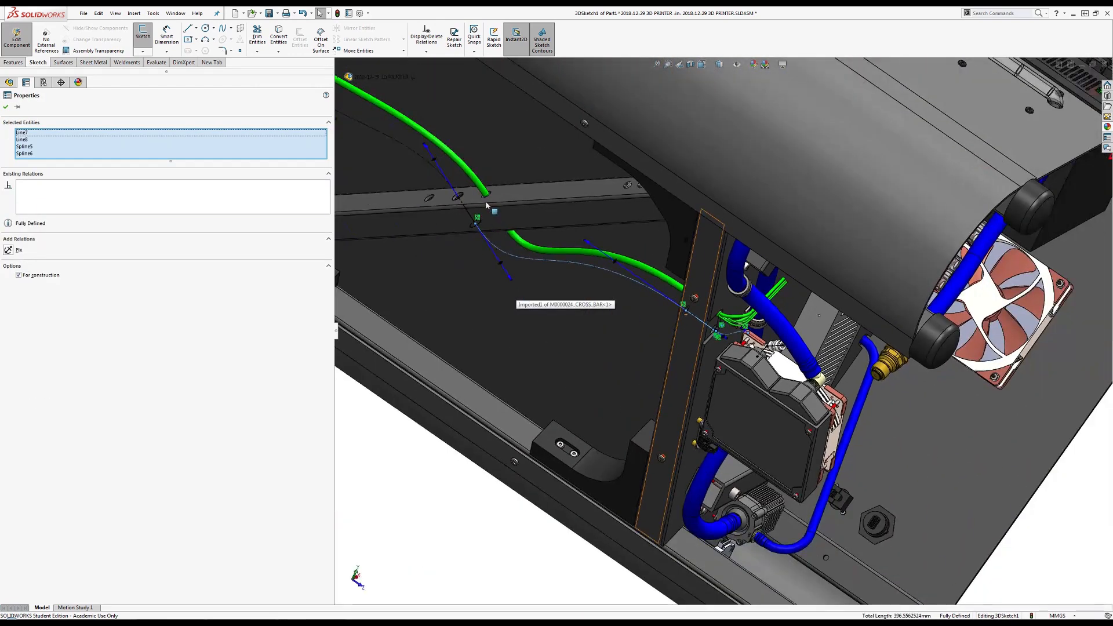
scroll(498, 233, down, 5)
ctrl+click(521, 247)
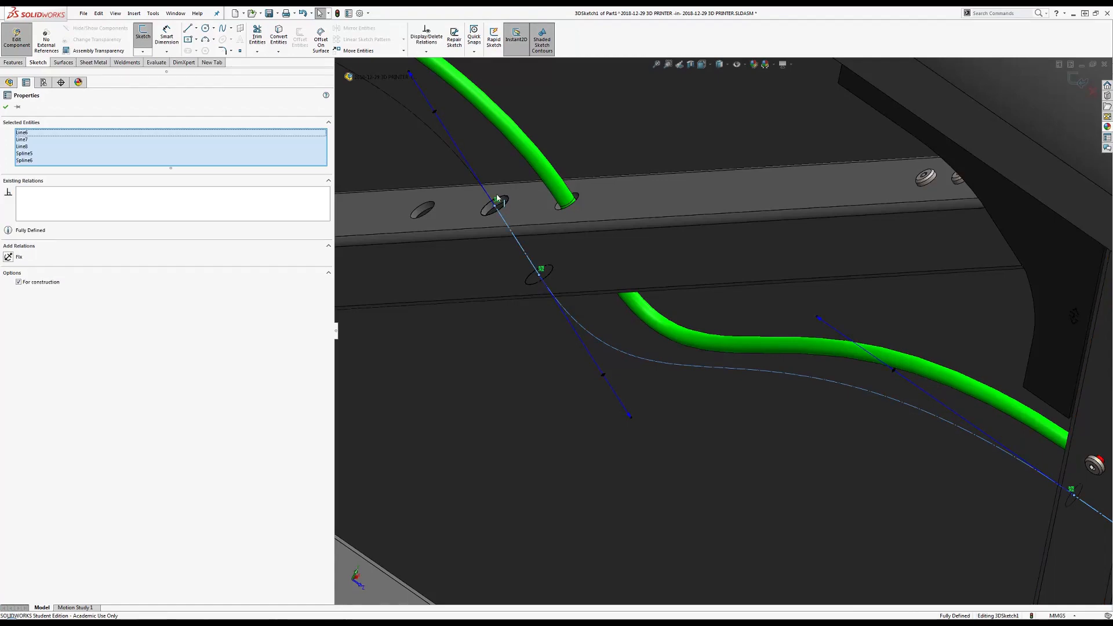
ctrl+click(487, 196)
scroll(487, 196, up, 5)
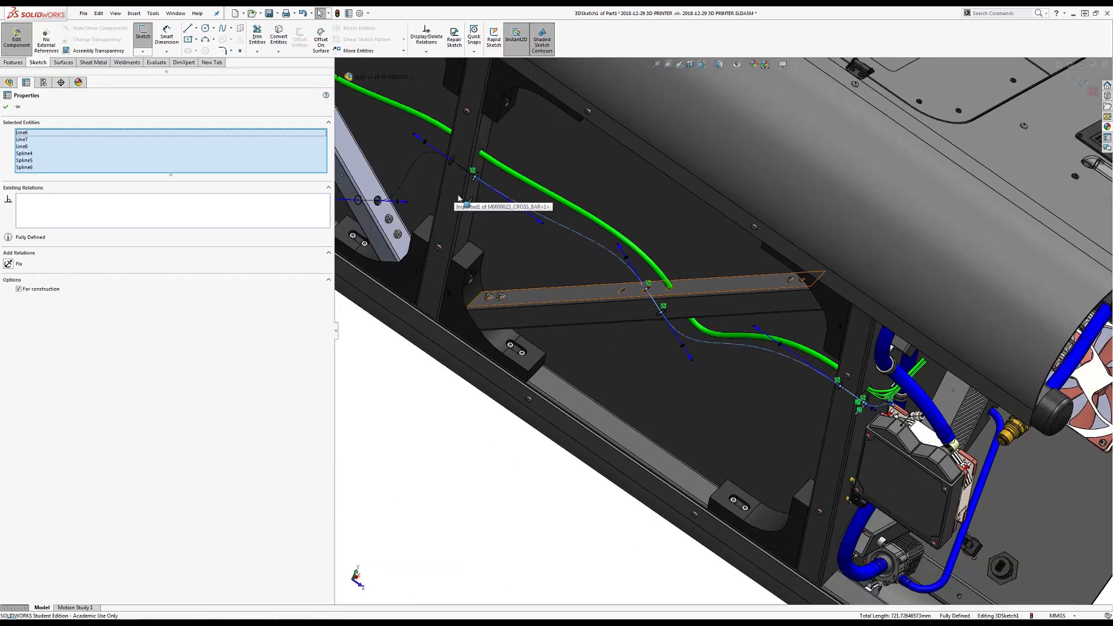
scroll(575, 233, down, 5)
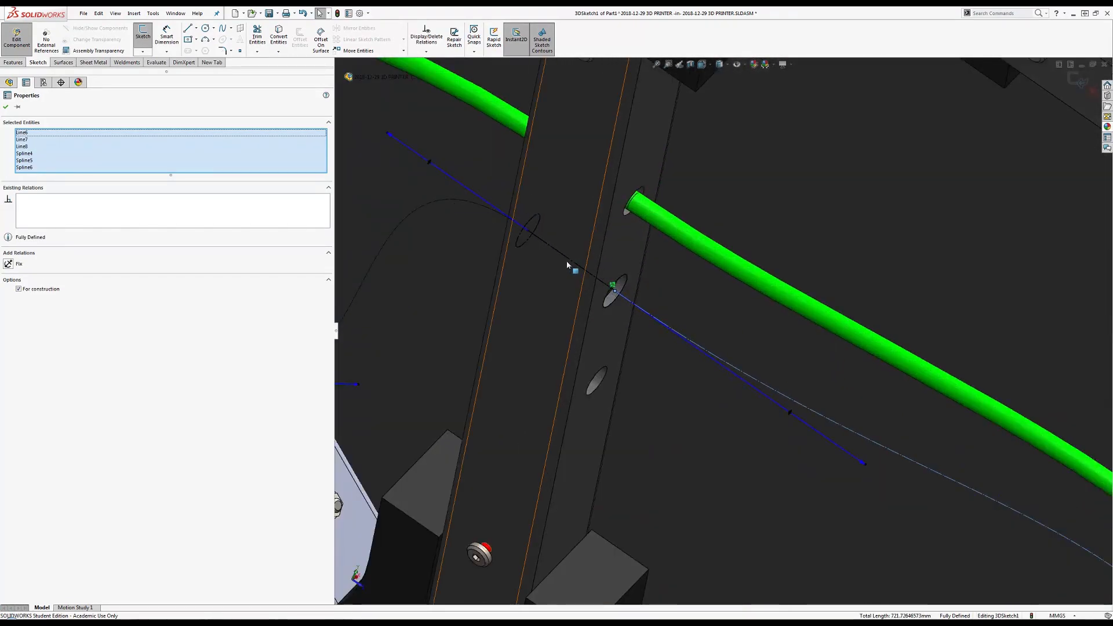
ctrl+click(532, 238)
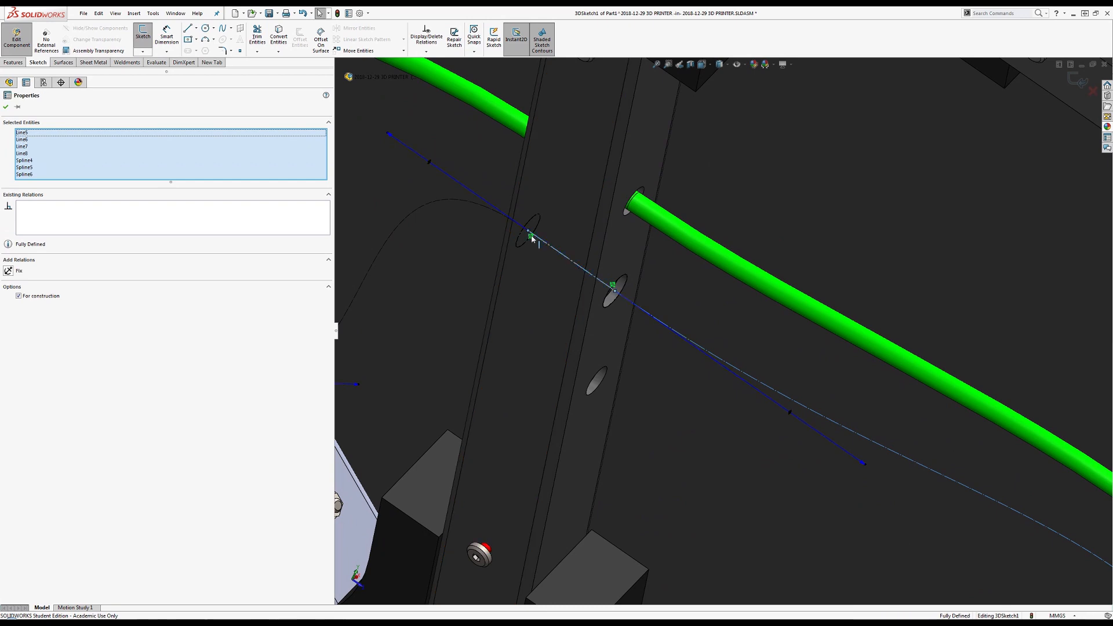
ctrl+click(489, 212)
Add the spline beside the diagonal brace, the line through the brace's holes, and the spline continuing toward the brass block to the selection
scroll(534, 288, up, 6)
scroll(536, 302, down, 4)
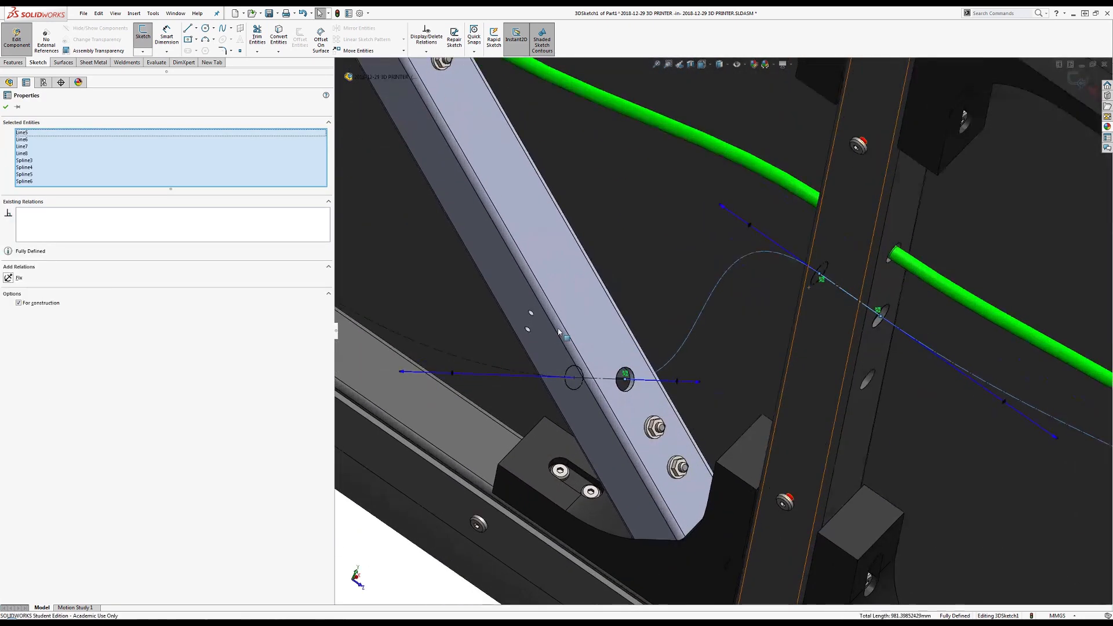
scroll(559, 332, down, 2)
ctrl+click(592, 390)
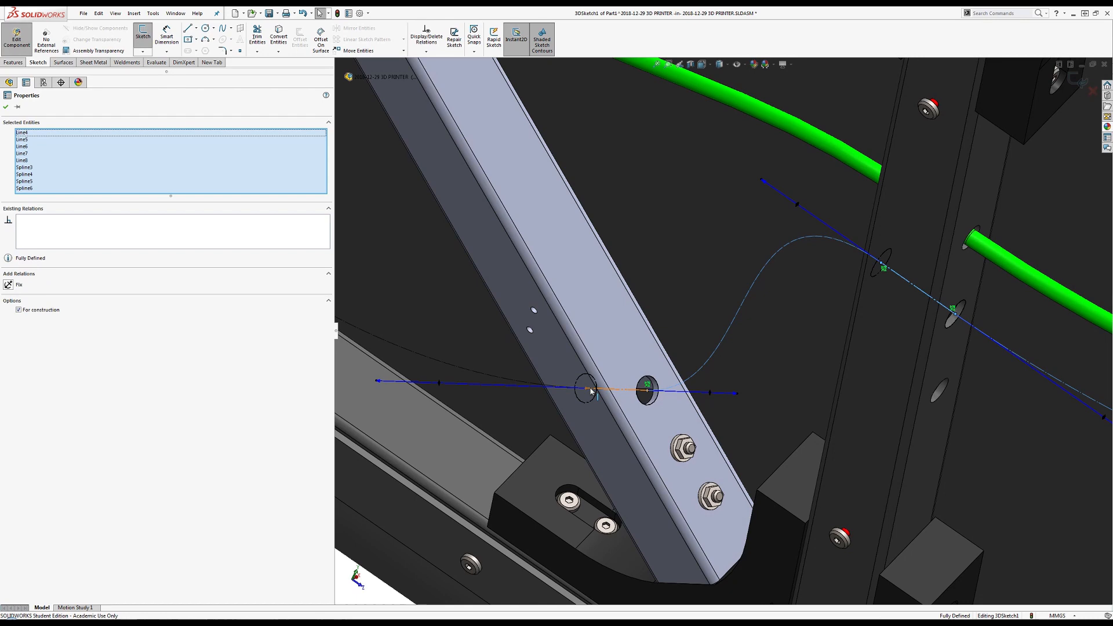
ctrl+click(527, 387)
Add the last hole line and the brass-block-end spline, convert the whole selection back to regular geometry, and exit the 3D sketch
scroll(527, 382, up, 5)
scroll(533, 232, down, 5)
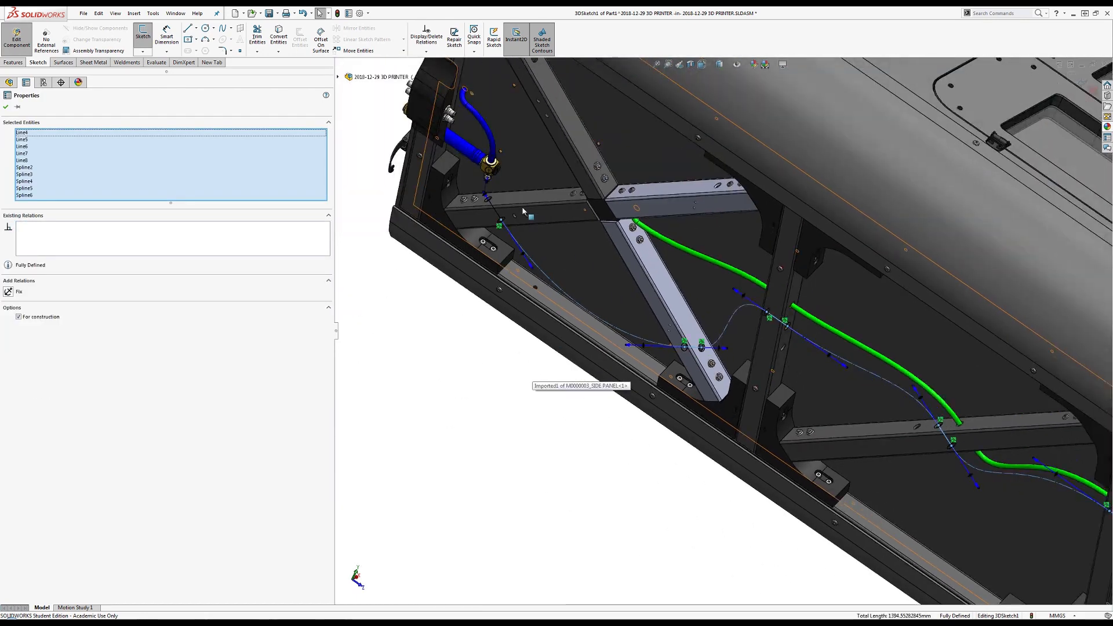
ctrl+click(549, 266)
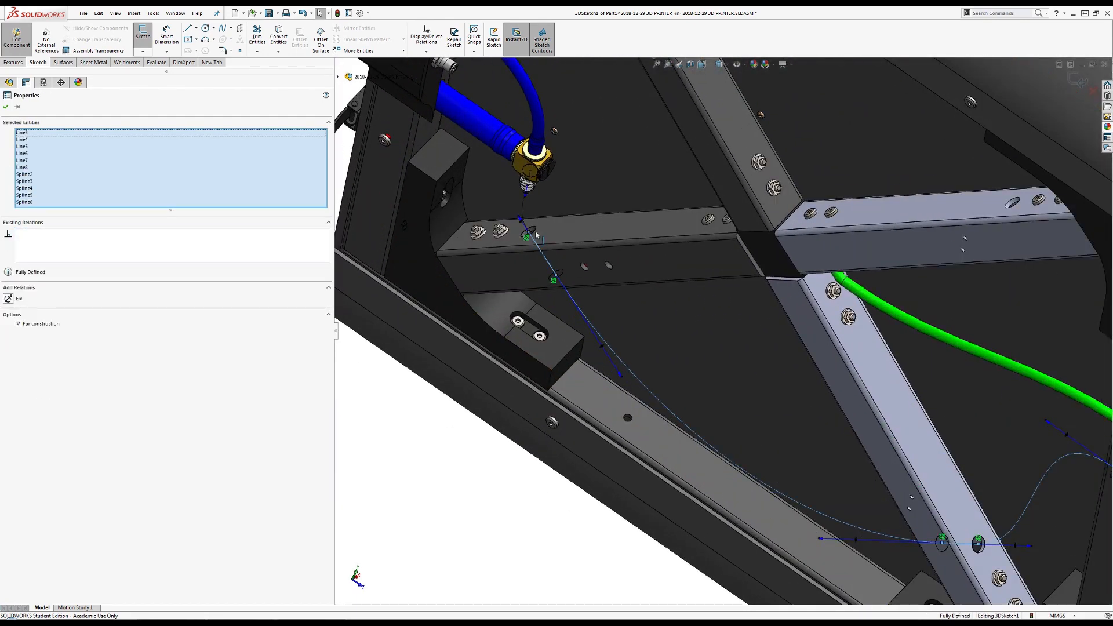
scroll(523, 217, down, 6)
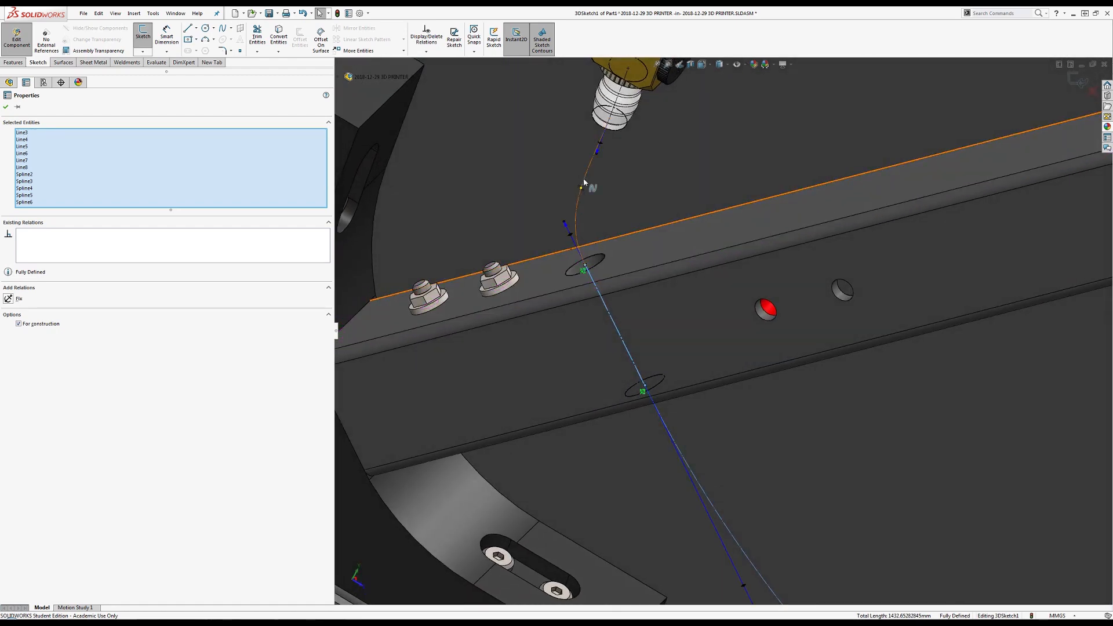
ctrl+click(584, 181)
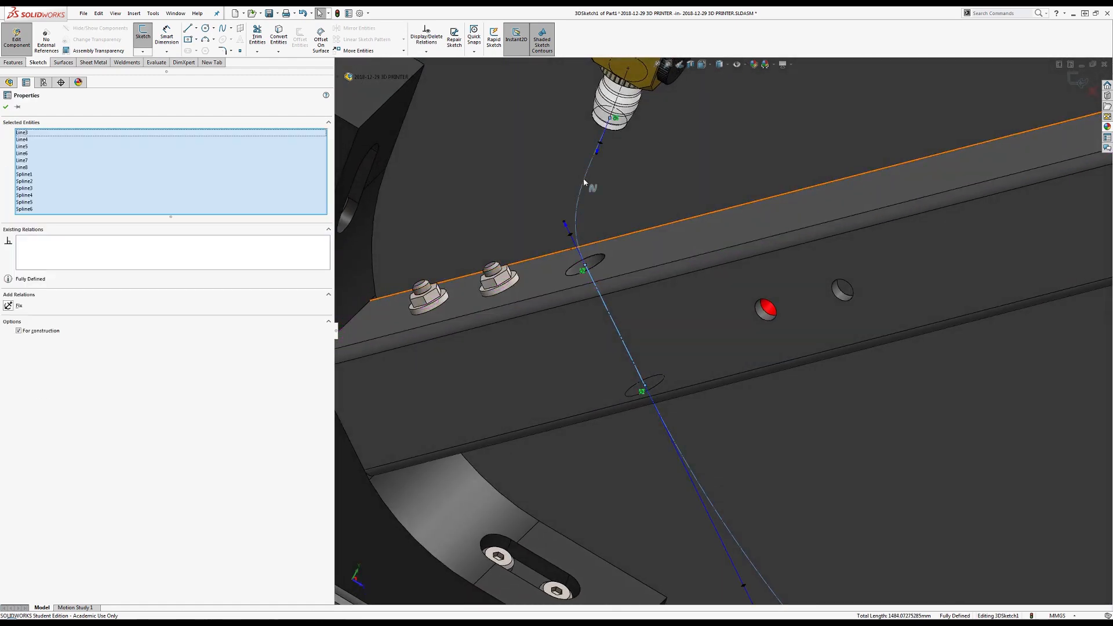
click(43, 334)
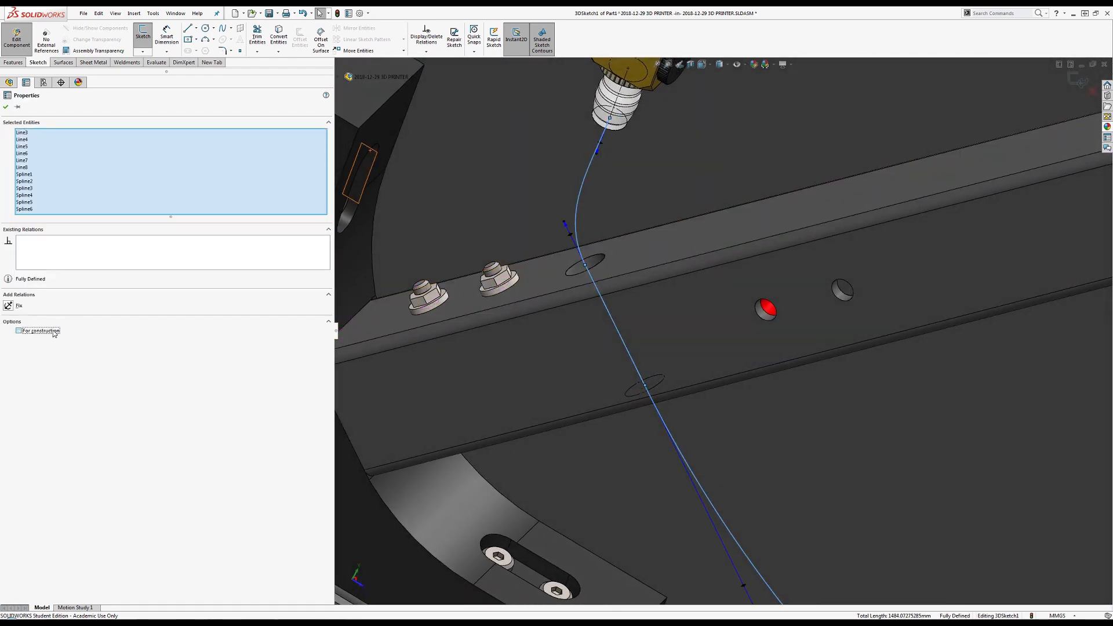
key(Escape)
middle_drag(637, 252, 686, 127)
click(153, 62)
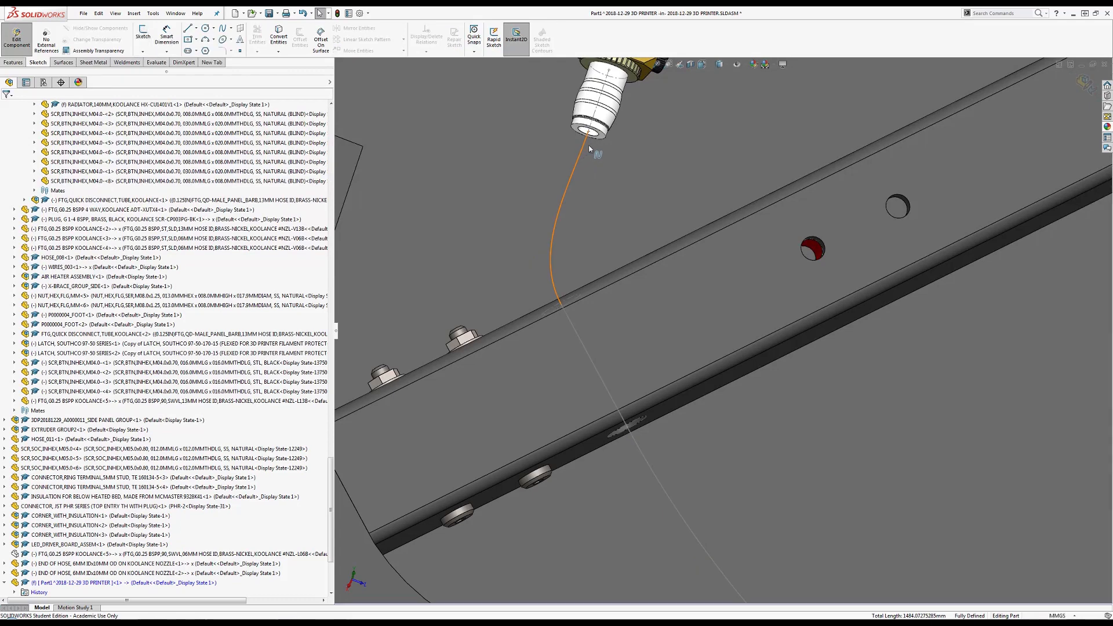
Sketch on the end face of the hose end at the brass block, converting its inner and outer circular edges, and close the sketch
scroll(597, 144, down, 5)
scroll(623, 146, down, 2)
click(664, 232)
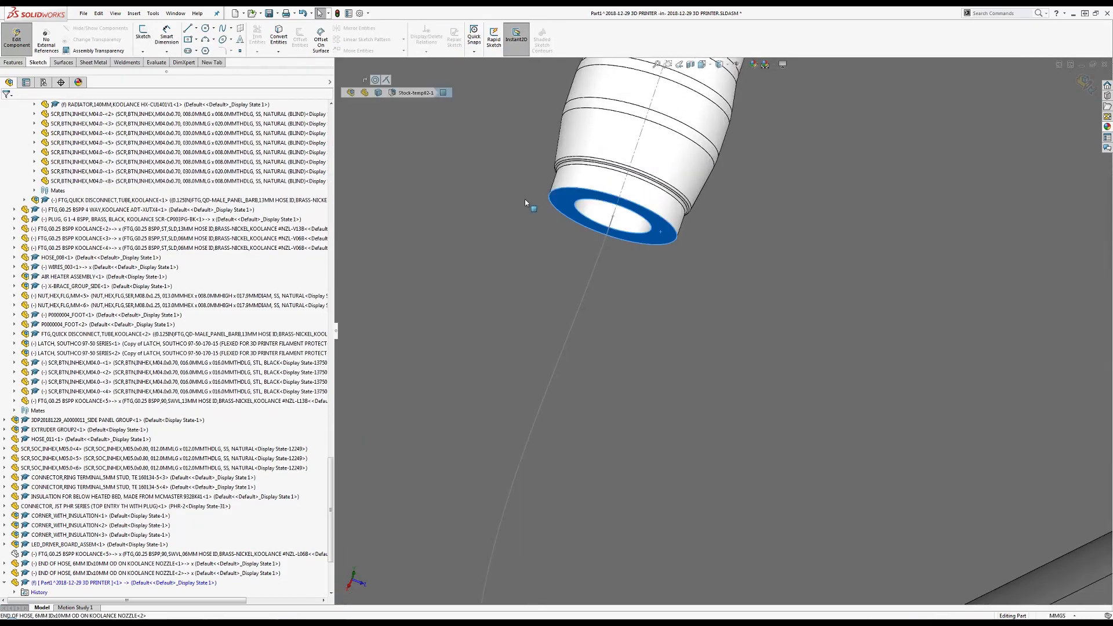
click(142, 34)
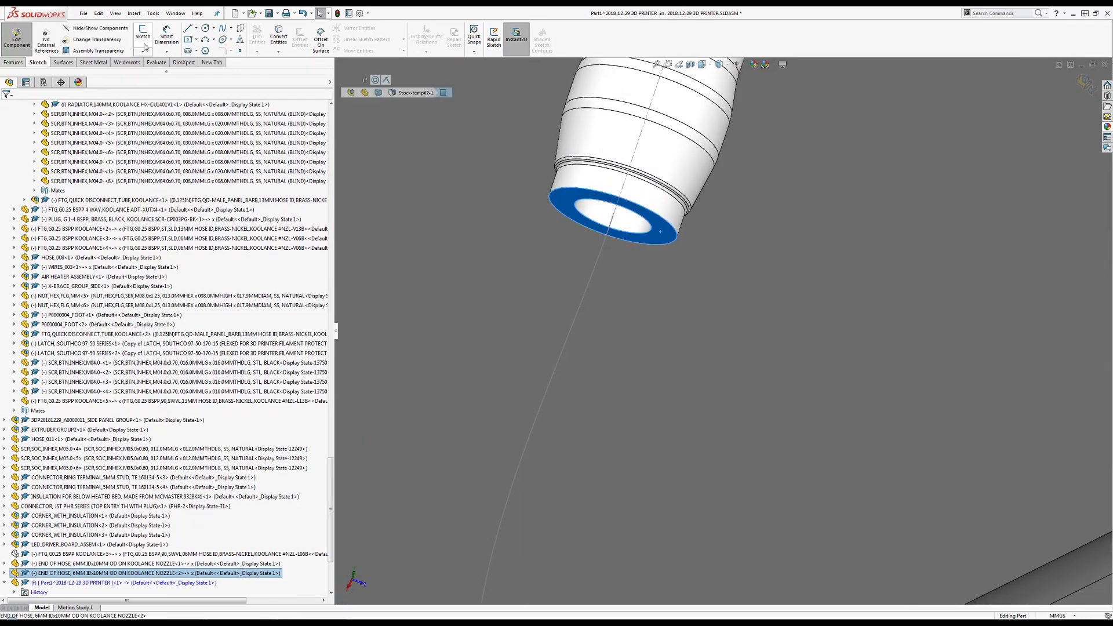
click(650, 231)
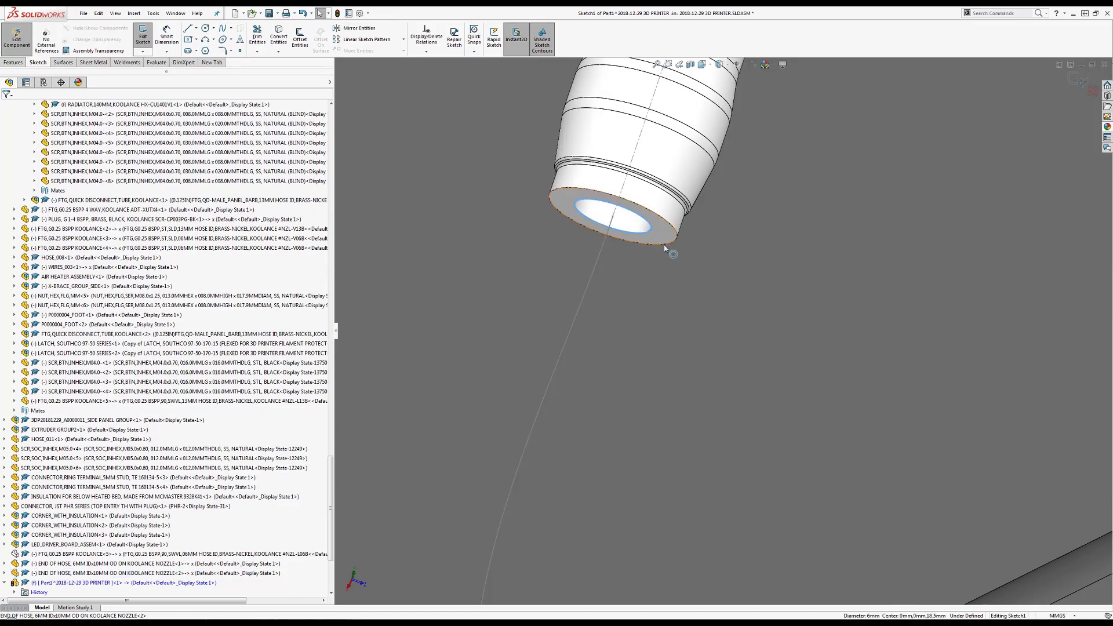
ctrl+click(665, 248)
click(279, 35)
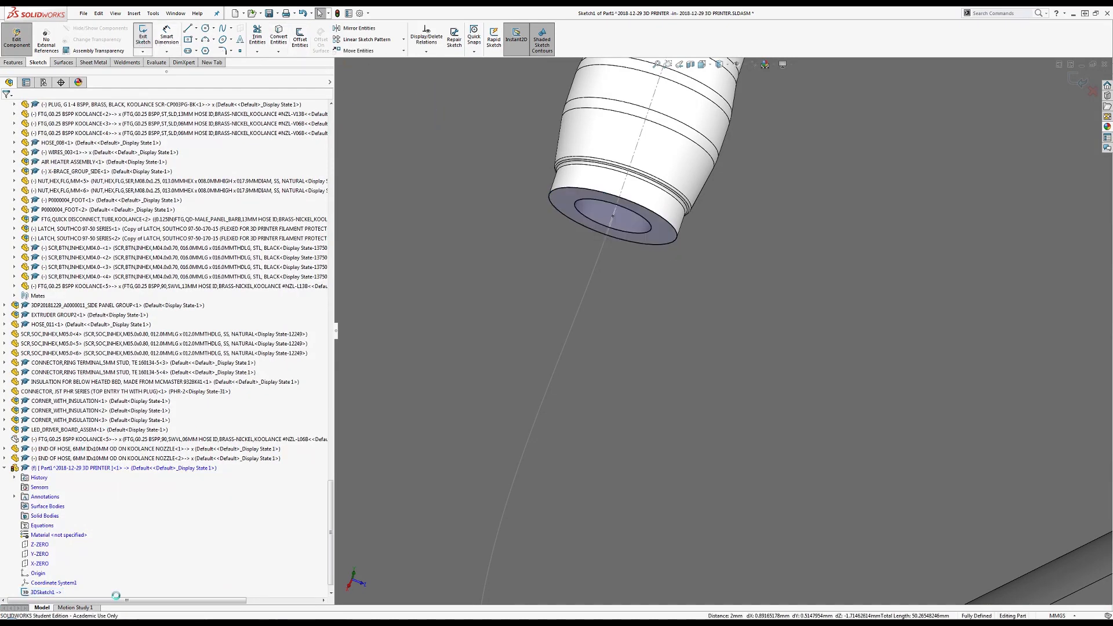
Sweep the two-circle profile sketch along the 3D sketch path to create the solid hose
click(42, 583)
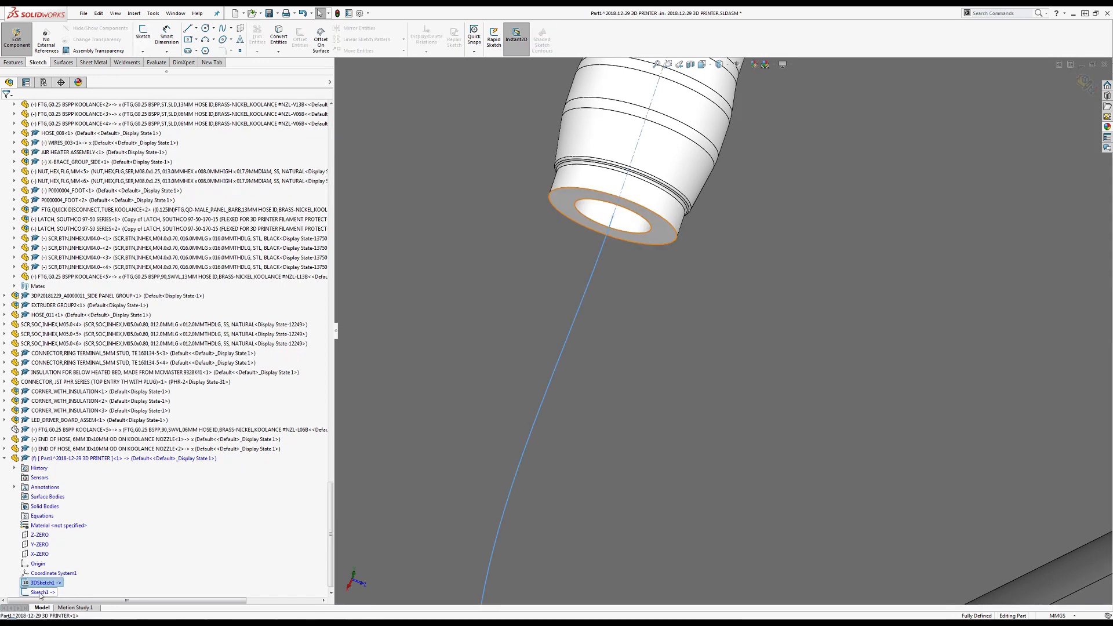
ctrl+click(42, 593)
click(13, 63)
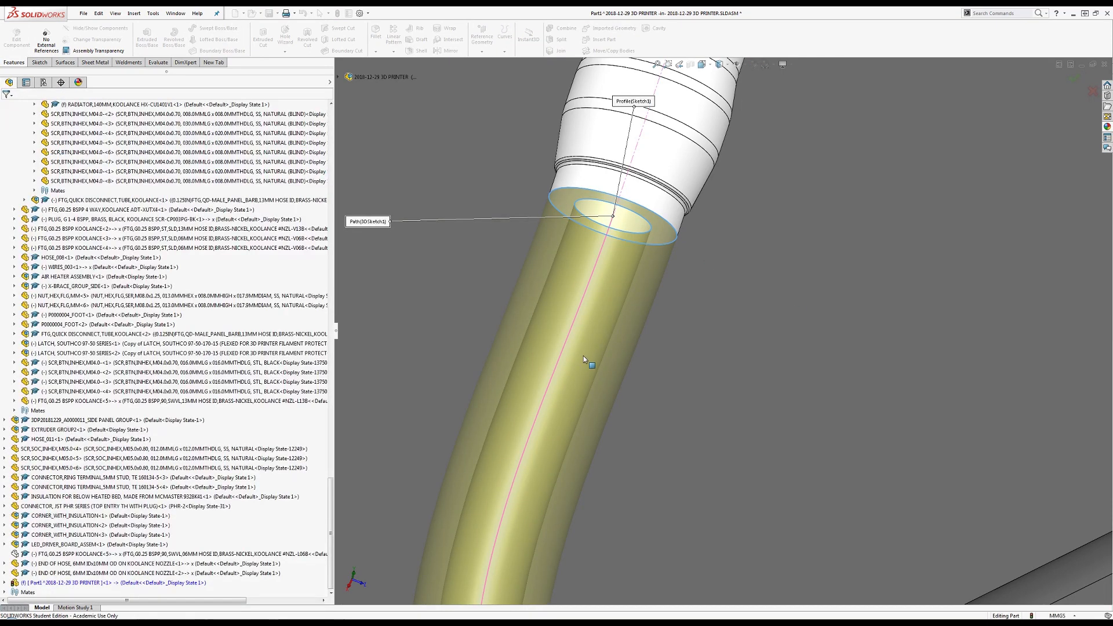
Inspect the swept hose along its full route, examining how its far end meets the radiator fitting from several angles
scroll(583, 360, up, 8)
scroll(670, 413, up, 10)
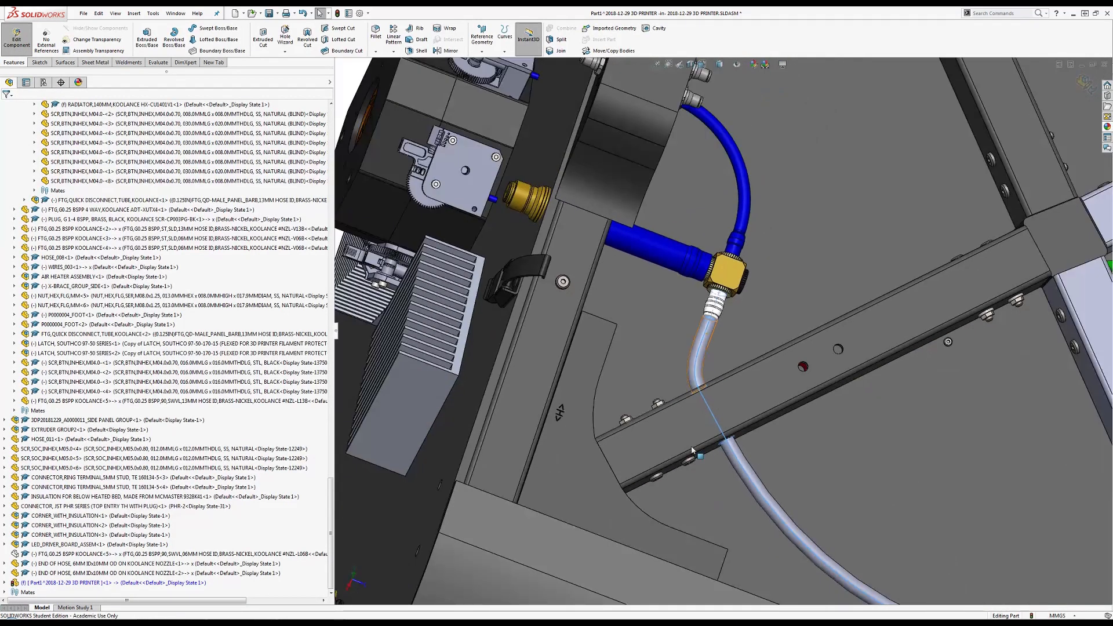
scroll(998, 377, up, 3)
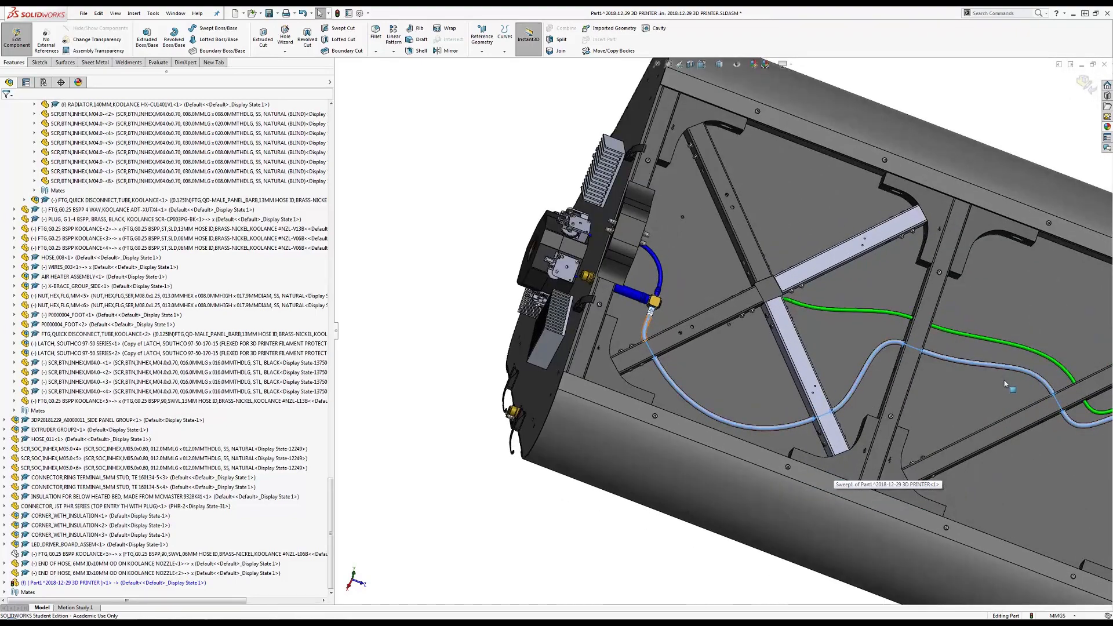
scroll(916, 360, down, 8)
scroll(915, 359, down, 5)
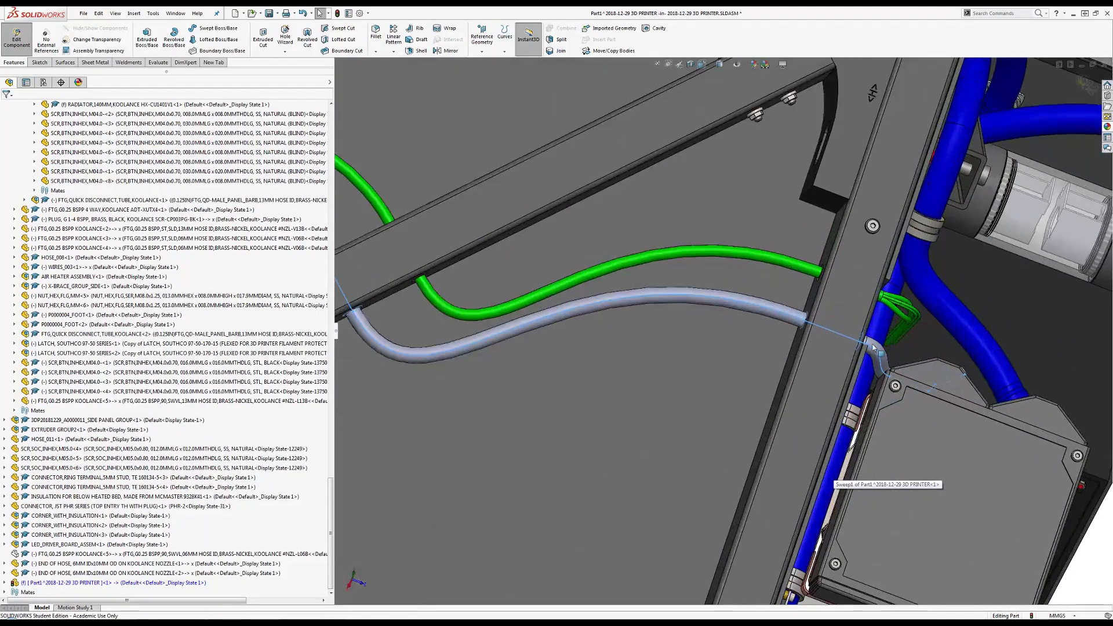
middle_drag(915, 359, 829, 371)
scroll(895, 354, down, 4)
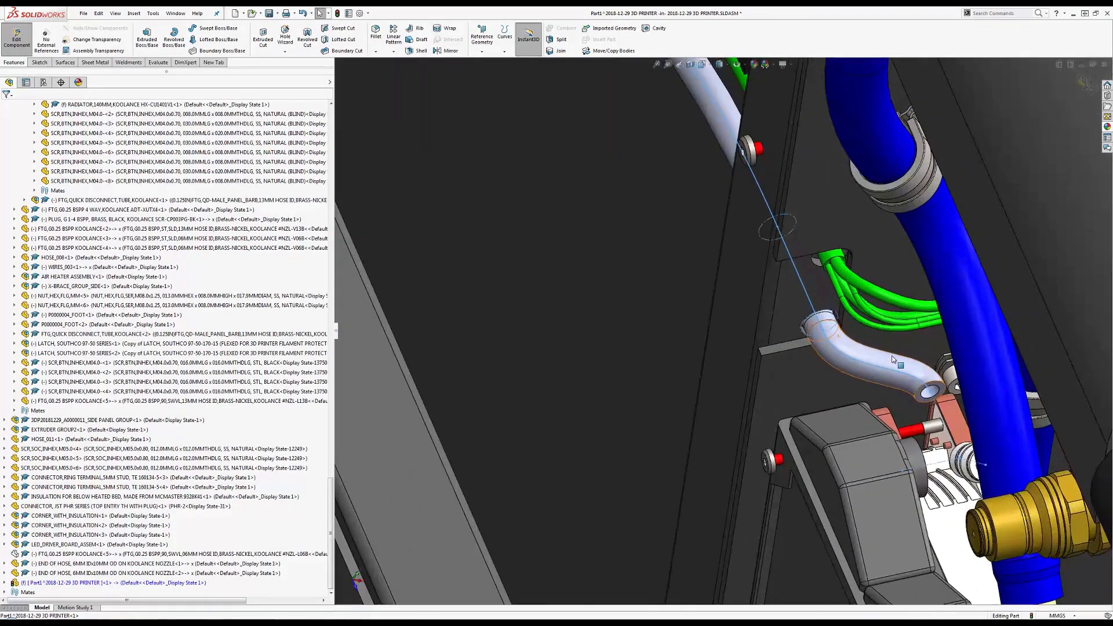
mouse_move(897, 360)
middle_down()
mouse_move(937, 394)
mouse_move(921, 424)
mouse_move(936, 418)
mouse_move(920, 417)
mouse_move(925, 462)
mouse_move(899, 413)
mouse_move(902, 385)
mouse_move(918, 380)
middle_up()
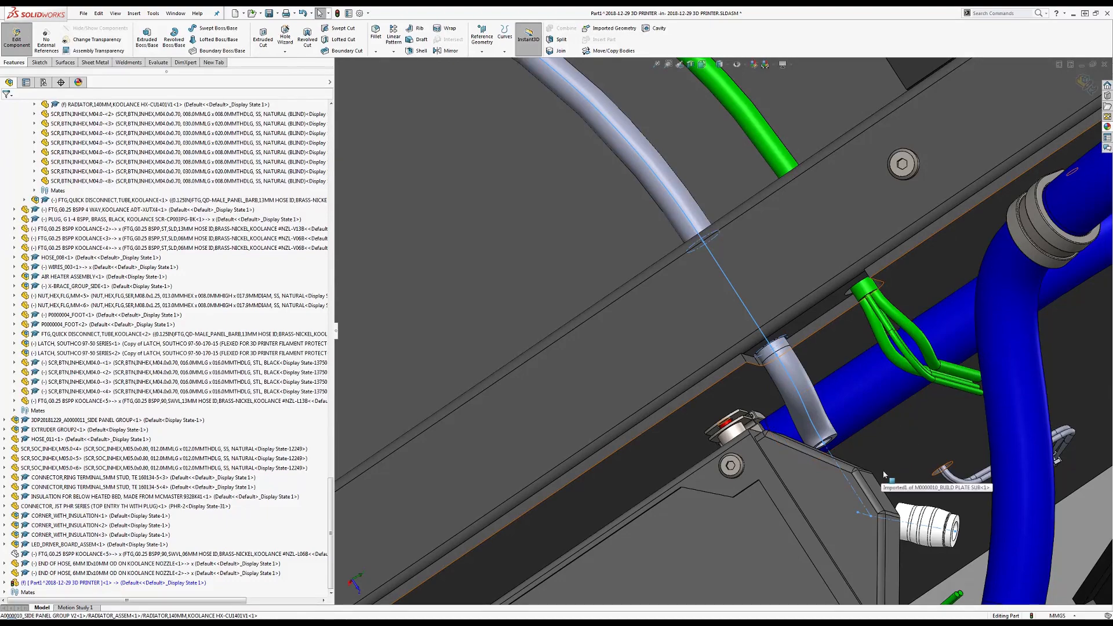
middle_drag(847, 495, 786, 530)
middle_drag(789, 468, 780, 360)
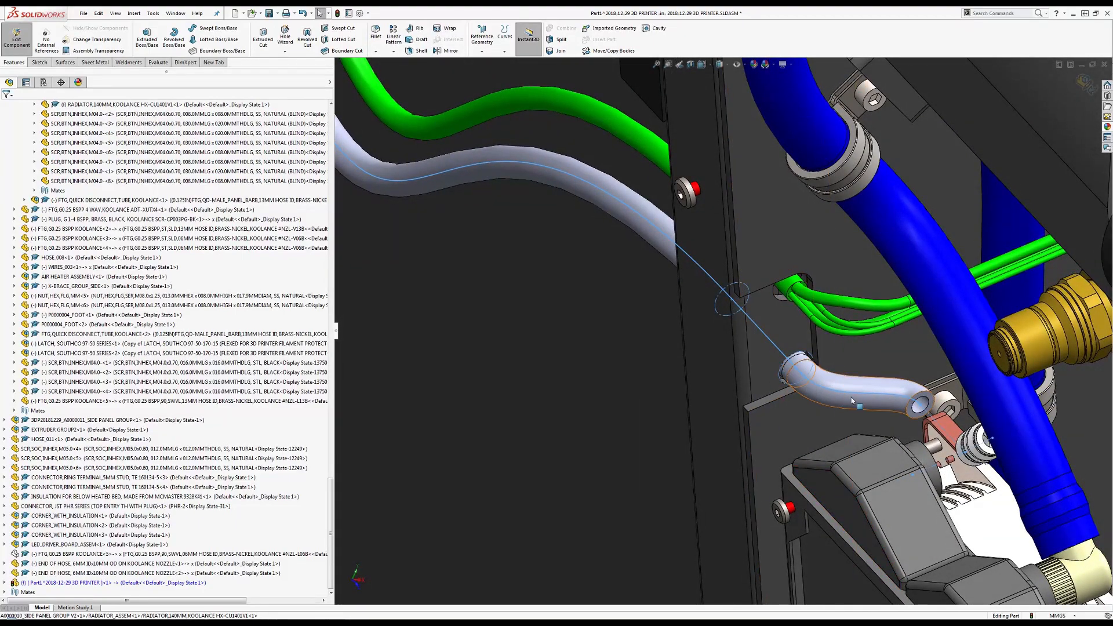
middle_drag(851, 397, 969, 323)
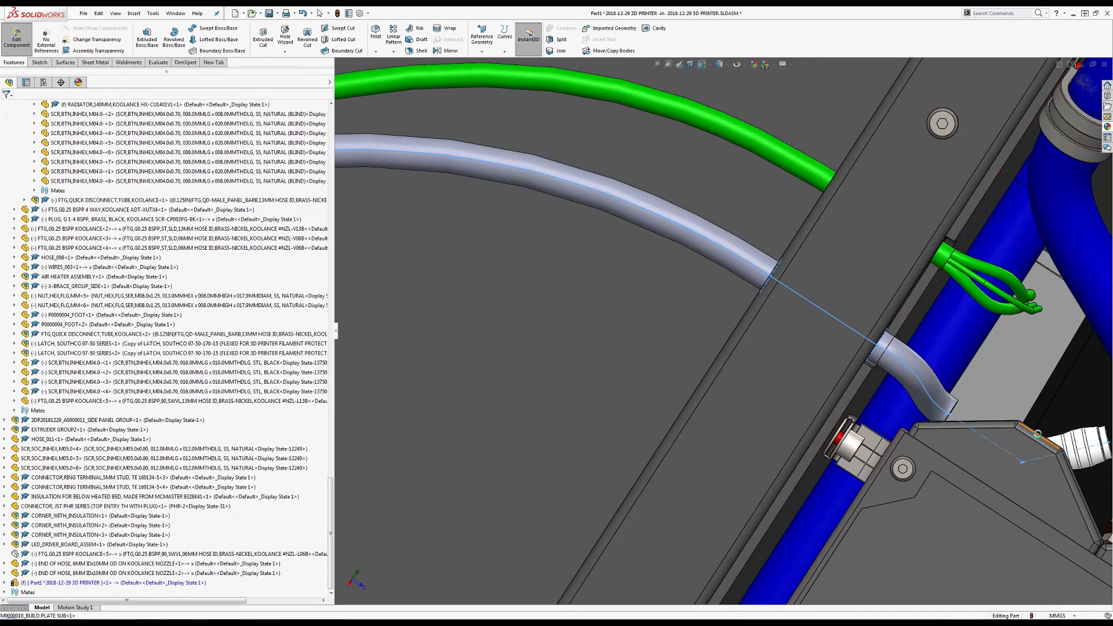
middle_drag(949, 436, 790, 442)
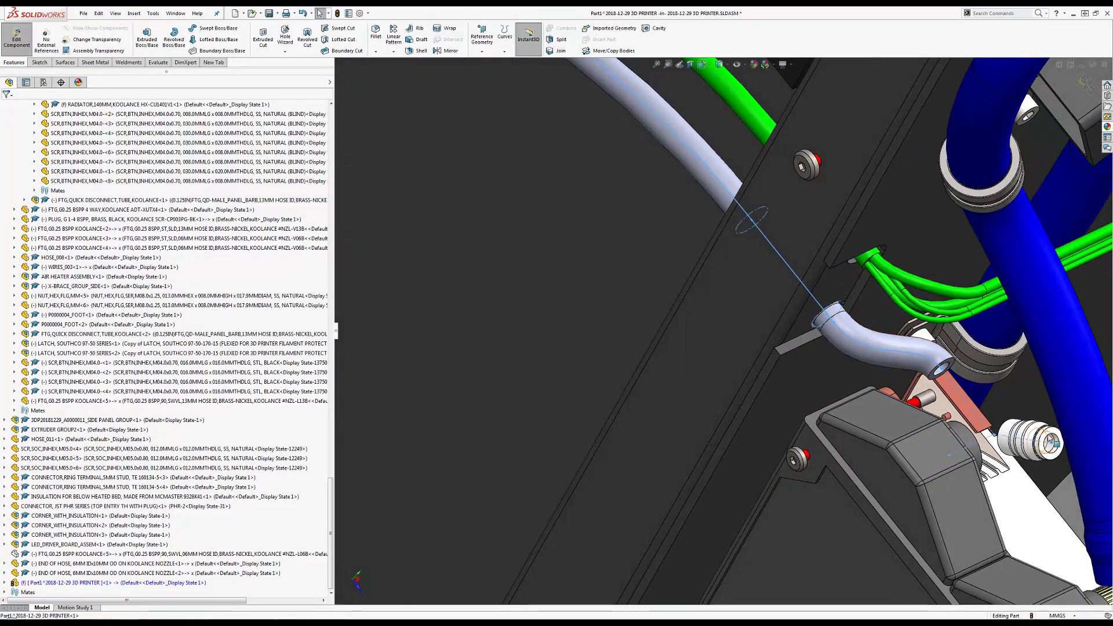
scroll(1089, 458, down, 5)
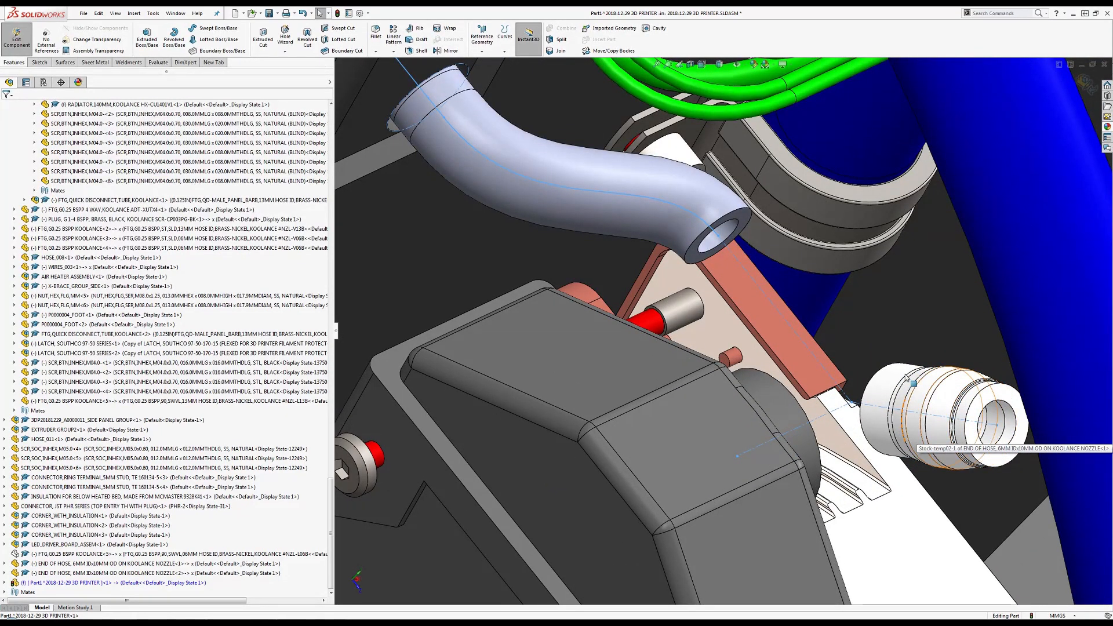
scroll(638, 203, up, 10)
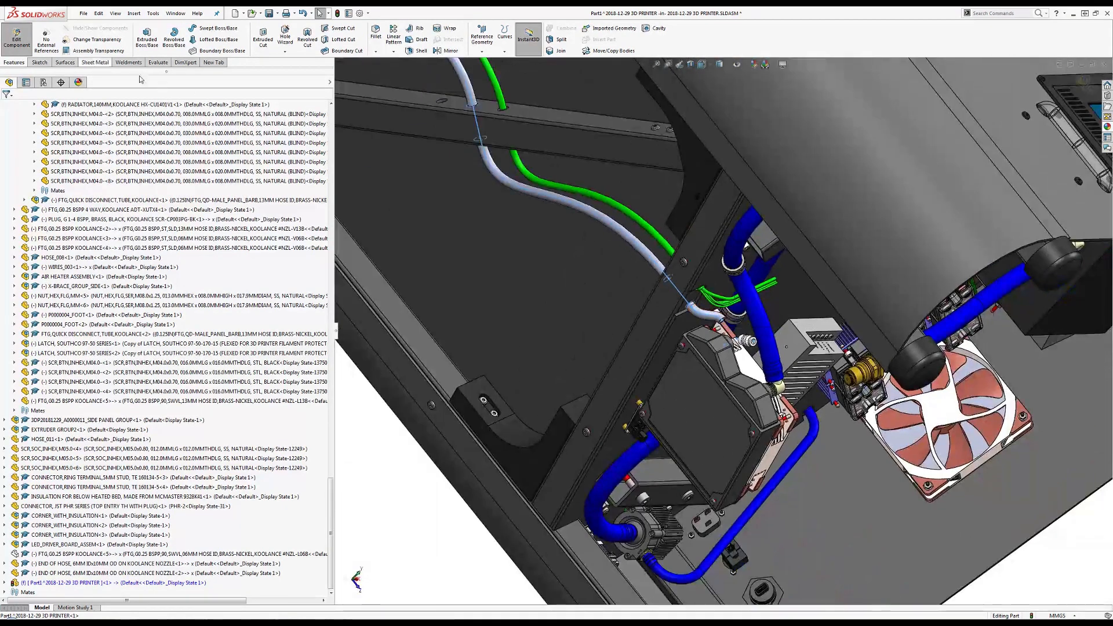
Finish editing the hose part and break all external references of the top-level 3D printer assembly
click(16, 37)
scroll(325, 128, up, 15)
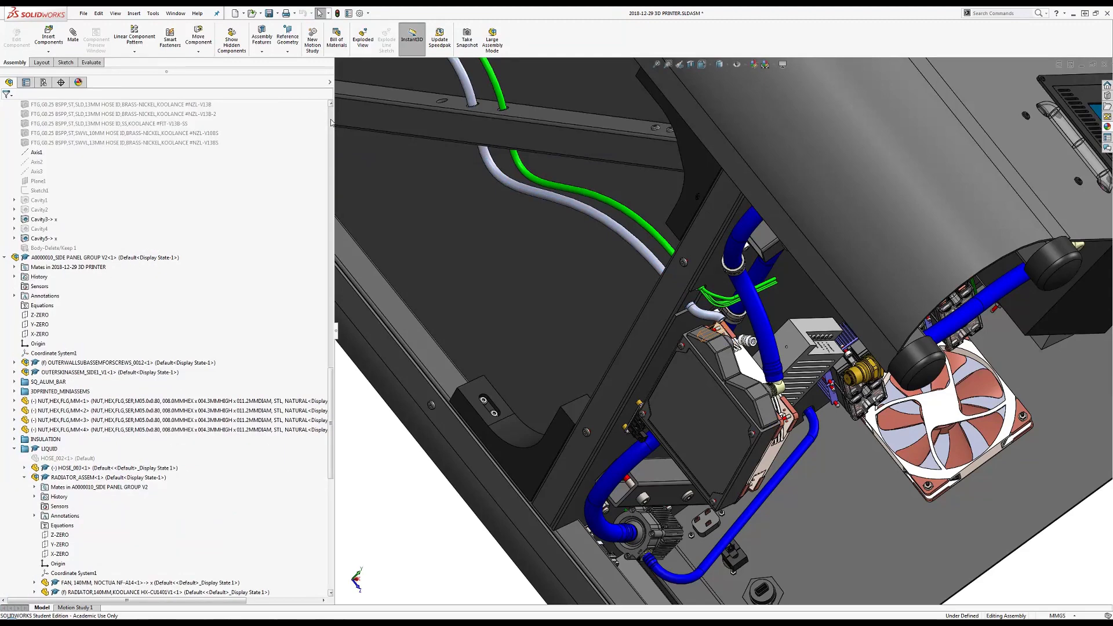
click(73, 105)
right_click(73, 107)
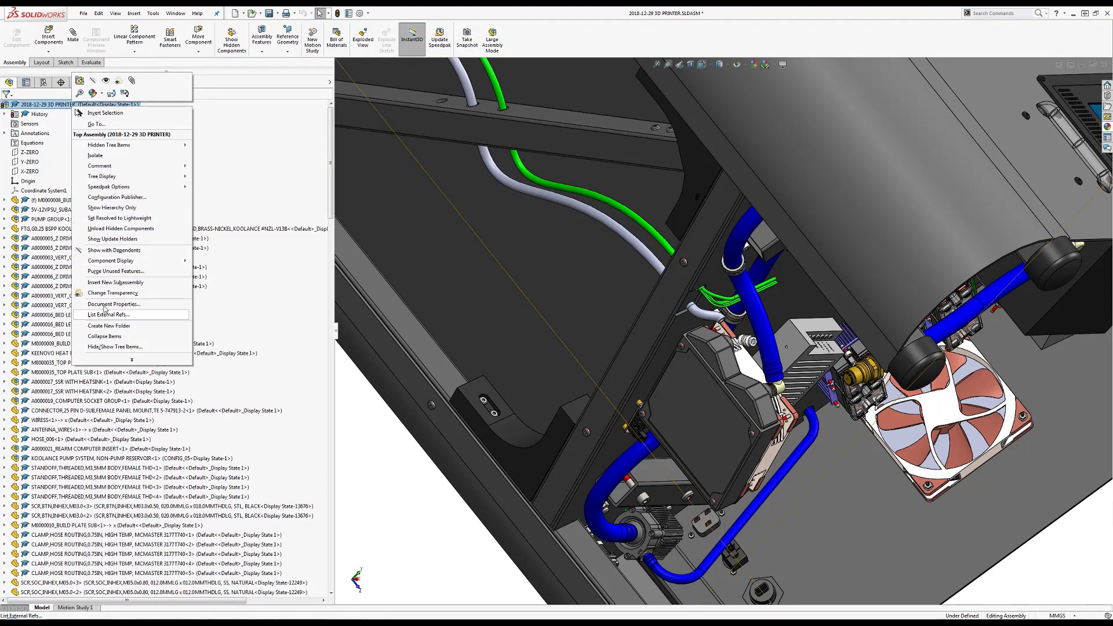
click(107, 314)
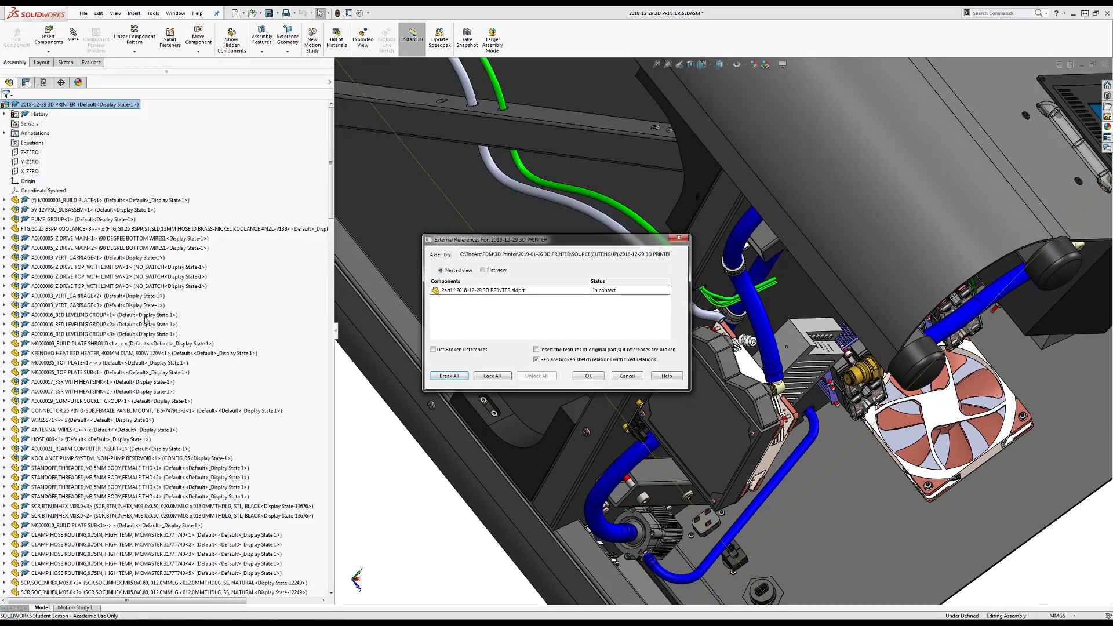
click(451, 377)
click(598, 336)
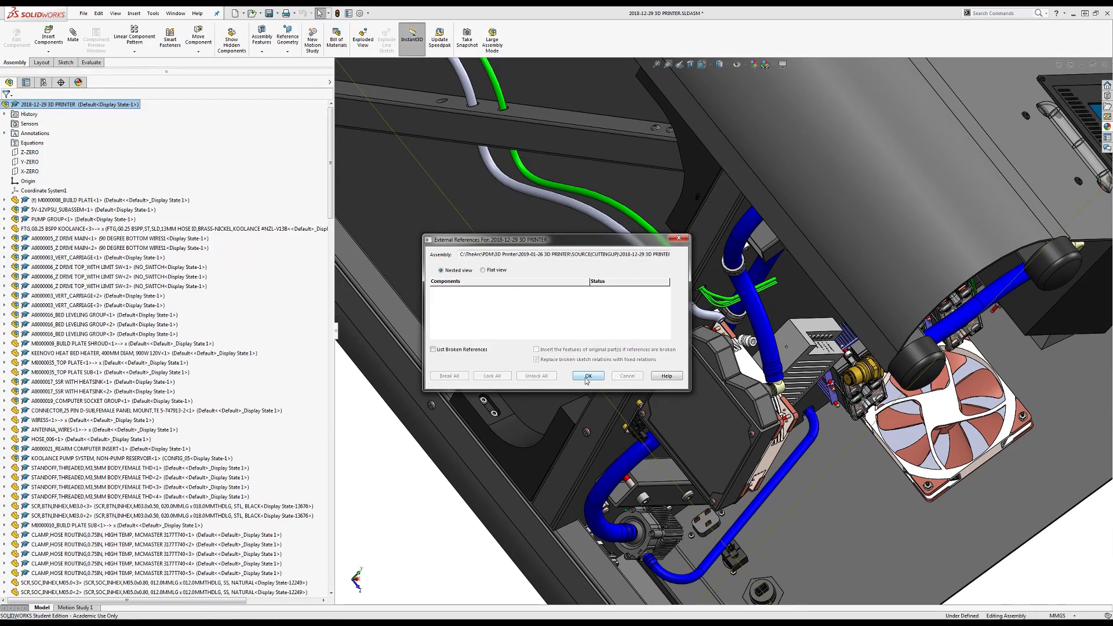
click(586, 376)
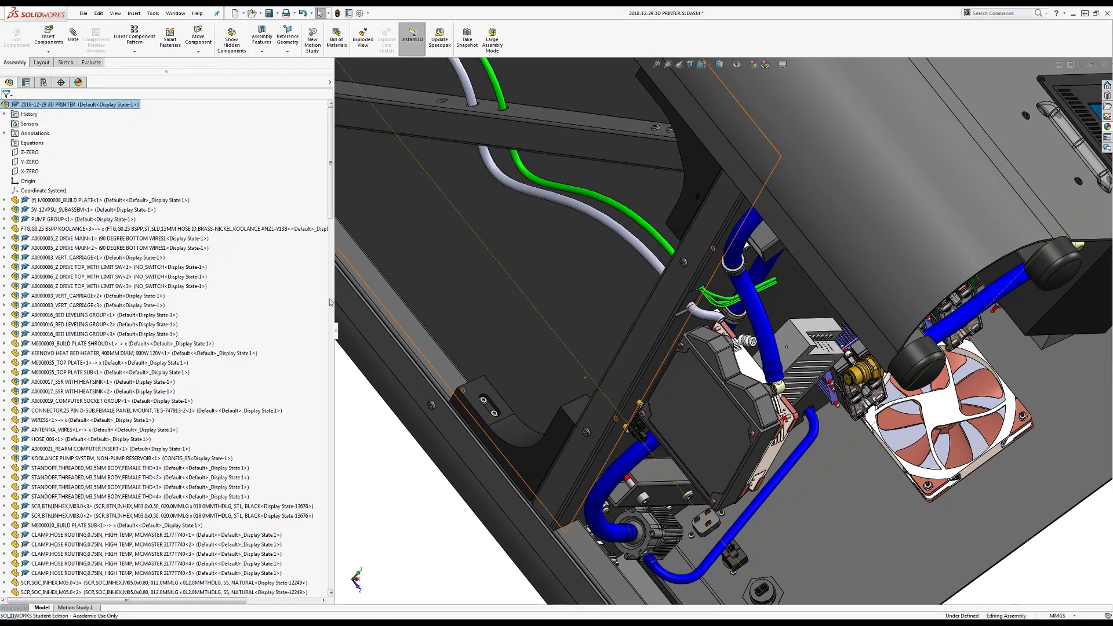
Form a new subassembly from the new hose part and the two END OF HOSE, 6MM IDx10MM OD ON KOOLANCE NOZZLE components
drag(331, 149, 347, 532)
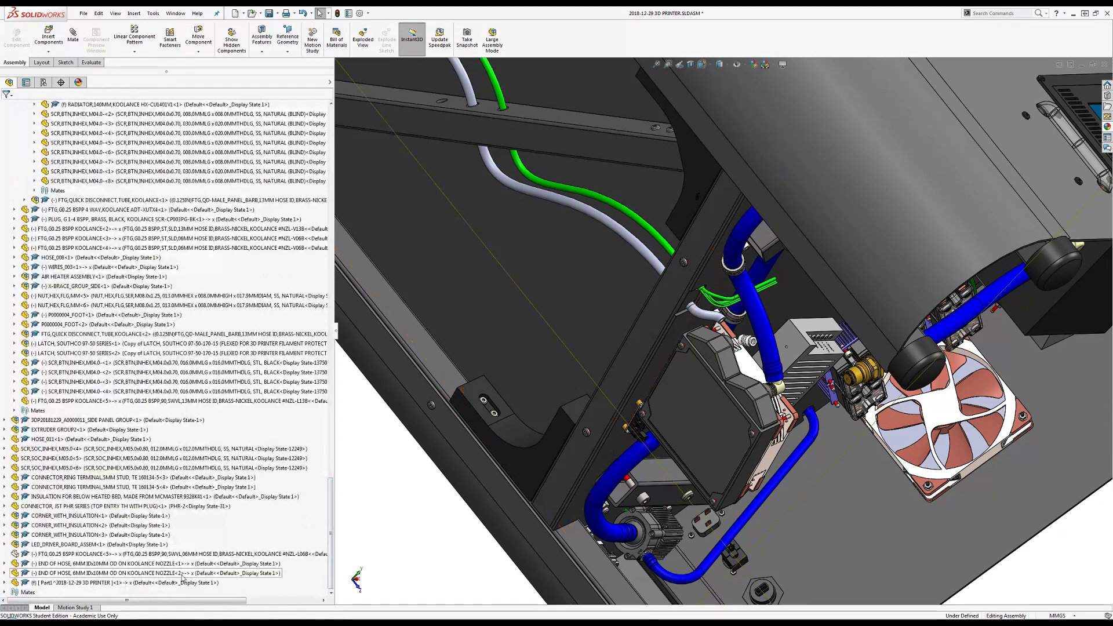
click(93, 581)
ctrl+click(70, 573)
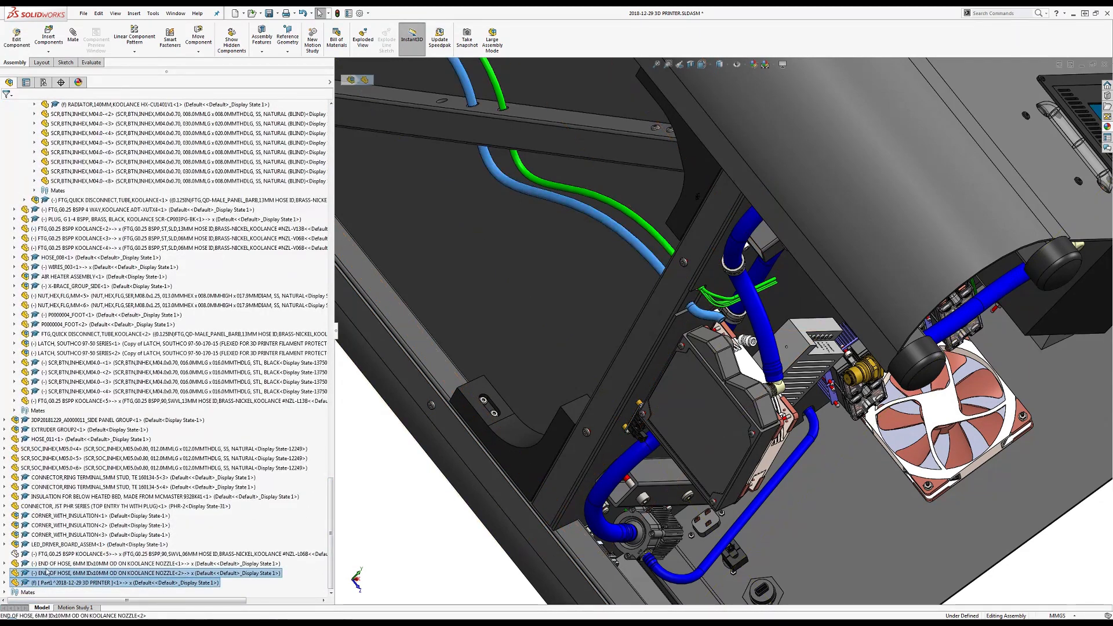
ctrl+click(48, 553)
ctrl+click(46, 564)
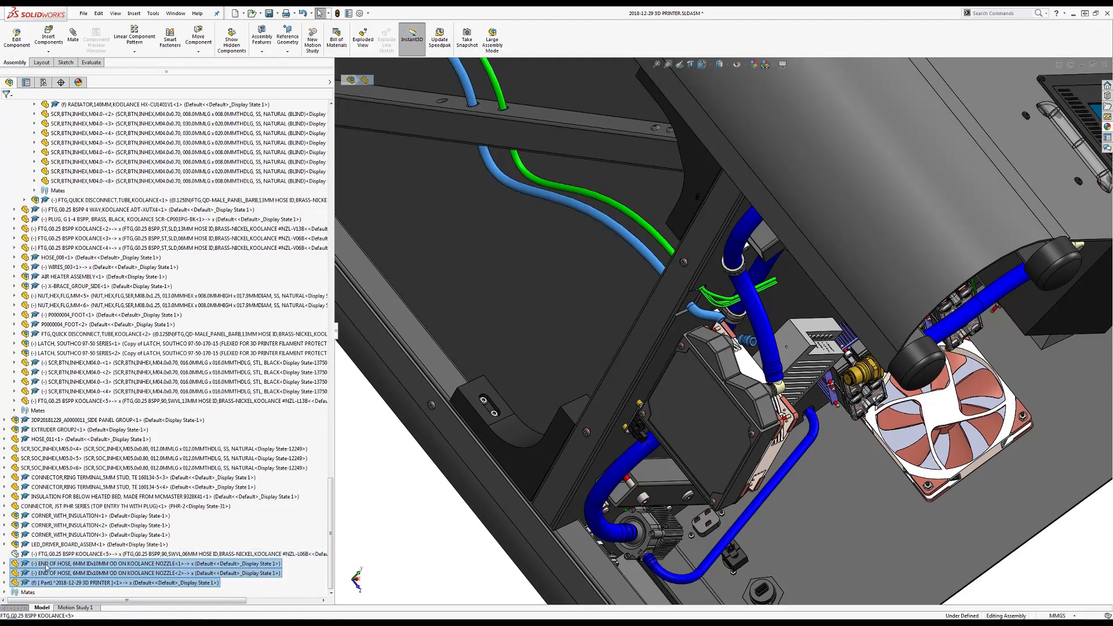
right_click(47, 571)
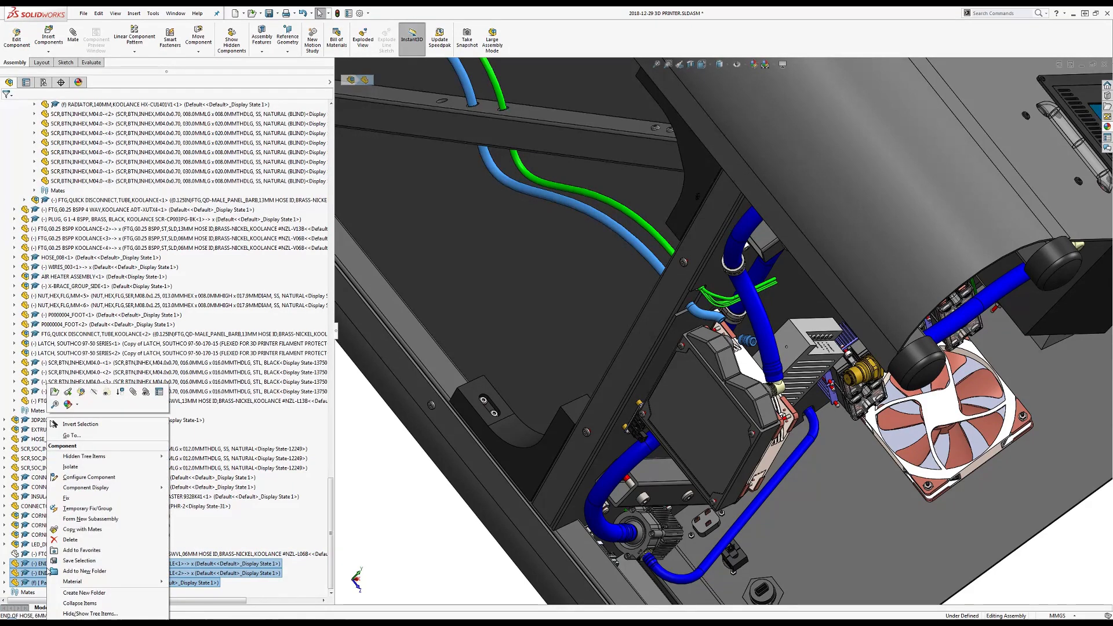
click(82, 520)
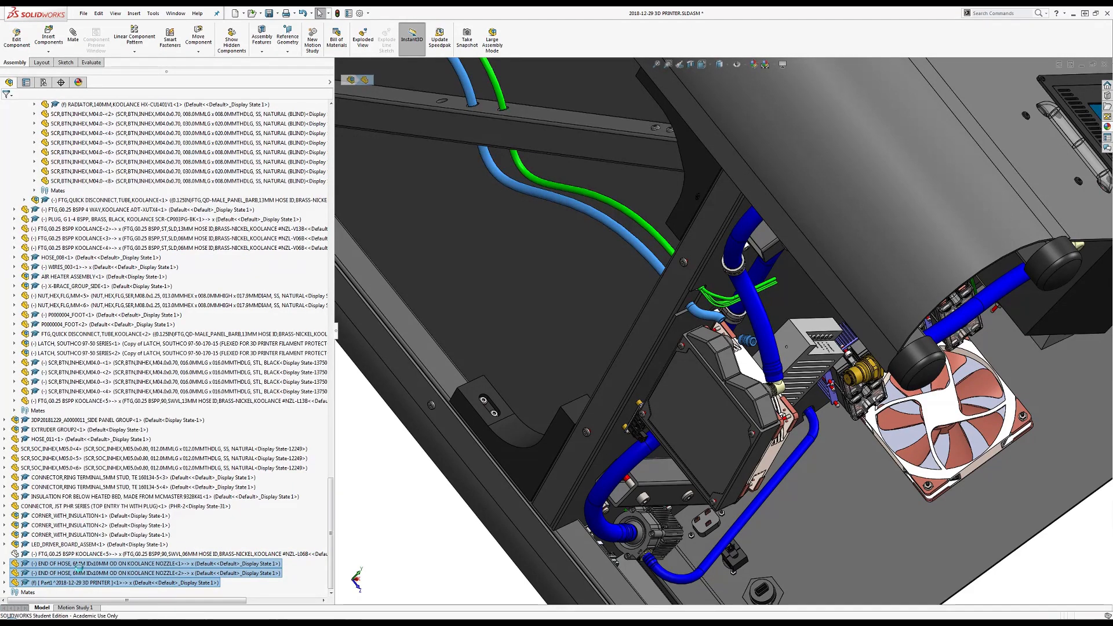
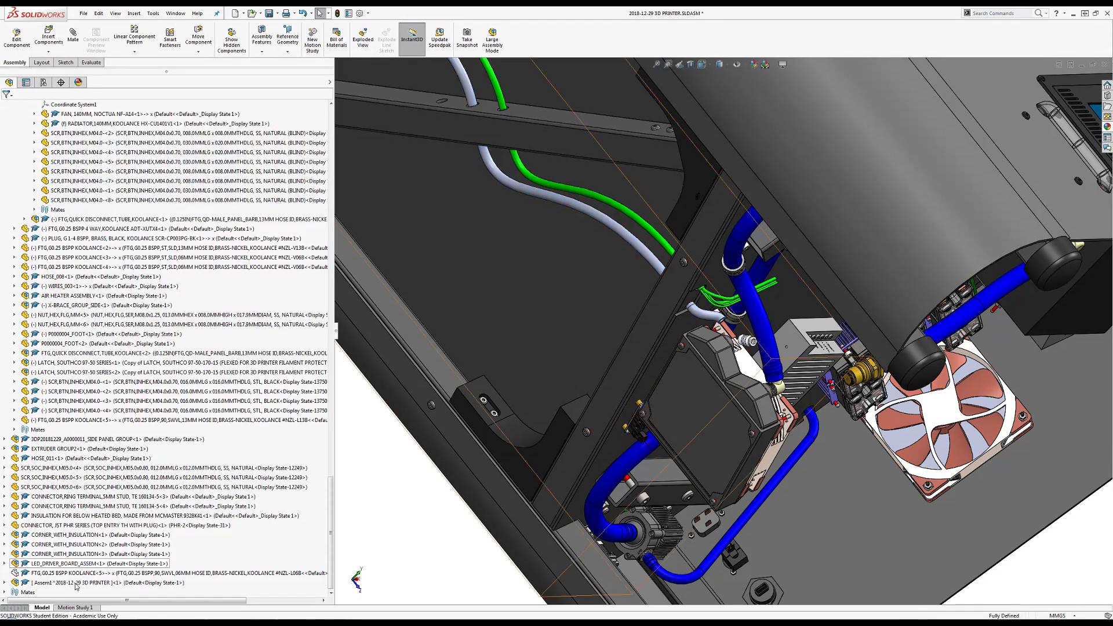
Open the new hose subassembly and mate the loose nozzle end's circular edge coincident with the outer edge of the hose's bent end
click(76, 583)
click(90, 558)
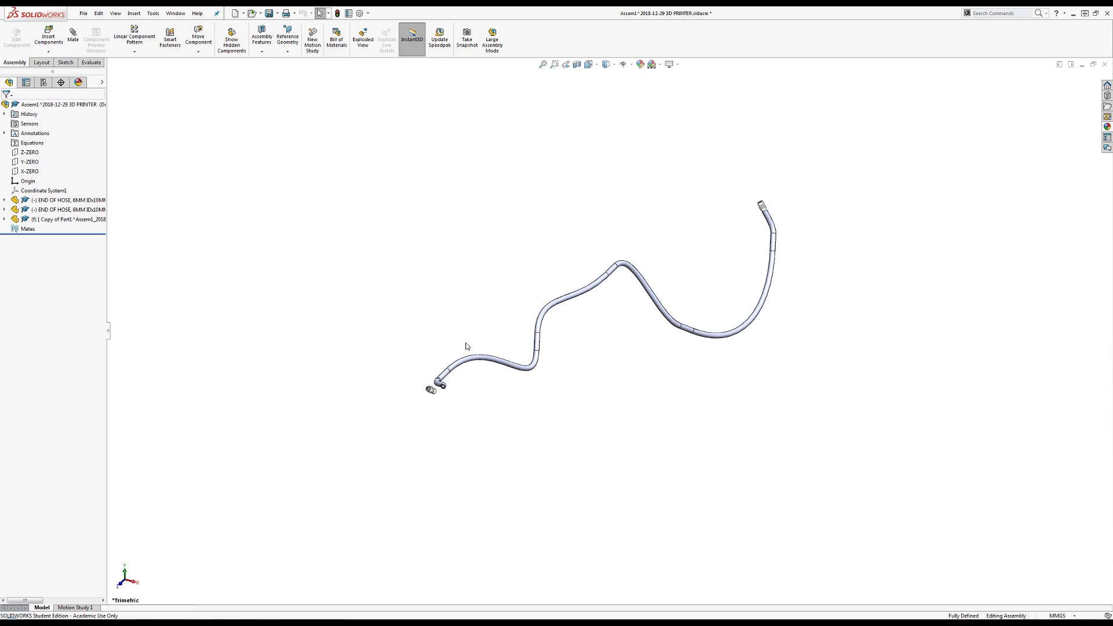
scroll(464, 389, down, 5)
scroll(503, 365, down, 4)
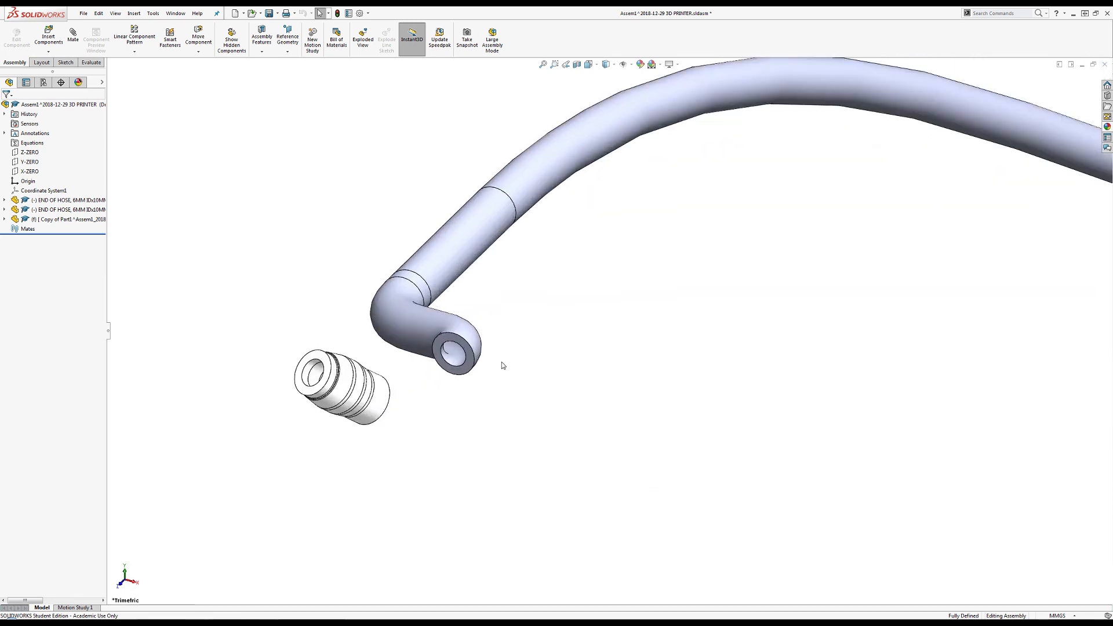
click(74, 43)
scroll(324, 382, down, 2)
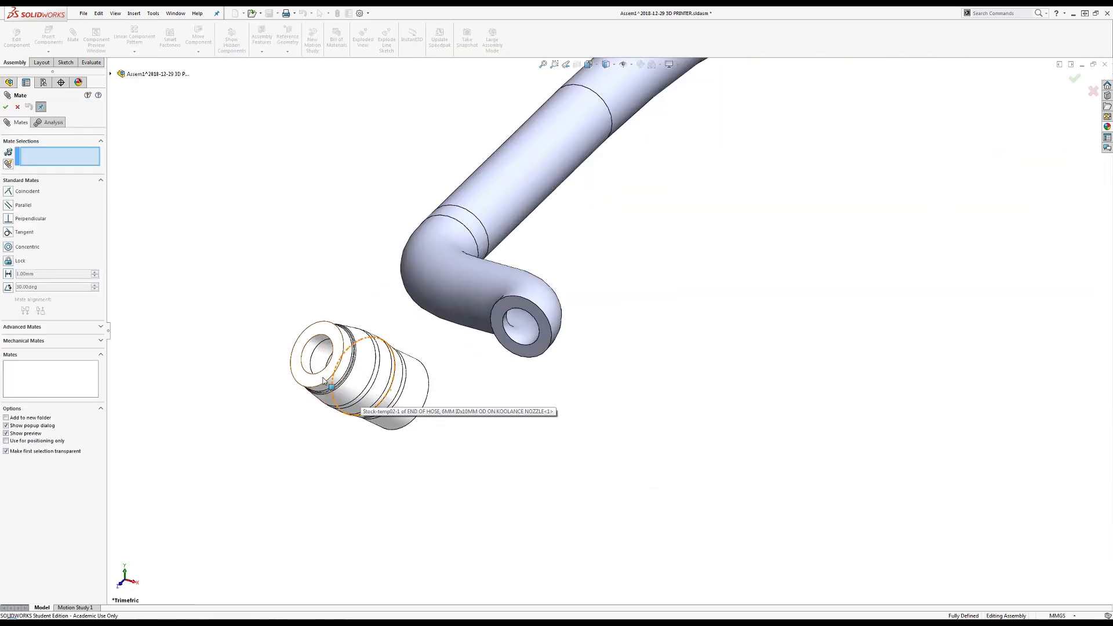
right_drag(324, 381, 431, 346)
click(430, 360)
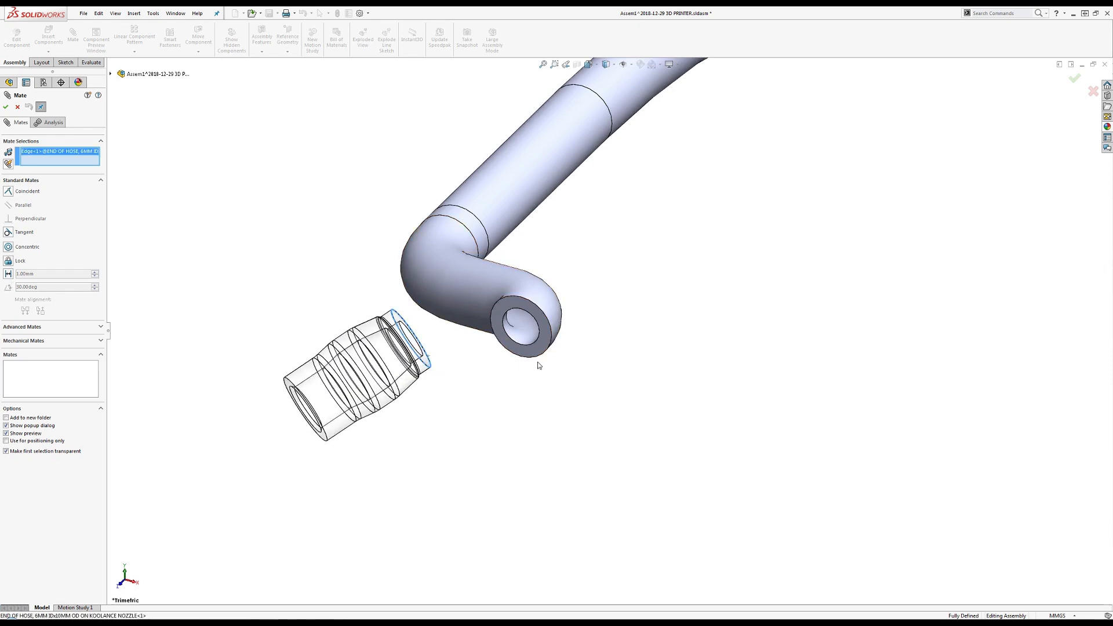
click(542, 357)
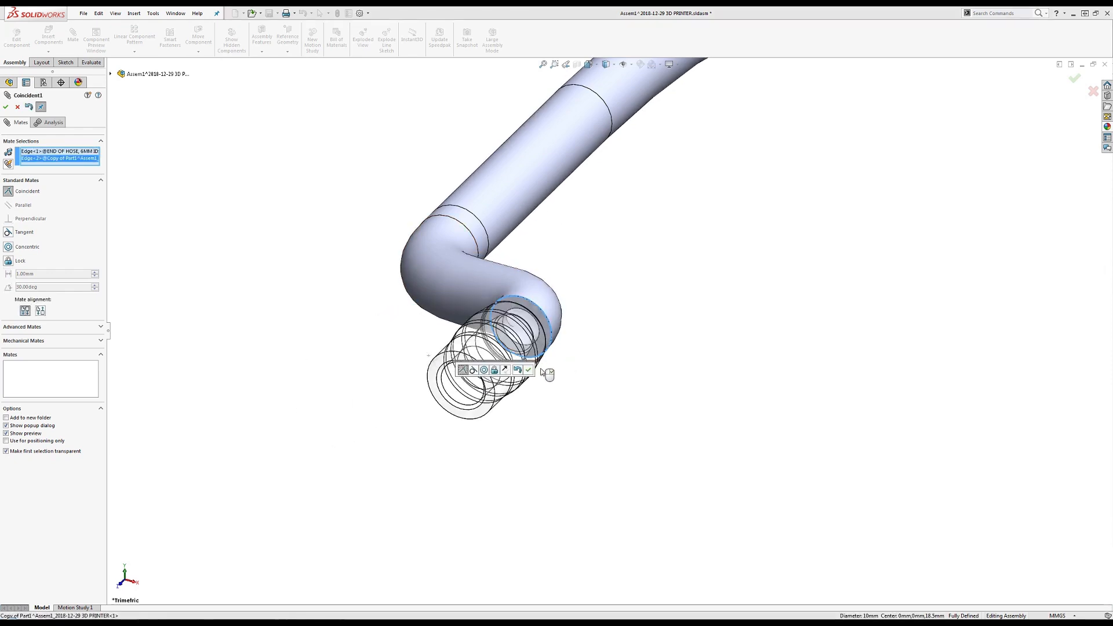
click(528, 369)
Mate the second nozzle end's circular edge coincident with the outer edge of the hose's other end
scroll(572, 329, up, 10)
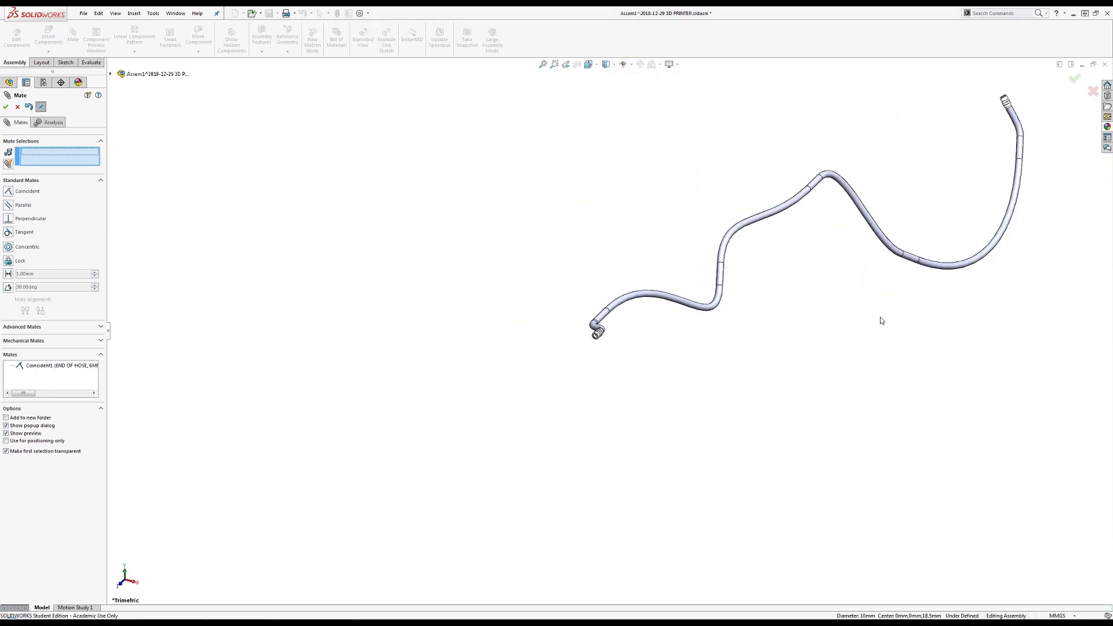
scroll(946, 164, down, 10)
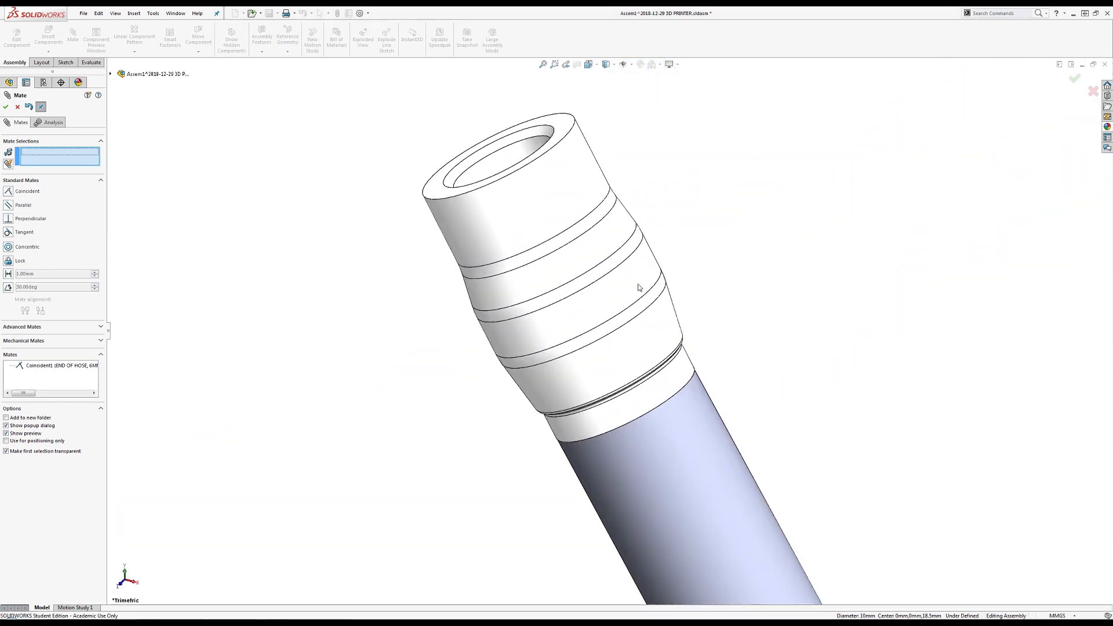
drag(587, 287, 581, 253)
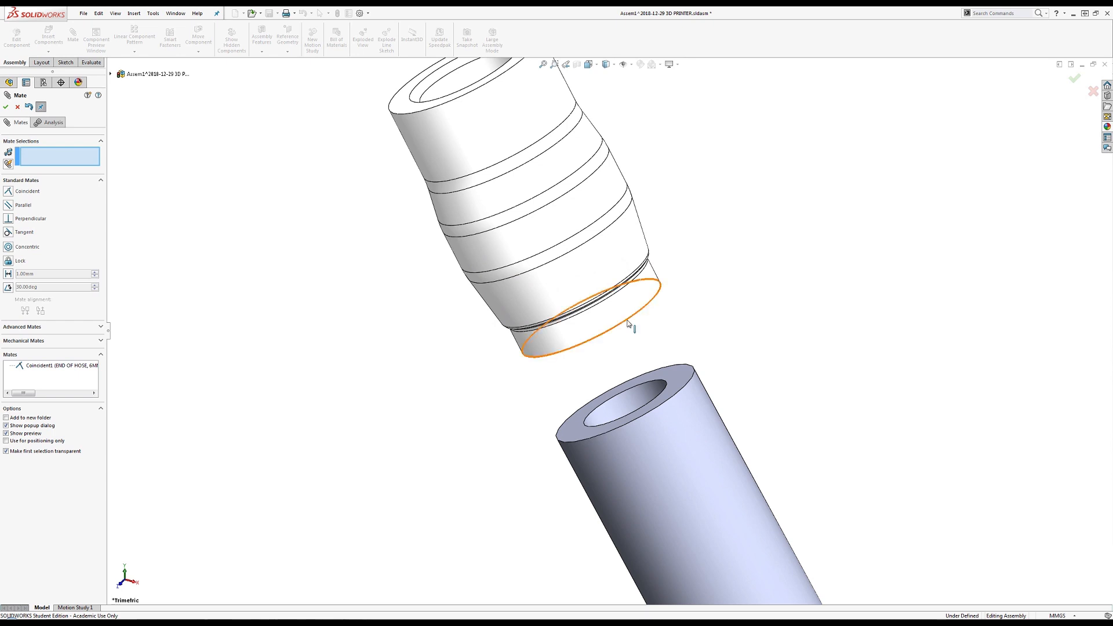
click(628, 323)
click(681, 393)
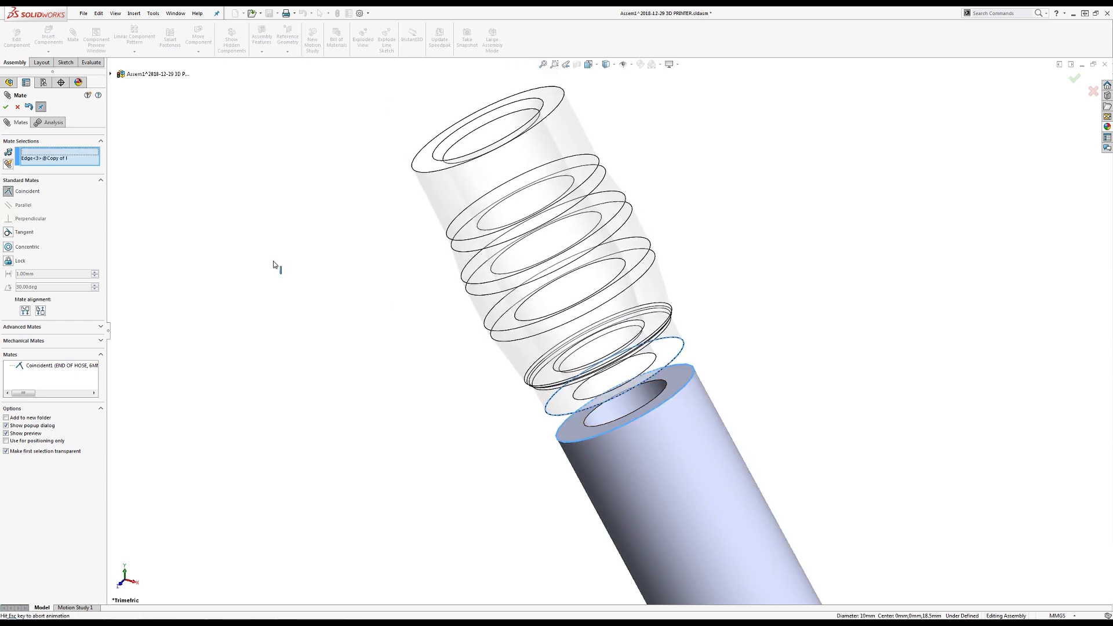
click(6, 107)
click(5, 107)
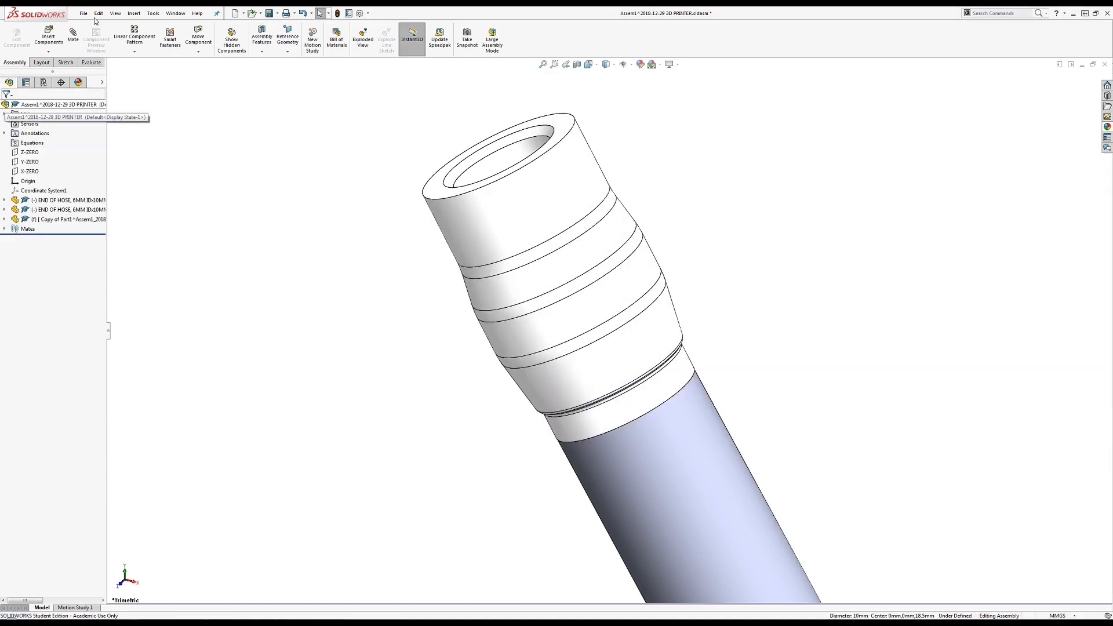
Save the subassembly as a part named DELETEME with all components, in the _1 folder of MISC_NONSTANDARD_PARTS
click(84, 13)
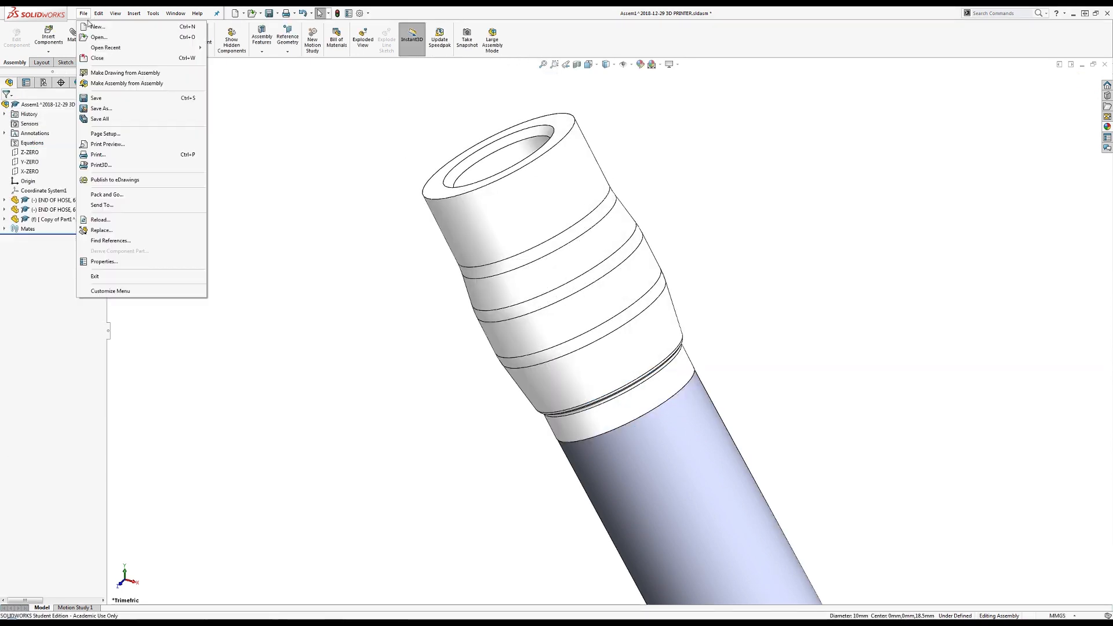
click(102, 108)
click(695, 474)
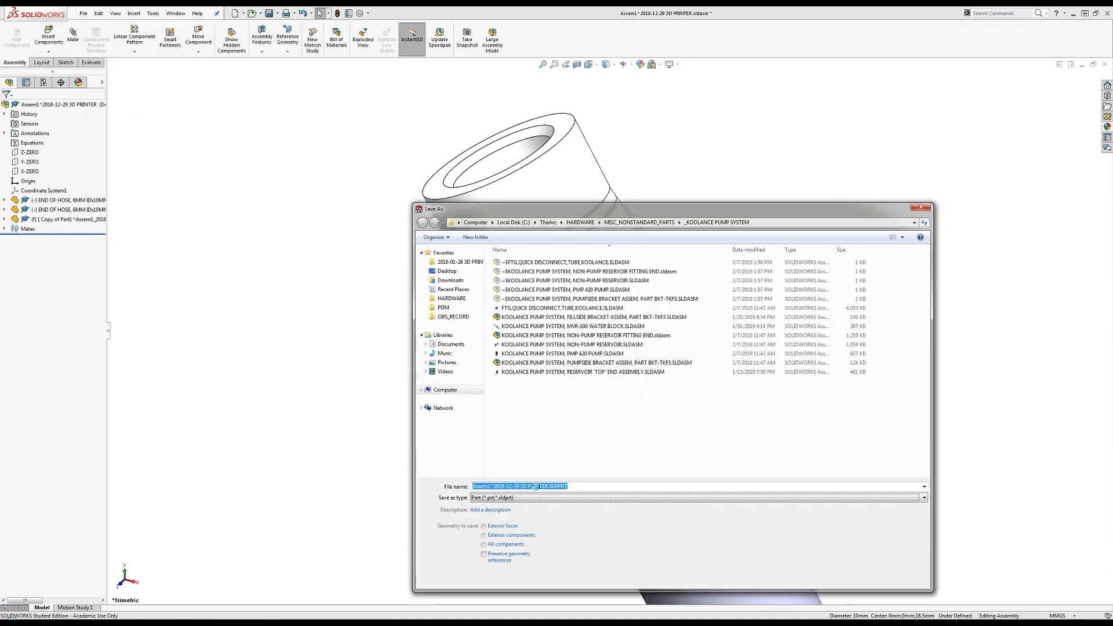
click(498, 497)
click(498, 545)
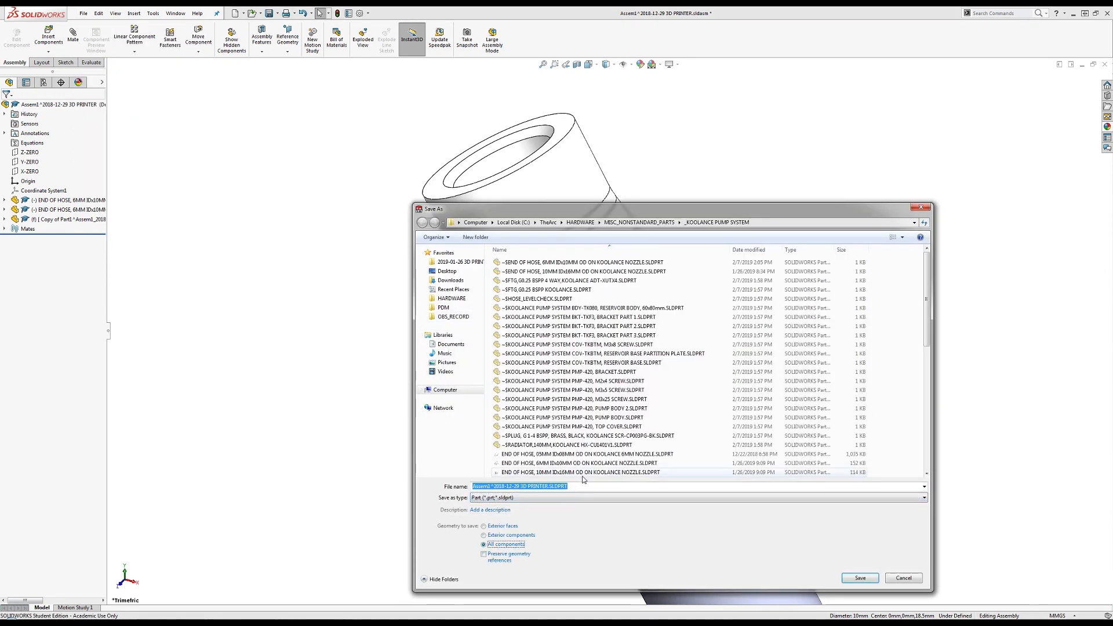
click(455, 299)
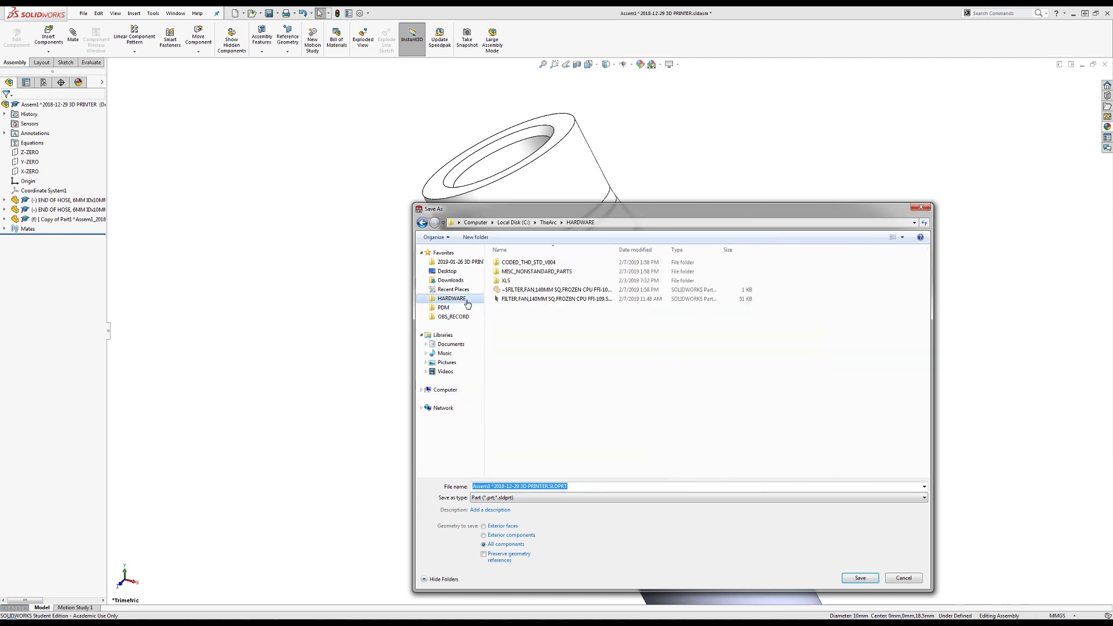
double_click(537, 272)
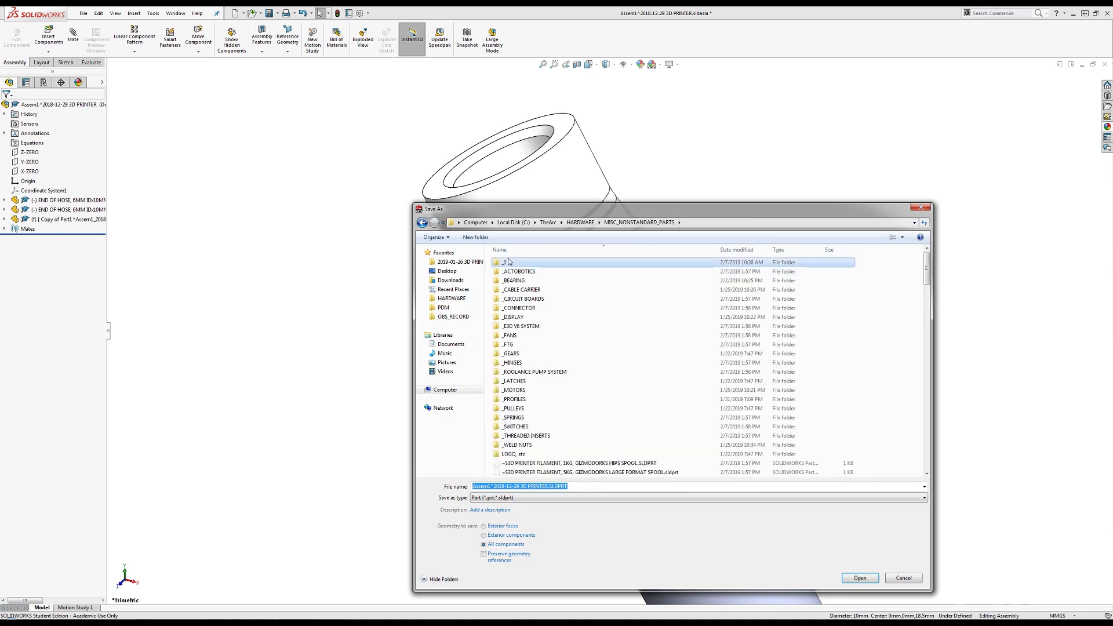
double_click(530, 262)
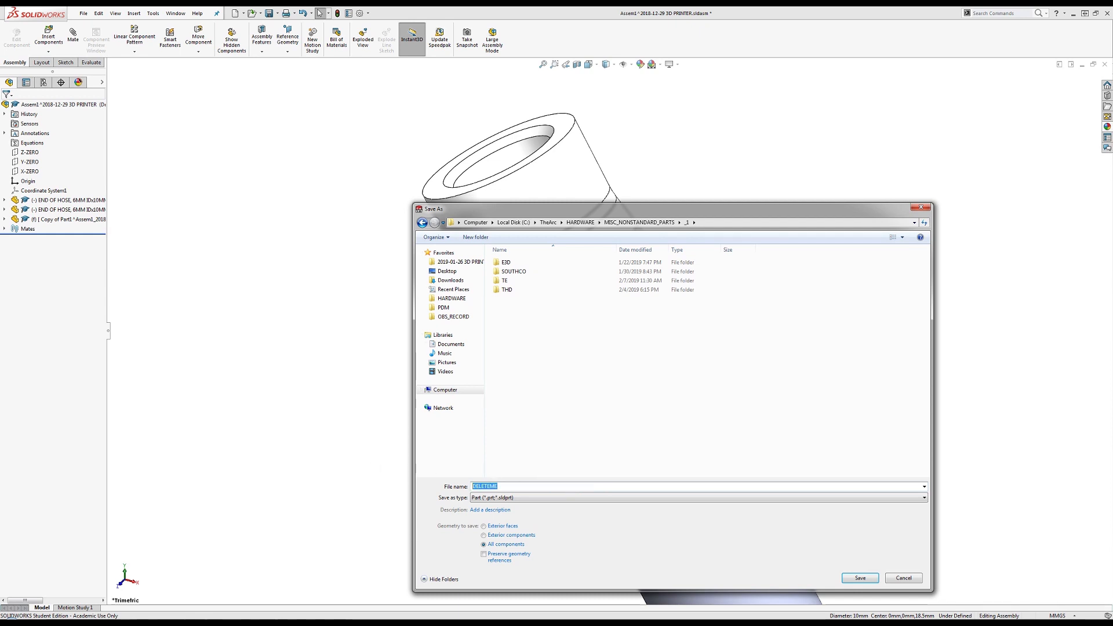
click(860, 578)
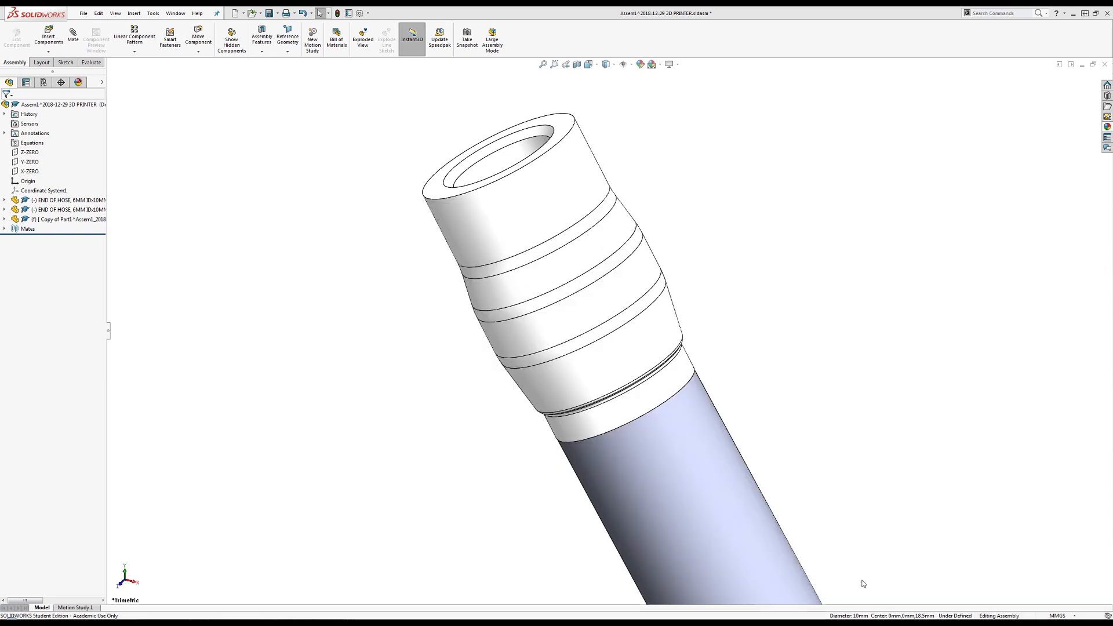
Open DELETEME.SLDPRT and combine its three solid bodies into one using the Add operation
click(252, 15)
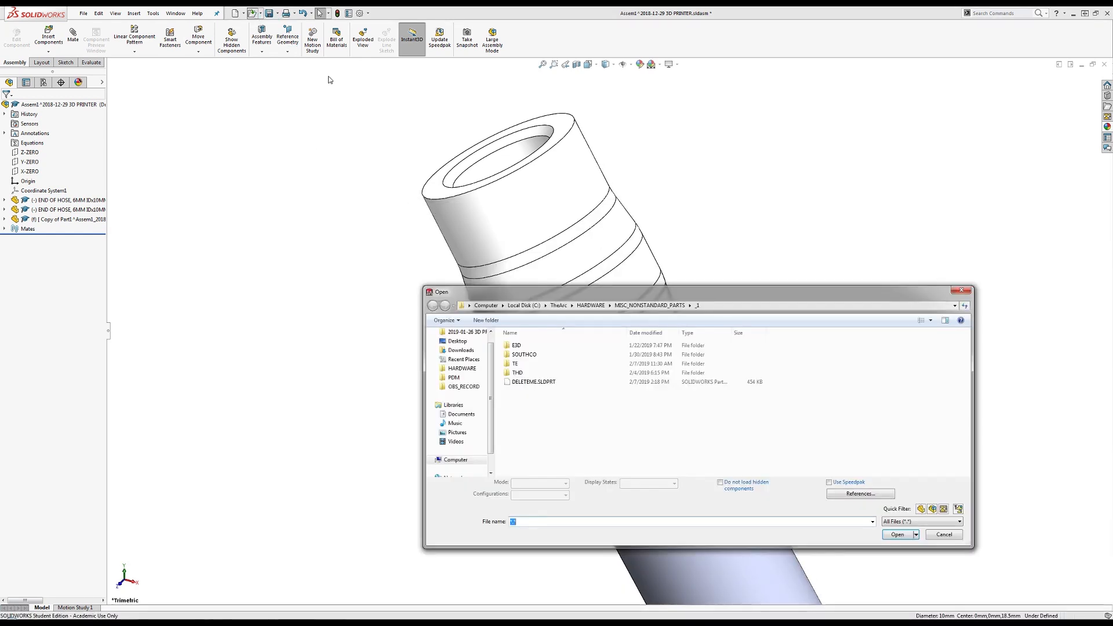
double_click(532, 381)
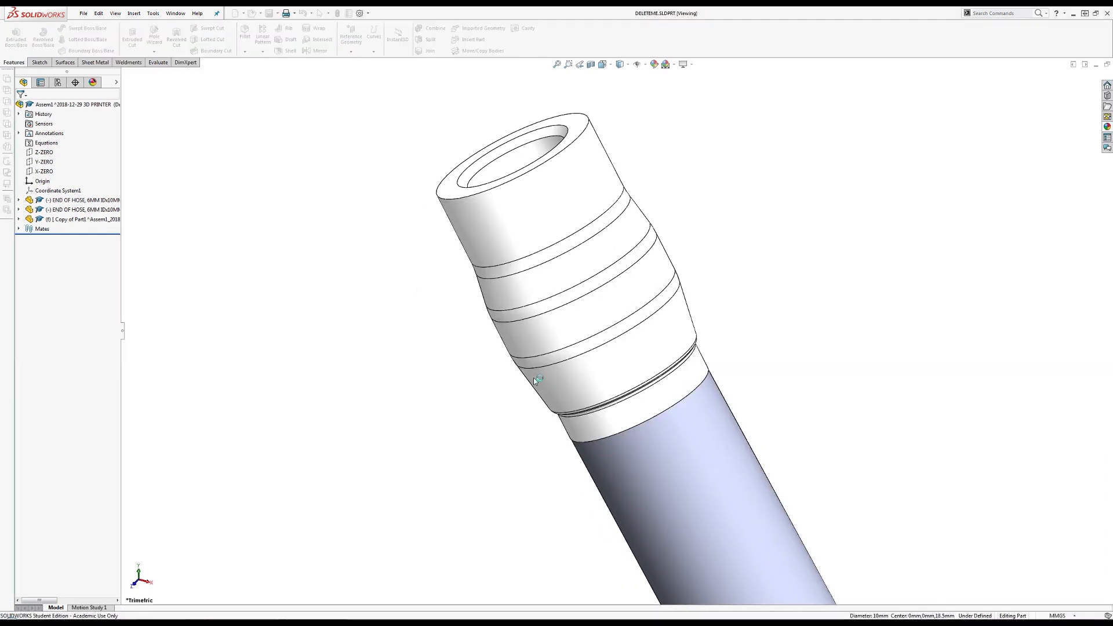
click(70, 228)
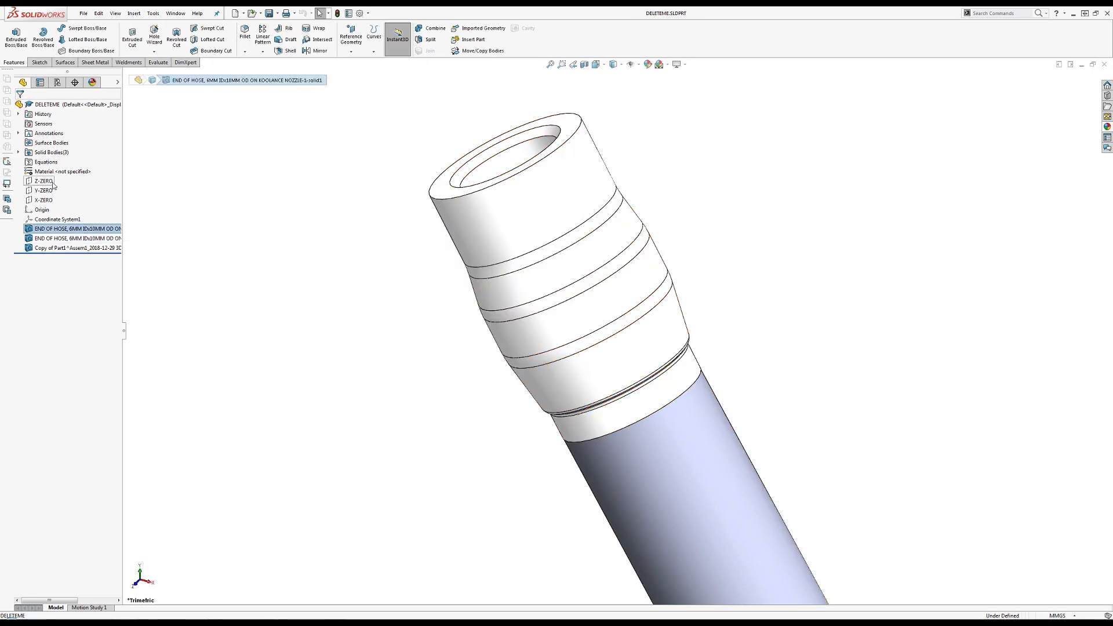
double_click(46, 153)
click(55, 163)
shift+click(58, 181)
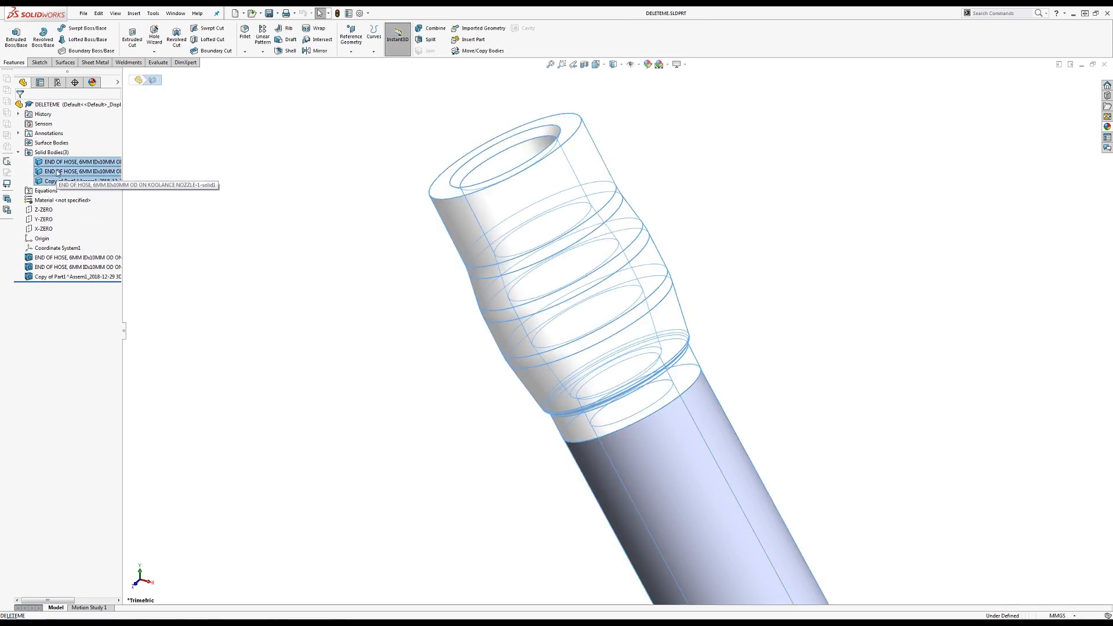
click(429, 28)
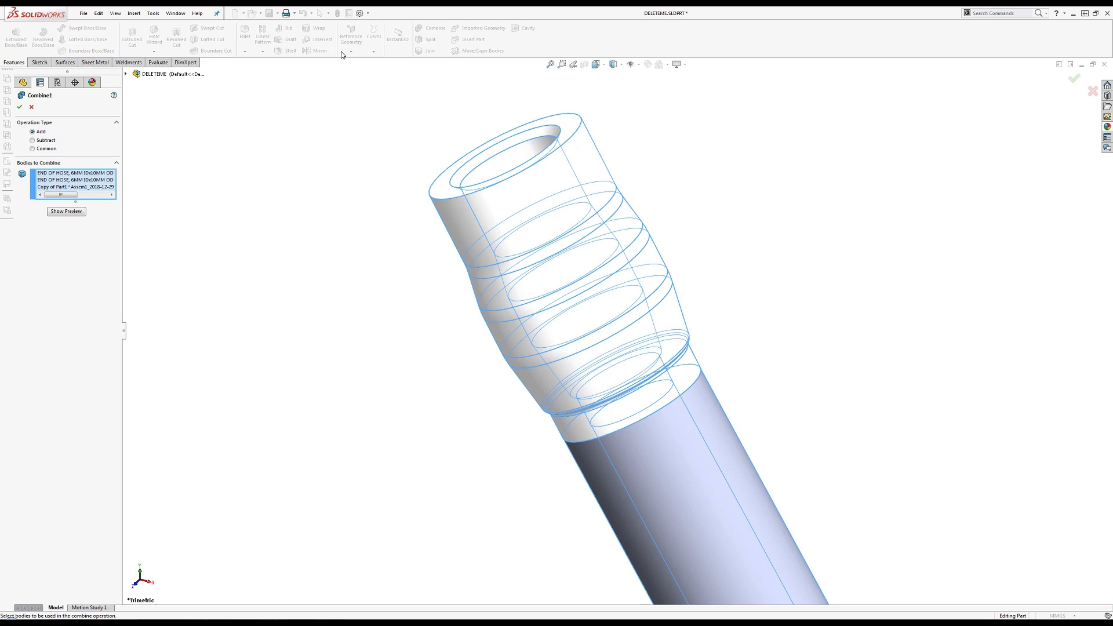
click(19, 107)
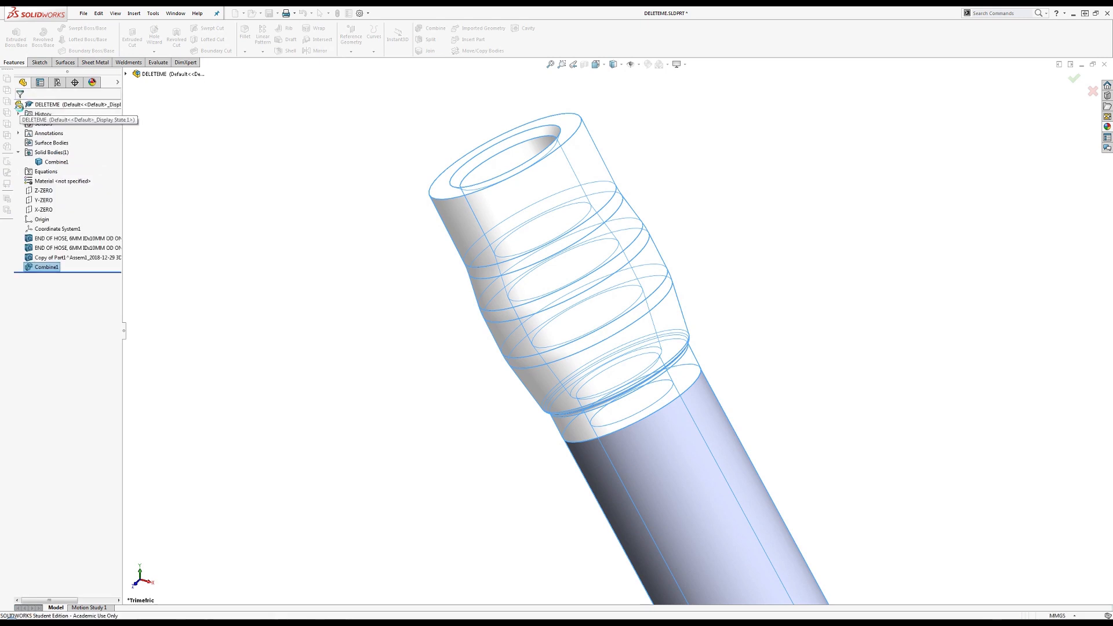
Save a copy of the combined hose in STEP AP203 format as DELETEME.STEP in the _1 folder
click(84, 13)
click(98, 115)
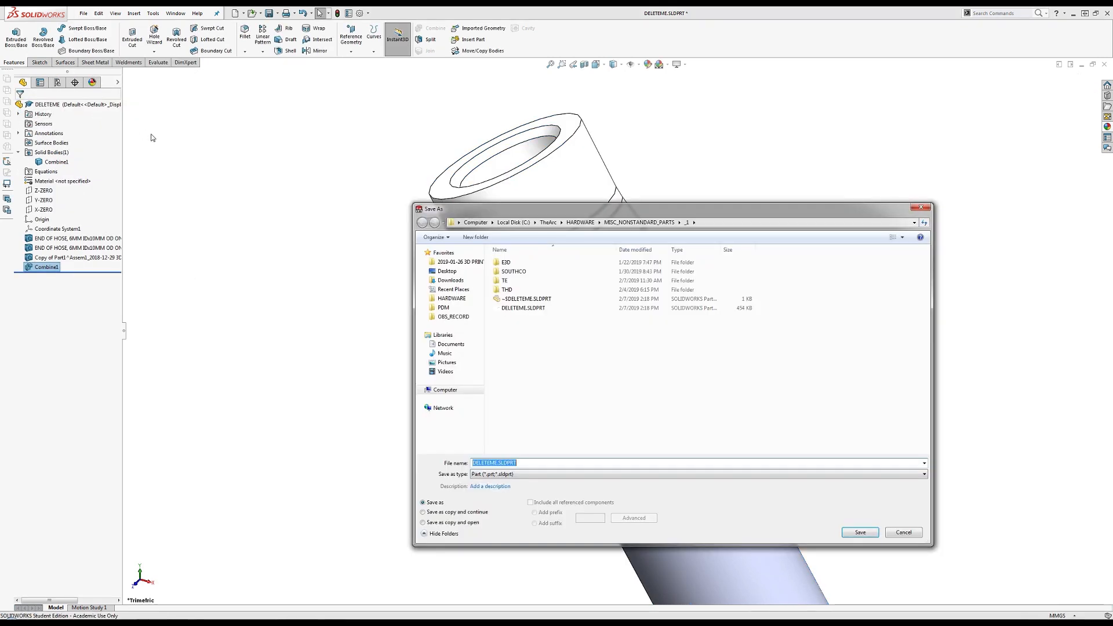
key(Tab)
key(s)
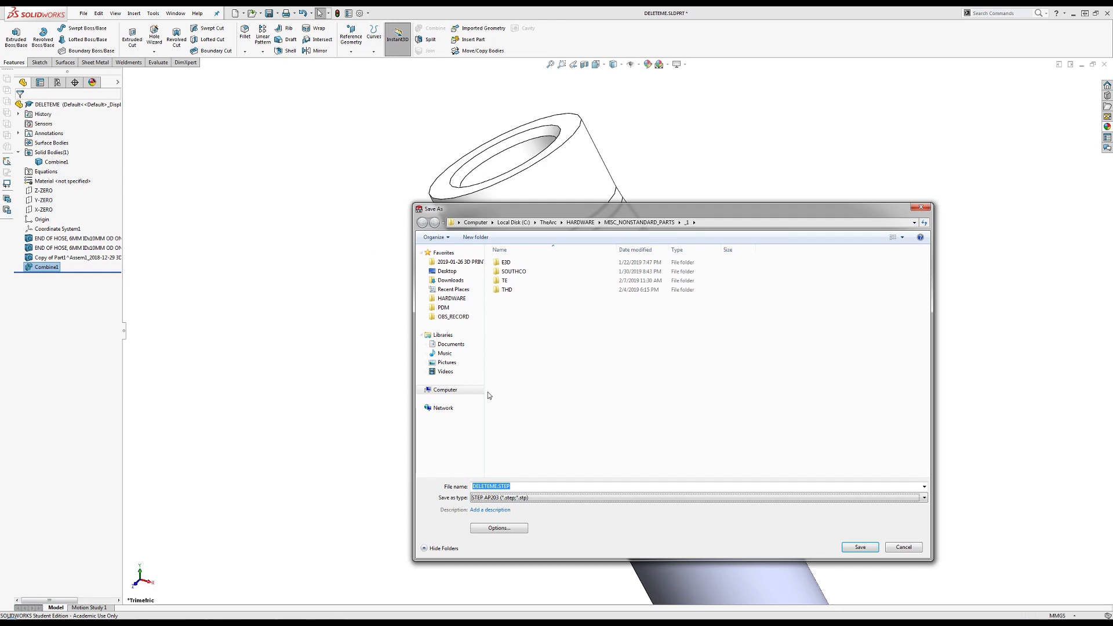
key(Return)
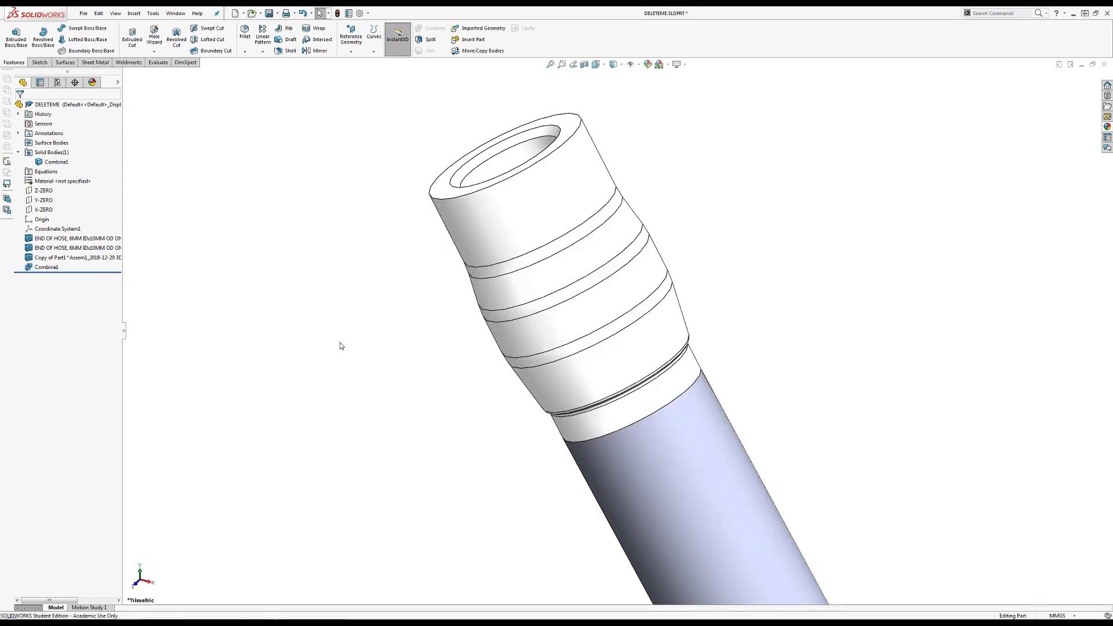
Try to change the appearance of the three inserted hose features and the combine feature together
scroll(480, 342, up, 10)
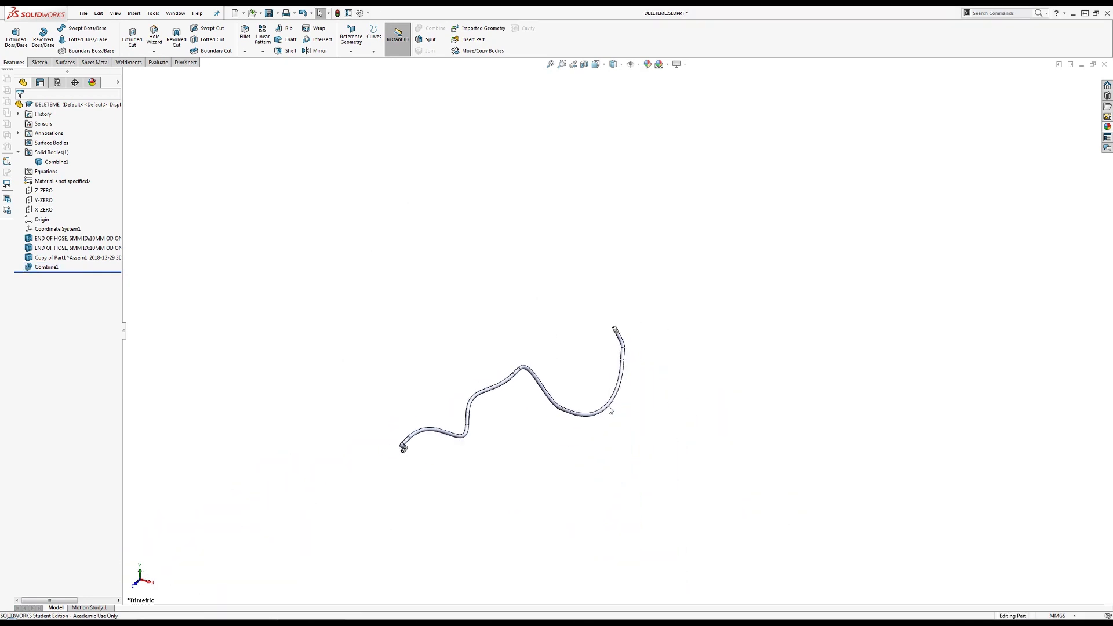
scroll(574, 409, down, 5)
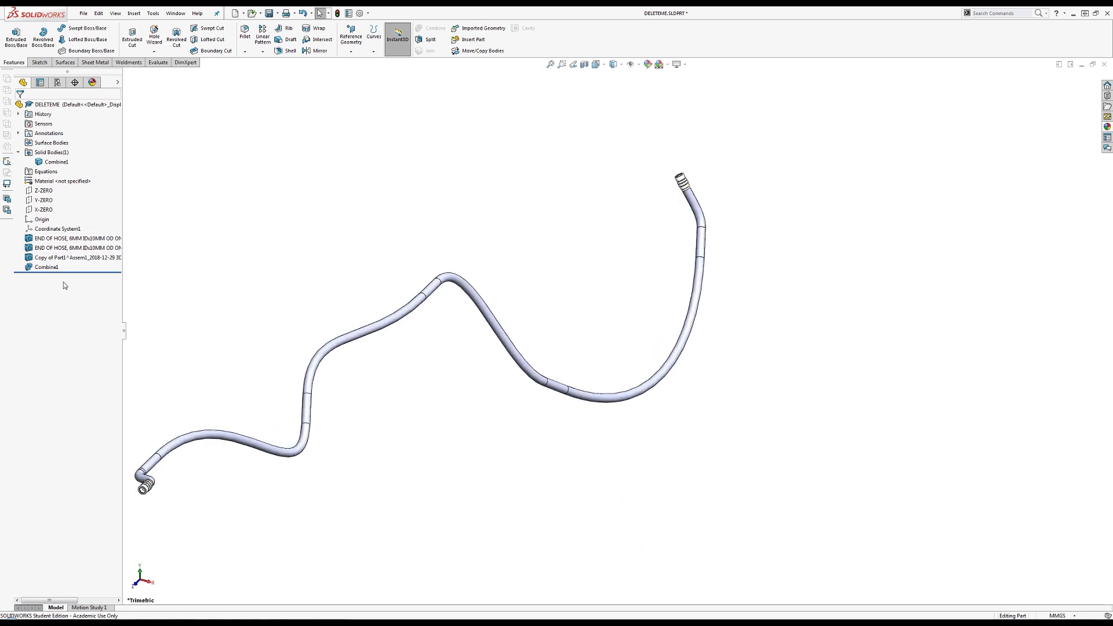
scroll(626, 316, up, 5)
scroll(435, 382, down, 4)
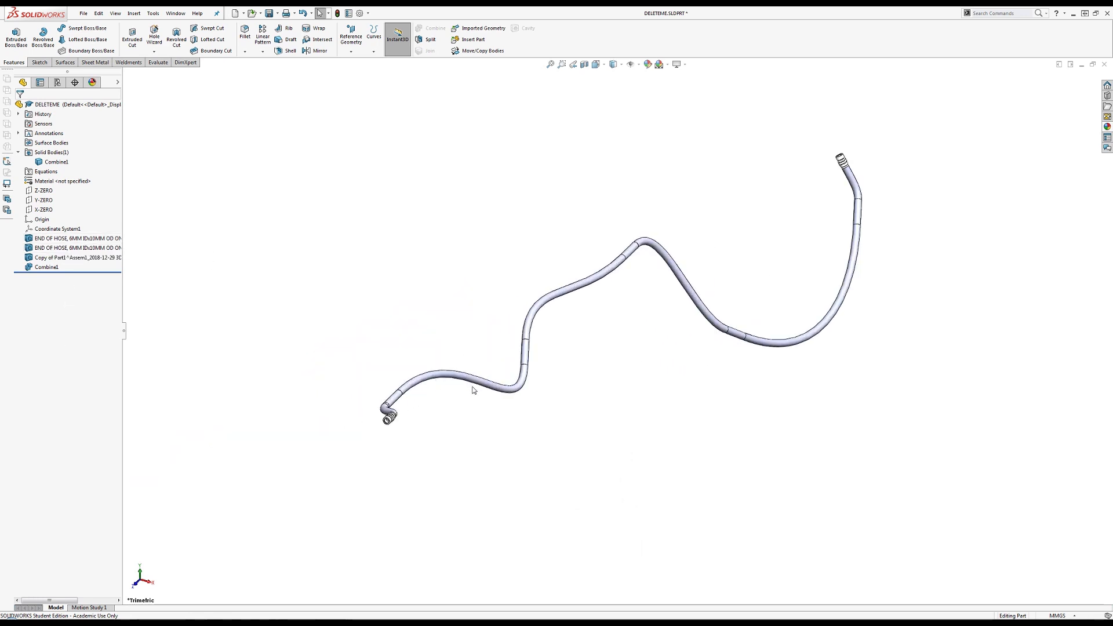
scroll(680, 249, up, 3)
scroll(541, 261, down, 4)
click(56, 239)
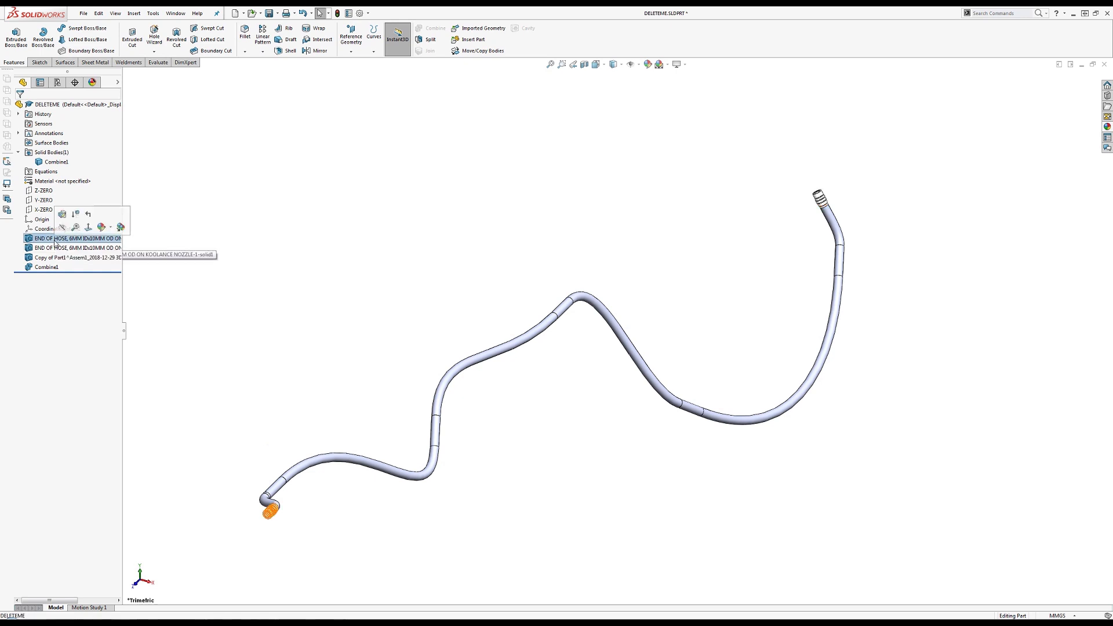
shift+click(46, 266)
right_click(46, 266)
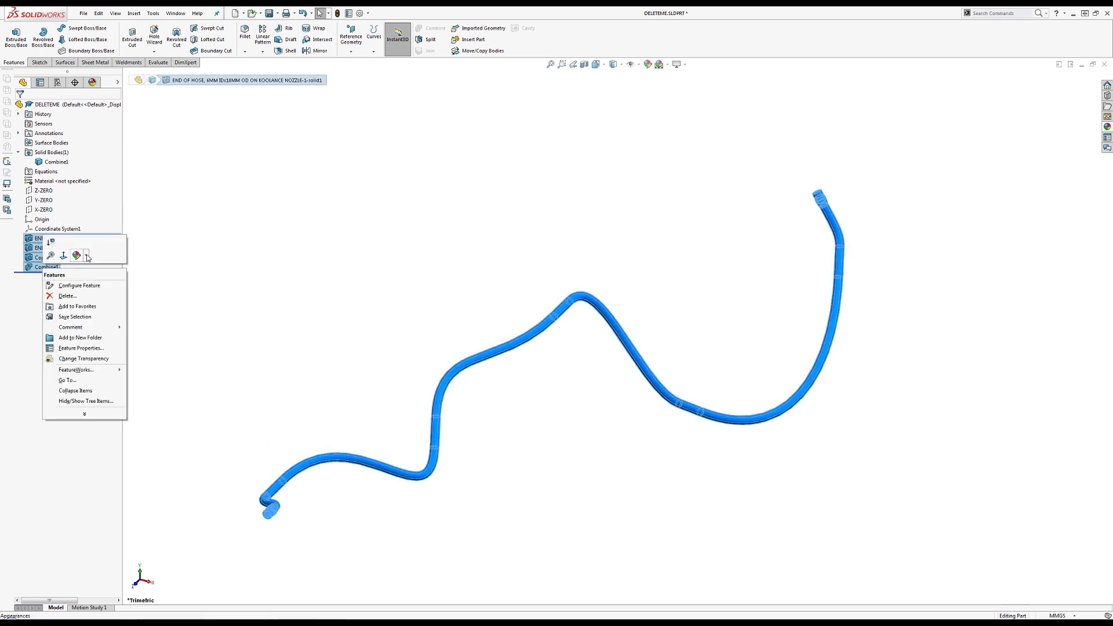
click(86, 256)
click(211, 317)
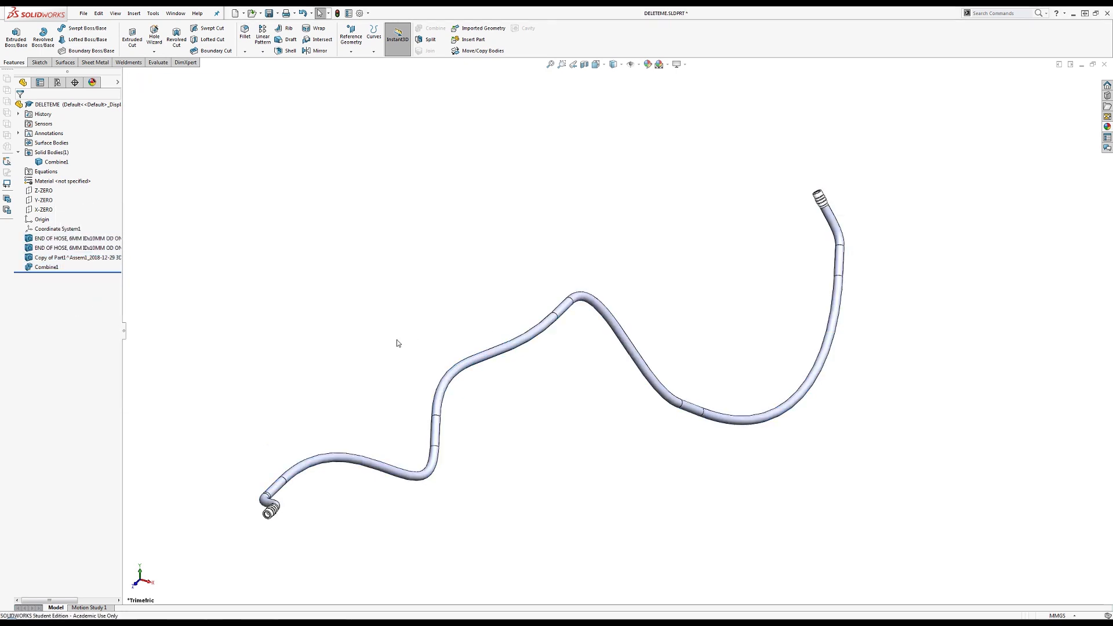
Try to remove the appearance from the combined solid body and from the whole part
scroll(792, 201, down, 5)
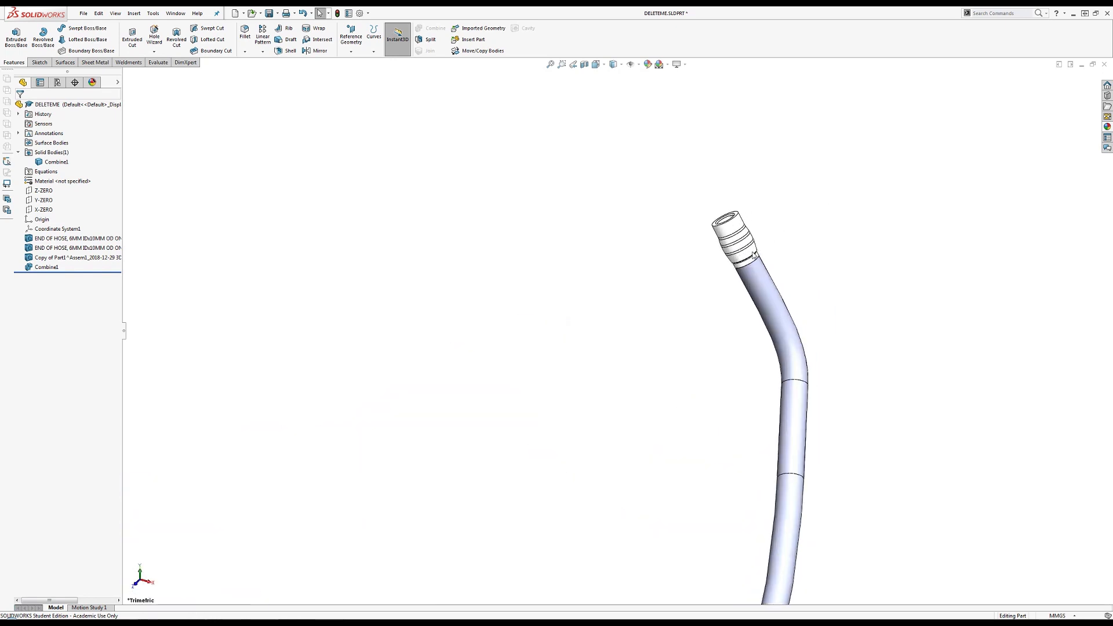
scroll(626, 333, up, 4)
scroll(659, 282, down, 4)
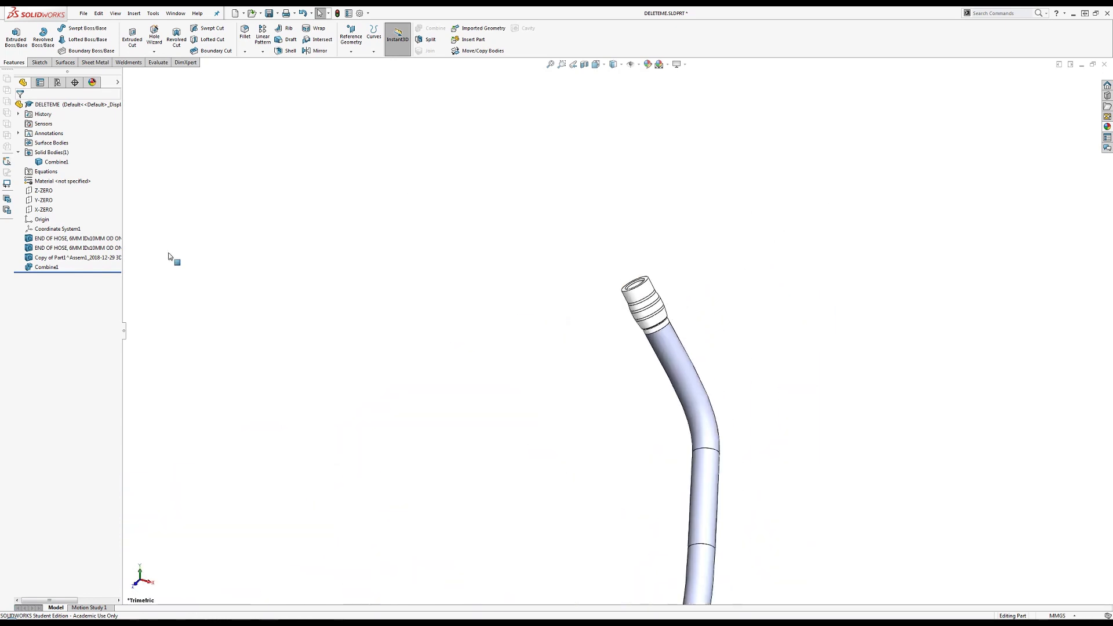
right_click(57, 162)
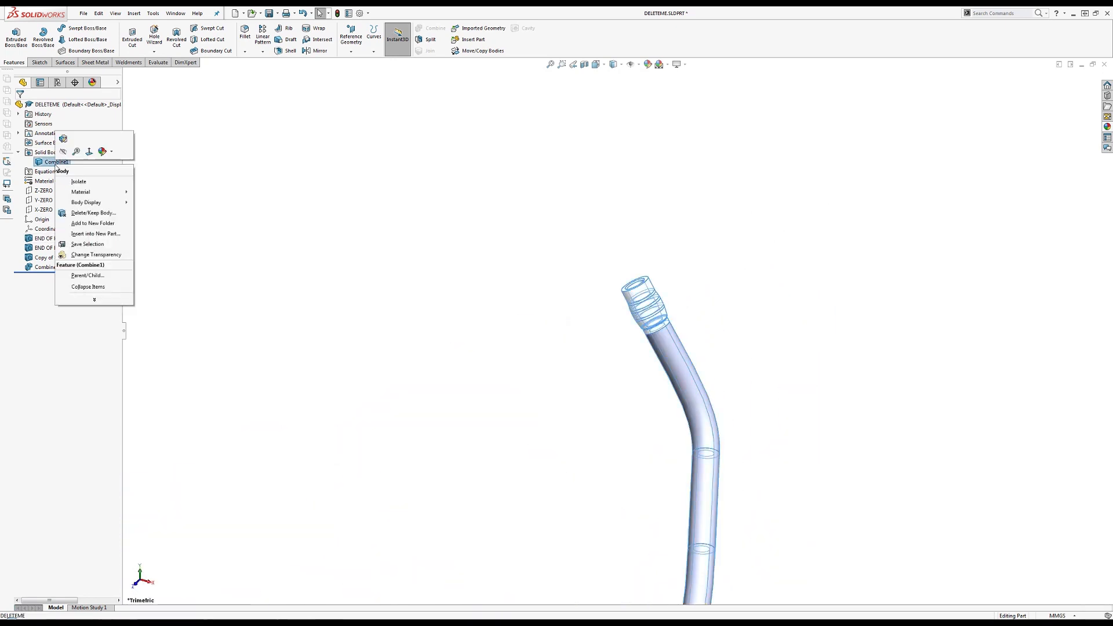
click(112, 154)
click(112, 191)
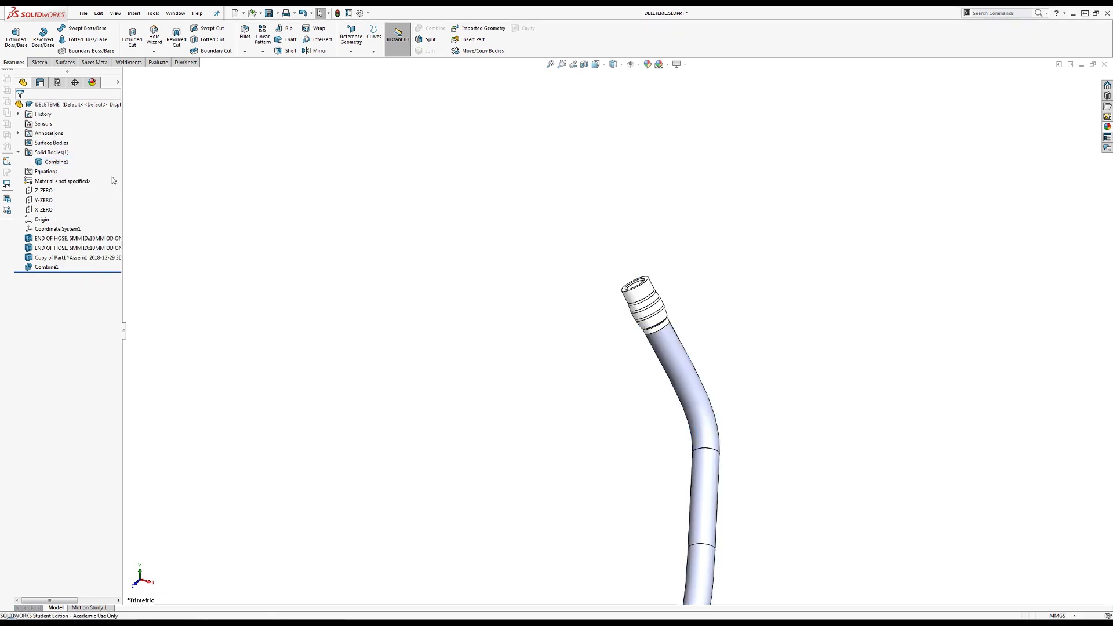
right_click(87, 106)
click(226, 256)
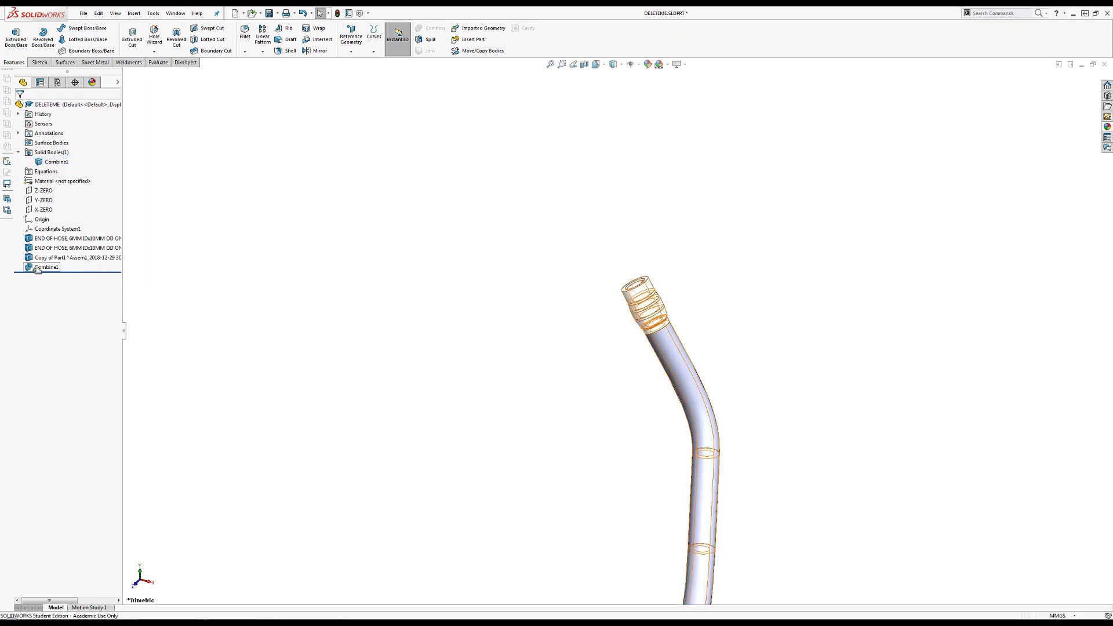
Delete the combine feature and try to remove the appearances from the three inserted hose features
key(Delete)
key(Return)
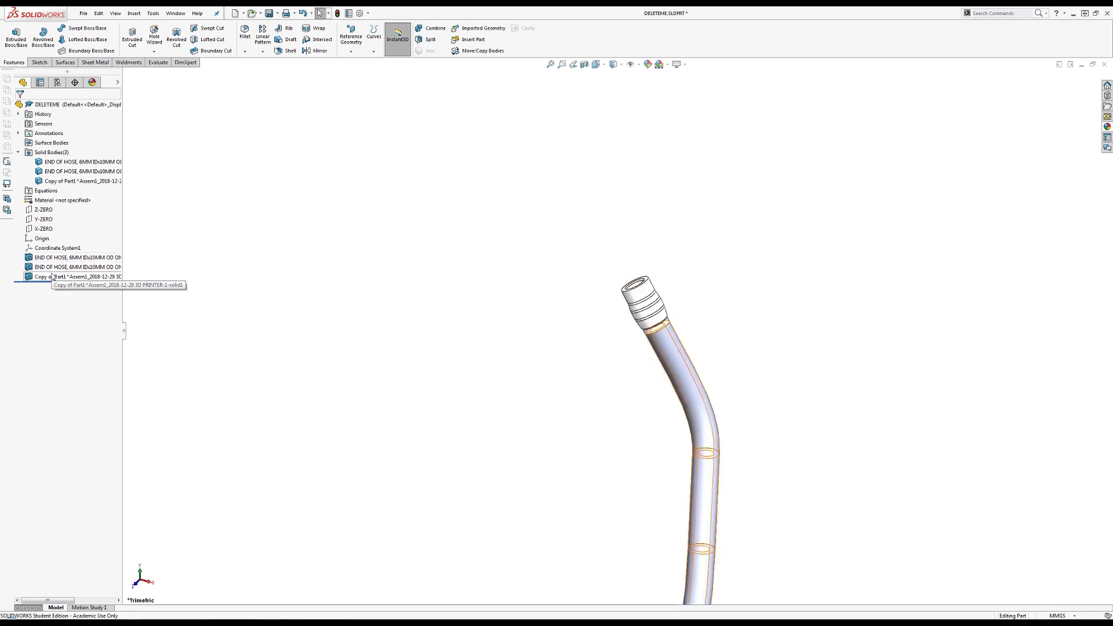
click(51, 277)
shift+click(48, 258)
right_click(48, 260)
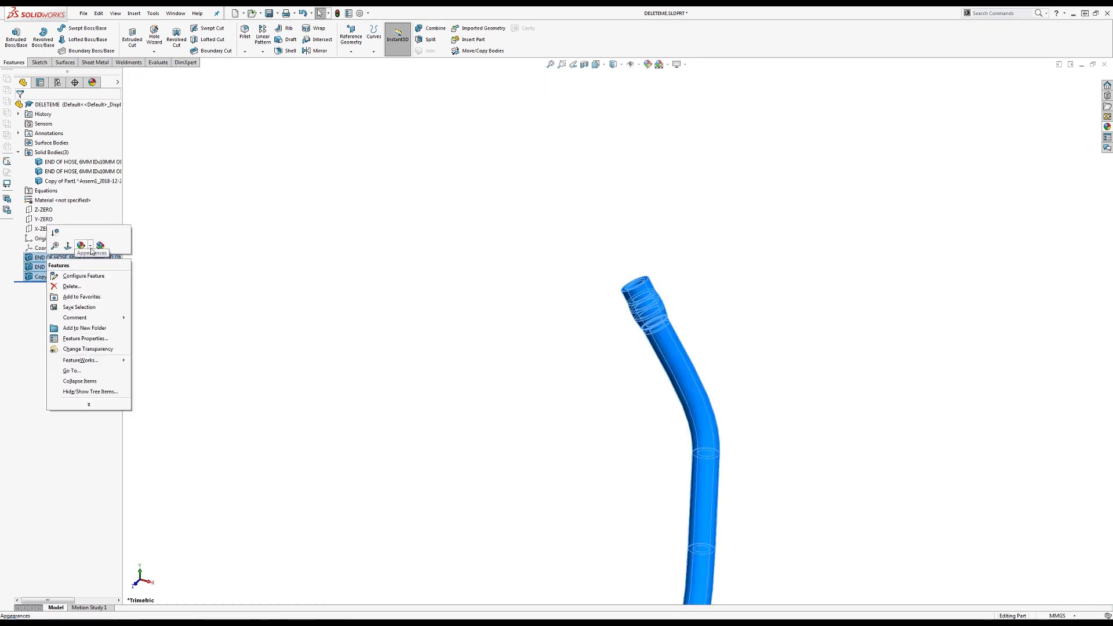
click(91, 248)
click(97, 293)
click(207, 299)
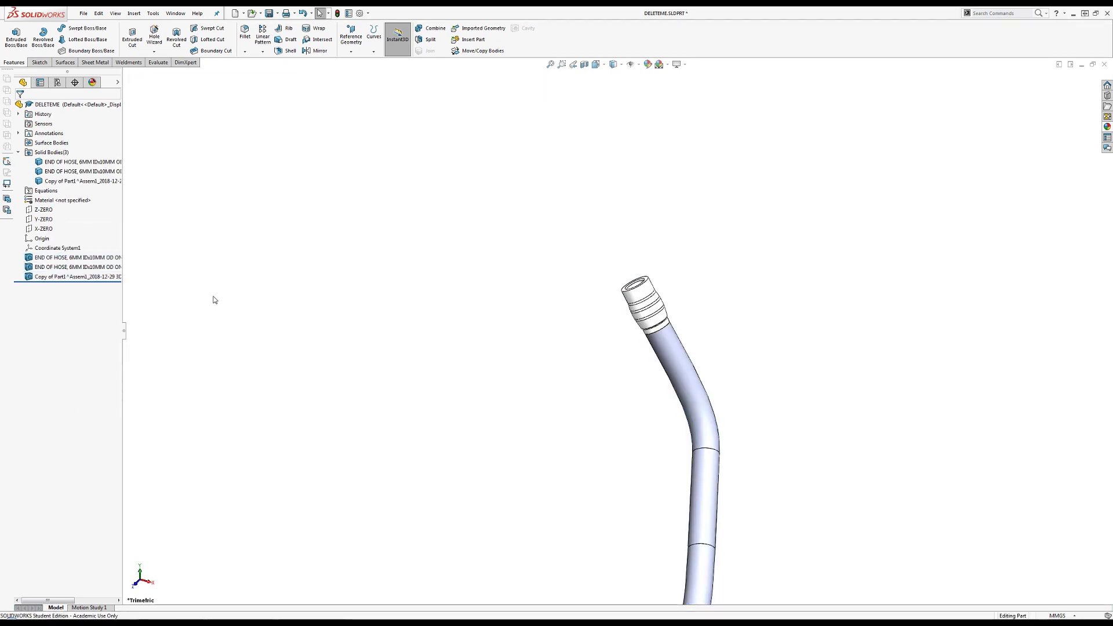
Combine the nozzle end, the hose and the other nozzle end into one body using the Add operation
click(58, 258)
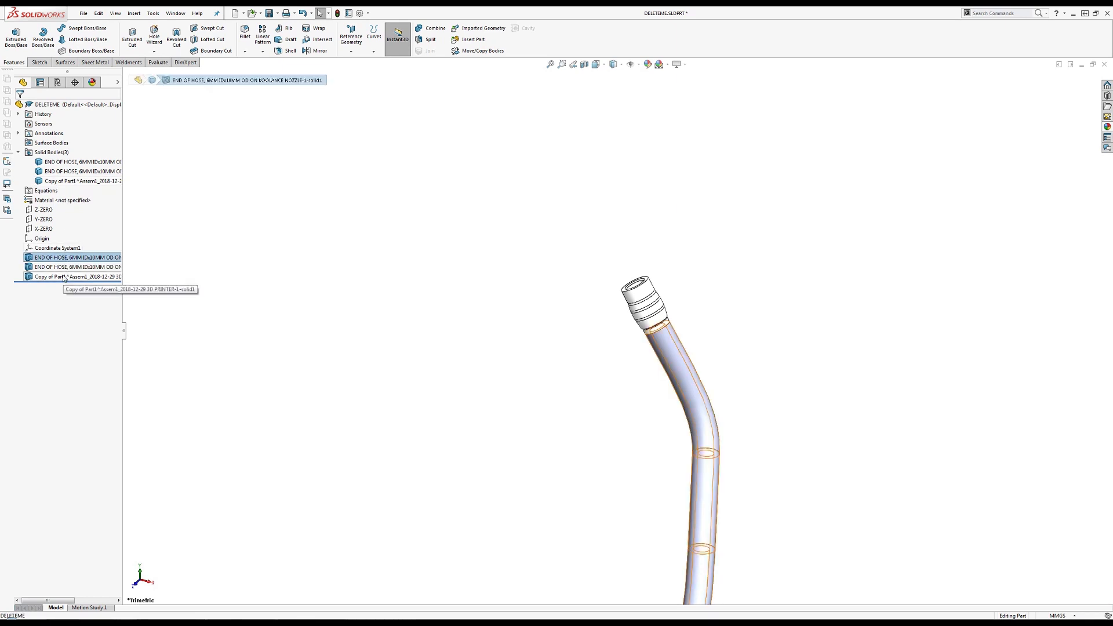
shift+click(64, 277)
click(428, 27)
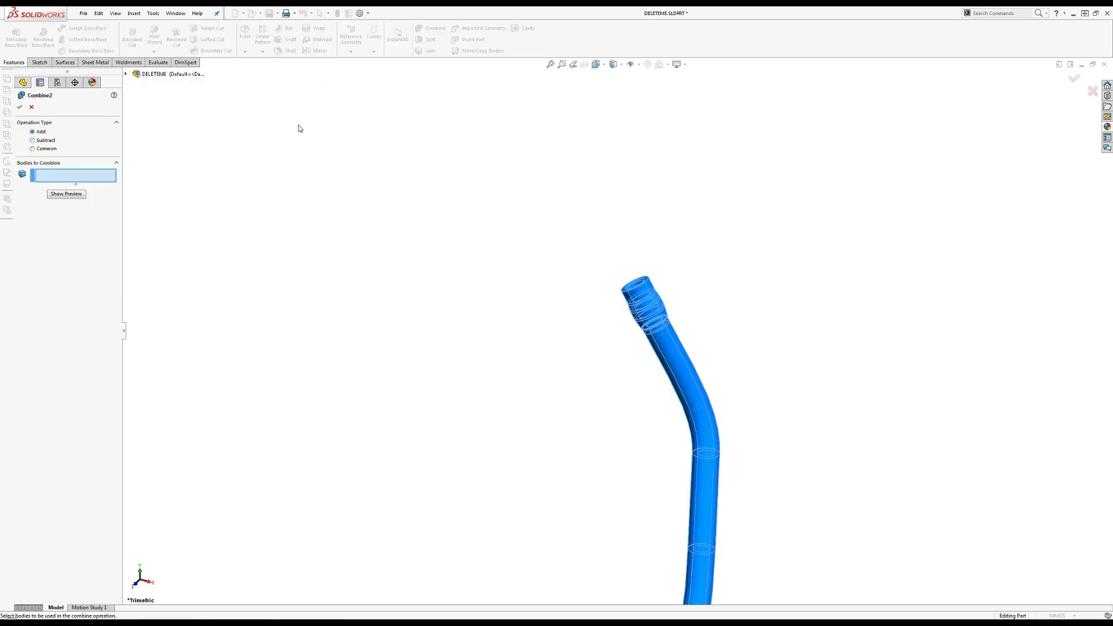
click(638, 297)
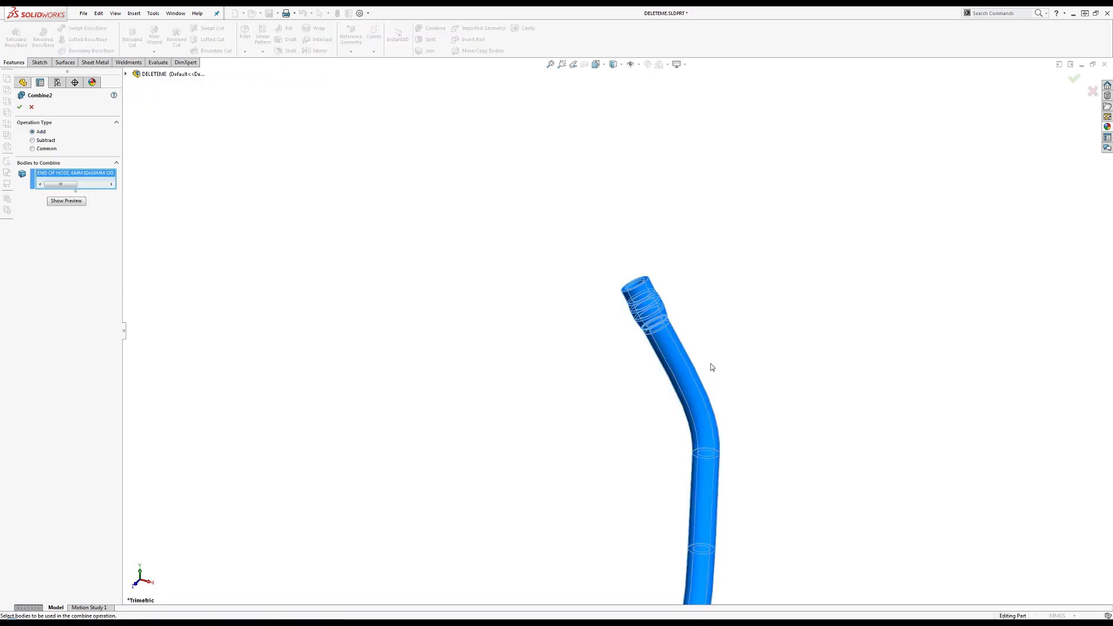
click(702, 378)
scroll(615, 416, up, 3)
scroll(343, 501, up, 2)
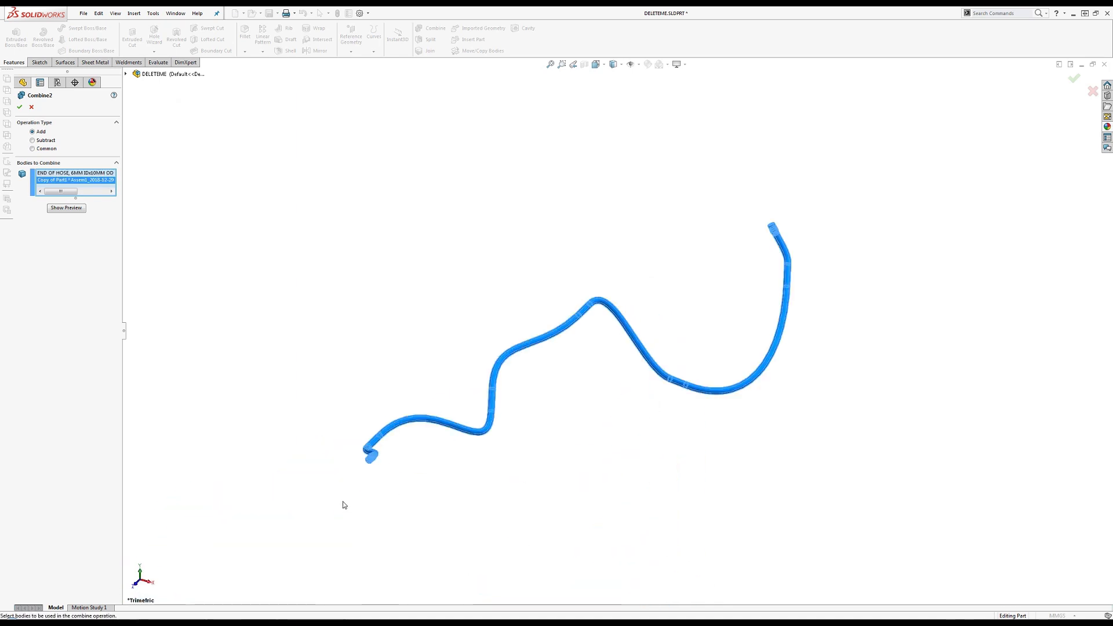
click(369, 461)
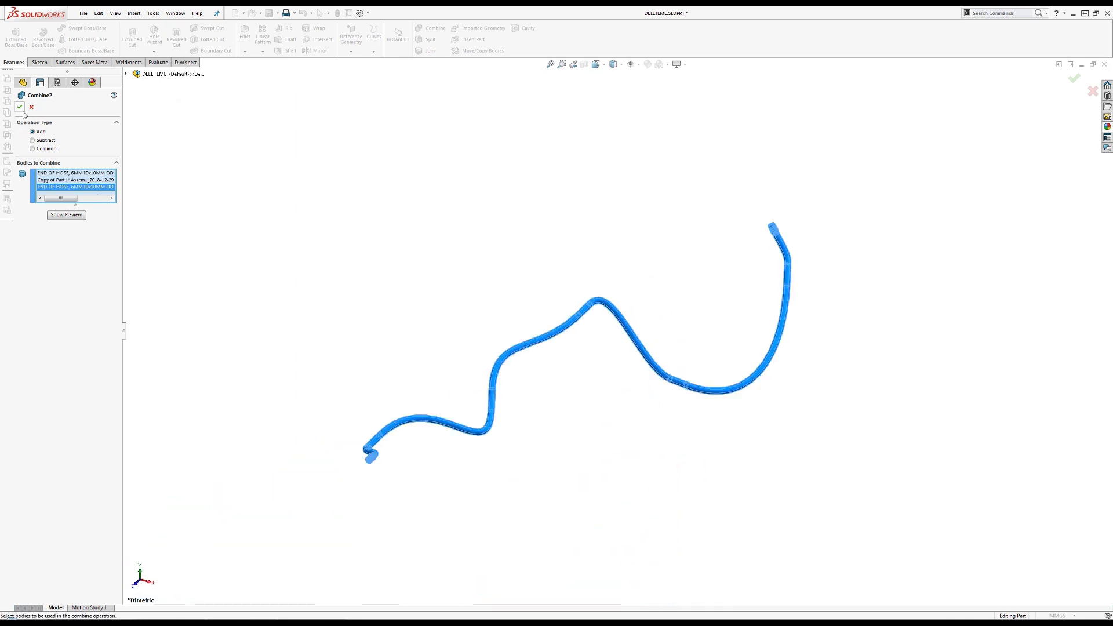
click(20, 107)
Save the recombined hose in STEP AP203 format as DELETEME.STEP in the _1 folder
click(84, 14)
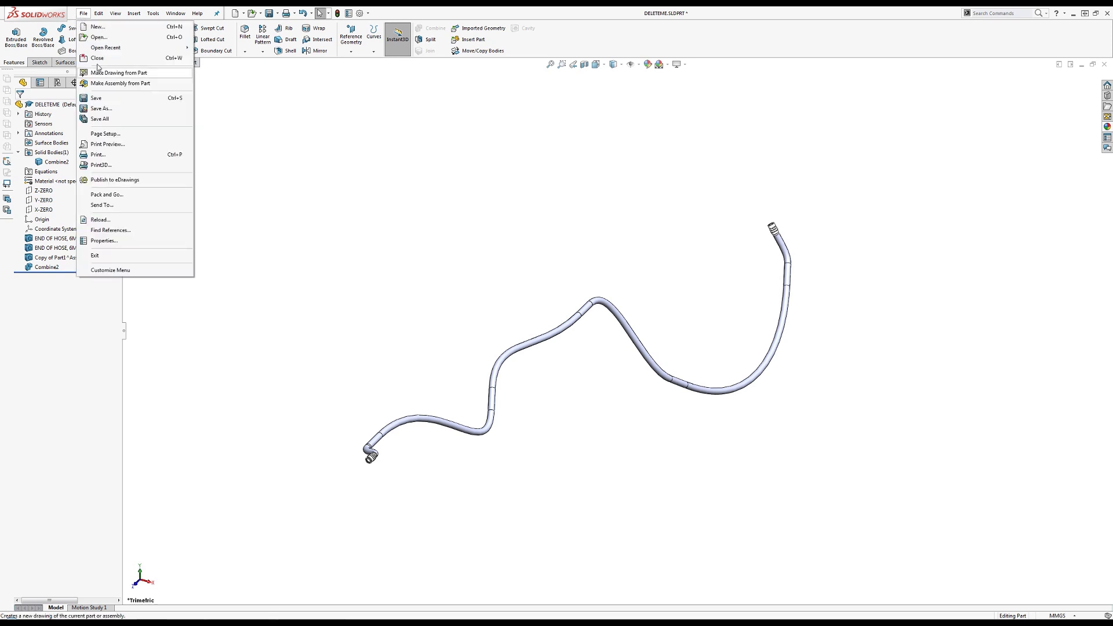
click(108, 110)
key(Tab)
key(s)
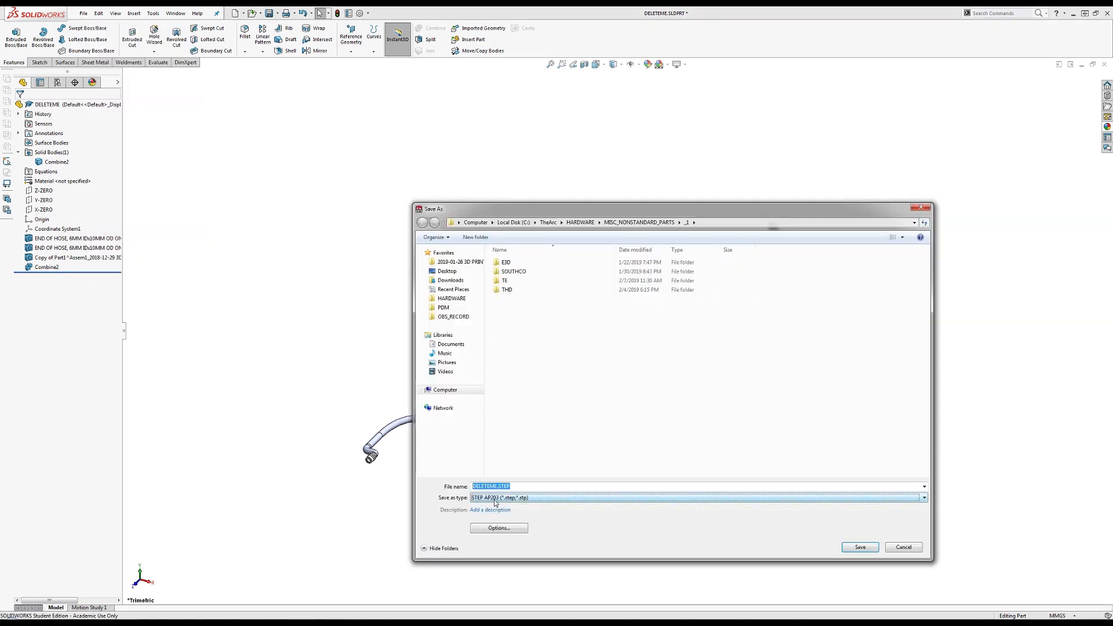
click(859, 547)
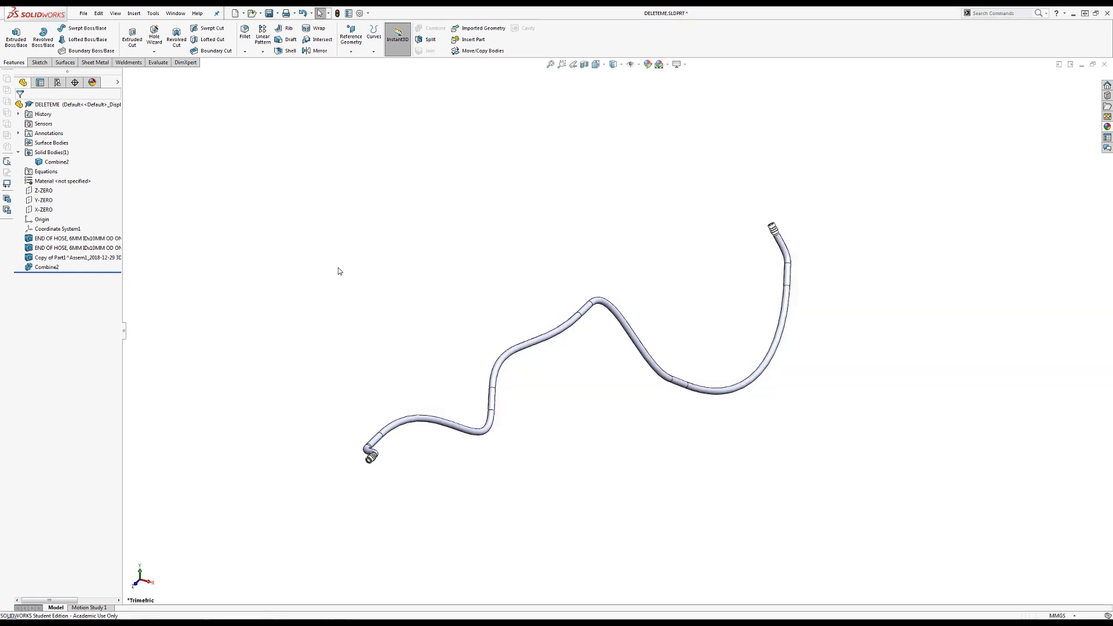
Open DELETEME.STEP from the _1 folder and inspect the nozzle end of the imported hose
click(252, 14)
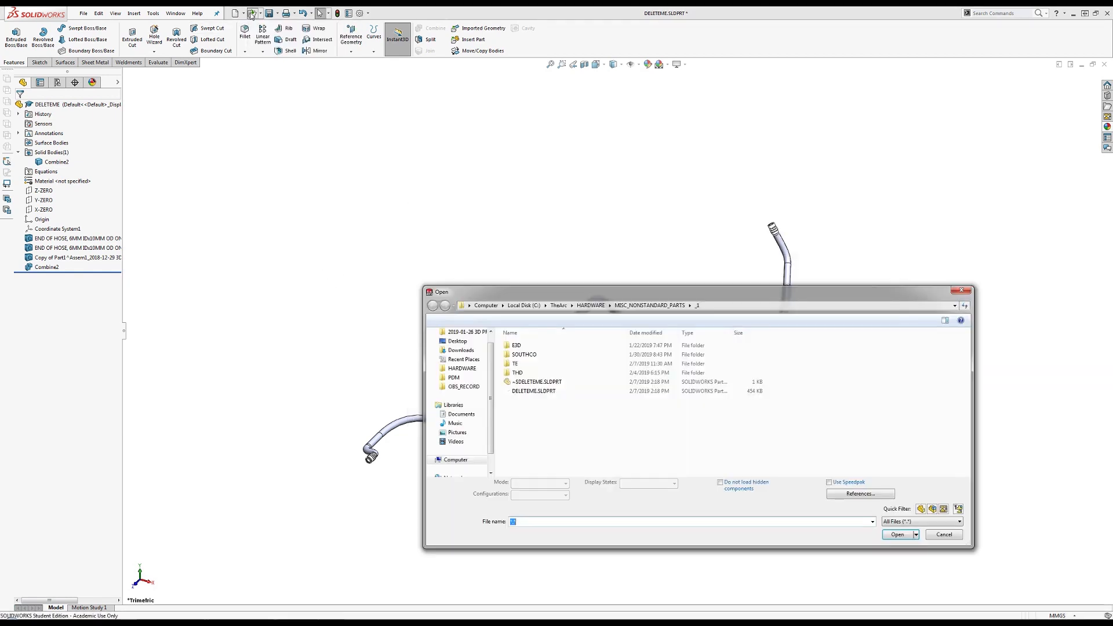
double_click(540, 400)
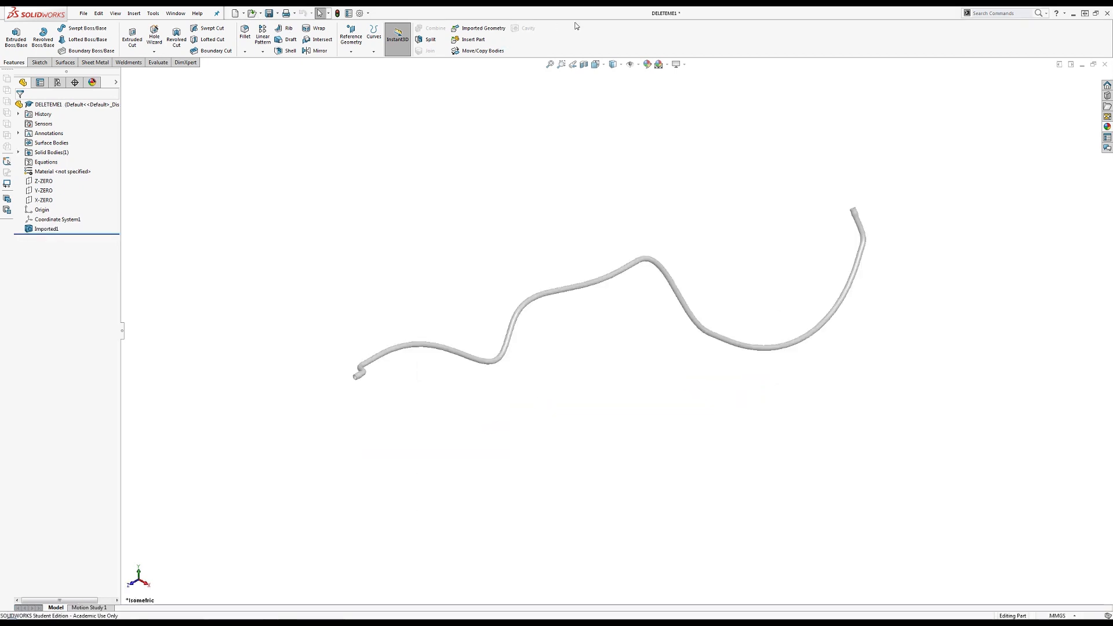
click(614, 76)
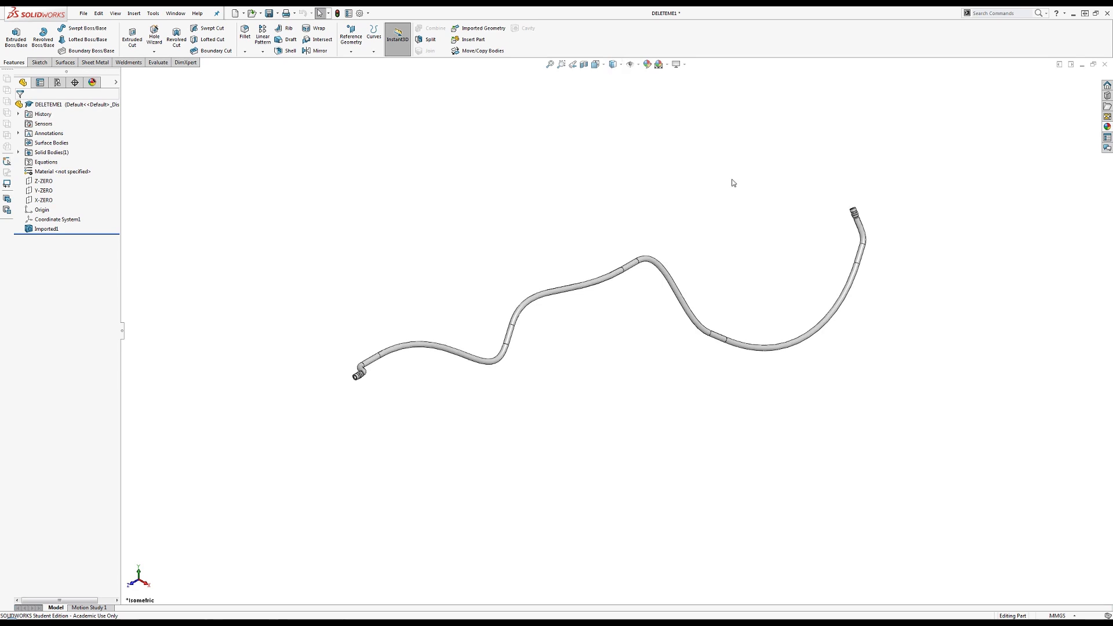
scroll(861, 229, down, 5)
scroll(760, 267, down, 3)
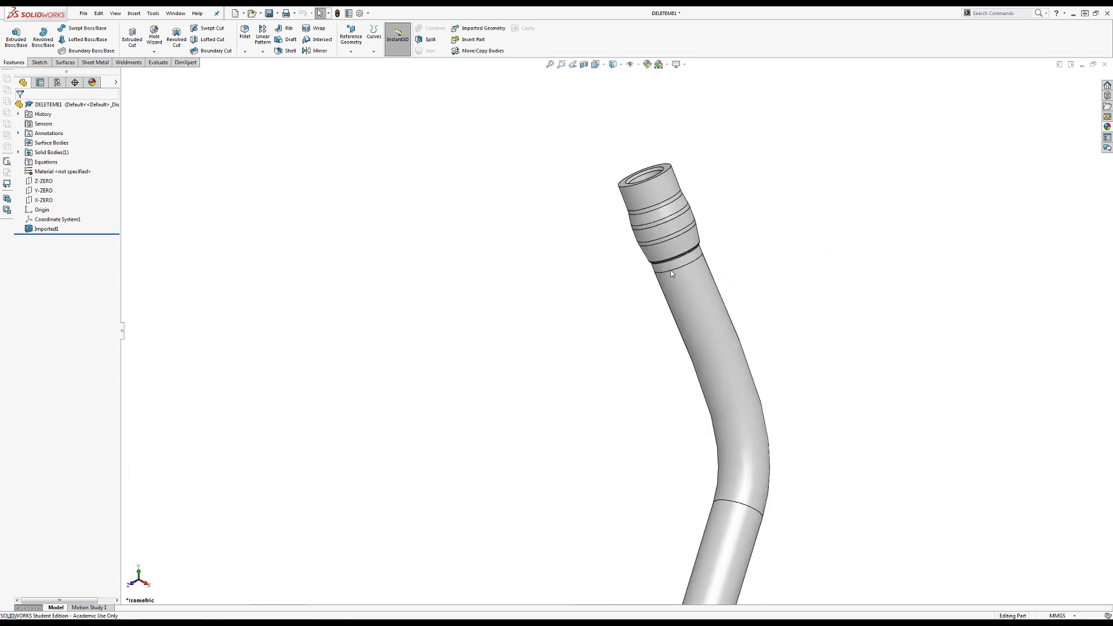
scroll(650, 301, up, 10)
scroll(249, 236, down, 2)
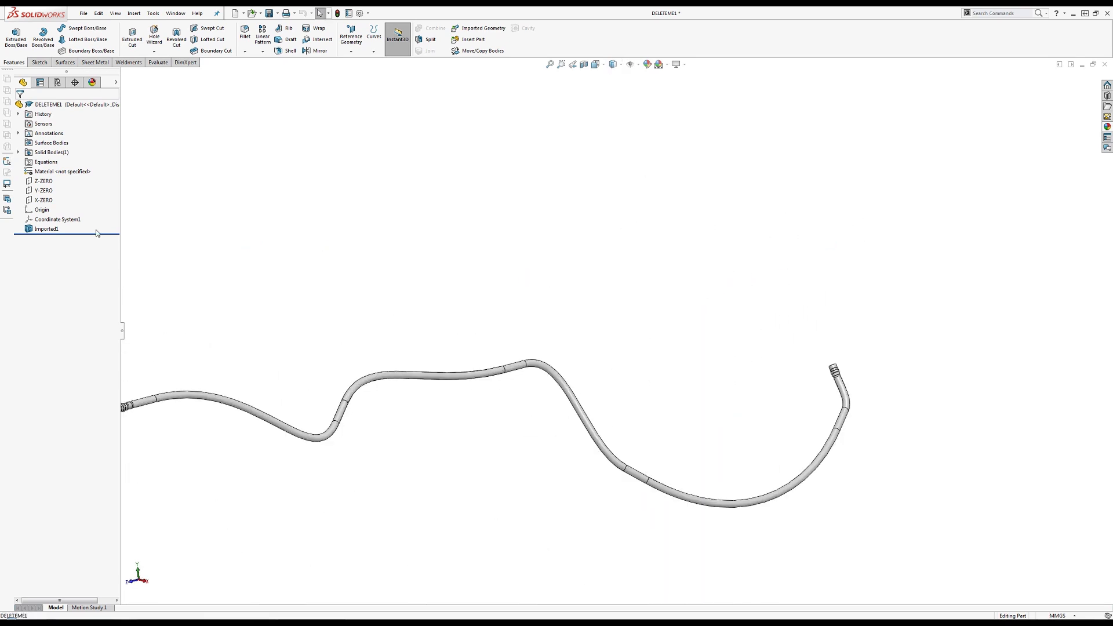
Remove the imported appearance from the hose and assign Silicon Rubber as the part material
right_click(72, 229)
click(104, 217)
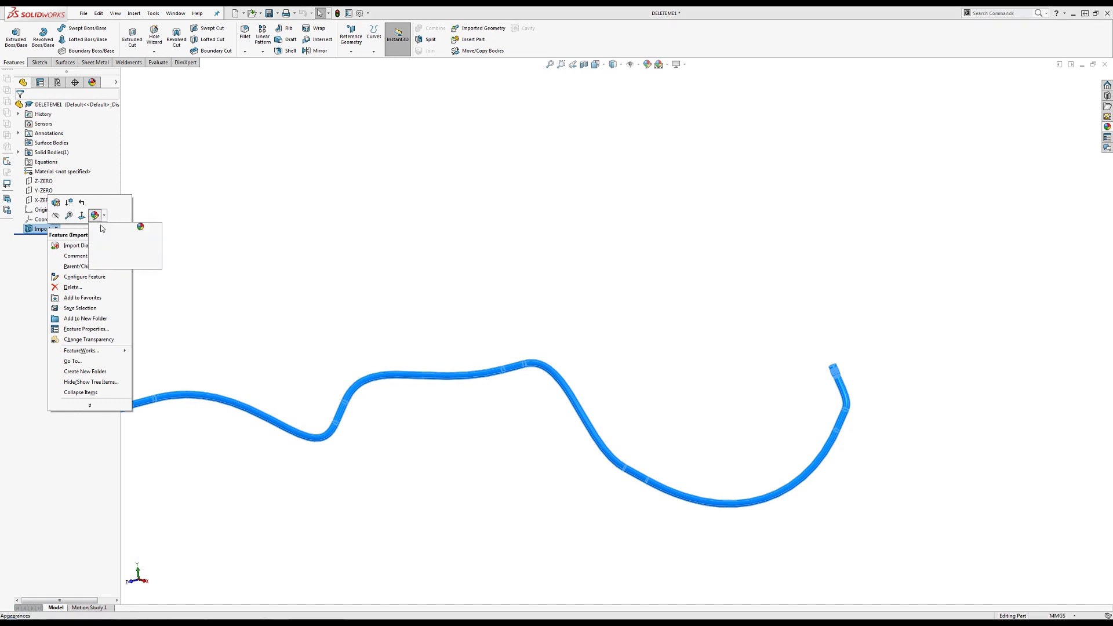
click(106, 265)
scroll(319, 299, up, 2)
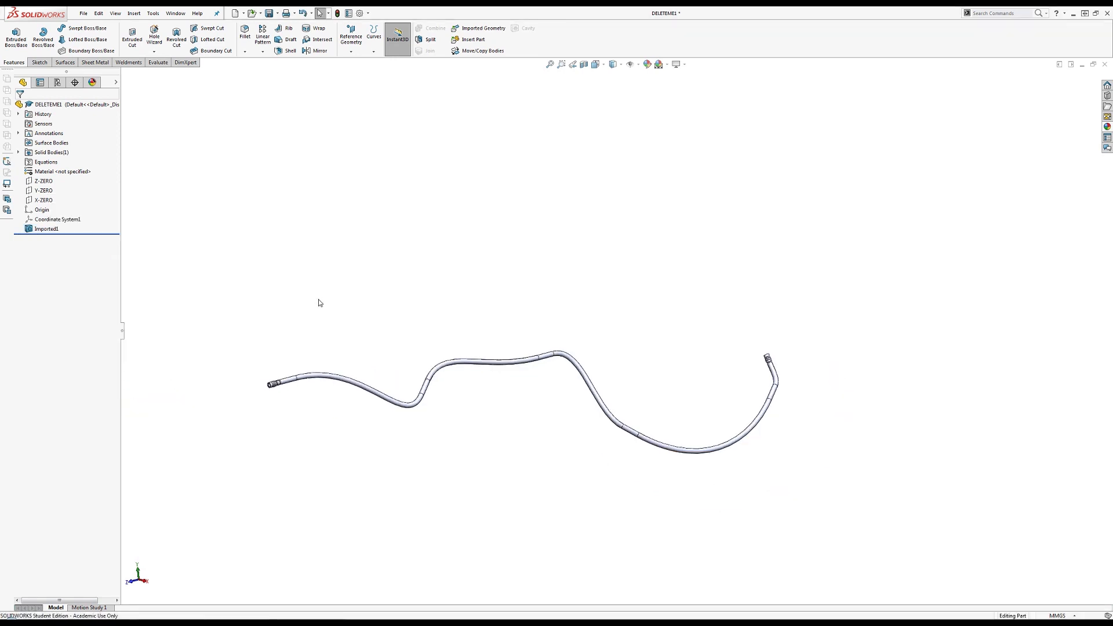
right_click(63, 173)
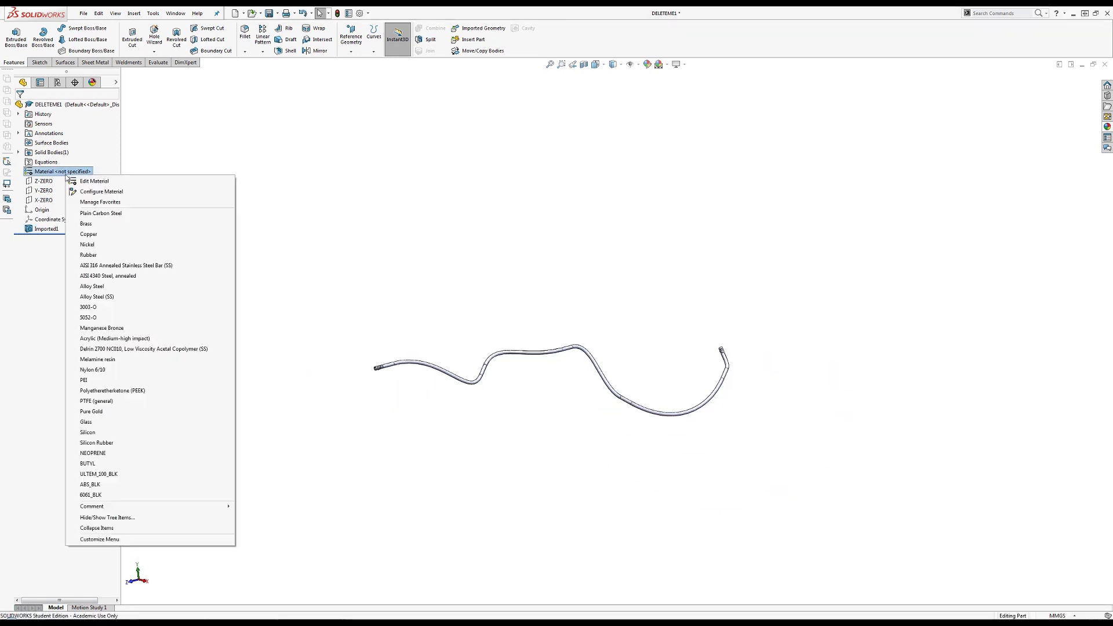
click(107, 443)
Color the whole part's glossy rubber appearance blue (RGB 0, 0, 255) for all display states
right_click(66, 105)
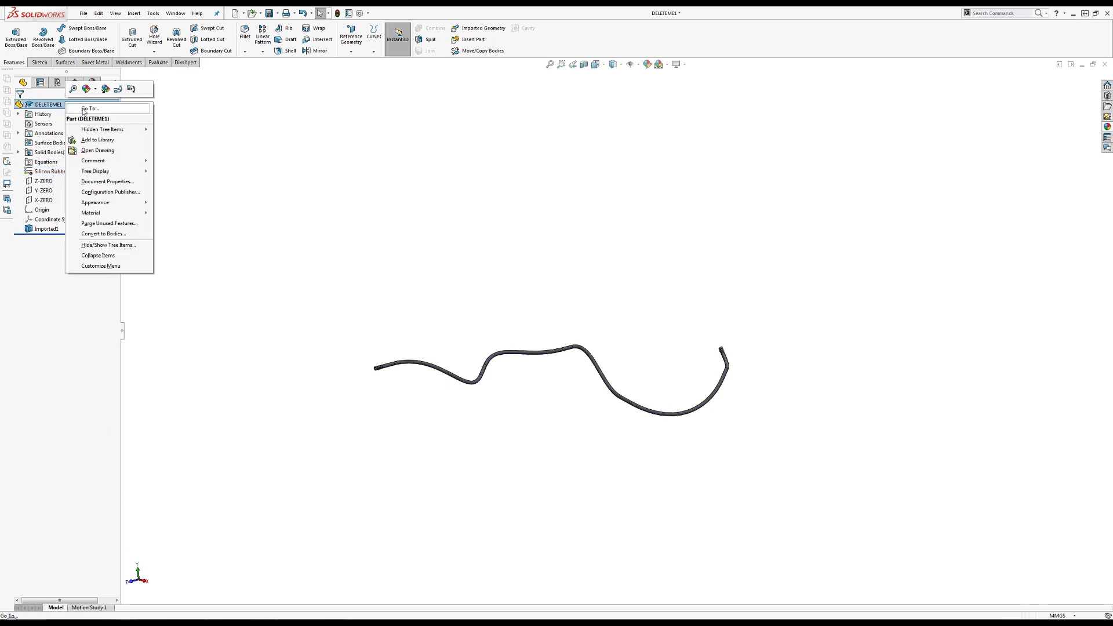
click(91, 92)
click(89, 110)
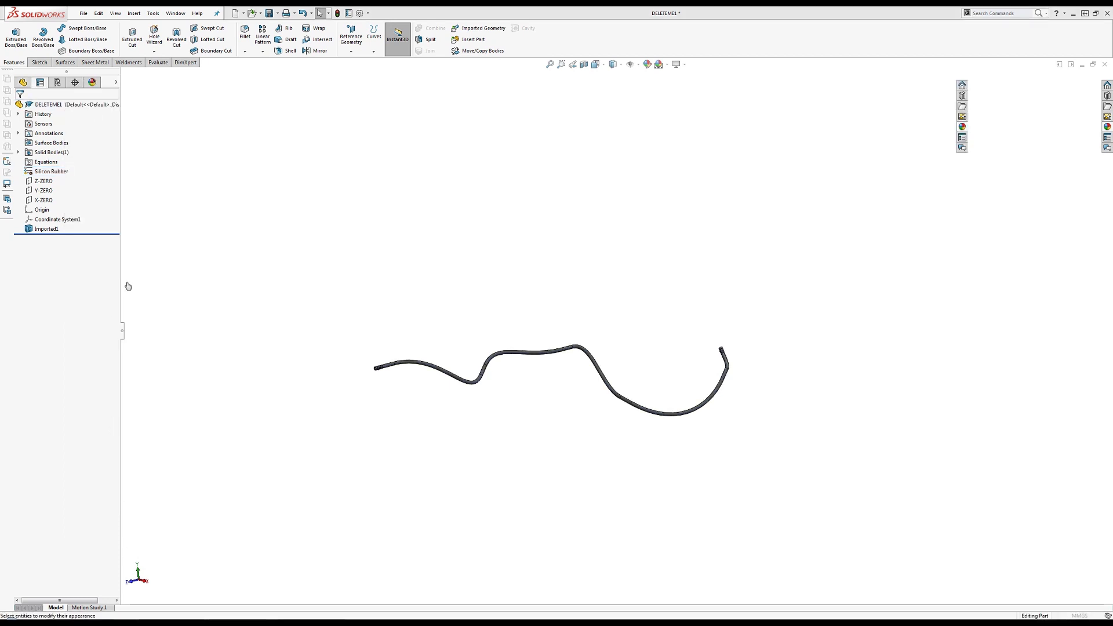
click(78, 289)
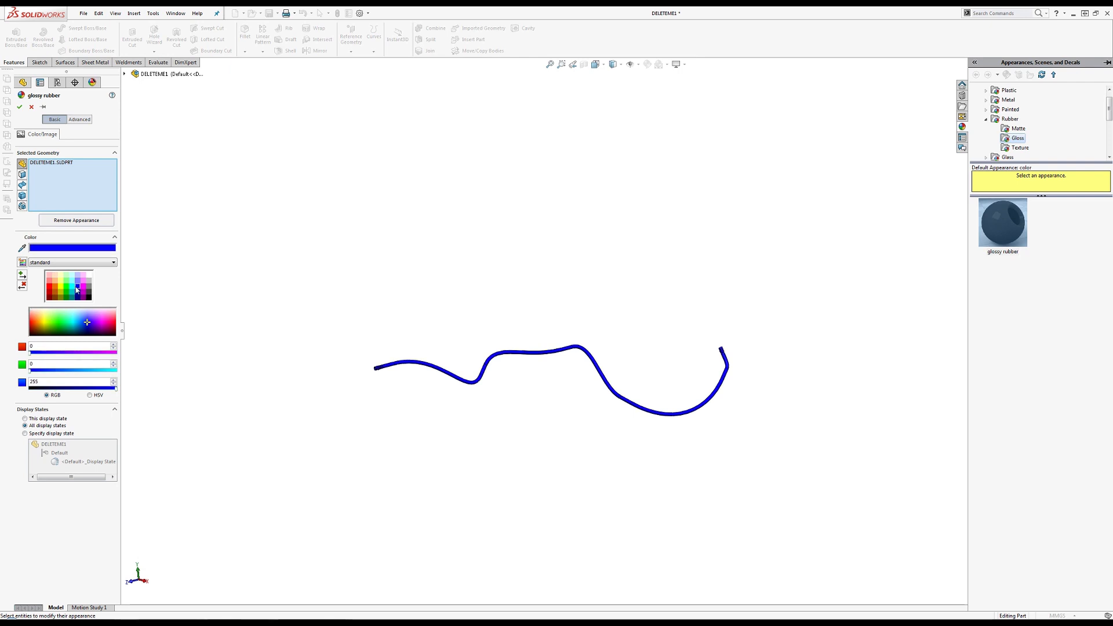
click(20, 106)
scroll(603, 359, down, 5)
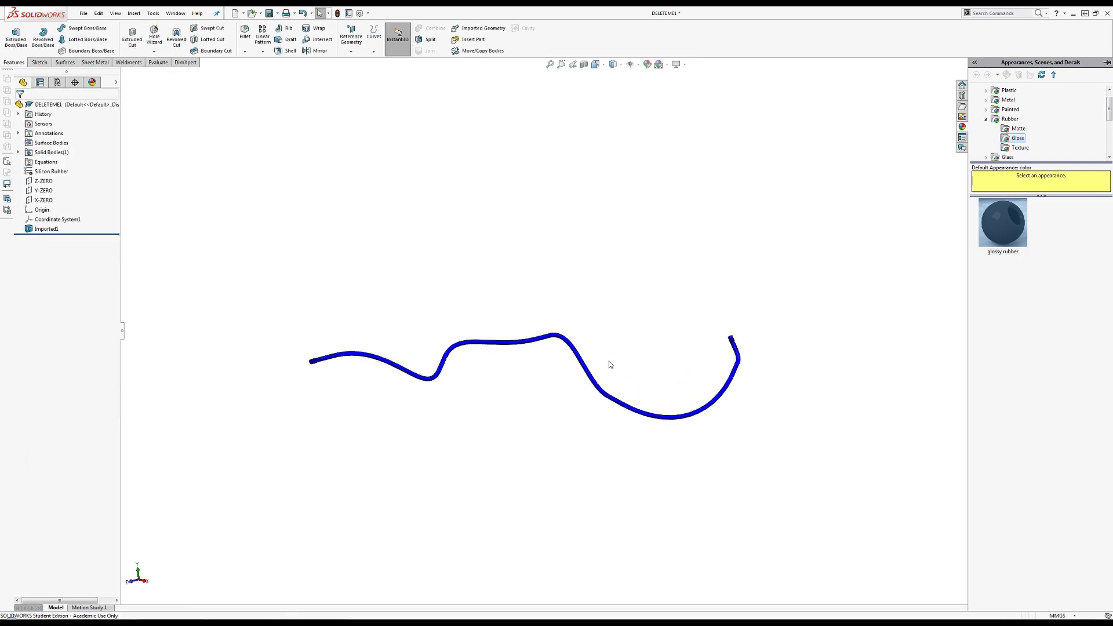
scroll(586, 344, up, 6)
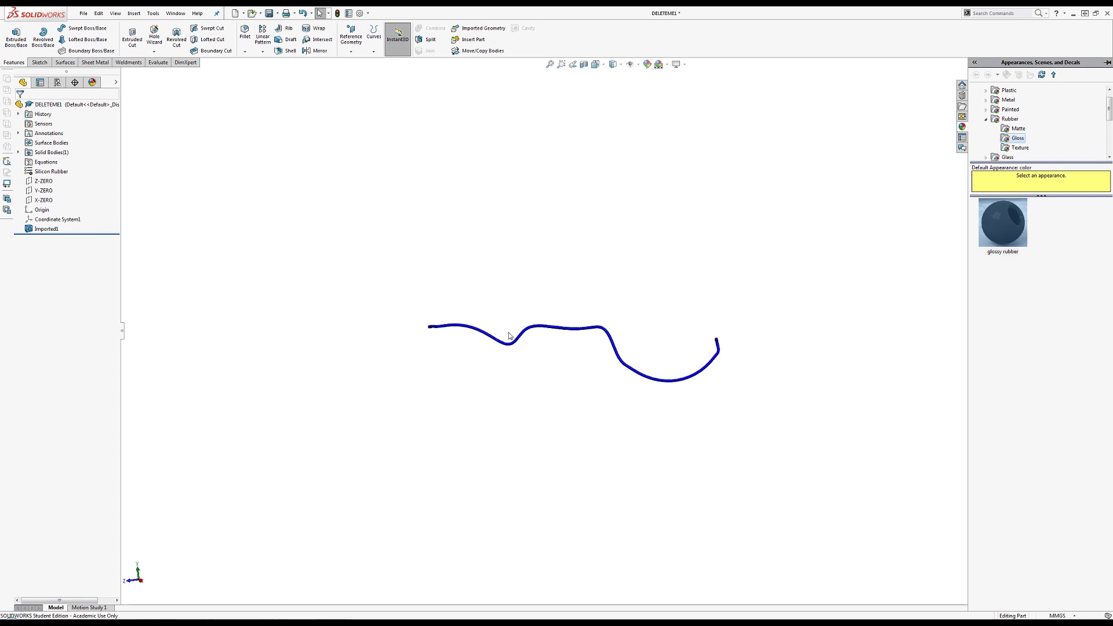
scroll(579, 325, down, 3)
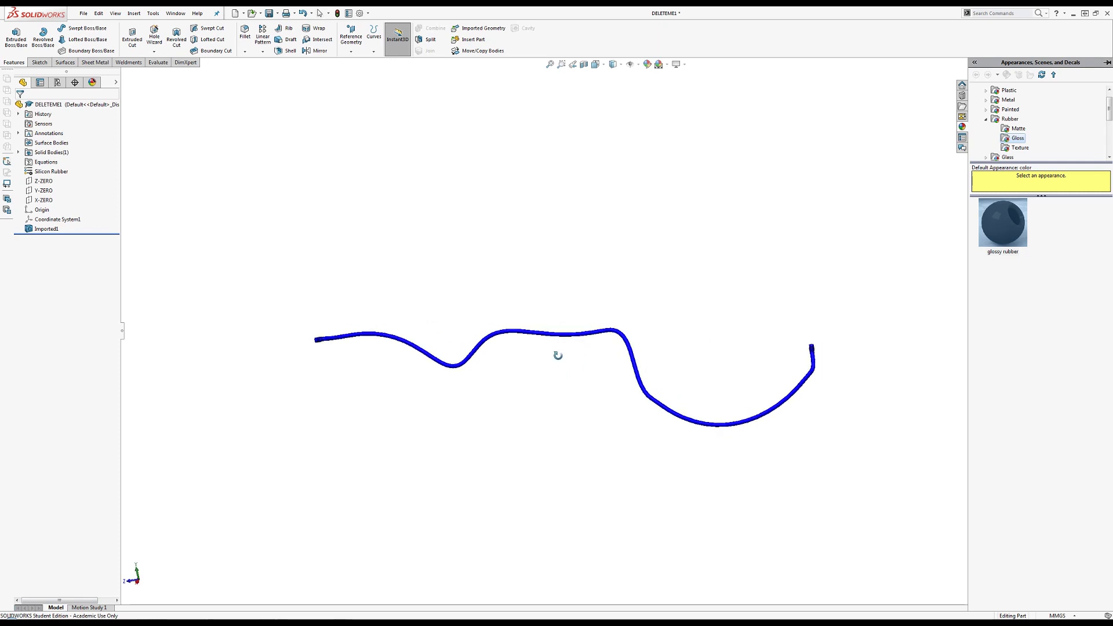
Save the imported hose as a part named HOSE_012 in the 2019-01-26 3D PRINTER folder
click(83, 12)
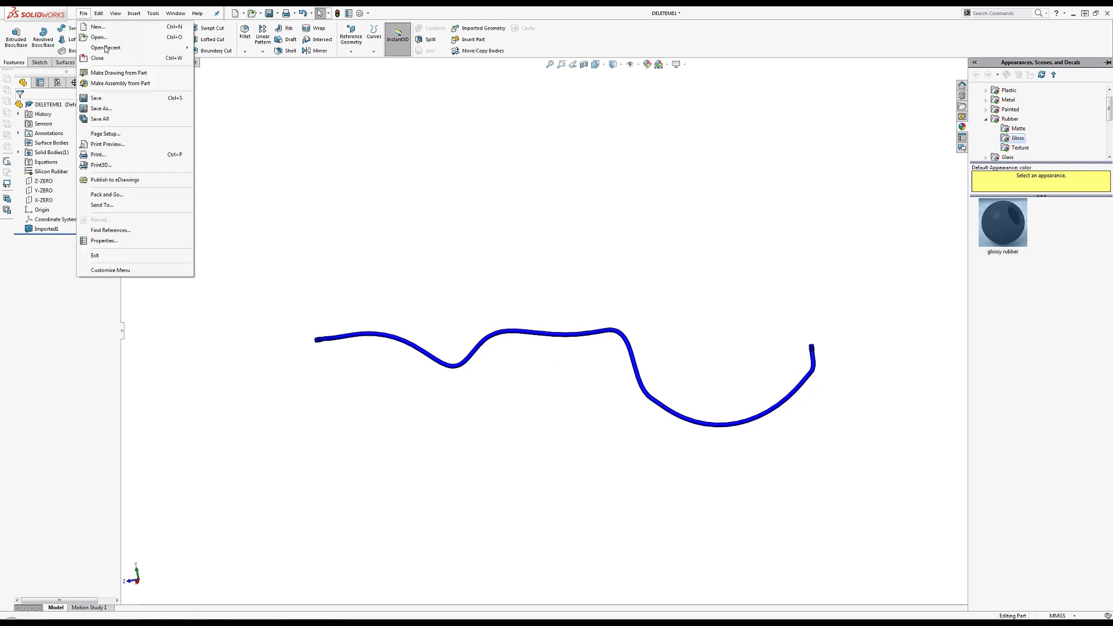
click(96, 108)
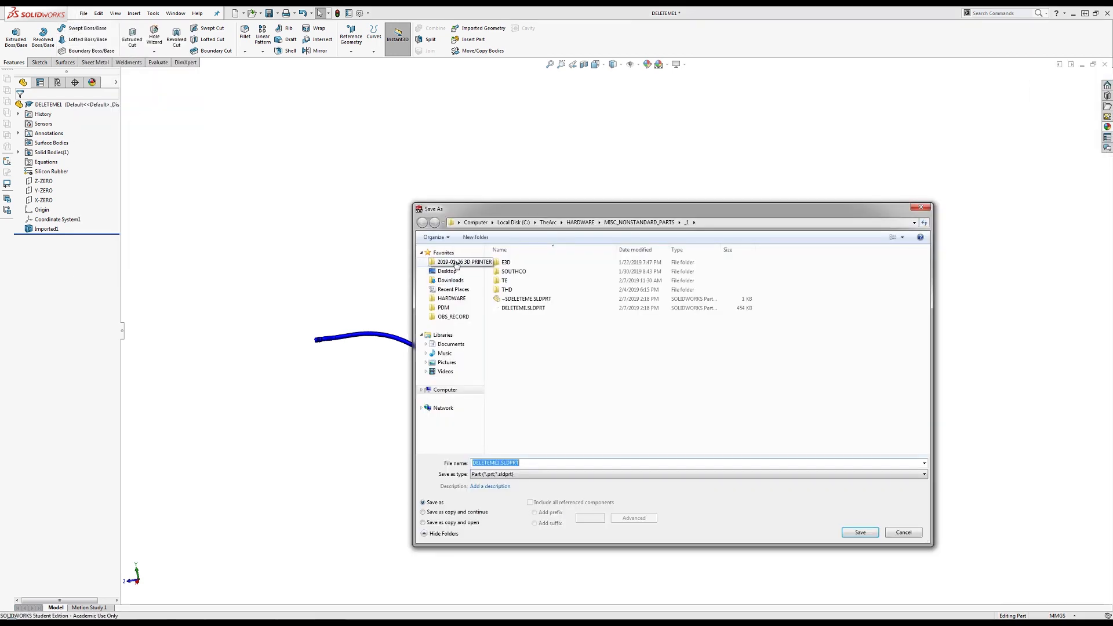
click(457, 263)
text(HOS)
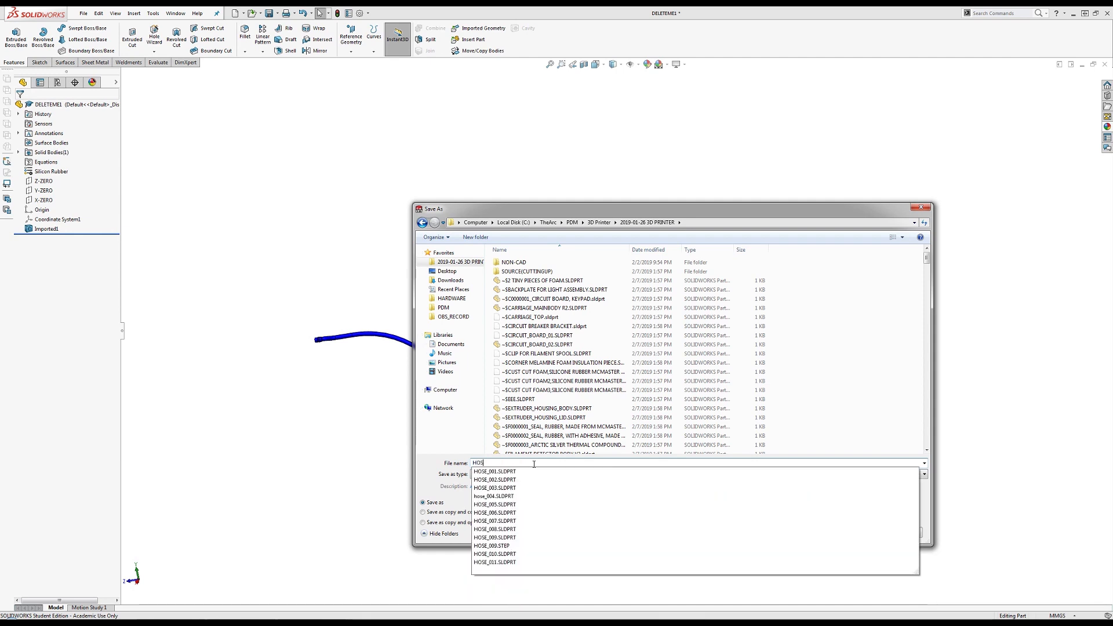
text(E_012)
click(870, 534)
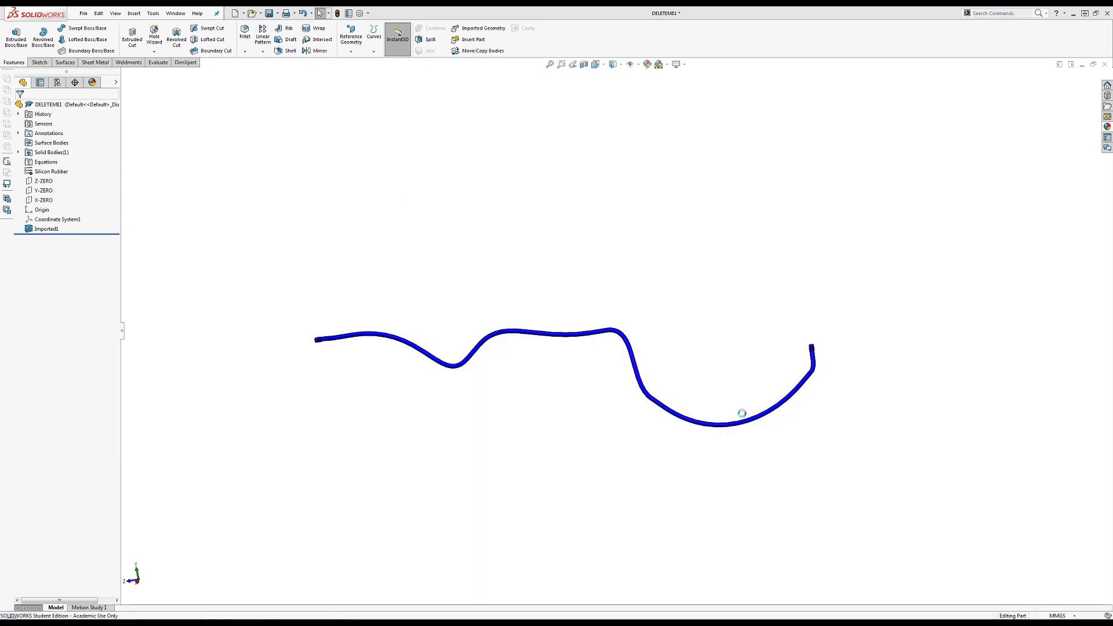
Close the temporary Assem1 assembly and the DELETEME part, saving all modified documents when closing DELETEME
click(174, 13)
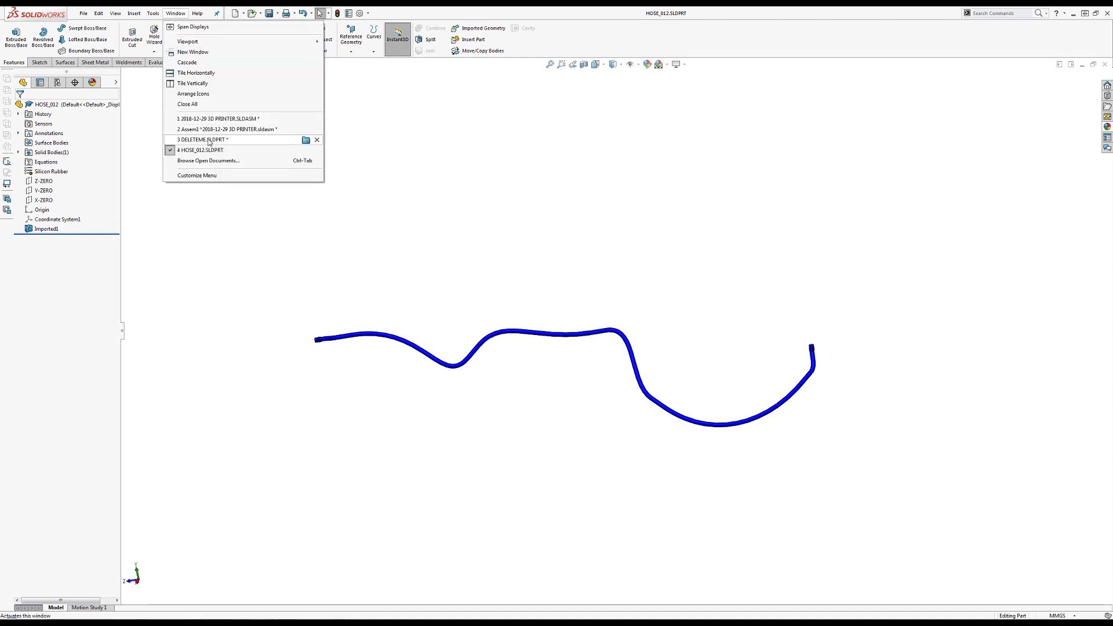
click(203, 139)
click(175, 14)
click(227, 128)
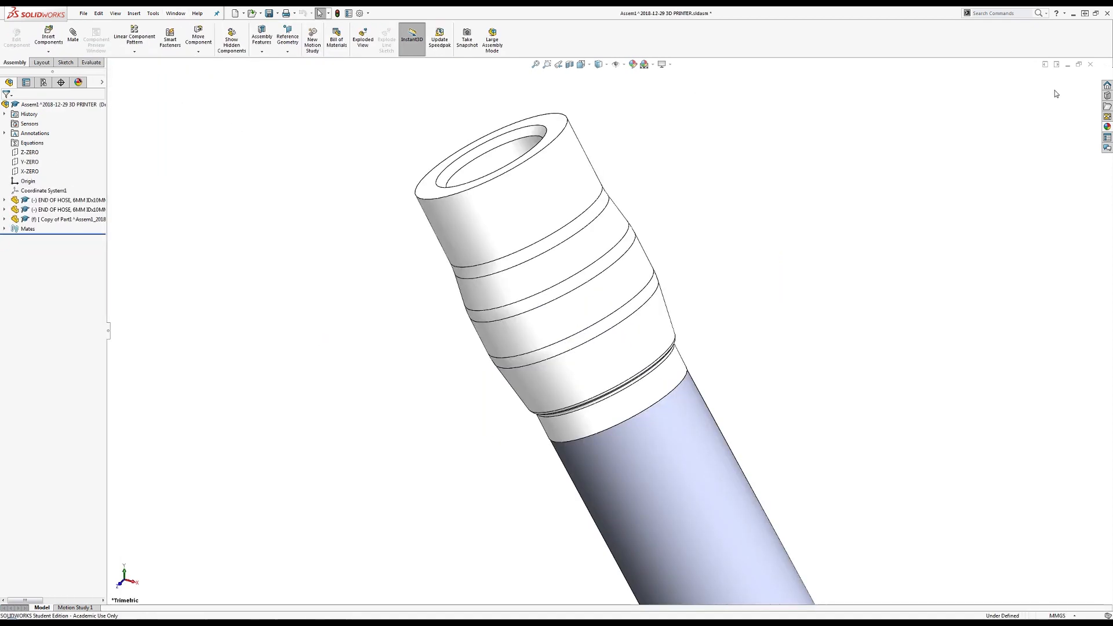
click(1104, 63)
key(Return)
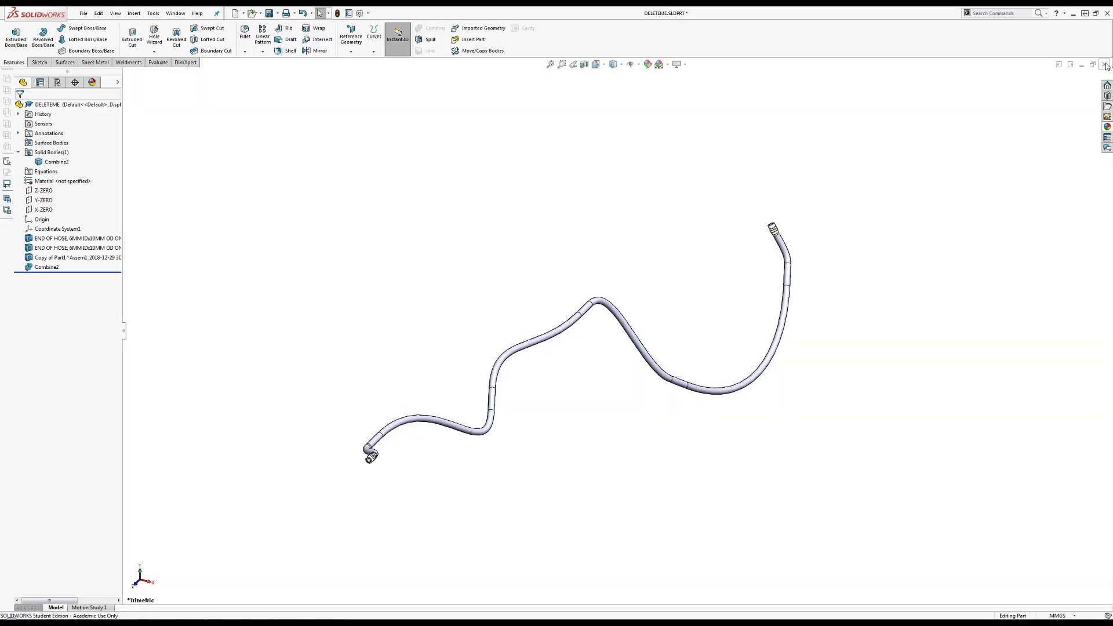
click(1106, 65)
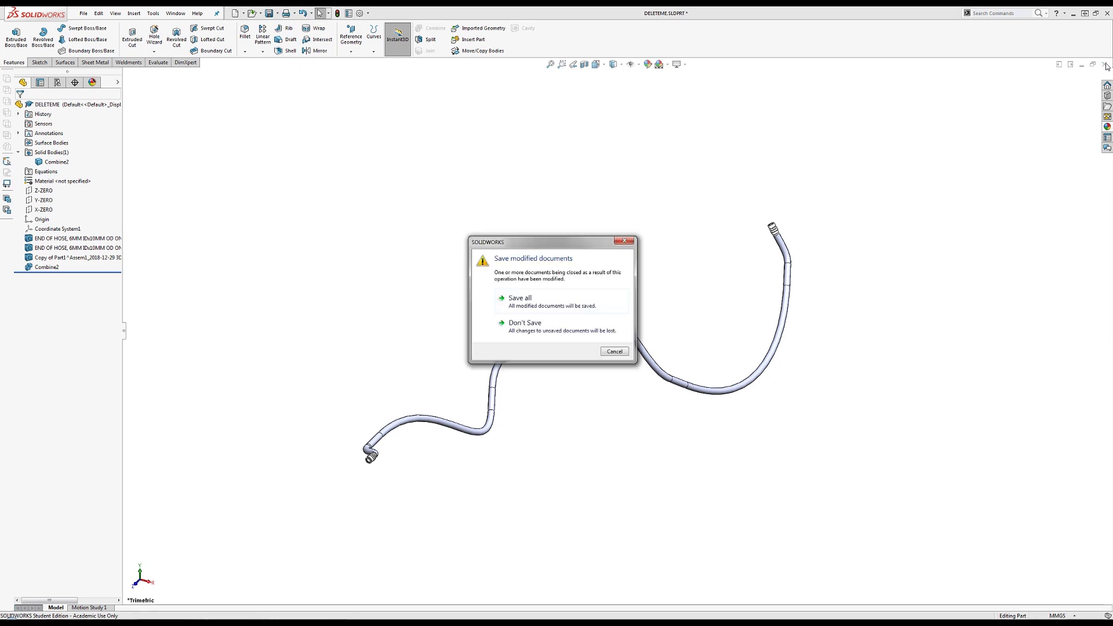
click(536, 303)
Return to the 2018-12-29 3D PRINTER assembly and delete the temporary Assem1 hose subassembly along with its dependent mates
click(176, 13)
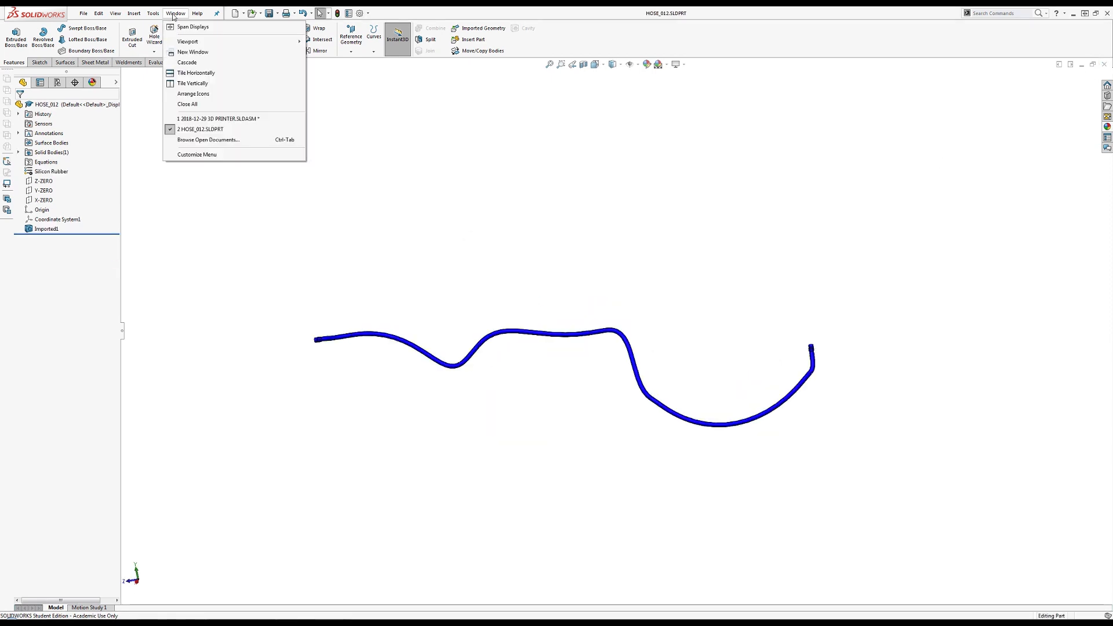
click(198, 120)
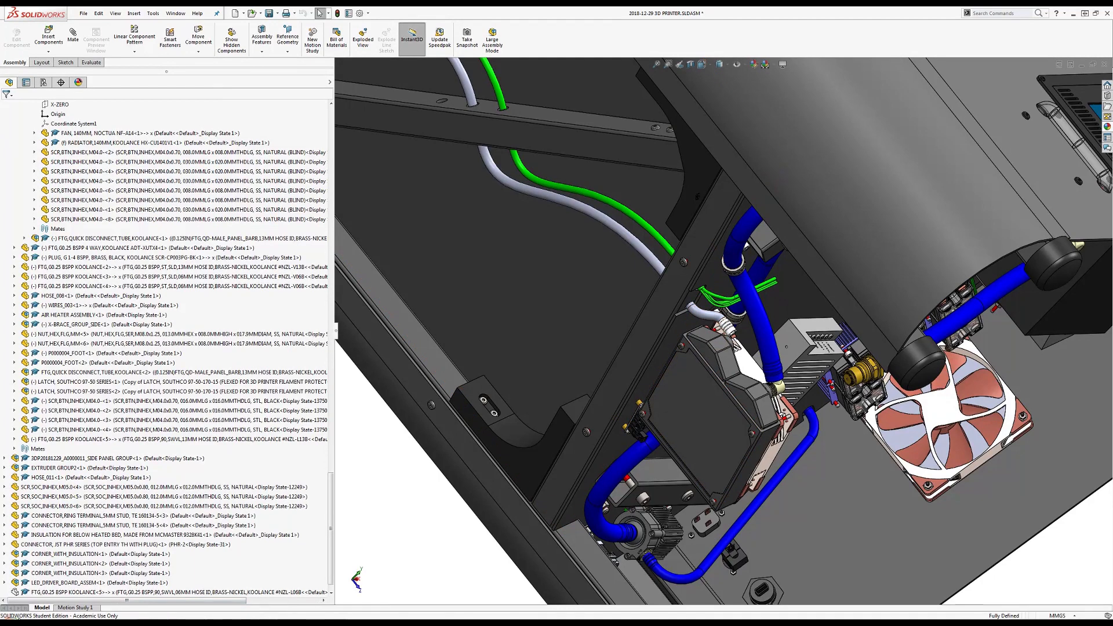
scroll(42, 590, down, 1)
click(43, 582)
key(Delete)
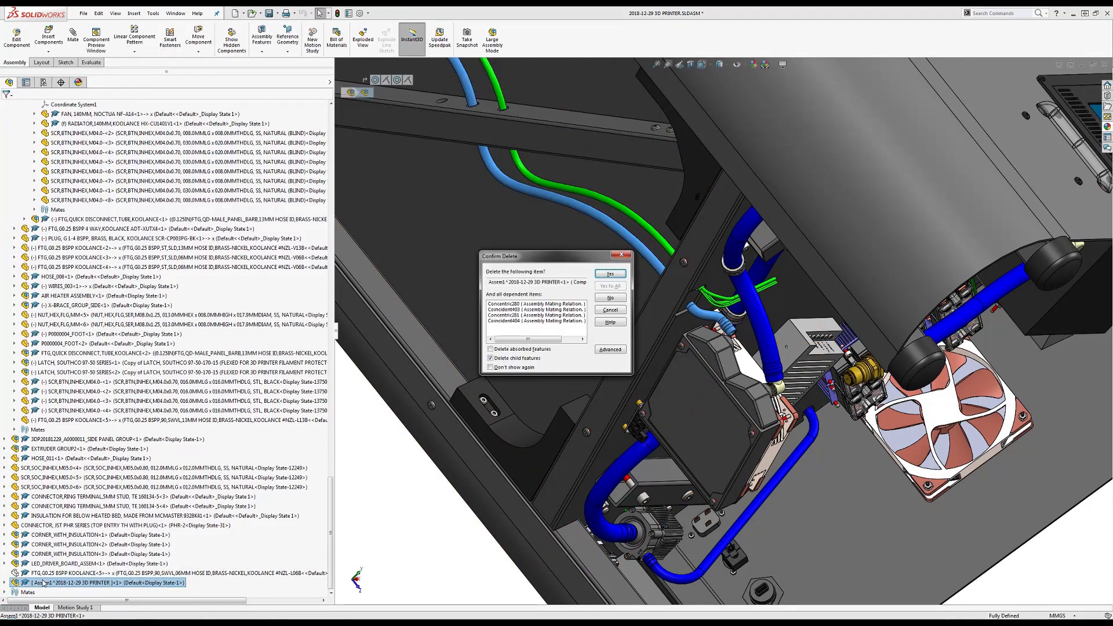
Confirm deleting the Assem1 subassembly and insert the HOSE_012 part into the printer assembly in its place
key(Return)
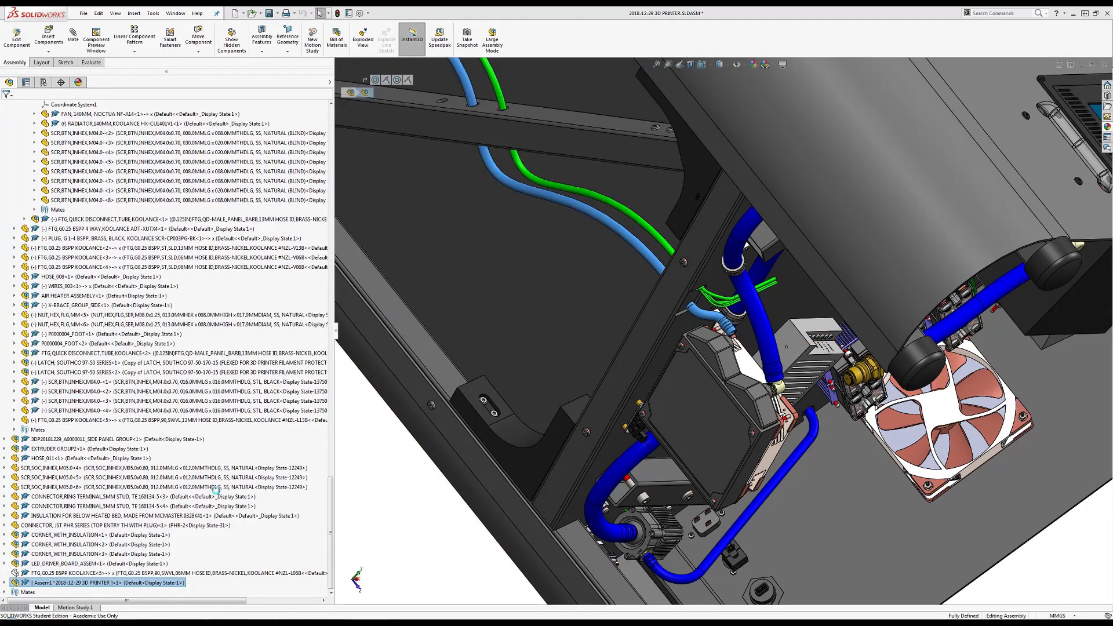
click(49, 38)
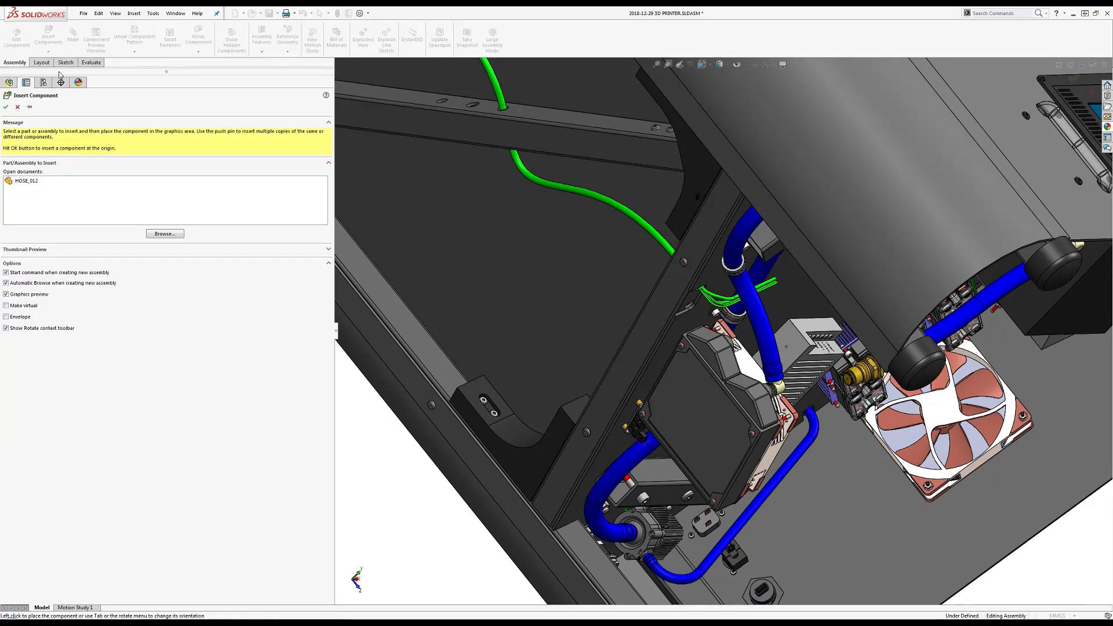
click(29, 181)
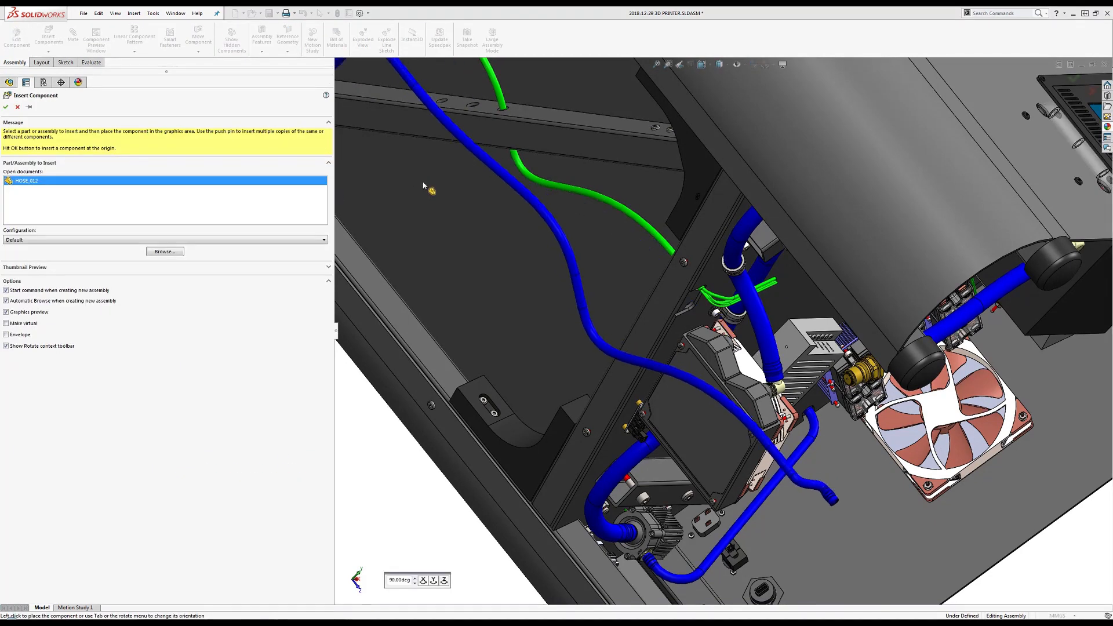
click(771, 440)
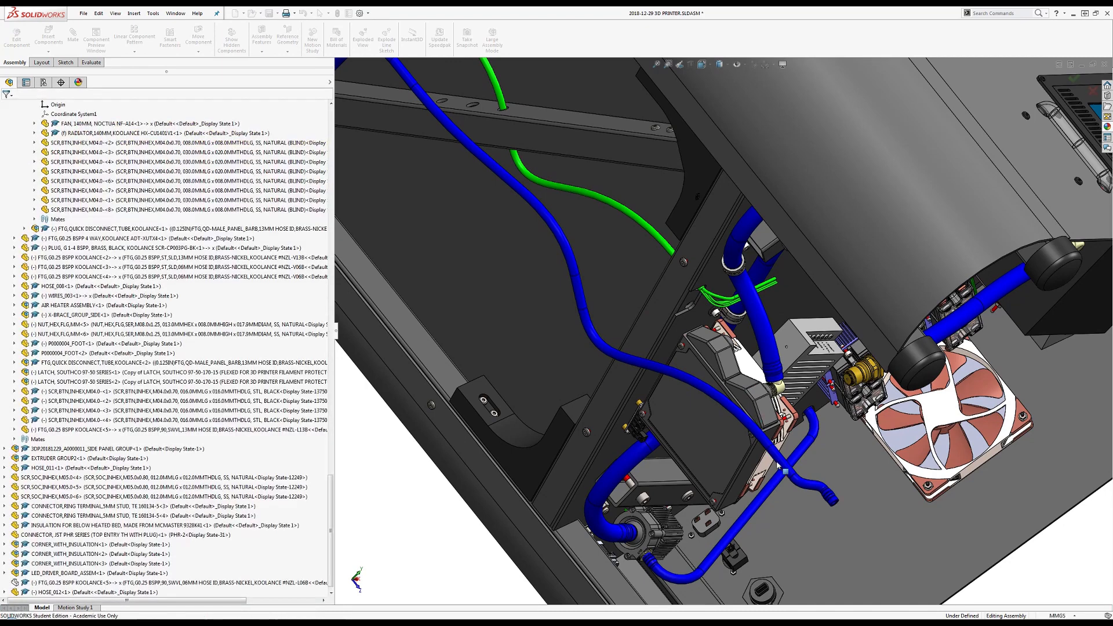
Mate a cylindrical face of HOSE_012 near its lower end concentric with the side panel group hole beside the green wires
click(780, 462)
click(73, 37)
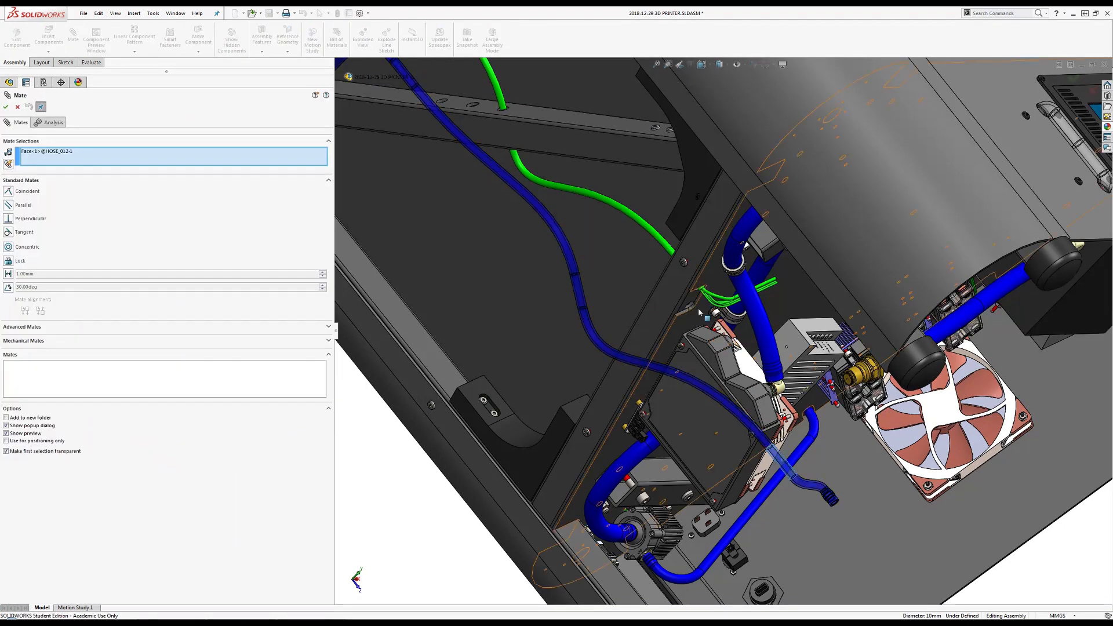
scroll(692, 304, down, 4)
click(686, 309)
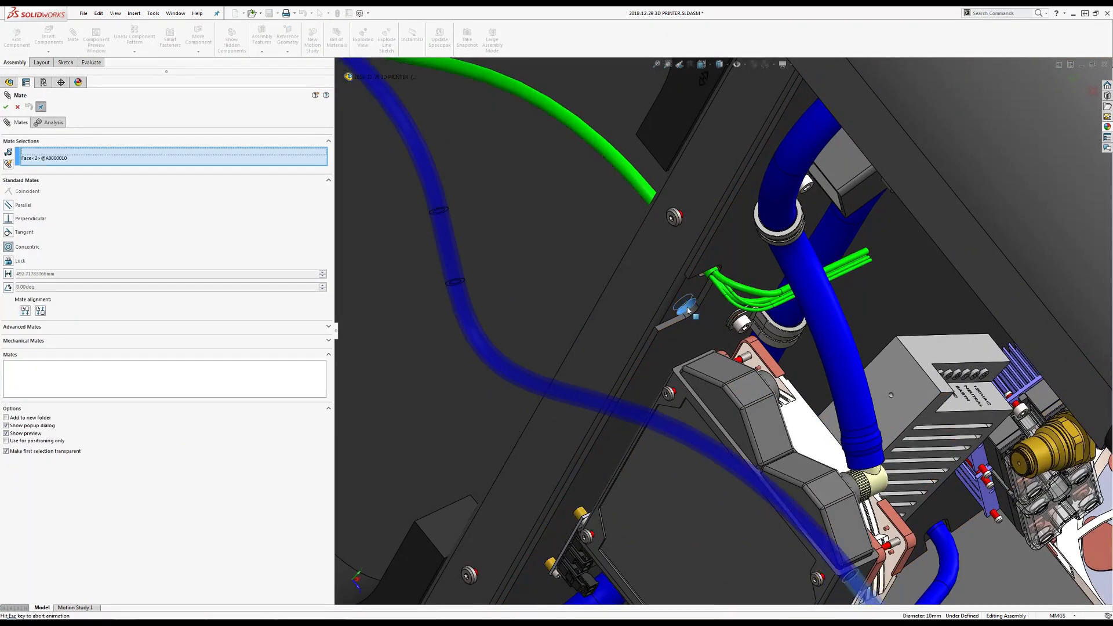
click(796, 288)
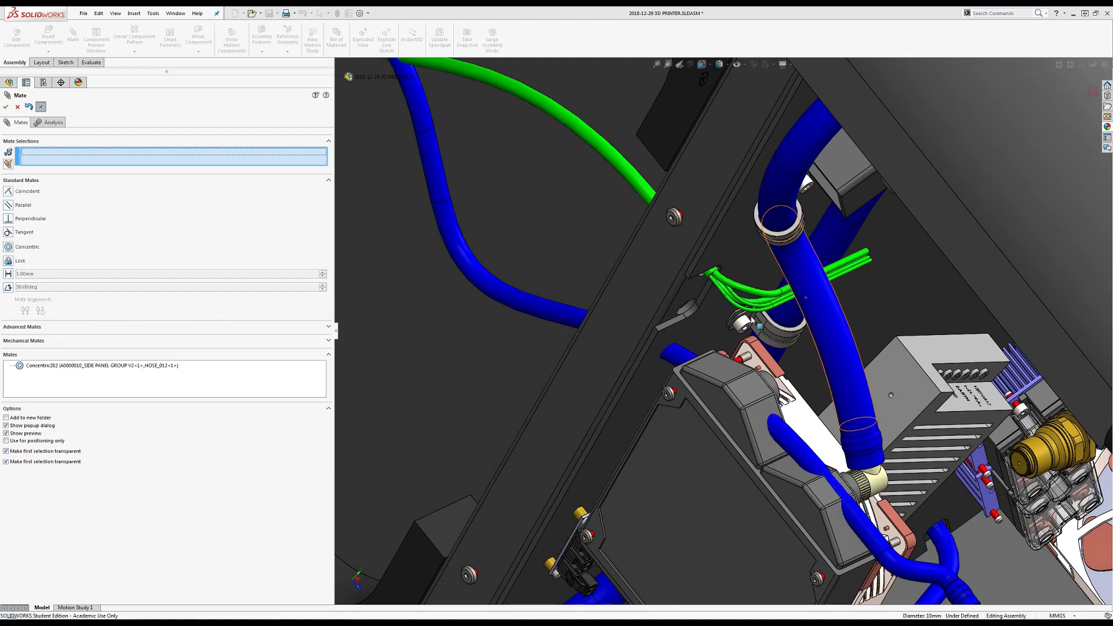
Mate HOSE_012 concentric with the cross bar hole next to the green hose's hole and finish mating
scroll(568, 195, up, 5)
scroll(568, 195, down, 6)
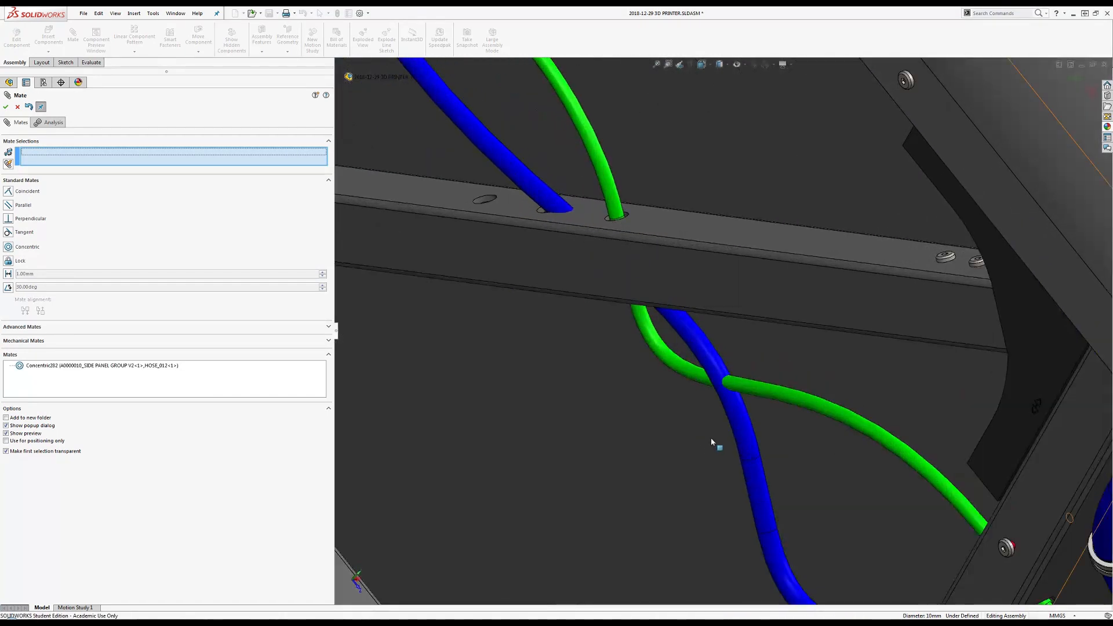
click(755, 490)
scroll(550, 238, down, 4)
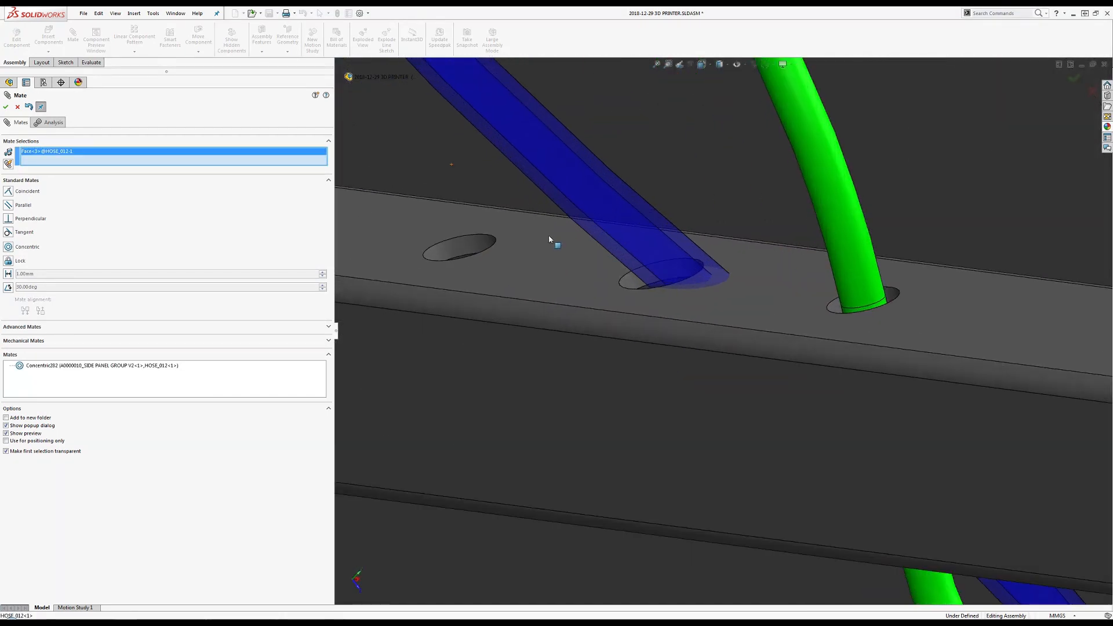
click(641, 283)
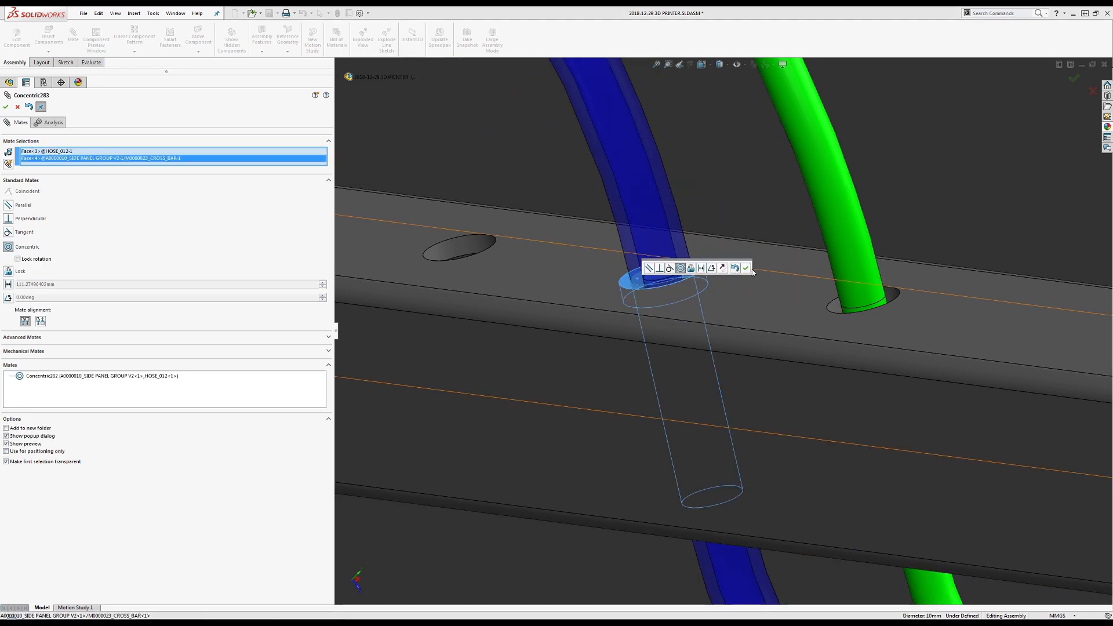
click(747, 268)
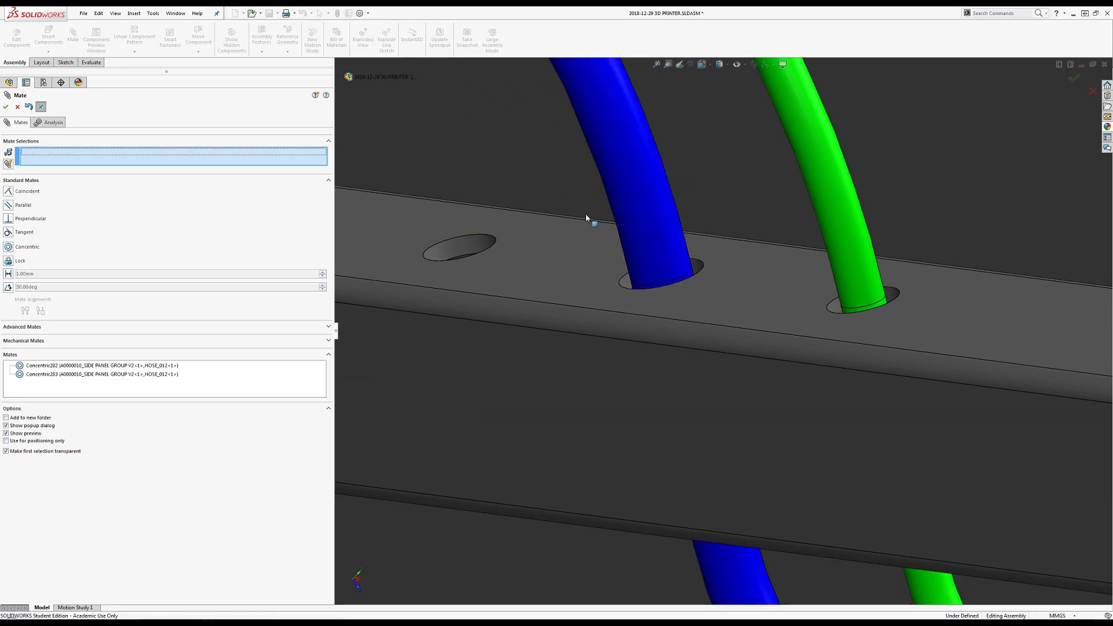
scroll(665, 415, up, 10)
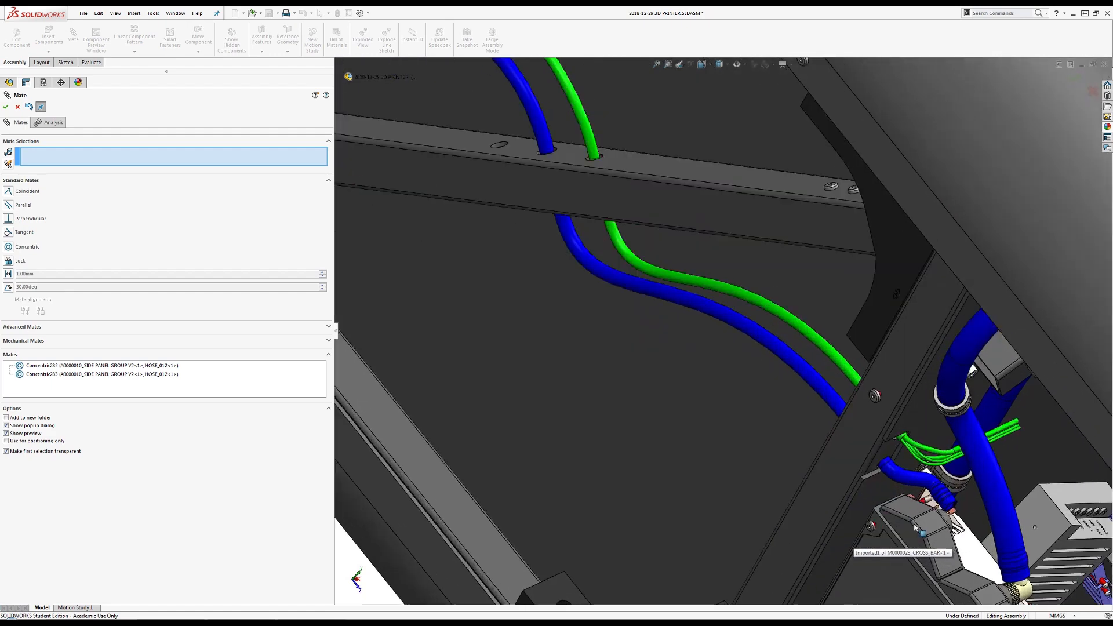
scroll(915, 528, down, 8)
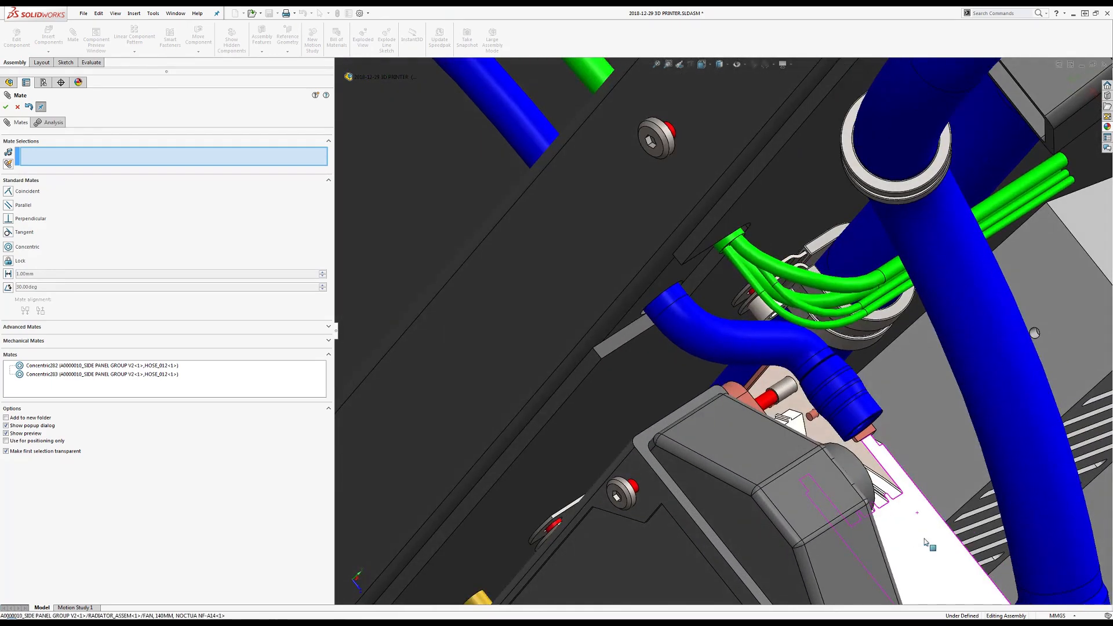
key(Escape)
Show the hidden 06 mm hose ID Koolance swivel fitting at the lower hose end and swivel its barb clear of the hose
scroll(47, 549, down, 3)
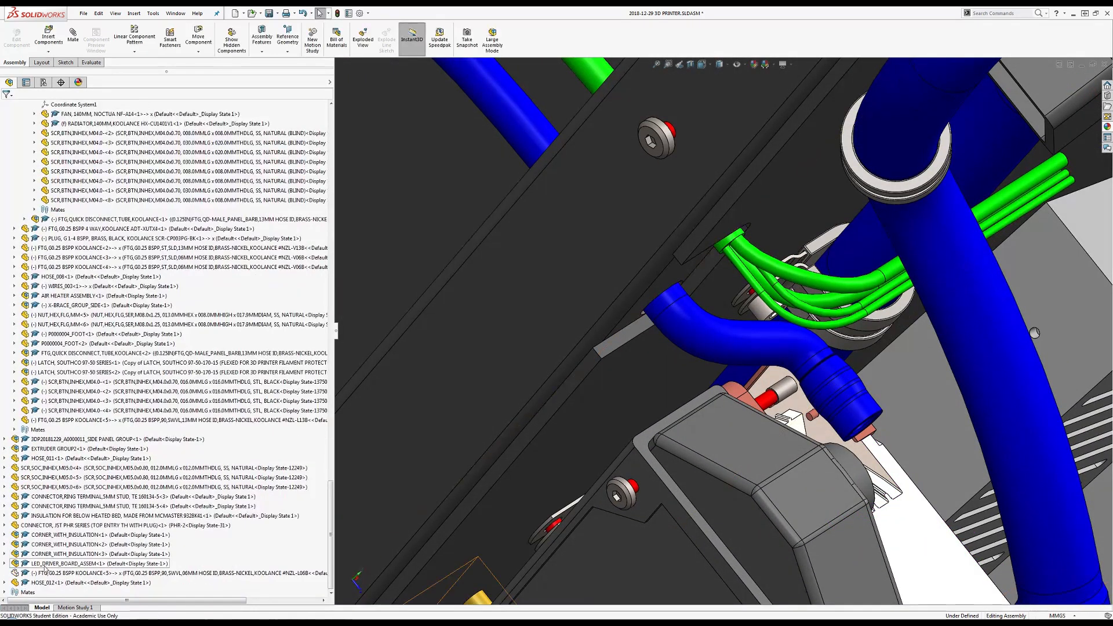
click(46, 571)
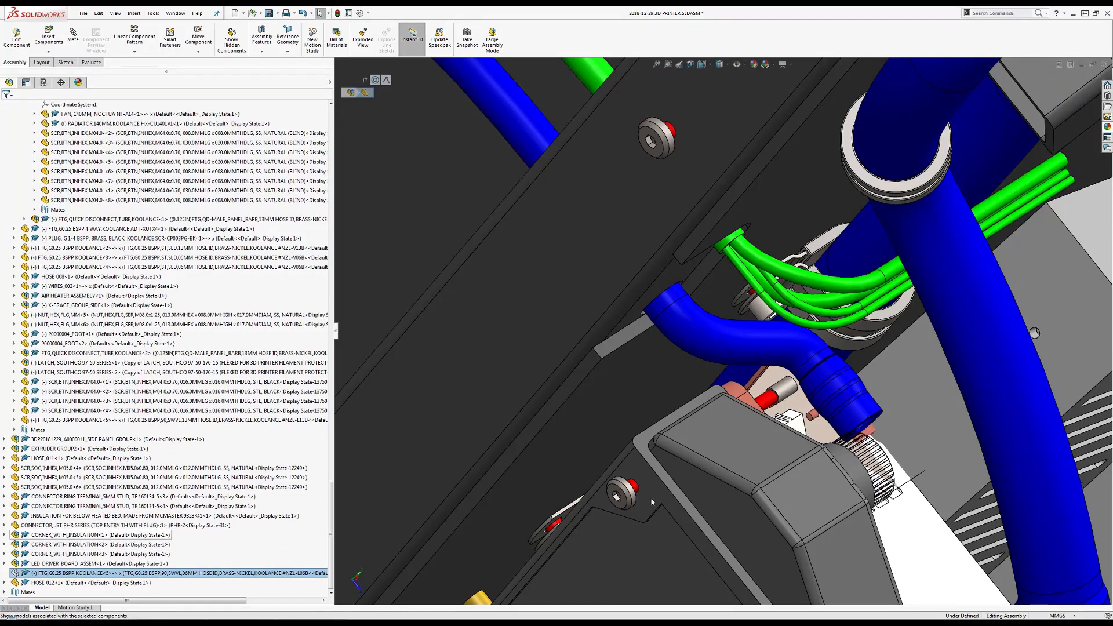
click(910, 447)
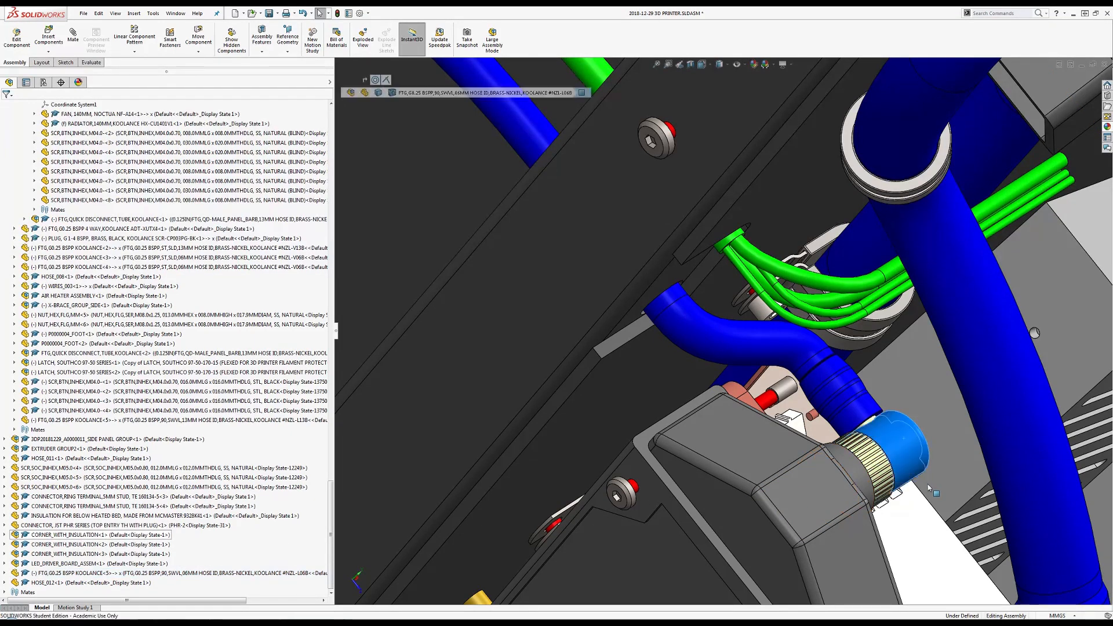
mouse_move(928, 488)
mouse_down()
mouse_move(938, 515)
mouse_move(923, 496)
mouse_up()
Mate the swivel fitting's barb concentric with the end of HOSE_012 and finish mating
click(887, 414)
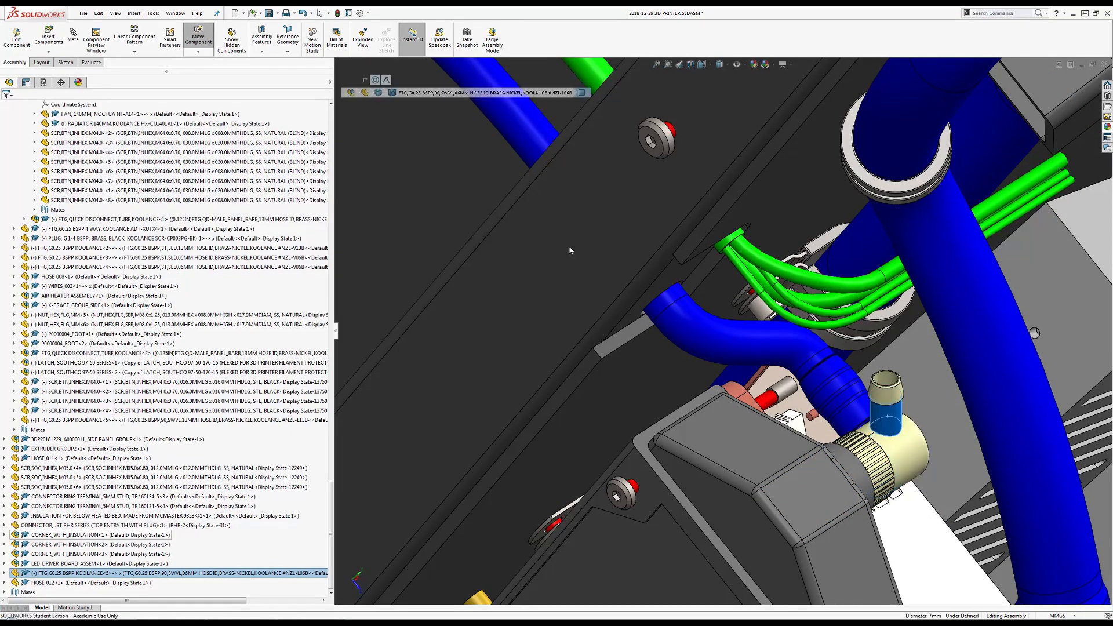
click(73, 36)
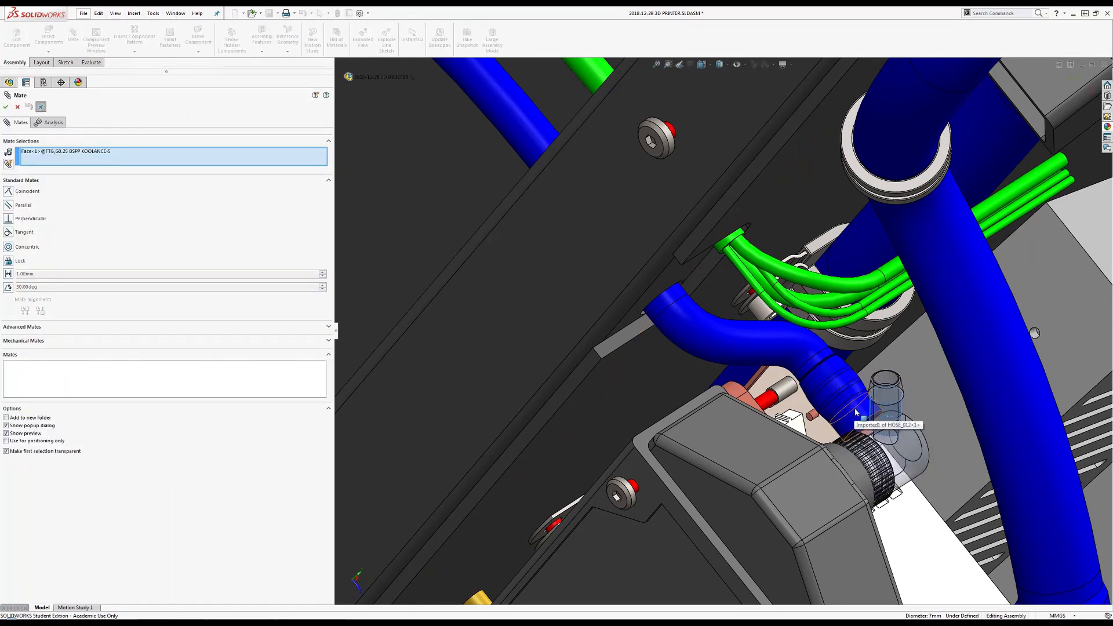
click(856, 412)
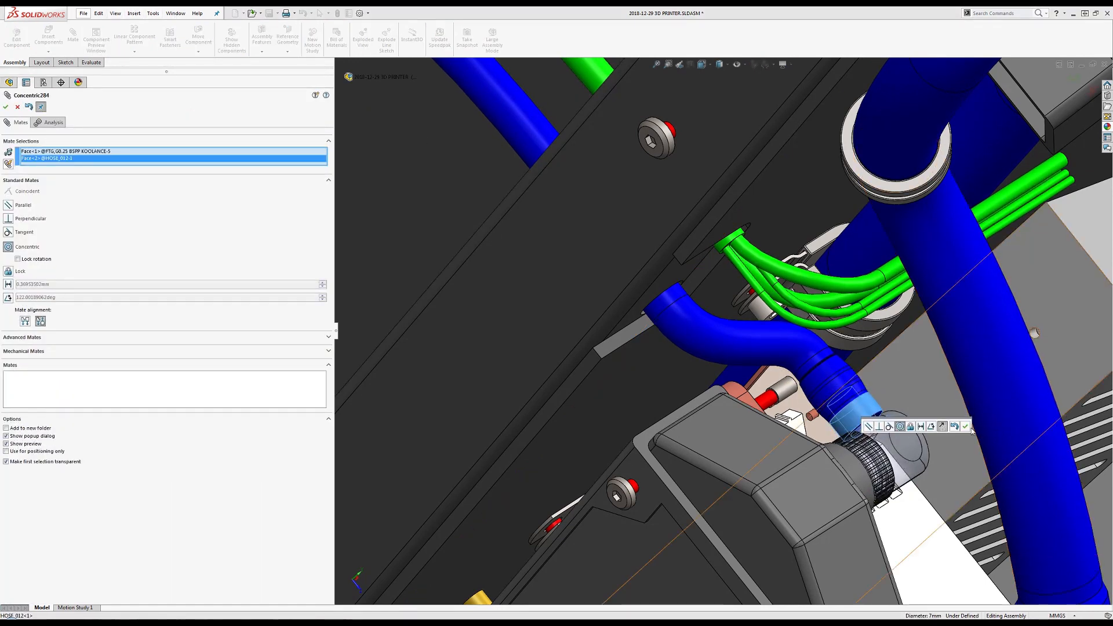
click(966, 426)
key(Escape)
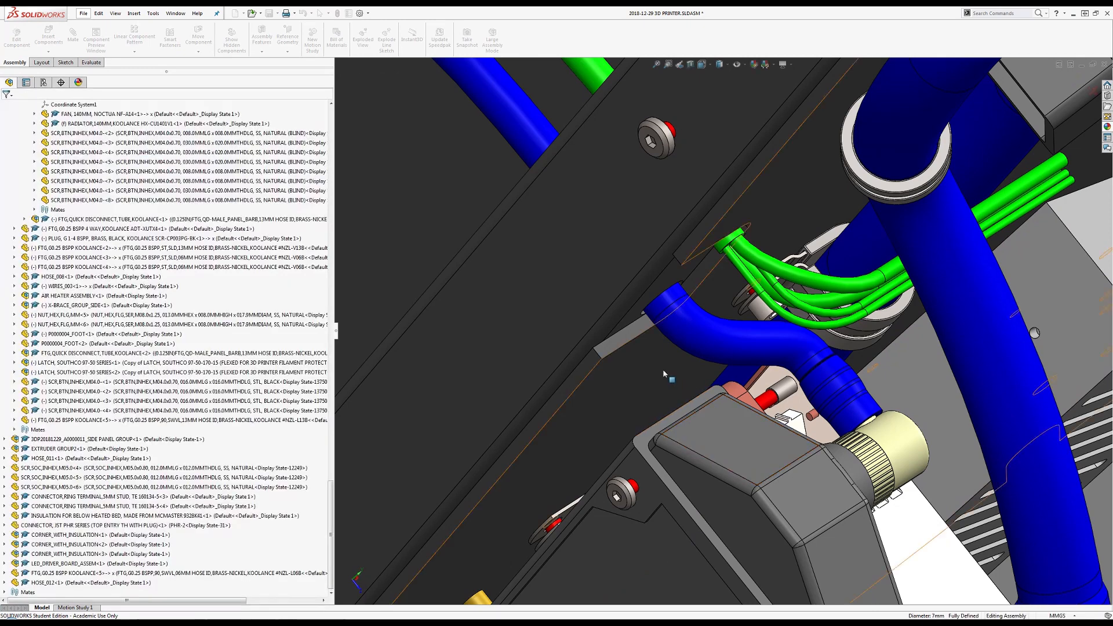
Examine the routing of HOSE_012 from the swivel fitting through the cross bars up to the brass four-way fitting
scroll(665, 372, up, 2)
middle_drag(664, 372, 675, 313)
click(724, 332)
scroll(723, 330, up, 2)
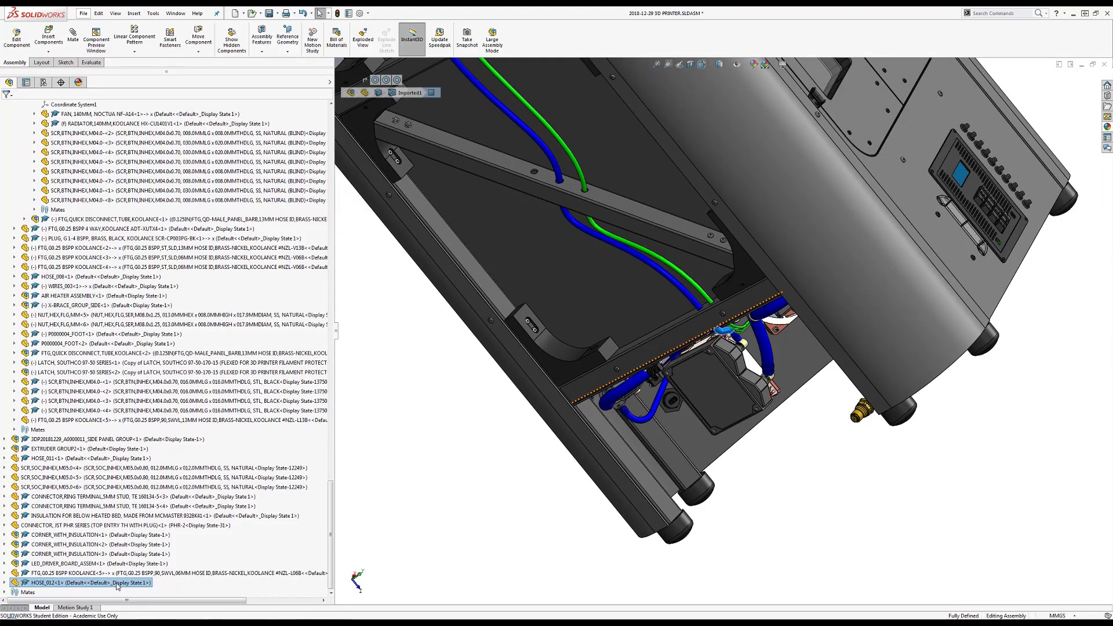
middle_drag(490, 278, 547, 191)
scroll(550, 185, down, 5)
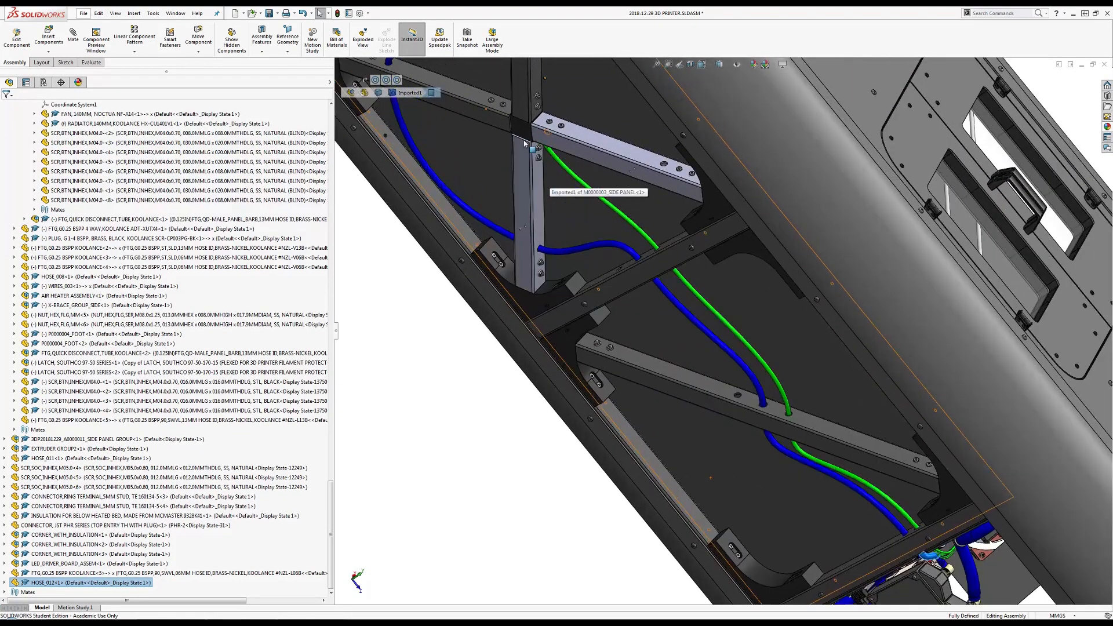
scroll(551, 181, up, 6)
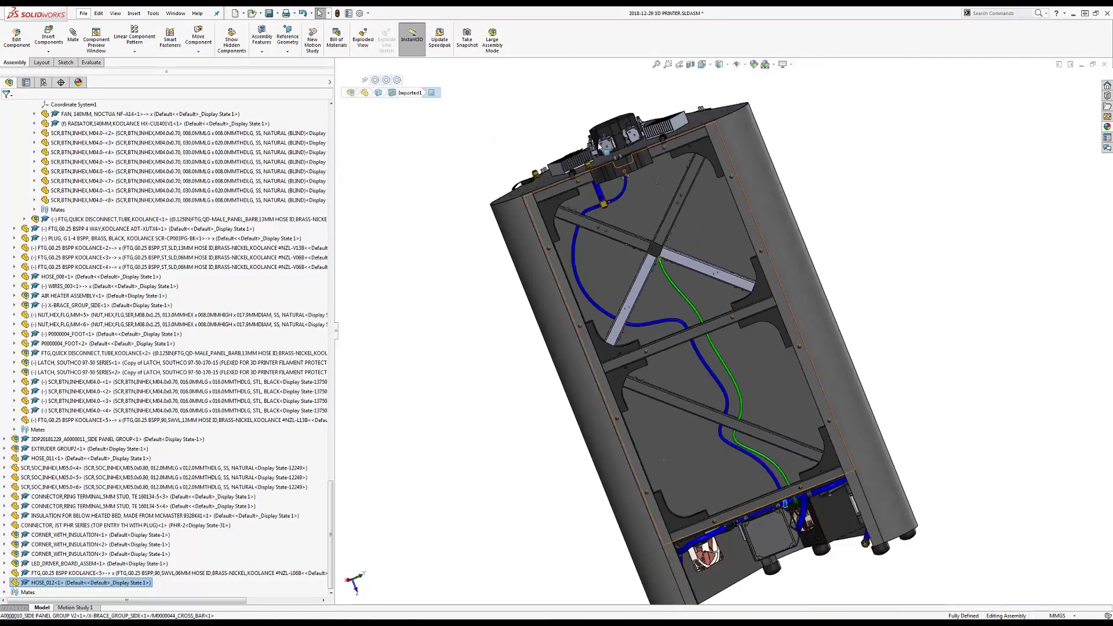
scroll(635, 238, down, 2)
scroll(635, 237, down, 8)
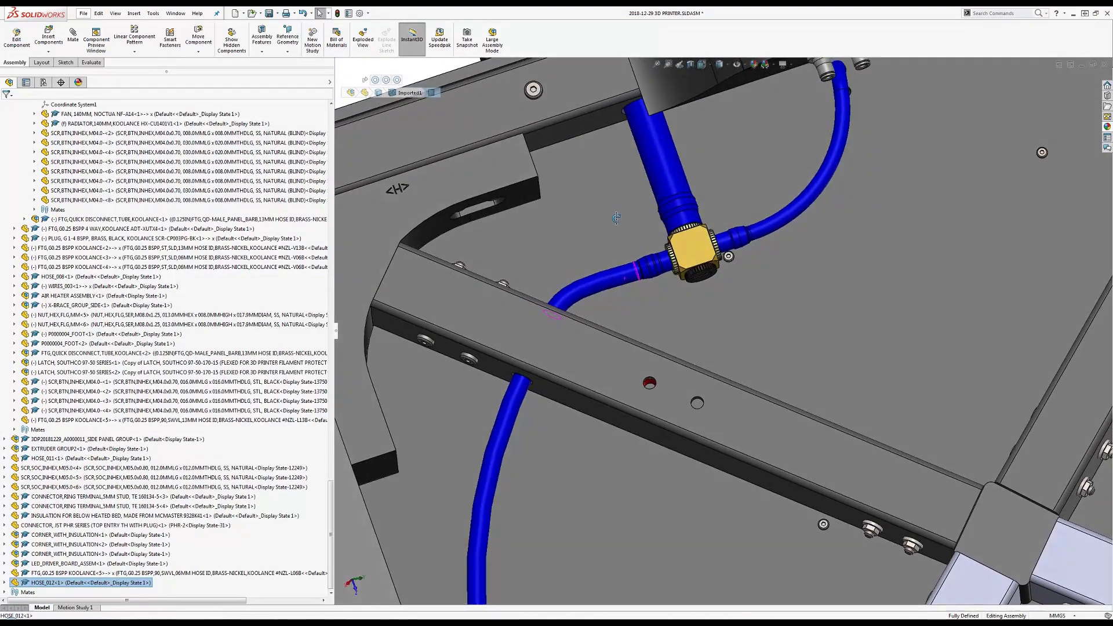
middle_drag(616, 217, 701, 257)
scroll(702, 257, down, 3)
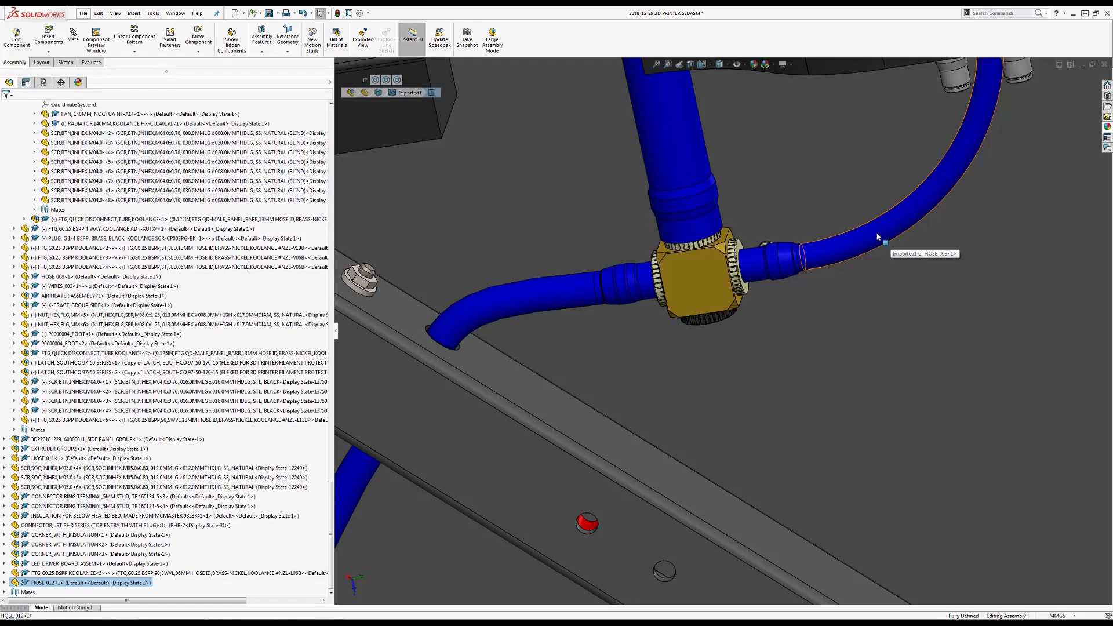
scroll(638, 278, up, 5)
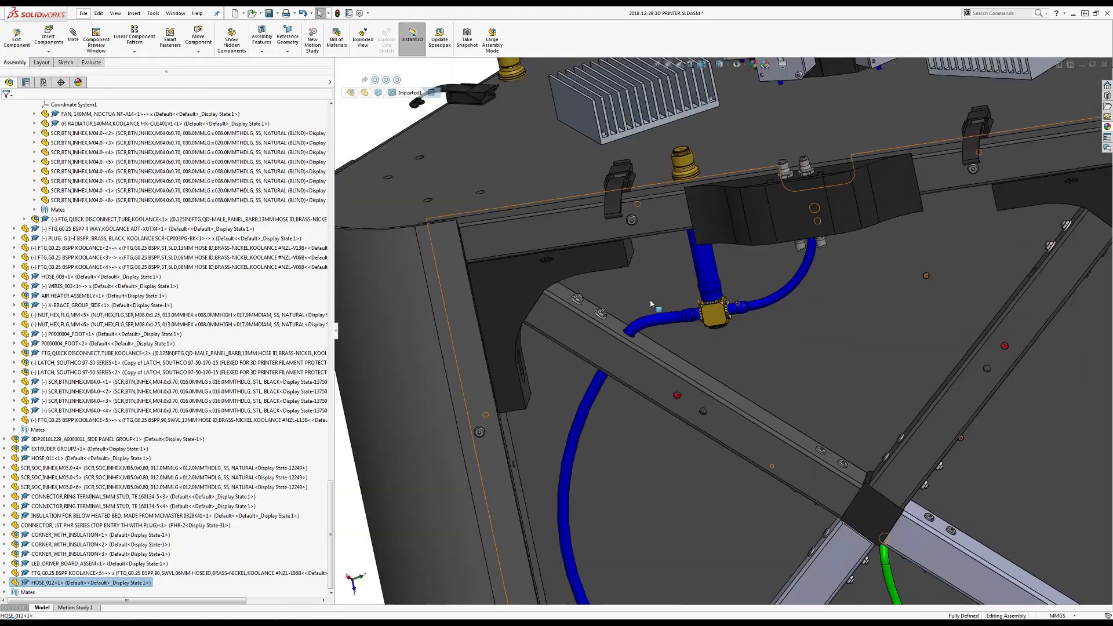
scroll(650, 302, up, 10)
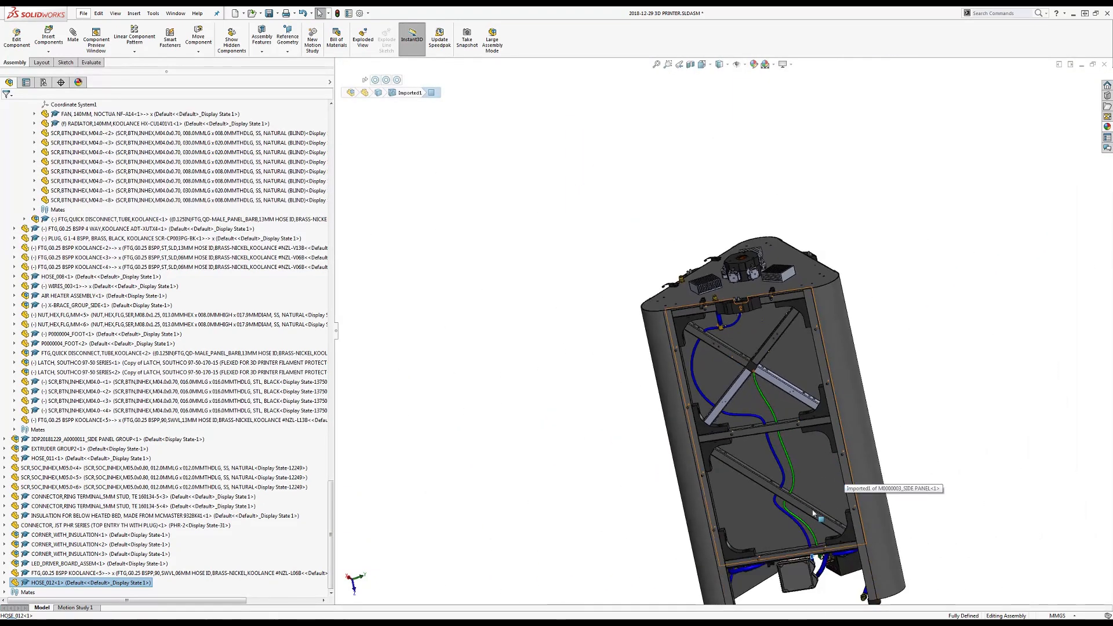
scroll(812, 510, up, 2)
scroll(782, 480, down, 2)
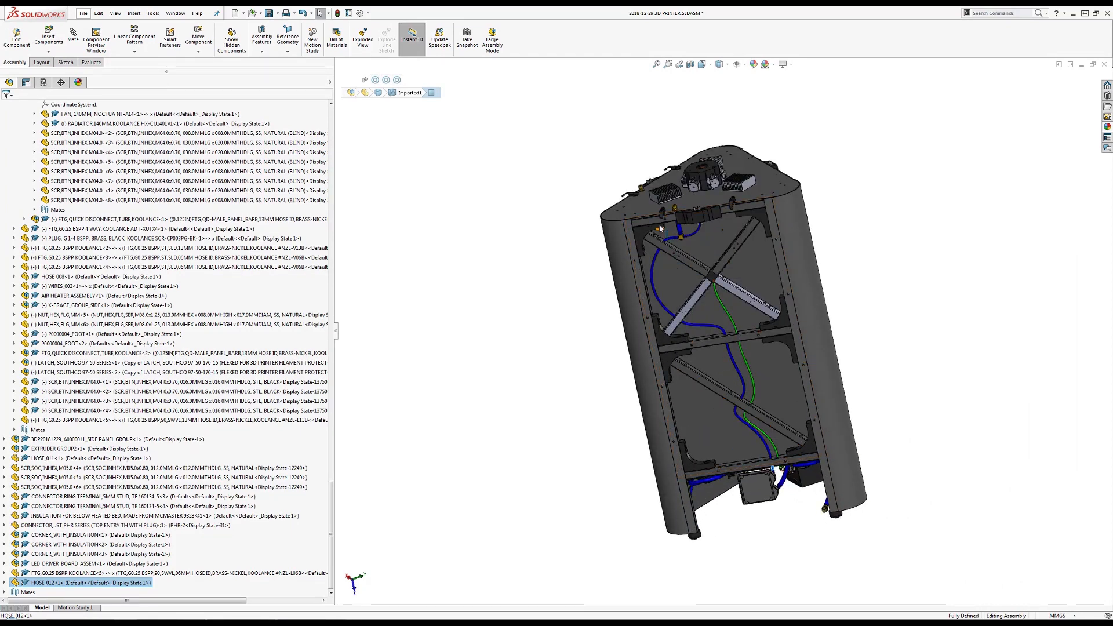
scroll(672, 256, down, 10)
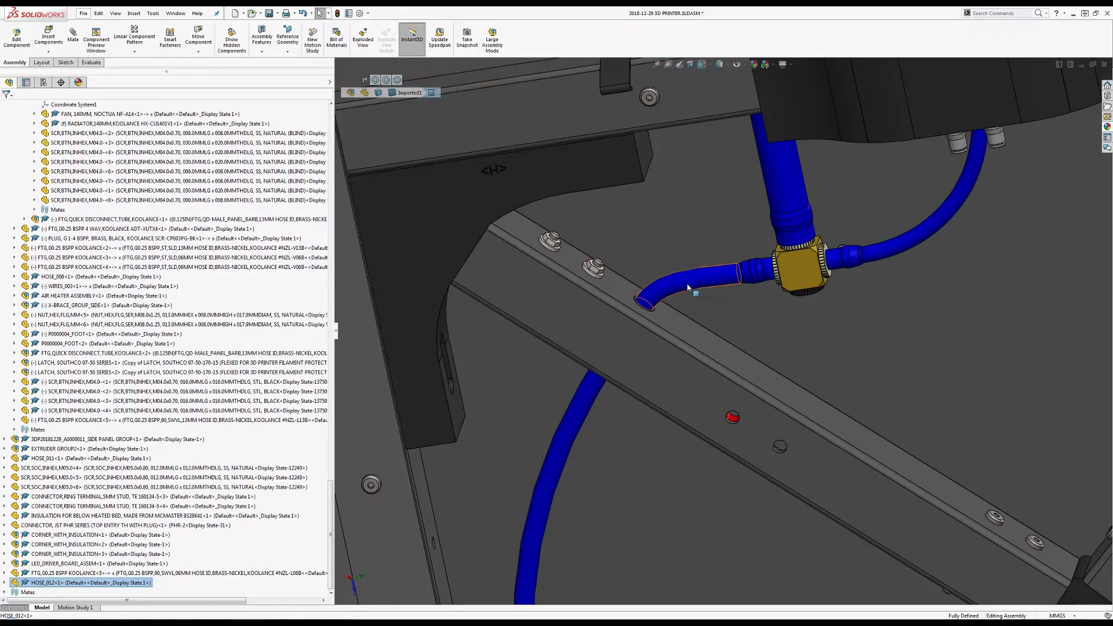
scroll(720, 320, up, 10)
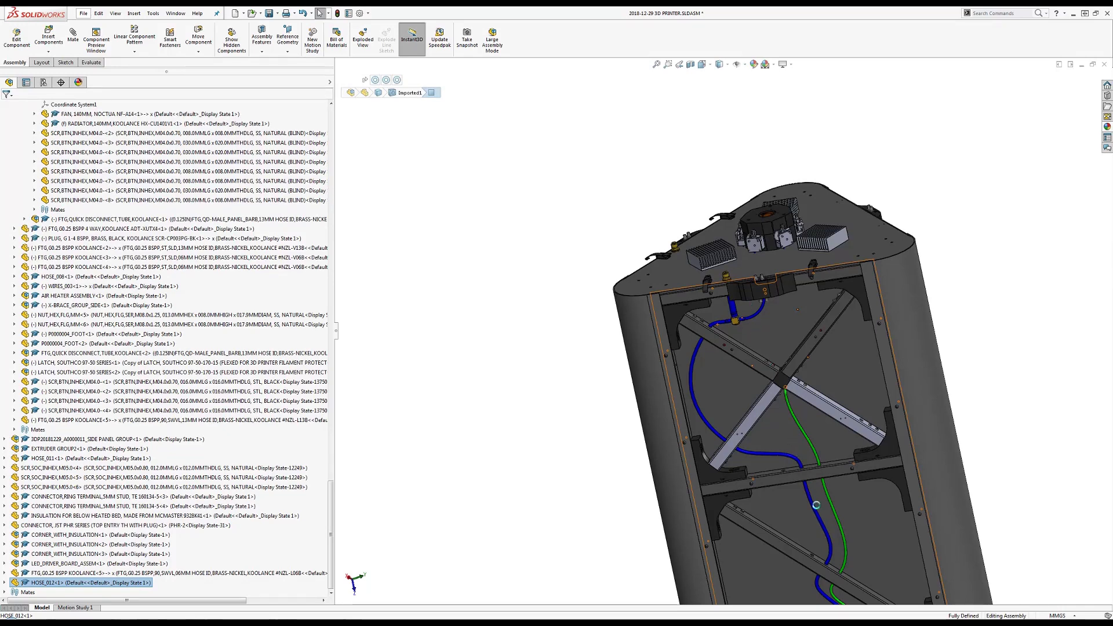
scroll(811, 504, down, 5)
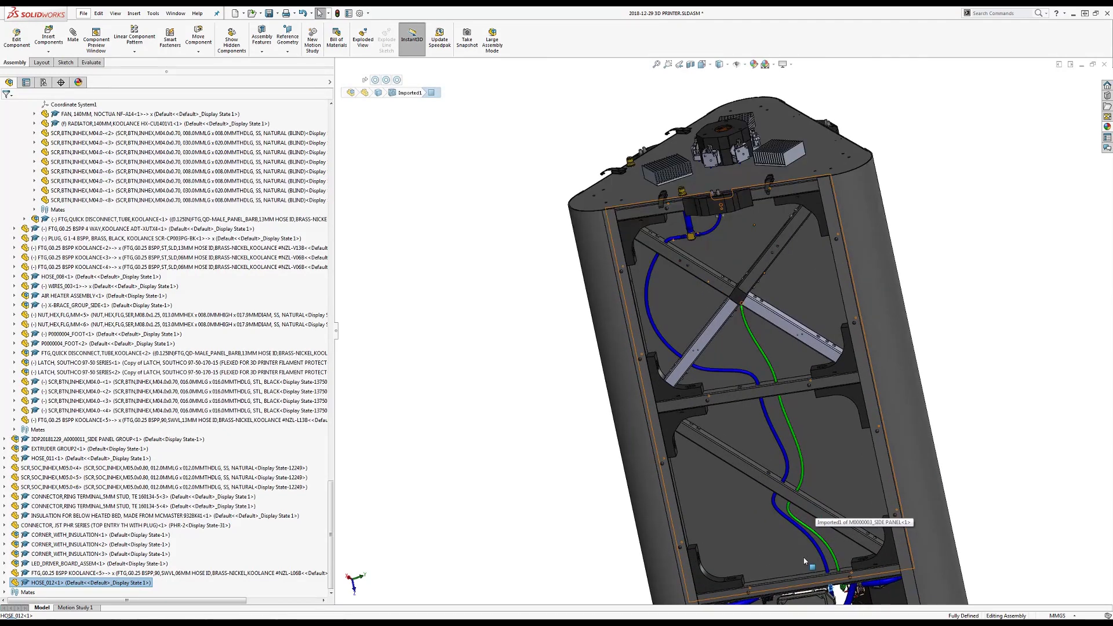
scroll(712, 284, down, 8)
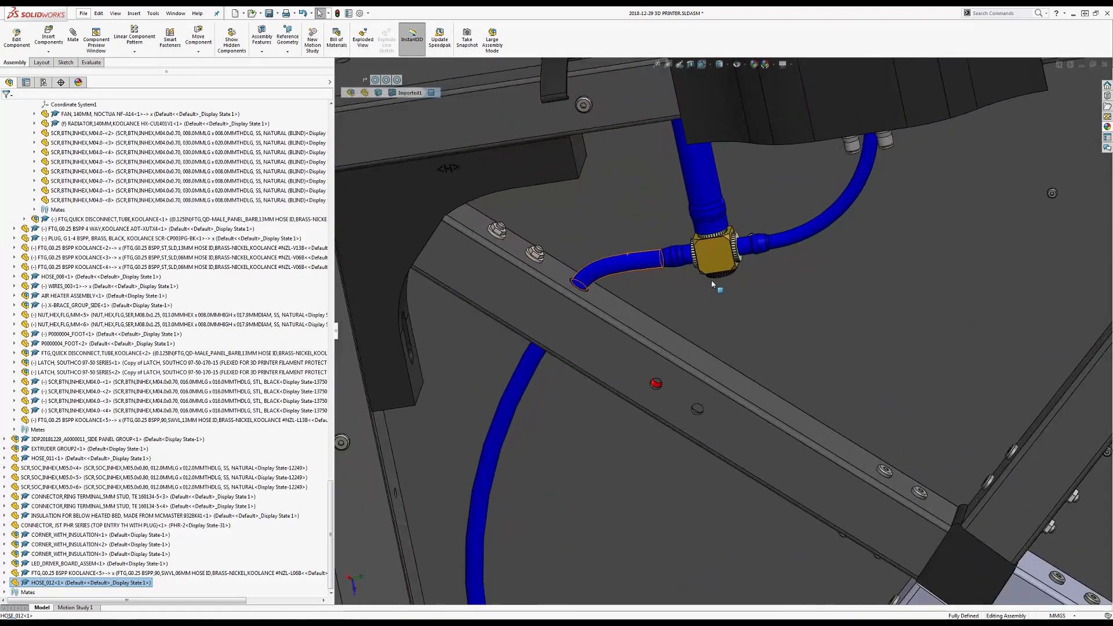
Hide HOSE_012 at the brass four-way fitting to expose the hose barb inside it
scroll(713, 284, down, 5)
click(679, 274)
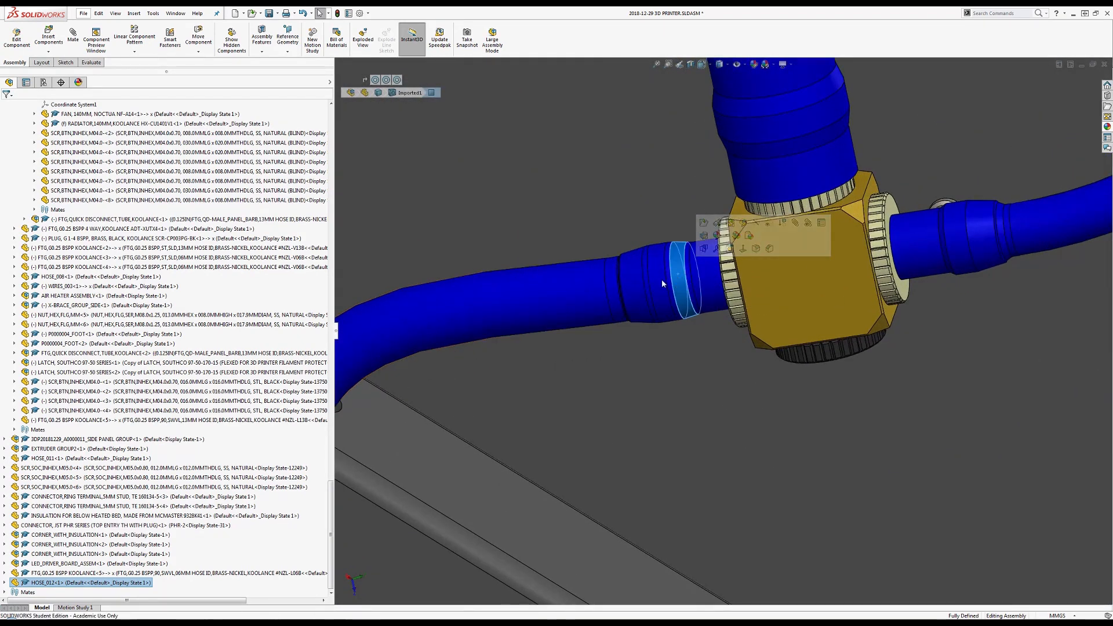
scroll(662, 282, down, 5)
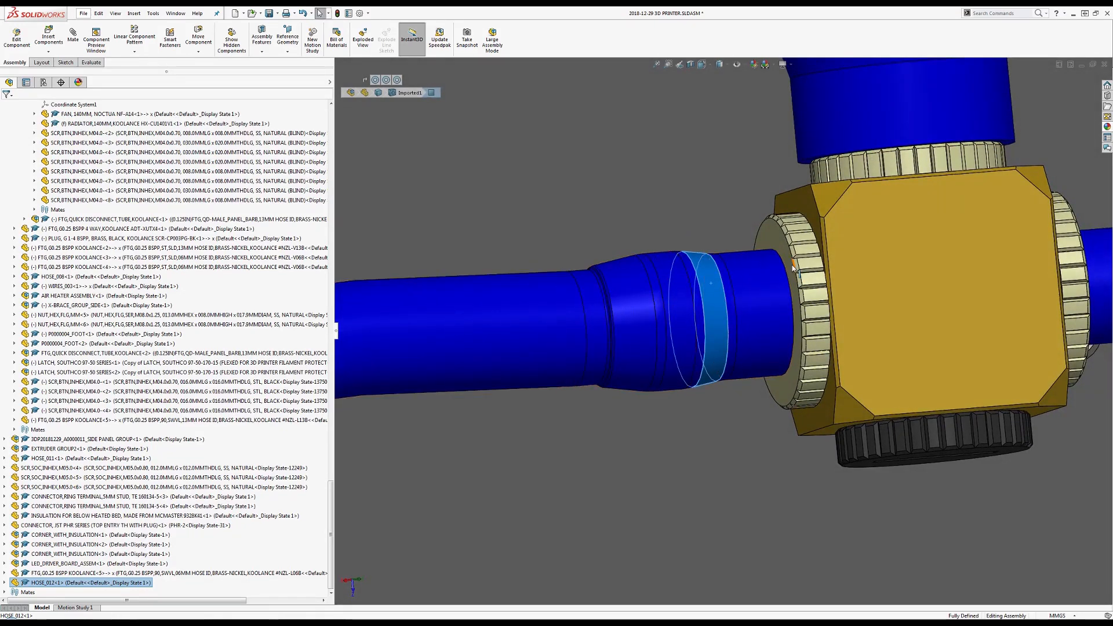
click(755, 281)
click(818, 240)
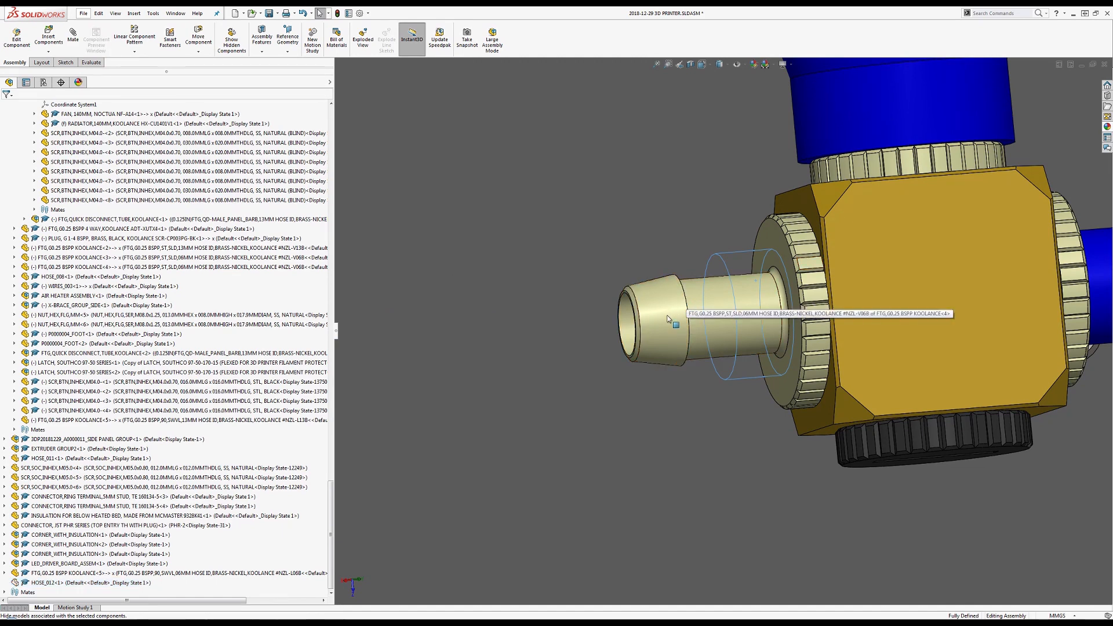
Undo hiding HOSE_012 and examine its route from the brass four-way fitting through the hole in the cross bar
key(ctrl+z)
scroll(688, 302, up, 5)
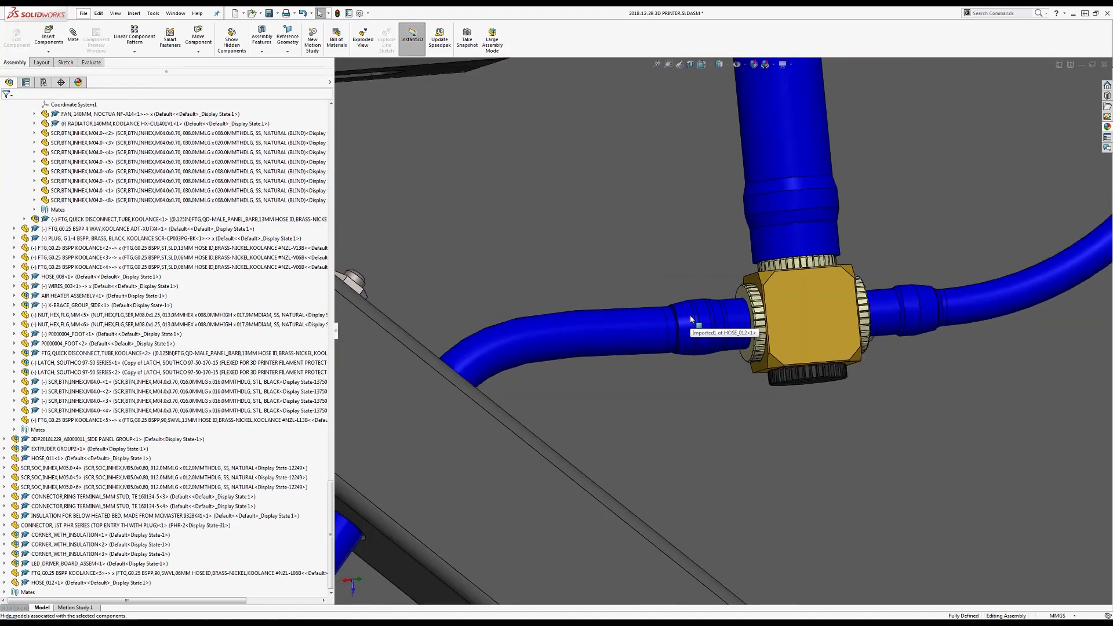
scroll(690, 318, up, 5)
middle_drag(690, 318, 670, 429)
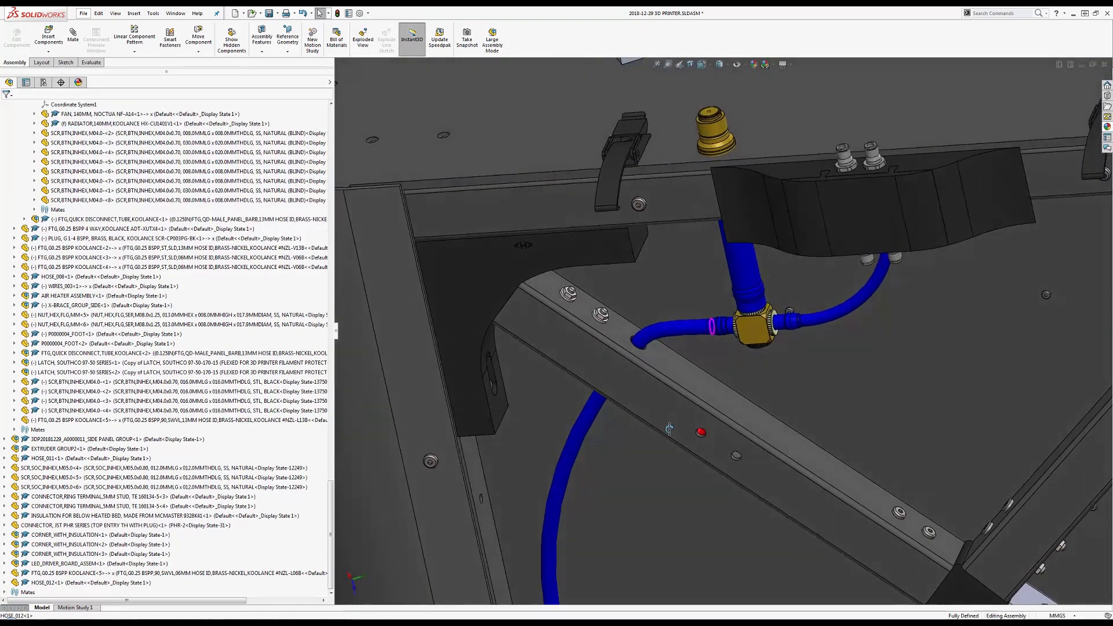
scroll(719, 340, down, 5)
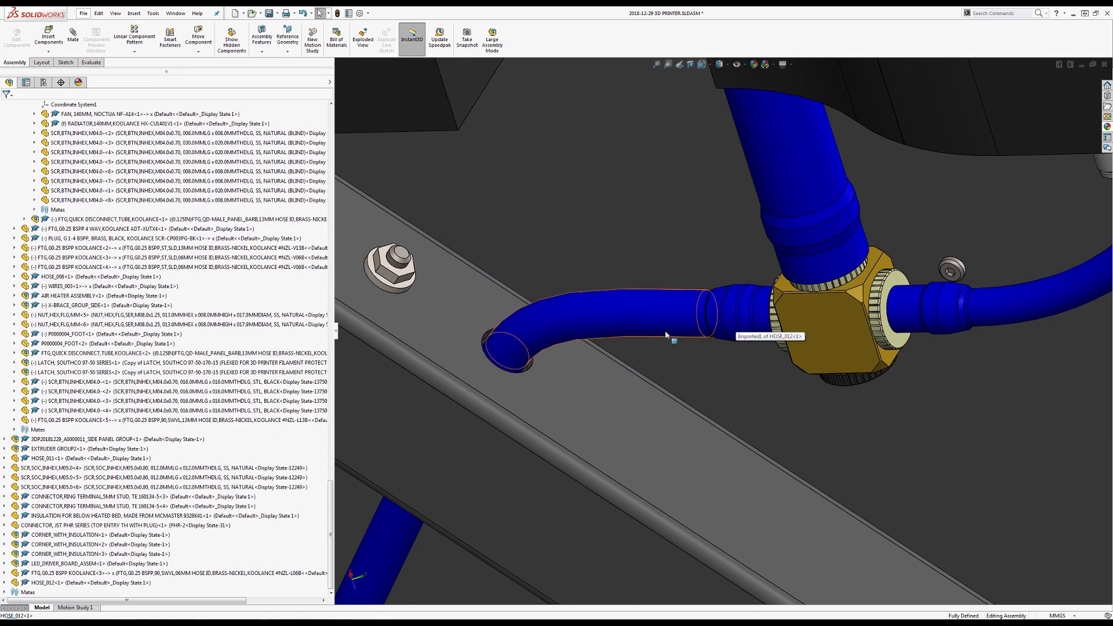
scroll(718, 309, up, 4)
scroll(724, 314, down, 2)
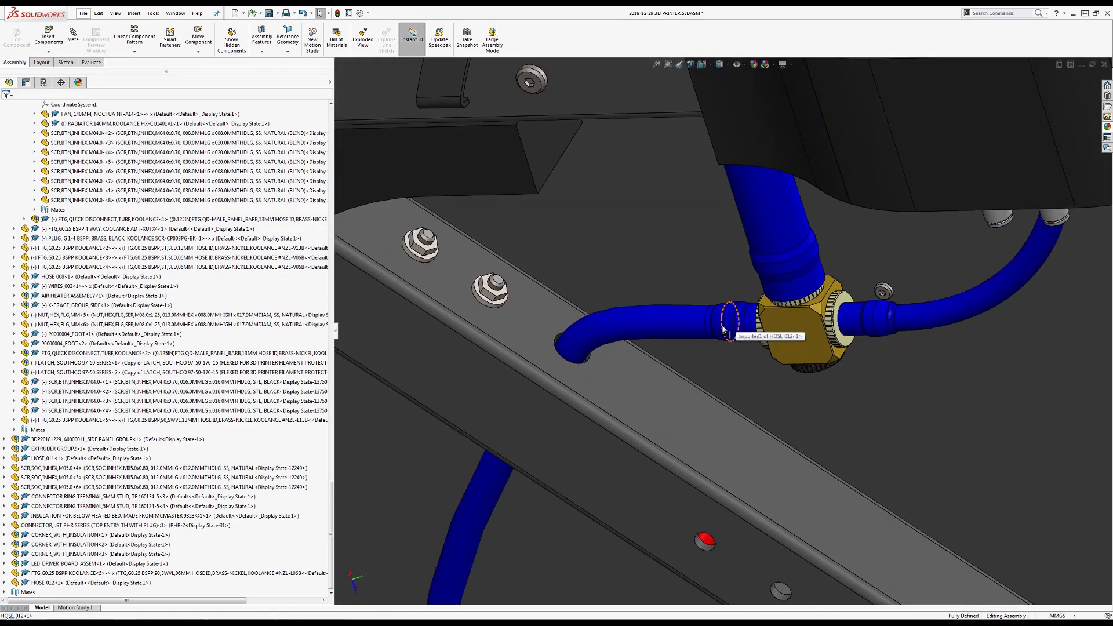
mouse_move(725, 322)
middle_down()
mouse_move(741, 300)
mouse_move(736, 325)
middle_up()
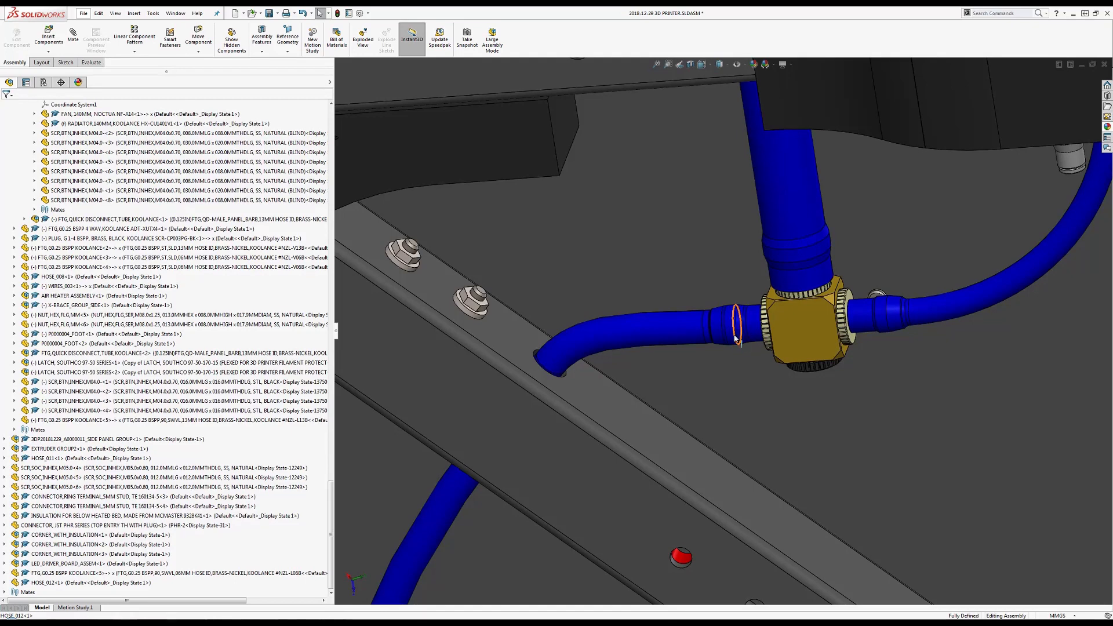
scroll(730, 325, up, 10)
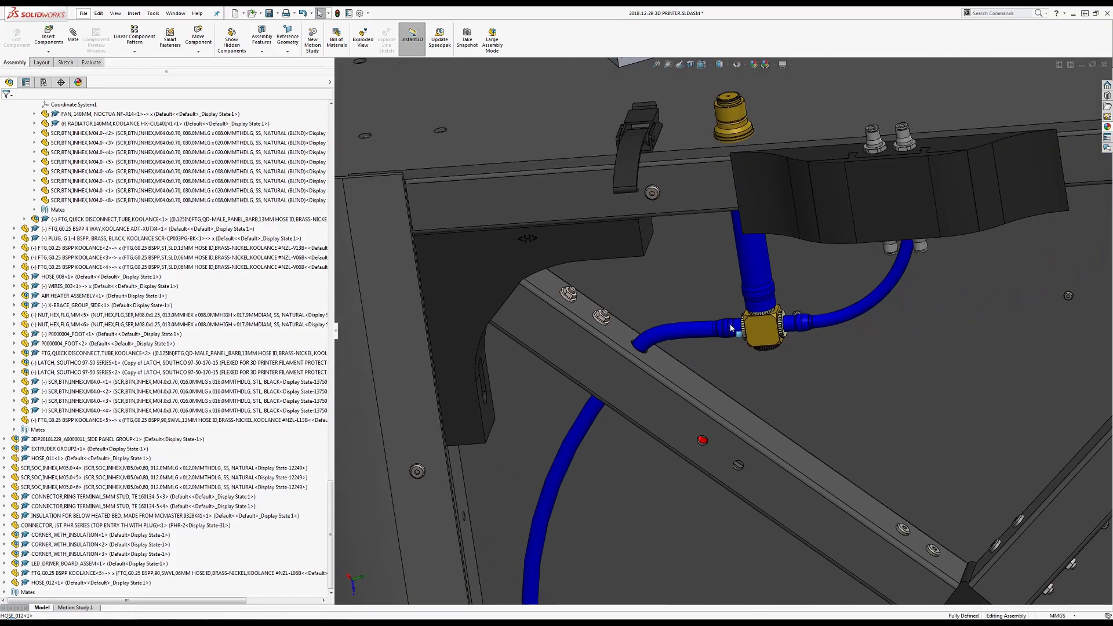
scroll(767, 455, up, 2)
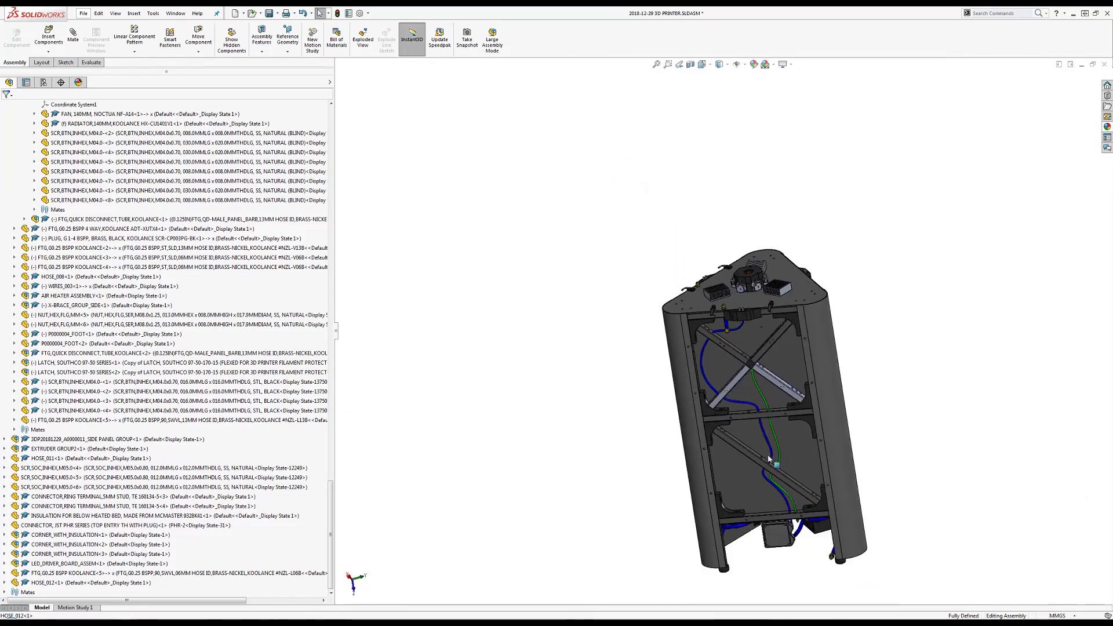
Open the HOSE_012 part in its own window and start a new 3D sketch in it
scroll(808, 502, down, 3)
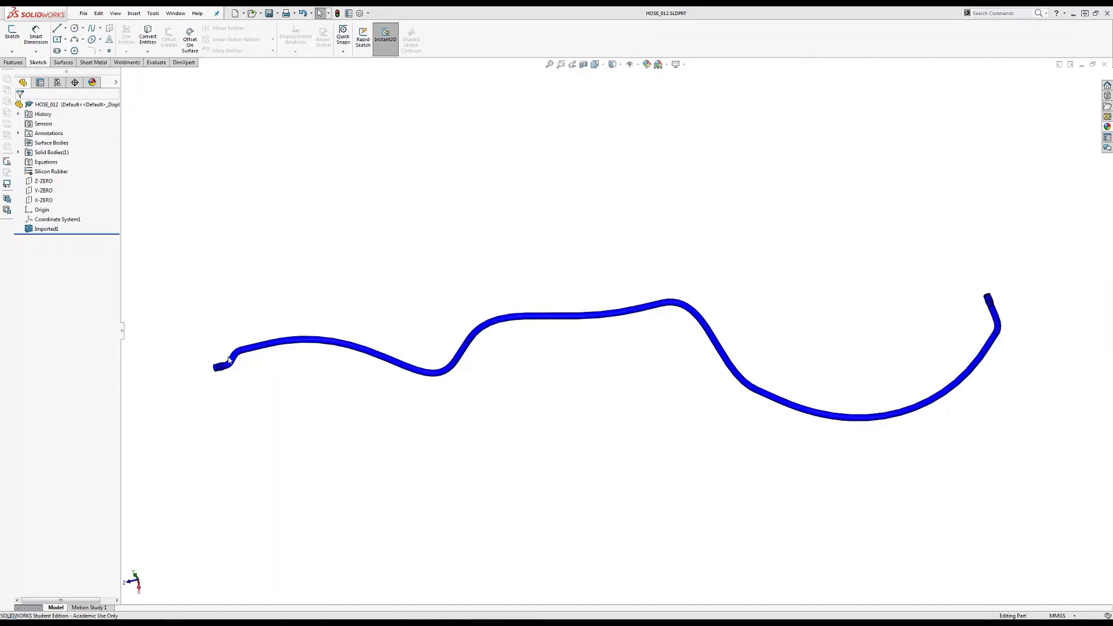
scroll(252, 363, down, 8)
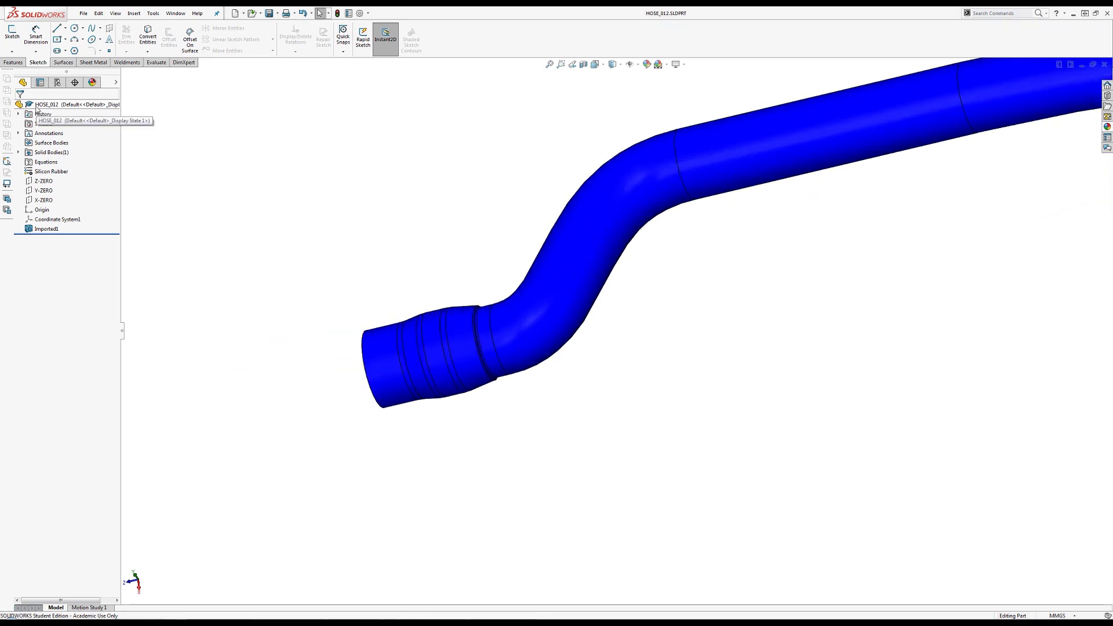
click(11, 51)
click(23, 76)
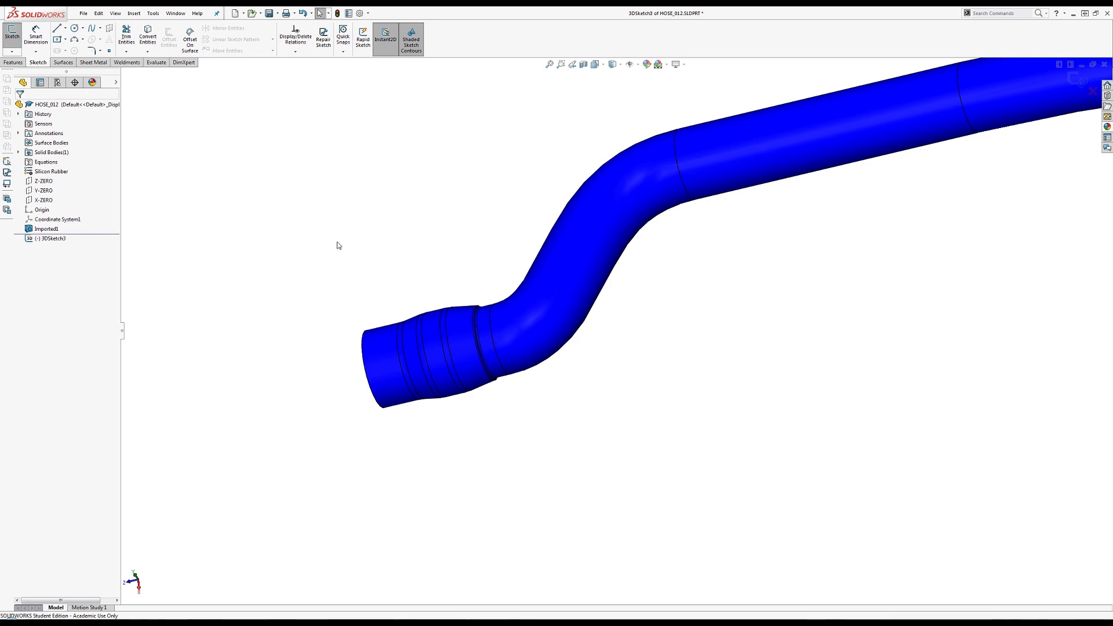
Convert the circular edges at both hose ends and at the bend transitions along the hose into 3D sketch entities
click(364, 359)
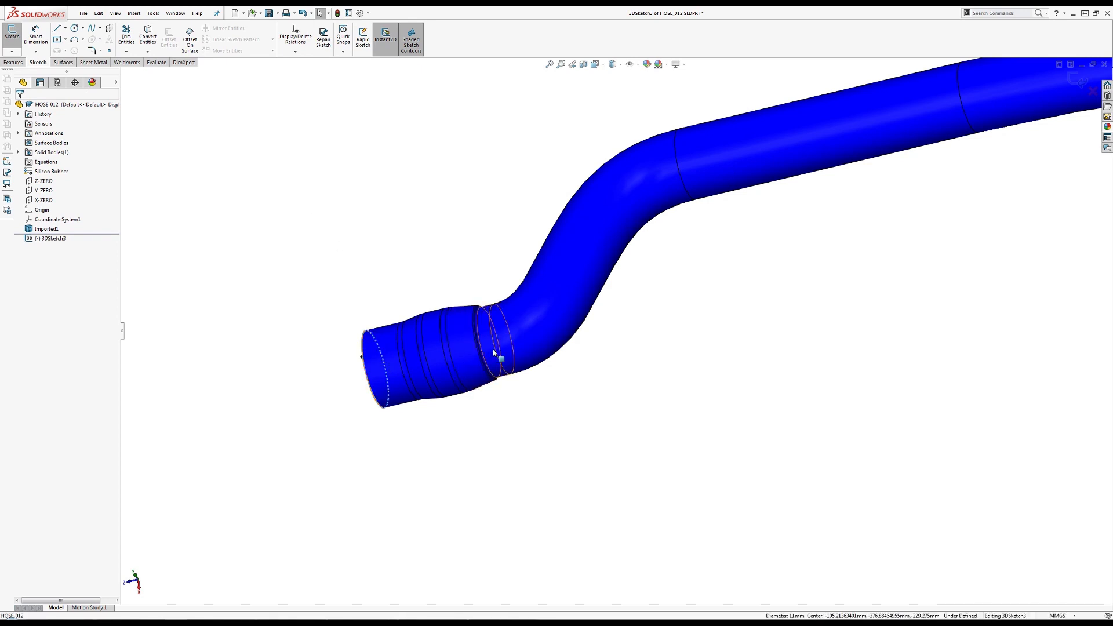
ctrl+click(683, 182)
ctrl+click(967, 125)
scroll(904, 166, up, 10)
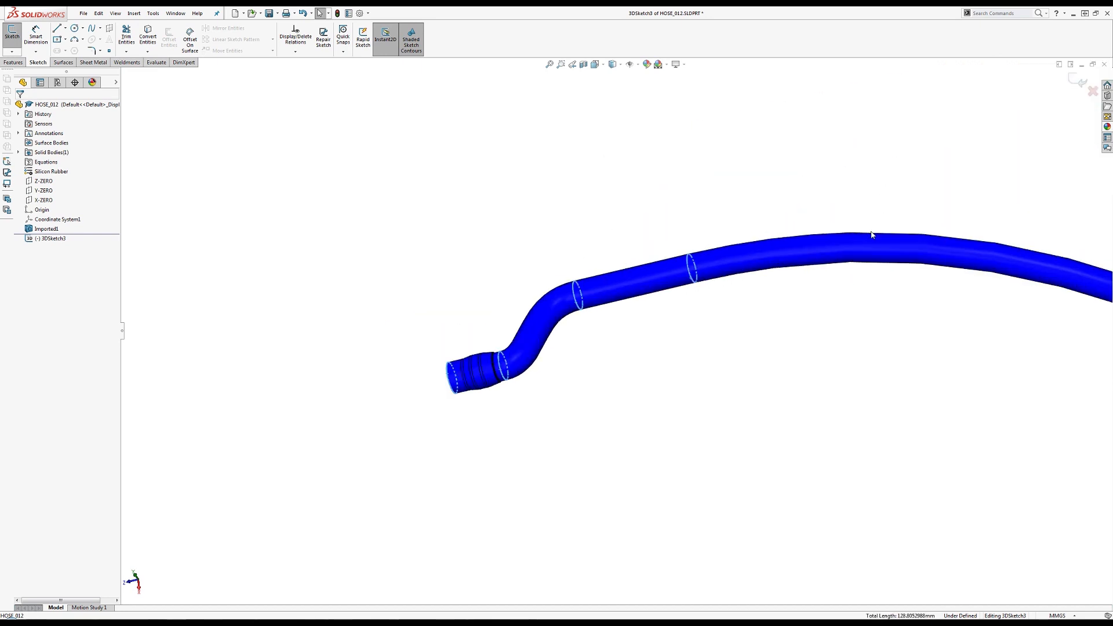
scroll(920, 353, down, 5)
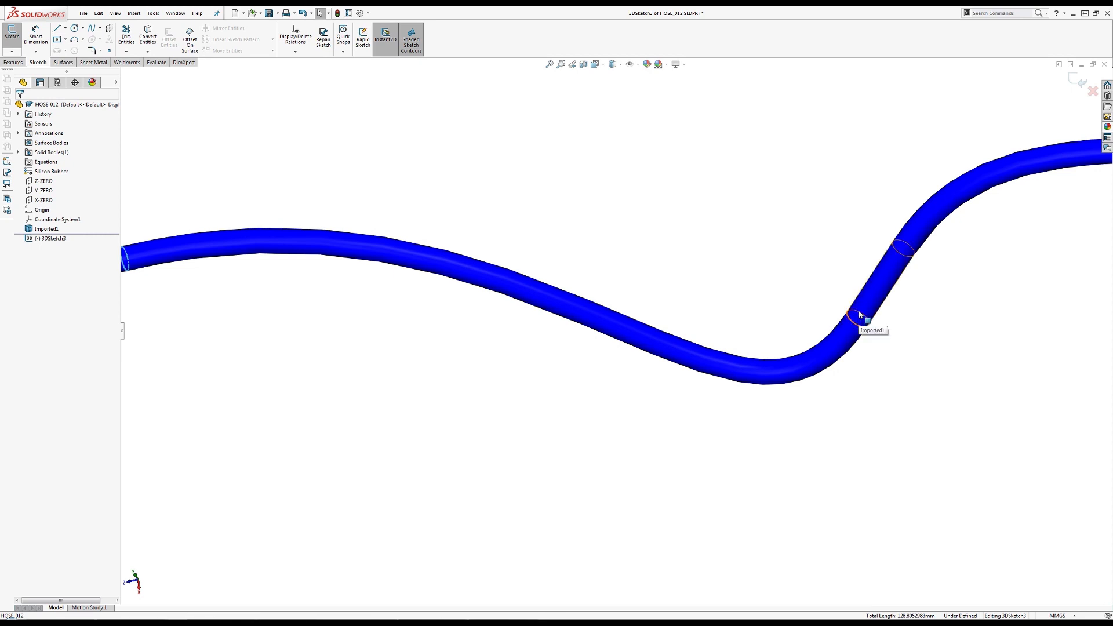
middle_drag(860, 313, 852, 341)
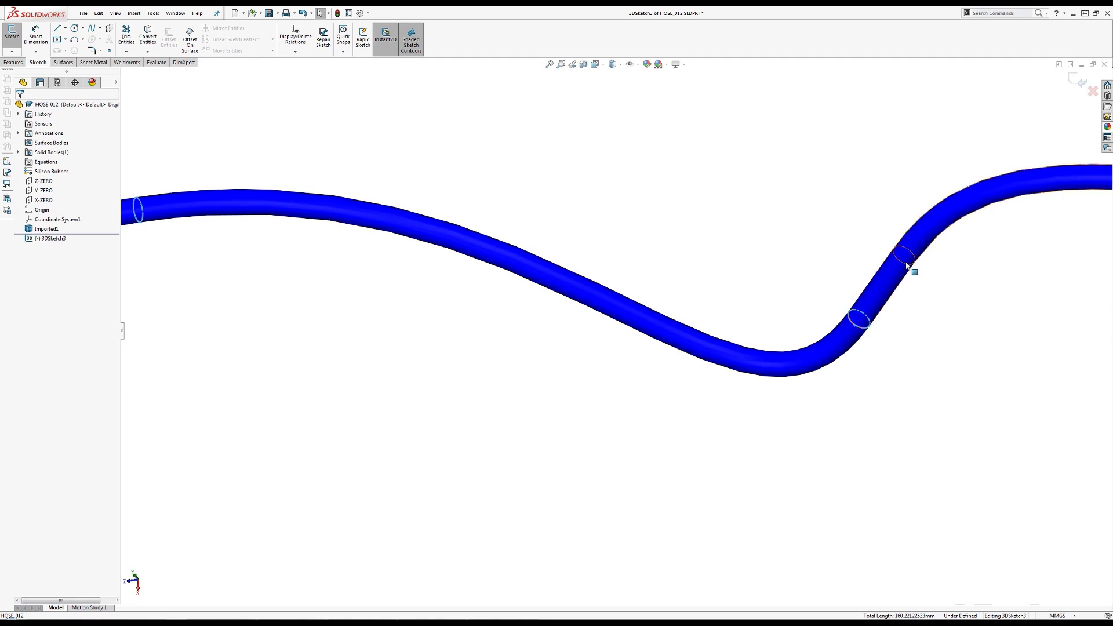
scroll(900, 274, up, 7)
scroll(909, 293, down, 6)
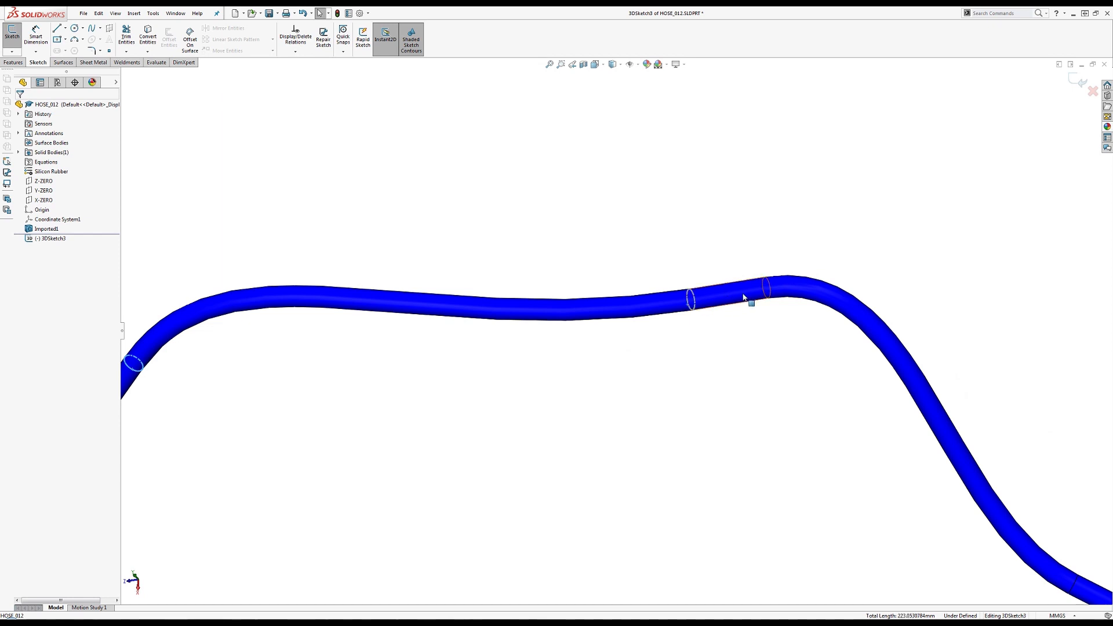
scroll(689, 336, up, 4)
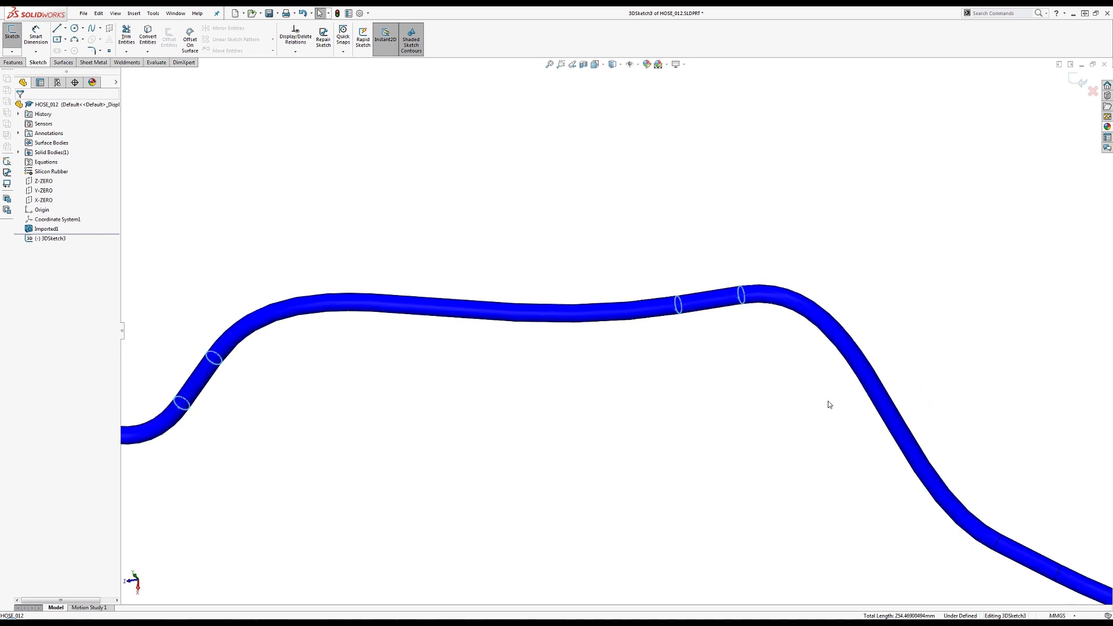
scroll(726, 405, down, 4)
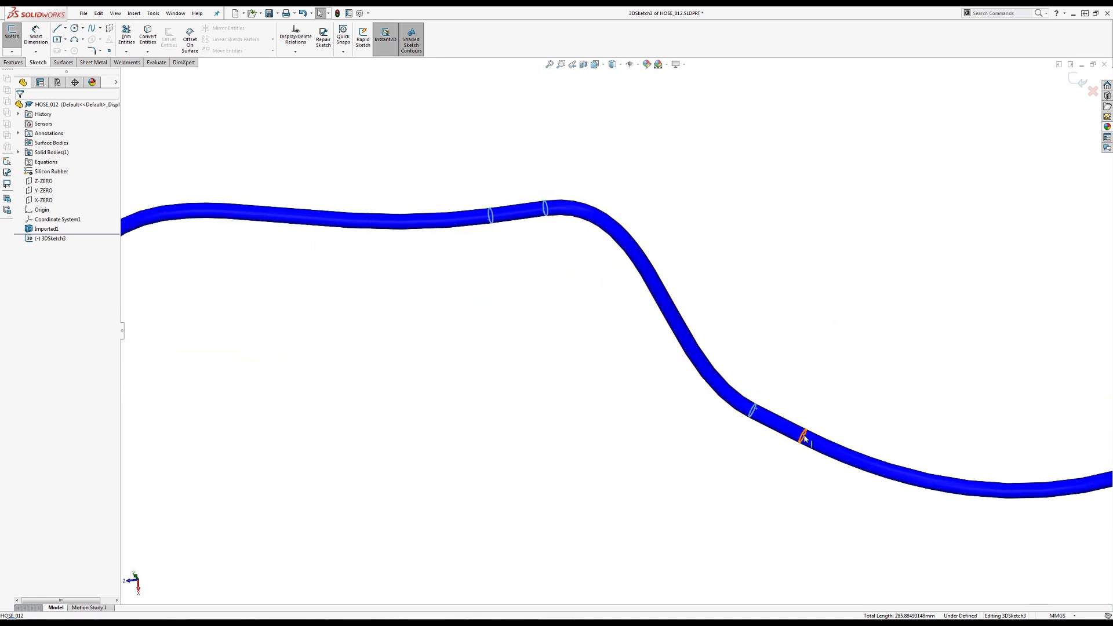
scroll(904, 451, up, 2)
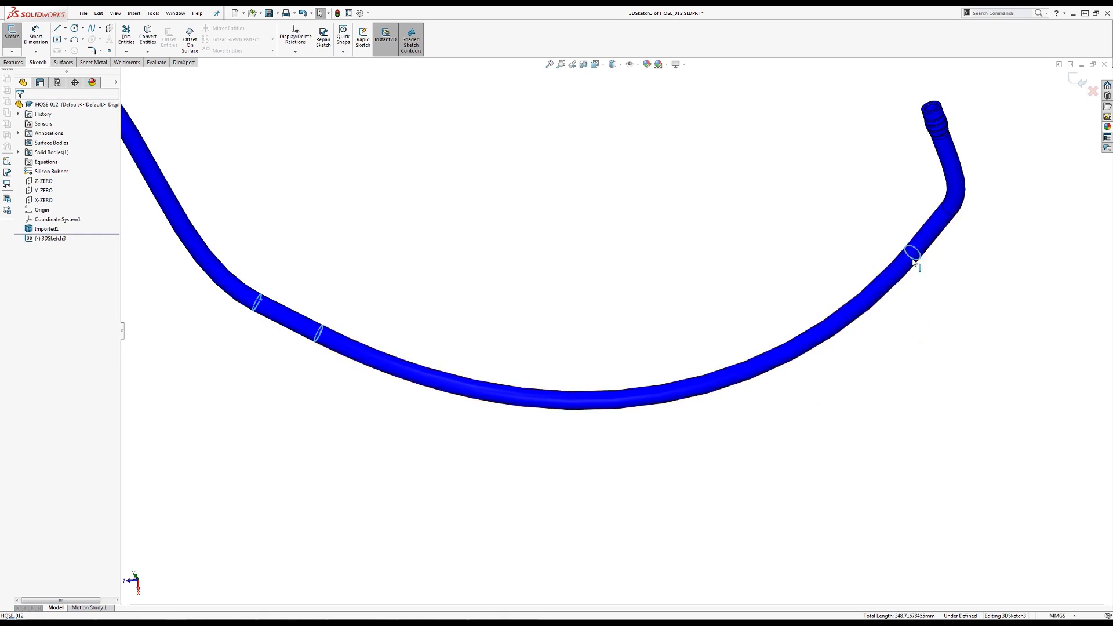
scroll(914, 203, up, 5)
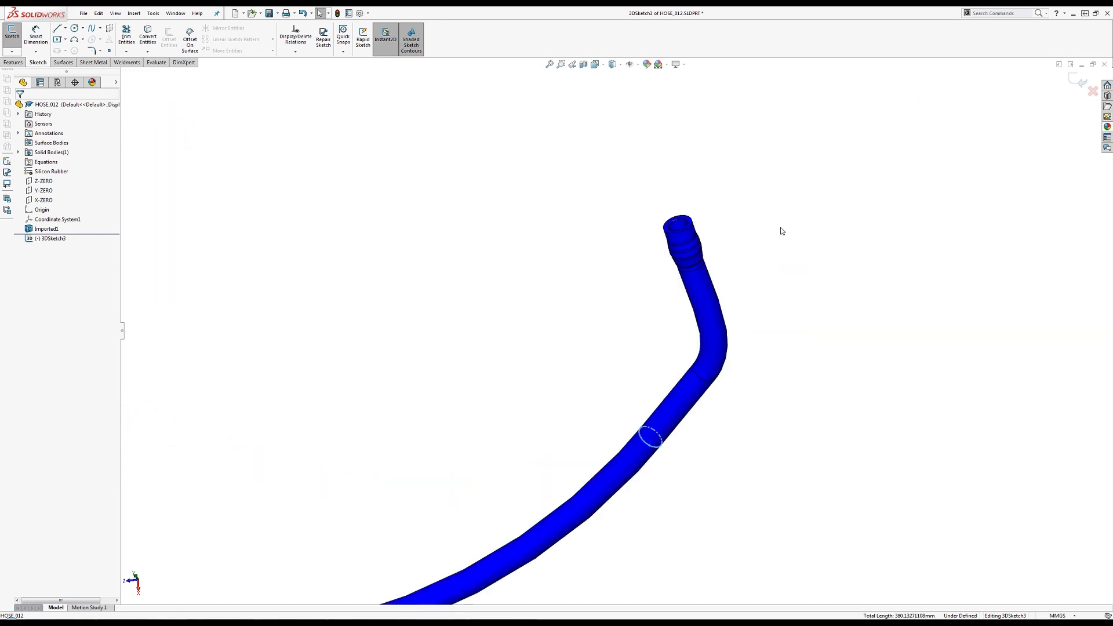
middle_drag(713, 319, 713, 290)
click(712, 283)
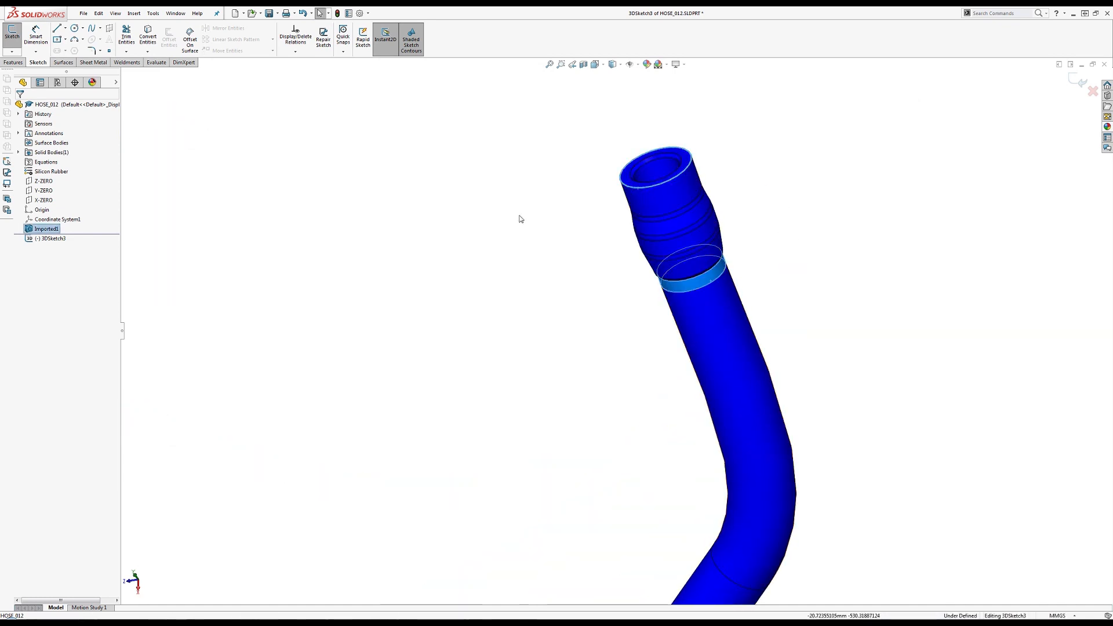
scroll(522, 311, down, 4)
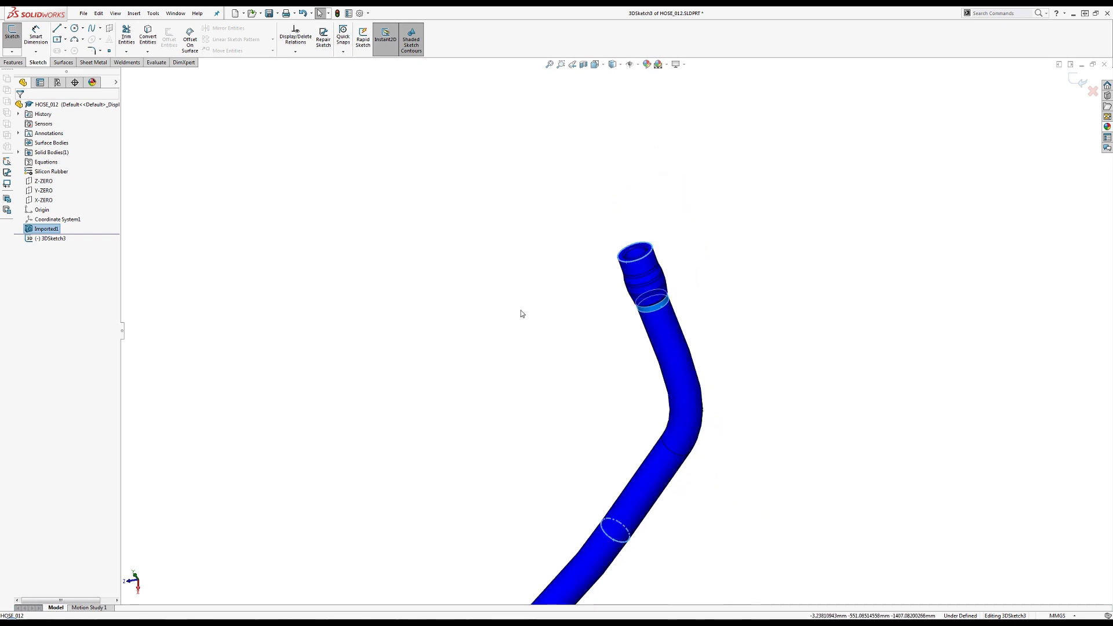
click(147, 36)
click(610, 316)
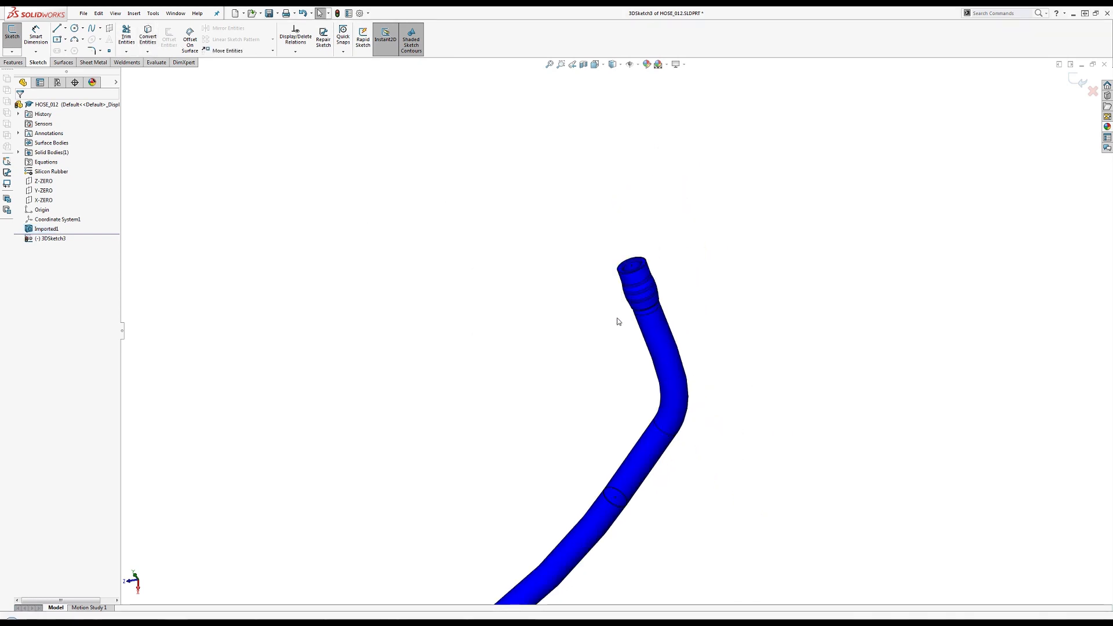
click(147, 36)
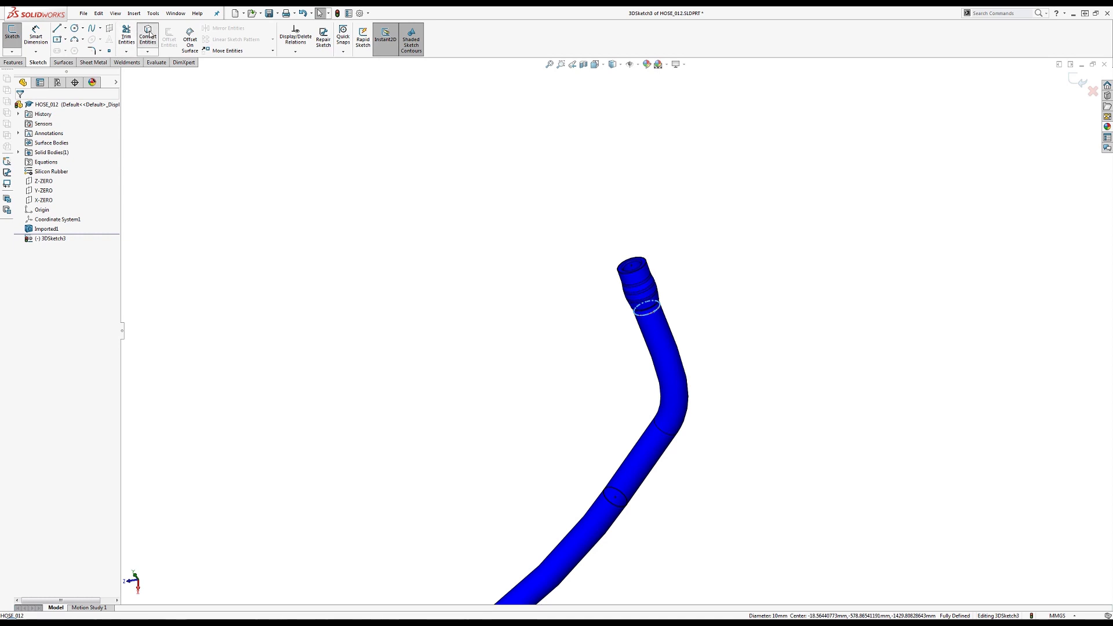
Sketch an axial line about 18.5 mm long through the flared hose end, from the neck circle's centre to the end circle's centre
click(56, 28)
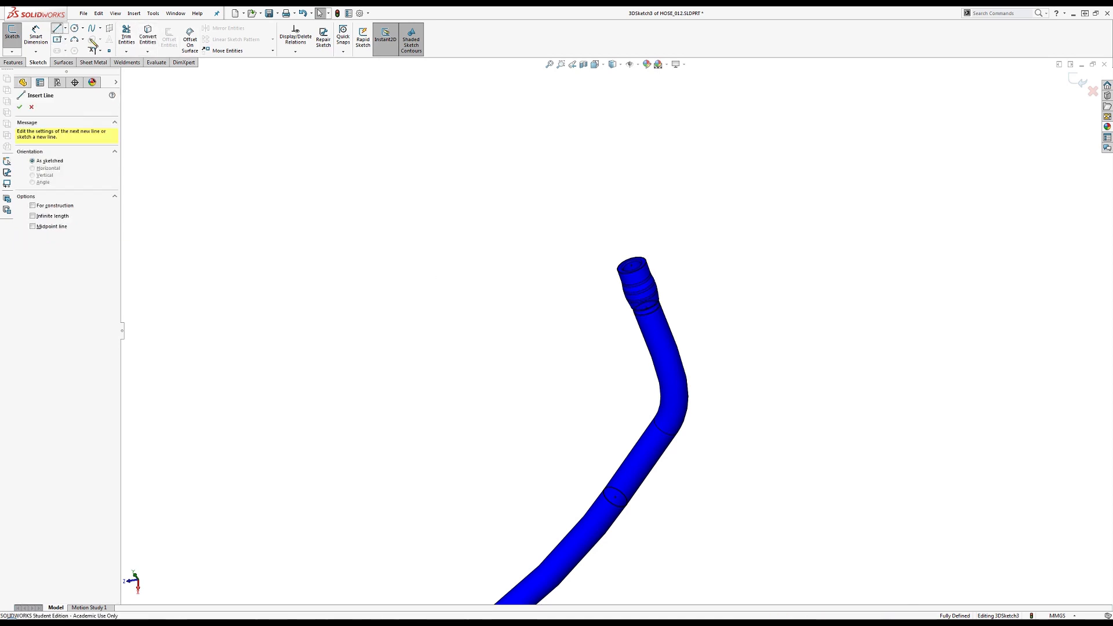
mouse_move(649, 314)
middle_down()
mouse_move(658, 328)
mouse_move(551, 137)
mouse_move(512, 239)
mouse_move(627, 309)
middle_up()
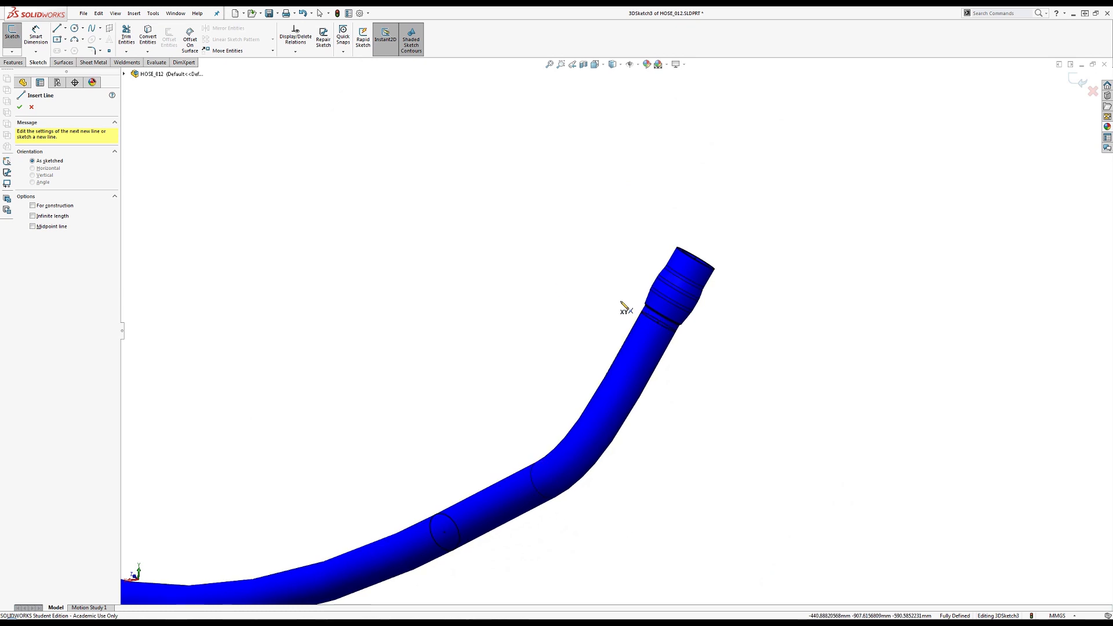
click(659, 321)
double_click(696, 258)
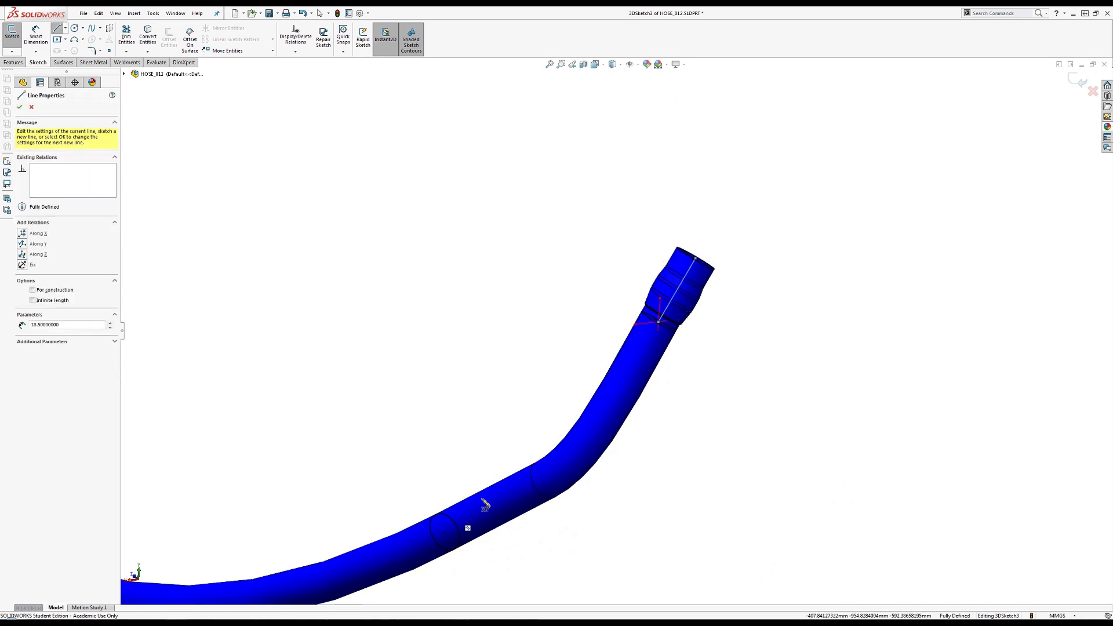
middle_drag(485, 506, 566, 480)
key(Escape)
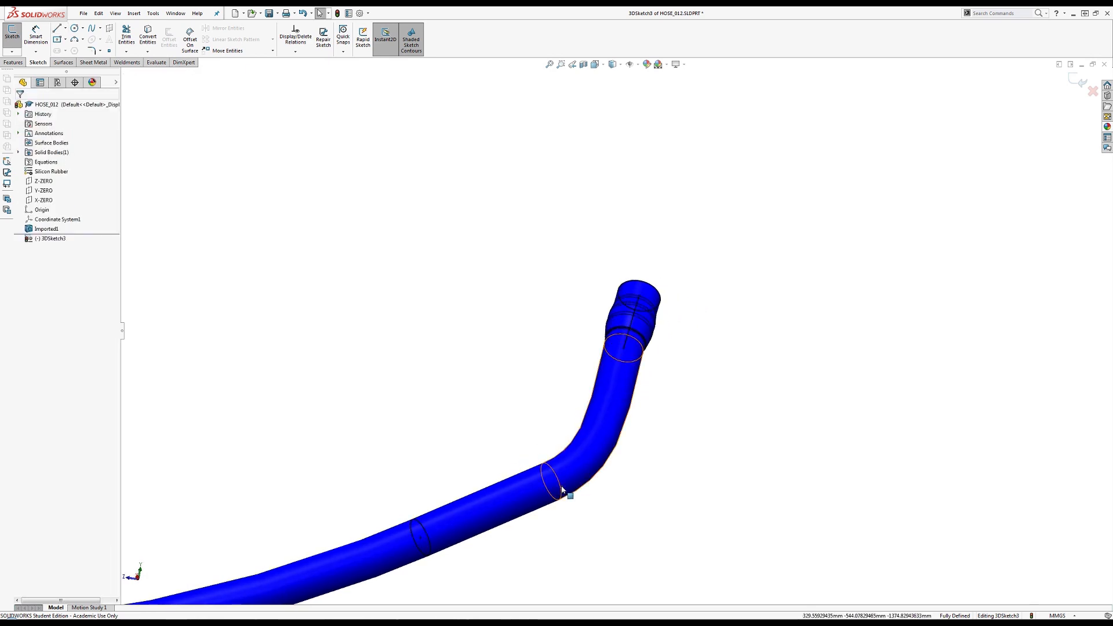
Convert the circular edge where the last bend begins and sketch a line about 38.1 mm long between the adjoining straight section's circle centres
click(563, 490)
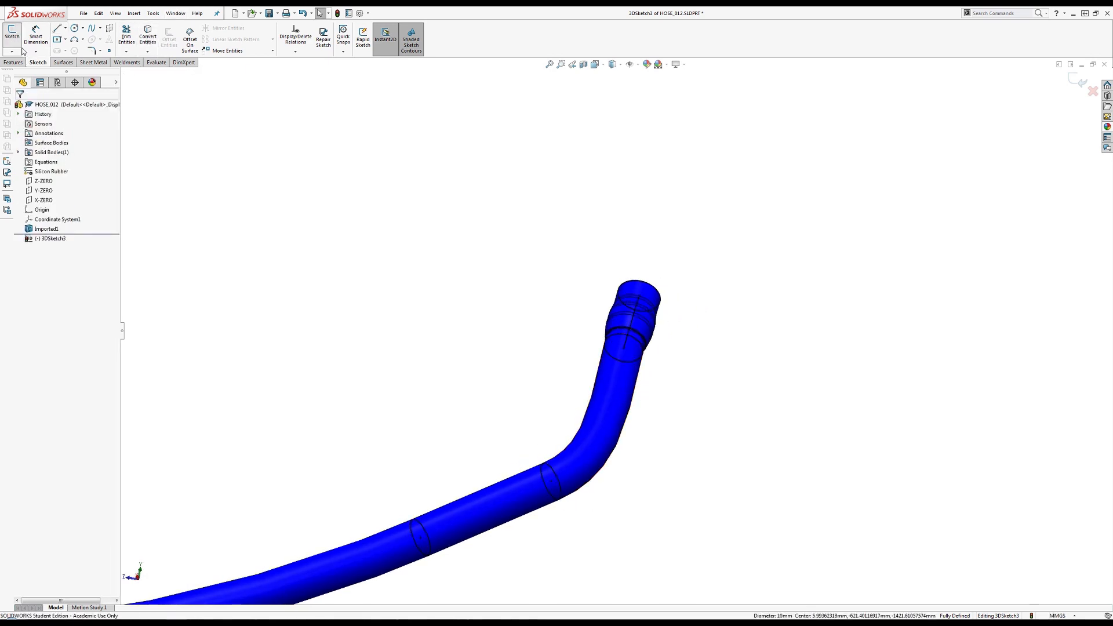
click(56, 29)
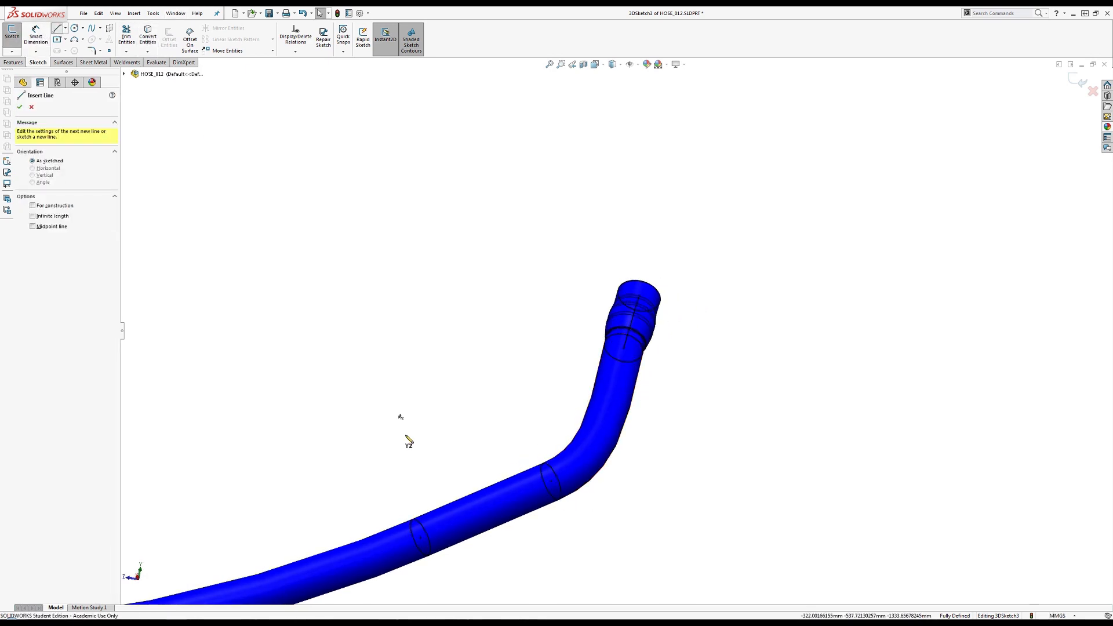
click(423, 537)
click(551, 485)
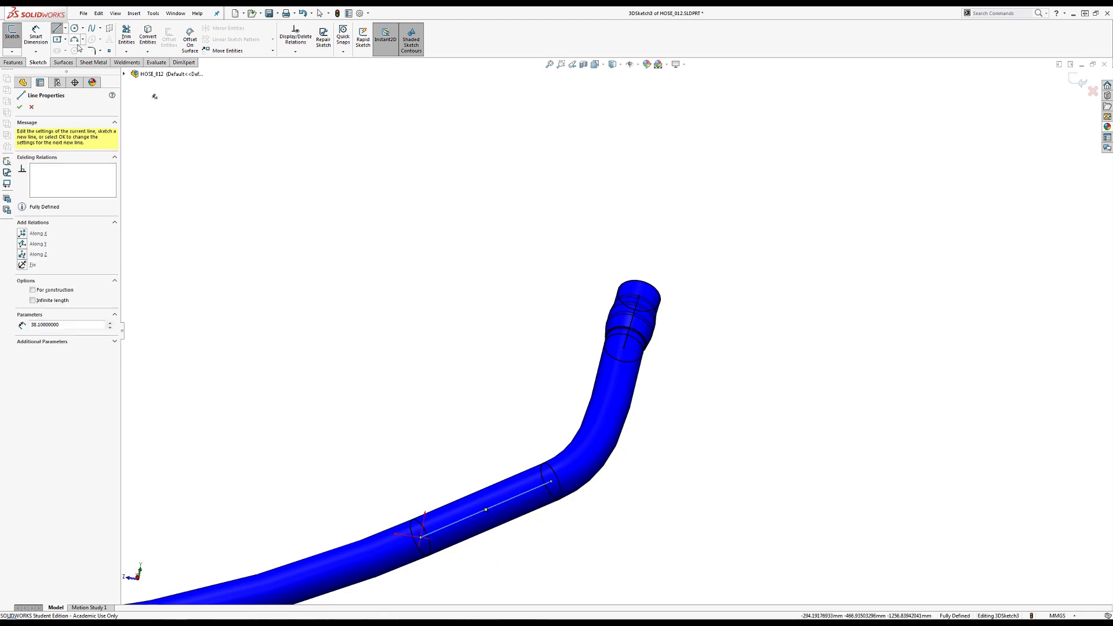
Sketch a two-point spline through the last bend, joining the straight section's line to the line in the flared end
click(91, 28)
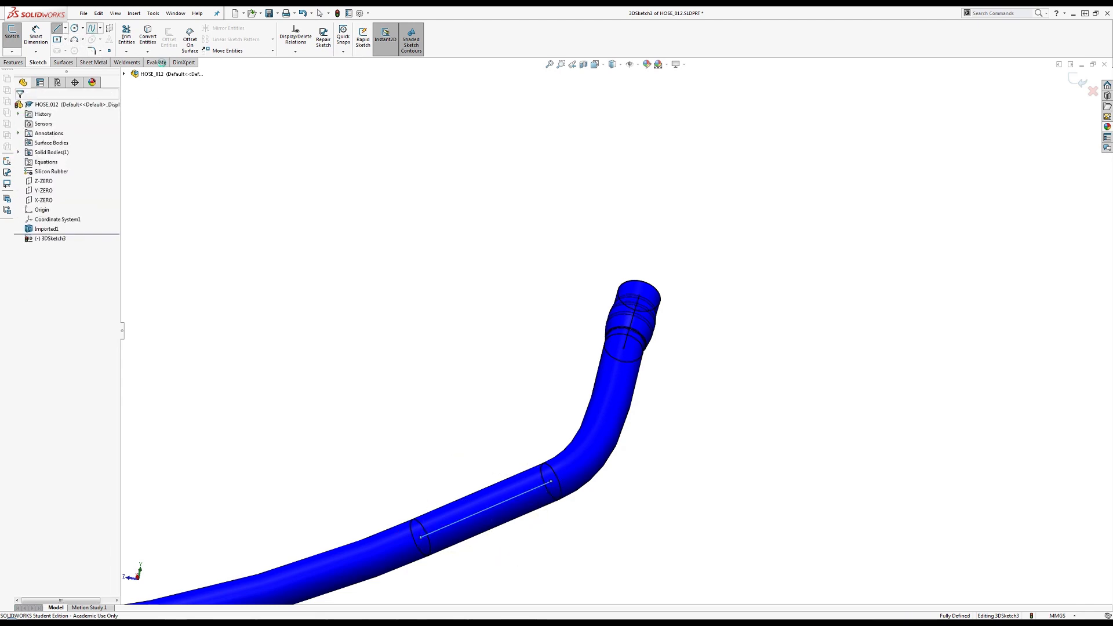
click(555, 490)
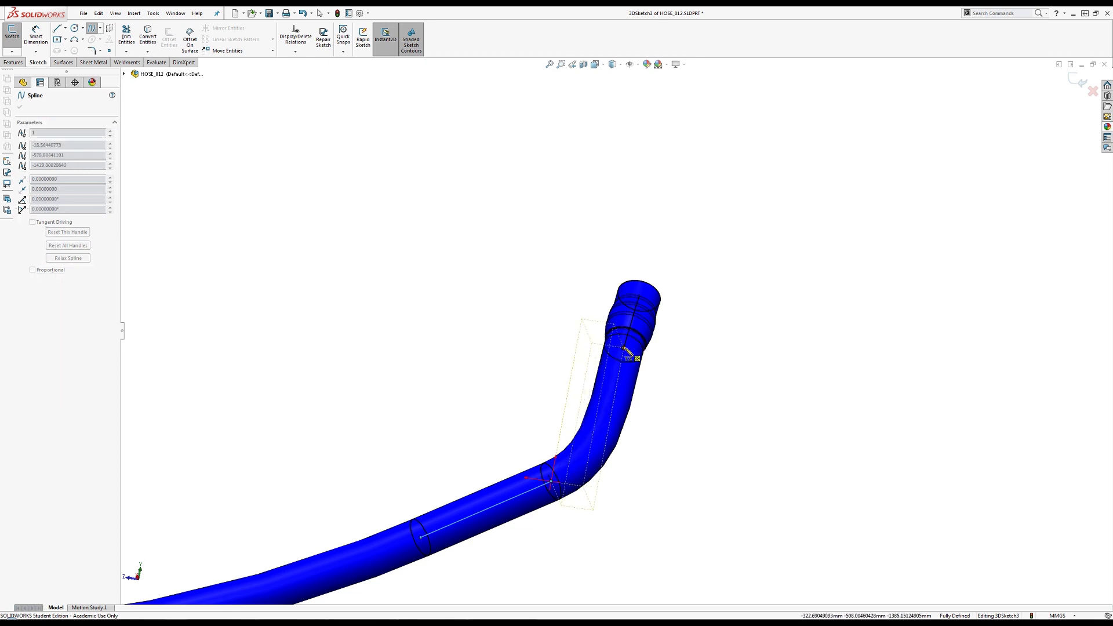
double_click(629, 361)
key(Escape)
Make the last bend's spline tangent to the flared-end line and to the adjoining straight section's line
click(631, 330)
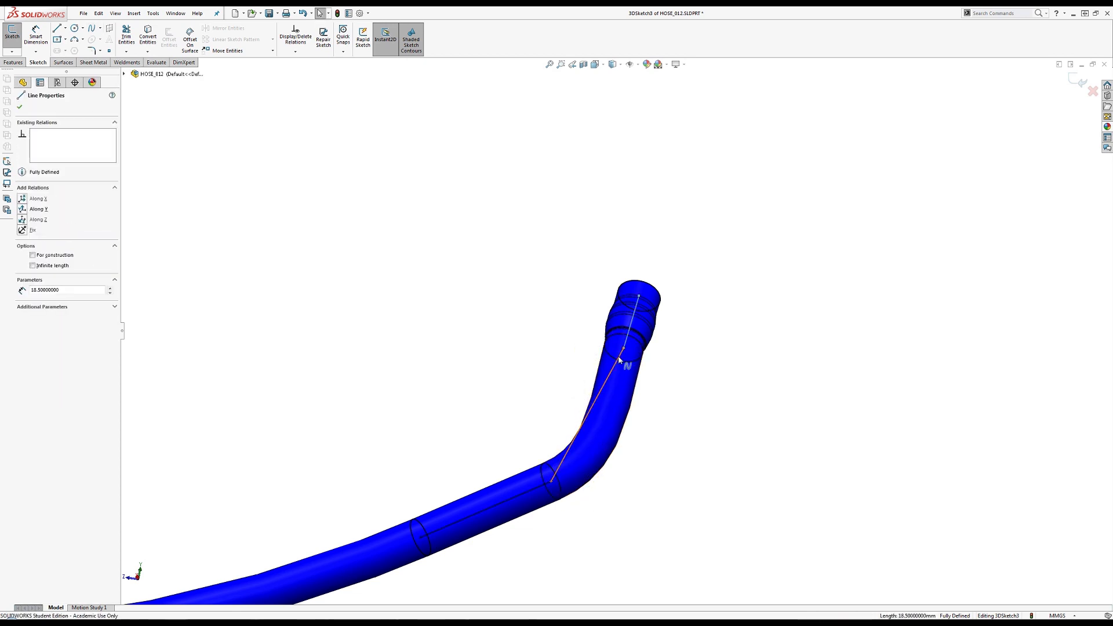
ctrl+click(612, 376)
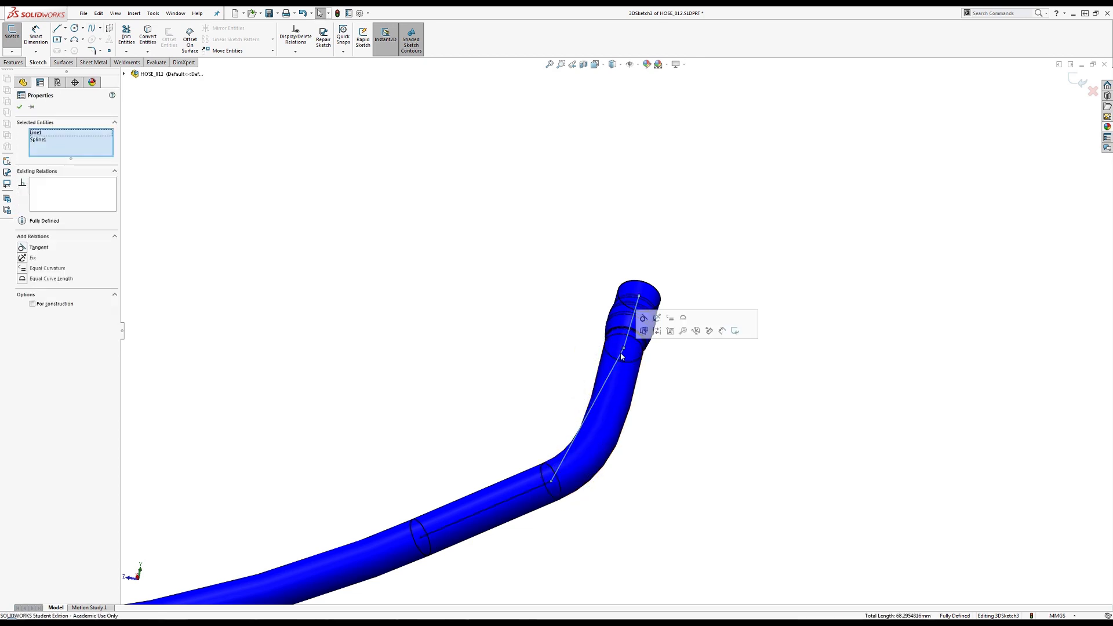
click(526, 490)
ctrl+click(562, 468)
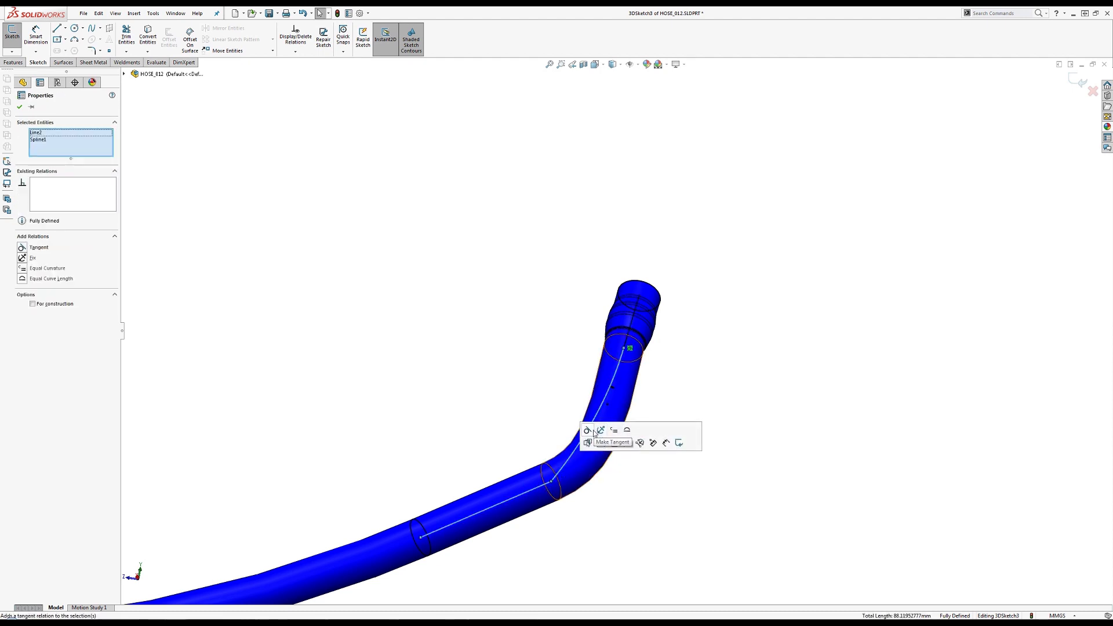
click(593, 434)
Sketch a two-point spline along the long sagging curve, from the straight section's line end to the next transition circle's centre
scroll(496, 393, down, 3)
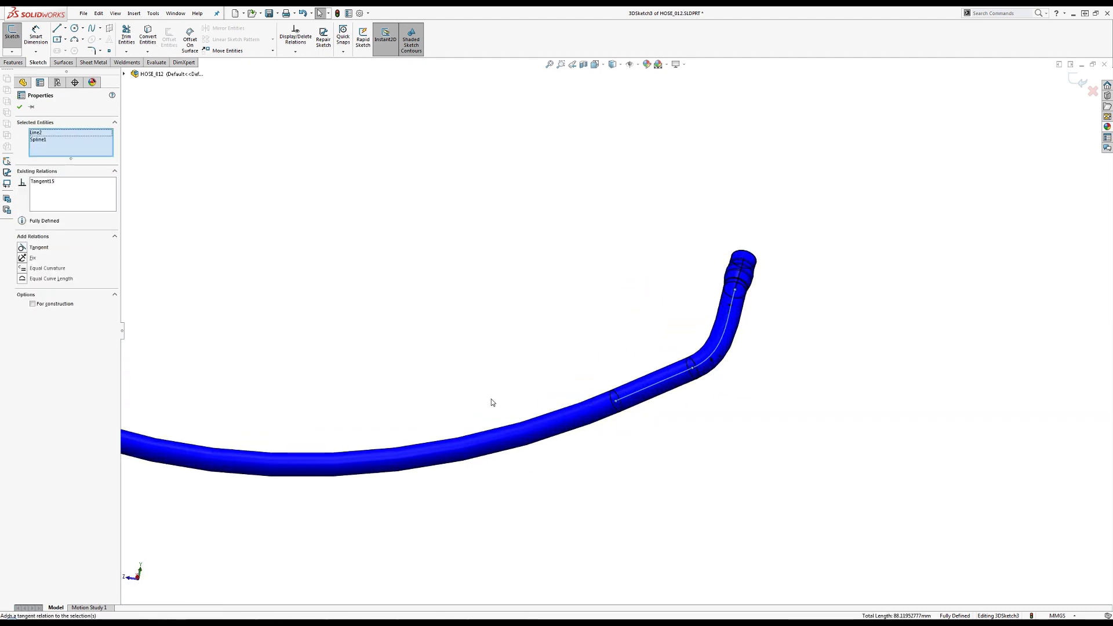
click(208, 222)
click(91, 29)
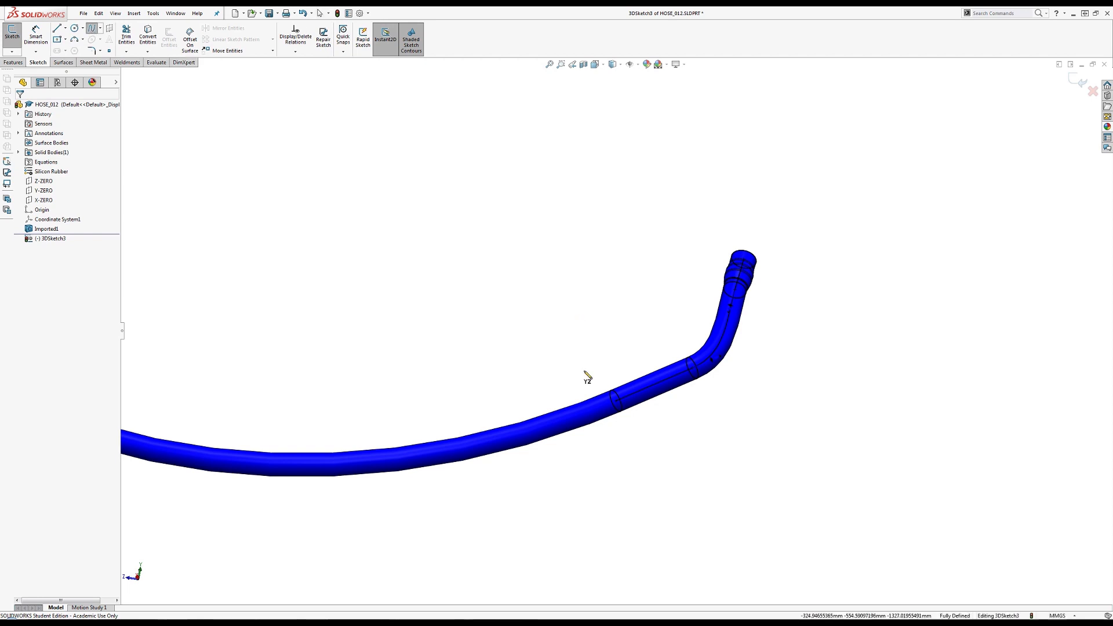
click(617, 404)
scroll(348, 381, up, 3)
scroll(328, 280, down, 5)
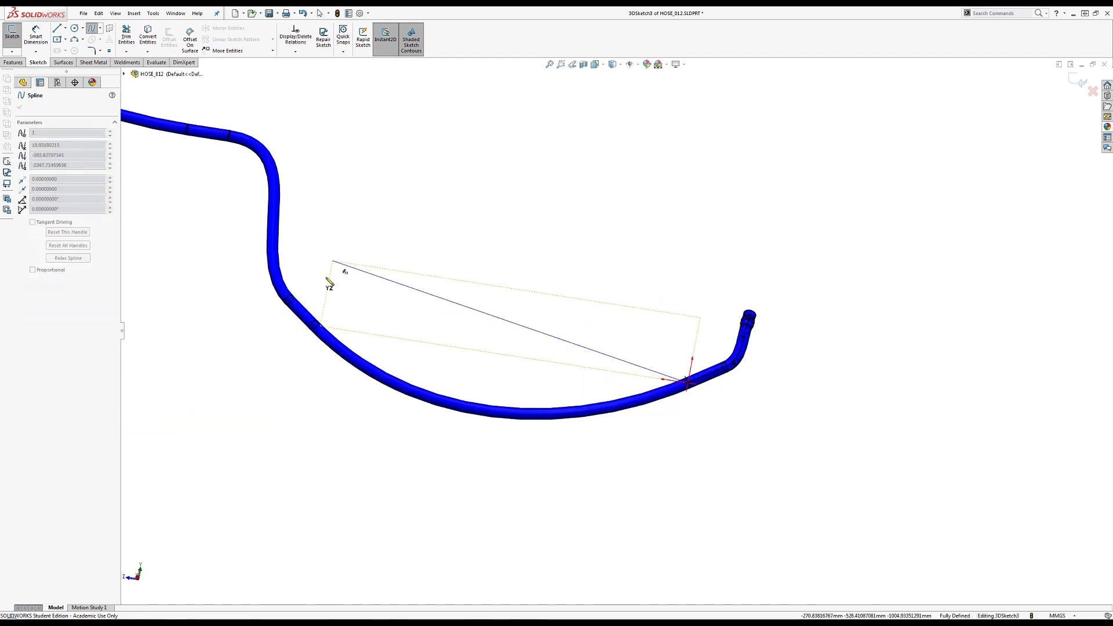
click(380, 377)
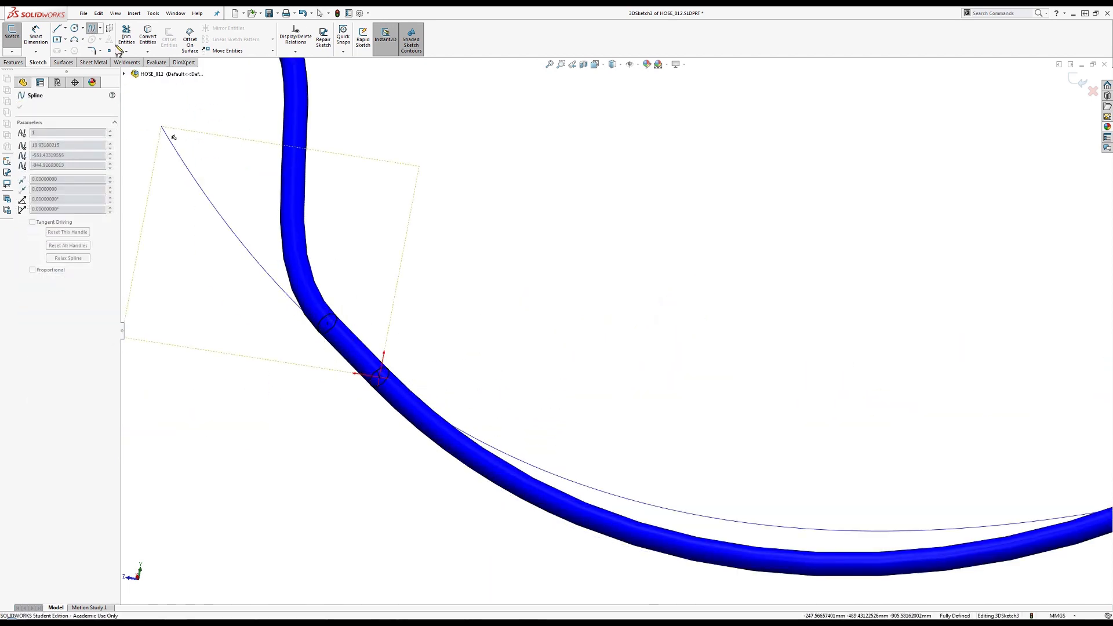
Sketch a line about 38.1 mm long between the circle centres of the straight section beyond the sagging curve
click(59, 30)
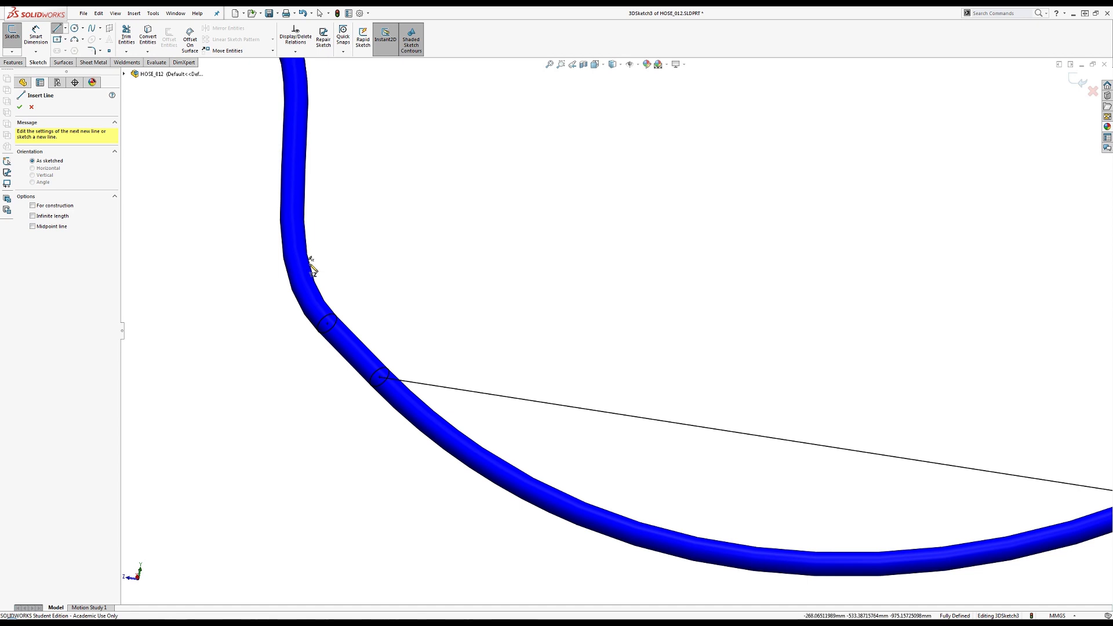
click(380, 376)
click(328, 324)
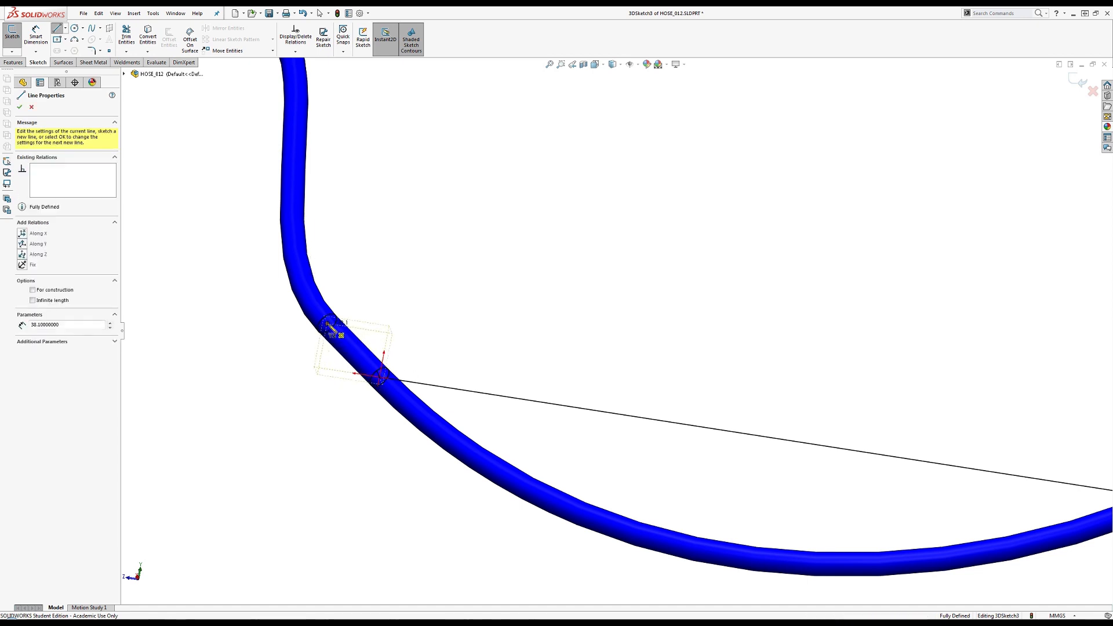
key(Escape)
Make the sagging curve's spline tangent to the straight-section lines at both of its ends
click(408, 381)
ctrl+click(366, 365)
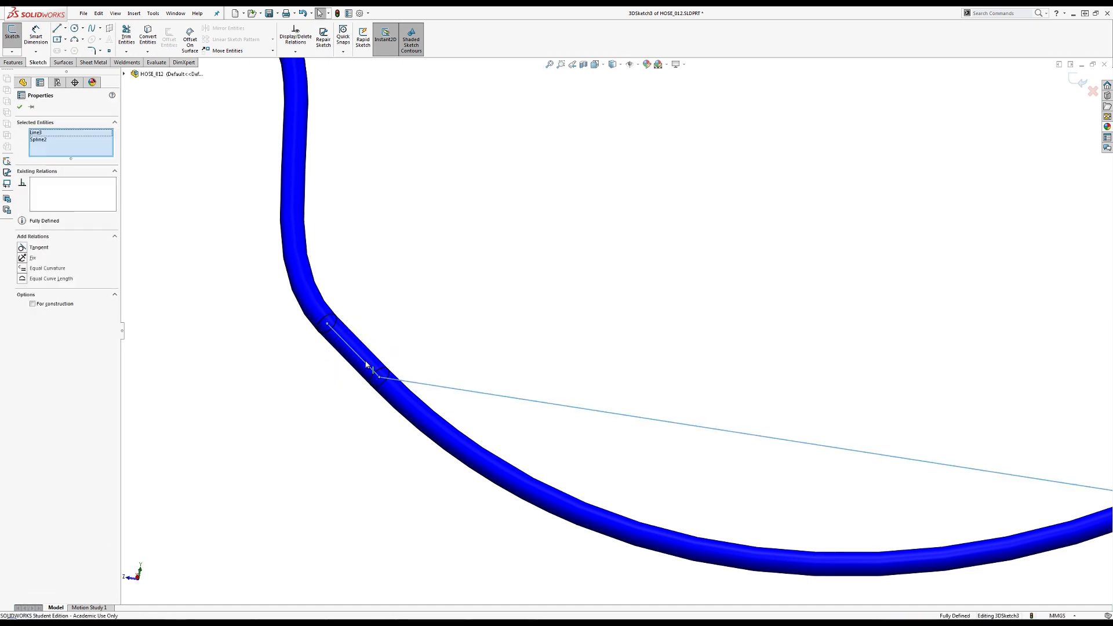
click(388, 325)
scroll(625, 332, up, 3)
scroll(786, 370, down, 3)
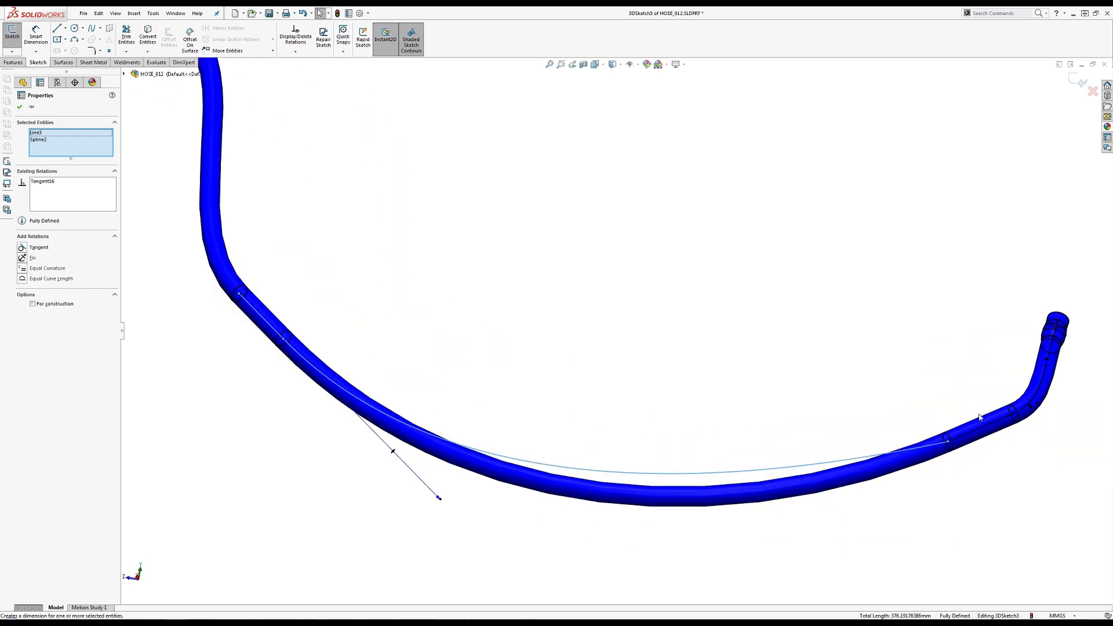
click(971, 432)
ctrl+click(947, 447)
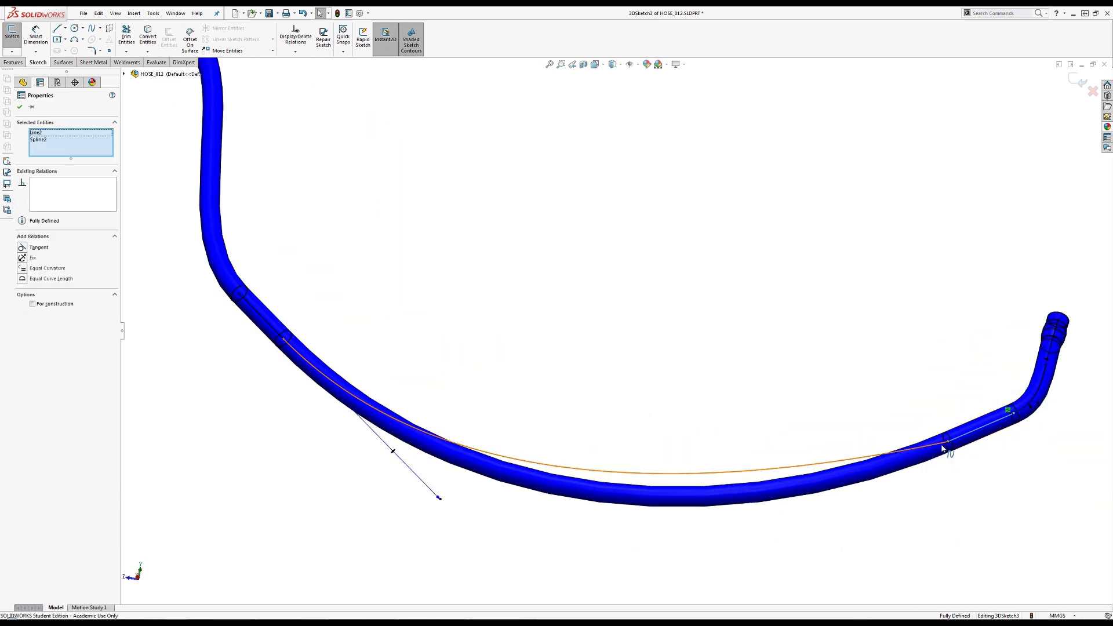
click(966, 406)
click(783, 385)
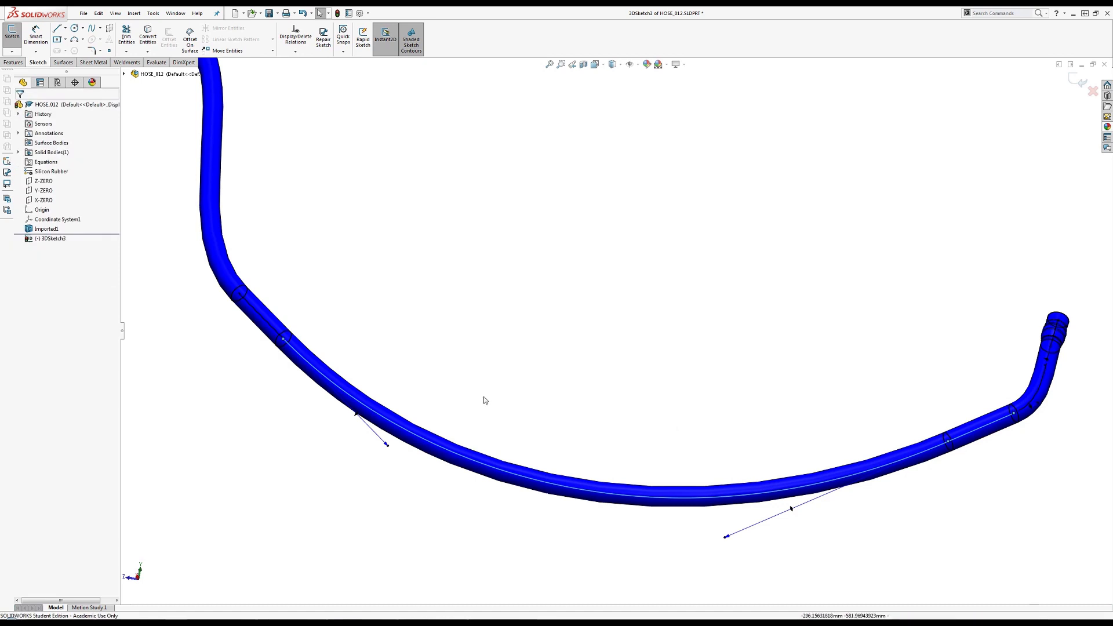
Sketch a line about 38.1 mm long between the circle centres of the nearly horizontal straight section above the S-shaped bend
scroll(400, 347, up, 2)
scroll(487, 253, down, 6)
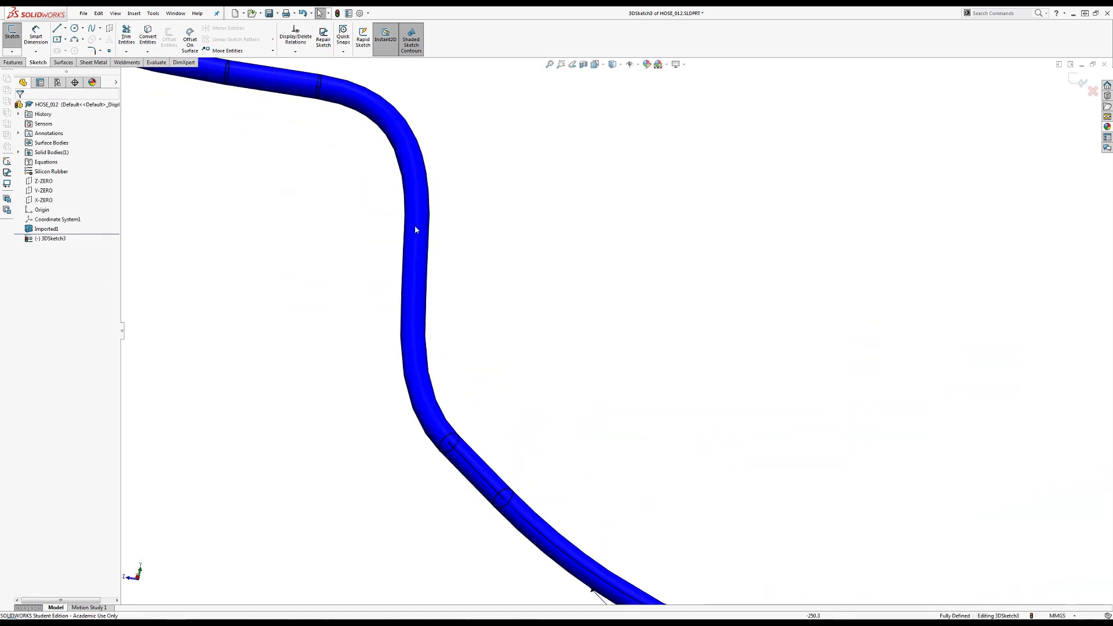
scroll(411, 212, down, 5)
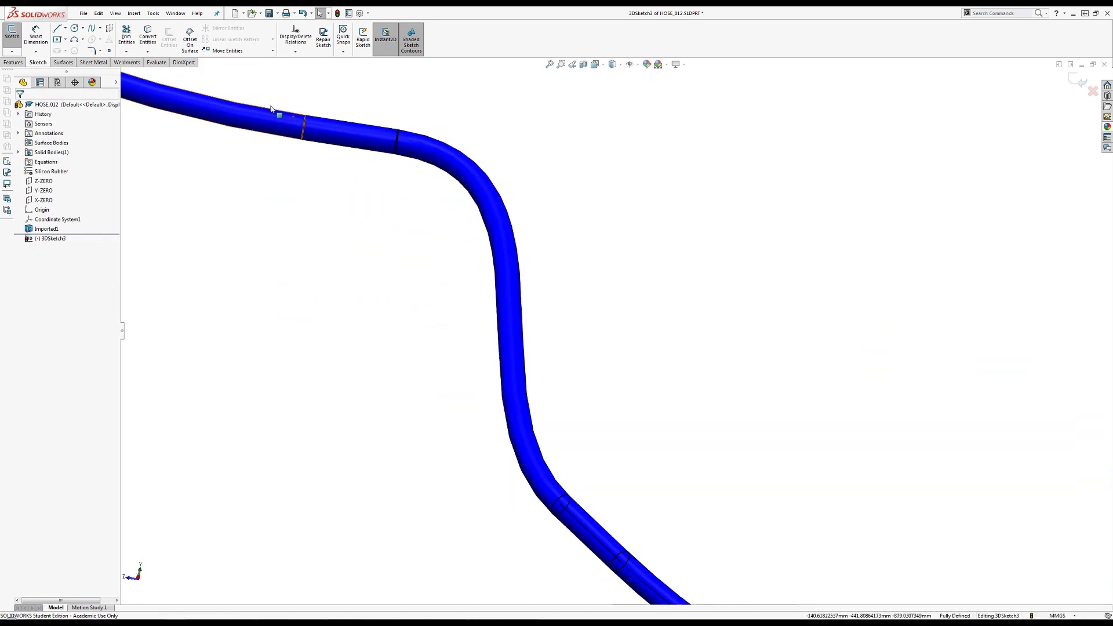
middle_drag(345, 157, 400, 254)
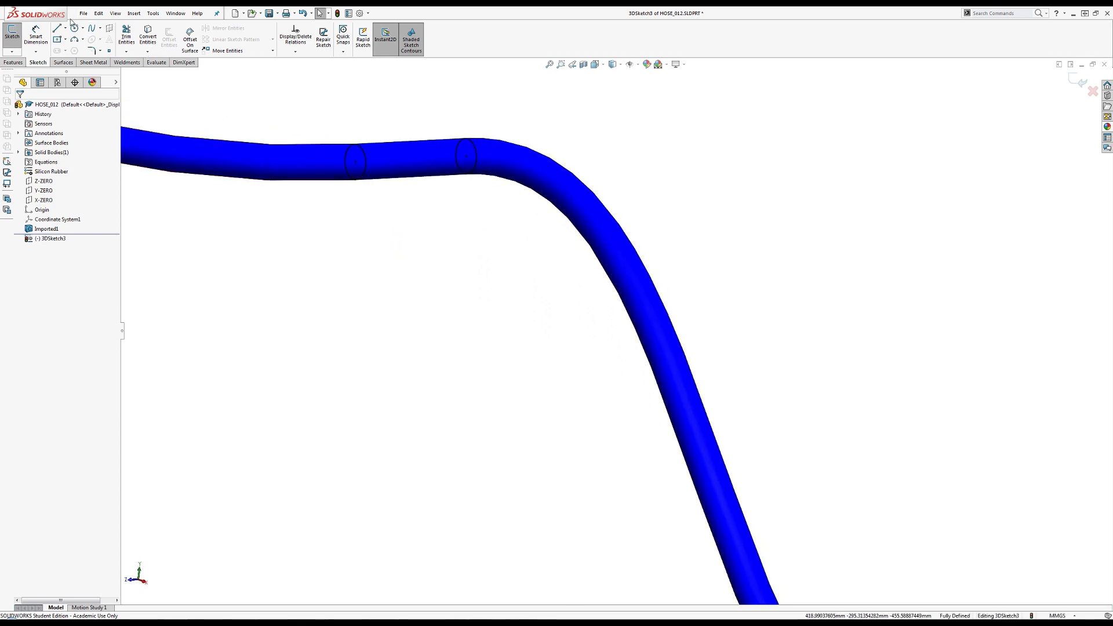
key(l)
click(358, 167)
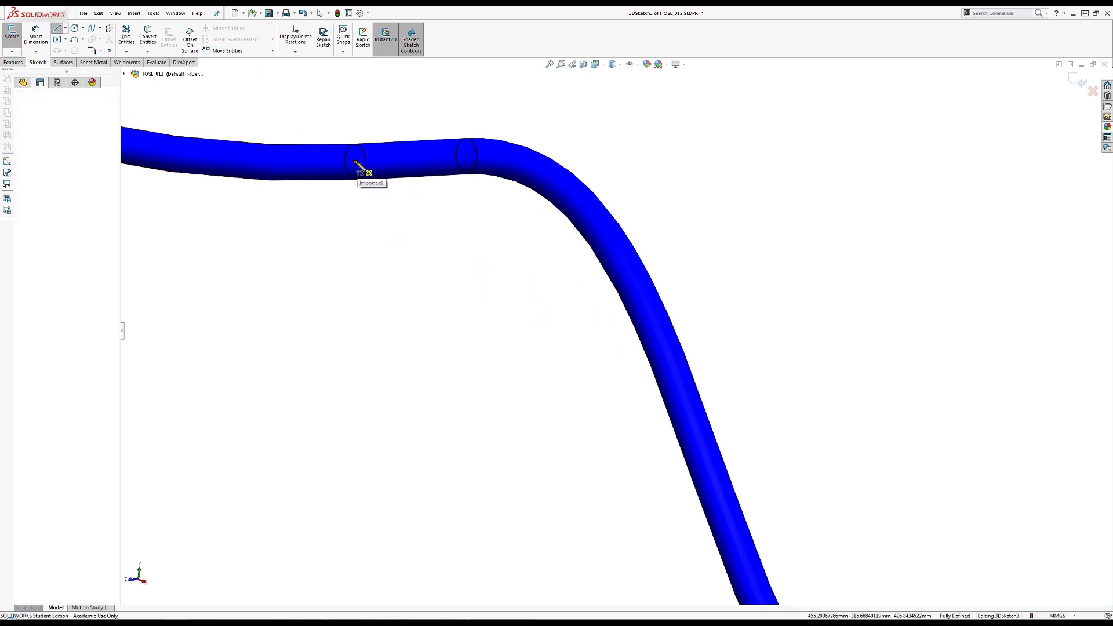
click(467, 157)
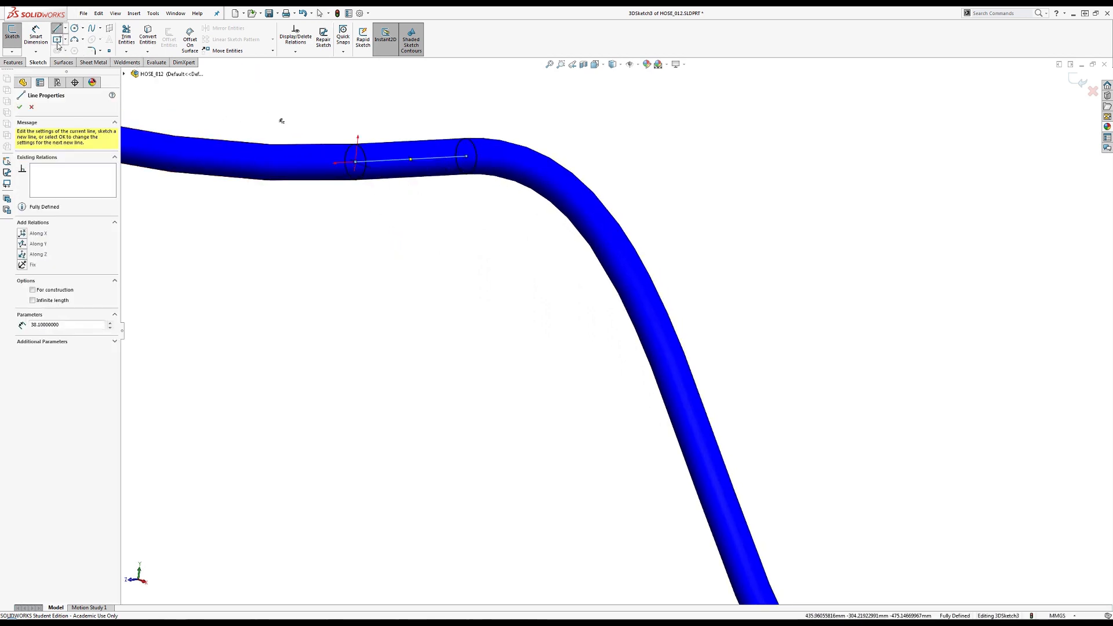
Sketch a two-point spline through the S-shaped bend, joining the upper straight section's line to the lower one
click(91, 29)
click(470, 158)
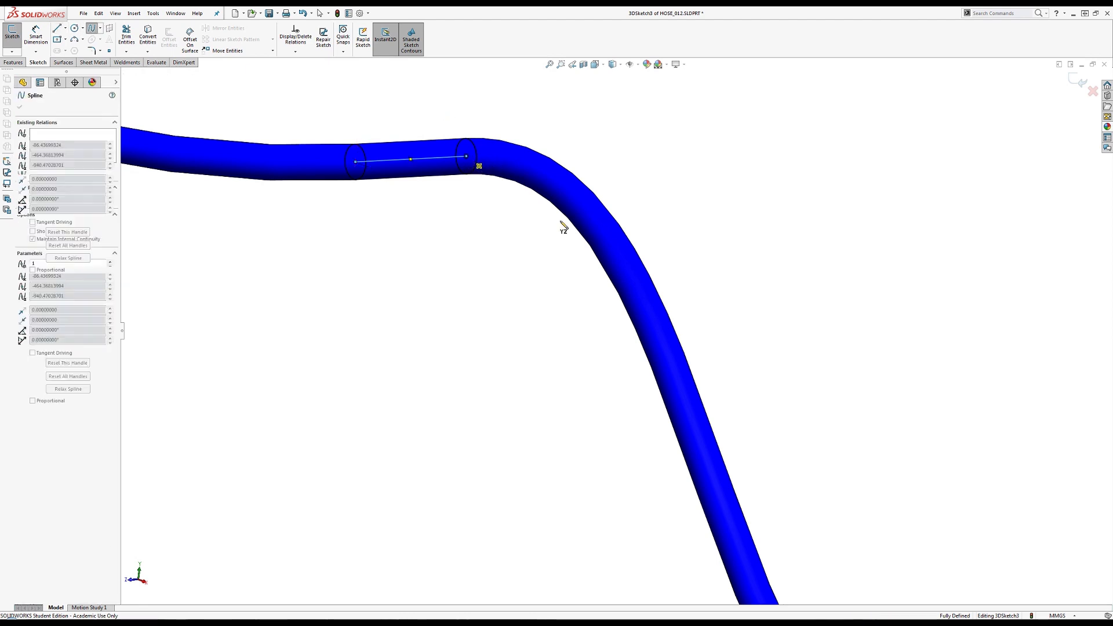
scroll(676, 460, up, 1)
scroll(696, 475, down, 3)
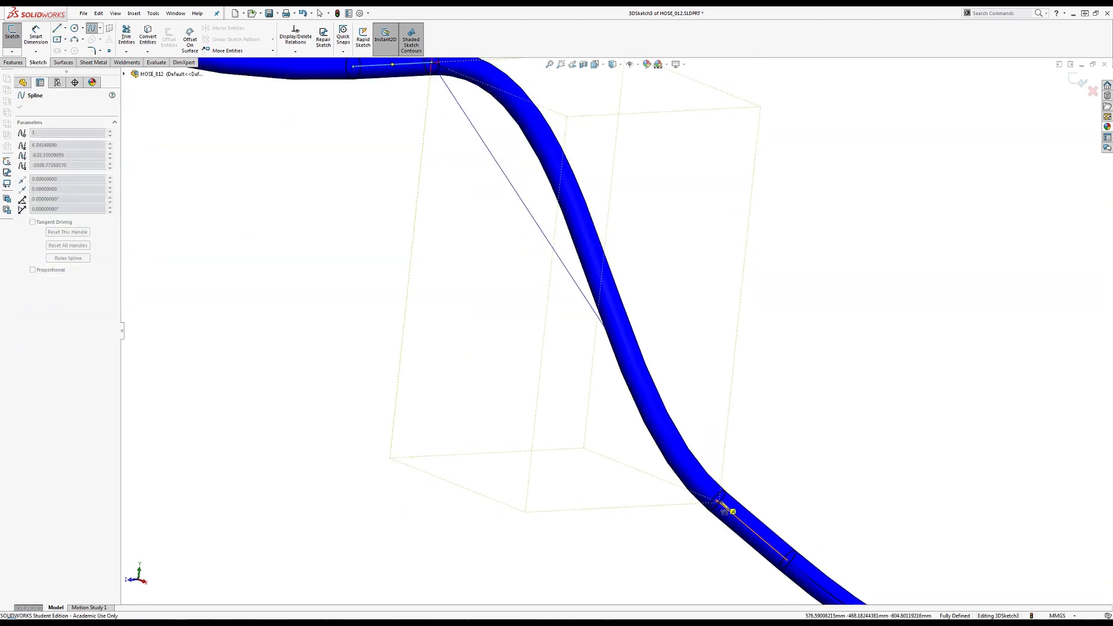
click(718, 502)
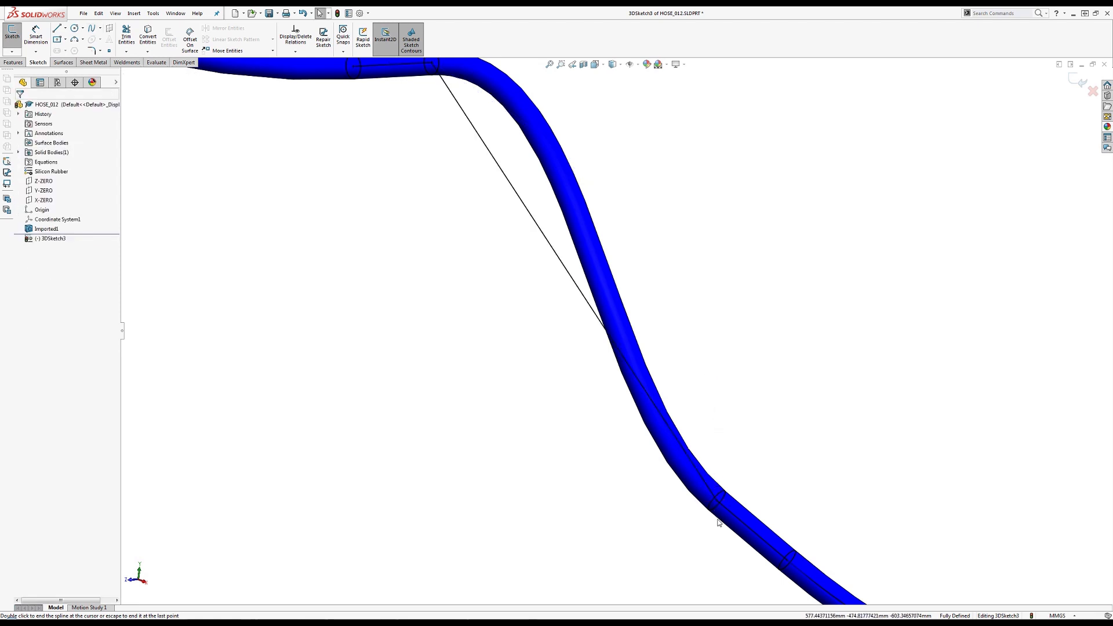
Make the S-bend's spline tangent to the lower and upper straight-section lines
click(734, 517)
ctrl+click(711, 492)
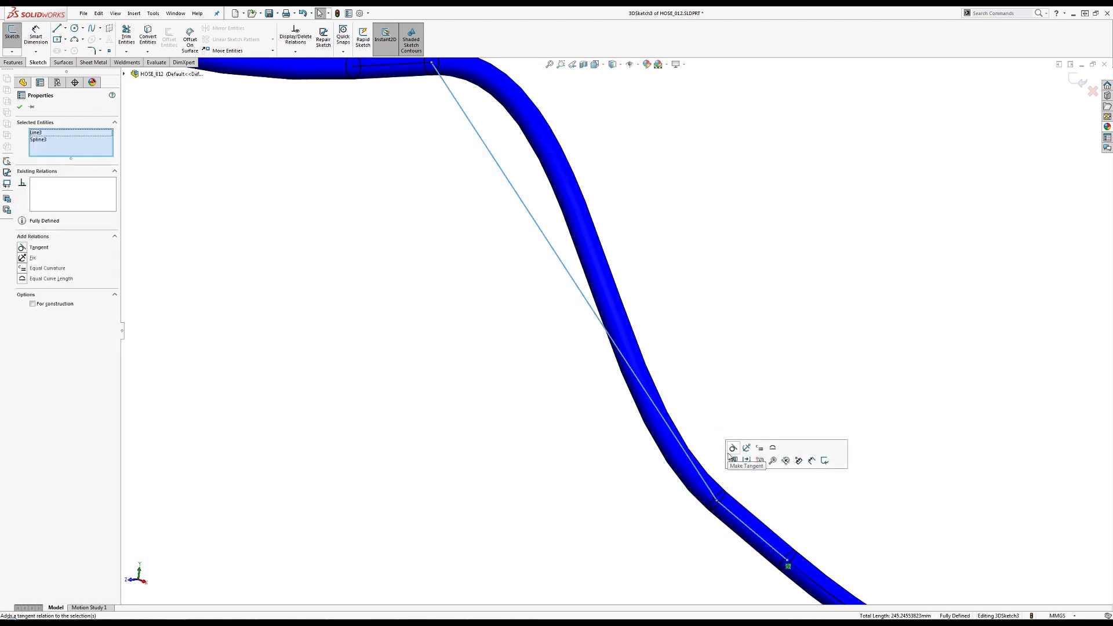
click(732, 451)
scroll(490, 147, up, 2)
scroll(490, 145, down, 4)
click(546, 285)
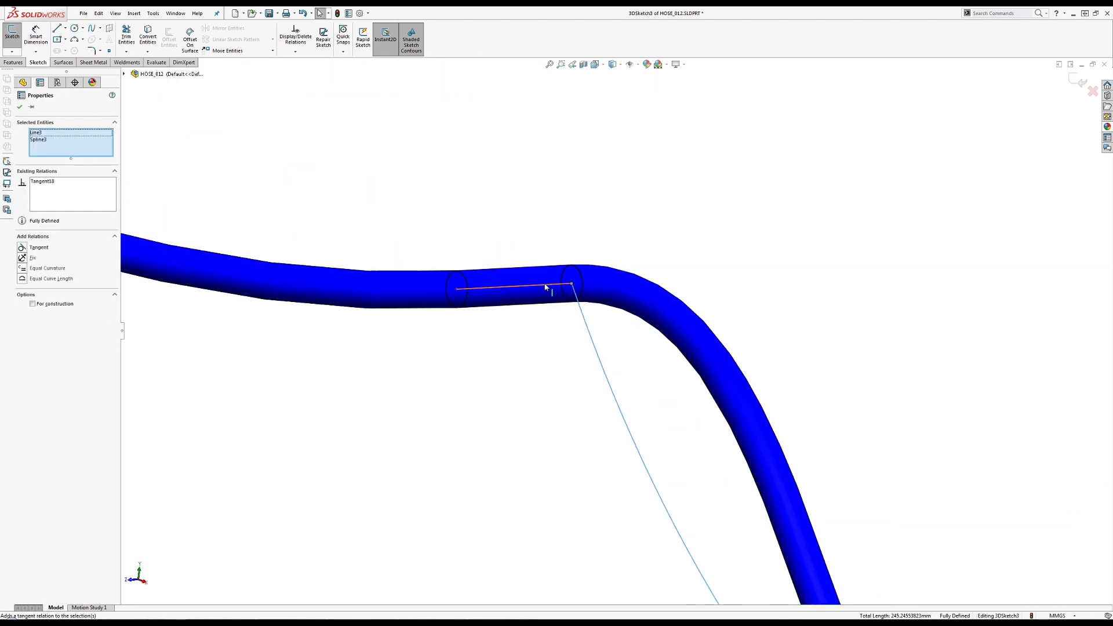
ctrl+click(579, 312)
click(607, 273)
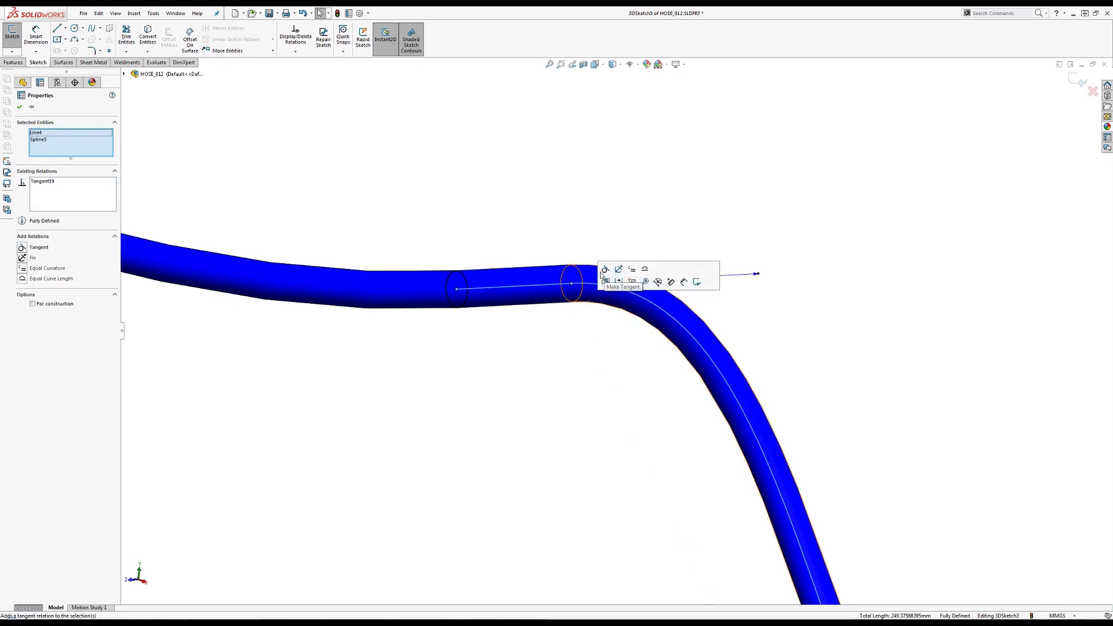
Sketch a two-point spline along the humped section, from the upper straight line's free end to the next transition circle's centre
click(467, 347)
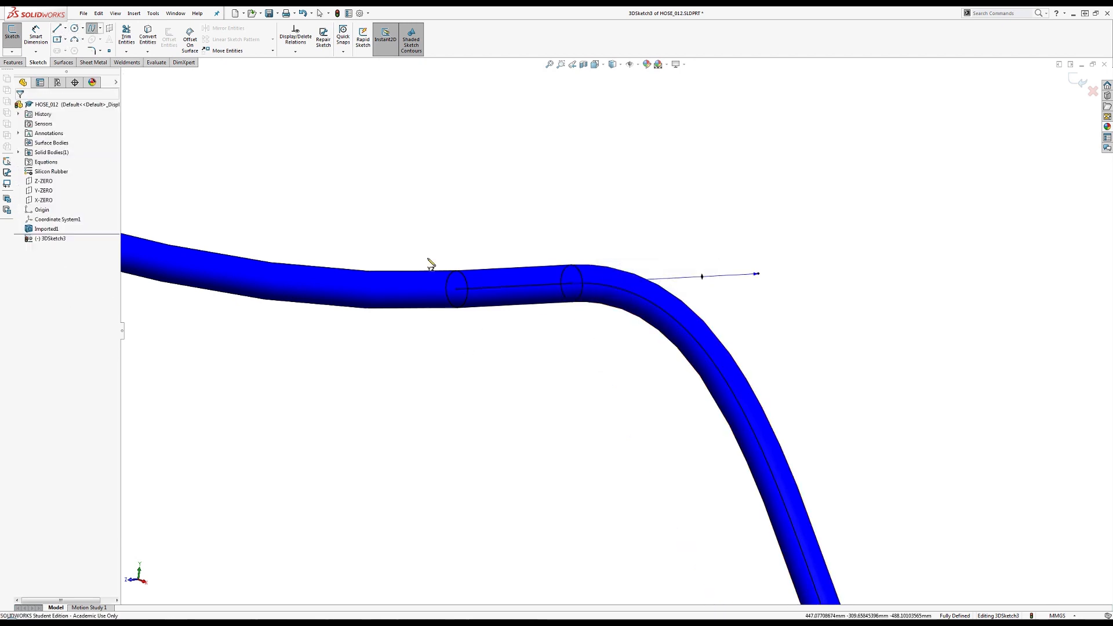
click(457, 289)
scroll(298, 255, up, 6)
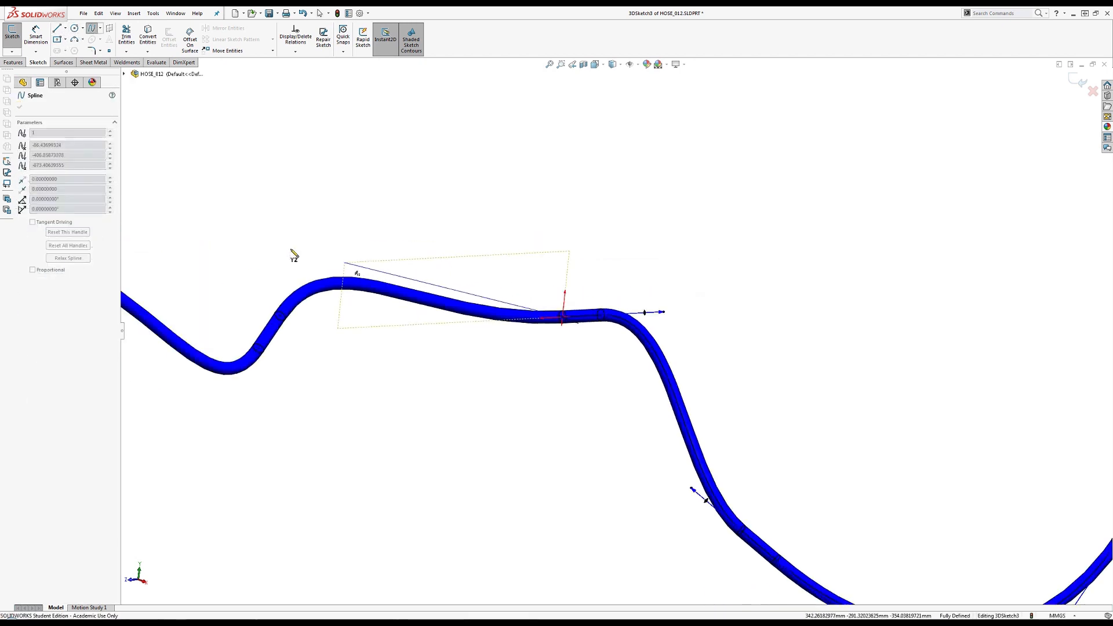
scroll(297, 273, down, 5)
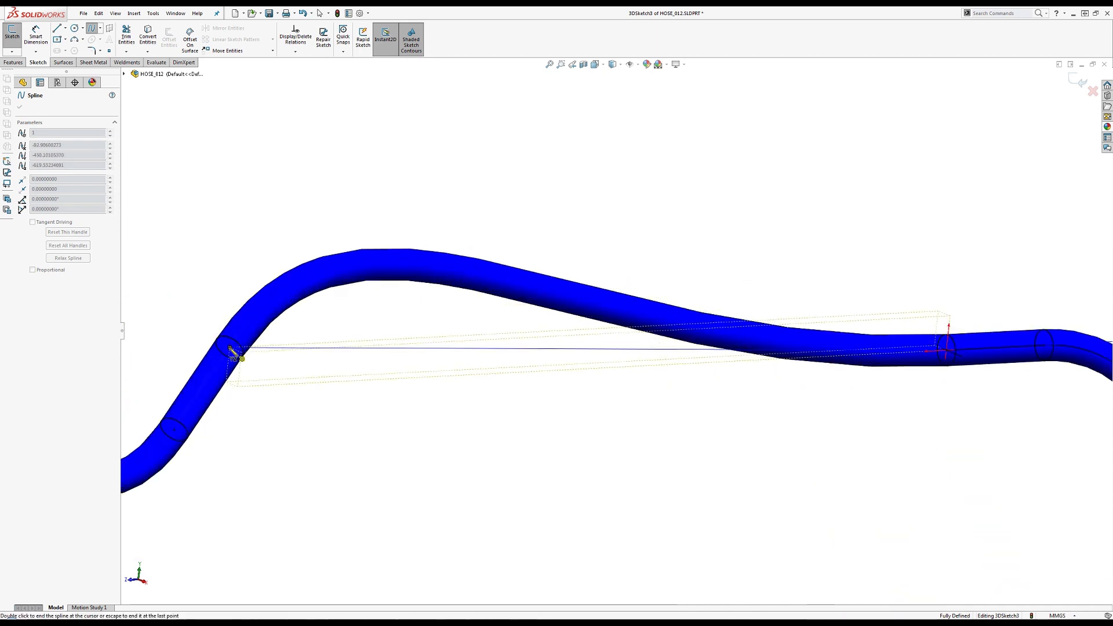
click(234, 353)
key(Escape)
key(Escape)
Sketch a line between the two circle centres of the sloping straight section beyond the hump
click(57, 29)
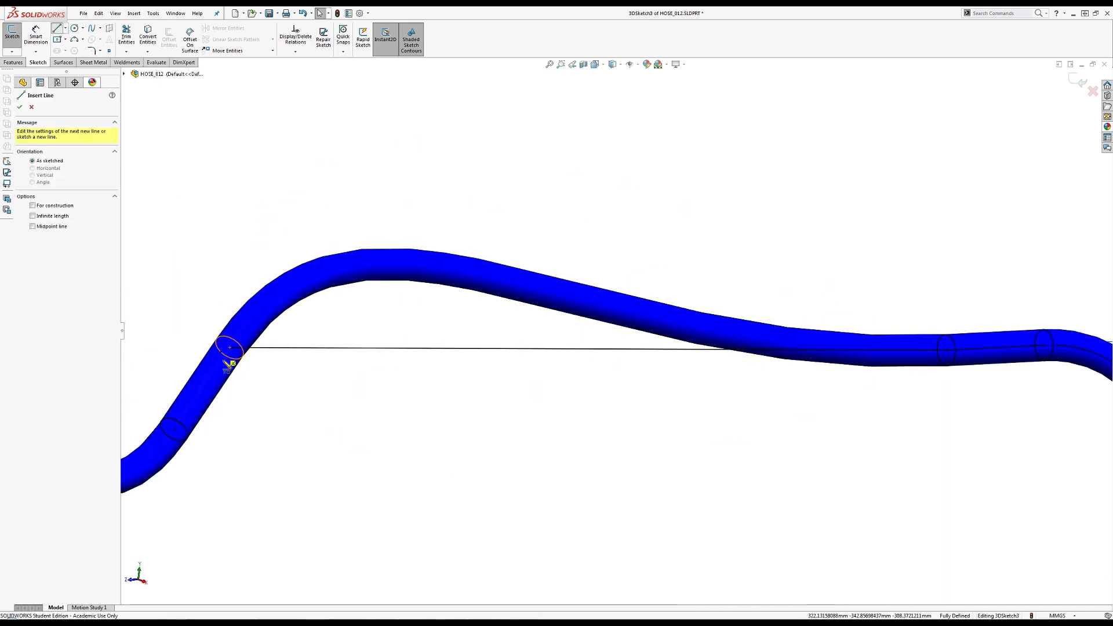
click(175, 431)
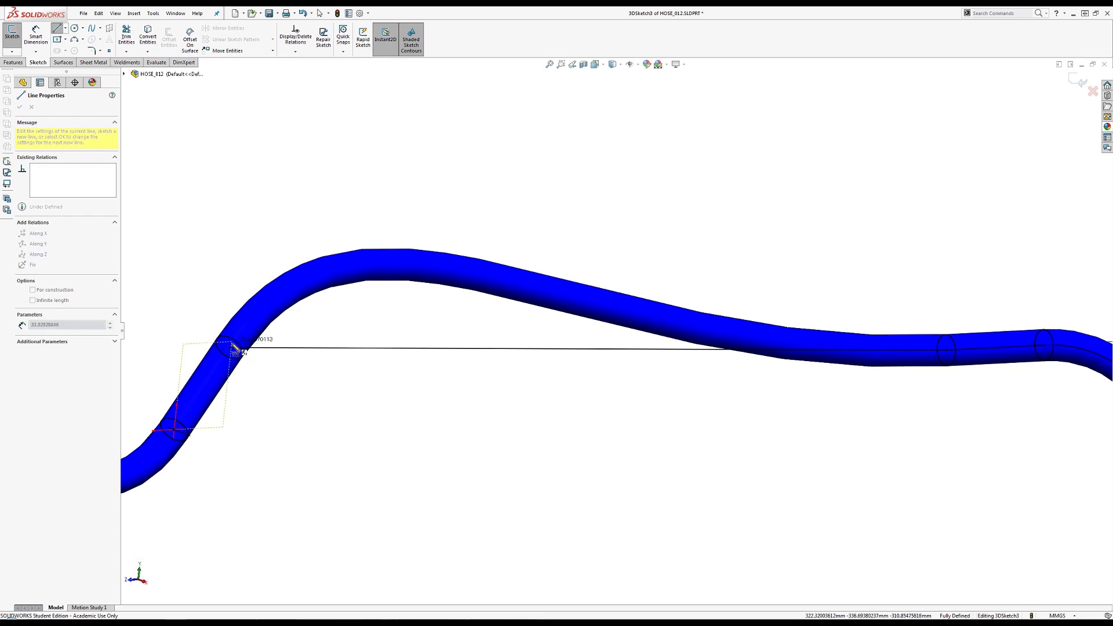
click(230, 350)
key(Escape)
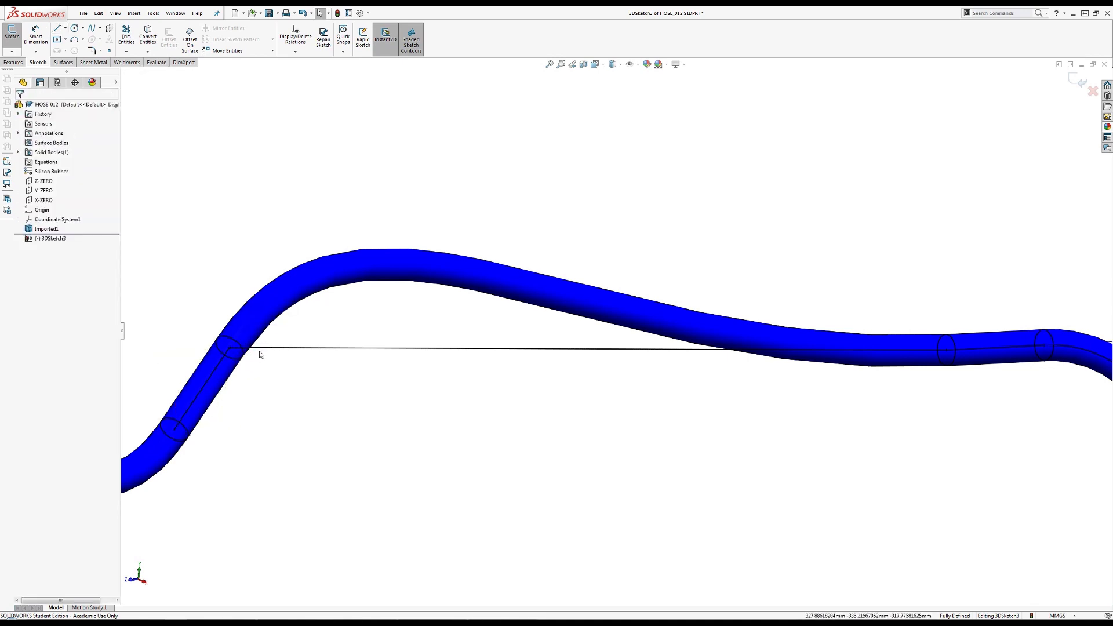
Make the humped section's spline tangent to the sloping line and to the nearly horizontal line at its ends
click(258, 350)
ctrl+click(221, 367)
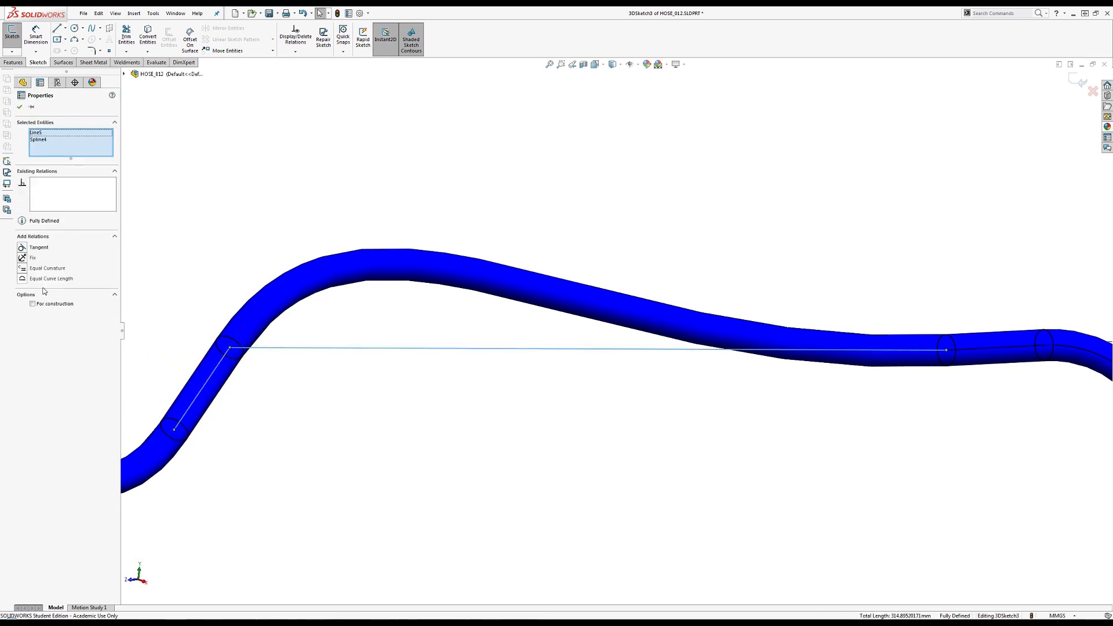
click(33, 248)
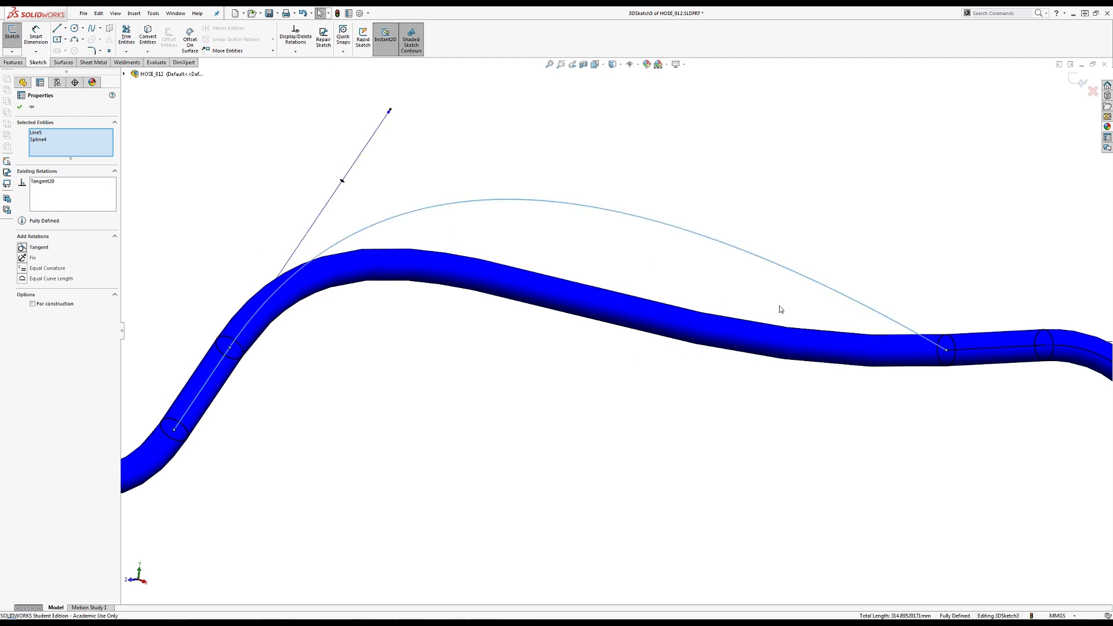
click(978, 355)
ctrl+click(887, 329)
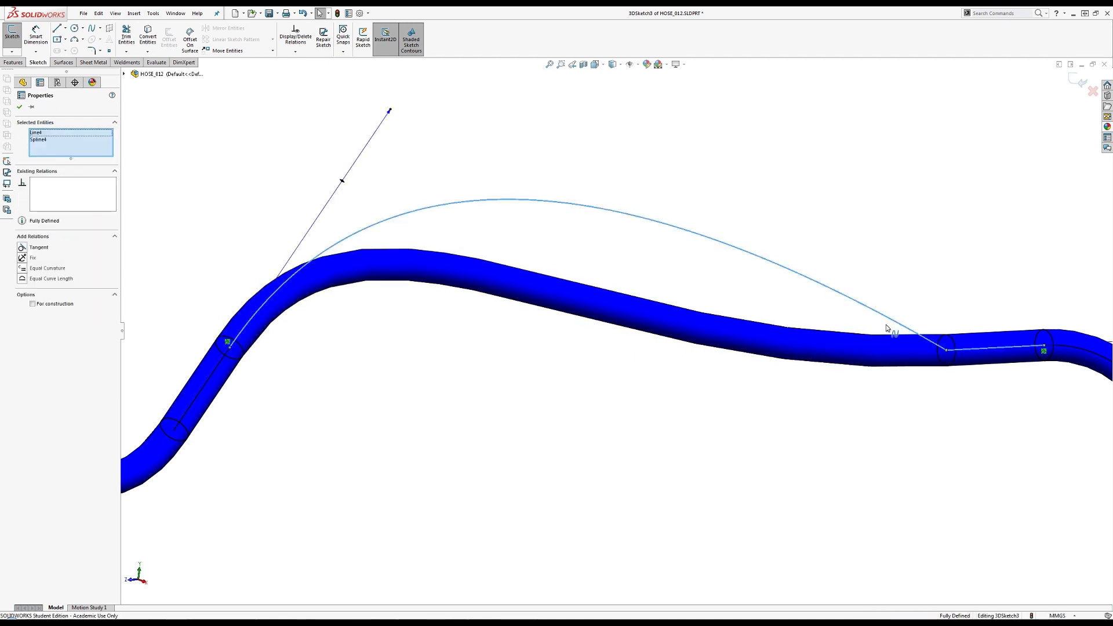
click(22, 249)
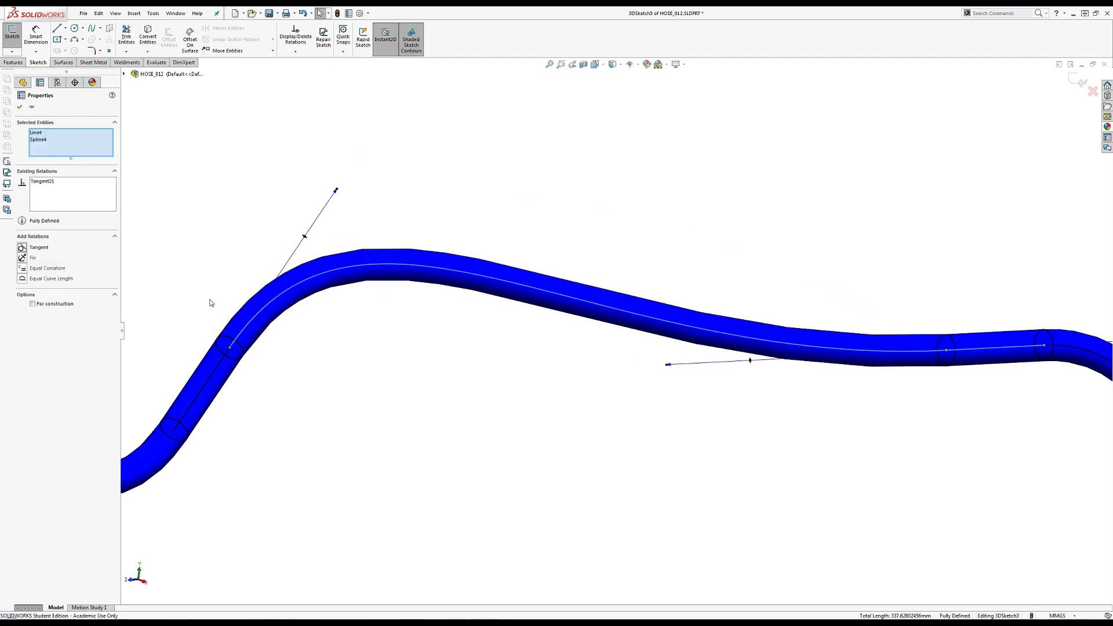
click(410, 410)
middle_drag(410, 410, 361, 323)
scroll(367, 354, down, 5)
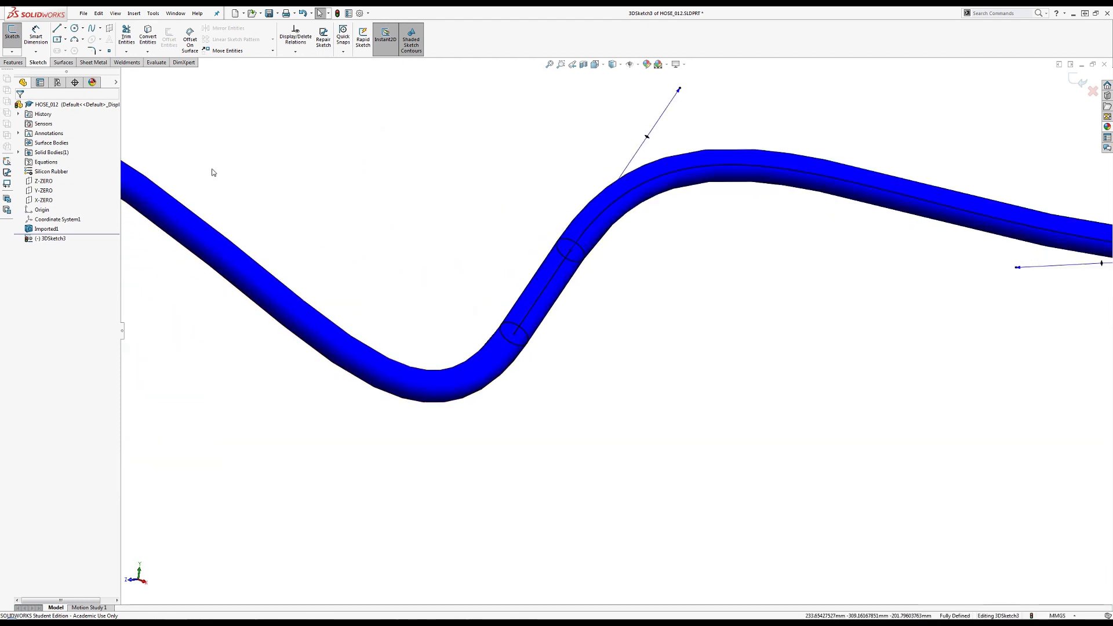
Sketch a two-point spline along the long dipping section, from the sloping line's lower end to the next transition circle's centre
click(93, 28)
click(514, 334)
scroll(404, 336, up, 6)
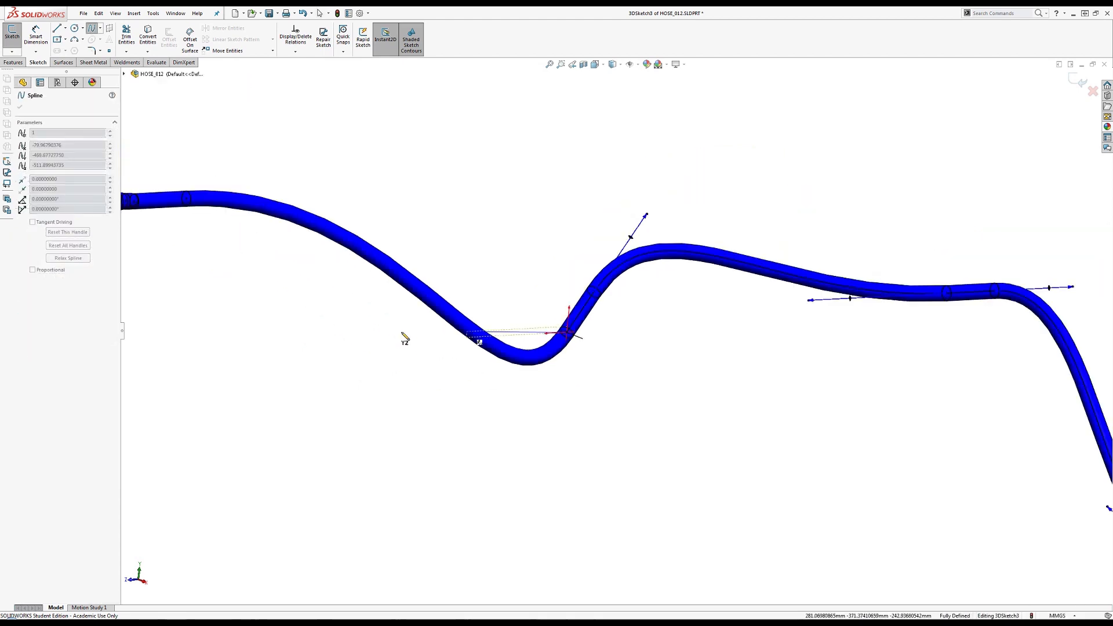
scroll(400, 263, down, 5)
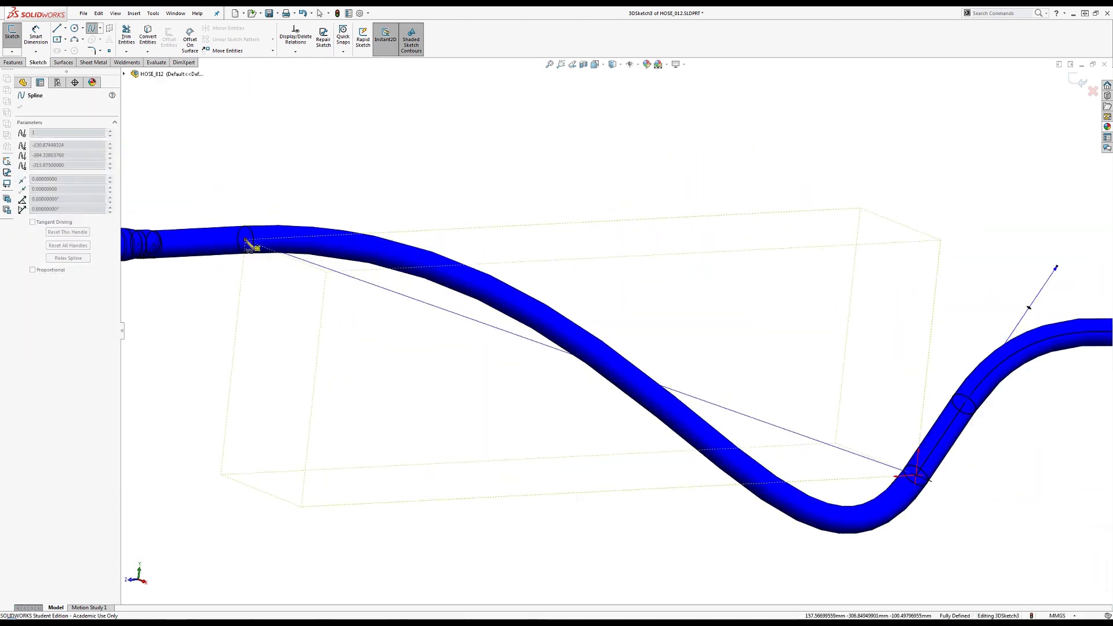
double_click(248, 243)
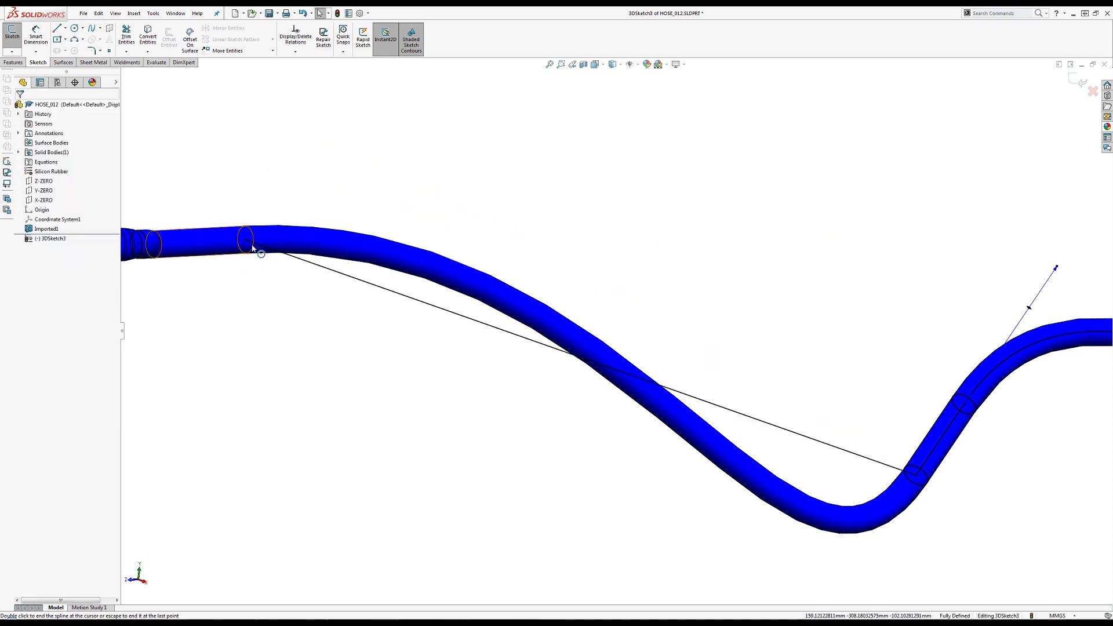
Sketch a line between the two circle centres of the straight section just before the cuffed end's S-bend
click(55, 29)
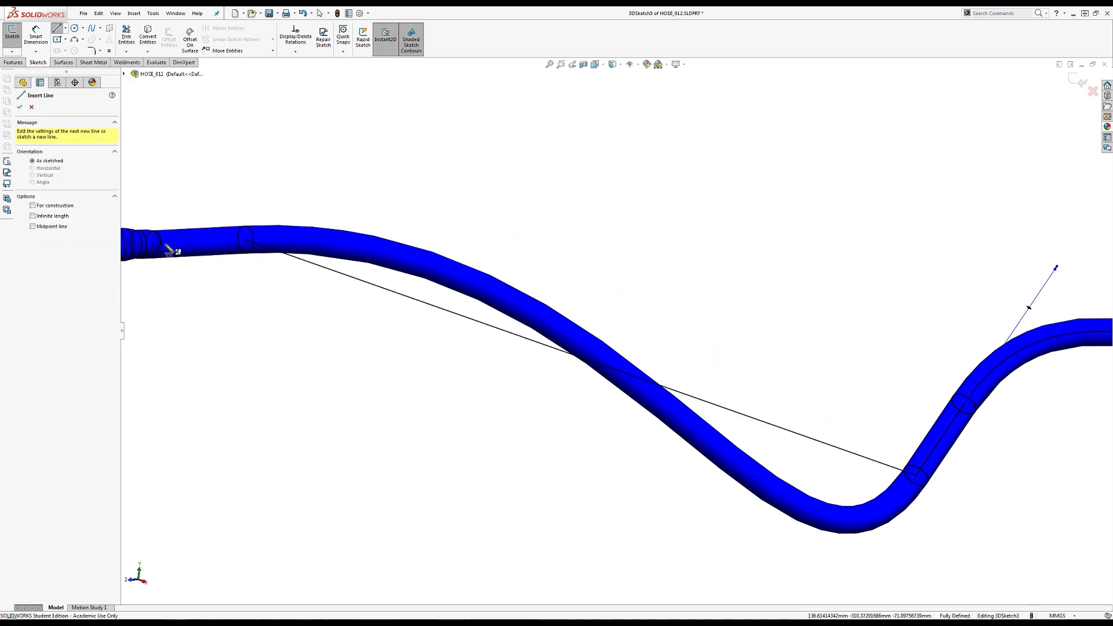
scroll(165, 246, down, 1)
middle_drag(166, 246, 157, 272)
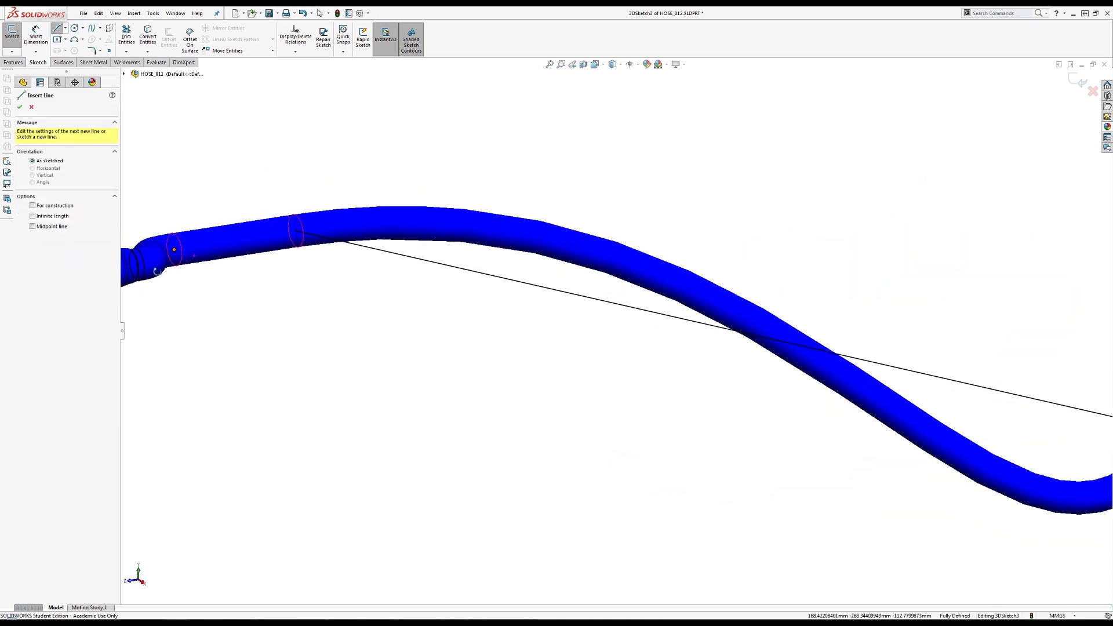
scroll(286, 256, up, 3)
scroll(460, 294, down, 4)
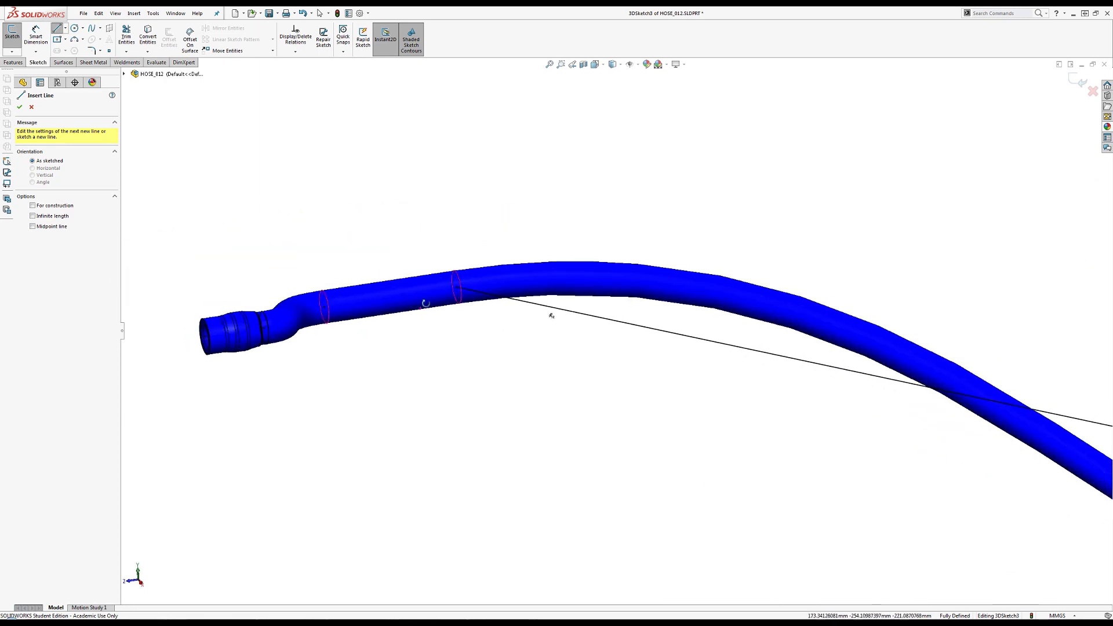
scroll(360, 310, down, 2)
click(307, 309)
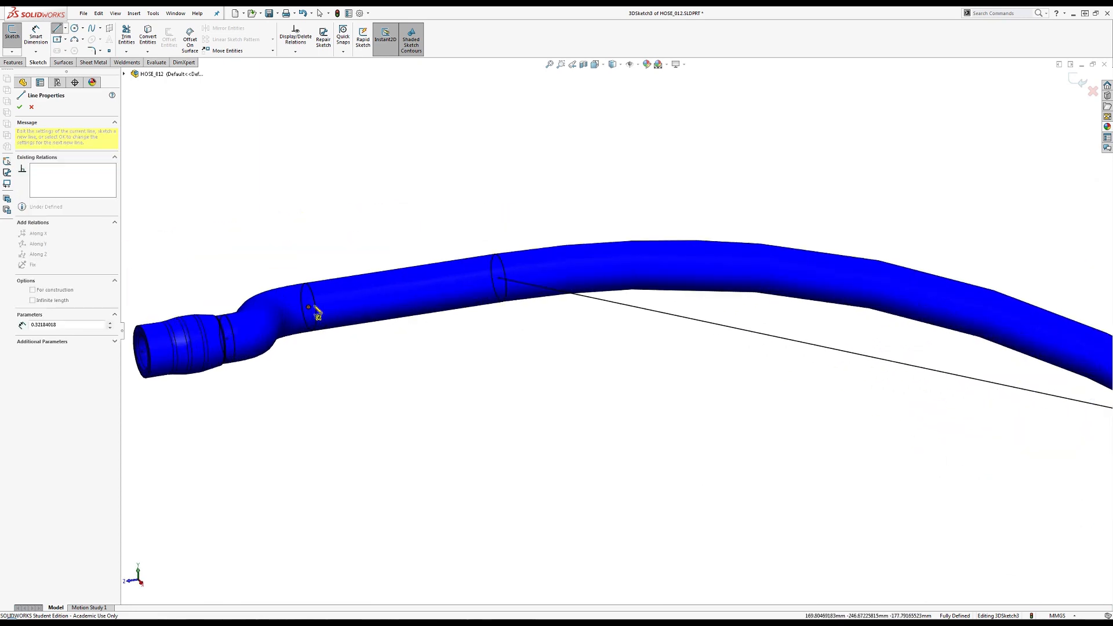
click(500, 279)
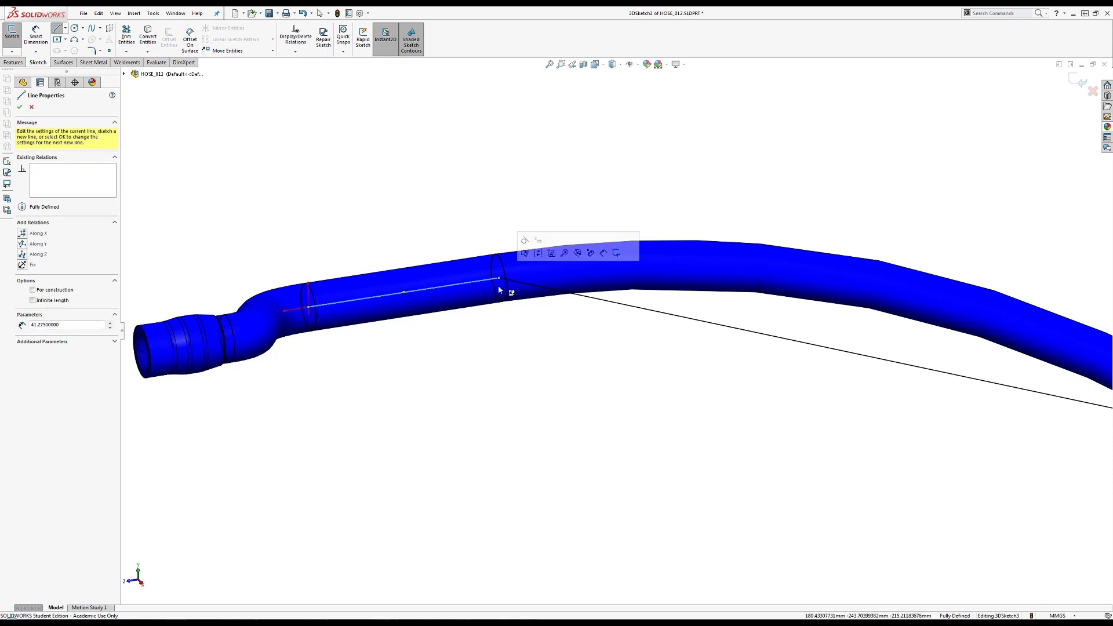
key(Escape)
Make the dipping section's spline tangent to the new straight-section line and to the sloping line
click(480, 286)
ctrl+click(530, 286)
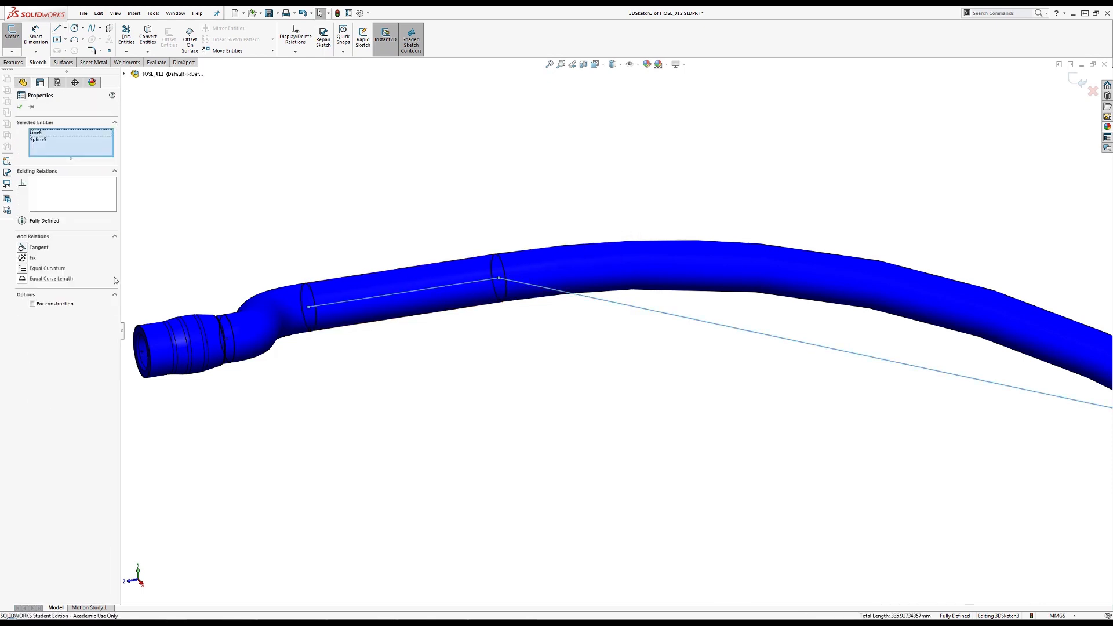
click(36, 247)
scroll(804, 341, up, 6)
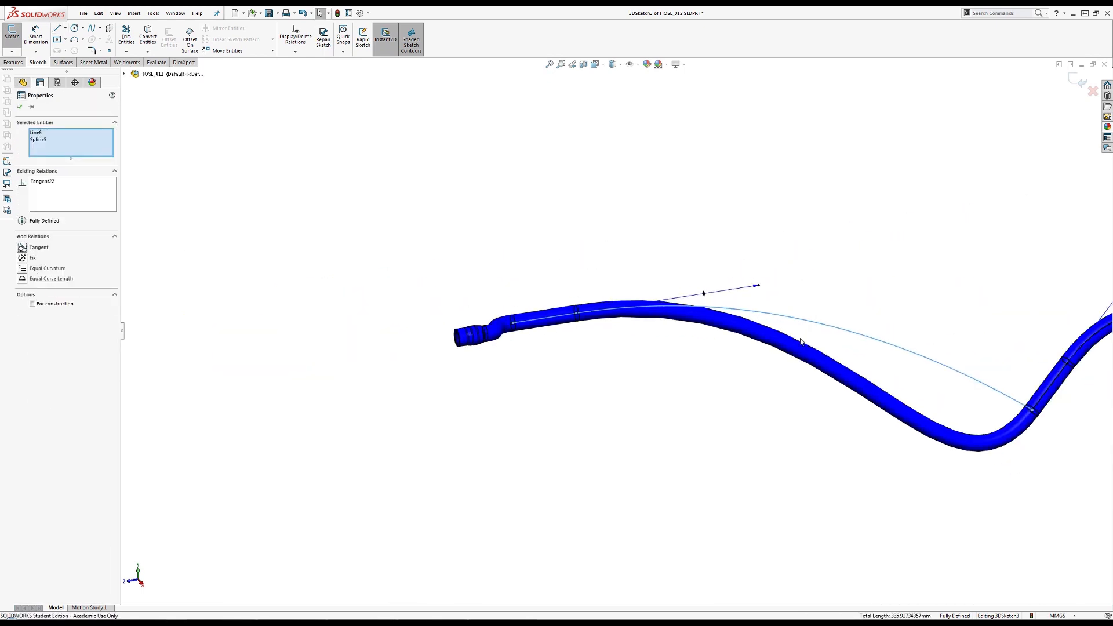
scroll(871, 380, down, 5)
click(913, 374)
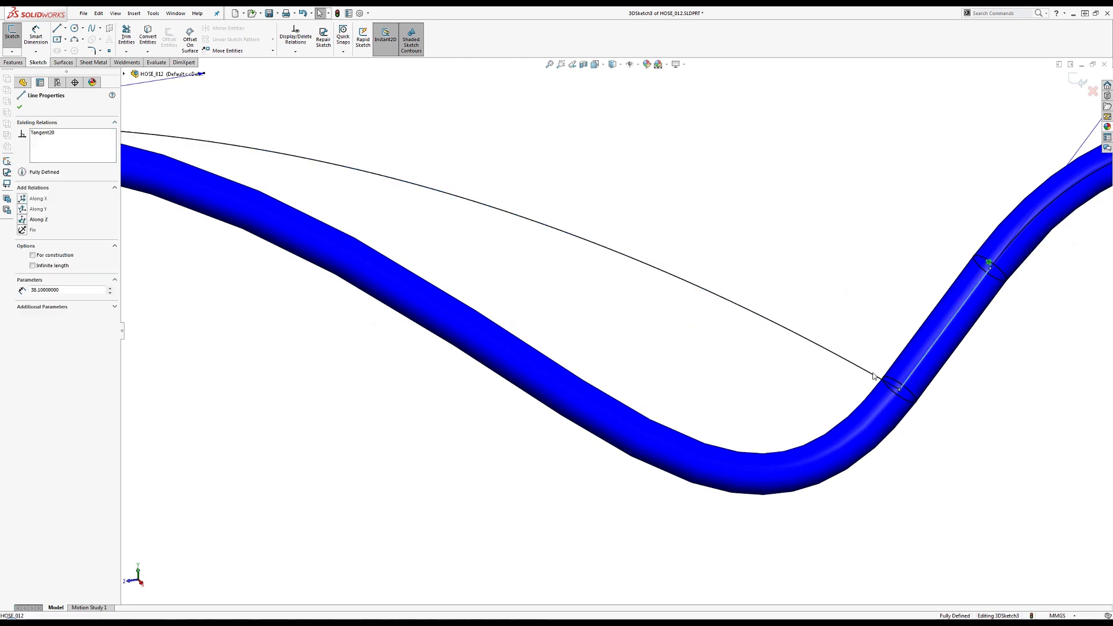
ctrl+click(865, 372)
click(883, 328)
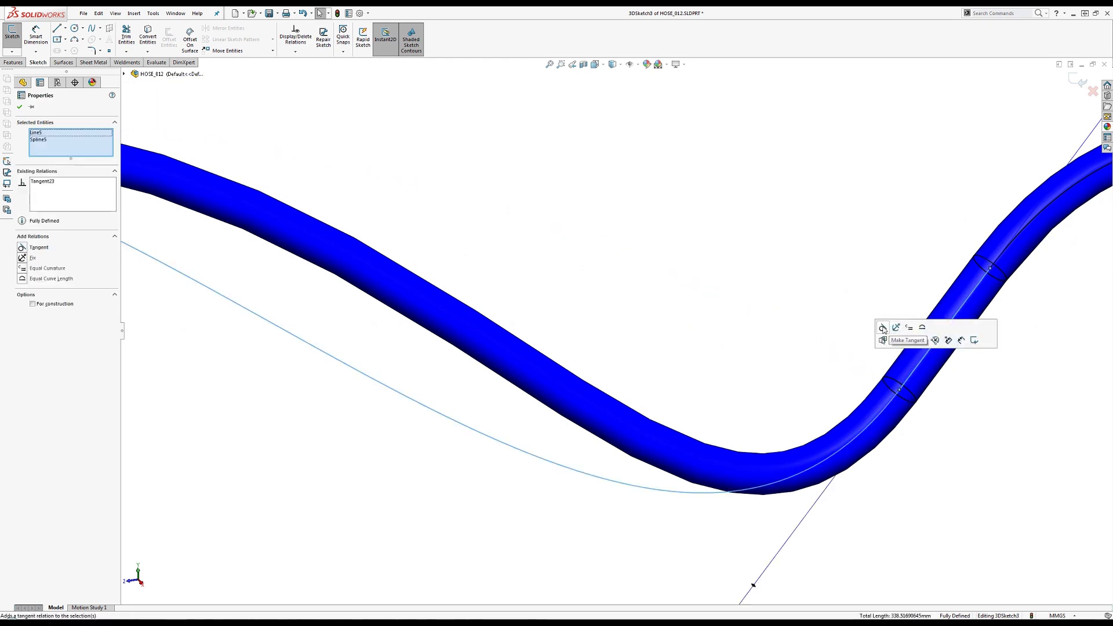
scroll(663, 348, up, 5)
click(340, 317)
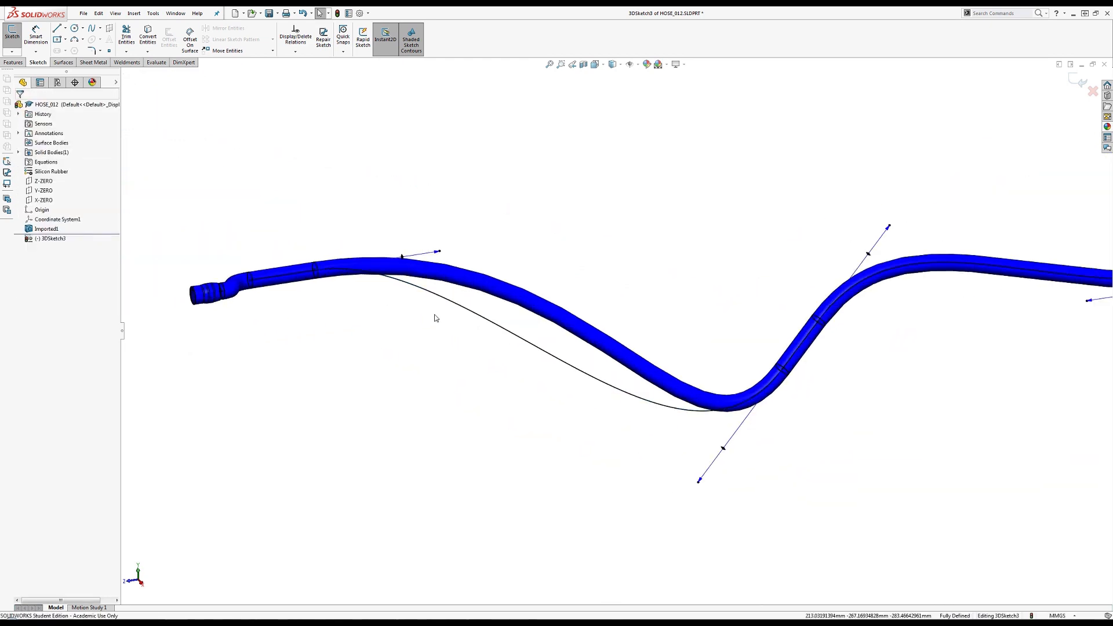
Delete the dipping section's spline and redraw it with two points between the sloping line's lower end and the far straight line's near end
click(454, 310)
key(Escape)
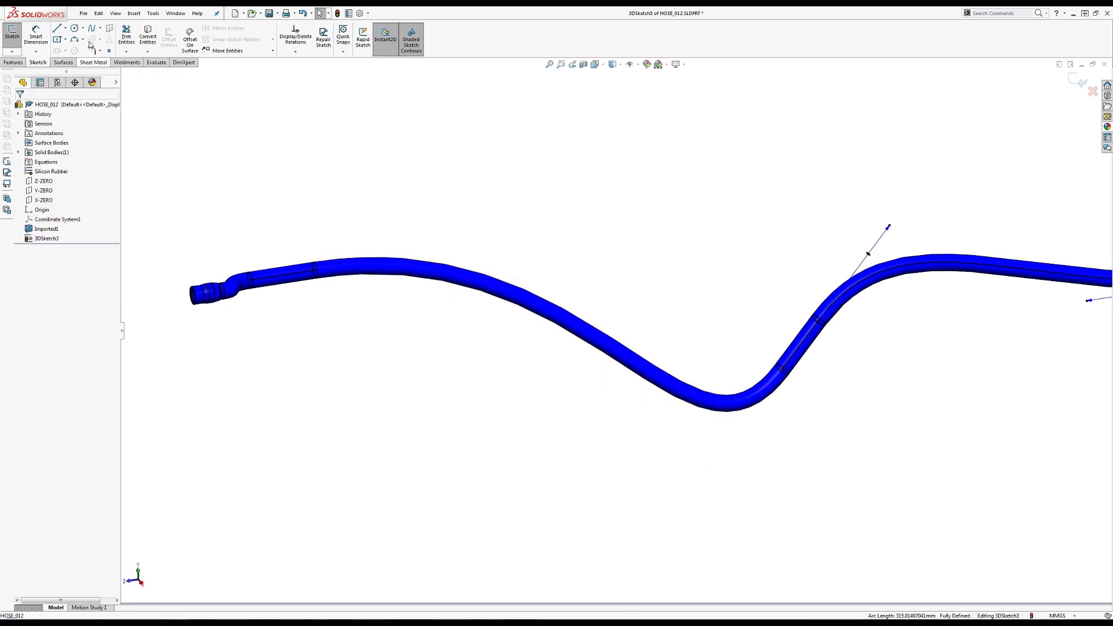
click(92, 28)
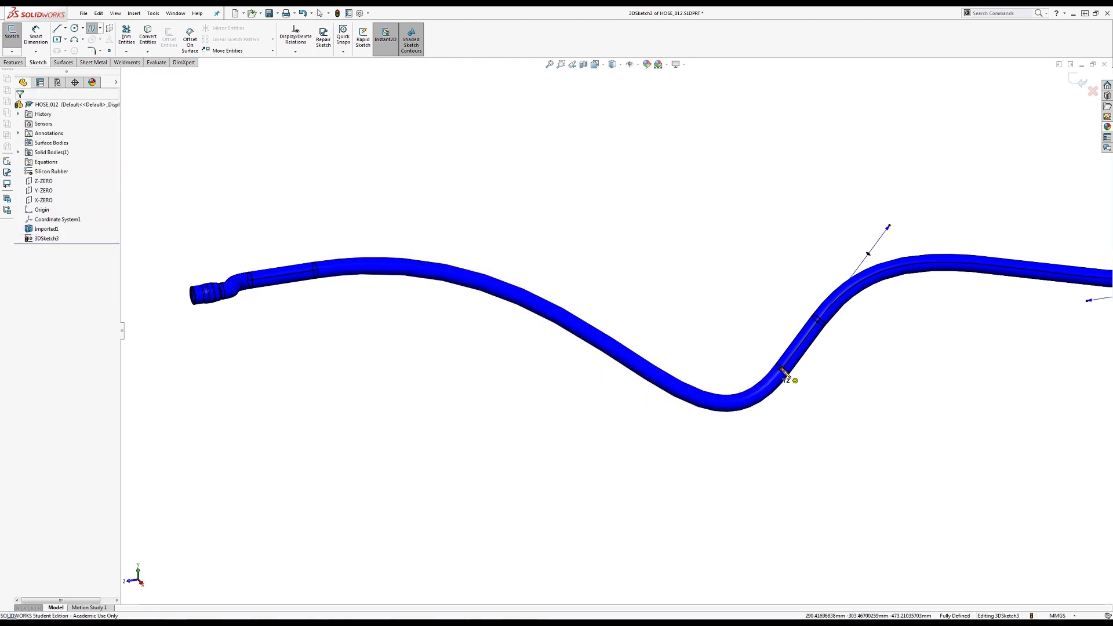
click(782, 370)
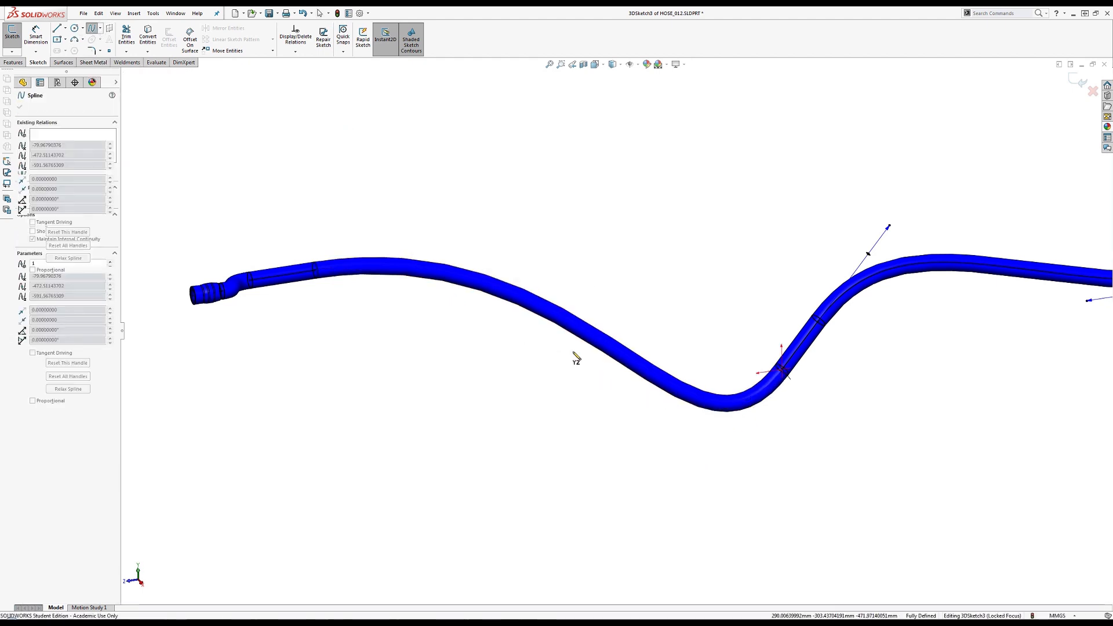
click(315, 270)
key(Escape)
Make the redrawn dipping section's spline tangent to the sloping line and to the straight line near the cuffed end
click(792, 356)
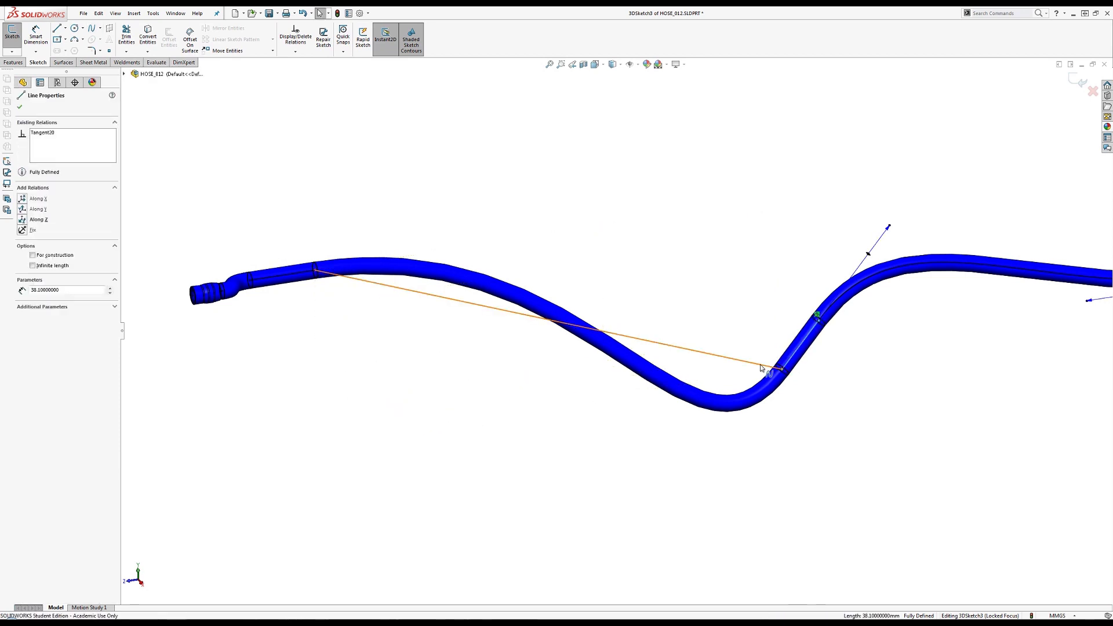
ctrl+click(761, 368)
click(790, 339)
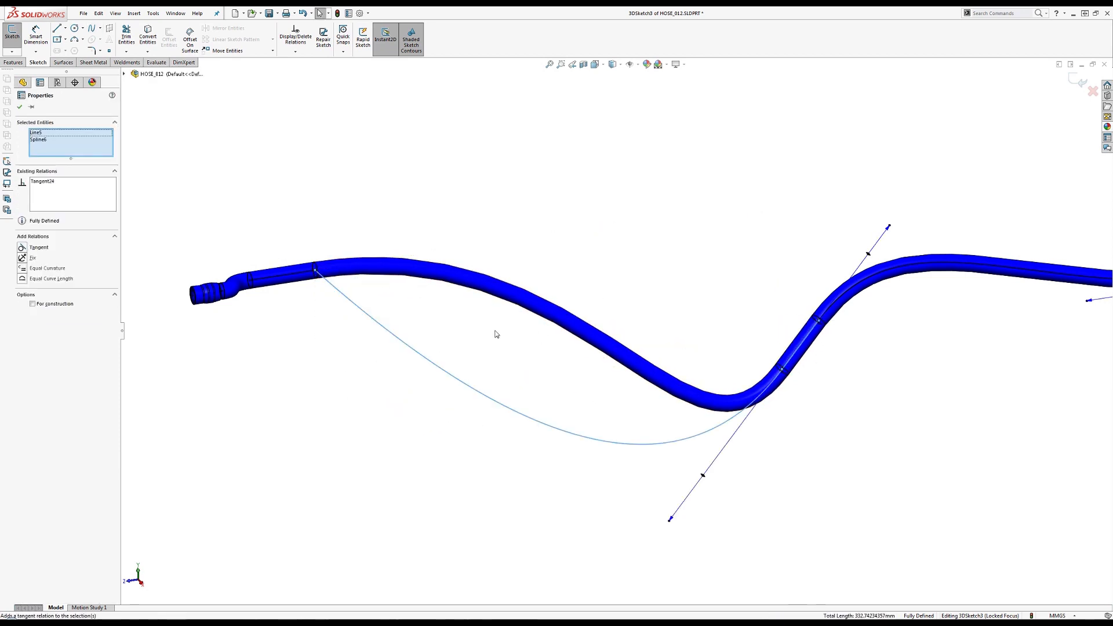
click(300, 273)
ctrl+click(342, 294)
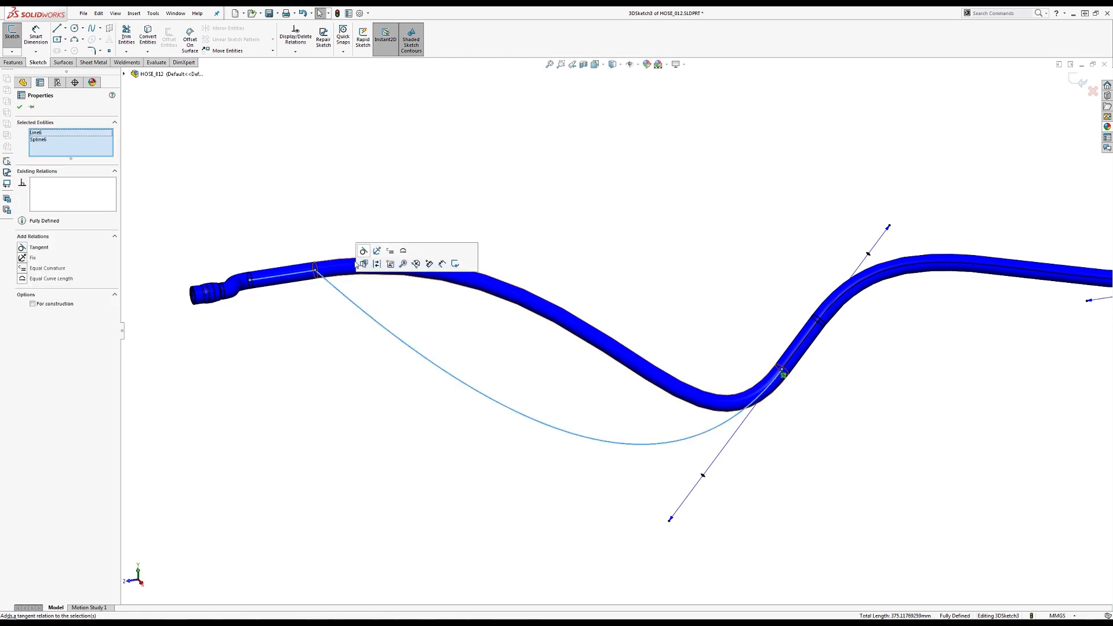
click(363, 253)
click(380, 166)
Sketch a line through the cuffed end, from the opening's centre to the centre of the circle where the S-bend starts
scroll(307, 244, up, 2)
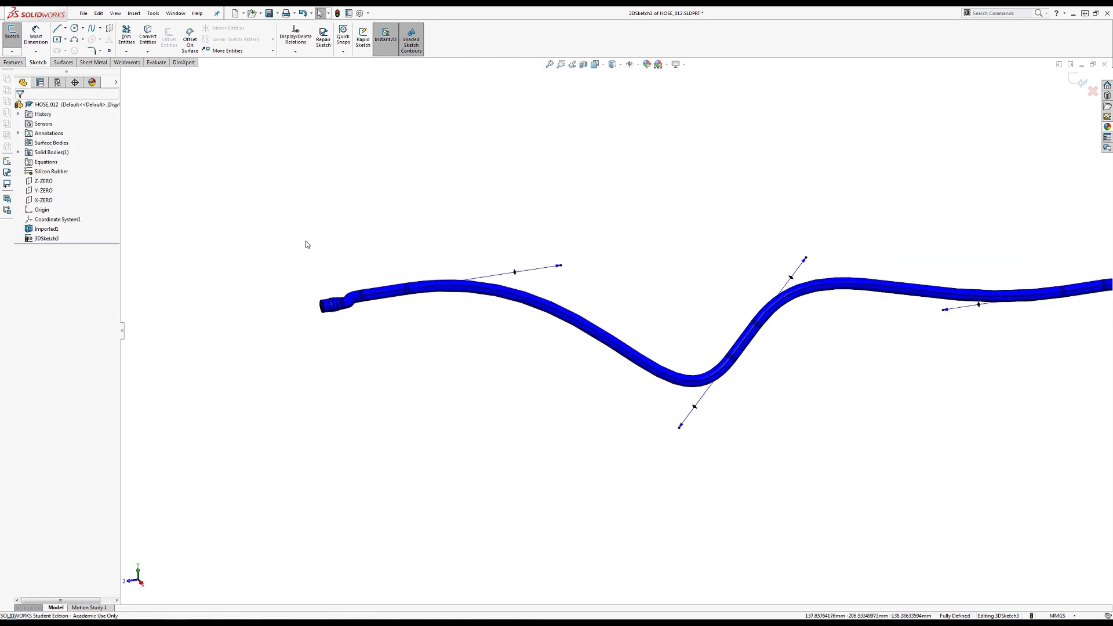
scroll(443, 283, down, 2)
scroll(452, 284, up, 3)
scroll(946, 324, down, 3)
scroll(949, 332, up, 5)
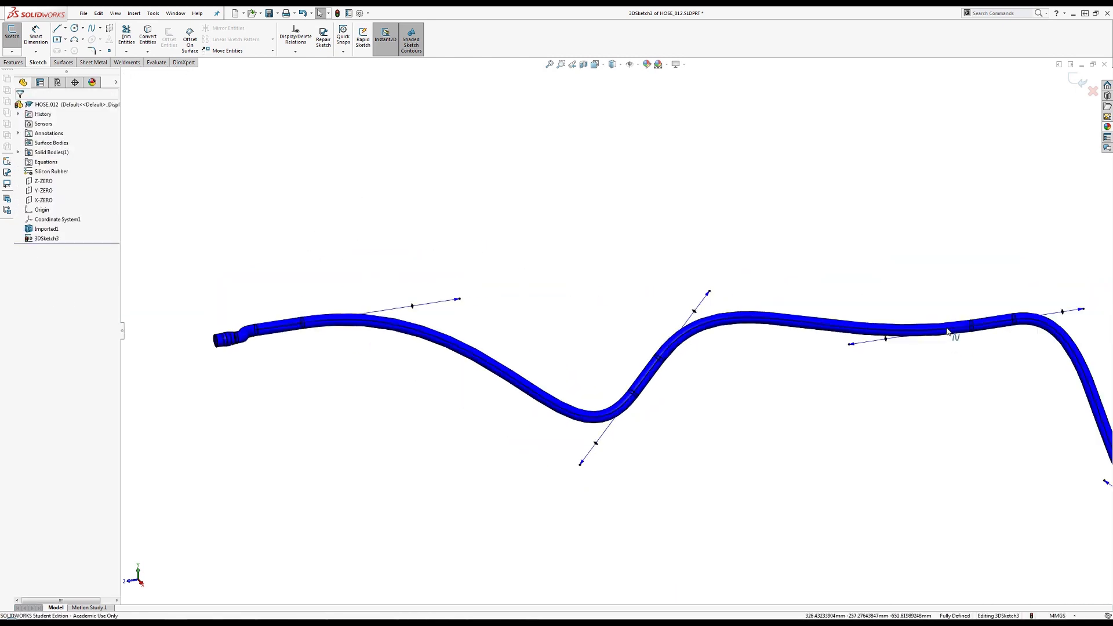
scroll(916, 331, up, 1)
scroll(565, 335, down, 5)
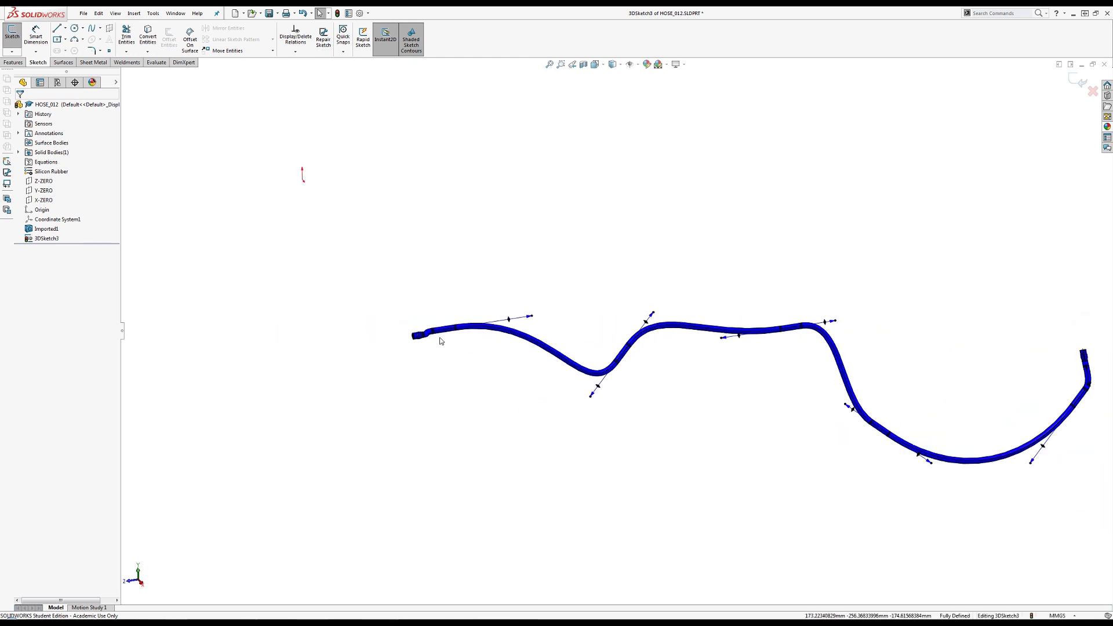
scroll(476, 324, down, 3)
middle_drag(468, 333, 408, 411)
scroll(400, 353, down, 6)
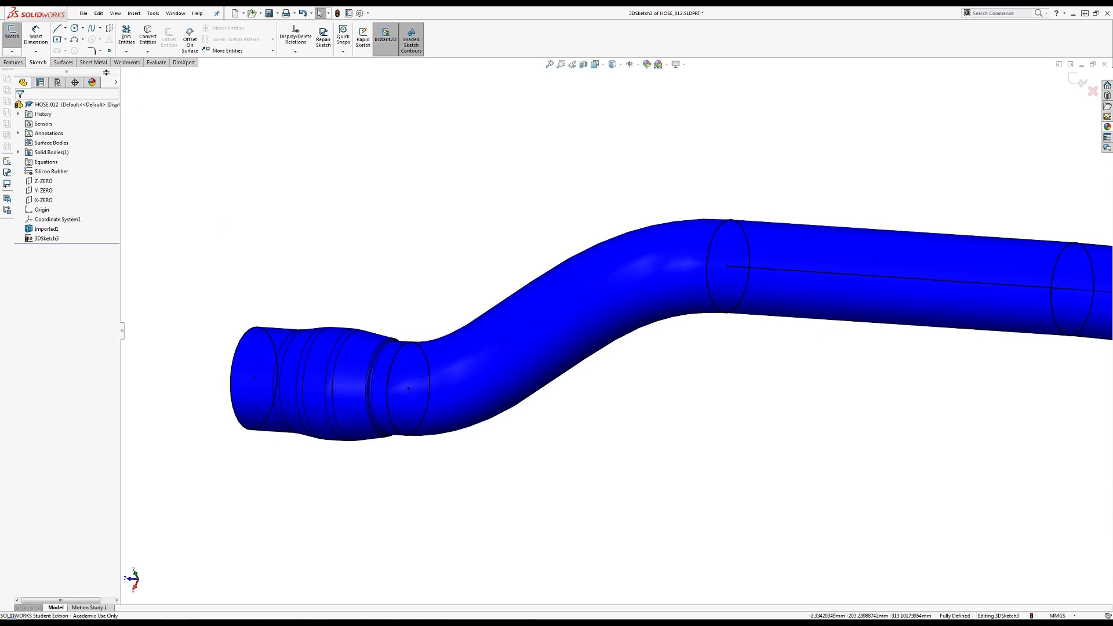
click(58, 28)
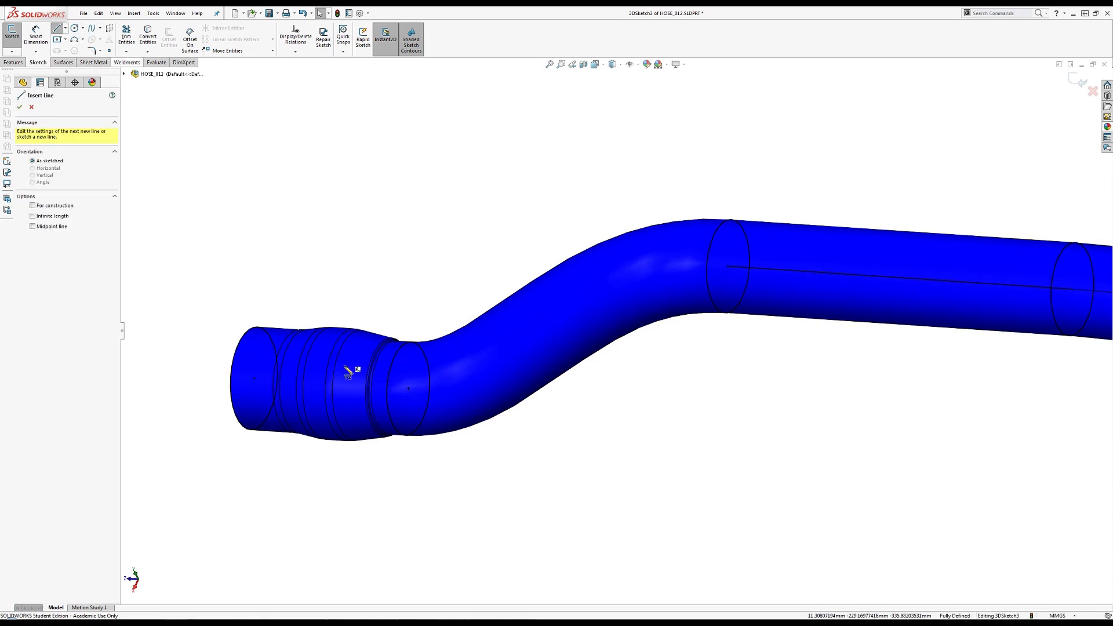
click(254, 378)
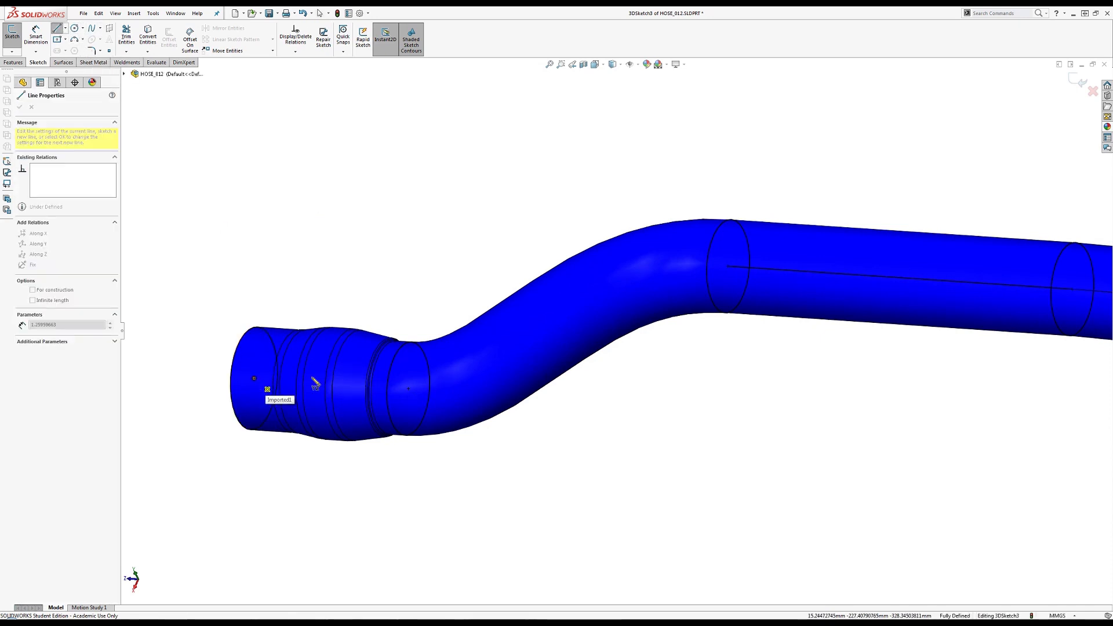
click(408, 388)
Sketch a two-point spline through the cuffed end's S-bend, joining the cuff line to the adjacent straight-section line
click(93, 30)
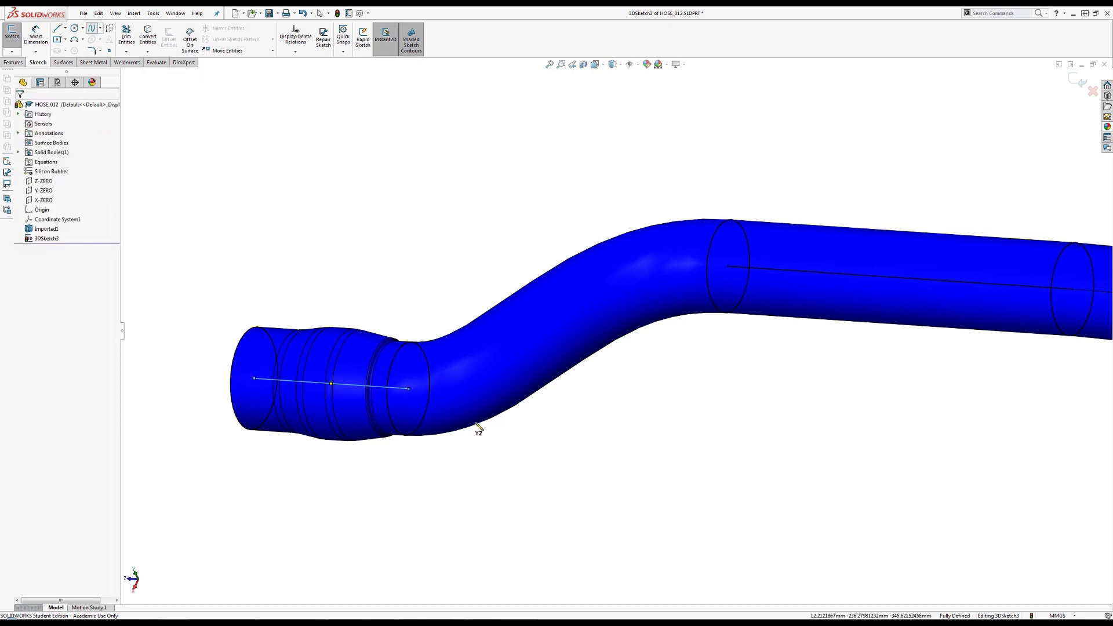
click(409, 389)
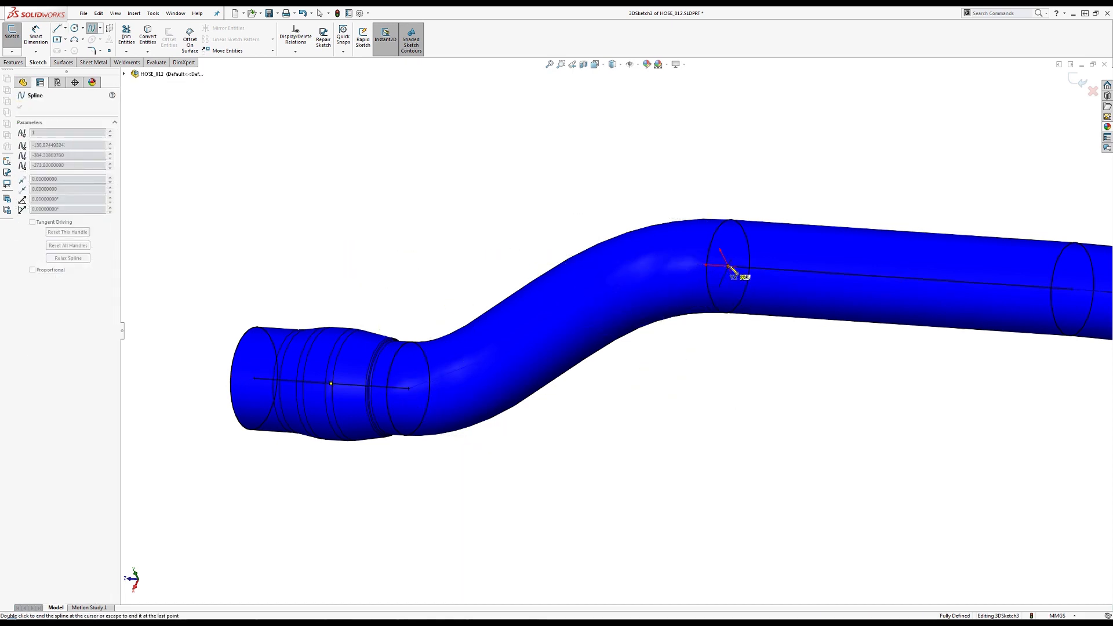
double_click(728, 267)
Make the cuffed end's S-bend spline tangent to the straight-section line and to the cuff line
click(737, 267)
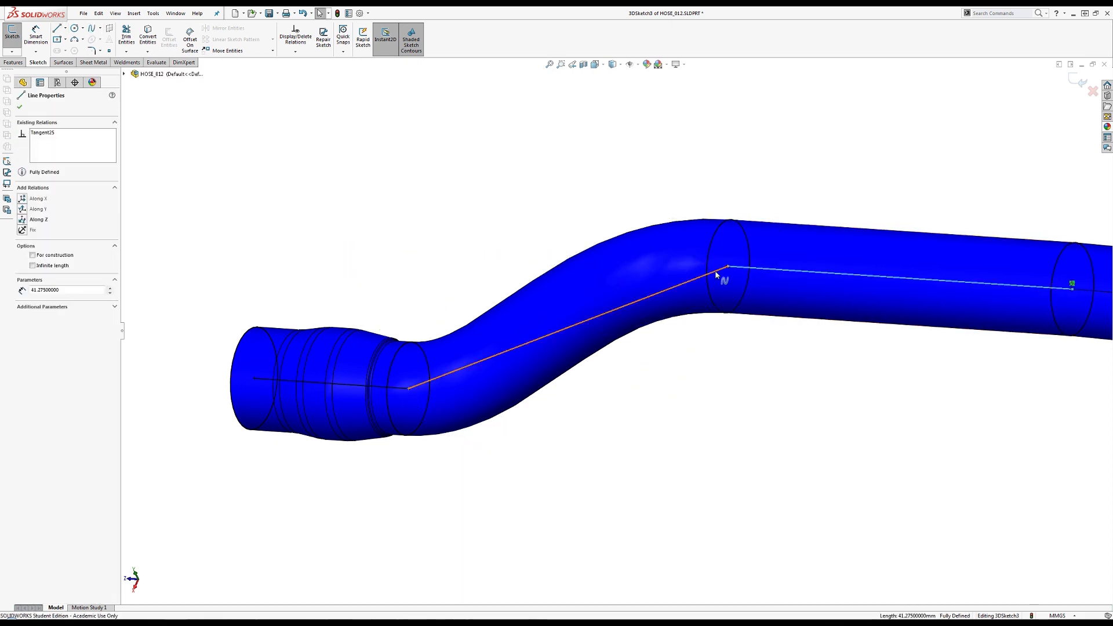
ctrl+click(719, 277)
click(739, 233)
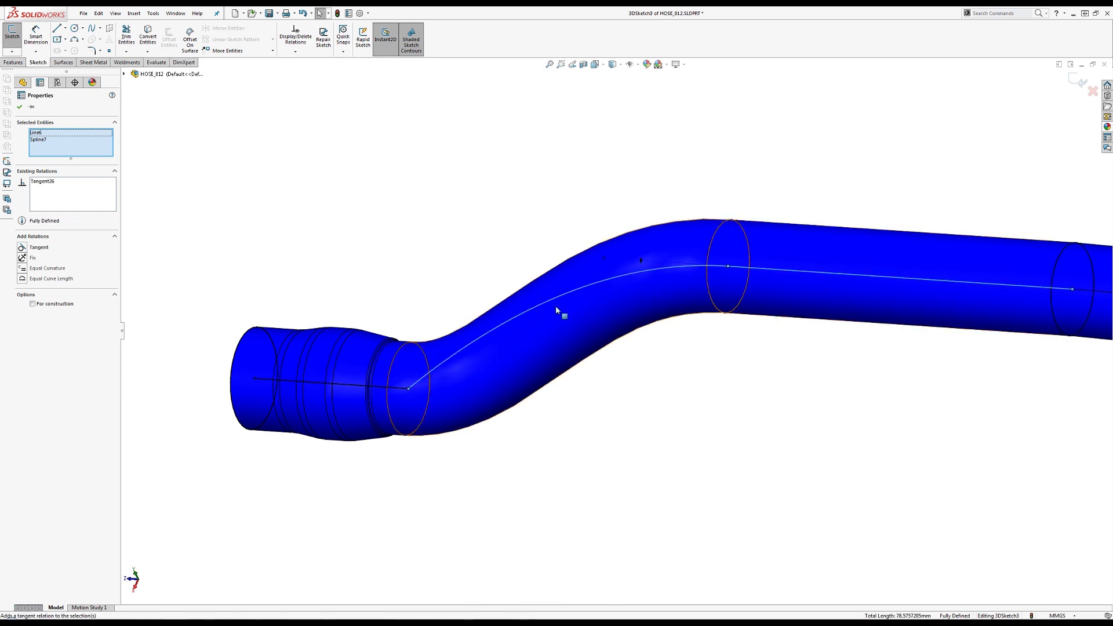
click(399, 388)
ctrl+click(415, 384)
click(439, 346)
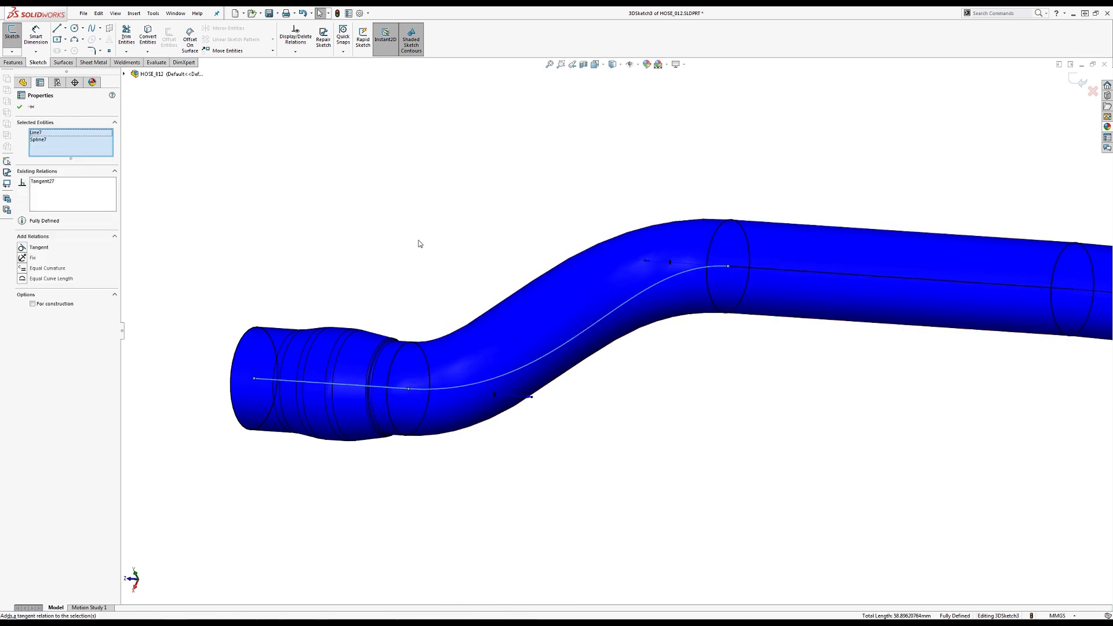
click(418, 241)
Delete the cuffed end's S-bend spline and redraw it with two points from the cuff line's end to the straight-section line's end
middle_drag(617, 350, 539, 458)
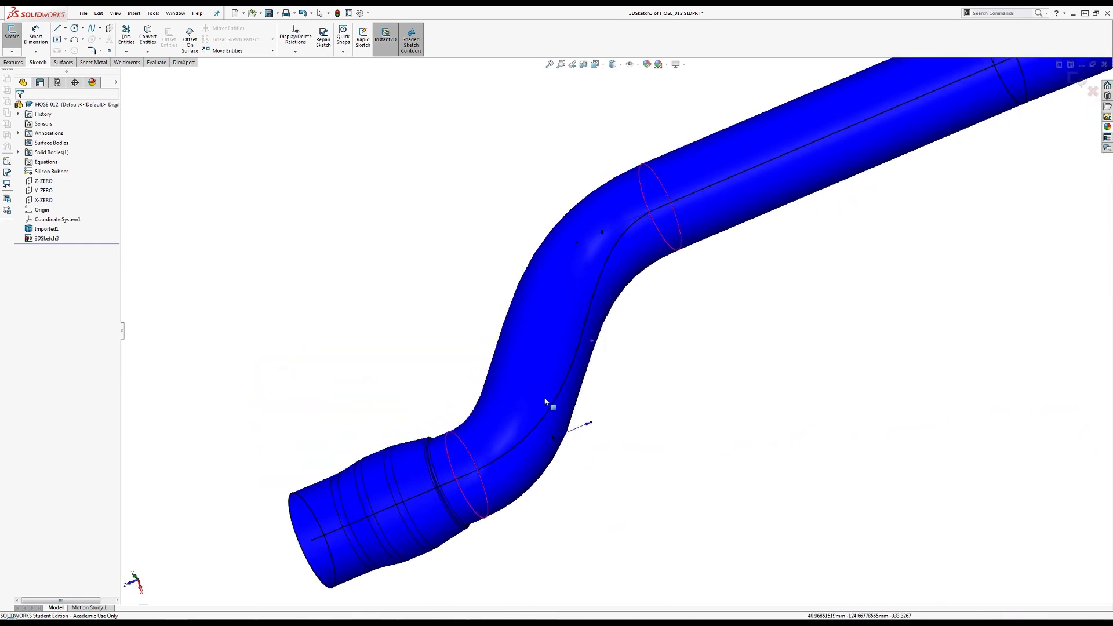
click(520, 446)
key(Delete)
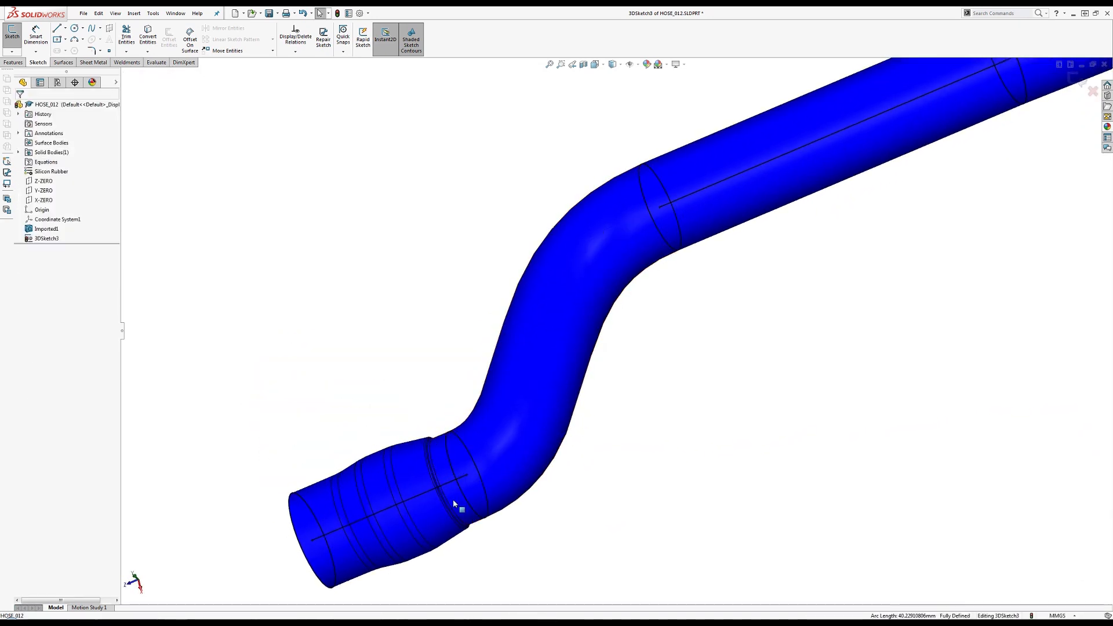
click(94, 30)
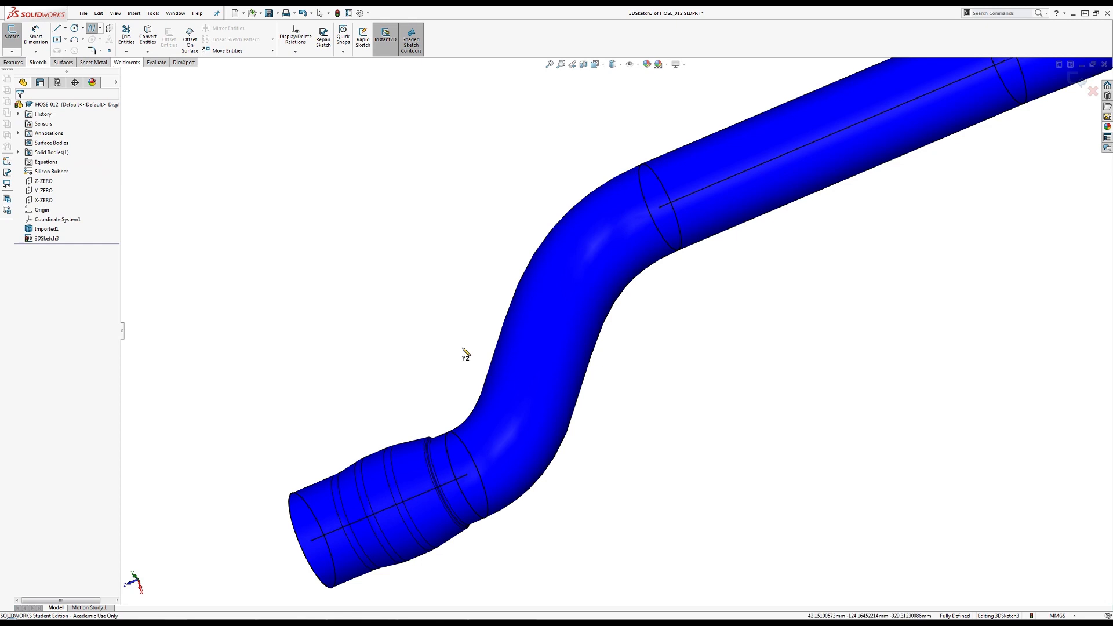
click(467, 477)
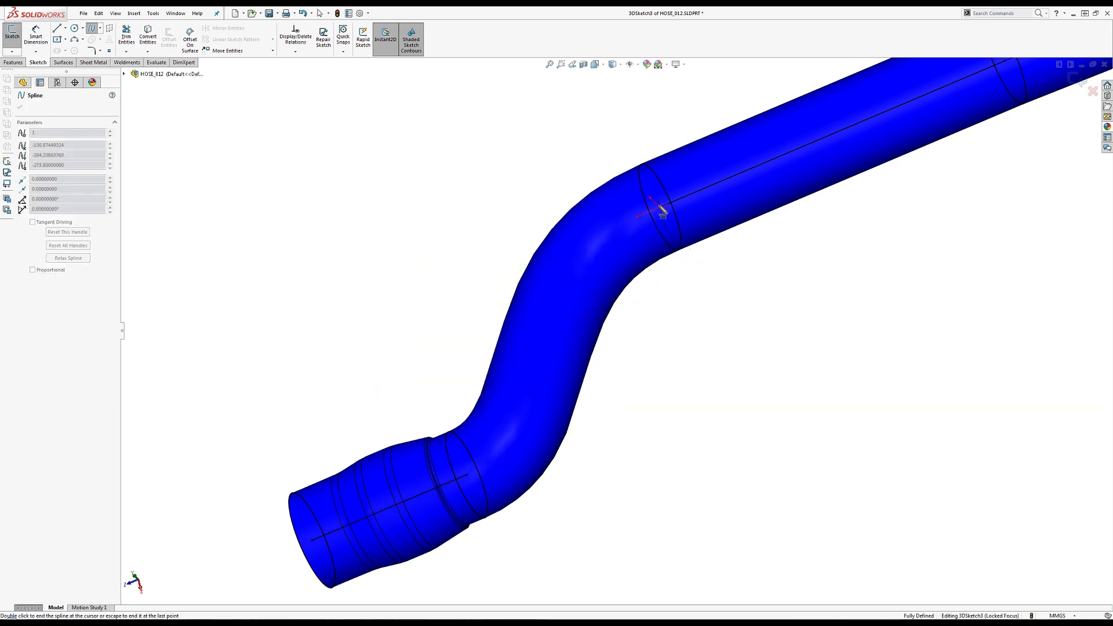
key(Escape)
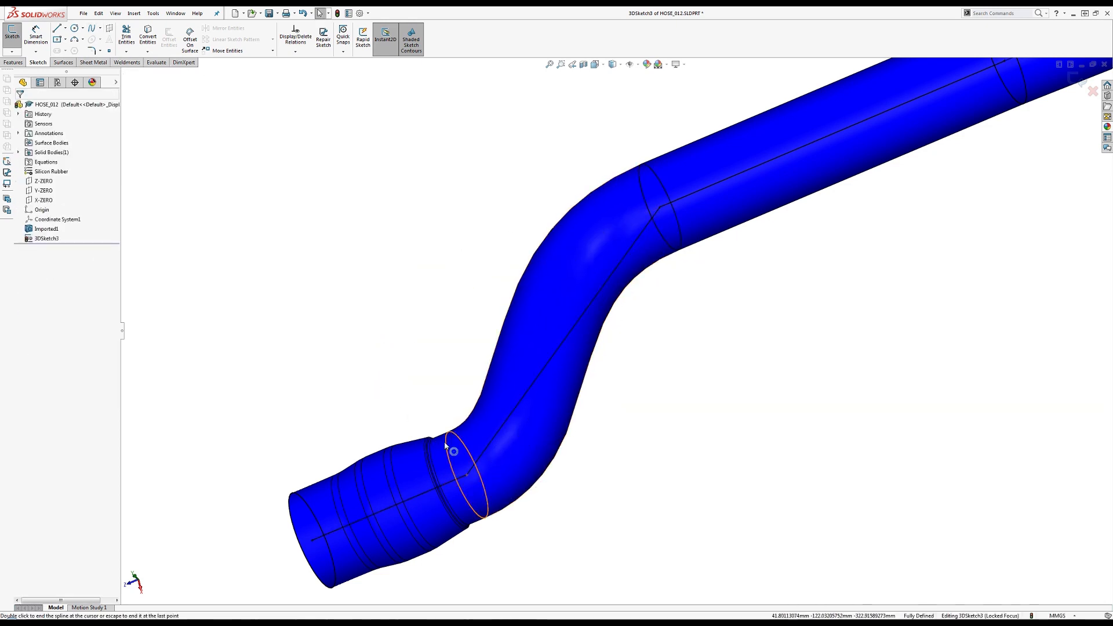
Make the redrawn S-bend spline tangent to the cuff line and to the adjacent straight-section line
click(461, 478)
ctrl+click(475, 464)
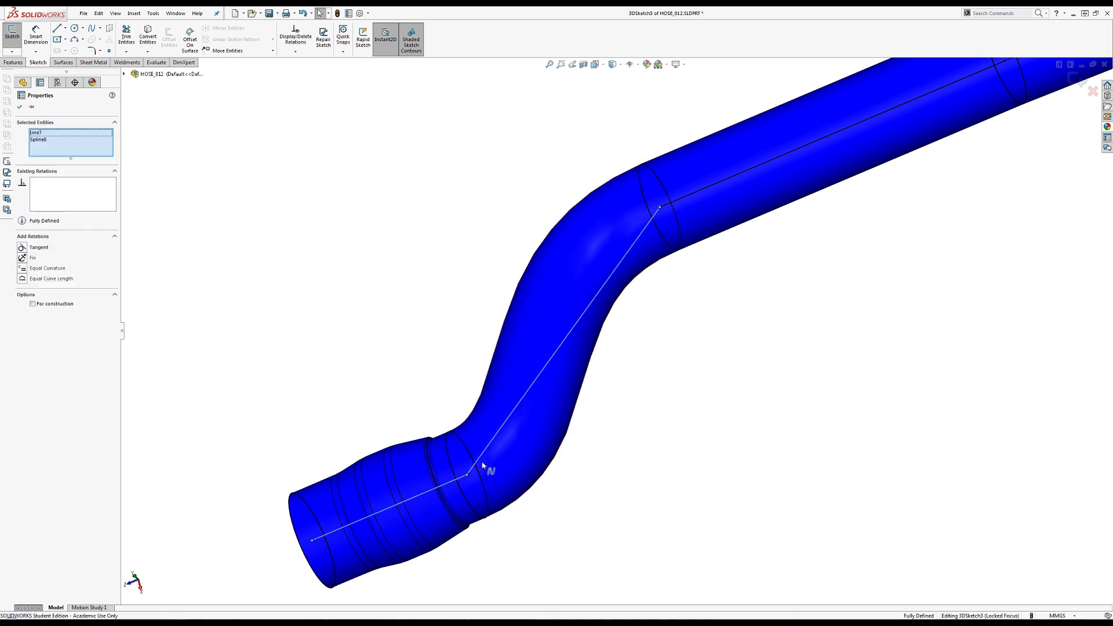
click(497, 429)
click(712, 187)
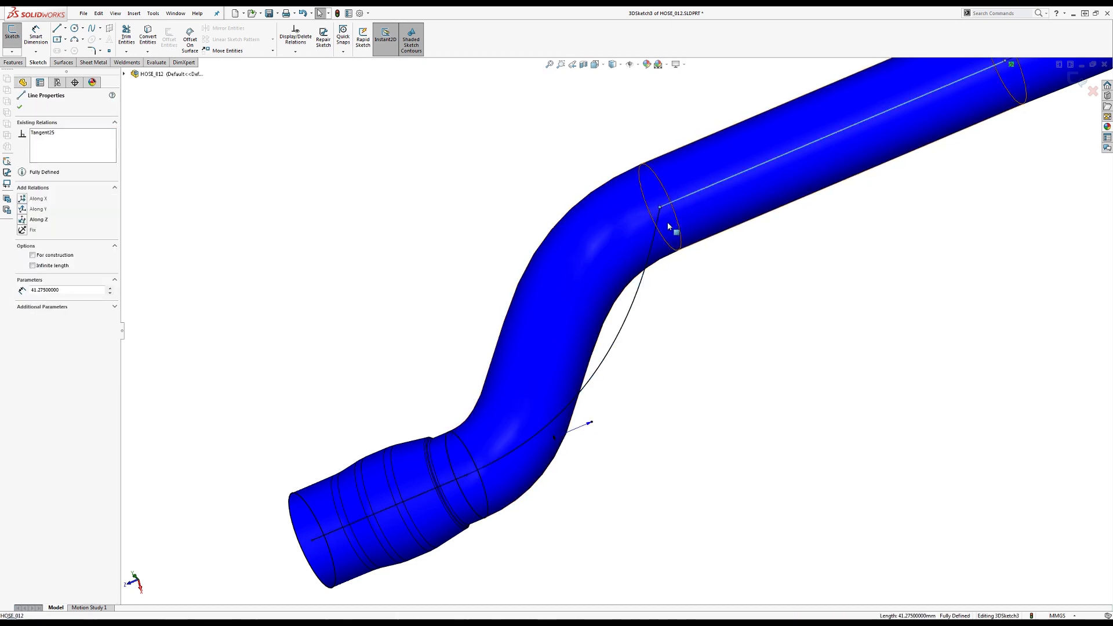
ctrl+click(658, 228)
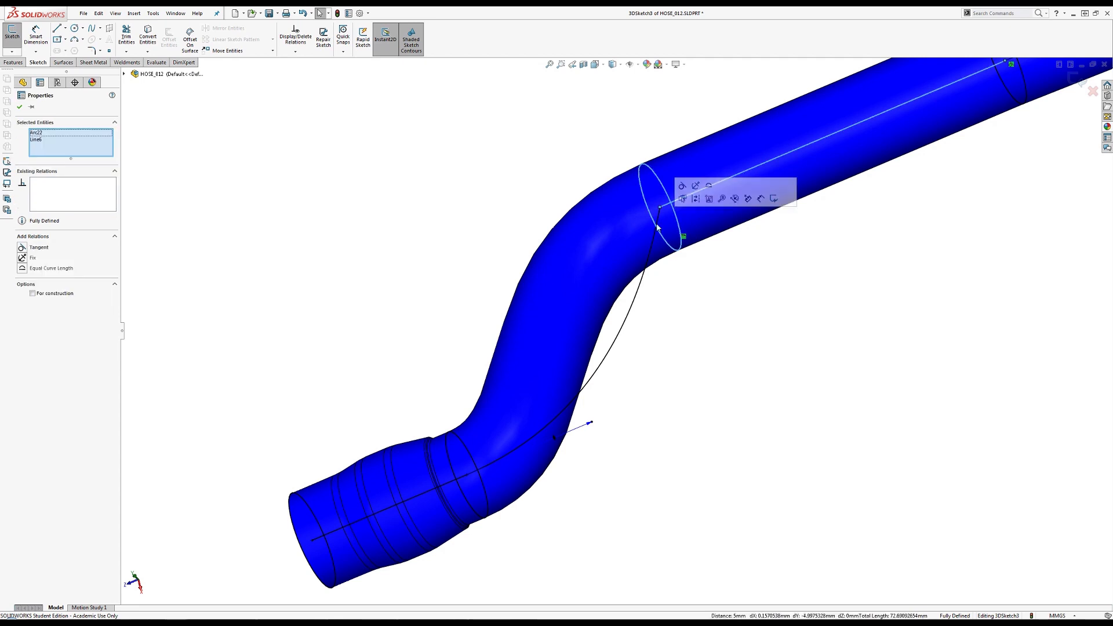
click(650, 288)
click(647, 281)
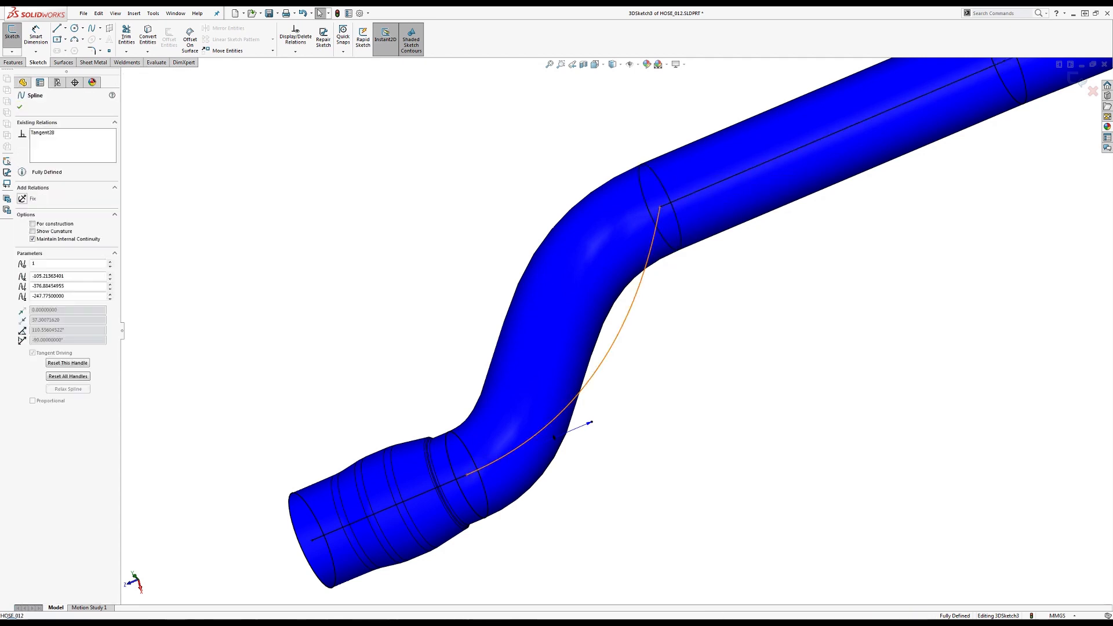
ctrl+click(703, 190)
click(36, 248)
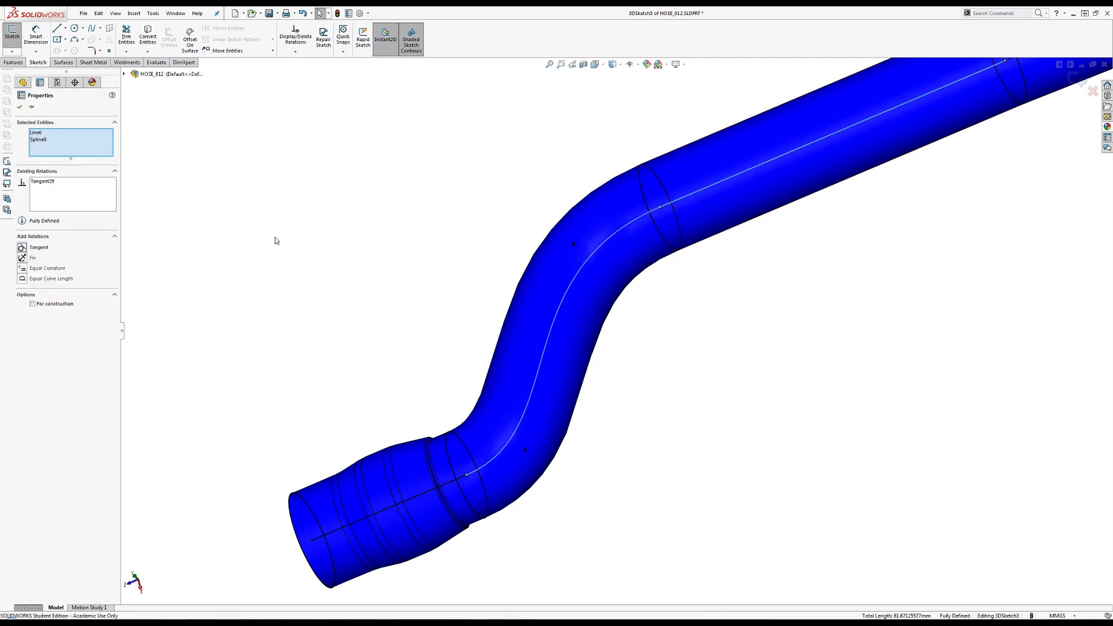
click(276, 238)
Exit the 3D sketch containing the hose centreline
middle_drag(566, 310, 570, 175)
scroll(864, 255, up, 10)
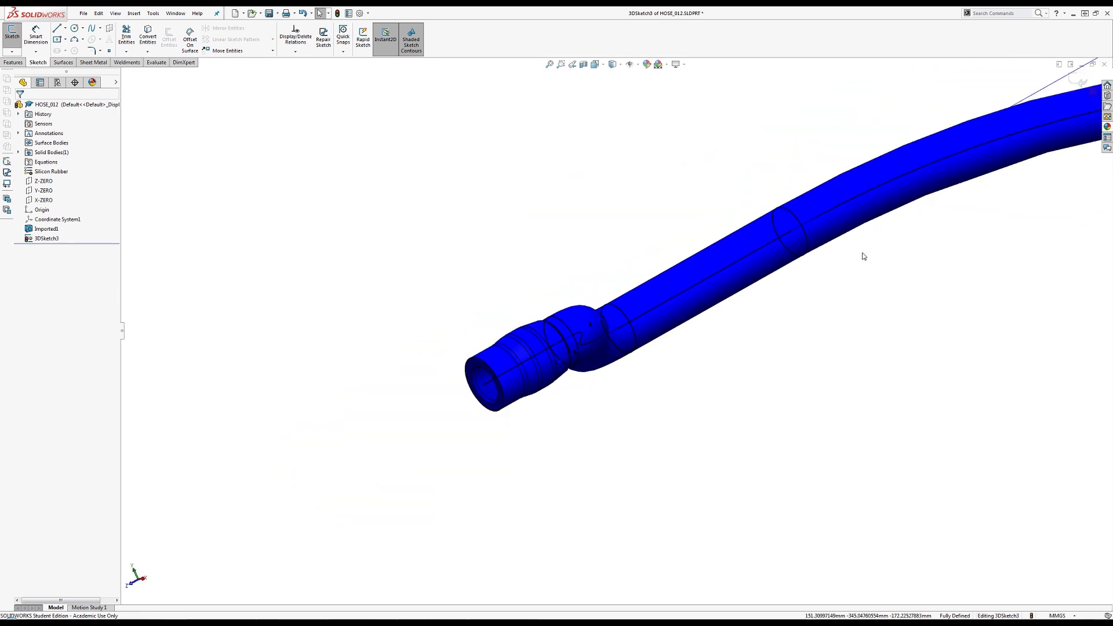
scroll(926, 159, up, 8)
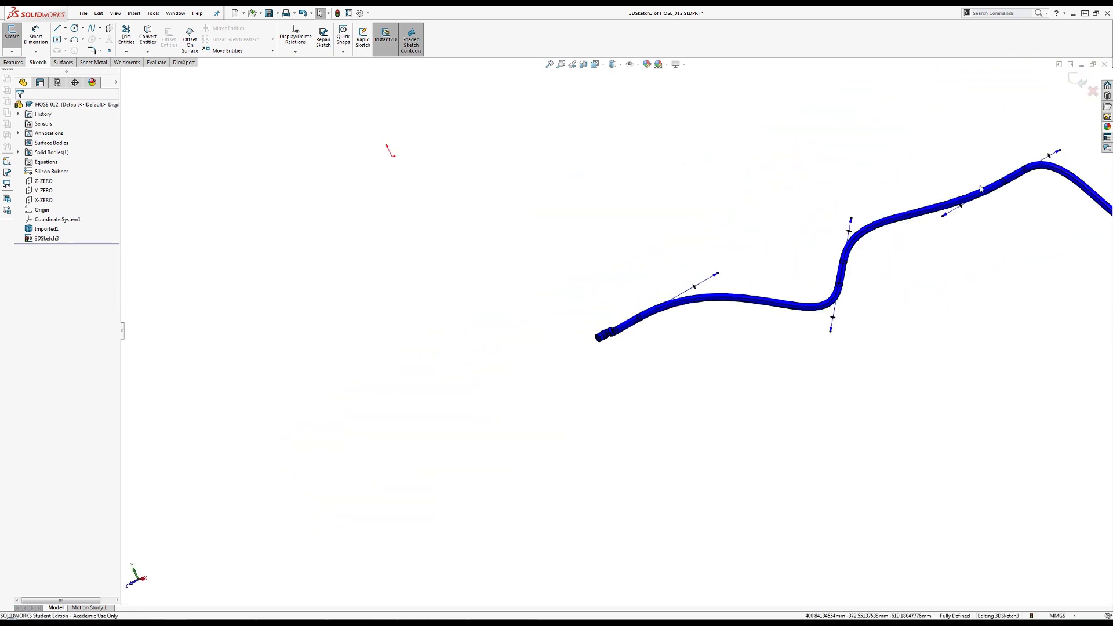
scroll(830, 270, down, 7)
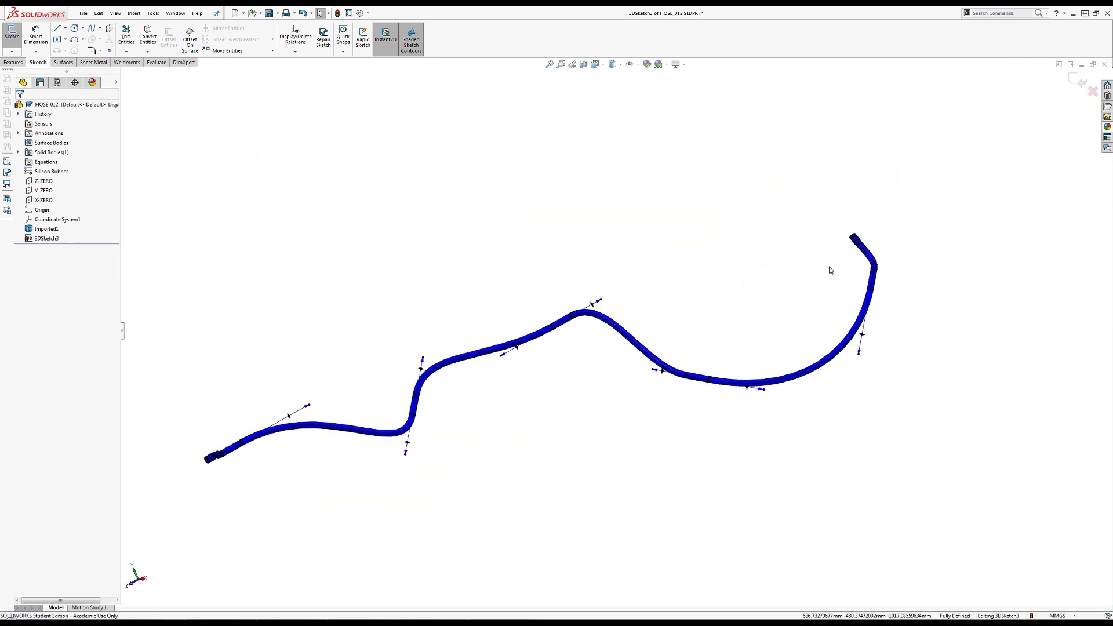
scroll(835, 271, up, 3)
scroll(367, 407, up, 6)
scroll(603, 350, down, 5)
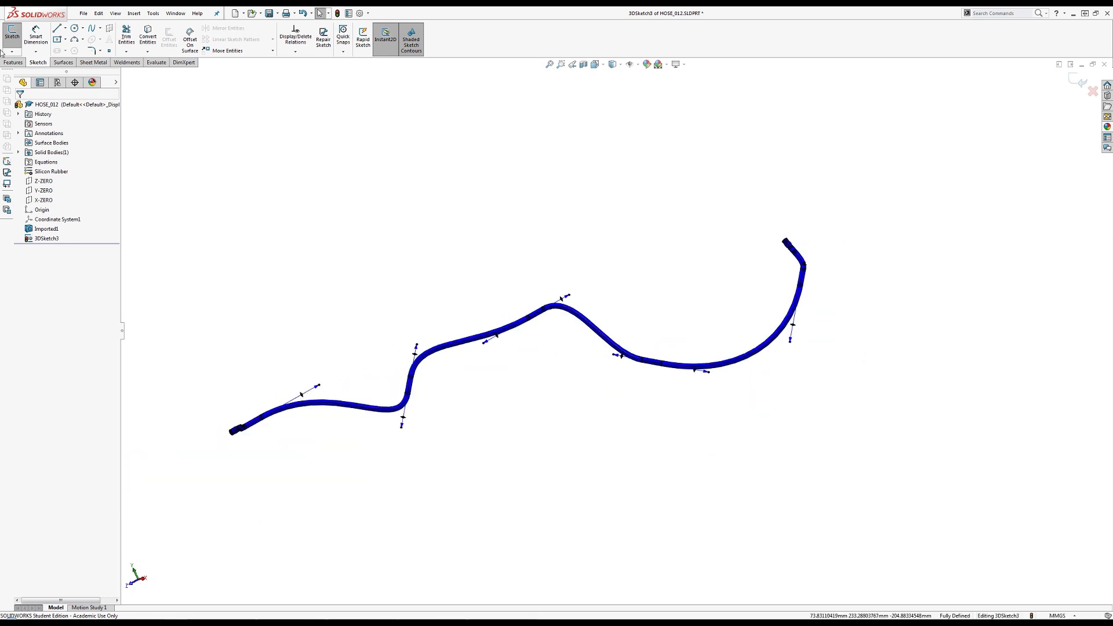
click(11, 52)
click(19, 63)
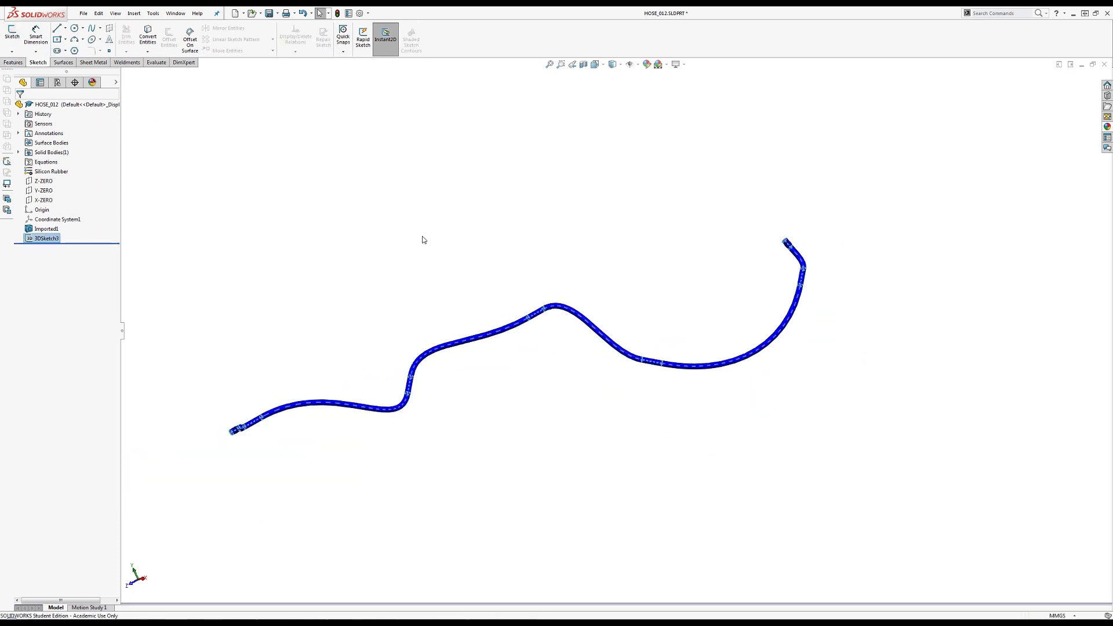
Reopen 3DSketch3 for editing and convert all its circles, lines and splines to construction geometry
scroll(527, 317, down, 2)
scroll(527, 321, up, 2)
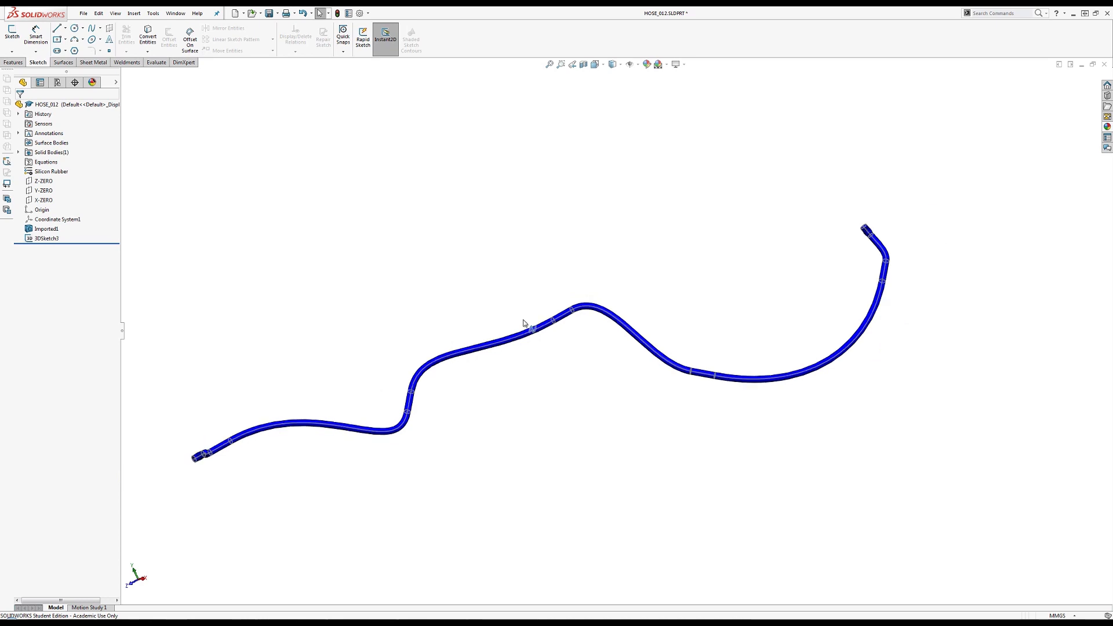
scroll(381, 317, down, 1)
click(48, 238)
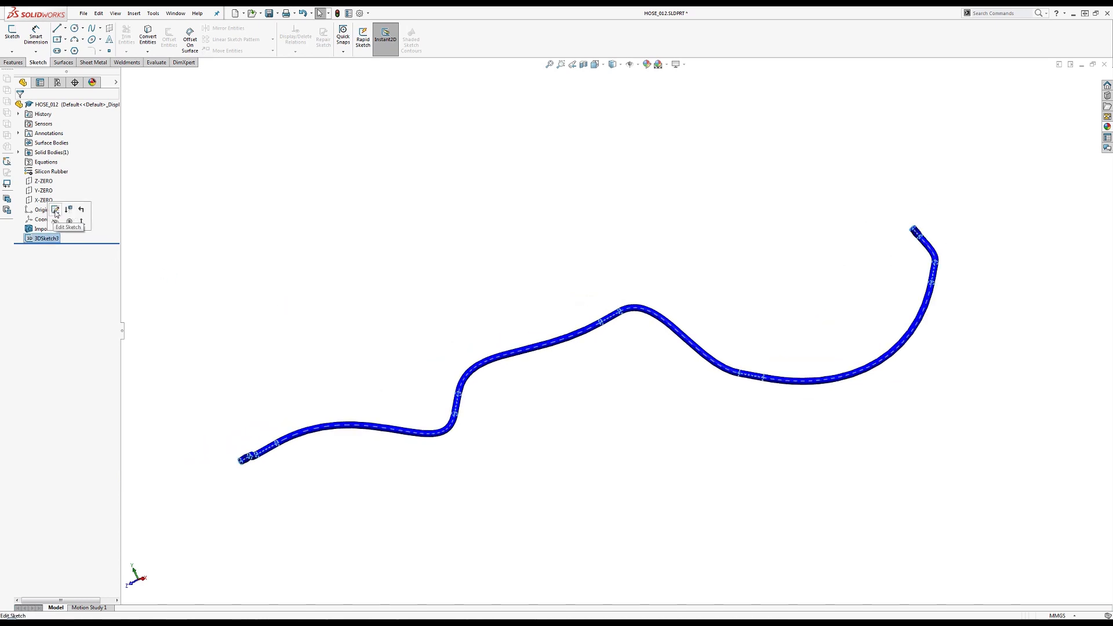
click(56, 210)
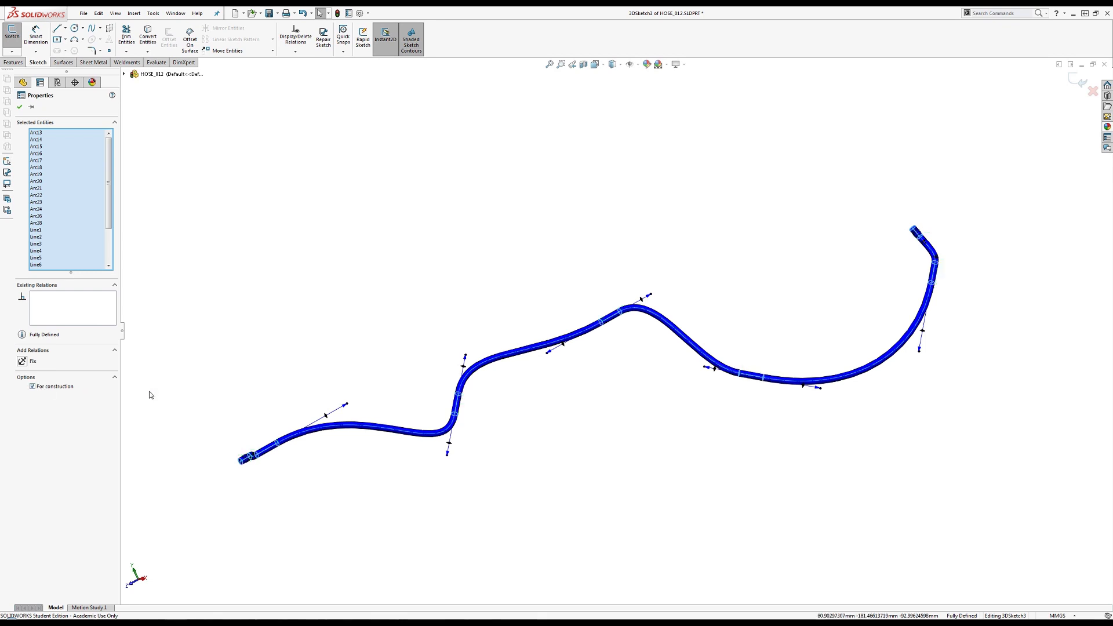
click(290, 405)
Turn off construction for all centreline lines and splines between the two cuffs, excluding both cuff lines and every circle
scroll(320, 440, down, 6)
mouse_move(330, 364)
middle_down()
mouse_move(333, 313)
mouse_move(269, 244)
mouse_move(268, 261)
mouse_move(320, 287)
middle_up()
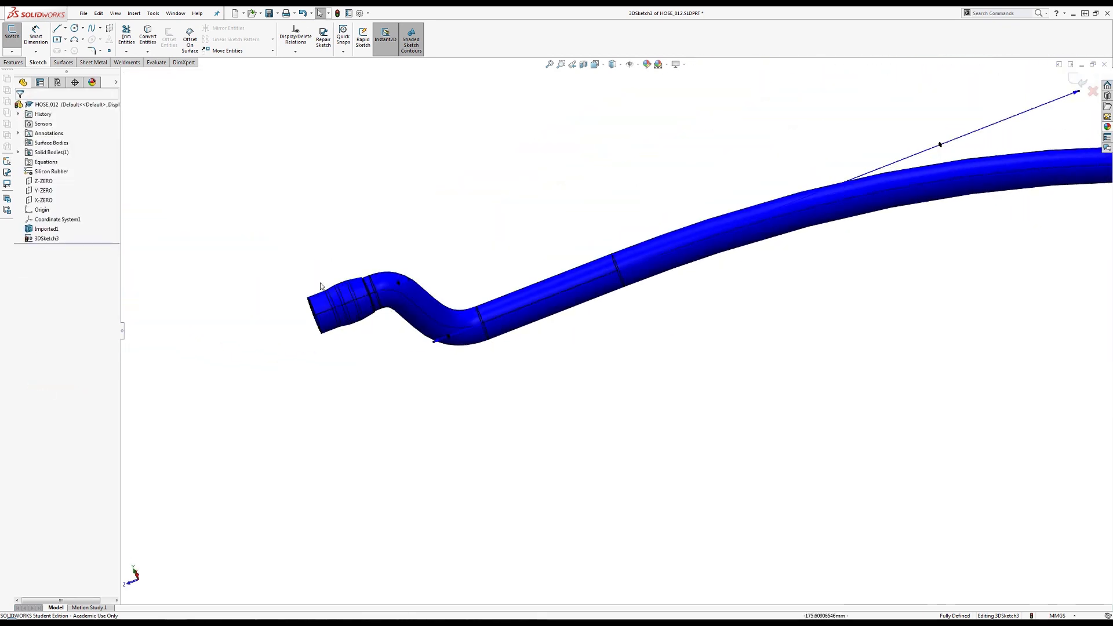
click(381, 288)
ctrl+click(363, 297)
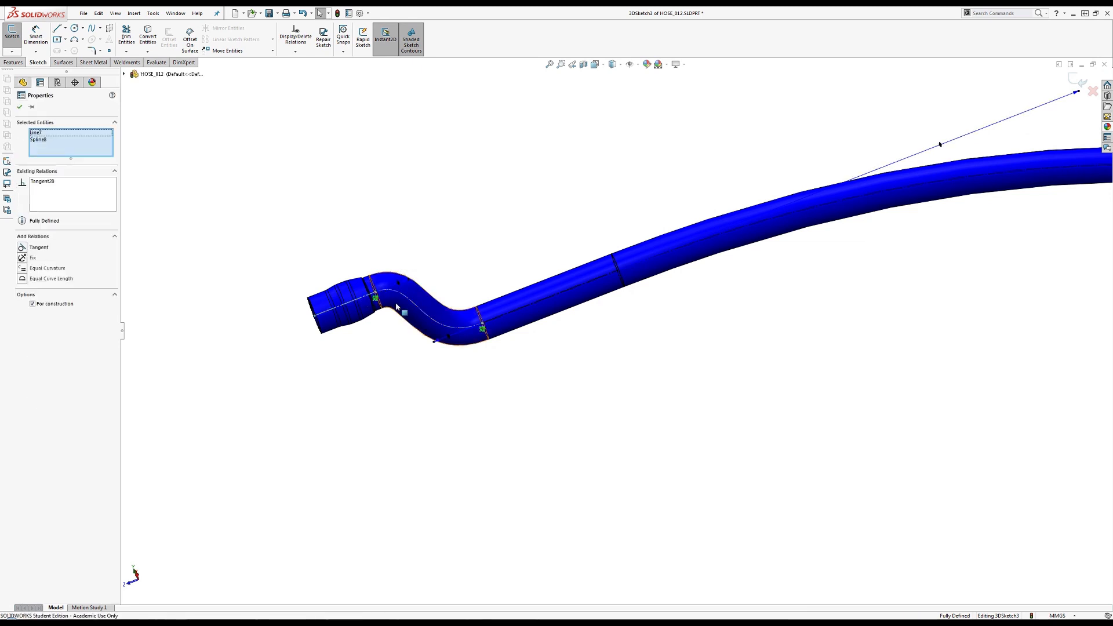
click(634, 266)
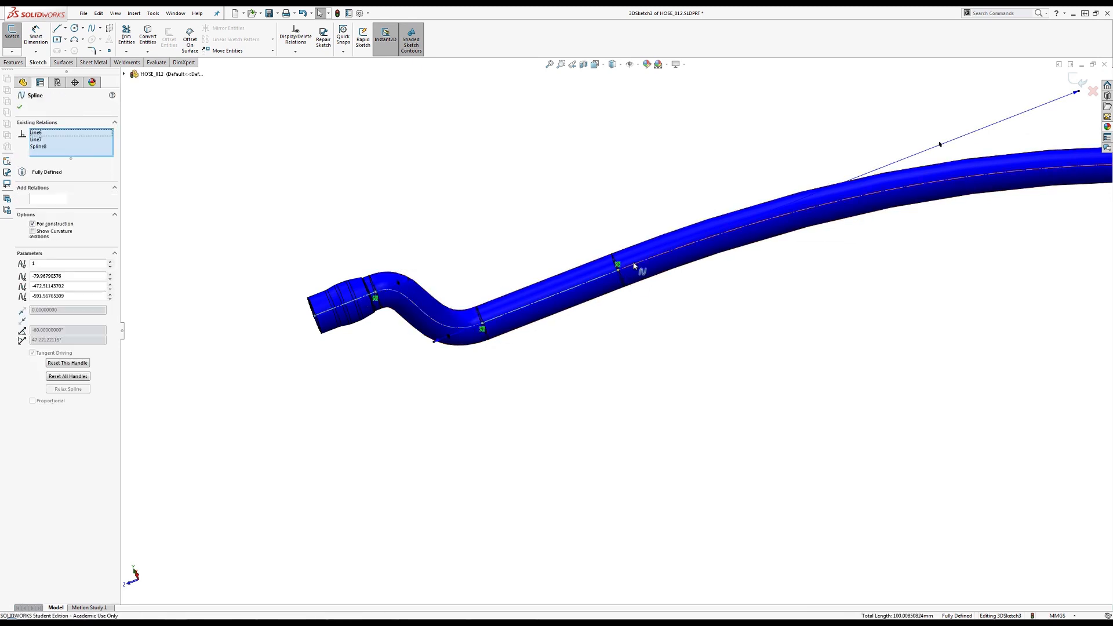
ctrl+click(348, 306)
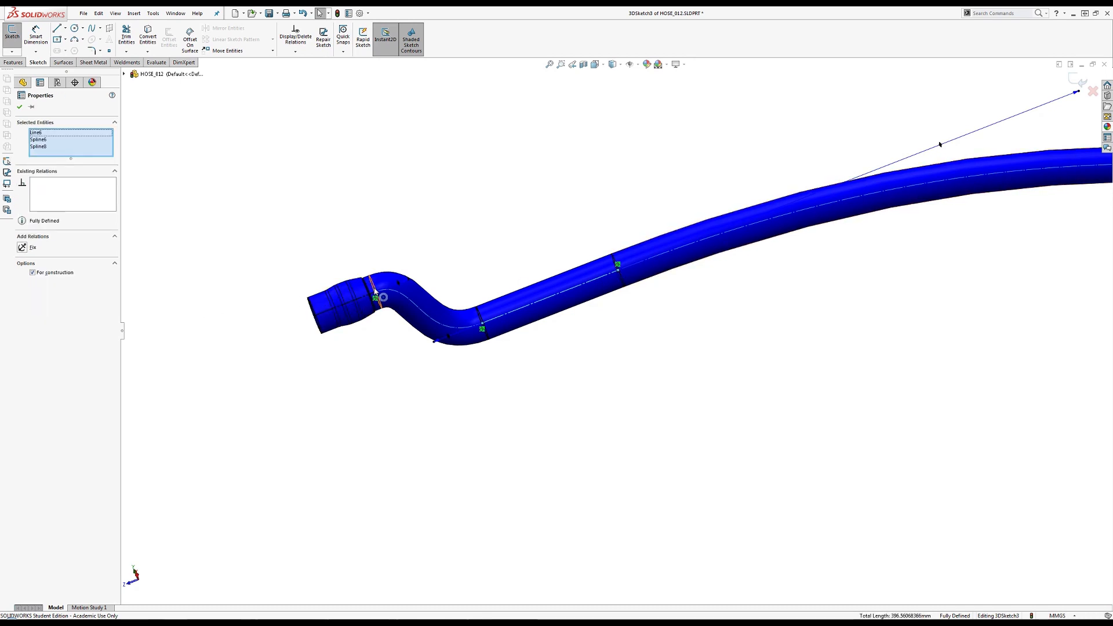
scroll(840, 253, up, 3)
scroll(858, 255, down, 1)
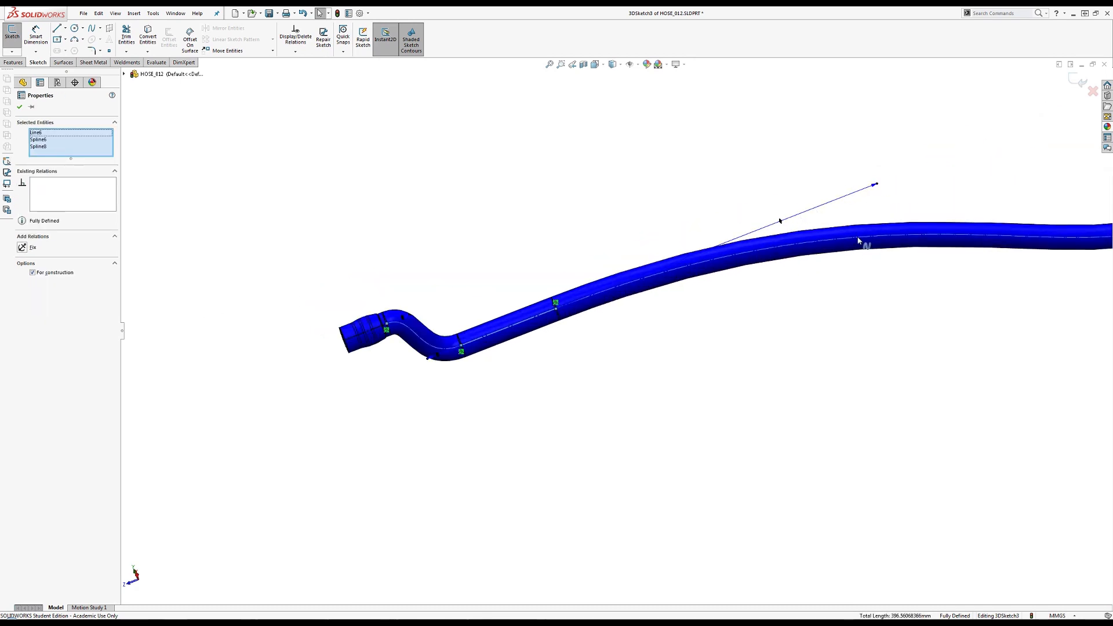
ctrl+click(858, 241)
ctrl+click(859, 241)
middle_drag(860, 242, 889, 248)
scroll(748, 322, down, 3)
ctrl+click(754, 336)
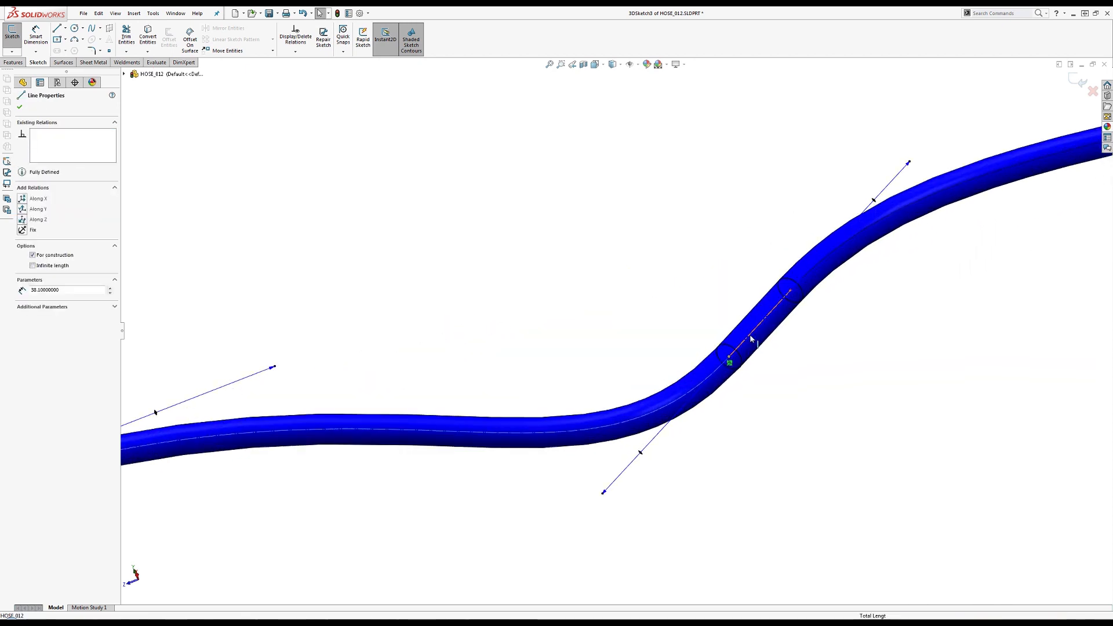
ctrl+click(805, 283)
scroll(818, 281, up, 3)
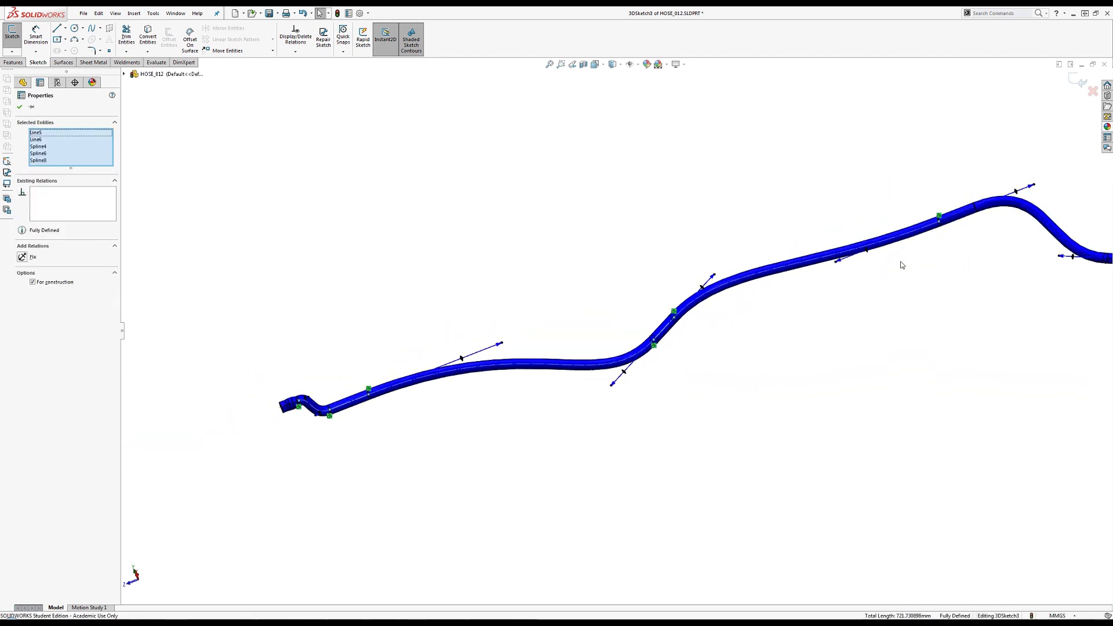
scroll(898, 260, down, 5)
ctrl+click(728, 268)
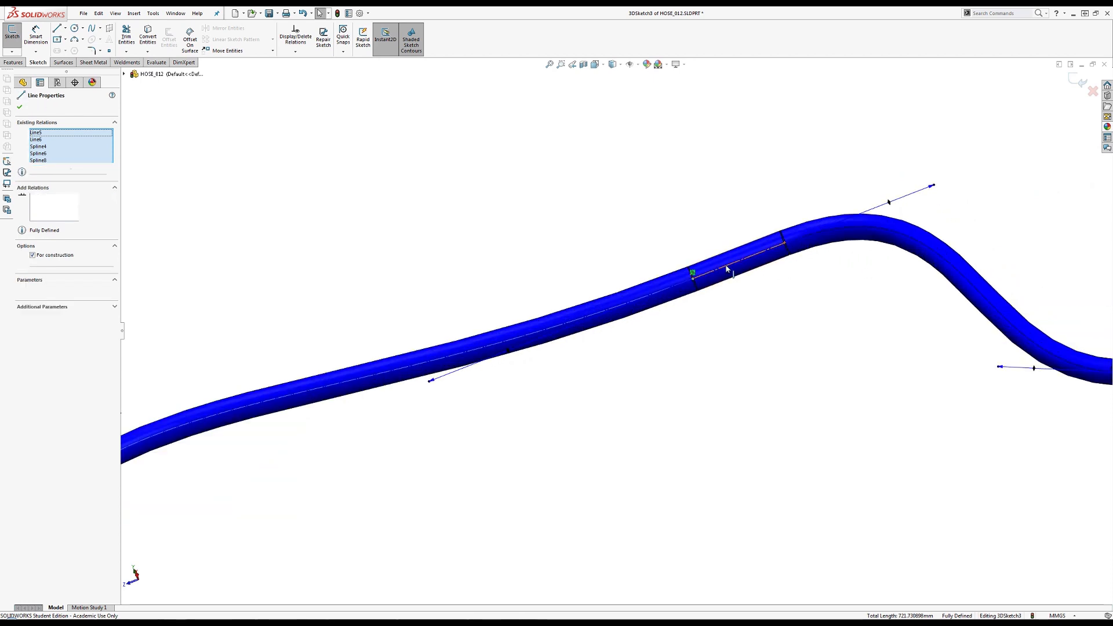
ctrl+click(807, 237)
scroll(902, 325, up, 2)
scroll(903, 326, up, 2)
scroll(867, 351, down, 5)
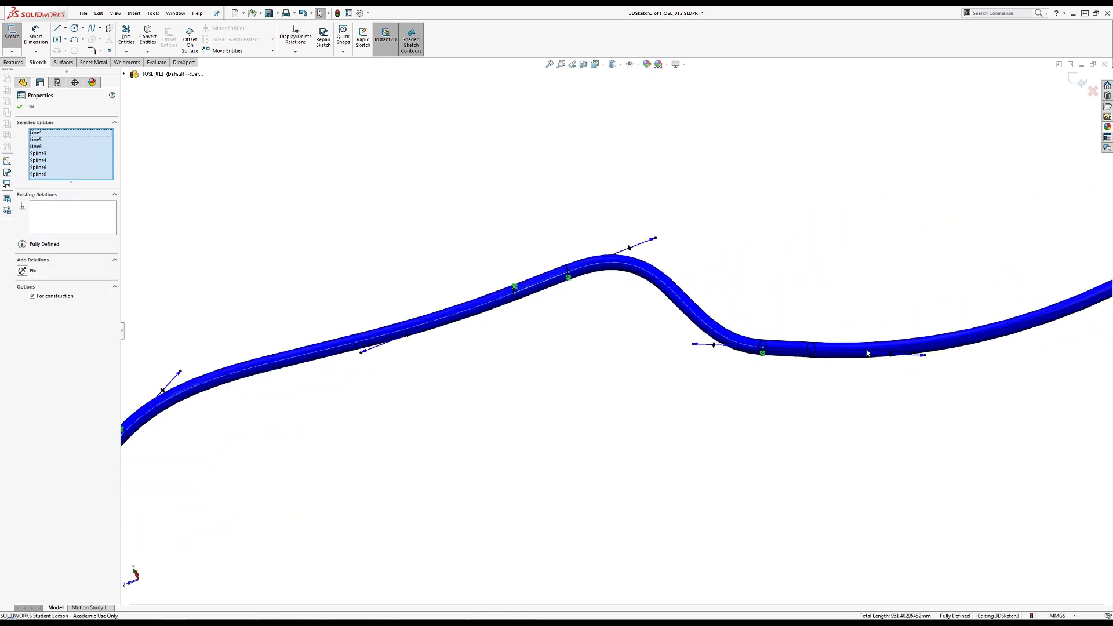
ctrl+click(614, 344)
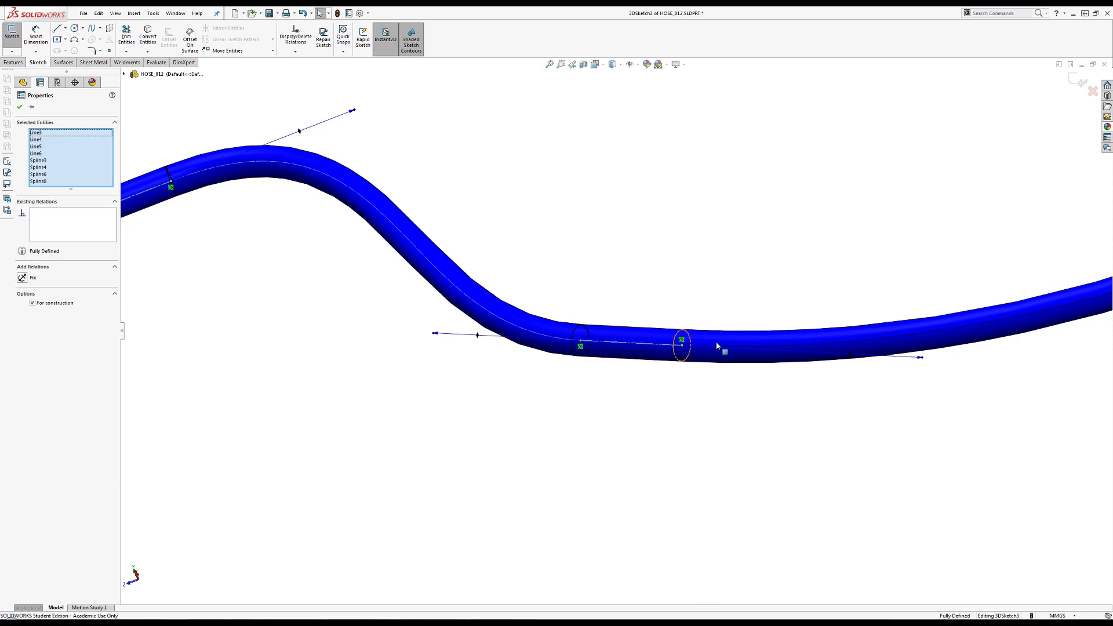
ctrl+click(724, 346)
scroll(724, 346, up, 1)
scroll(724, 346, up, 6)
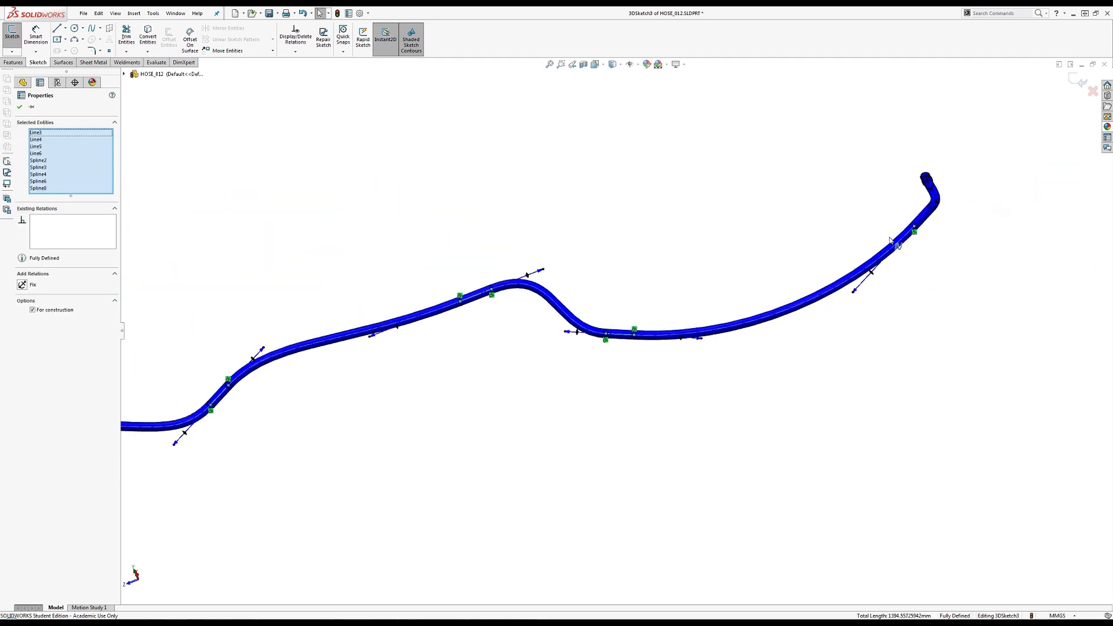
scroll(934, 232, down, 5)
scroll(874, 213, down, 5)
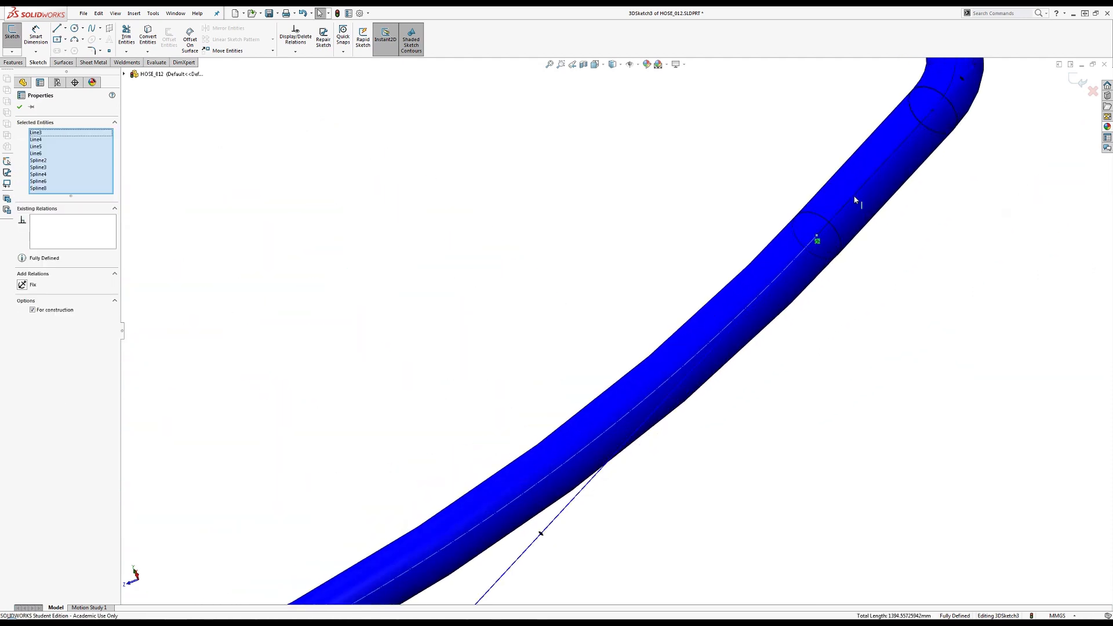
ctrl+click(855, 200)
scroll(895, 137, up, 5)
scroll(704, 224, down, 5)
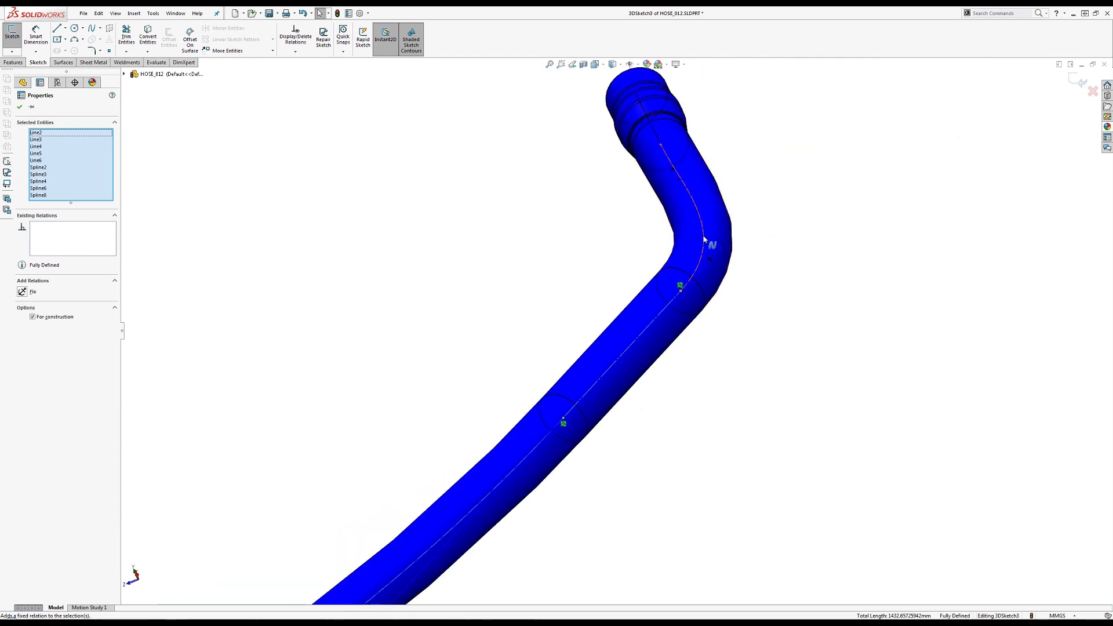
ctrl+click(704, 239)
ctrl+click(657, 138)
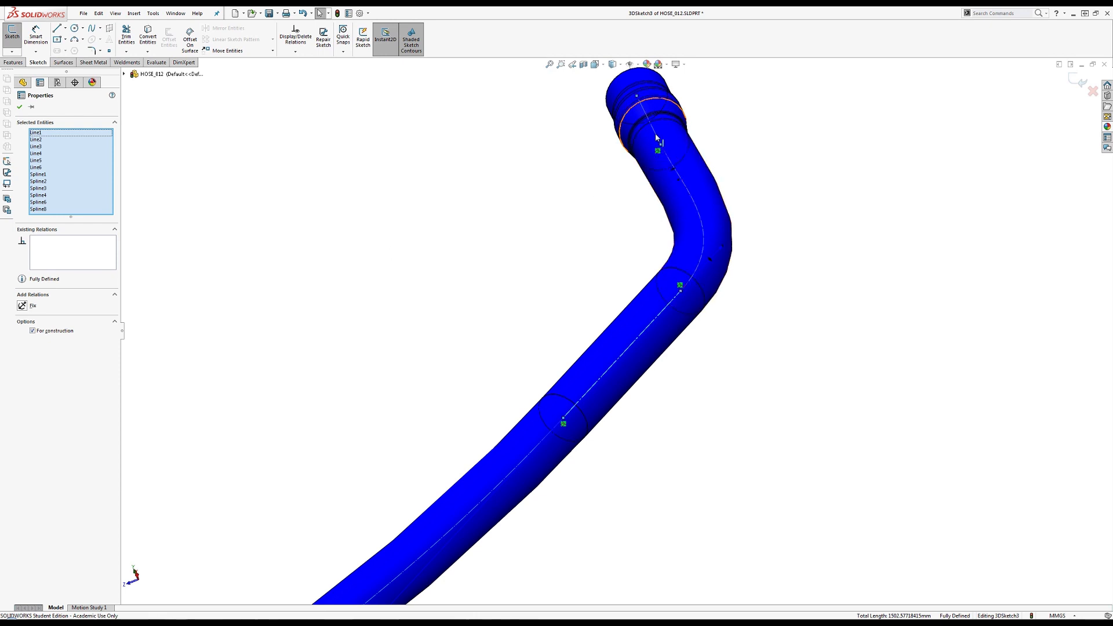
ctrl+click(657, 138)
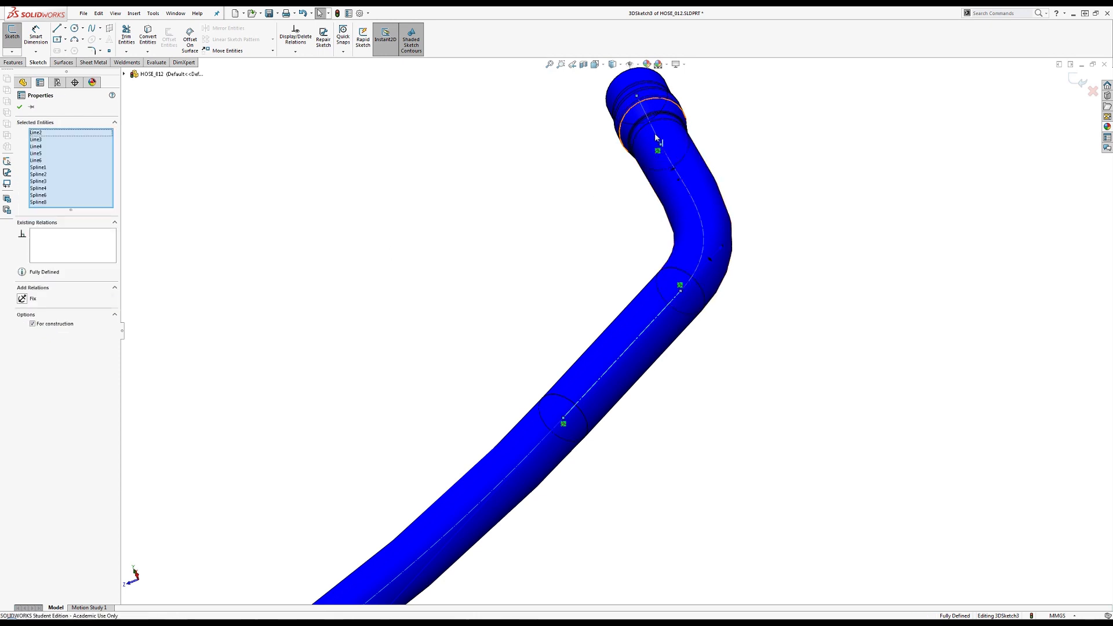
click(58, 325)
click(380, 352)
Exit the 3D sketch, keeping the construction changes
scroll(387, 353, up, 7)
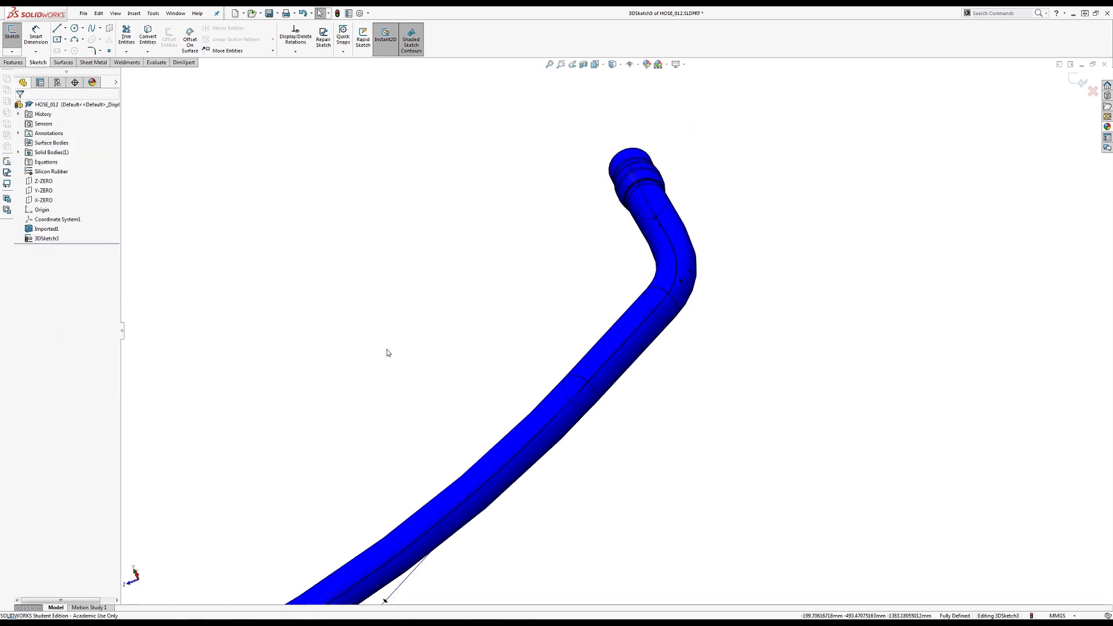
click(14, 52)
click(27, 63)
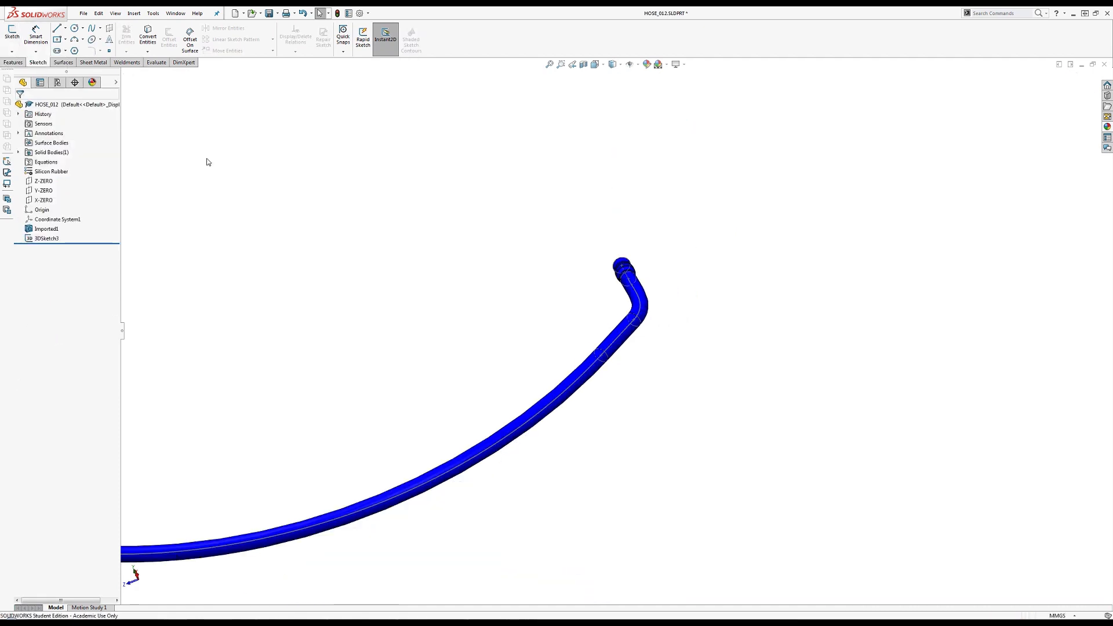
Examine the centreline path along the hose and through the cuffed end's S-bend
scroll(309, 326, up, 9)
scroll(435, 383, down, 10)
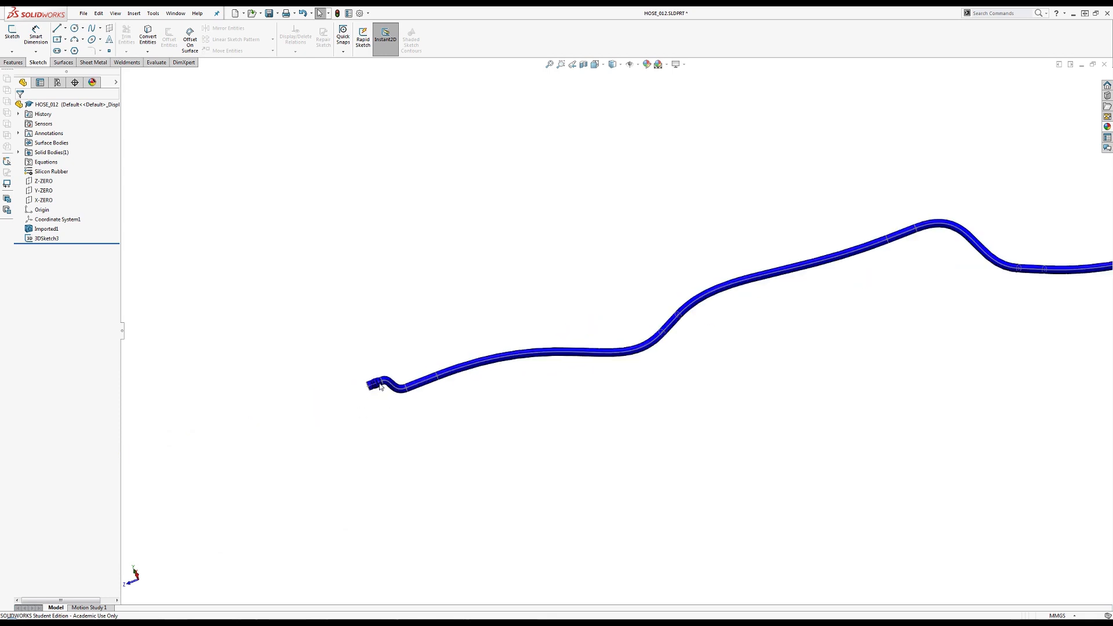
middle_drag(457, 331, 493, 388)
scroll(481, 315, down, 8)
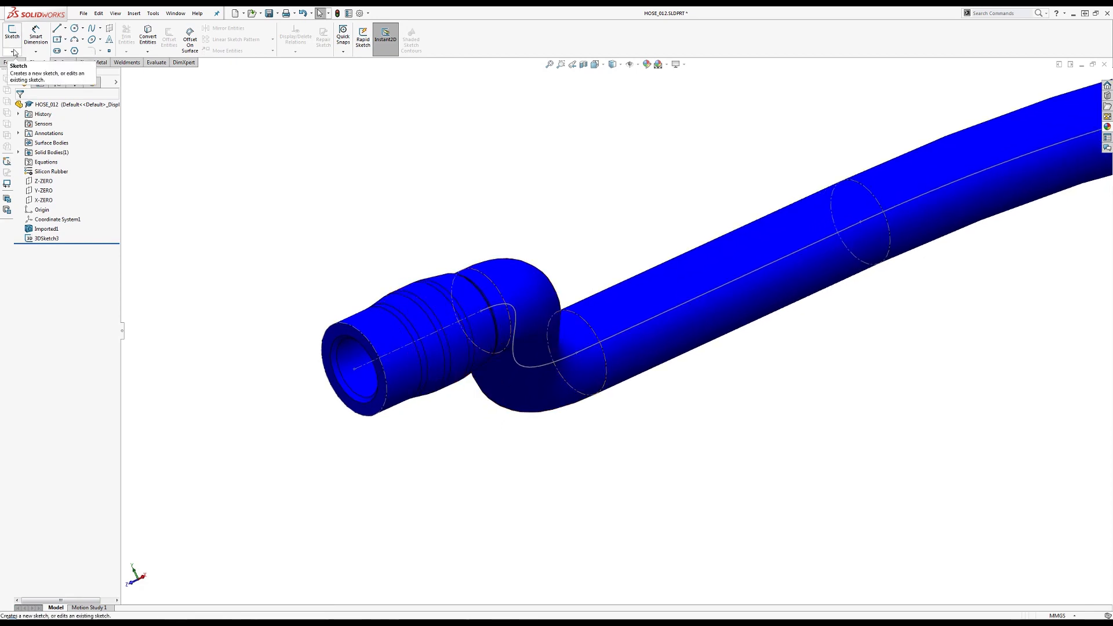
middle_drag(497, 336, 477, 285)
scroll(588, 361, up, 6)
scroll(734, 308, down, 2)
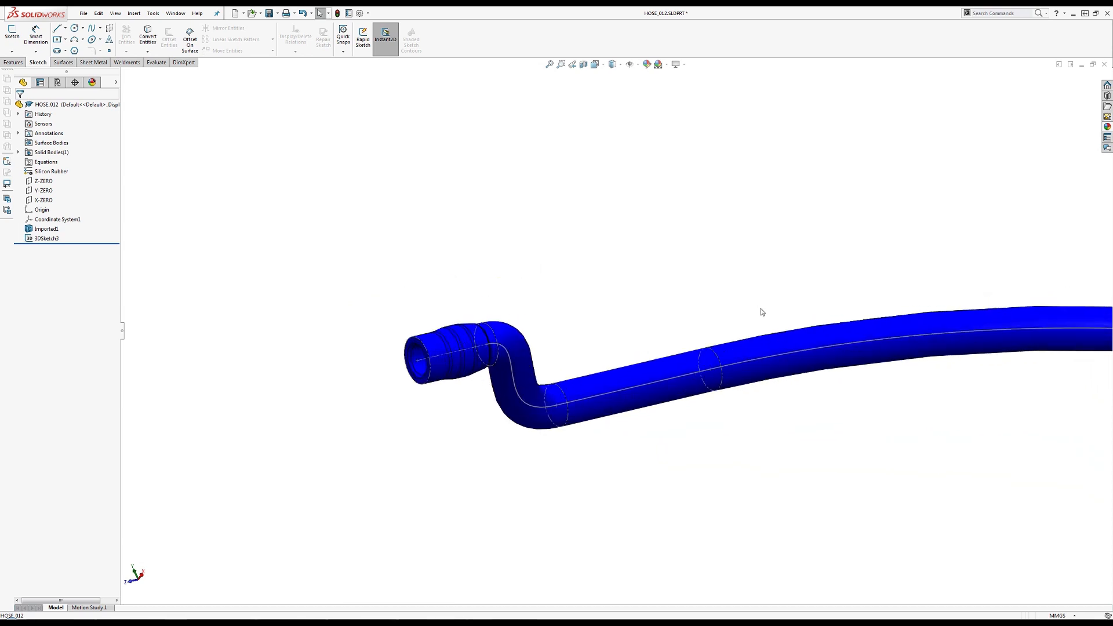
mouse_move(527, 363)
middle_down()
mouse_move(506, 398)
mouse_move(497, 494)
mouse_move(507, 383)
mouse_move(468, 269)
mouse_move(544, 283)
mouse_move(525, 306)
mouse_move(592, 392)
mouse_move(566, 402)
mouse_move(534, 347)
middle_up()
scroll(448, 384, down, 5)
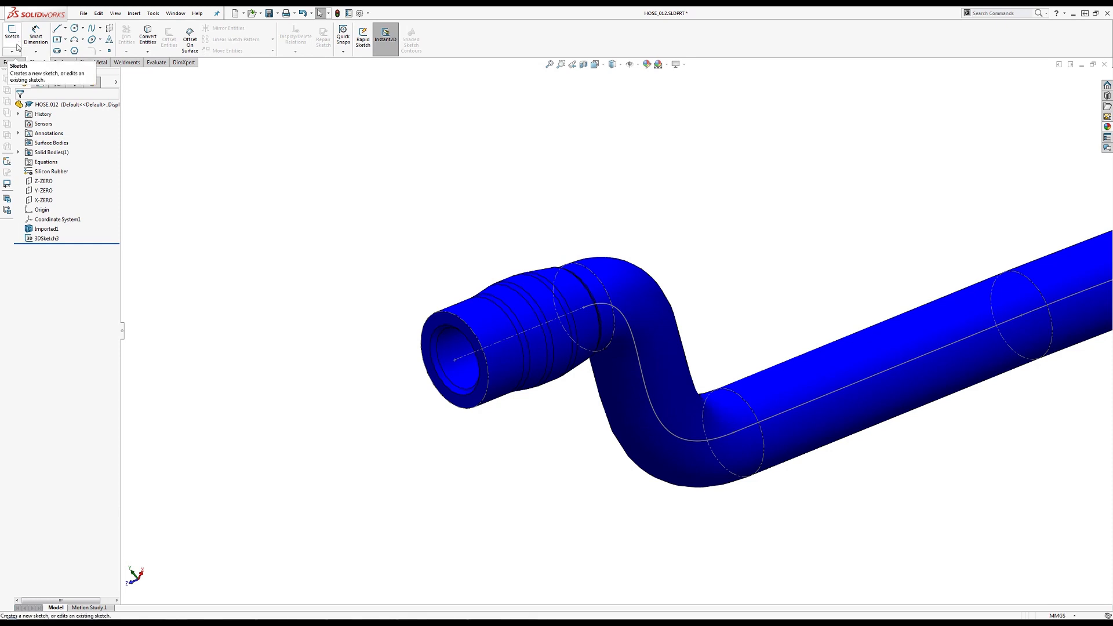
click(18, 63)
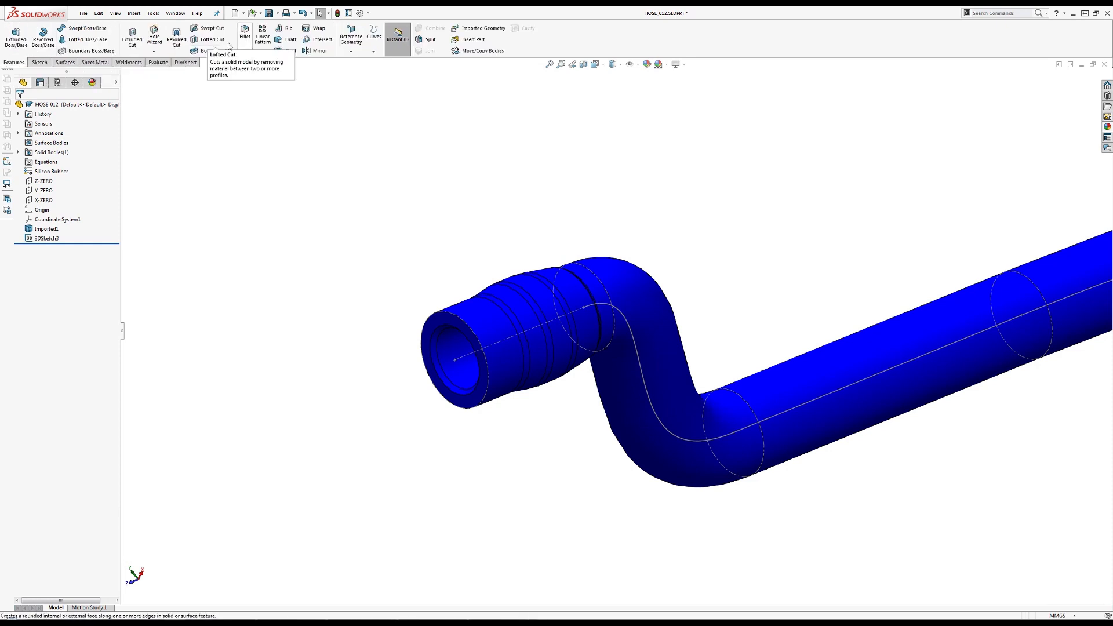
Create a reference plane through the cuff centreline and the far endpoint of the S-bend spline
click(350, 52)
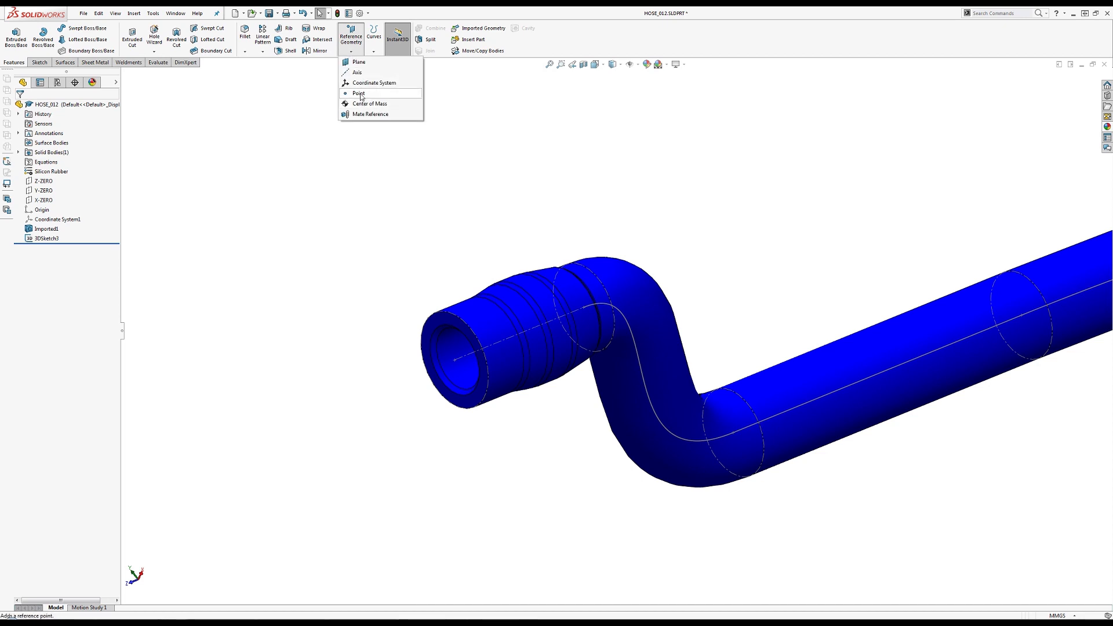
click(356, 63)
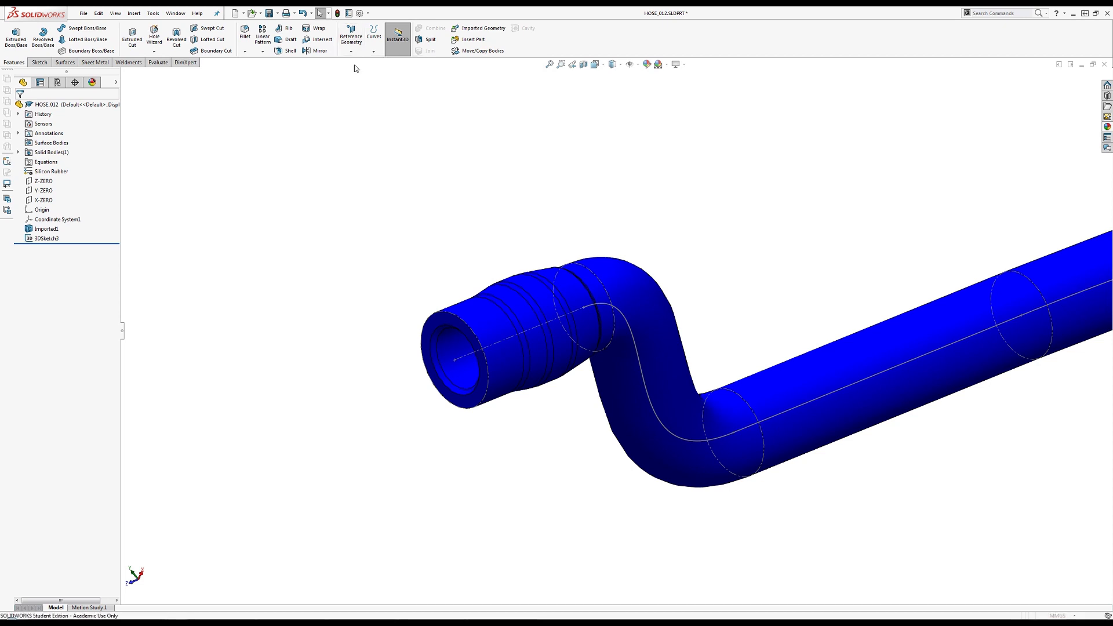
click(465, 358)
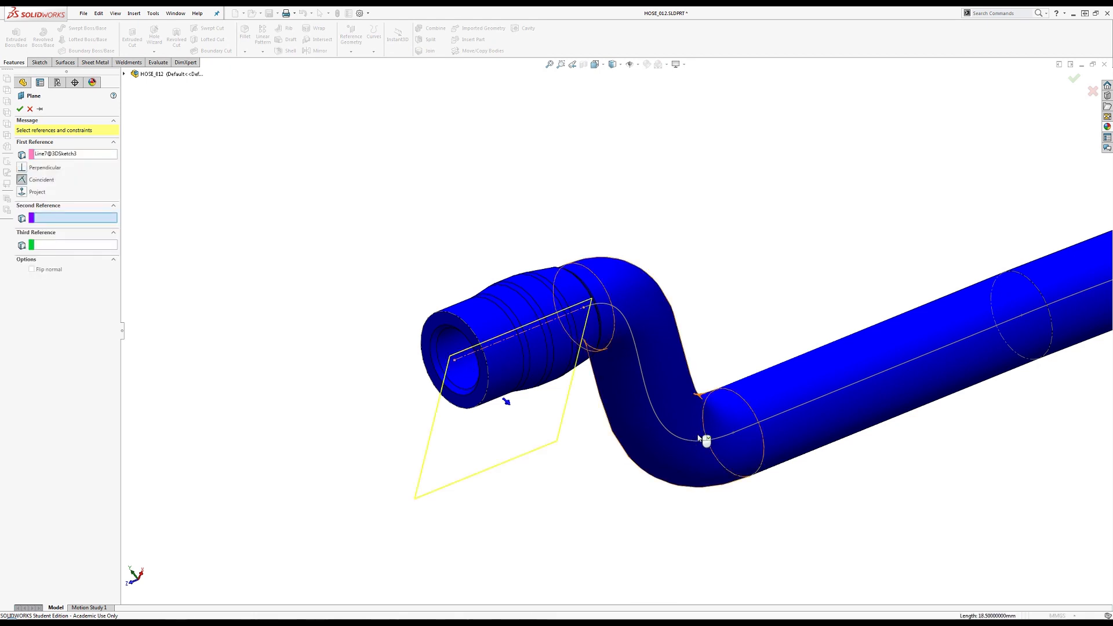
click(733, 434)
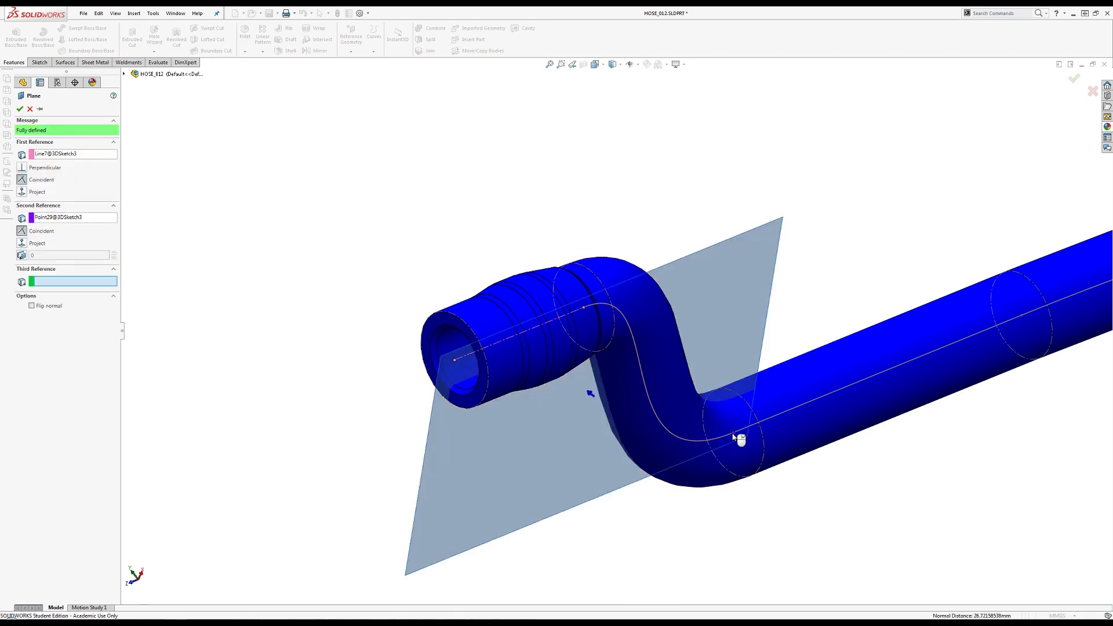
click(19, 108)
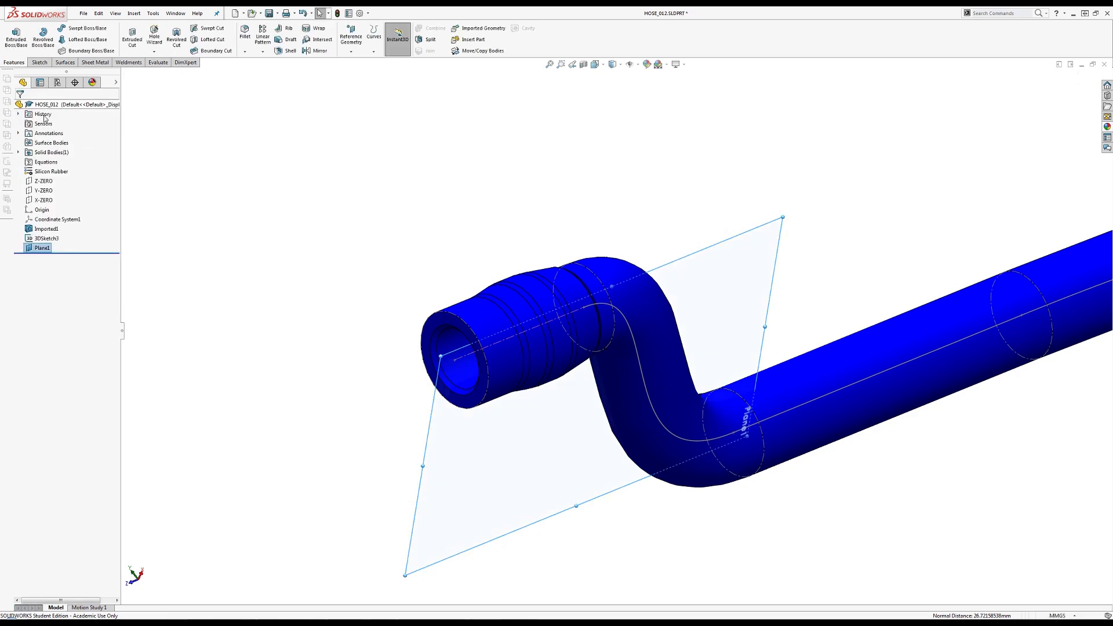
On the new plane, sketch a line from the cuff centreline's inner end, extending in the cuff's direction past the bend
click(38, 62)
click(12, 35)
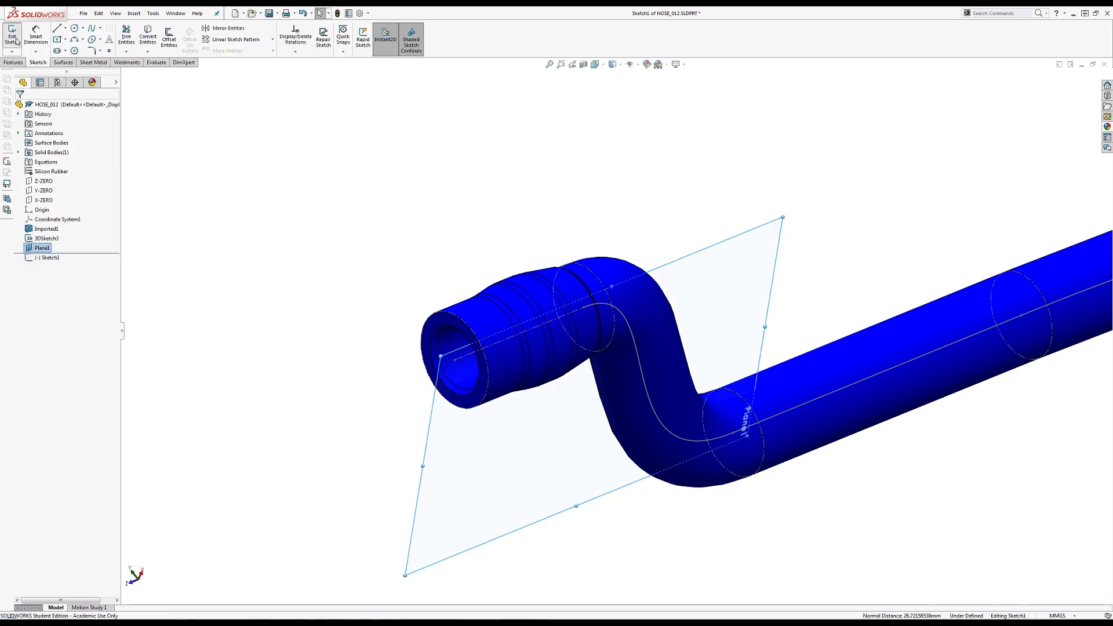
mouse_move(649, 325)
middle_down()
mouse_move(605, 296)
mouse_move(579, 206)
mouse_move(548, 172)
mouse_move(571, 179)
mouse_move(568, 241)
middle_up()
key(Escape)
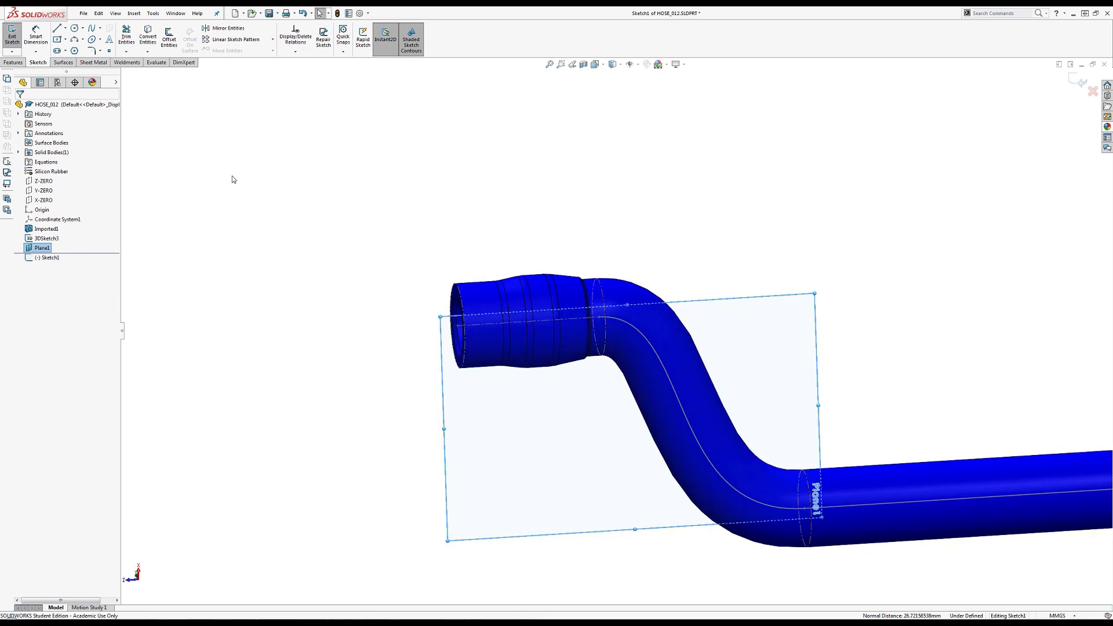
click(58, 29)
click(601, 322)
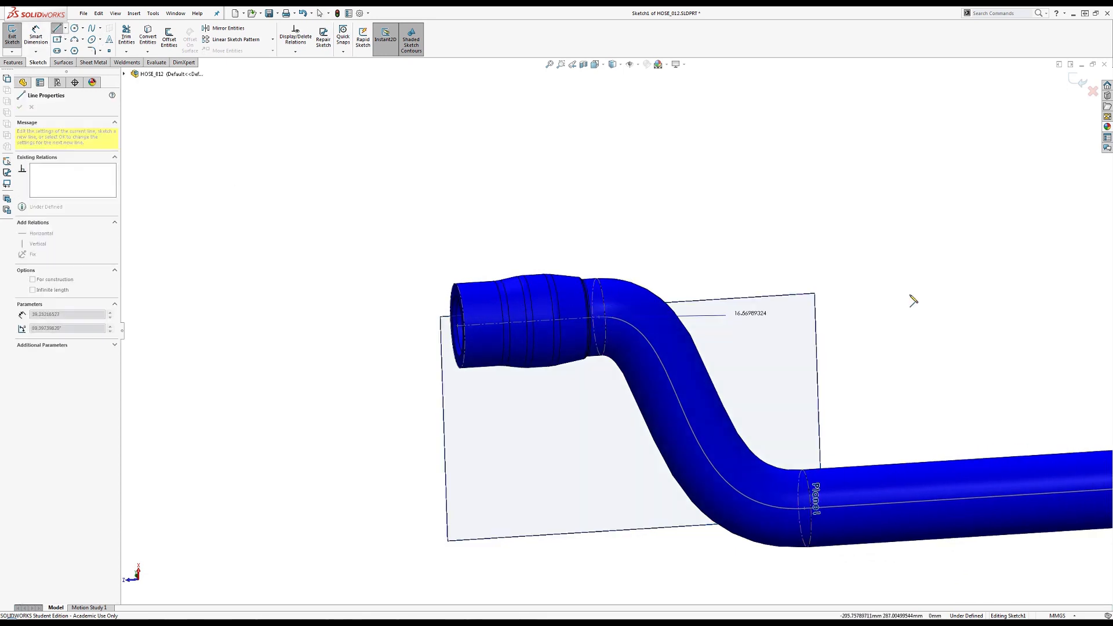
click(952, 294)
key(Escape)
Make the sketched line collinear with the cuff centreline and try to relate its length to the S-bend spline
click(571, 321)
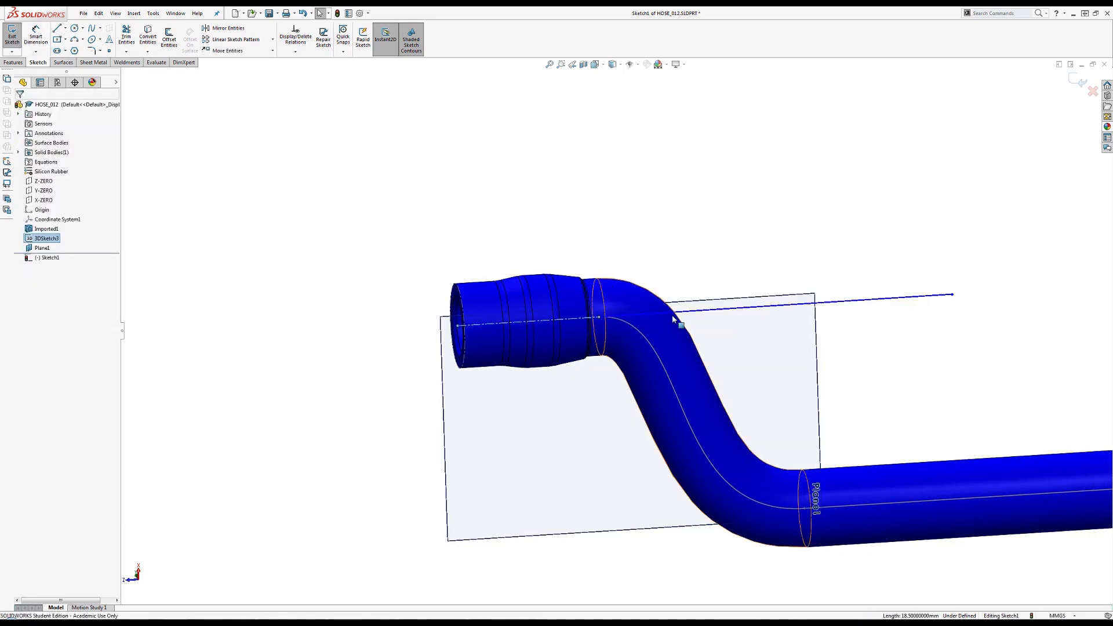
ctrl+click(666, 317)
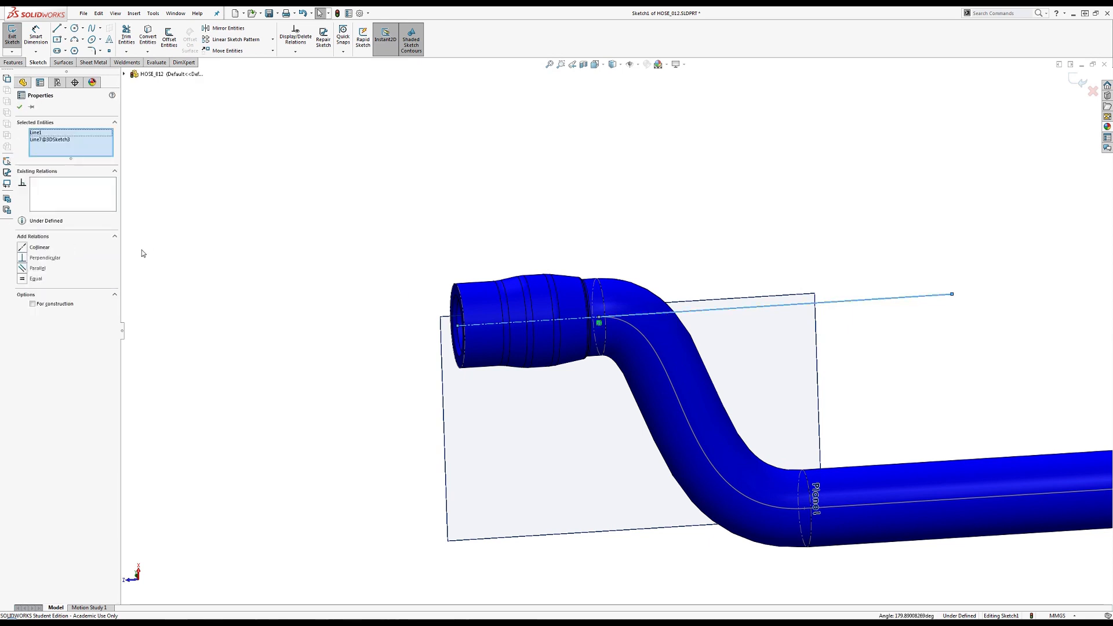
click(613, 213)
scroll(713, 259, up, 2)
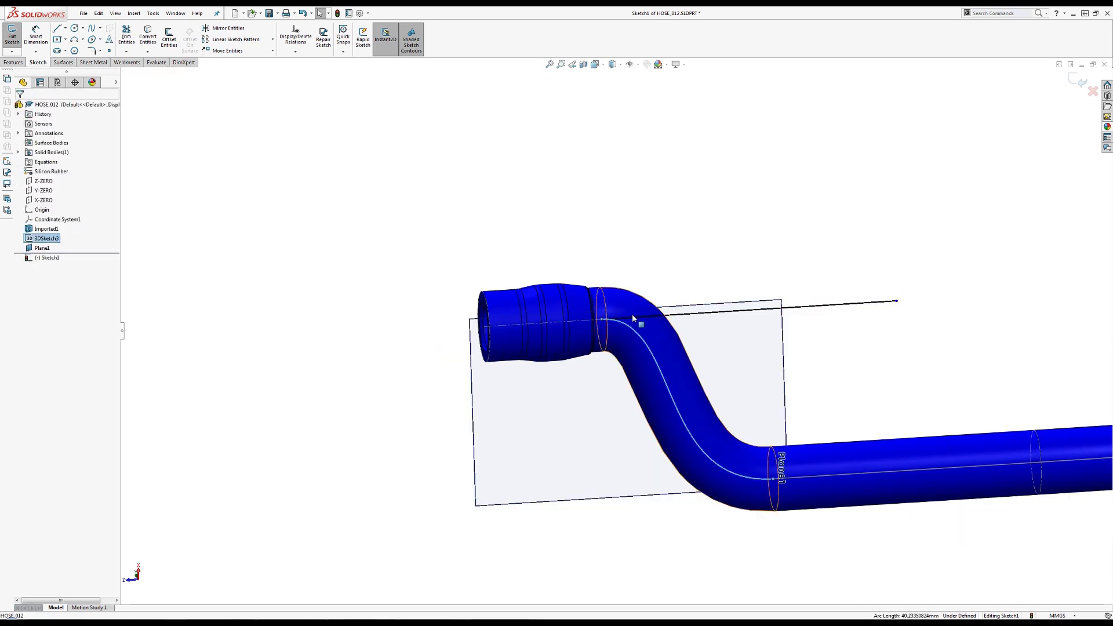
ctrl+click(634, 318)
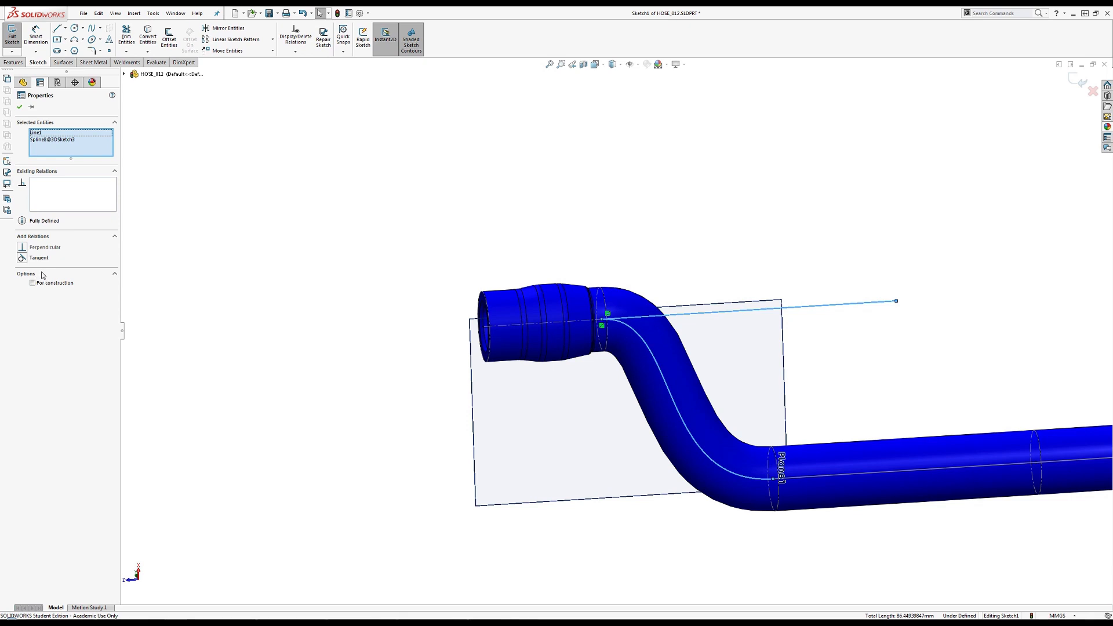
click(291, 262)
Exit the 2D sketch and delete both the sketch and its reference plane
click(12, 51)
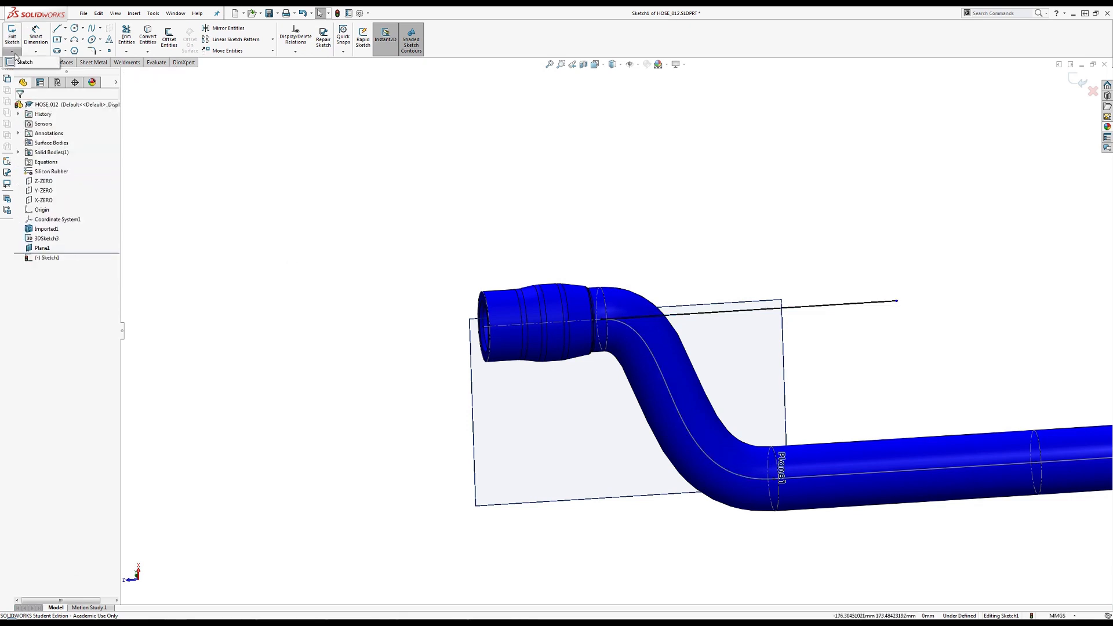
click(18, 61)
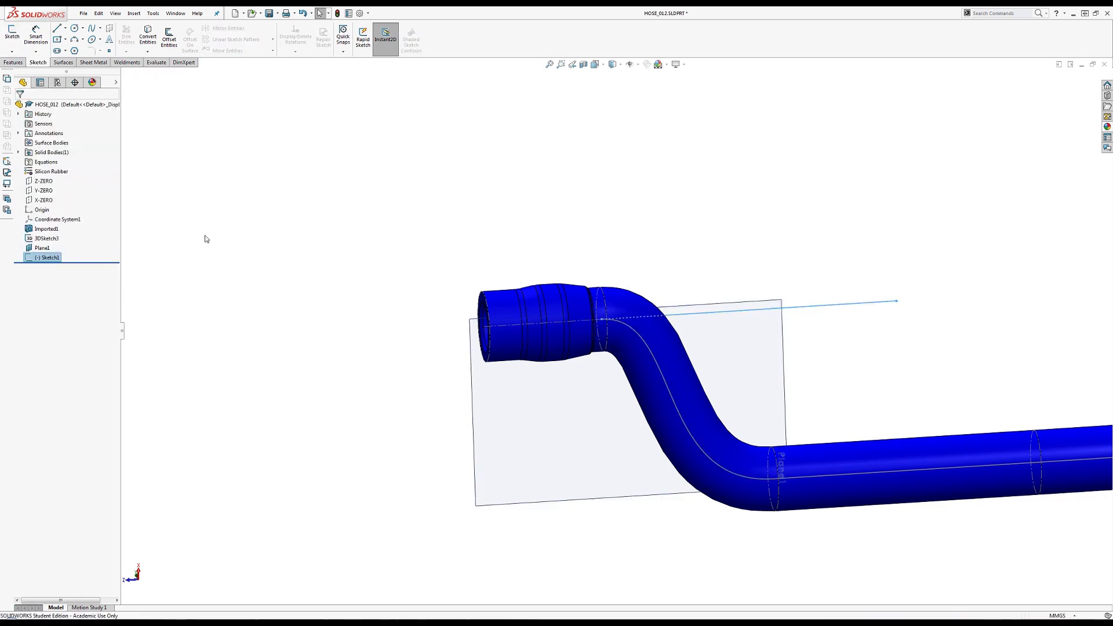
click(49, 257)
key(Delete)
key(Return)
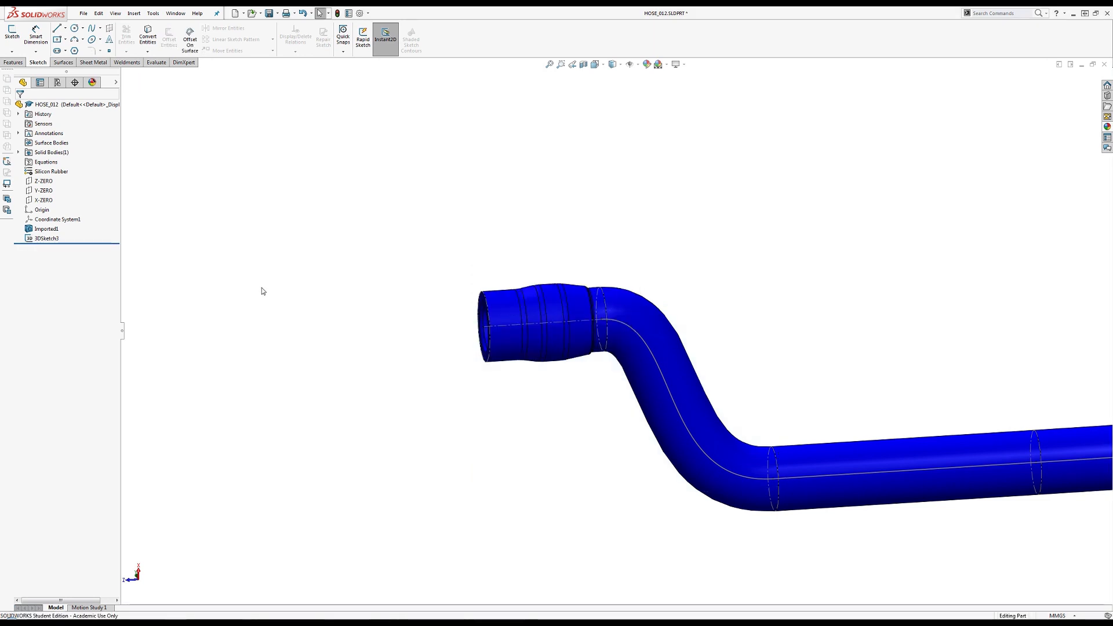
Start a new 3D sketch and draw a line from the cuff centreline's inner end, extending away from the cuff
click(13, 52)
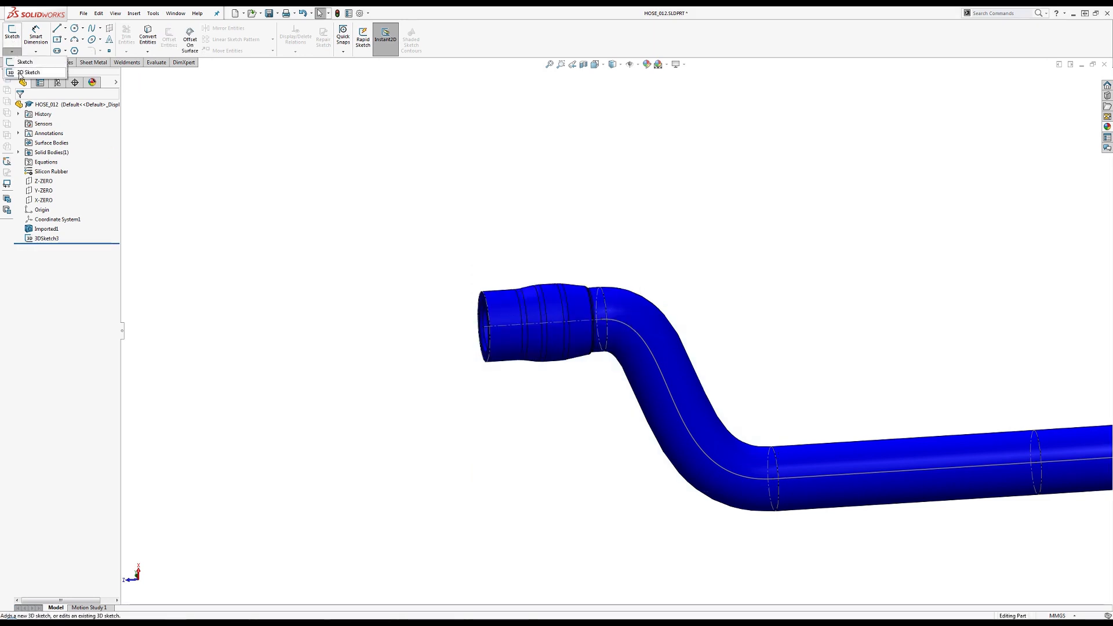
click(26, 77)
click(57, 29)
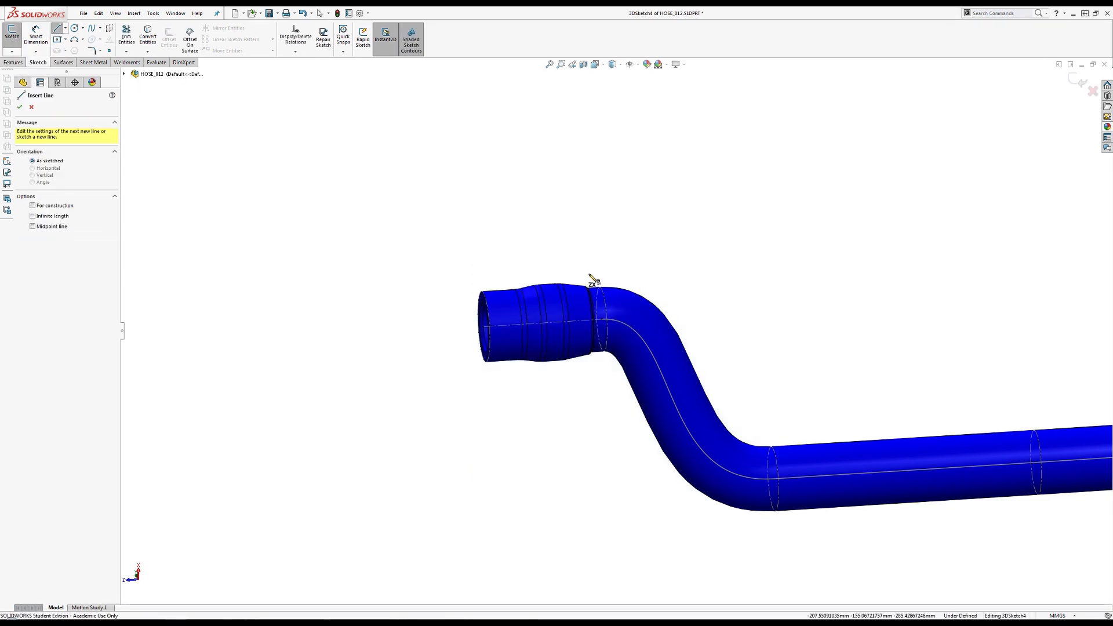
click(603, 318)
click(887, 297)
key(Escape)
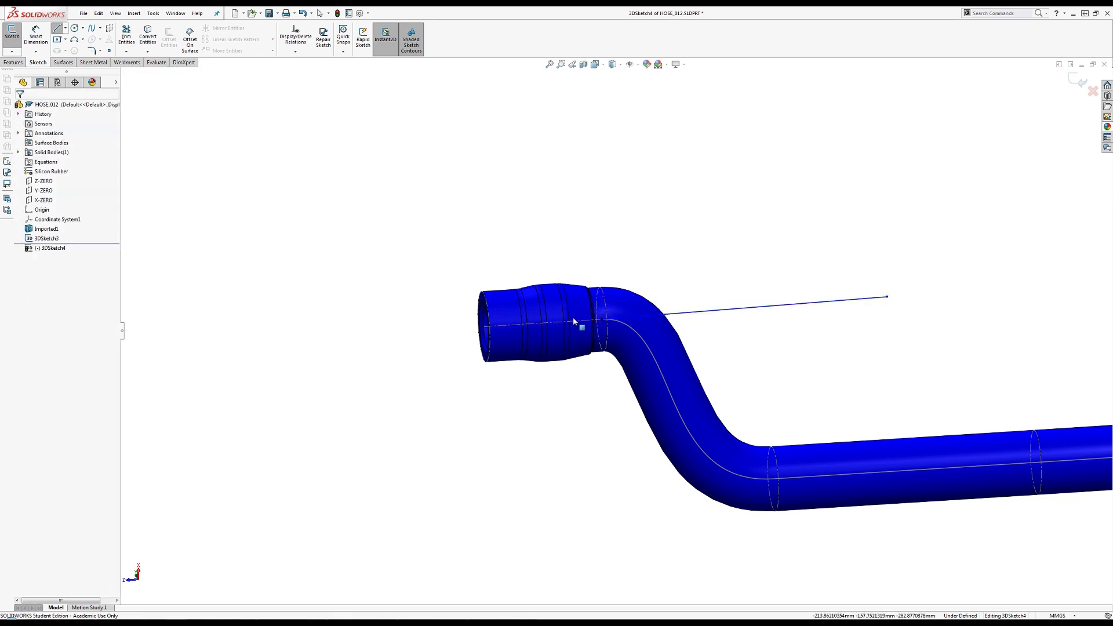
Make the new 3D sketch line collinear with the cuff centreline
click(576, 321)
ctrl+click(706, 311)
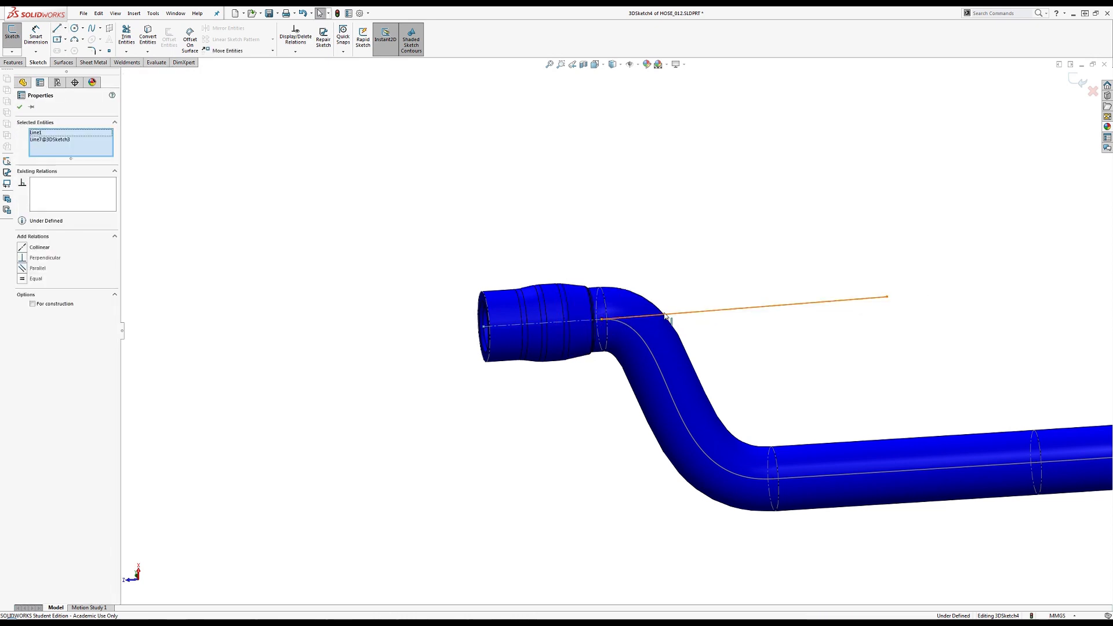
click(25, 248)
click(407, 375)
click(632, 326)
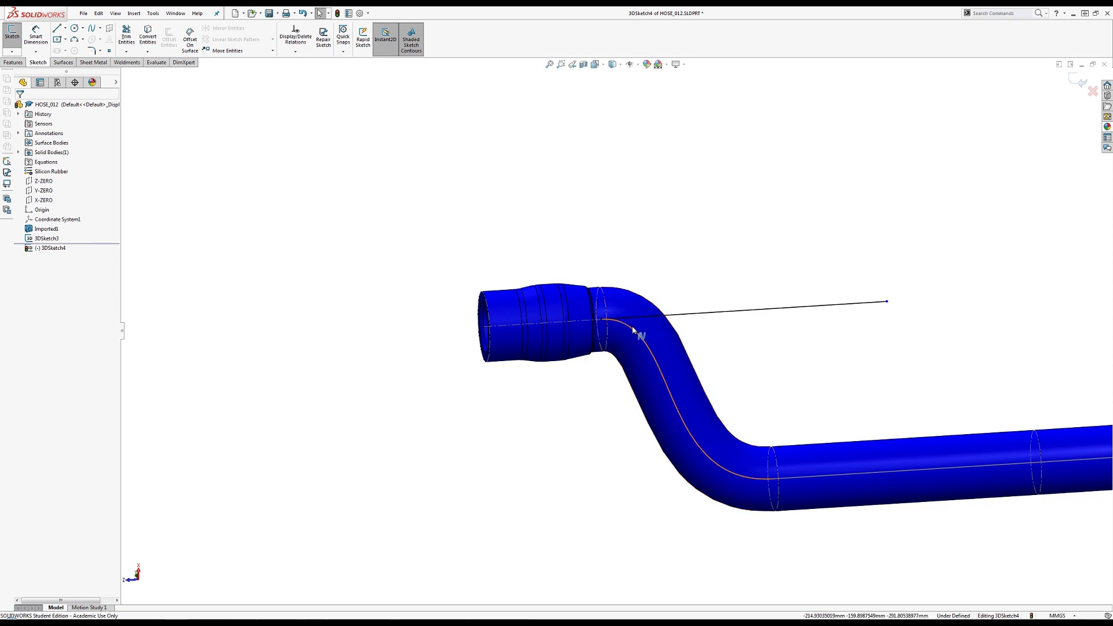
ctrl+click(633, 319)
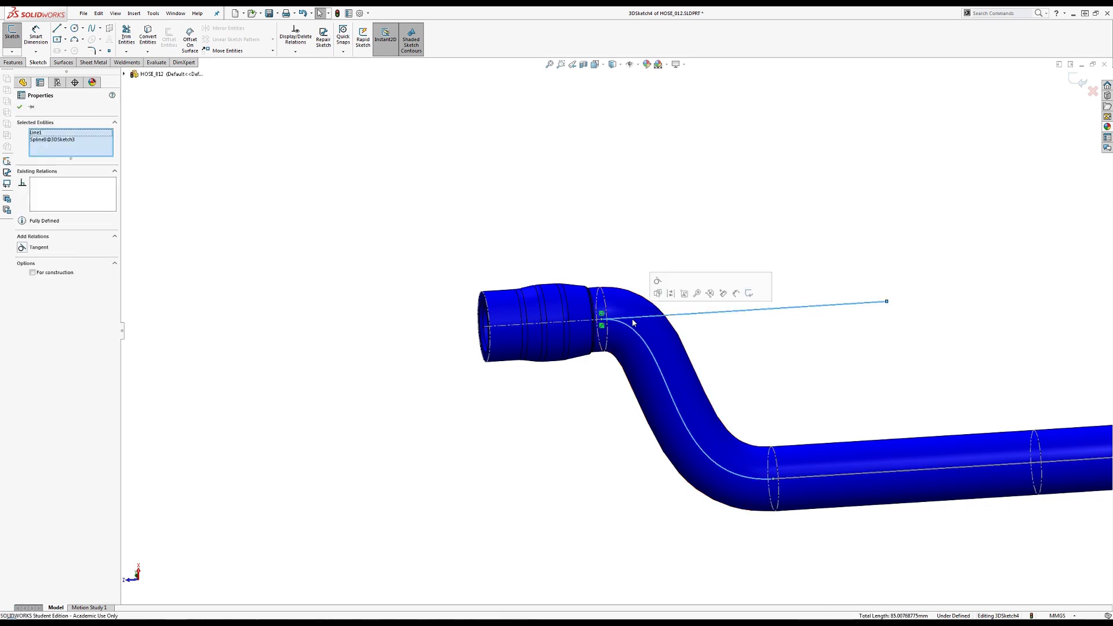
click(295, 283)
Convert the S-bend spline into the current 3D sketch and apply an Equal Curve Length relation between it and the straight line
click(652, 353)
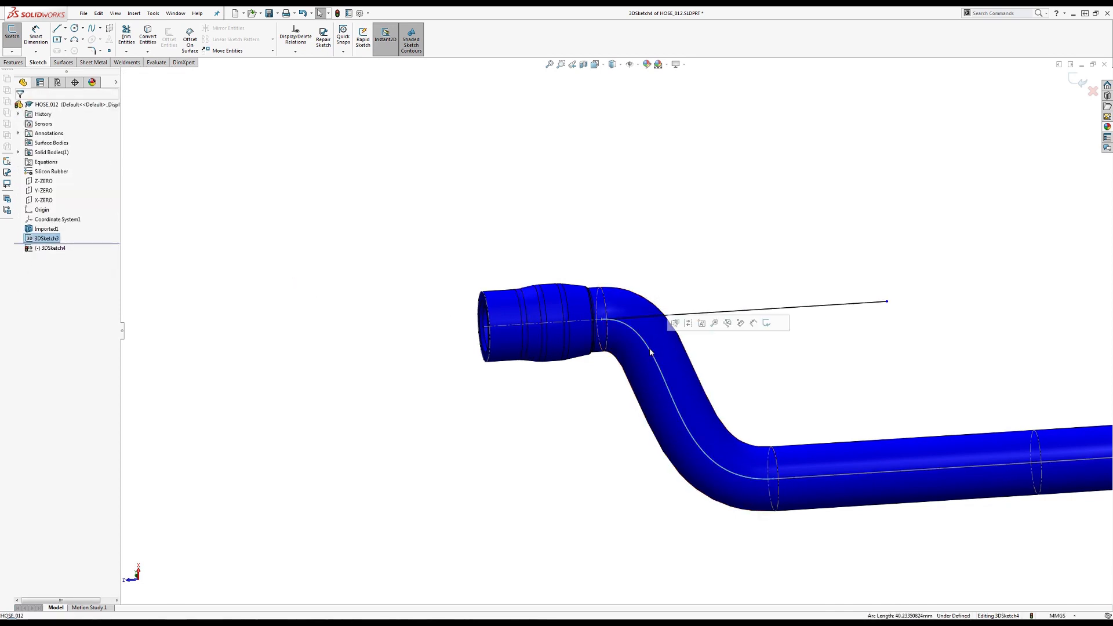
click(505, 201)
click(642, 351)
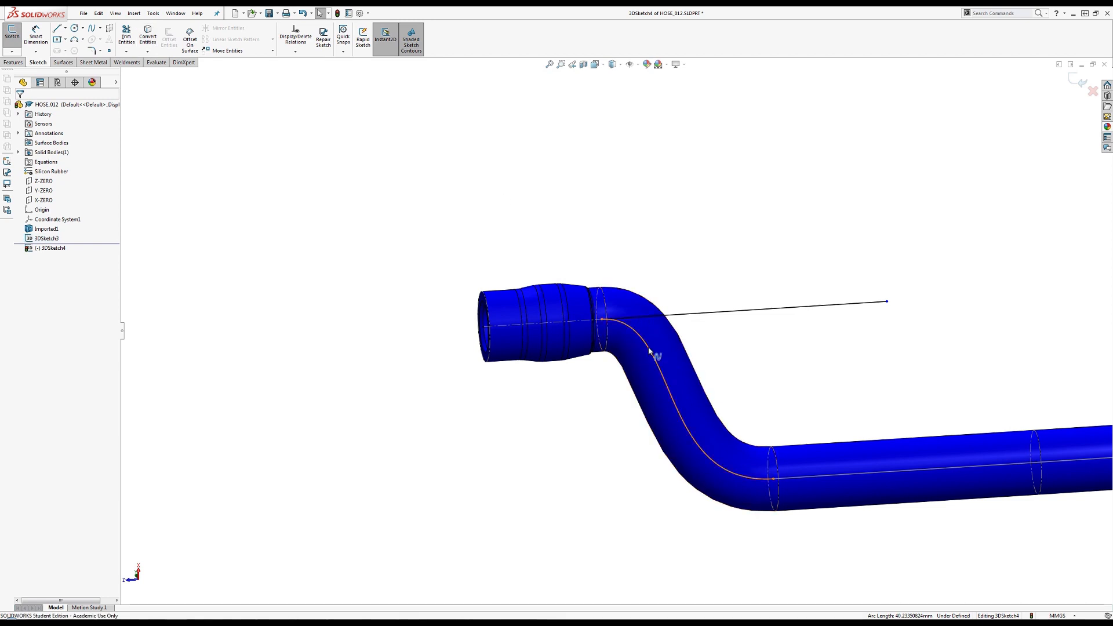
ctrl+click(641, 318)
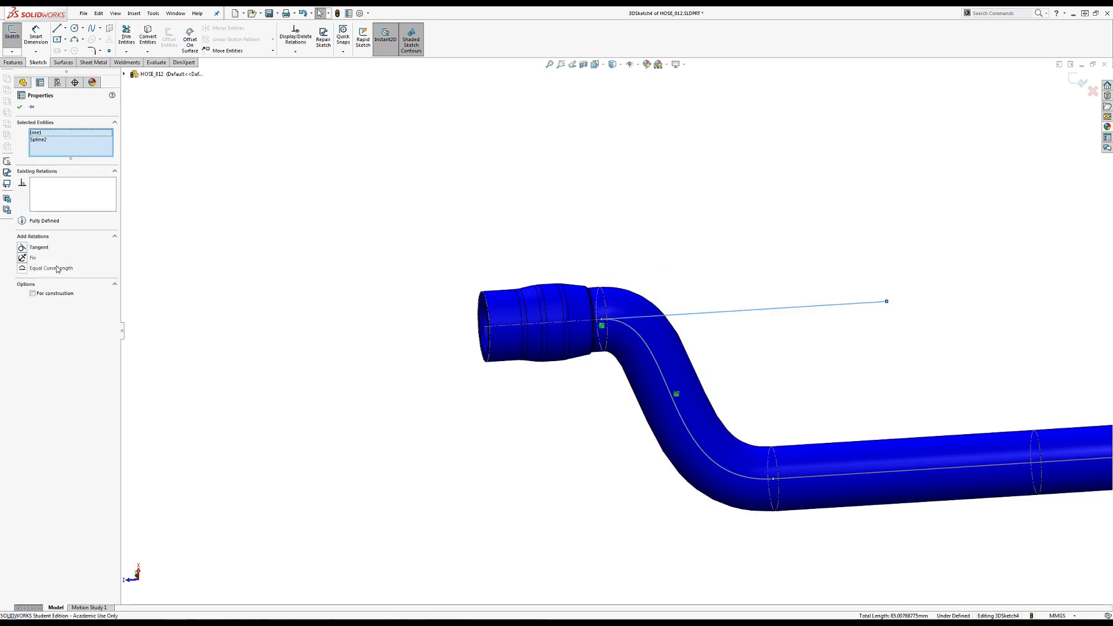
click(785, 415)
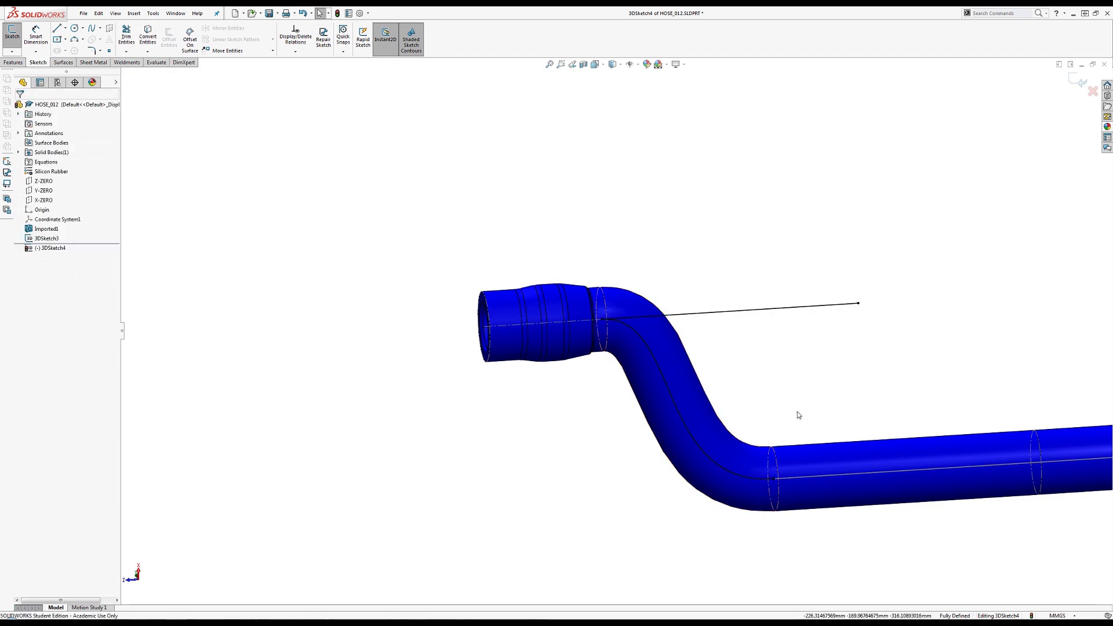
Draw a second line about 31.8 mm long from the free end of the first line, continuing in roughly the same direction
scroll(812, 406, up, 3)
scroll(805, 340, down, 4)
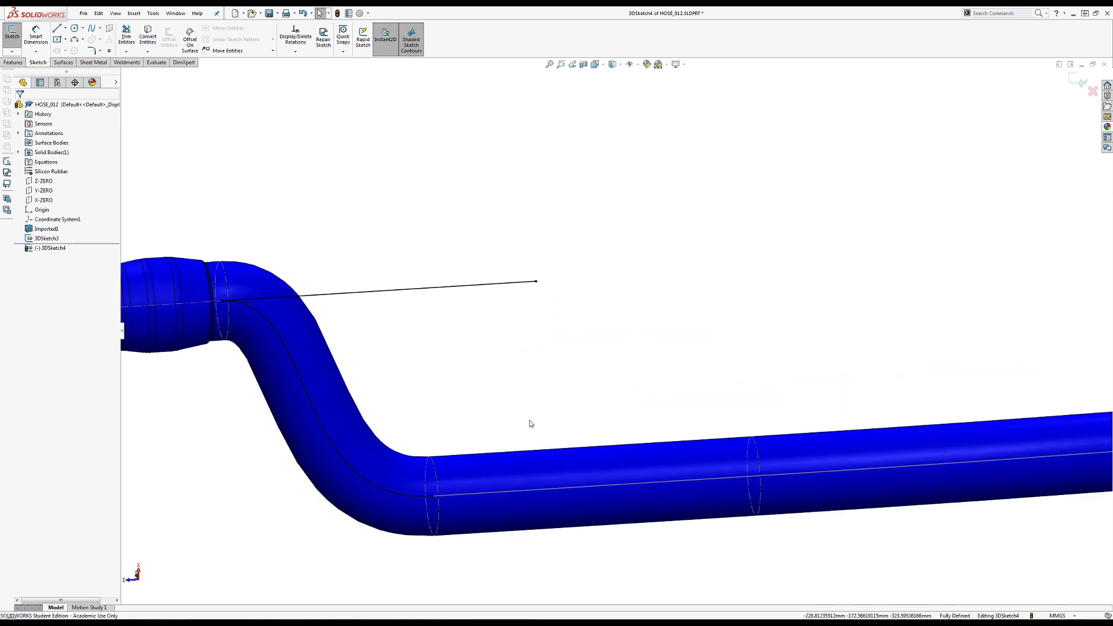
click(474, 496)
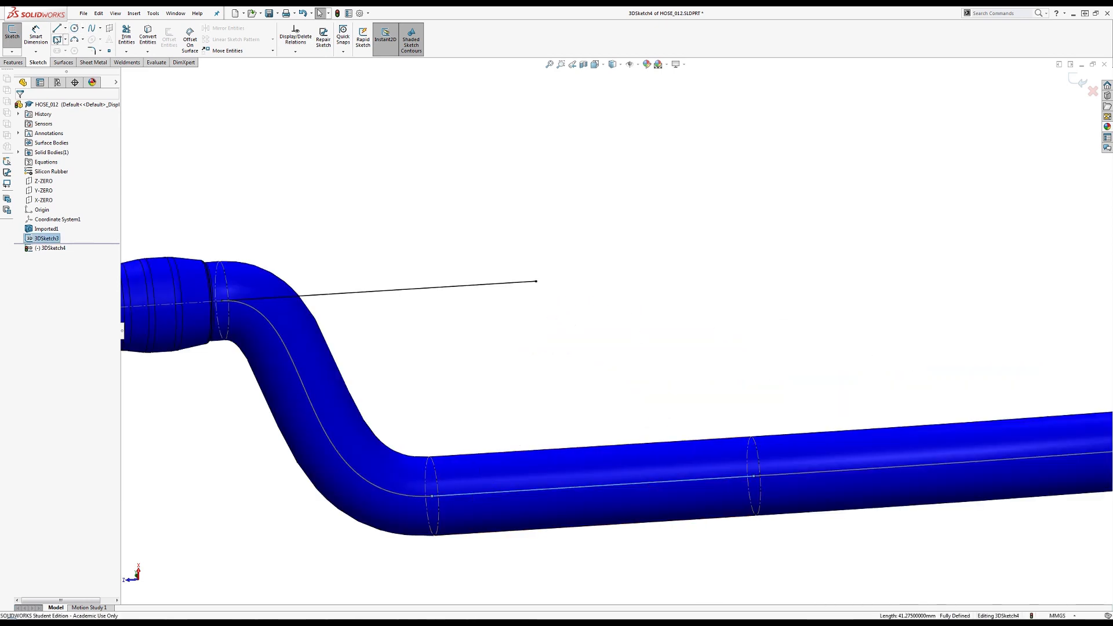
click(56, 28)
click(537, 282)
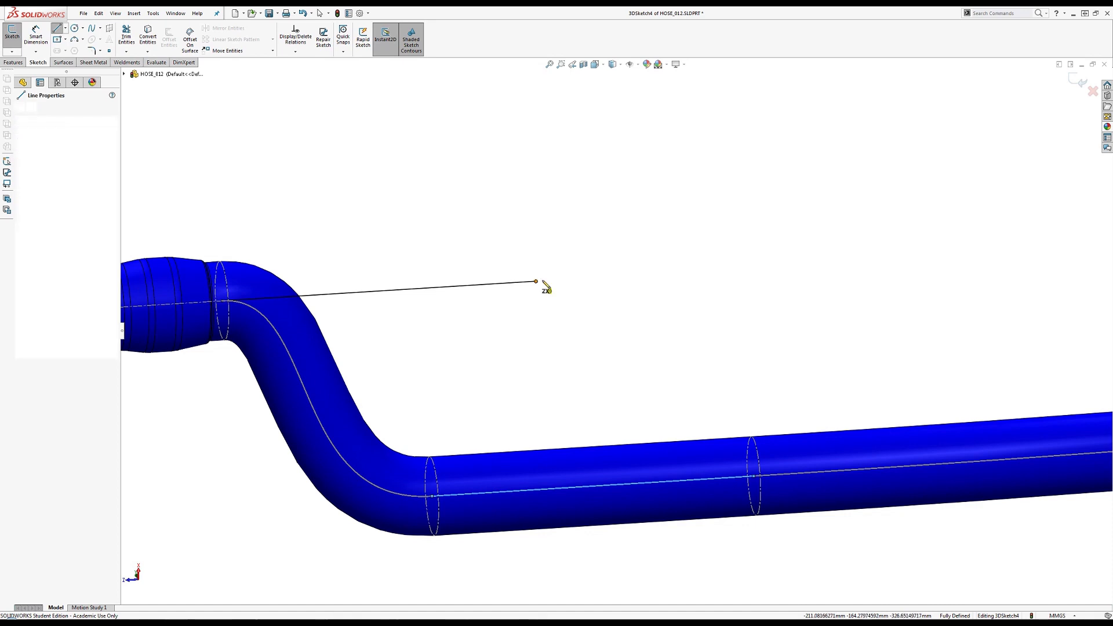
click(784, 267)
key(Escape)
Make the second line equal to the hose's straight segment after the S-bend and collinear with the first line
click(574, 283)
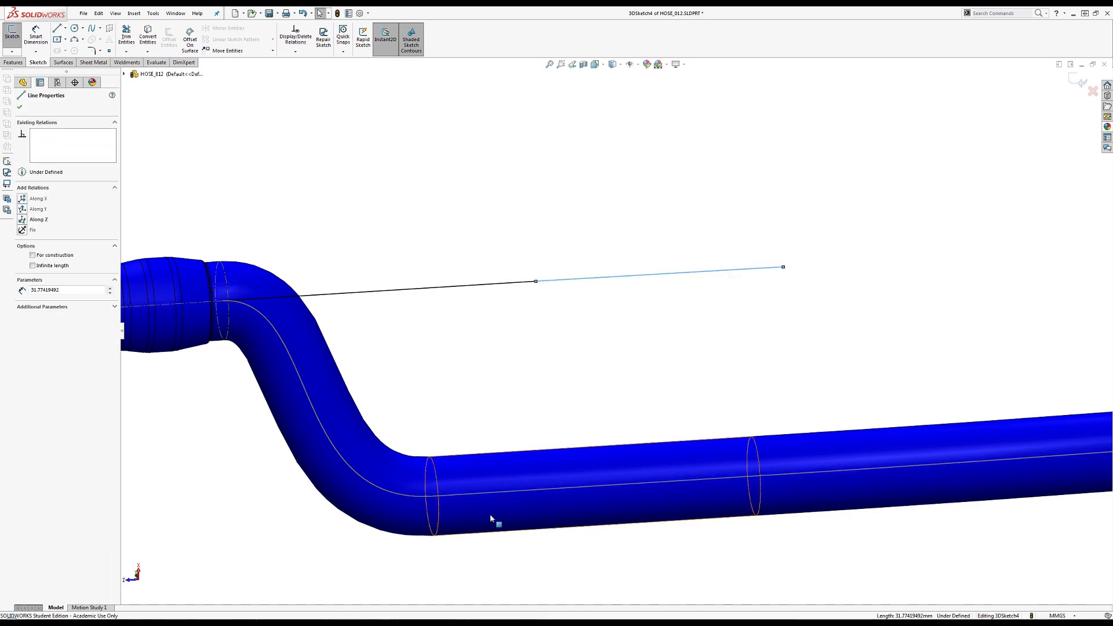
ctrl+click(490, 495)
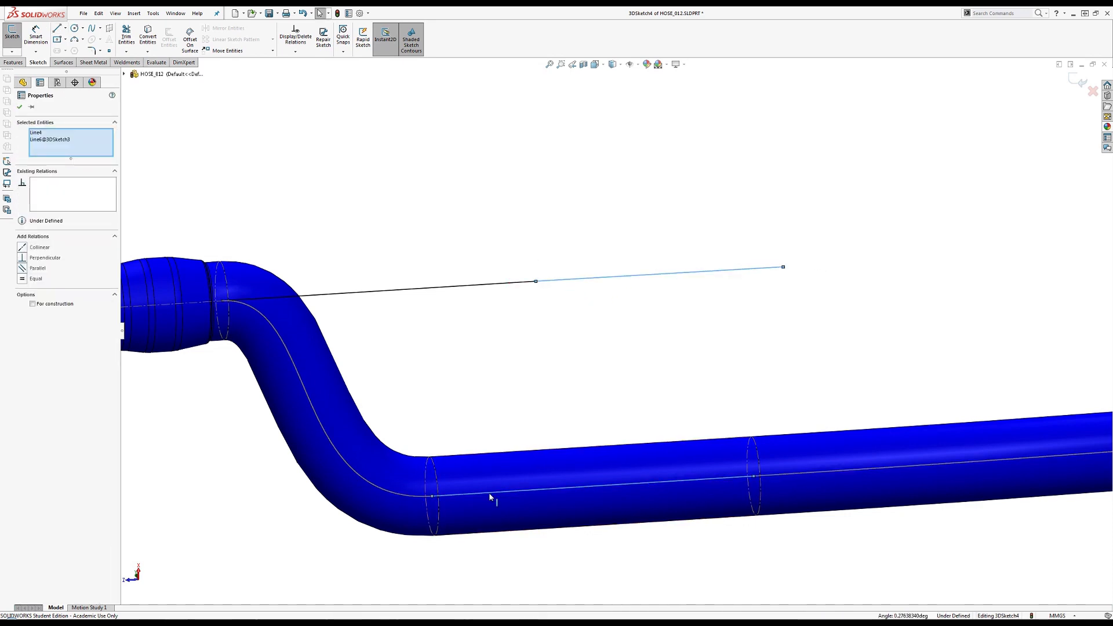
click(27, 275)
click(493, 286)
ctrl+click(550, 282)
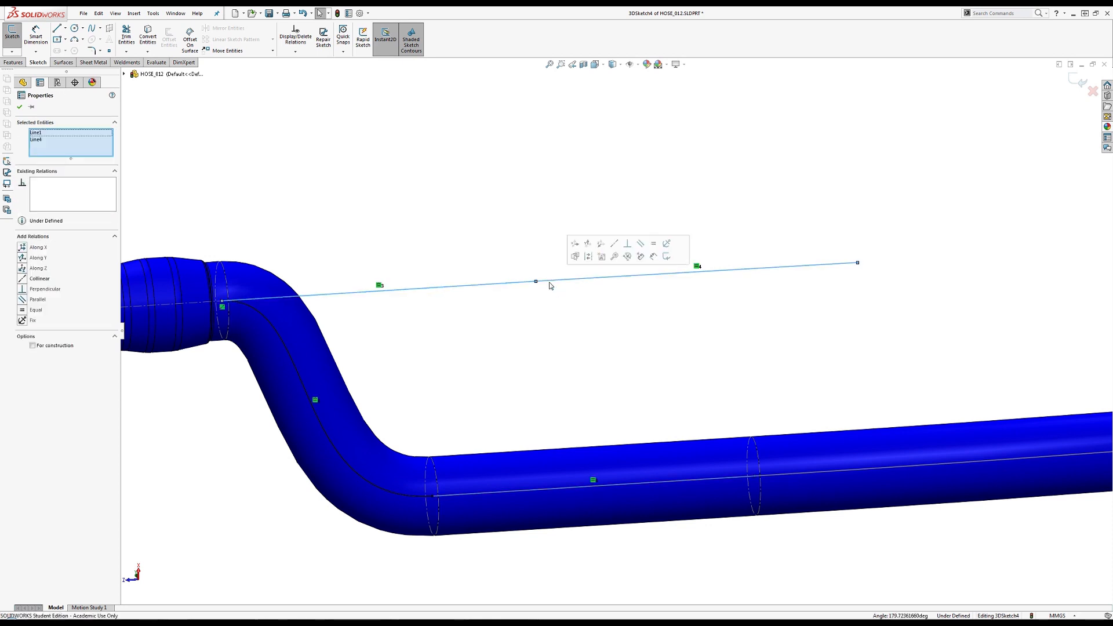
click(621, 248)
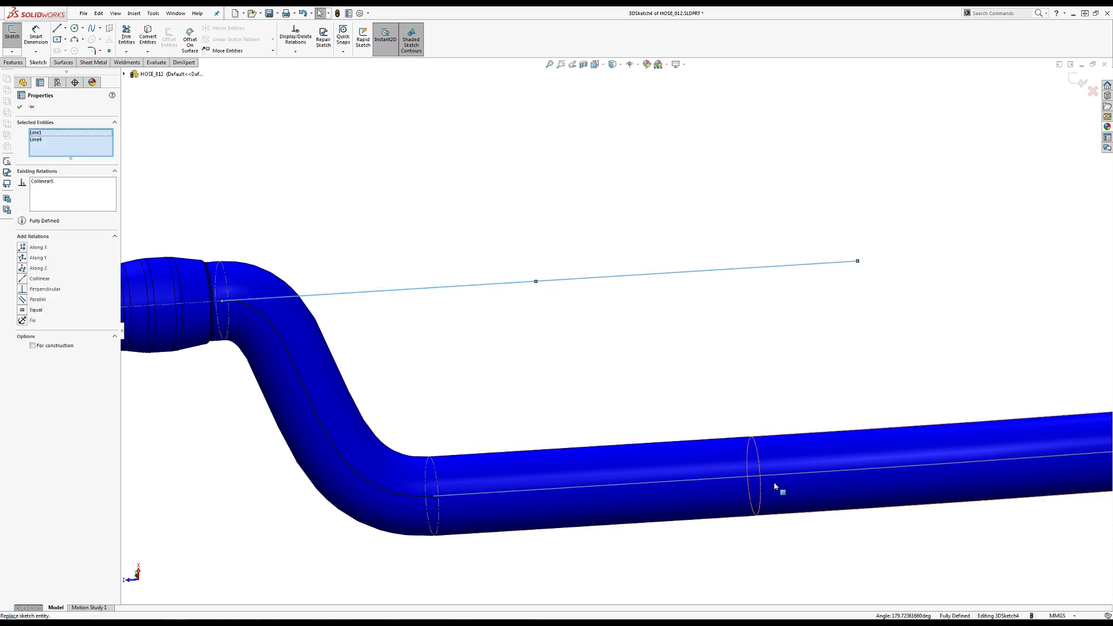
Convert the long centreline spline beyond the straight segment into the current 3D sketch
scroll(810, 430, up, 3)
scroll(817, 379, down, 5)
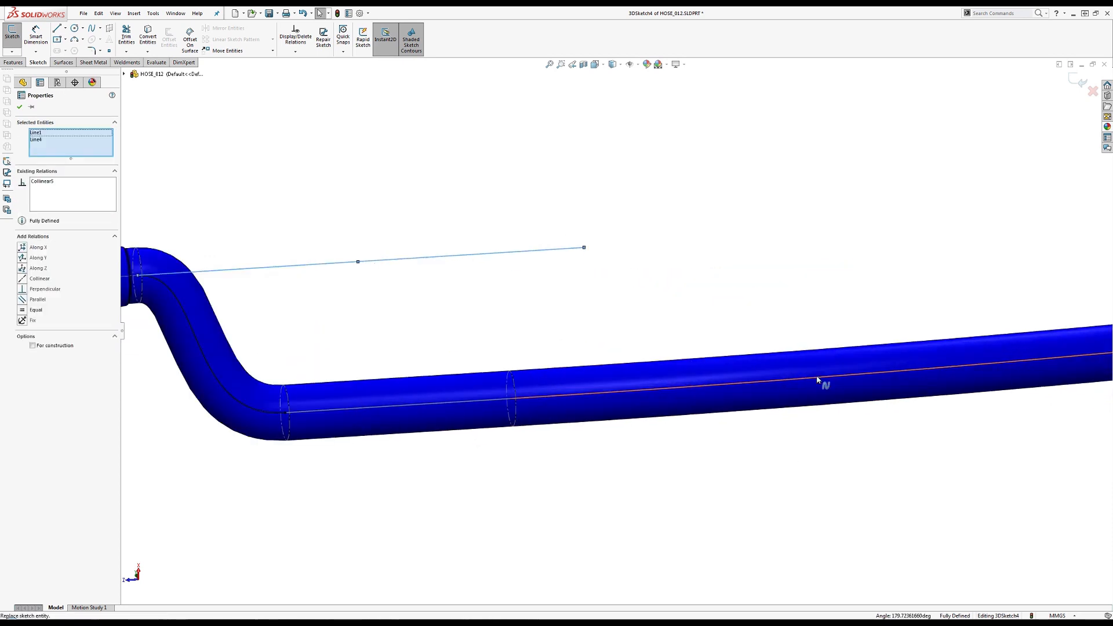
click(608, 398)
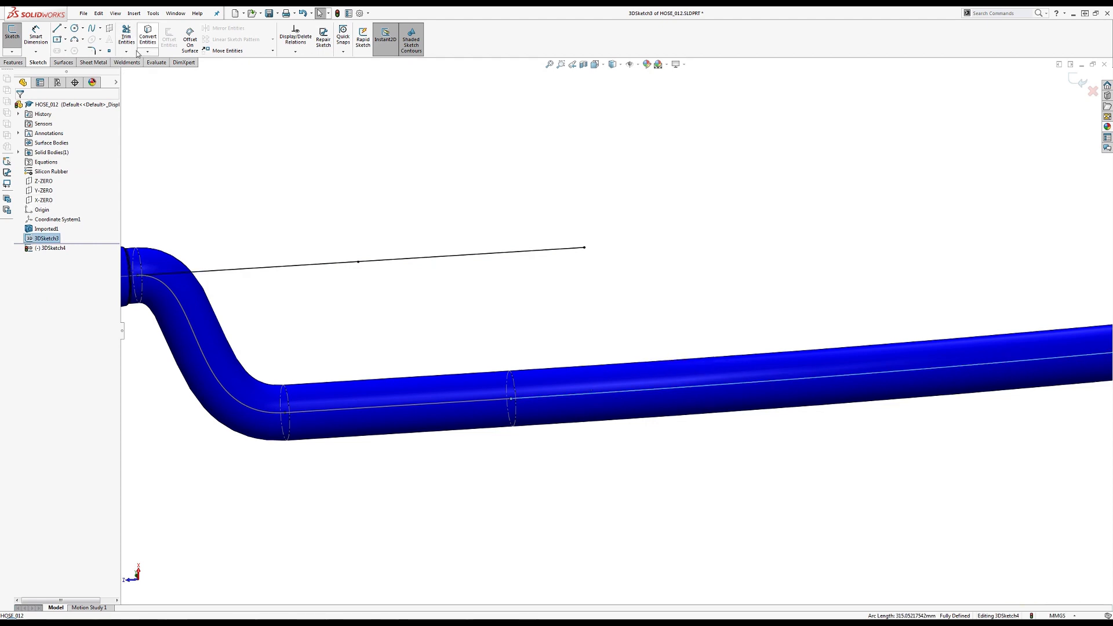
click(150, 36)
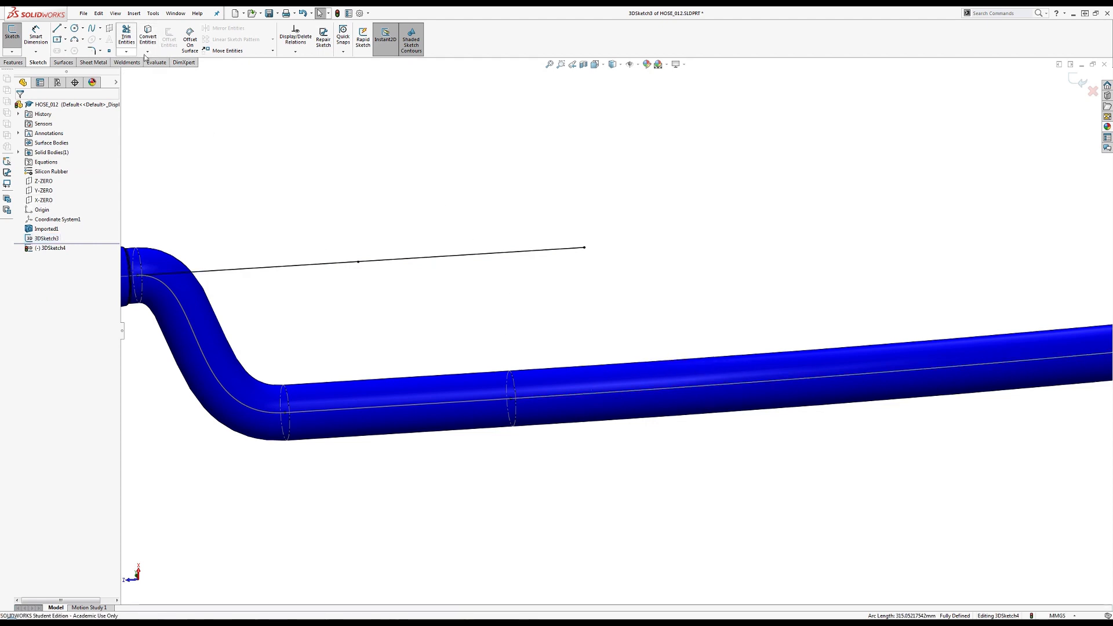
Draw a third line from the free end of the second line and make it collinear with the second line
click(59, 33)
click(583, 247)
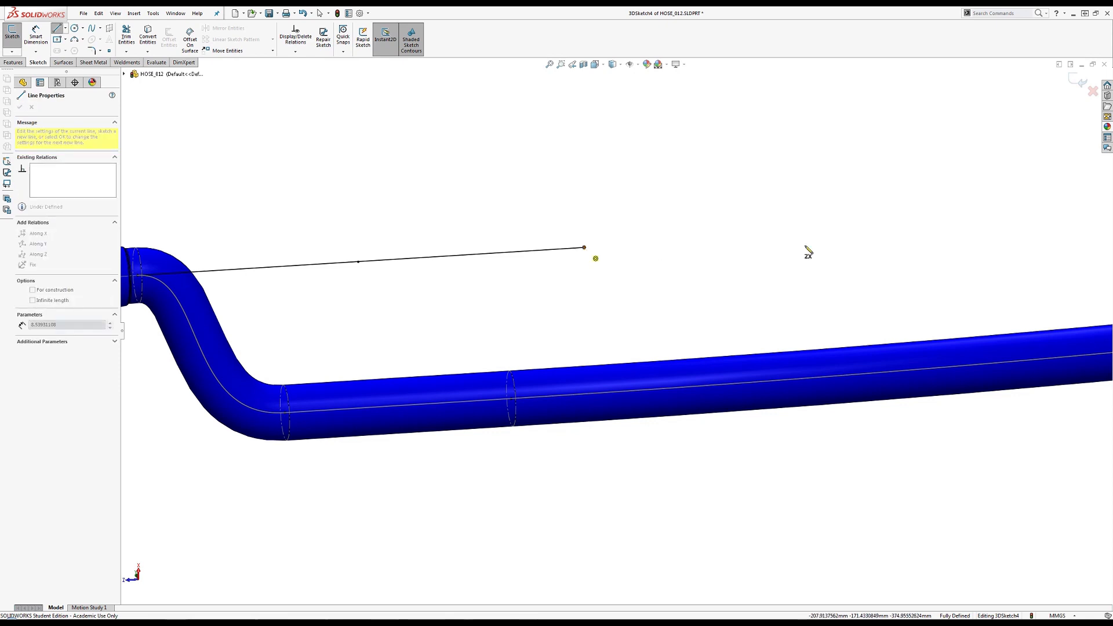
click(814, 244)
key(Escape)
click(606, 247)
ctrl+click(559, 250)
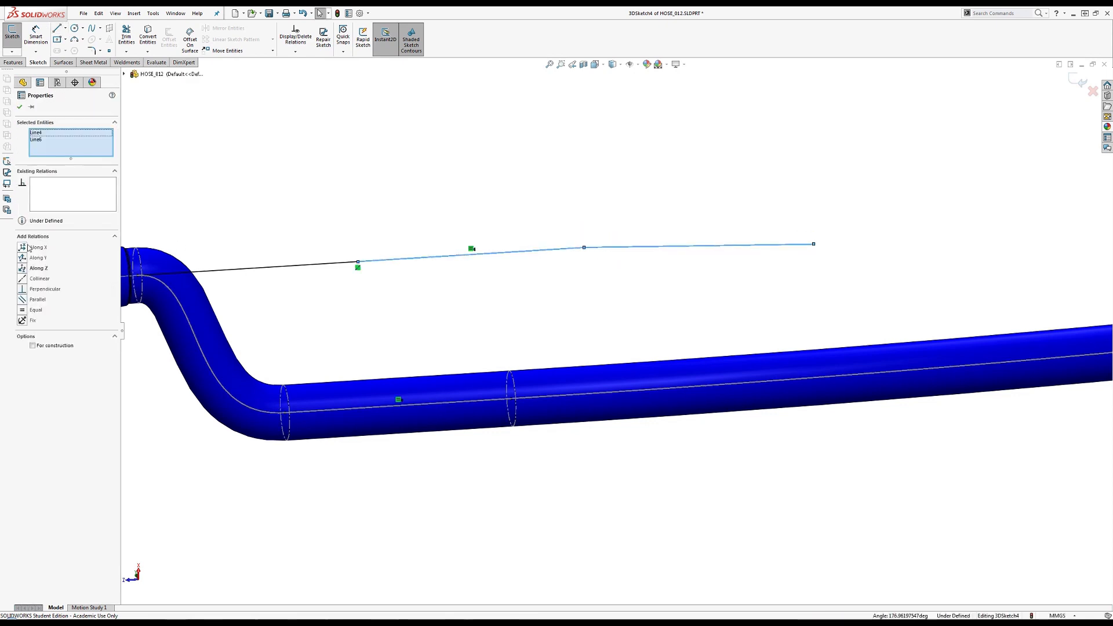
click(36, 278)
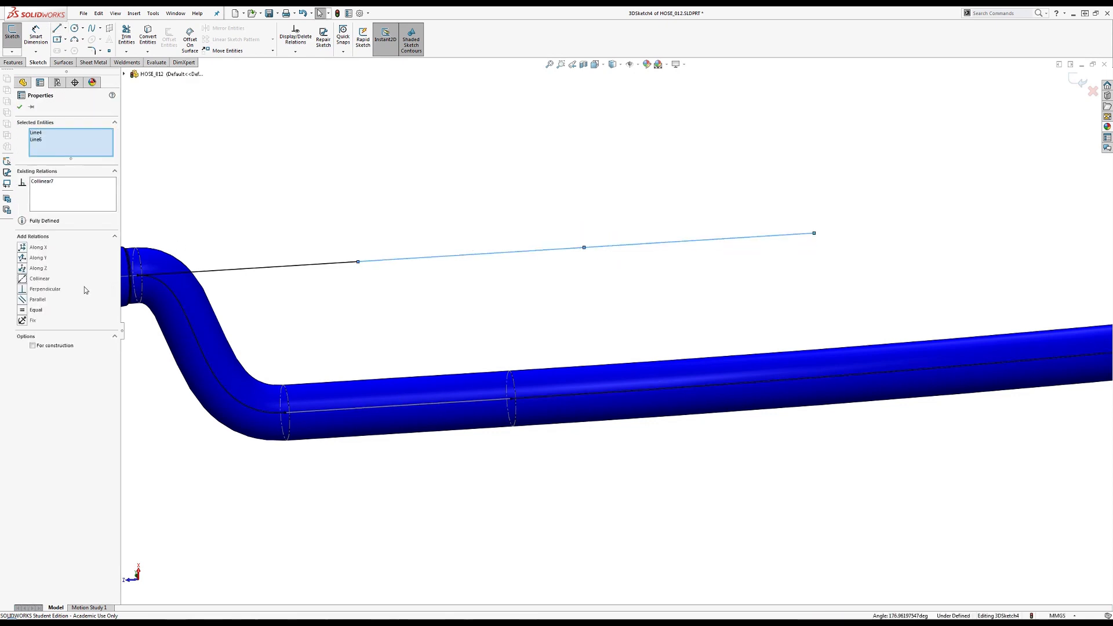
Apply an Equal Curve Length relation between the third line and the converted long centreline spline
click(531, 400)
ctrl+click(609, 245)
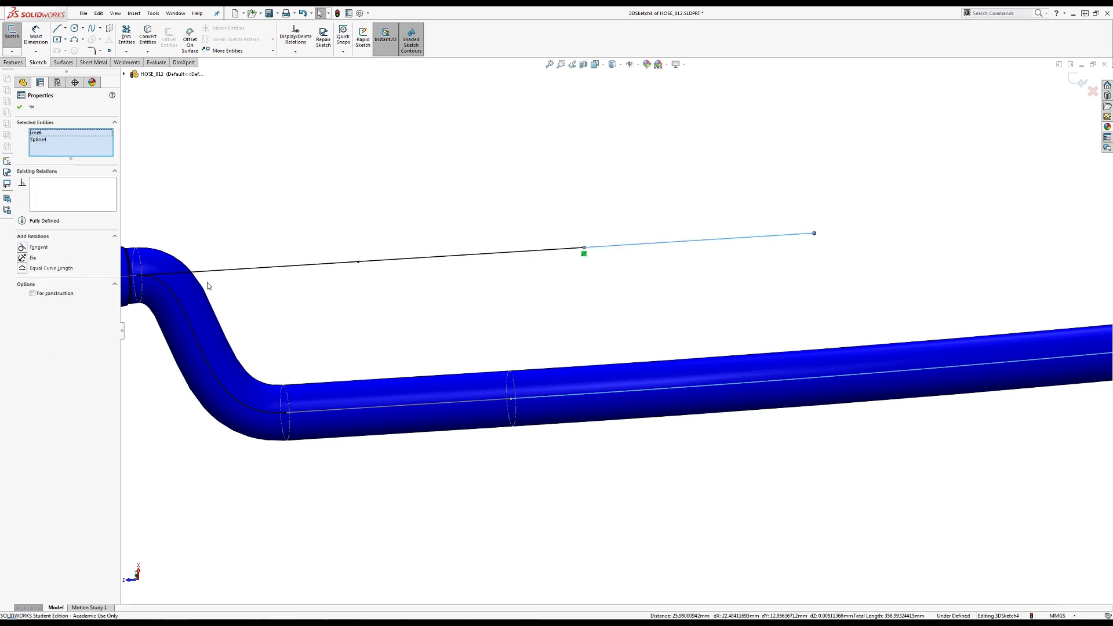
click(48, 268)
Draw two connected lines onward from the third line's free end, the second about 40.4 mm long
scroll(819, 308, up, 5)
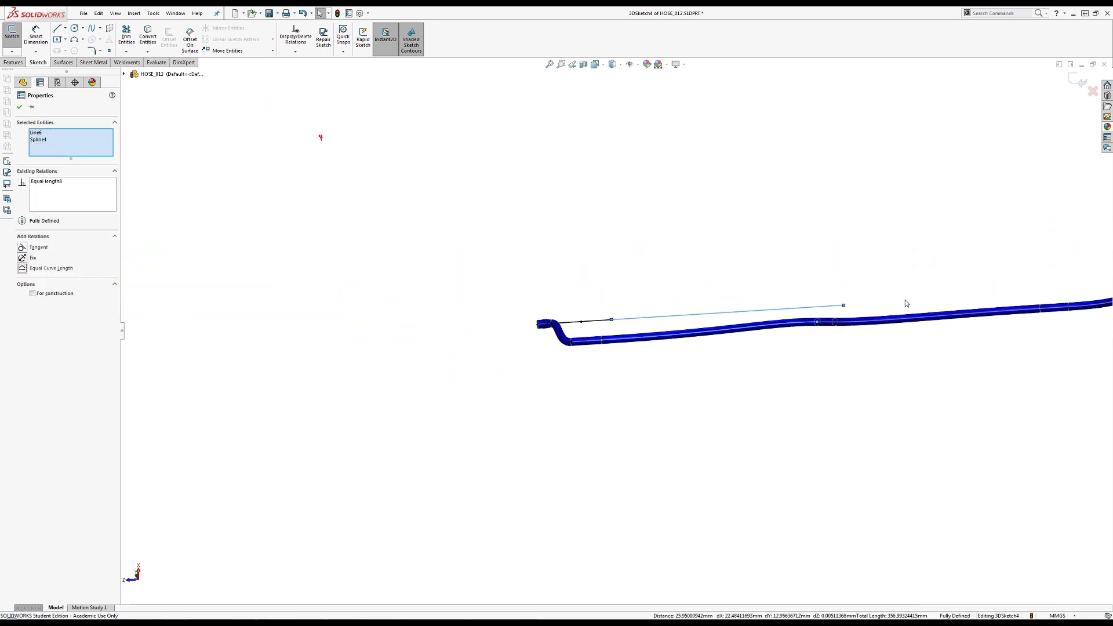
scroll(906, 303, down, 6)
click(56, 27)
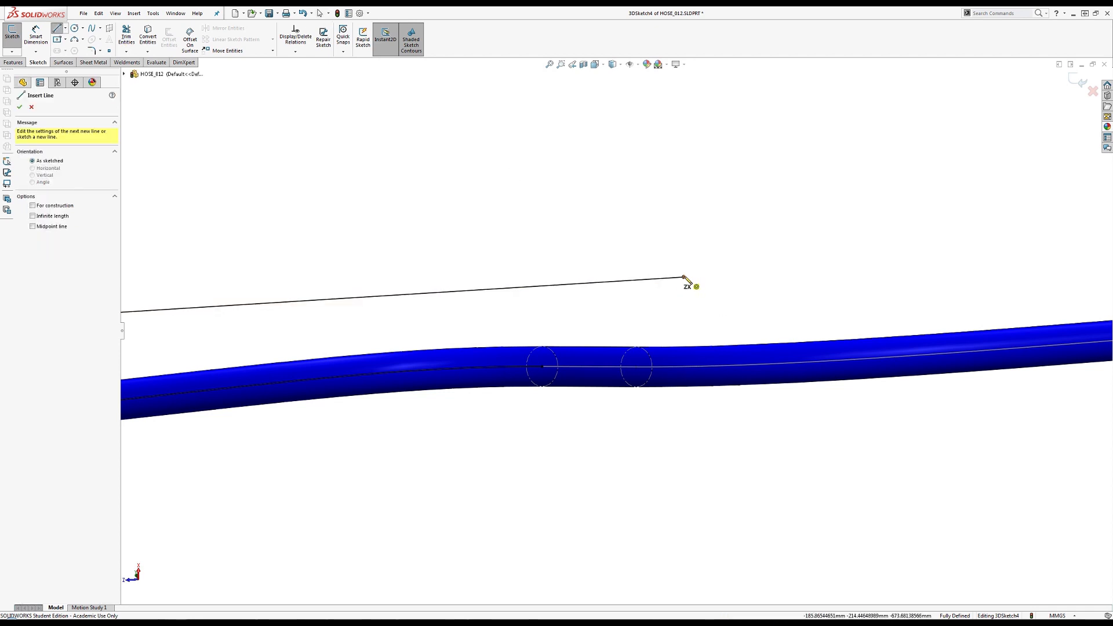
click(684, 278)
click(916, 265)
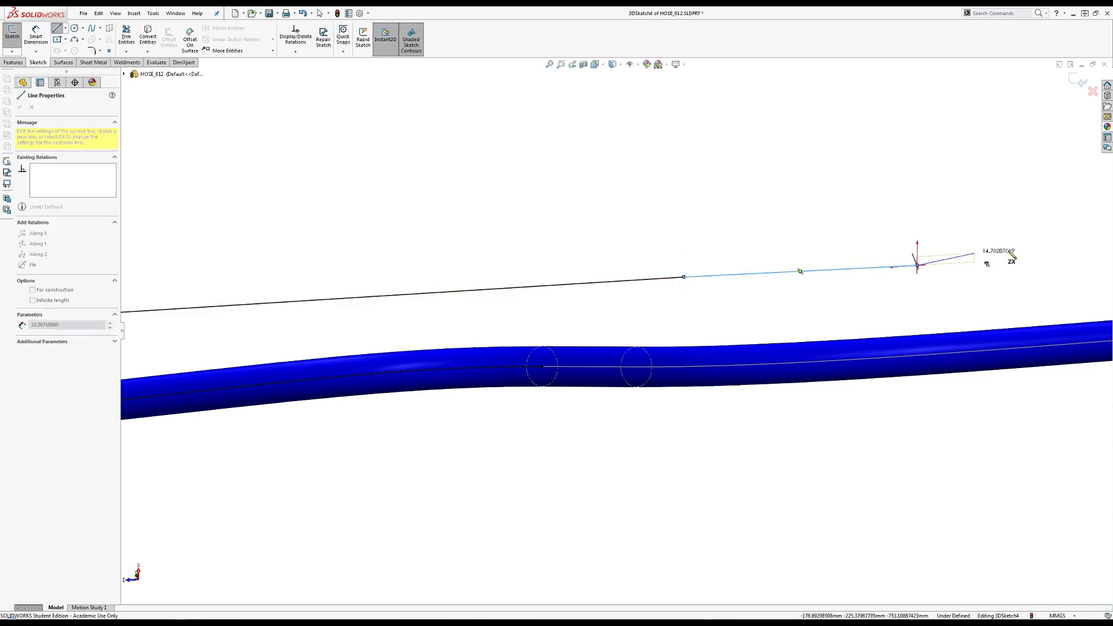
click(1076, 240)
key(Escape)
Make both new lines collinear with the third line and the first of them equal to the hose's next short straight segment
click(947, 260)
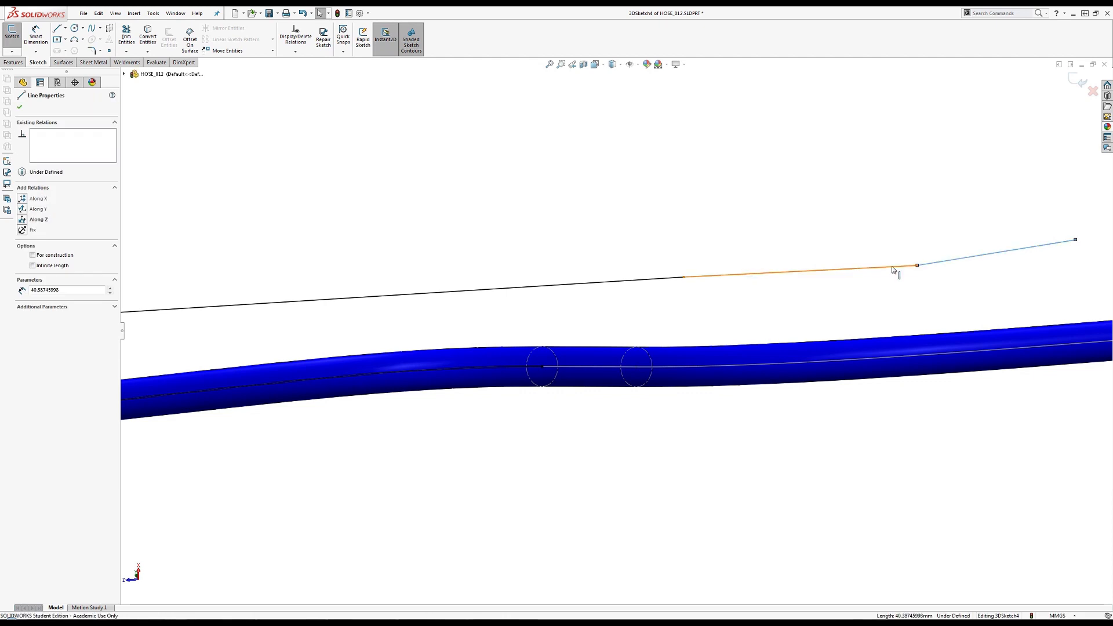
ctrl+click(893, 270)
ctrl+click(654, 279)
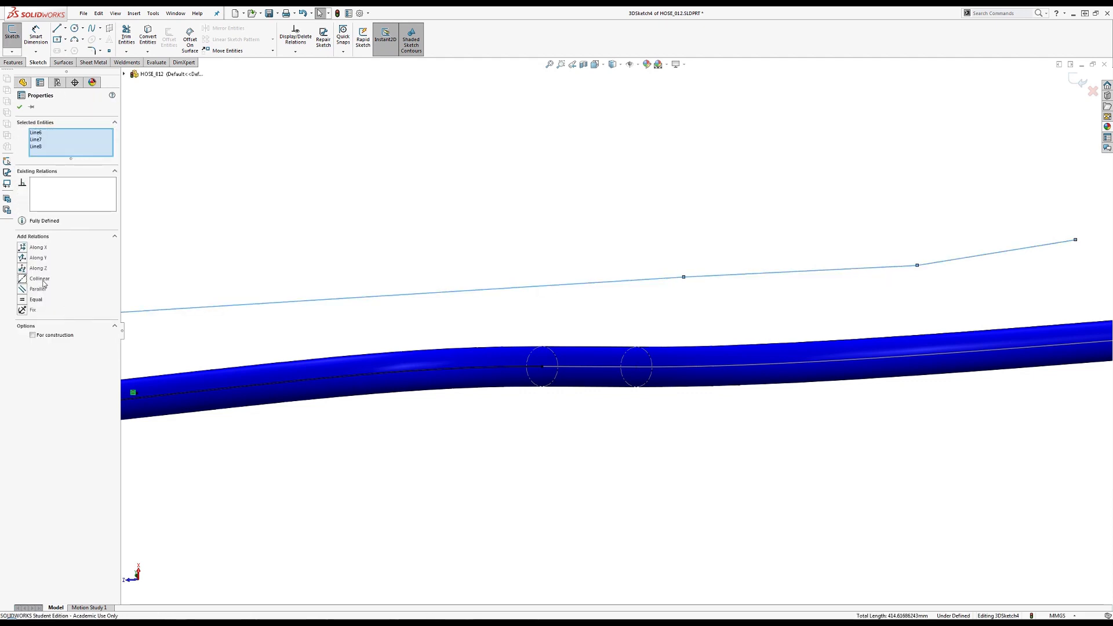
click(581, 367)
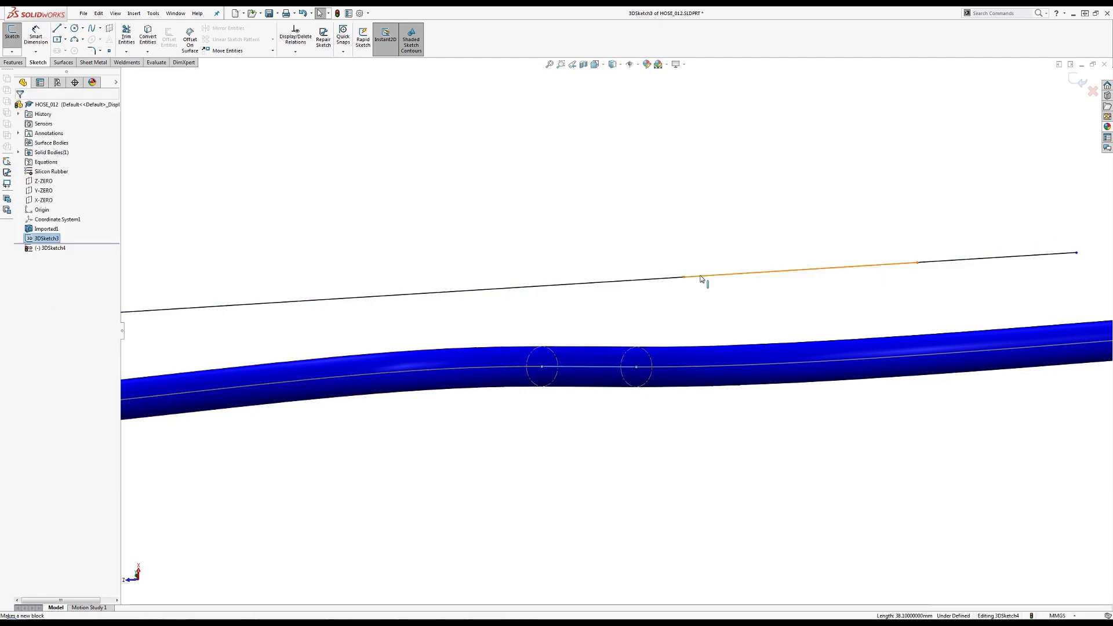
ctrl+click(701, 279)
click(32, 279)
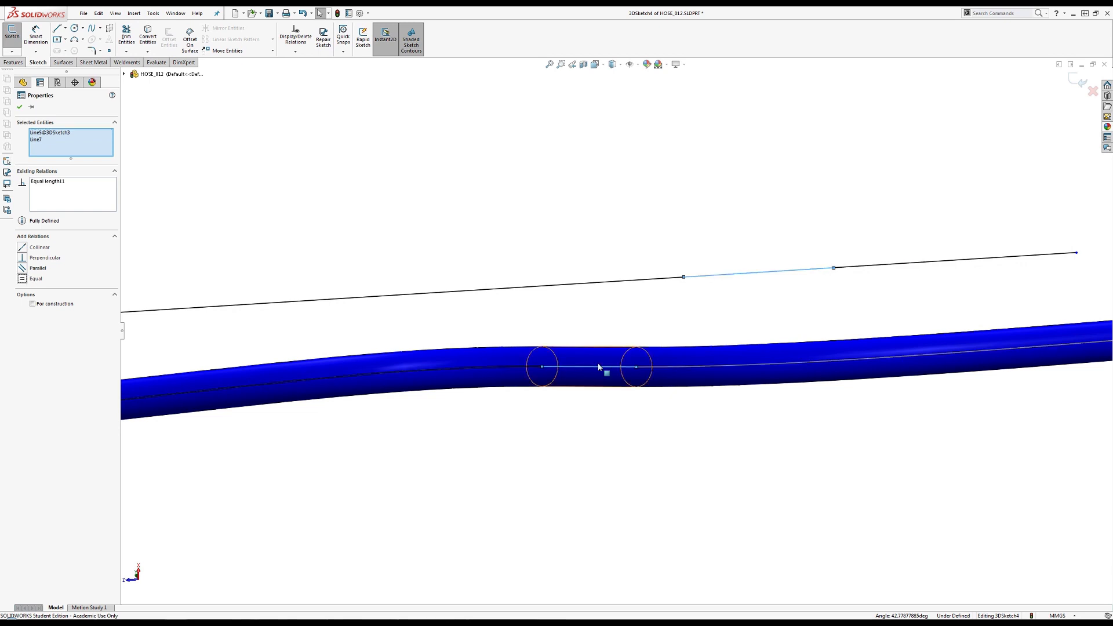
Convert the centreline spline after that straight segment into the sketch and give it and the chain's last line an Equal Curve Length relation
click(682, 369)
ctrl+click(849, 267)
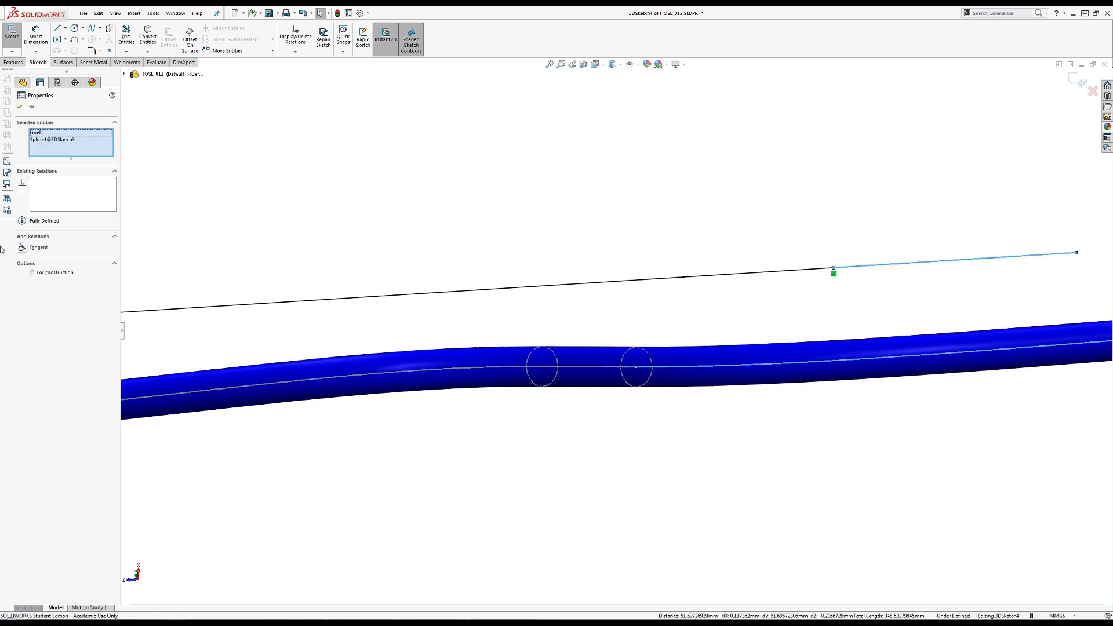
click(786, 365)
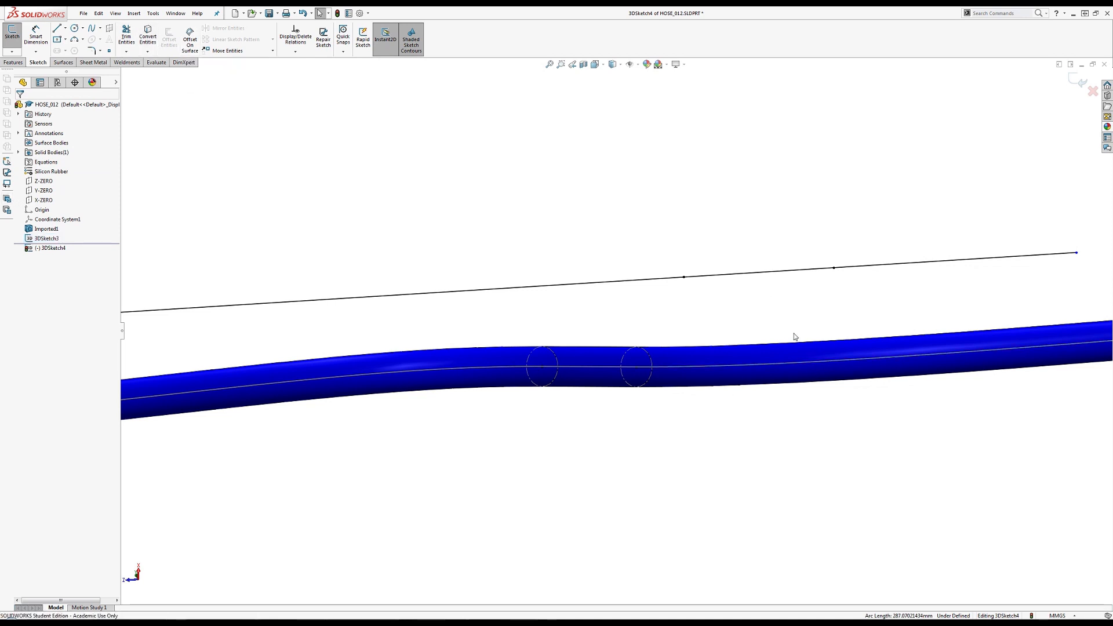
click(847, 268)
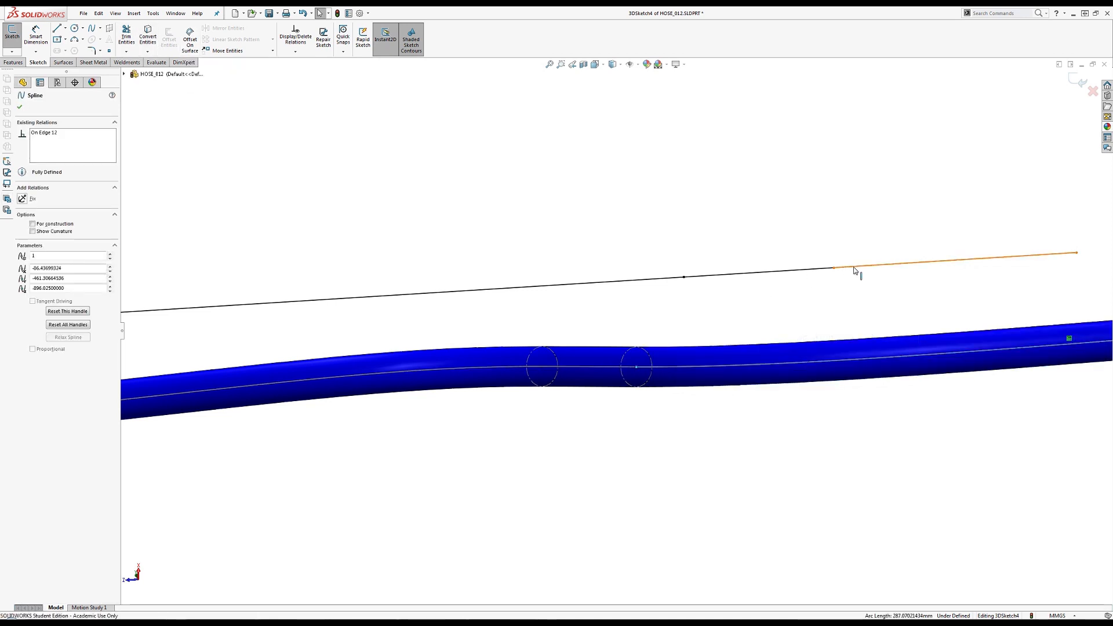
ctrl+click(855, 271)
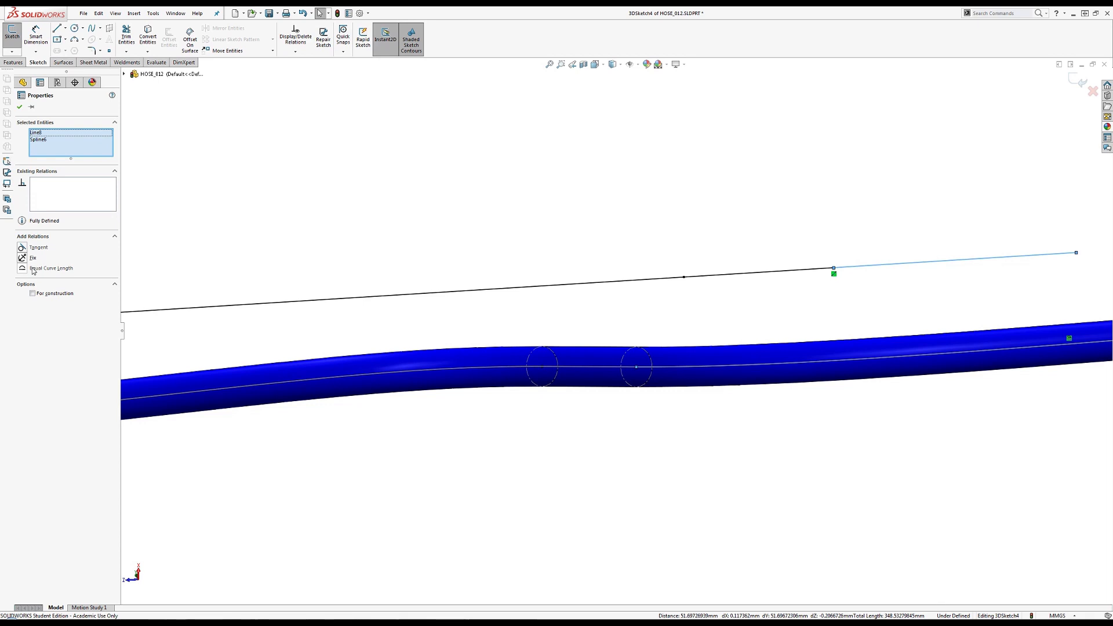
click(33, 270)
Draw two more connected lines from the chain's free end, about 56.3 mm and 58.5 mm long
scroll(923, 359, up, 5)
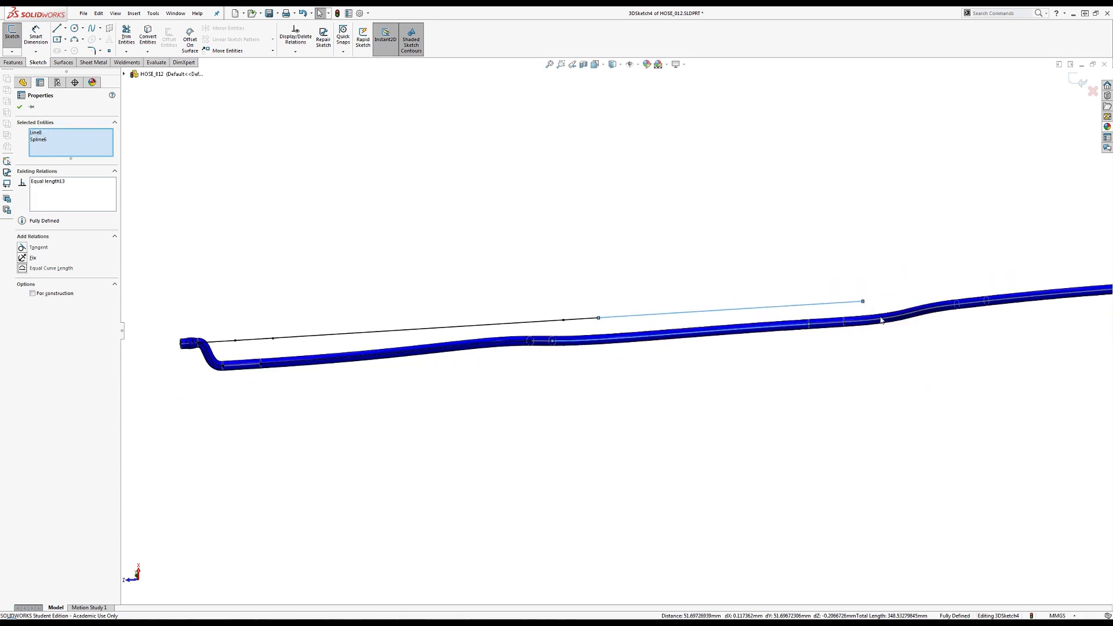
scroll(845, 293, down, 3)
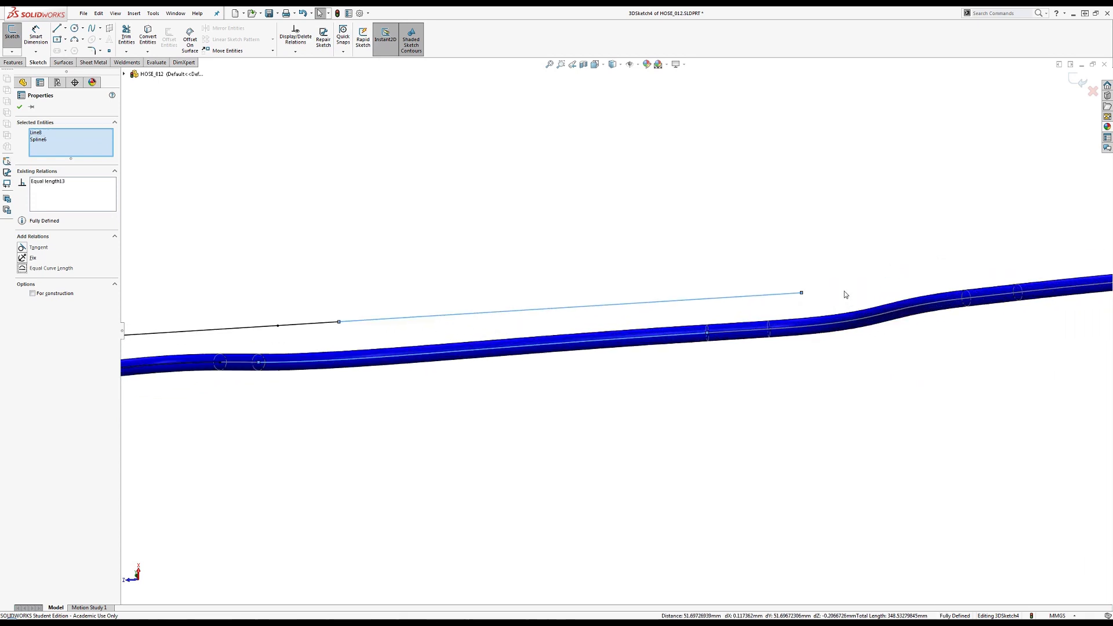
click(56, 27)
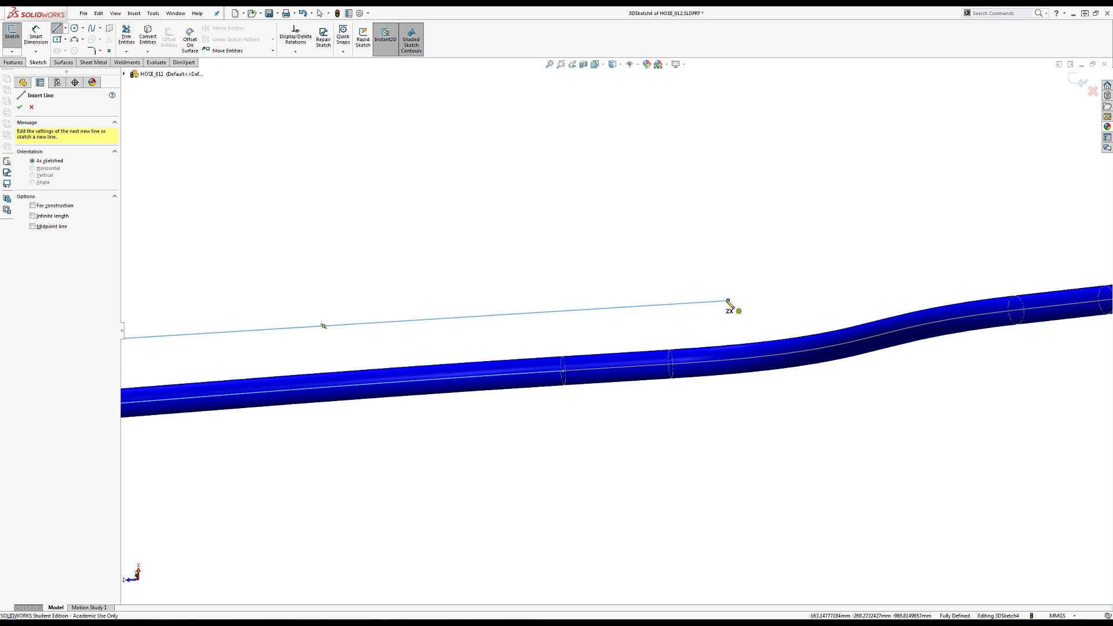
click(729, 301)
click(887, 289)
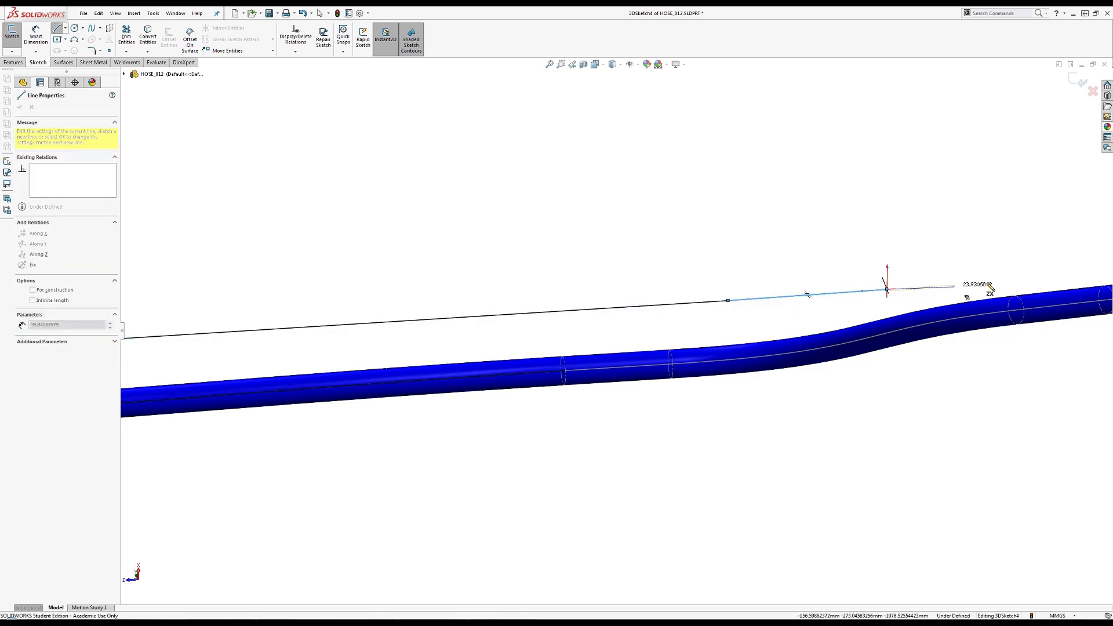
click(1052, 275)
key(Escape)
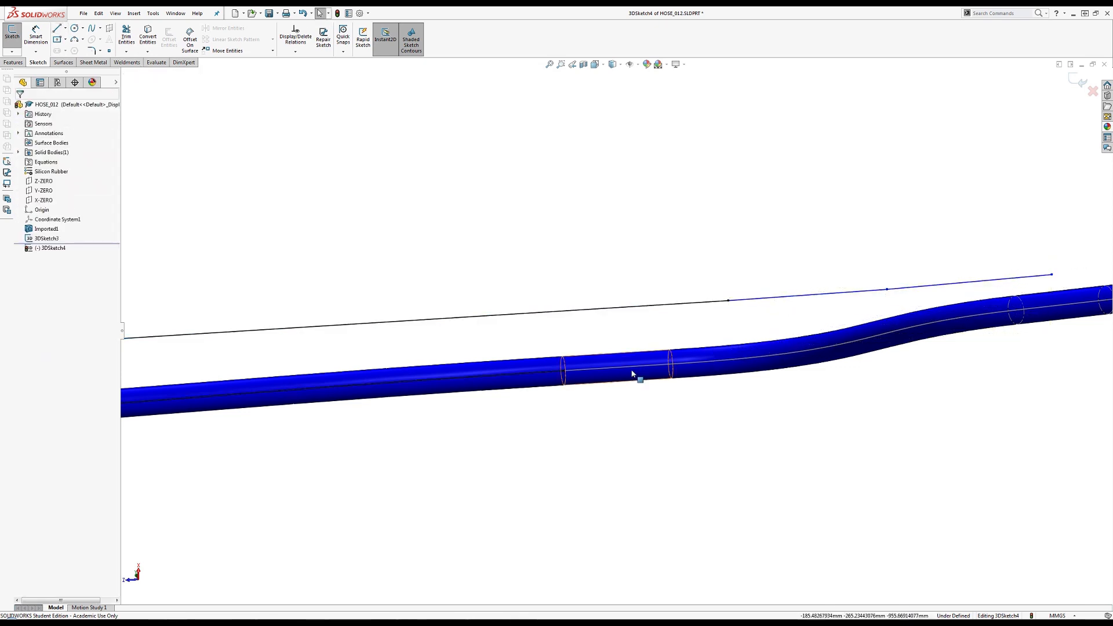
Try to make the outermost new line collinear with the long line two segments back
ctrl+click(747, 300)
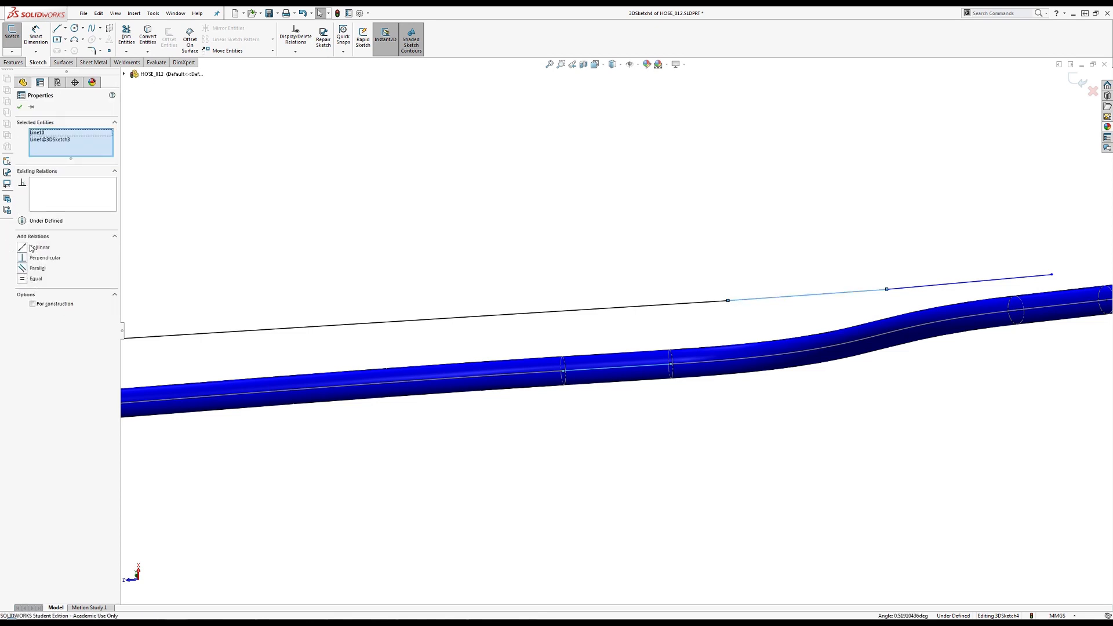
click(928, 294)
click(909, 287)
ctrl+click(659, 305)
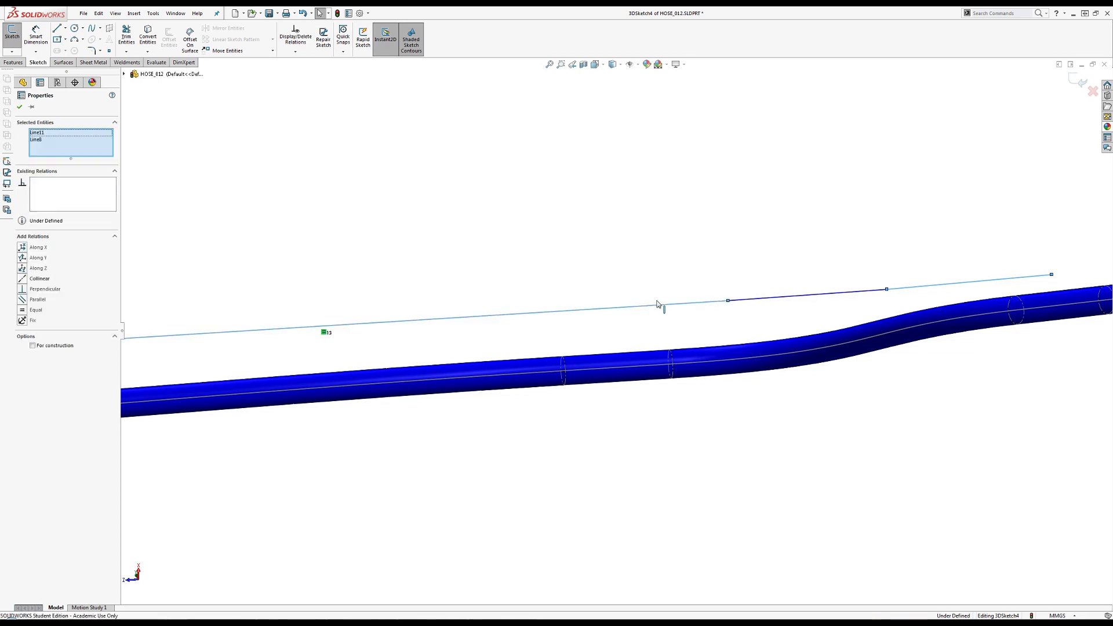
click(37, 279)
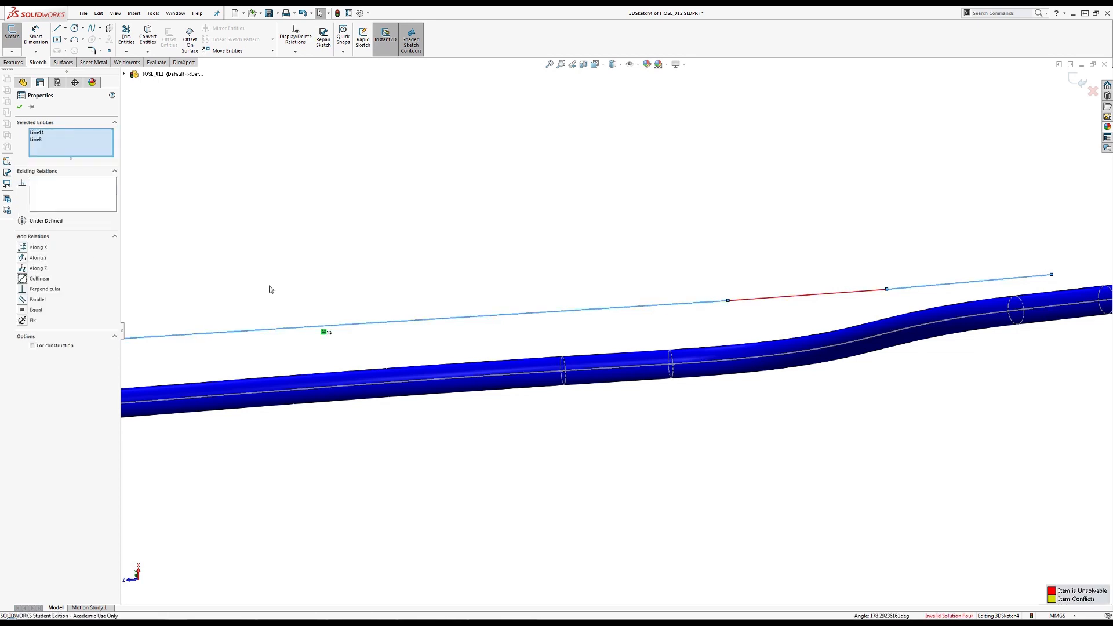
click(786, 313)
Make the first of the two new lines collinear with the preceding long line, and the outermost line collinear with the first
click(752, 299)
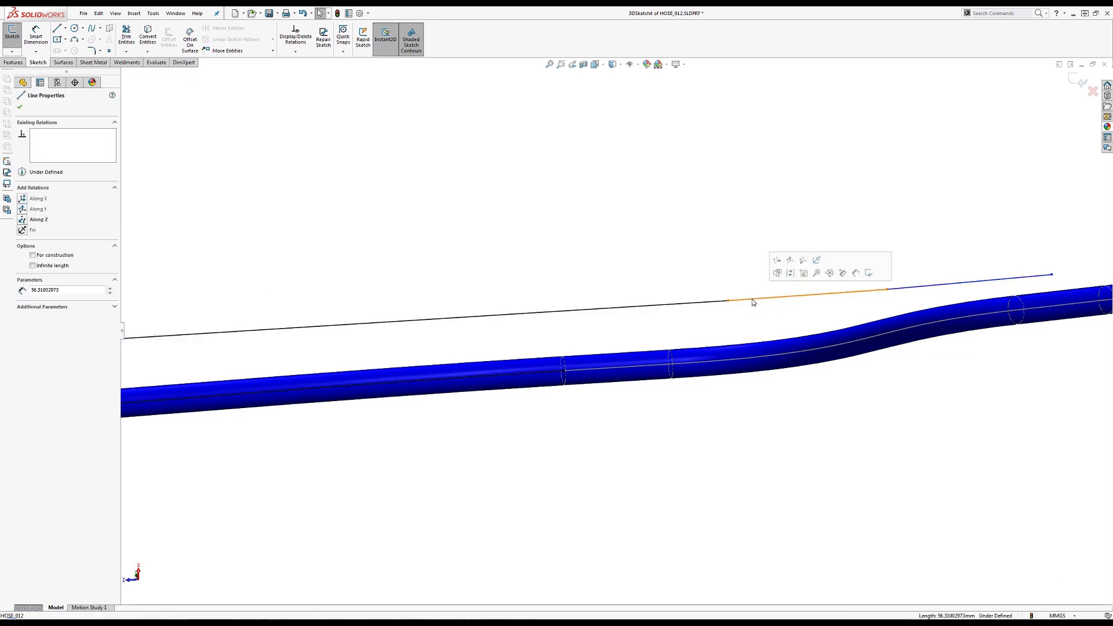
ctrl+click(681, 306)
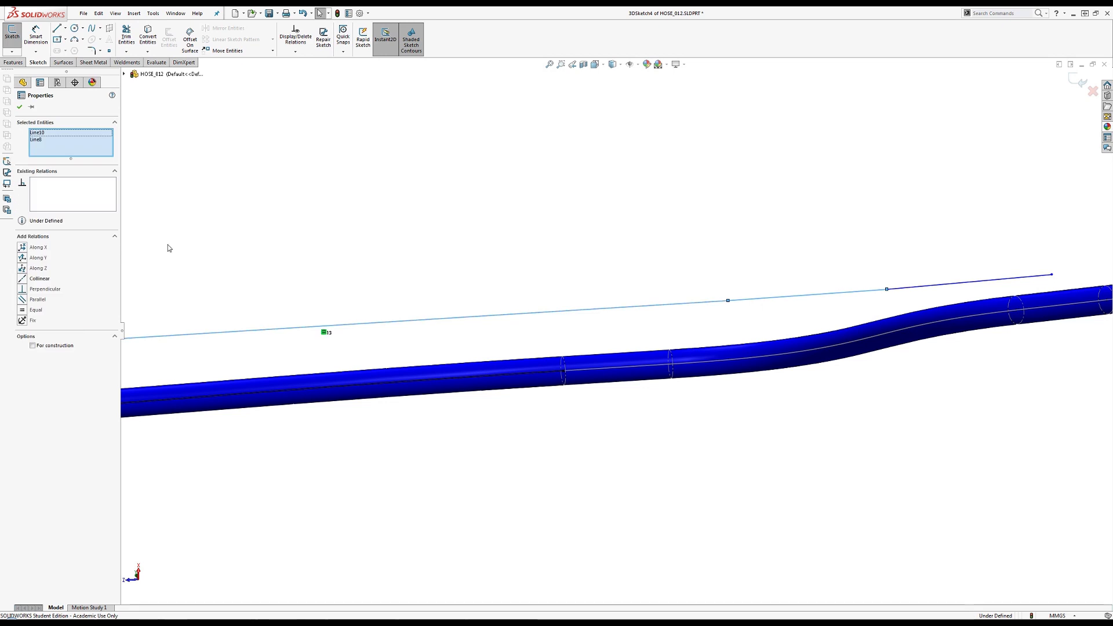
click(38, 281)
click(909, 291)
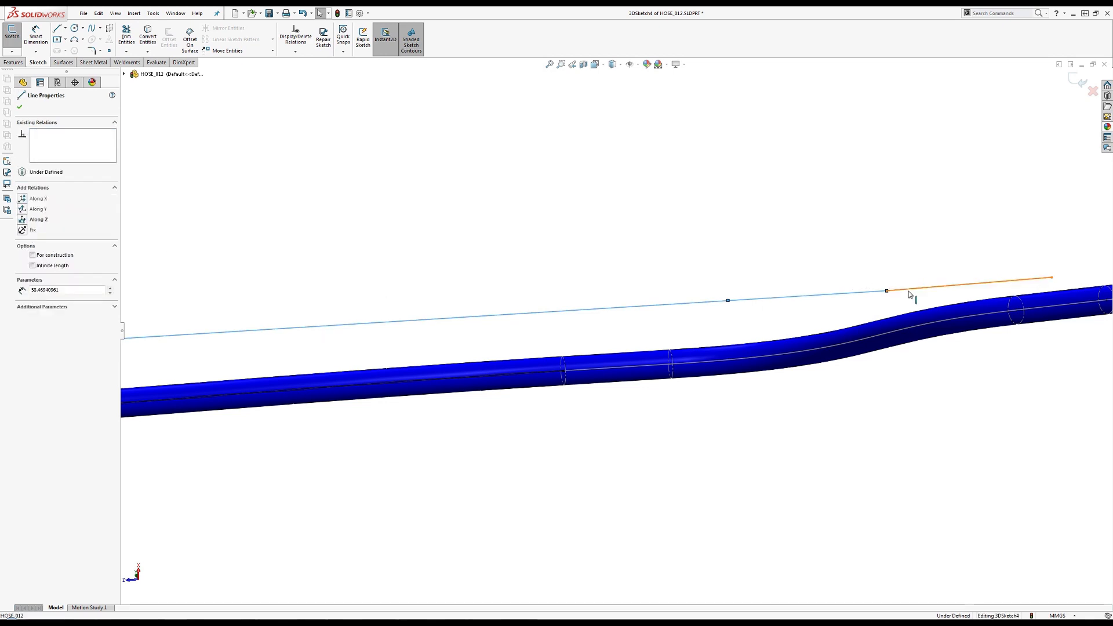
ctrl+click(856, 294)
click(23, 281)
click(772, 264)
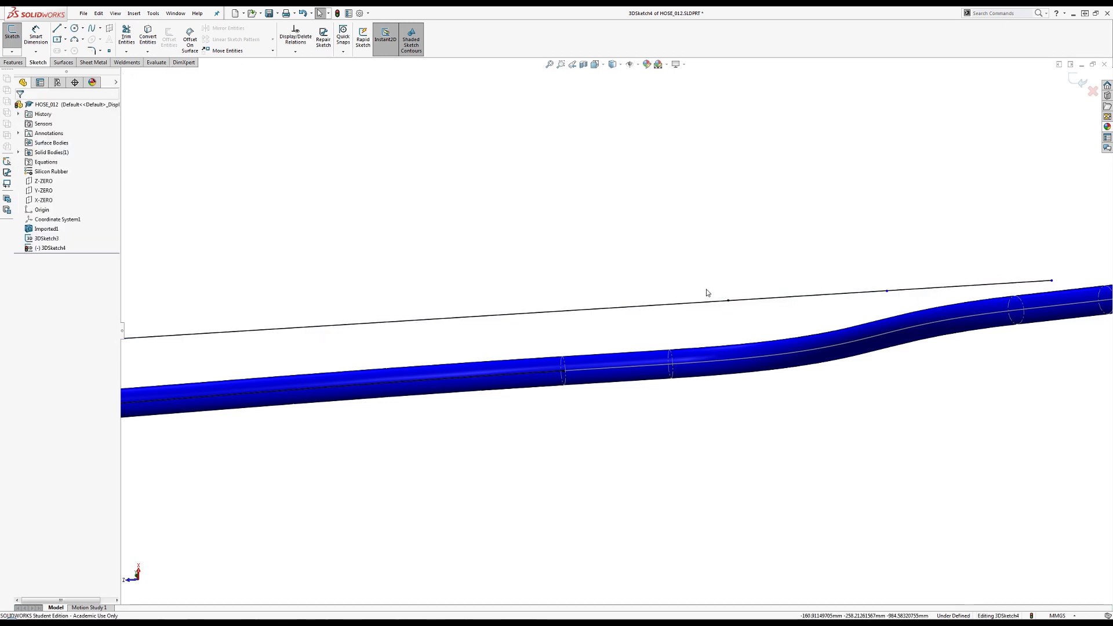
Make the first new line equal in length to the hose's straight segment just before the shallow S-shaped bend
click(738, 302)
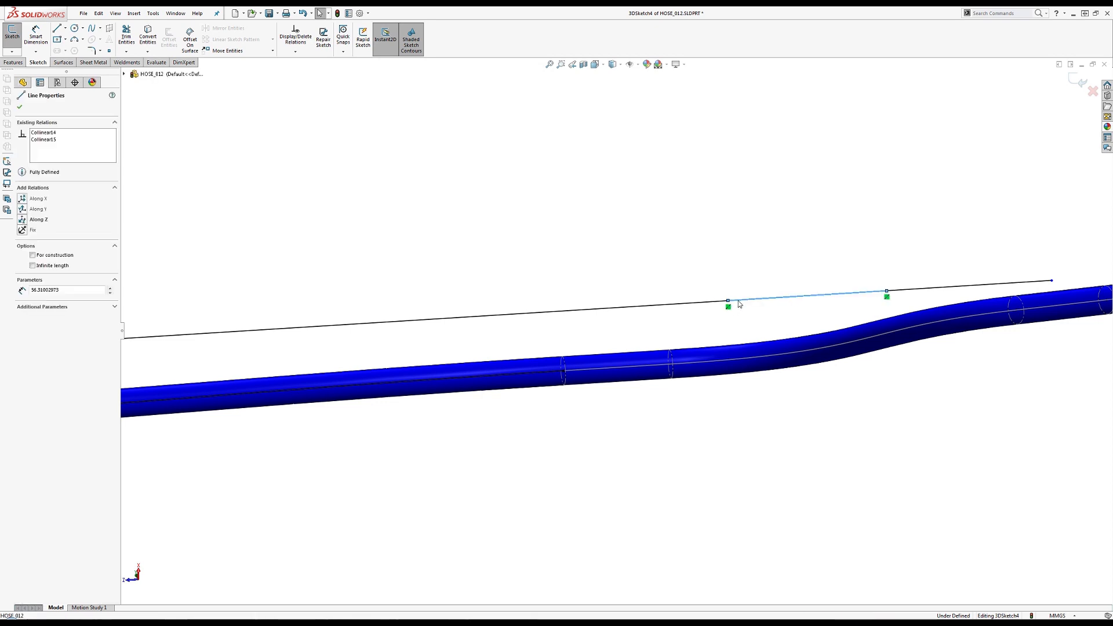
ctrl+click(584, 371)
click(31, 279)
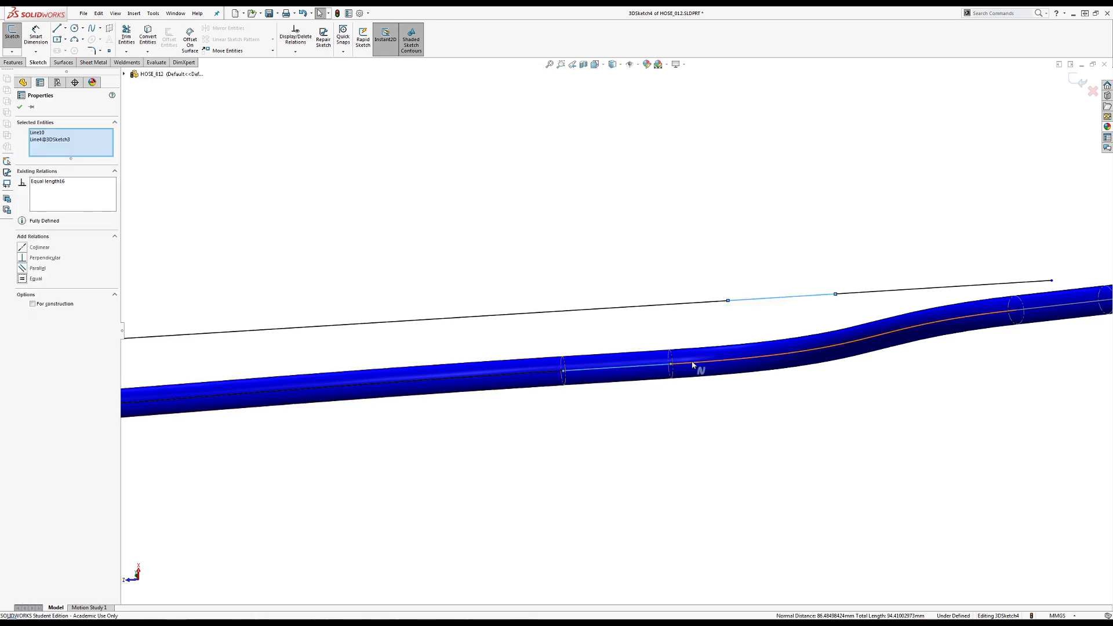
key(Escape)
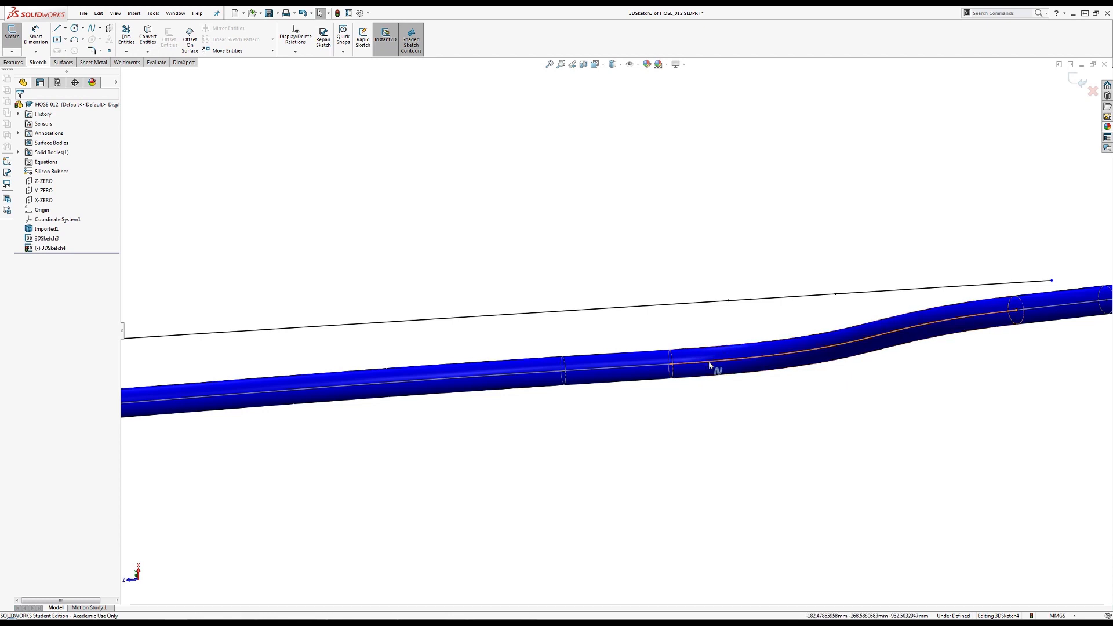
Convert the shallow S-shaped centreline spline into the sketch and apply Equal Curve Length between it and the outermost line
click(848, 297)
ctrl+click(848, 297)
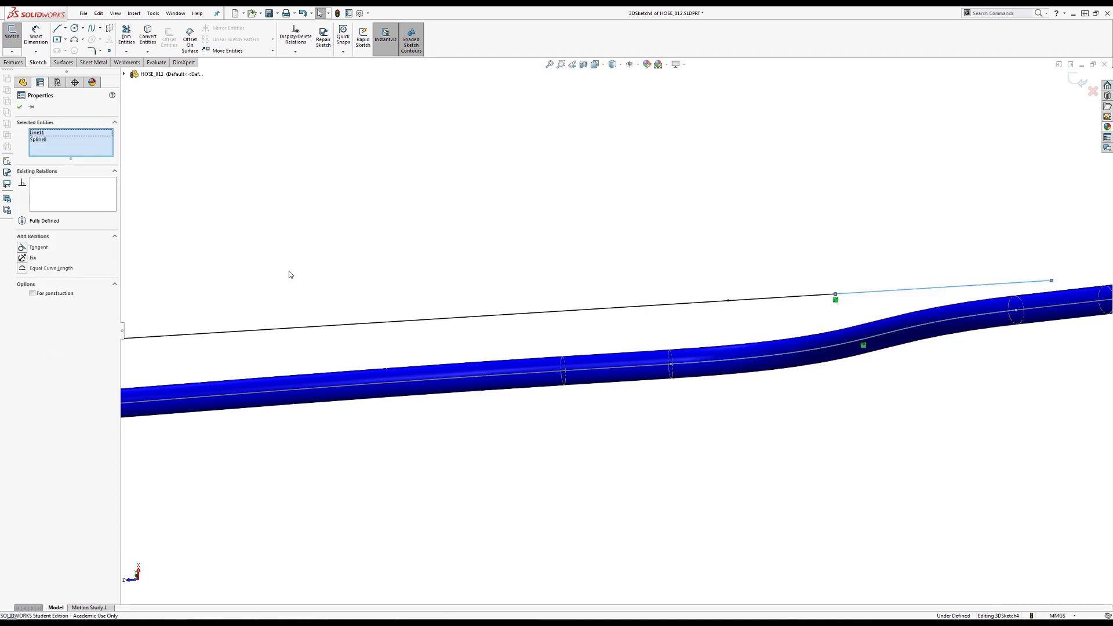
click(39, 268)
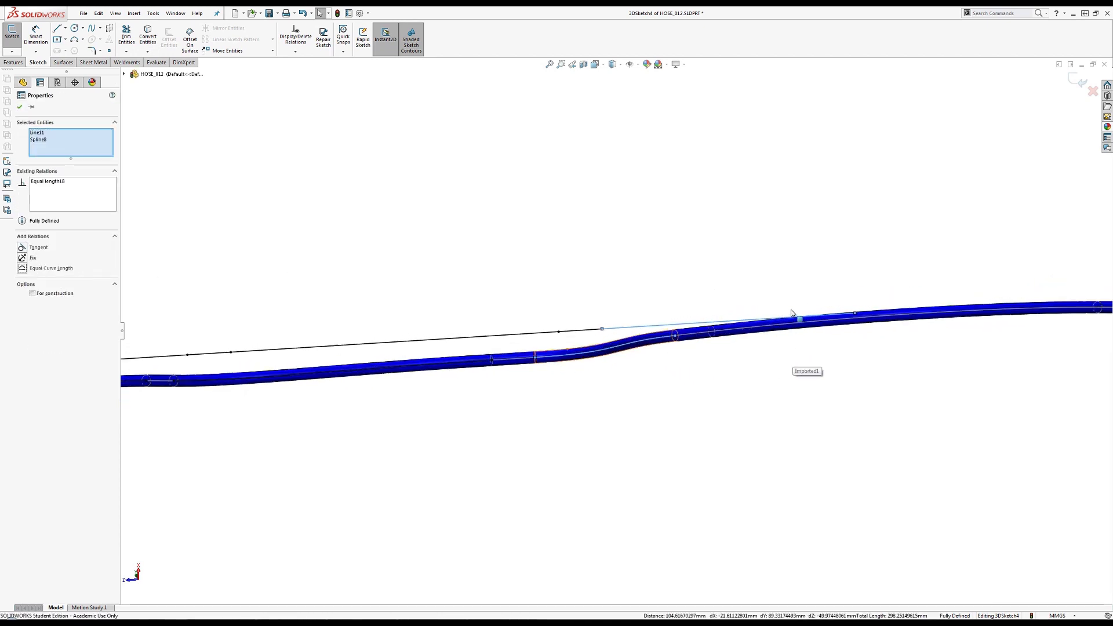
Draw another line about 31.1 mm long from the chain's free end, continuing in roughly the same direction
mouse_move(861, 344)
middle_down()
mouse_move(852, 261)
mouse_move(853, 296)
mouse_move(810, 360)
middle_up()
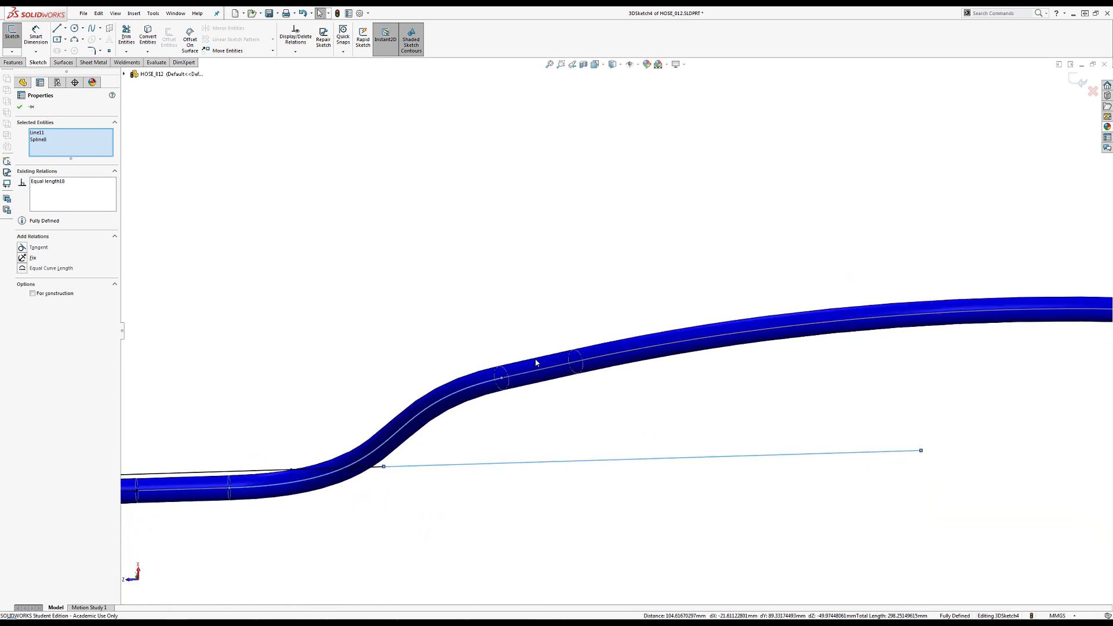
click(57, 29)
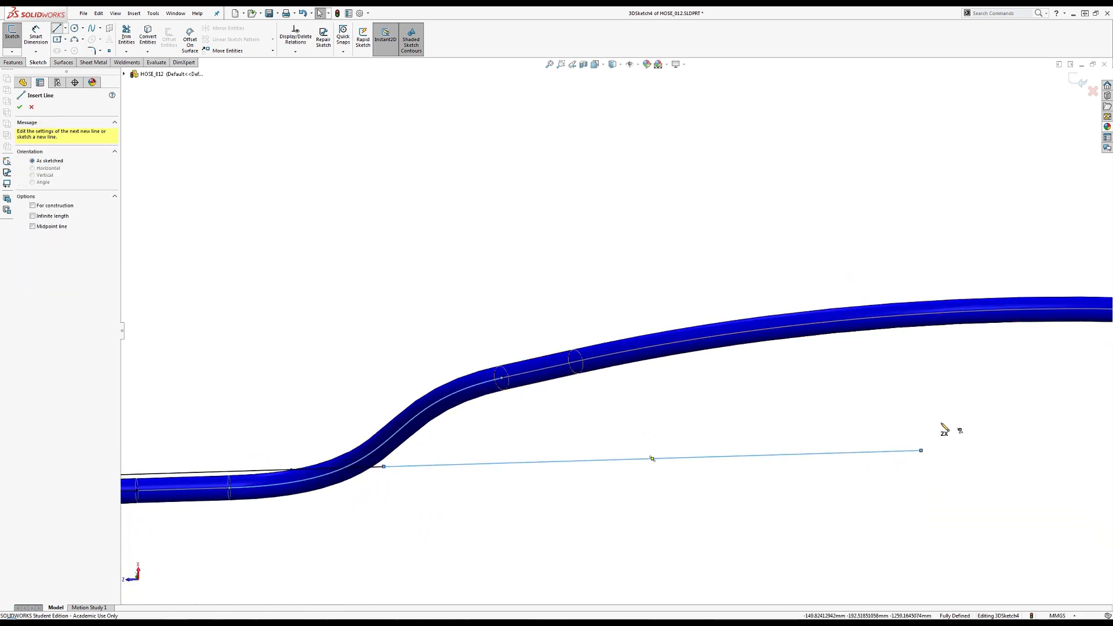
click(921, 450)
click(997, 450)
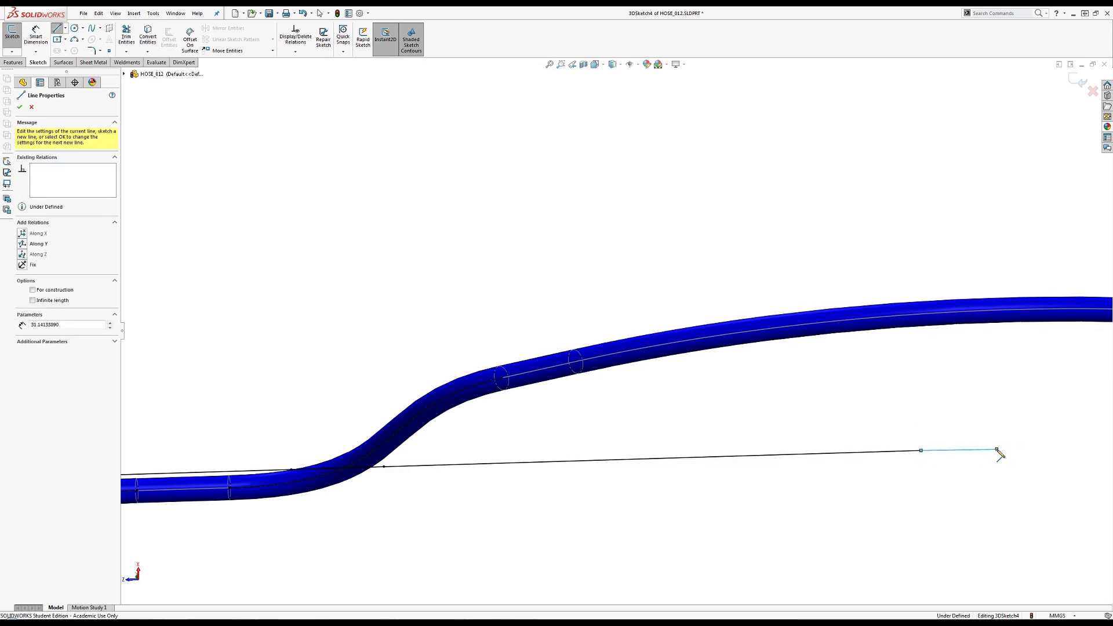
Finish the line chain and make the two outermost lines collinear with the preceding long line
key(Escape)
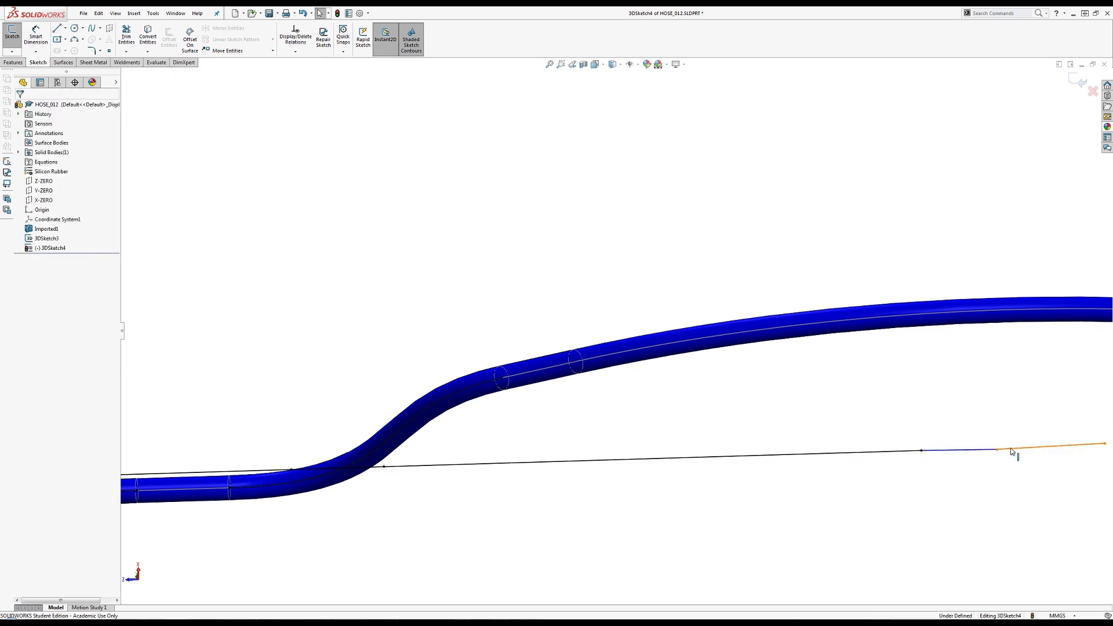
click(1013, 448)
ctrl+click(950, 450)
ctrl+click(887, 452)
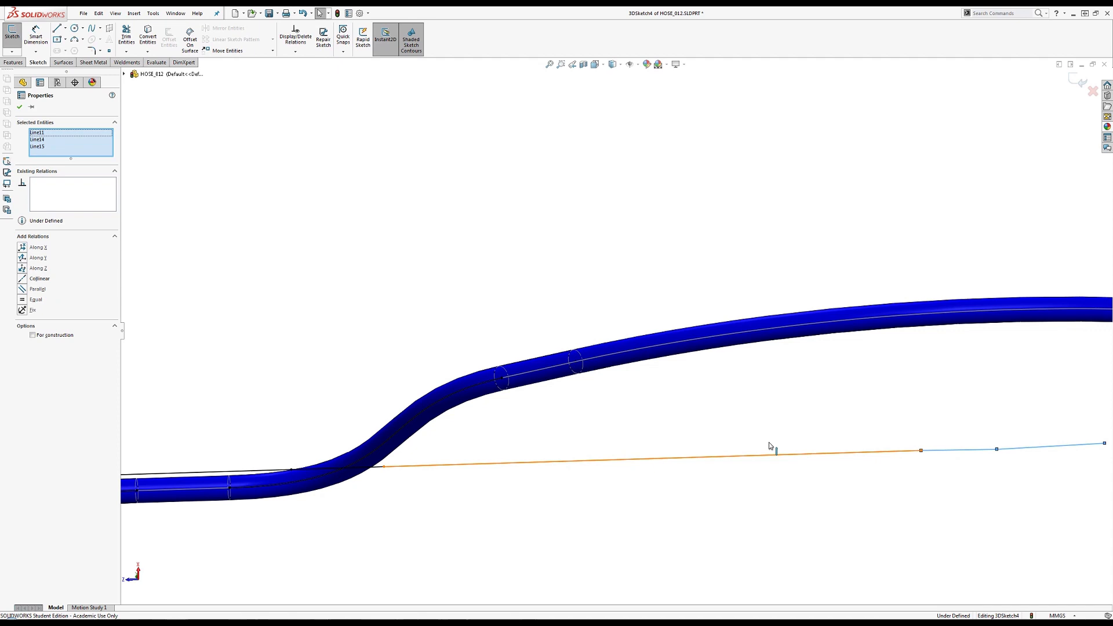
click(29, 280)
click(590, 400)
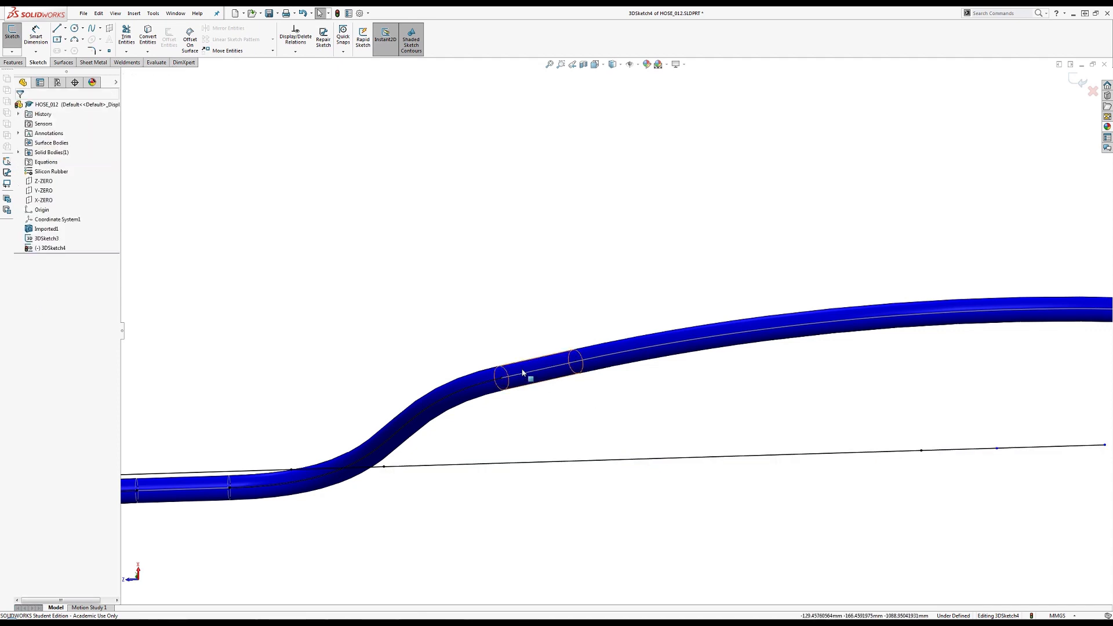
Make the first new line equal in length to the hose's short straight segment just after the S-shaped bend
click(525, 374)
ctrl+click(954, 451)
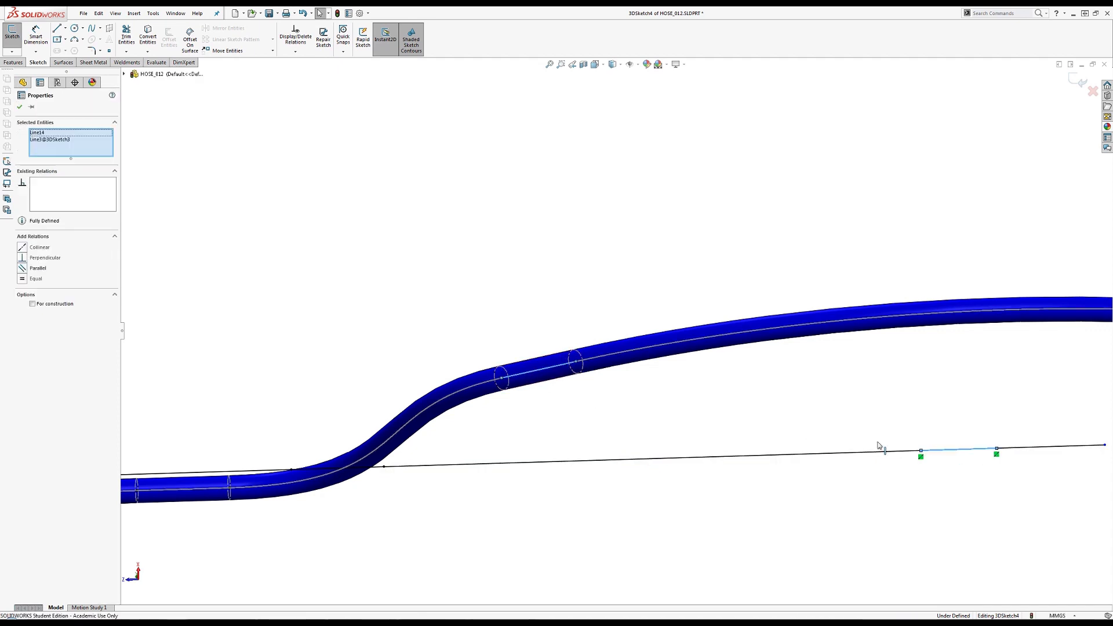
click(33, 280)
scroll(350, 320, up, 1)
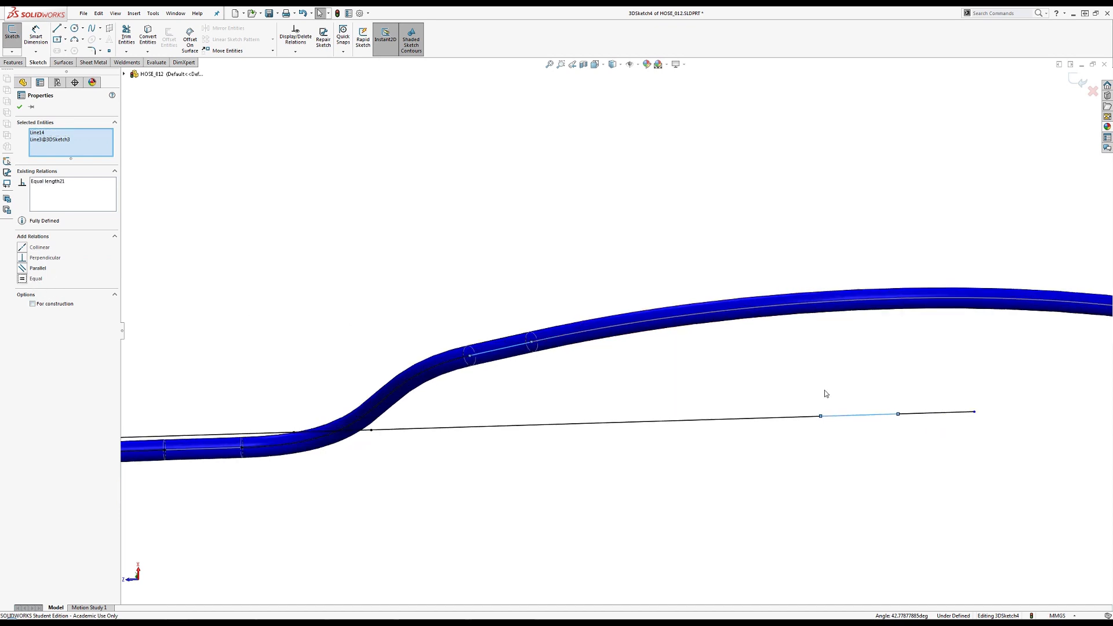
Convert the long arched centreline spline into the sketch and apply Equal Curve Length between it and the outermost line
click(358, 251)
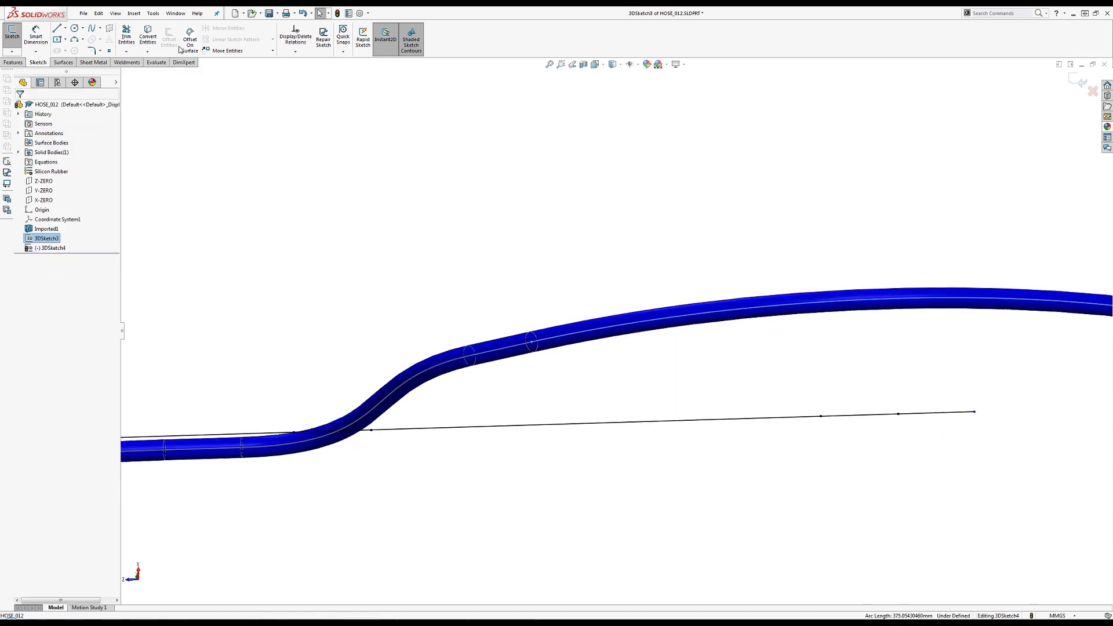
click(559, 339)
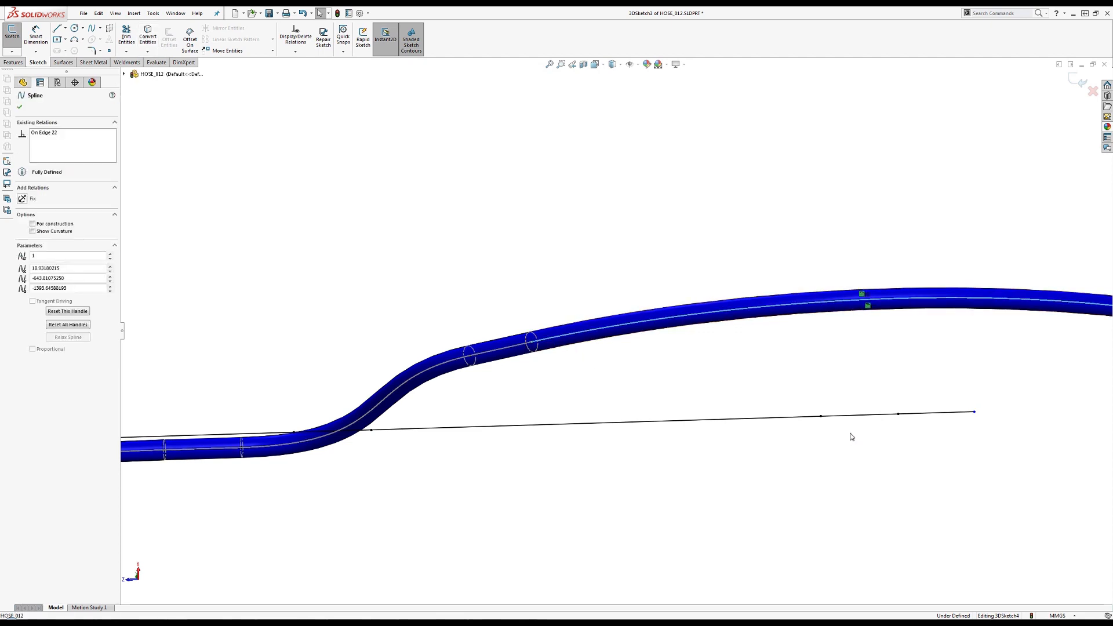
ctrl+click(914, 419)
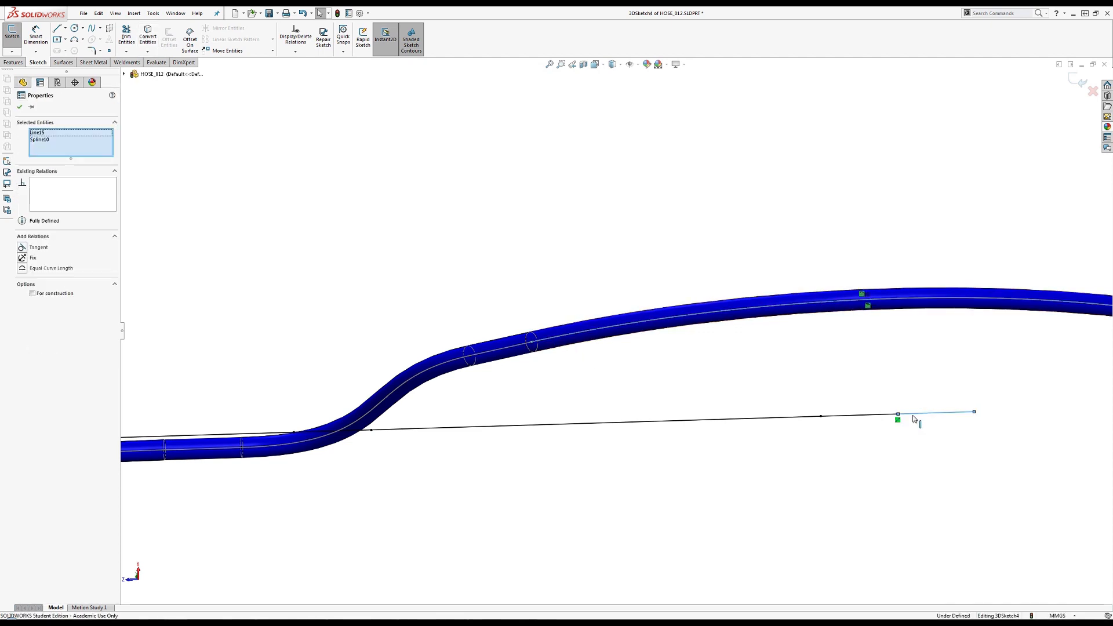
click(51, 268)
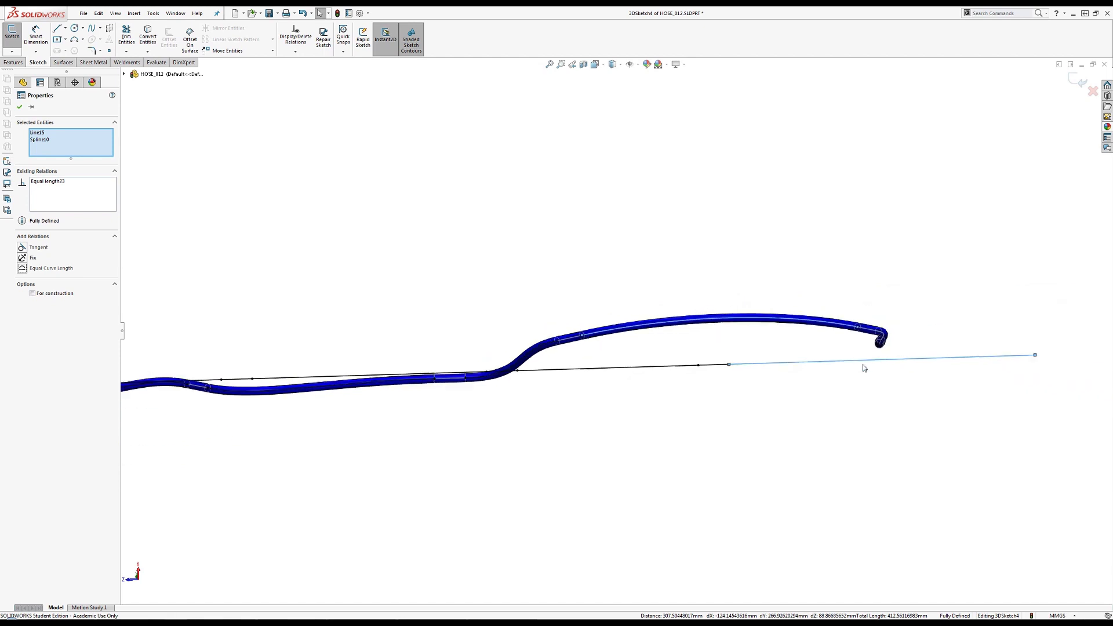
Draw two more connected lines from the chain's free end, continuing in roughly the same direction
middle_drag(744, 335, 971, 364)
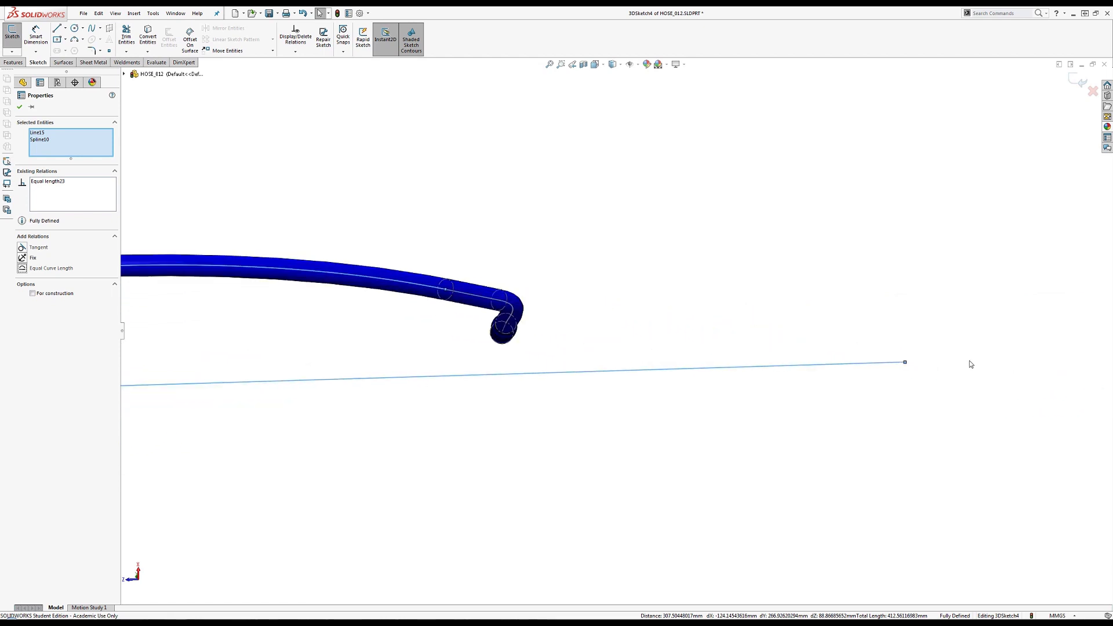
click(57, 29)
click(905, 363)
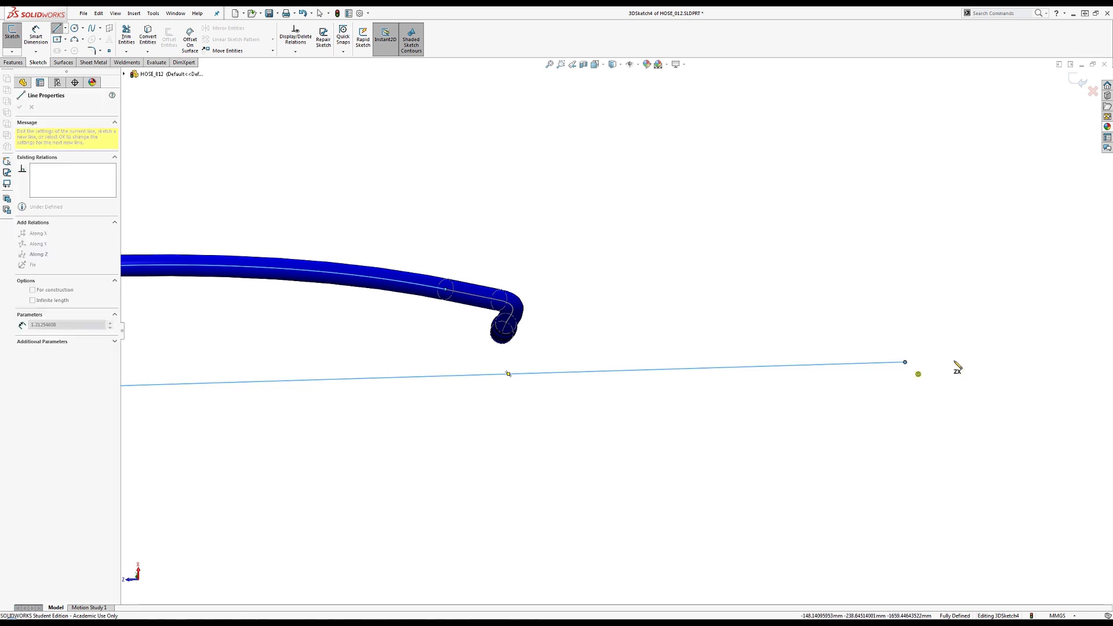
click(1000, 361)
double_click(1089, 354)
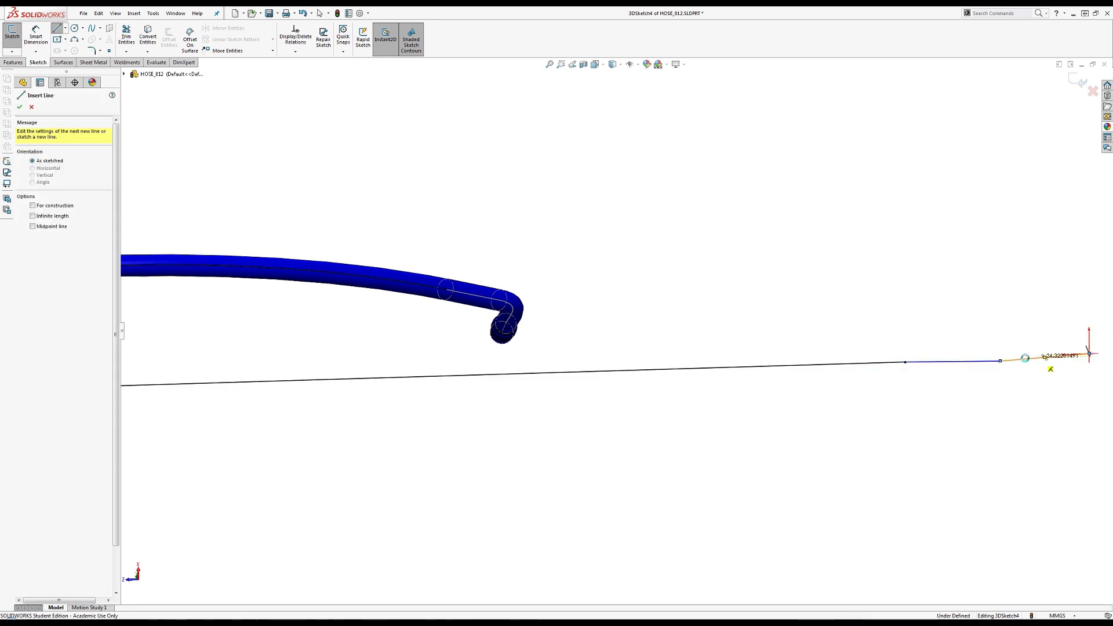
Make the two newly drawn end lines collinear with the long line before them
key(Escape)
click(1009, 361)
ctrl+click(976, 362)
ctrl+click(894, 364)
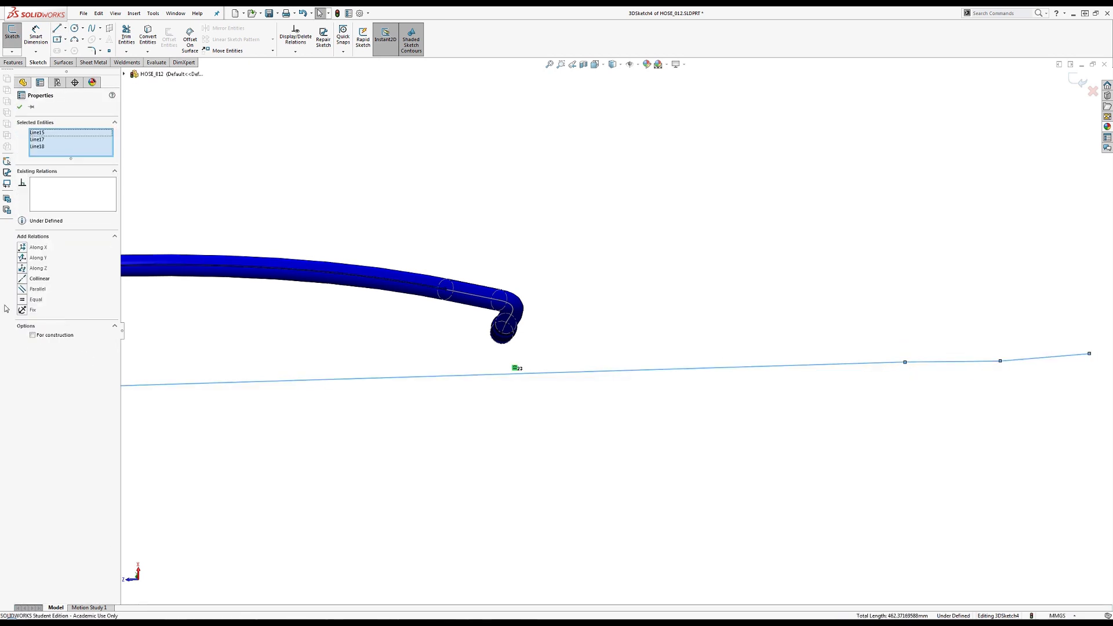
click(36, 279)
click(669, 313)
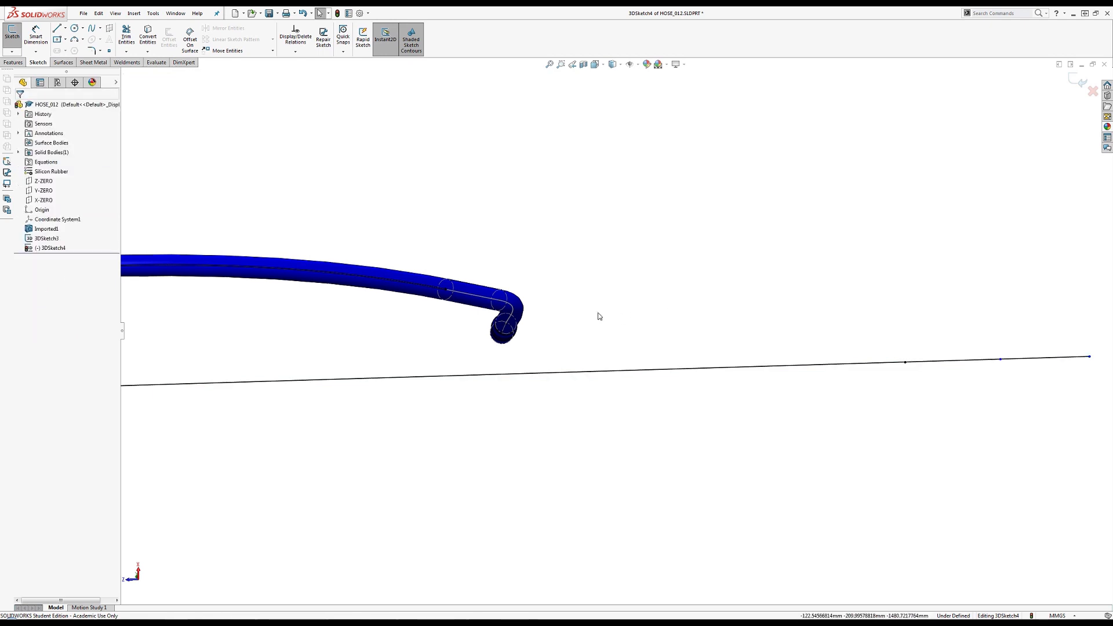
Make the first of the two end lines equal in length to the hose's straight segment just before the tight end bend
click(458, 296)
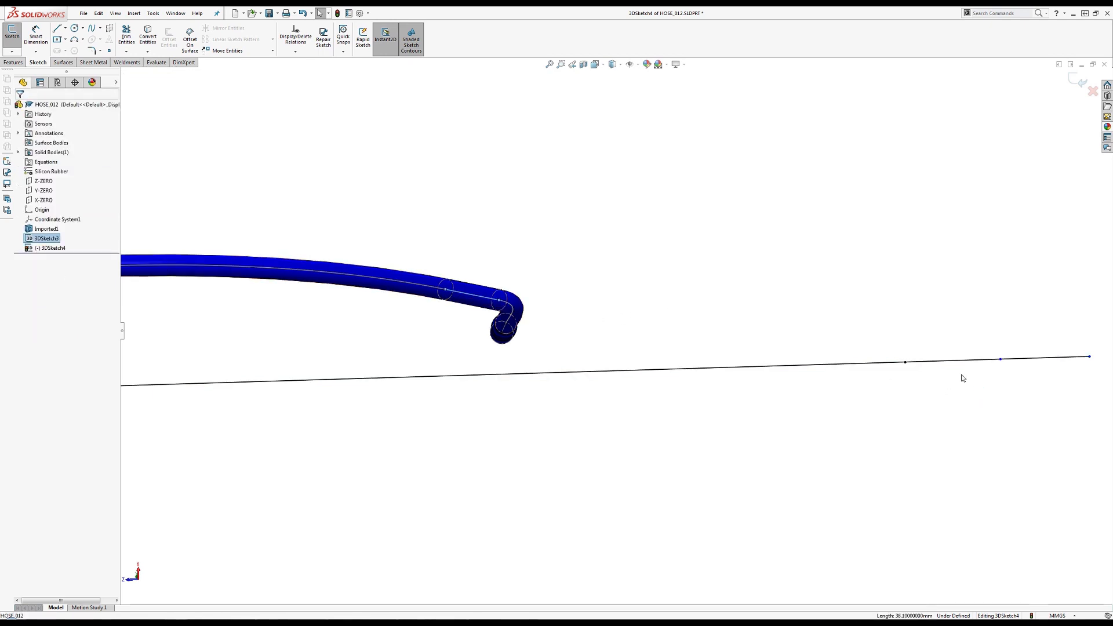
ctrl+click(928, 361)
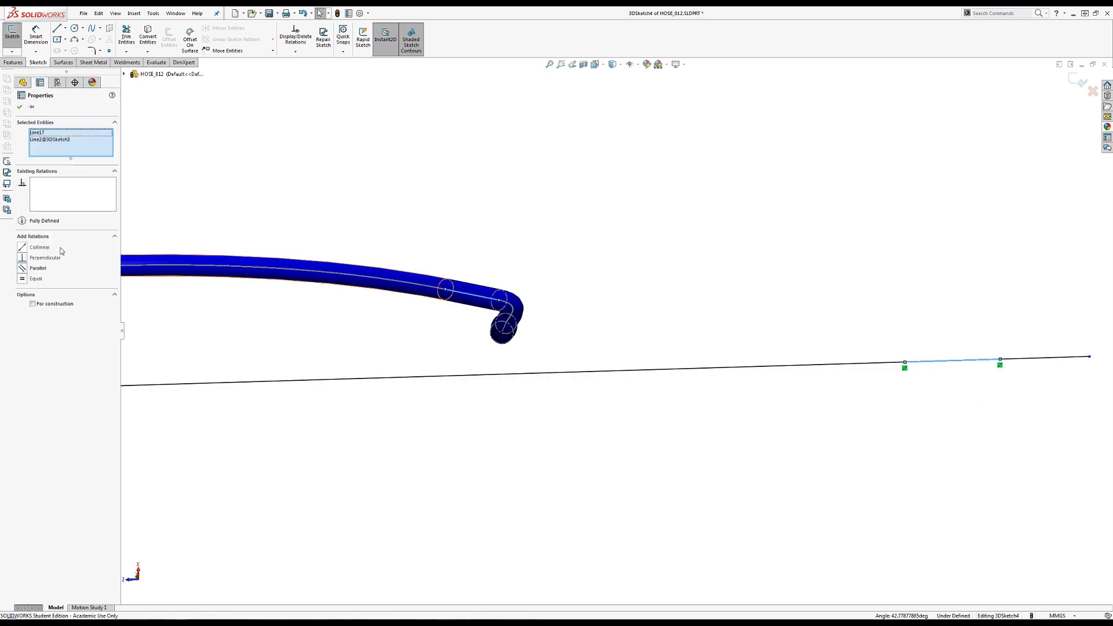
click(22, 280)
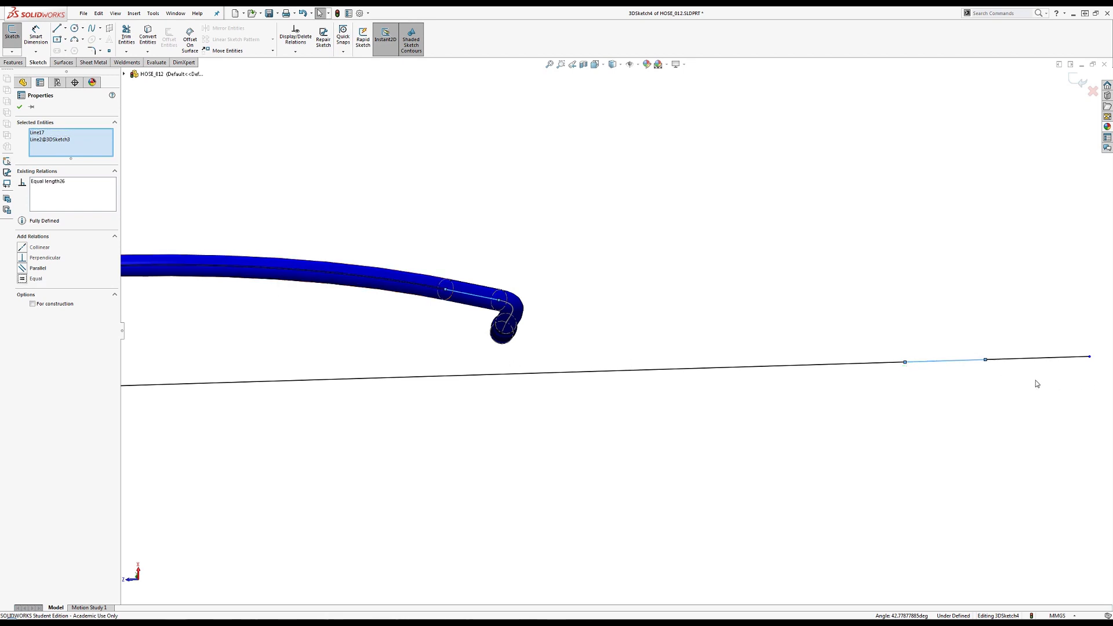
click(1088, 387)
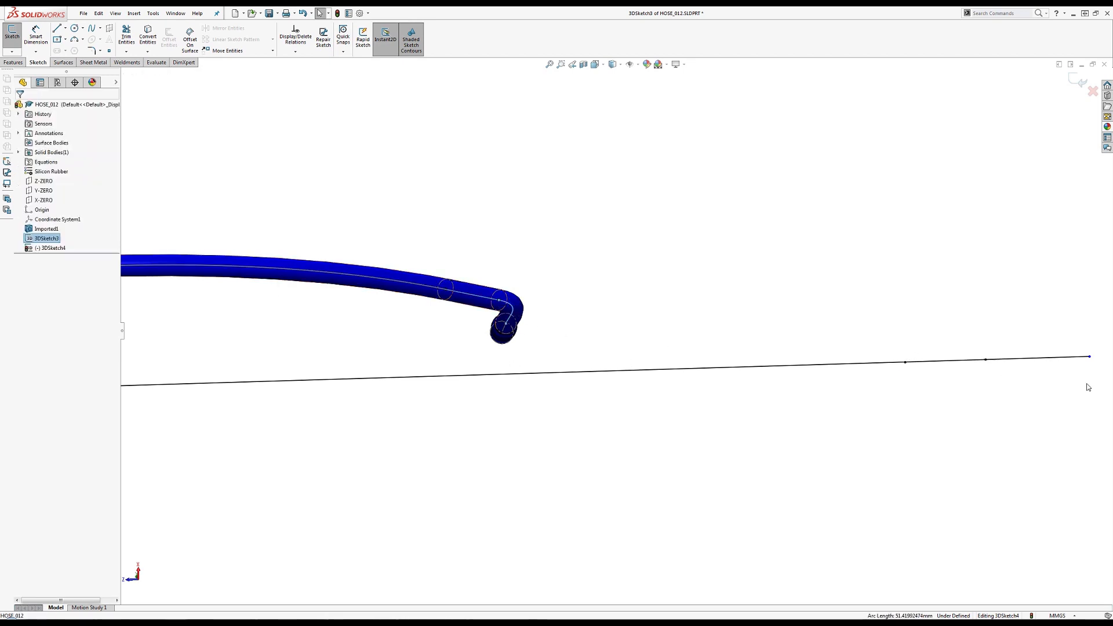
ctrl+click(1012, 360)
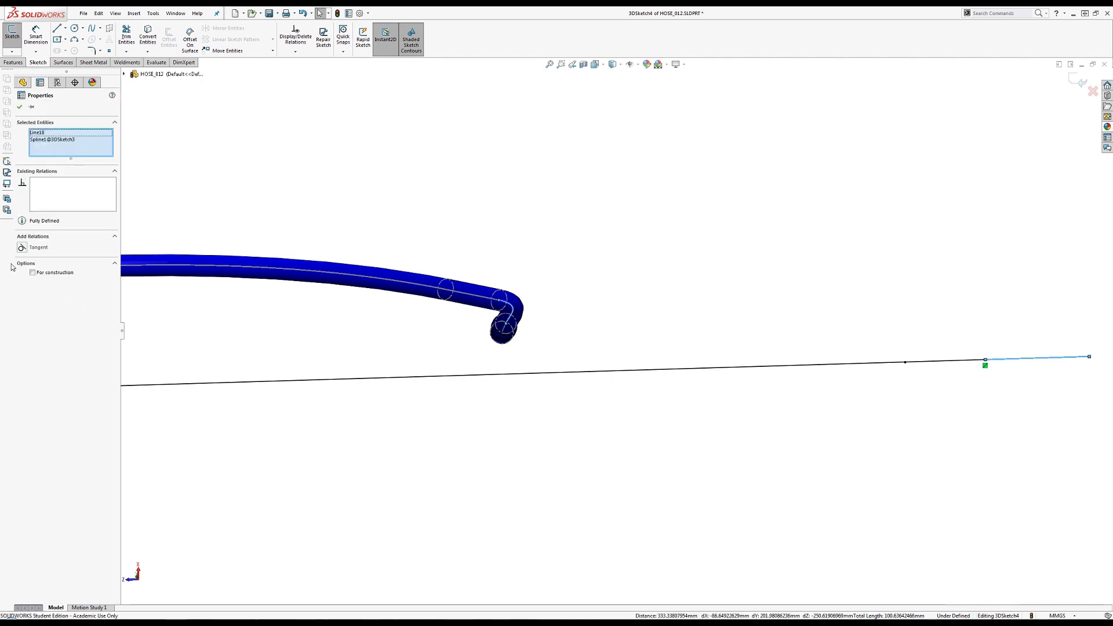
key(Escape)
Convert the tight end bend's centreline spline into the sketch and apply Equal Curve Length between it and the last line
click(514, 308)
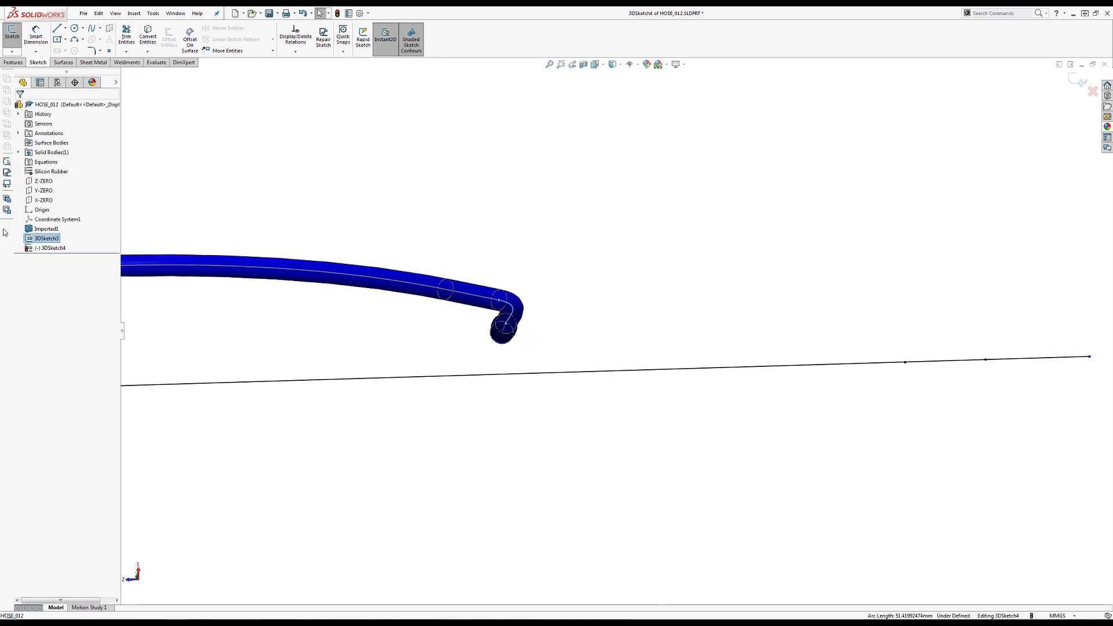
click(142, 43)
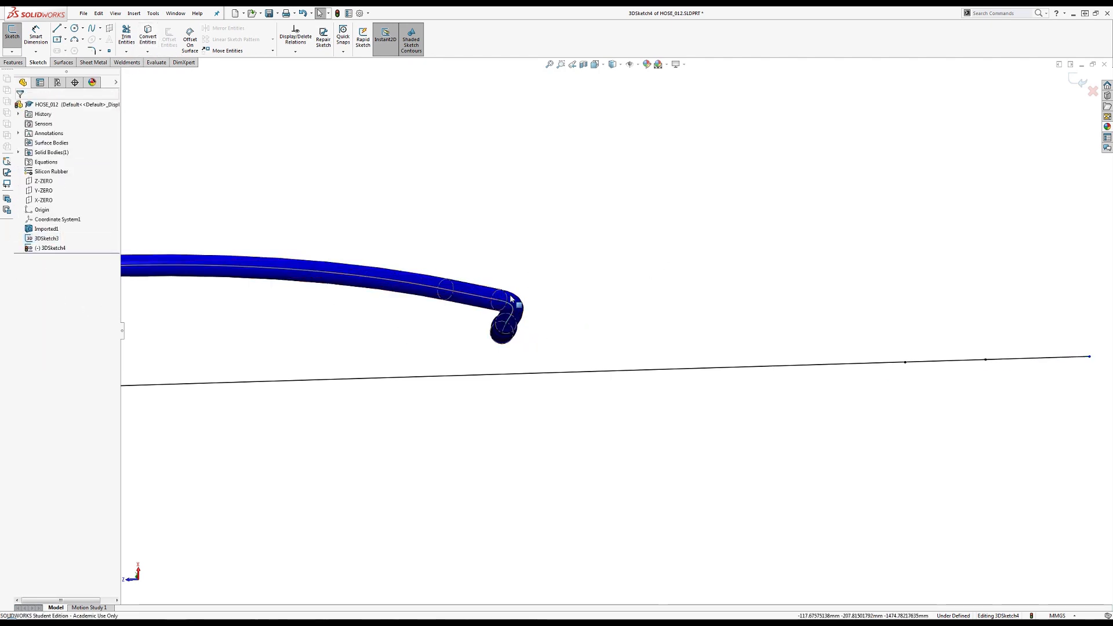
ctrl+click(1013, 361)
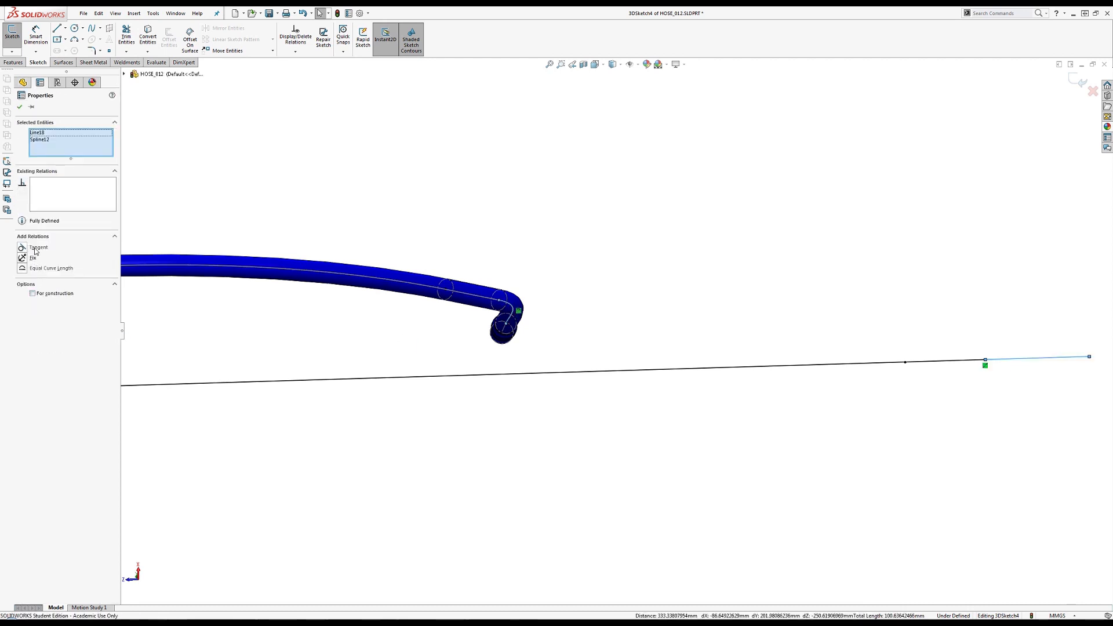
click(33, 269)
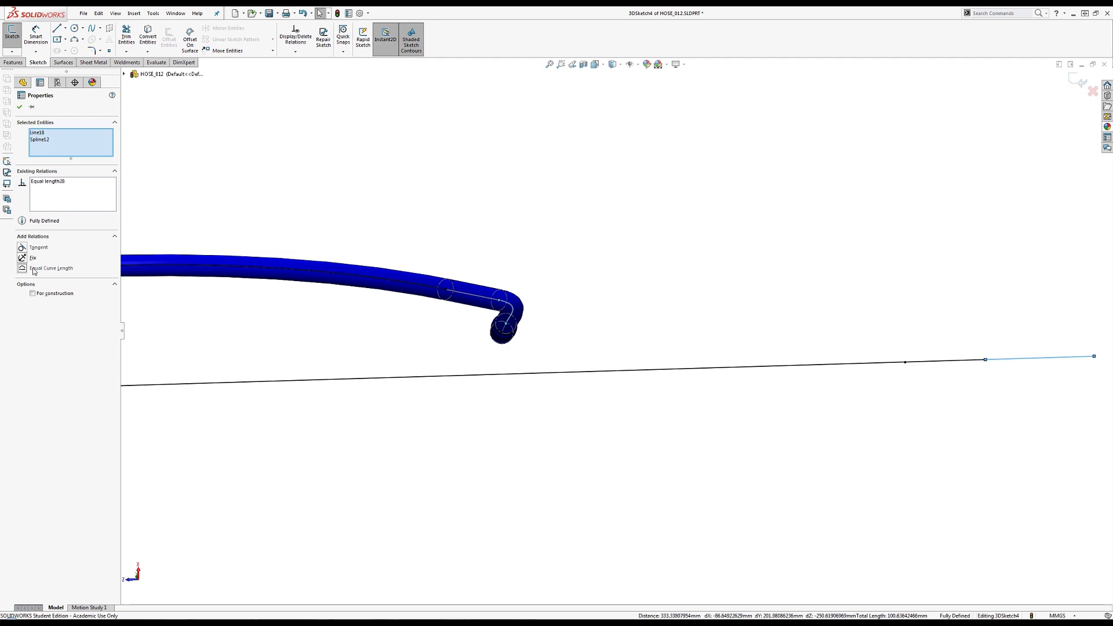
Clear the selection and exit the 3D sketch holding the finished straight chain
mouse_move(510, 321)
middle_down()
mouse_move(800, 328)
mouse_move(484, 355)
mouse_move(441, 339)
mouse_move(430, 348)
mouse_move(543, 344)
mouse_move(529, 259)
mouse_move(475, 231)
mouse_move(745, 367)
mouse_move(731, 380)
mouse_move(598, 380)
mouse_move(464, 360)
middle_up()
key(Escape)
scroll(429, 354, down, 4)
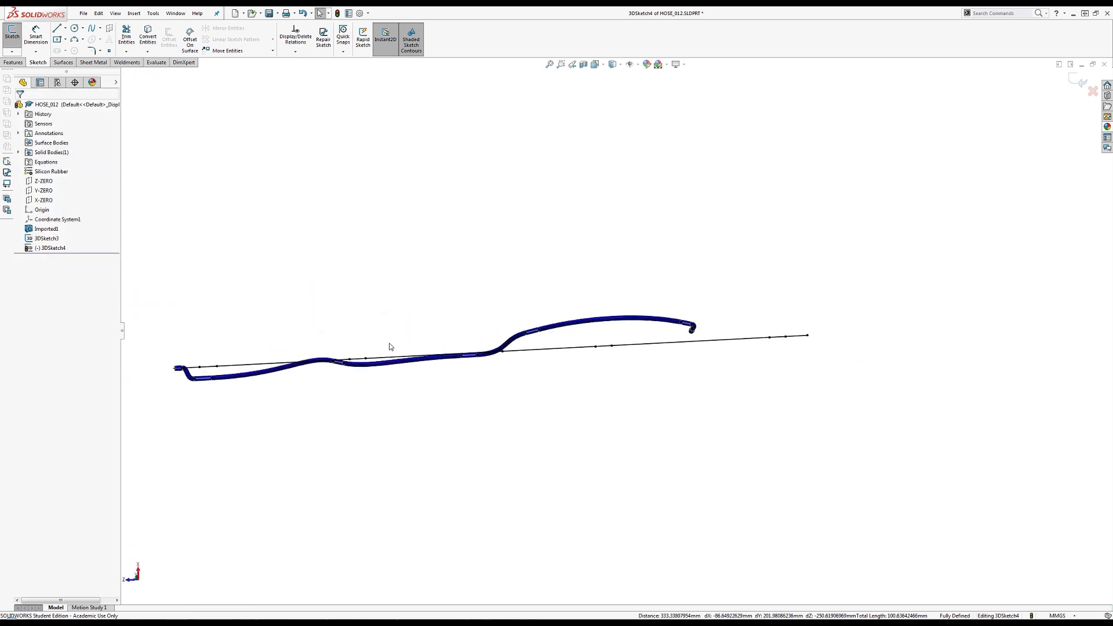
click(11, 52)
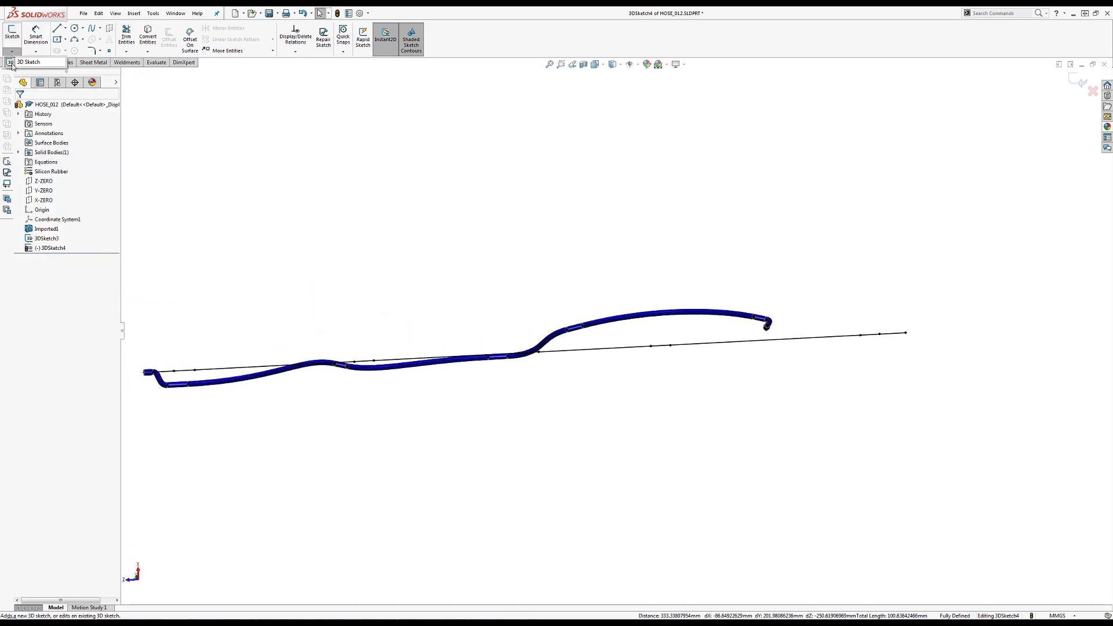
click(14, 66)
Hide both centreline sketches, 3DSketch3 and 3DSketch4
scroll(281, 366, up, 3)
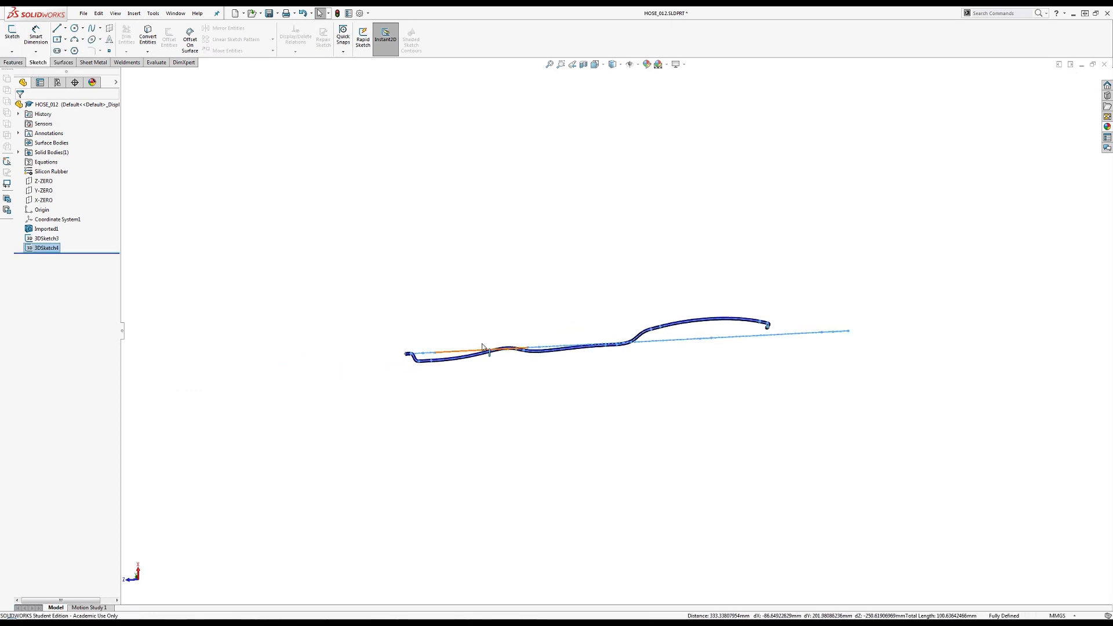
scroll(456, 365, down, 3)
scroll(457, 369, down, 6)
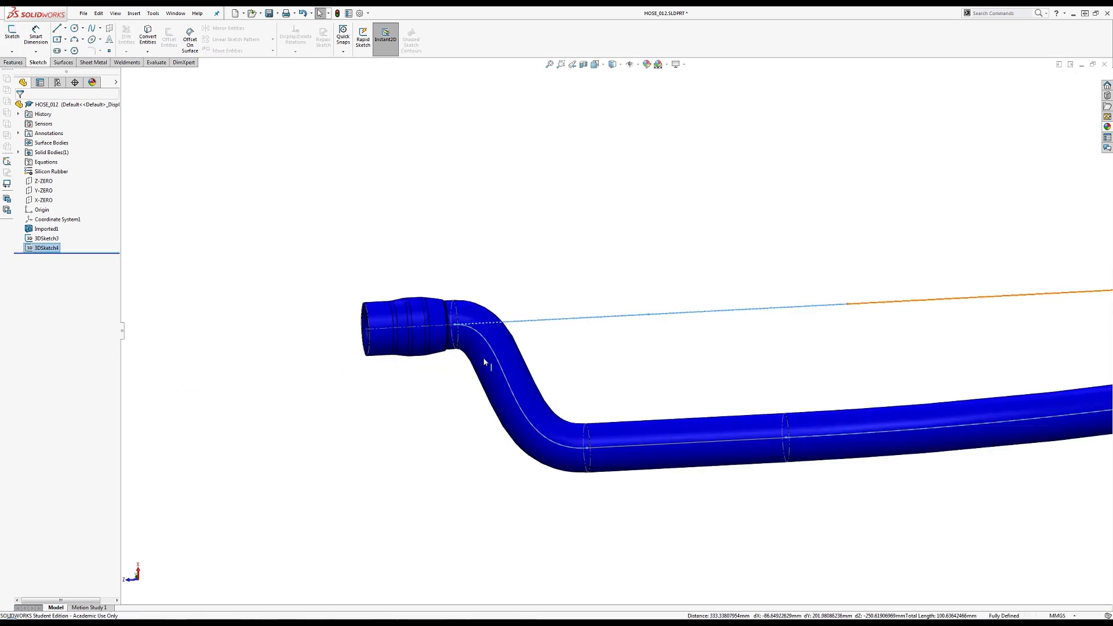
click(462, 325)
click(41, 239)
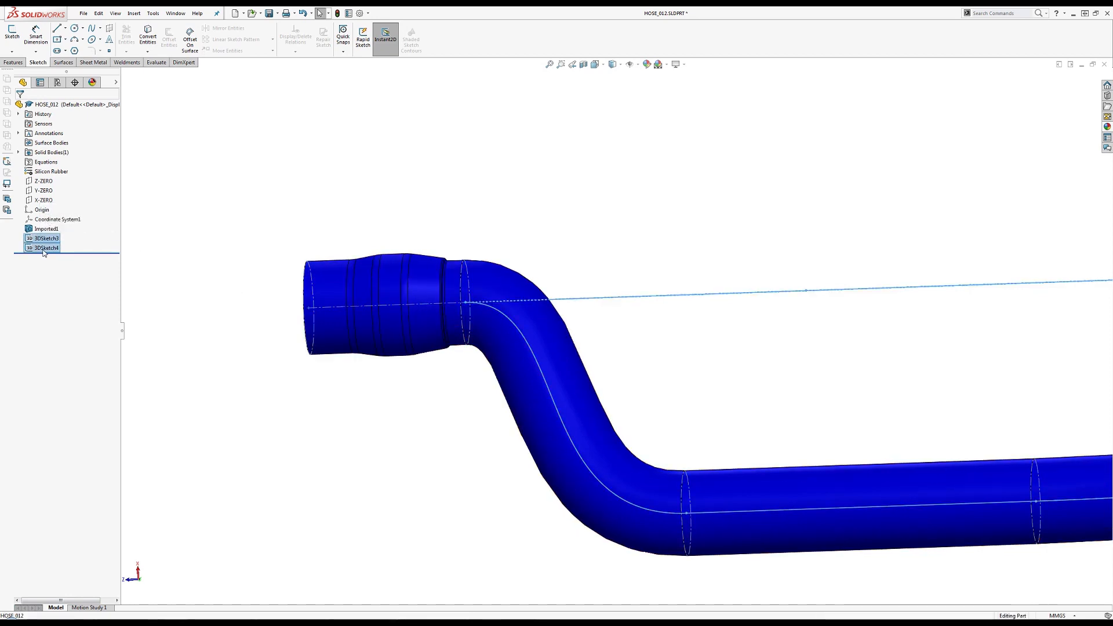
ctrl+click(45, 249)
click(51, 237)
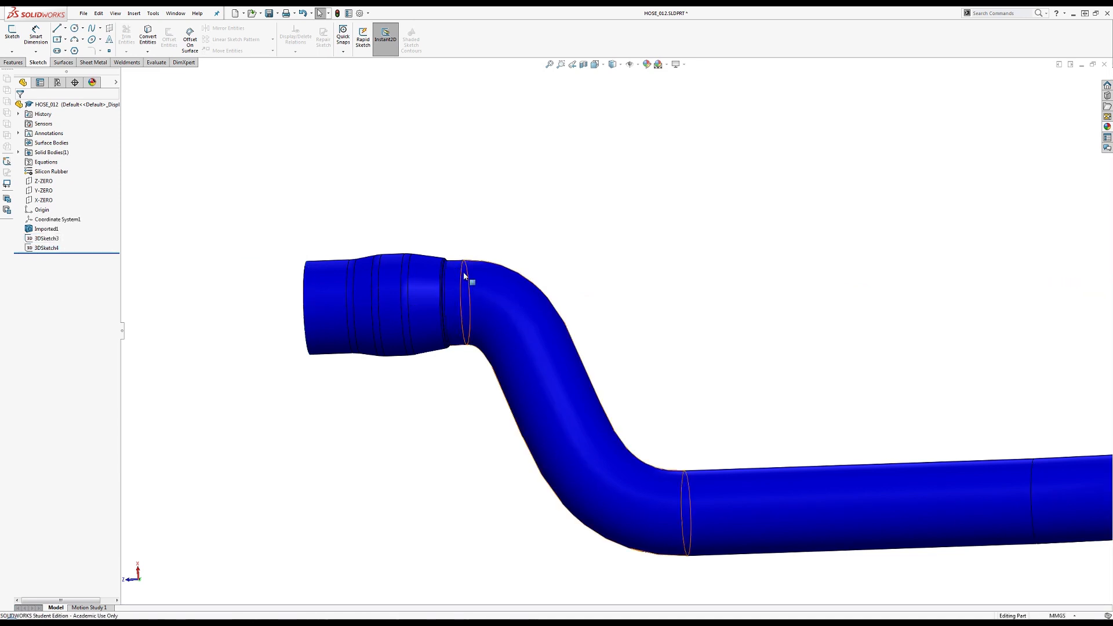
Create a reference plane coincident with the circular edge where the hose's bulged end section meets the first bend
click(464, 287)
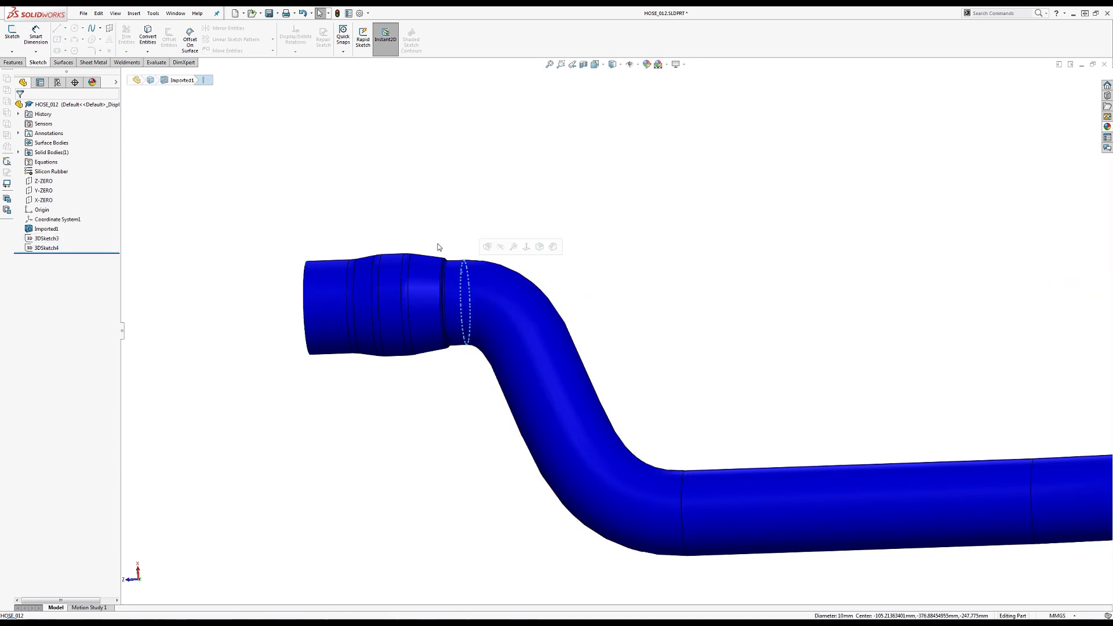
click(11, 62)
click(351, 52)
click(356, 70)
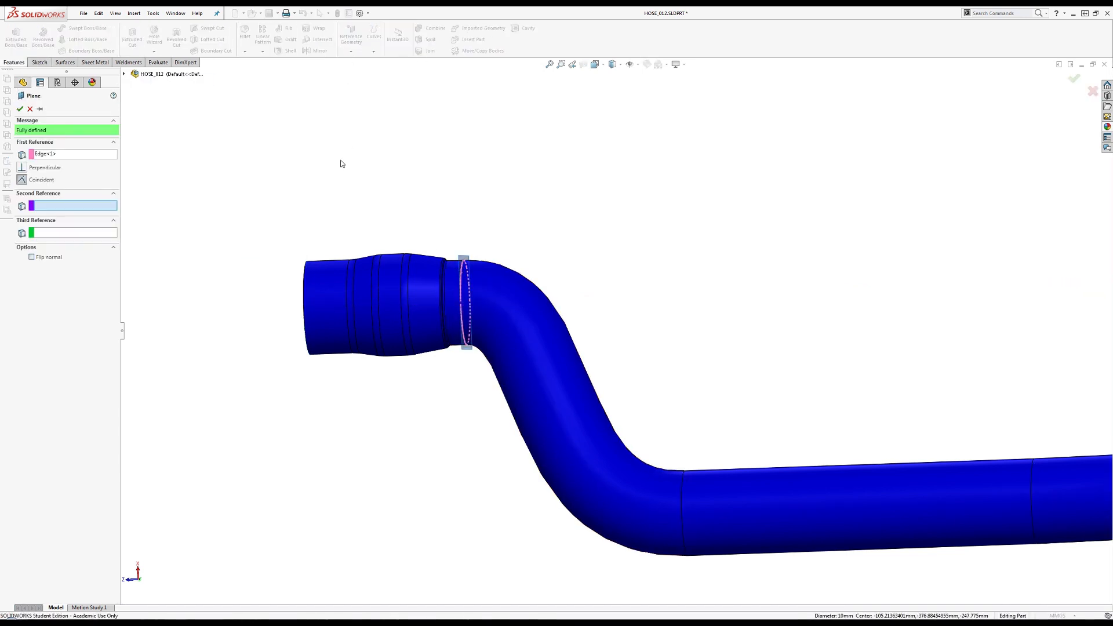
key(Return)
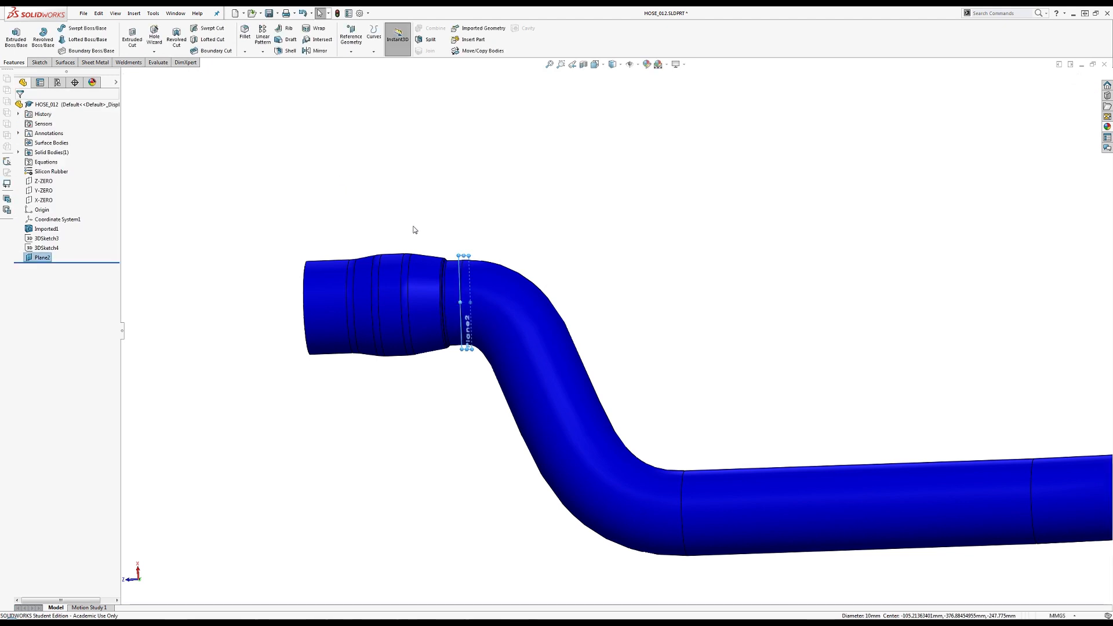
Copy the hose body in place with Move/Copy Body, leaving the X, Y and Z translation at 0 mm
click(314, 287)
click(491, 51)
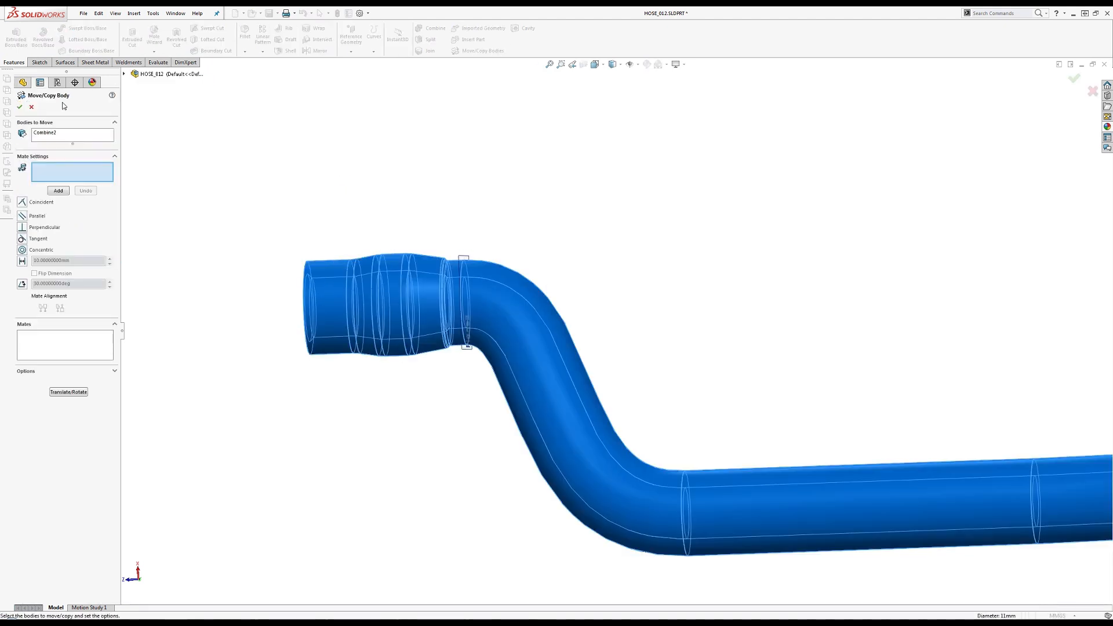
click(62, 390)
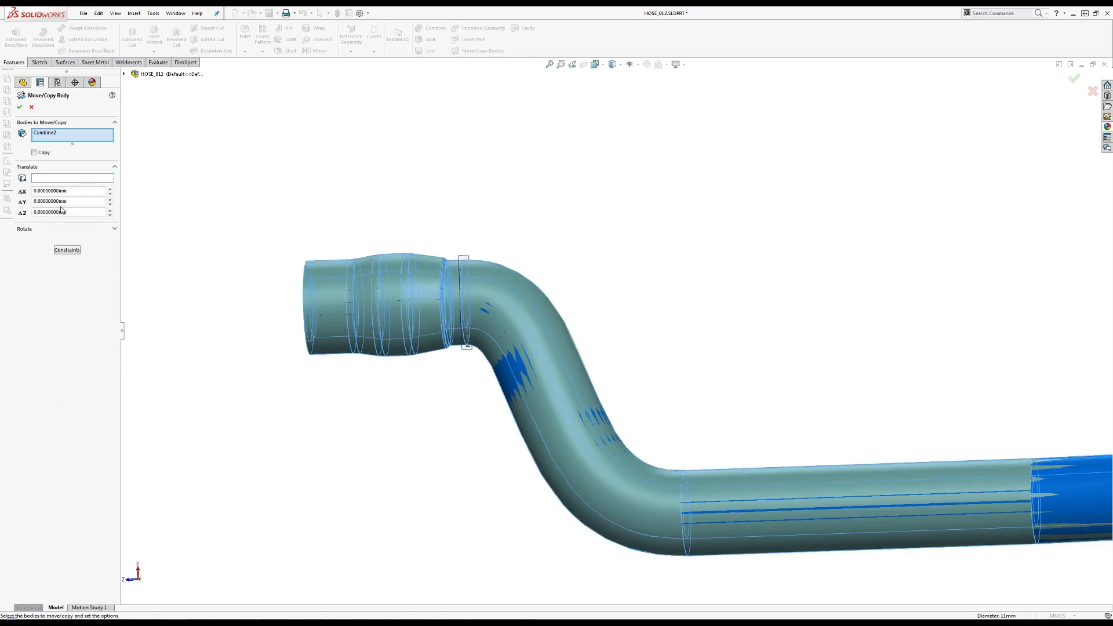
click(34, 152)
click(21, 107)
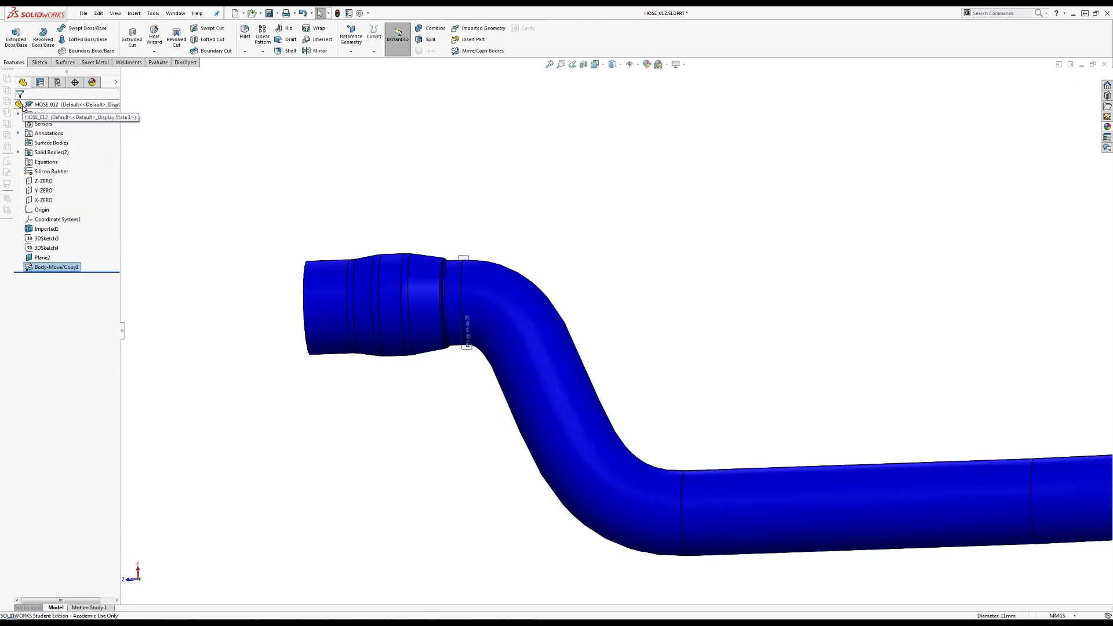
Rename the original solid body Combine2 as MAINHOSE
click(18, 152)
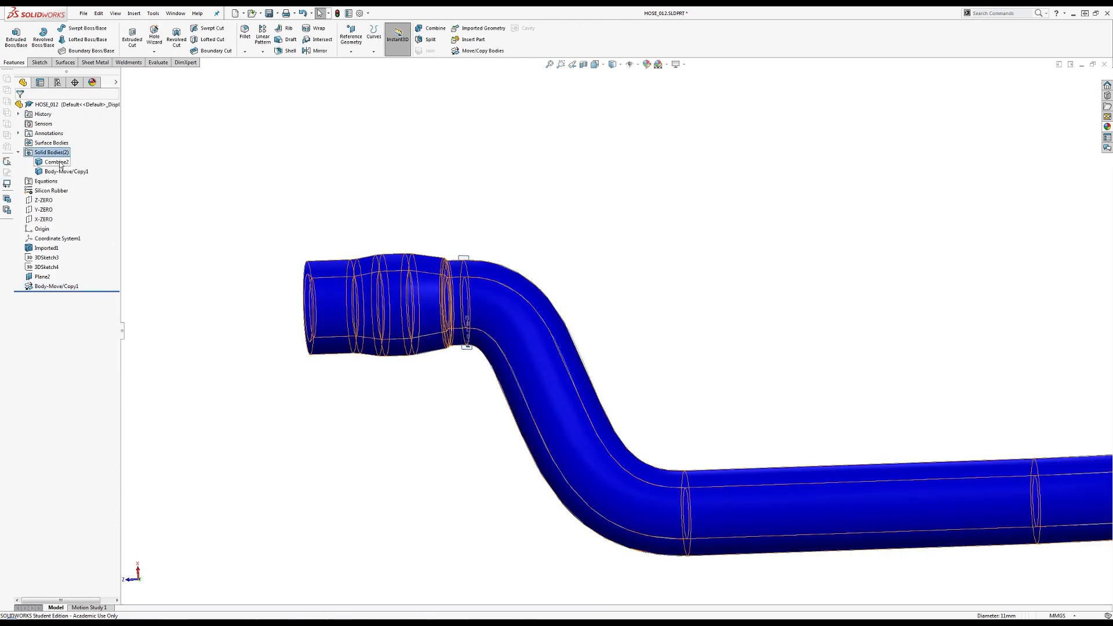
click(57, 162)
click(57, 162)
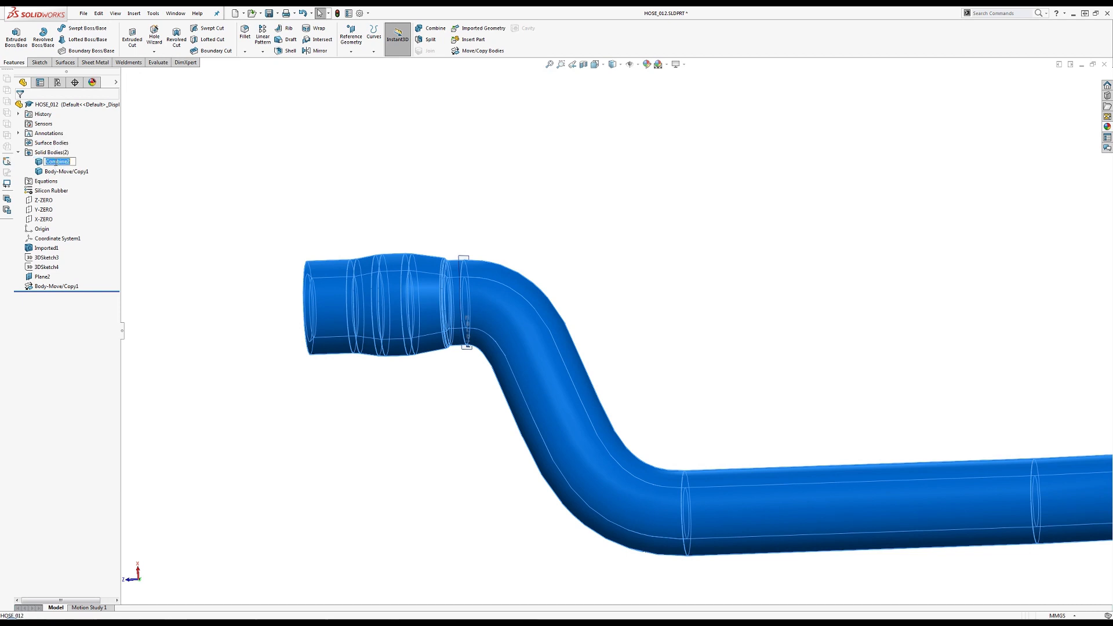
click(55, 163)
click(62, 151)
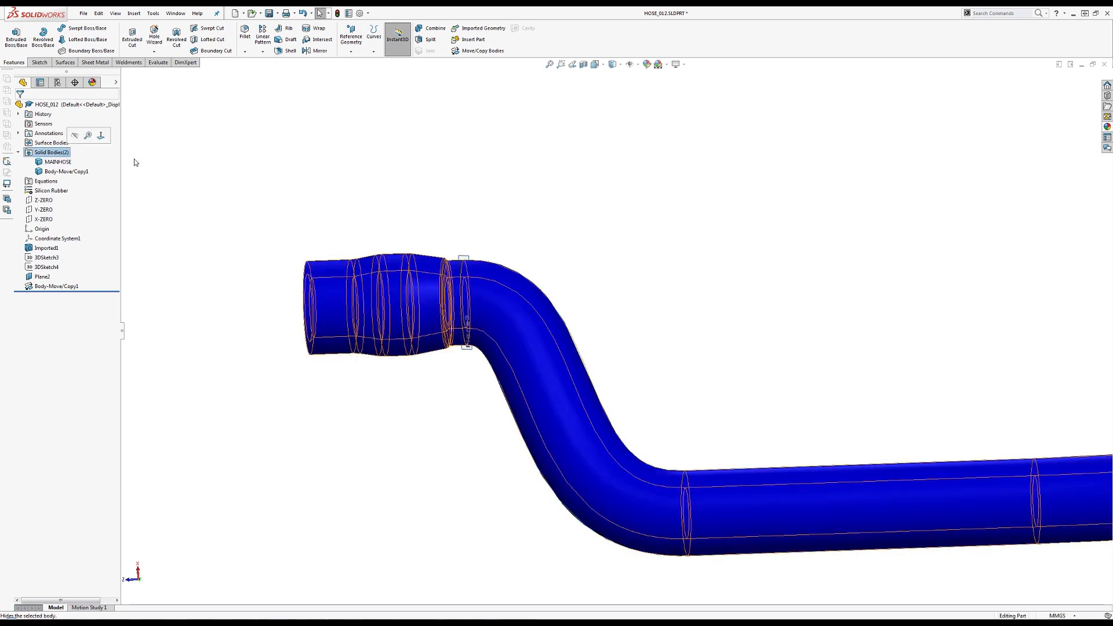
click(371, 105)
Try to split the MAINHOSE body at Plane2 into an end section and a bent remainder
click(434, 43)
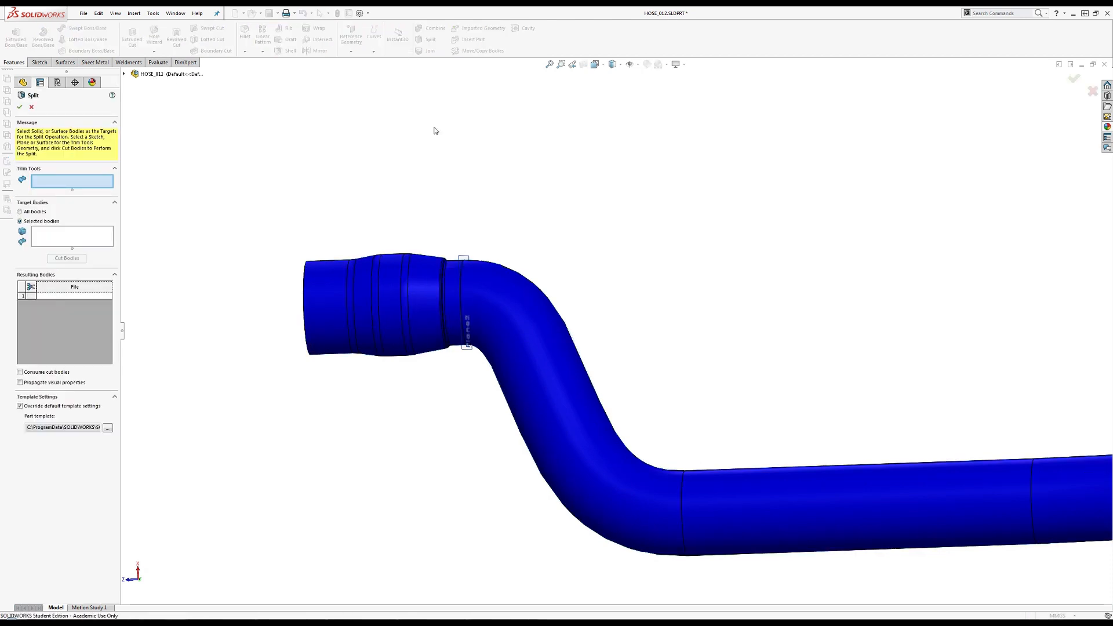
click(464, 259)
click(52, 238)
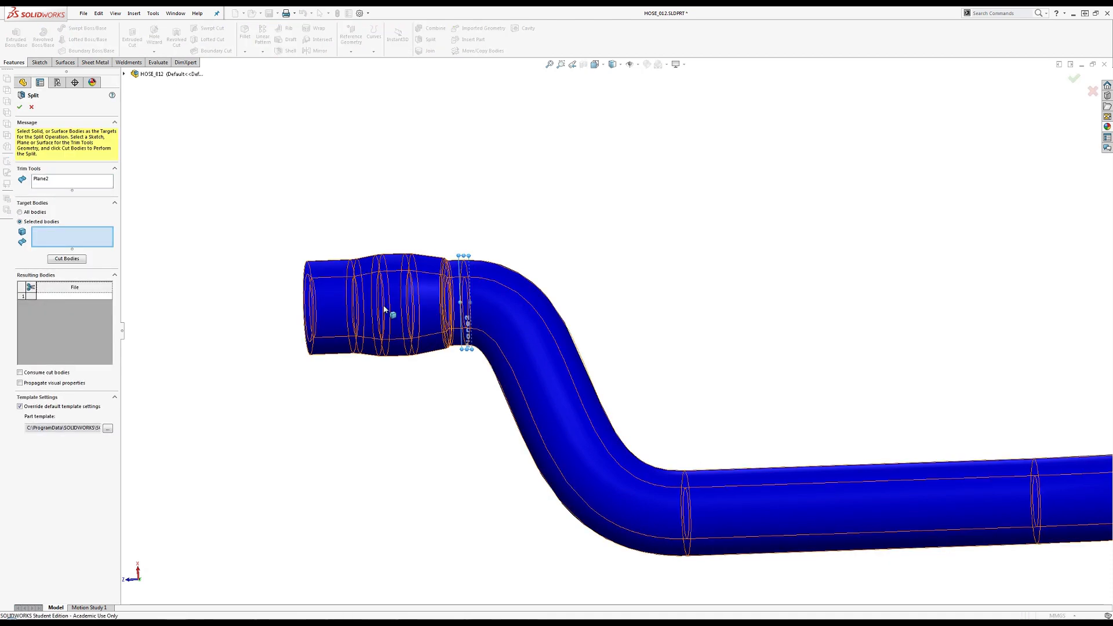
click(67, 258)
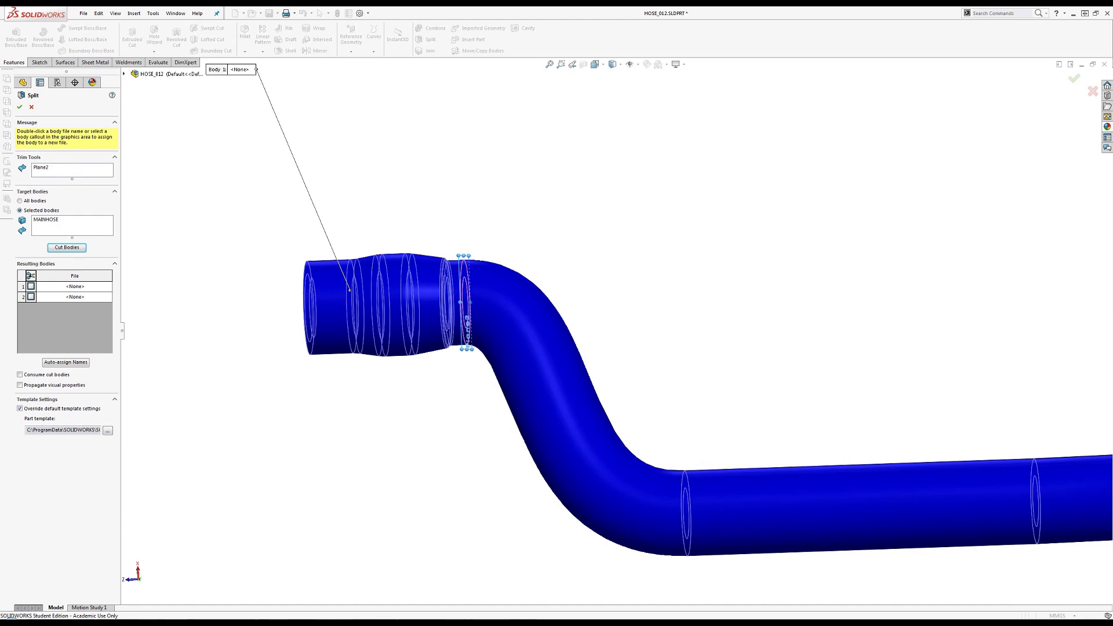
click(31, 275)
click(20, 107)
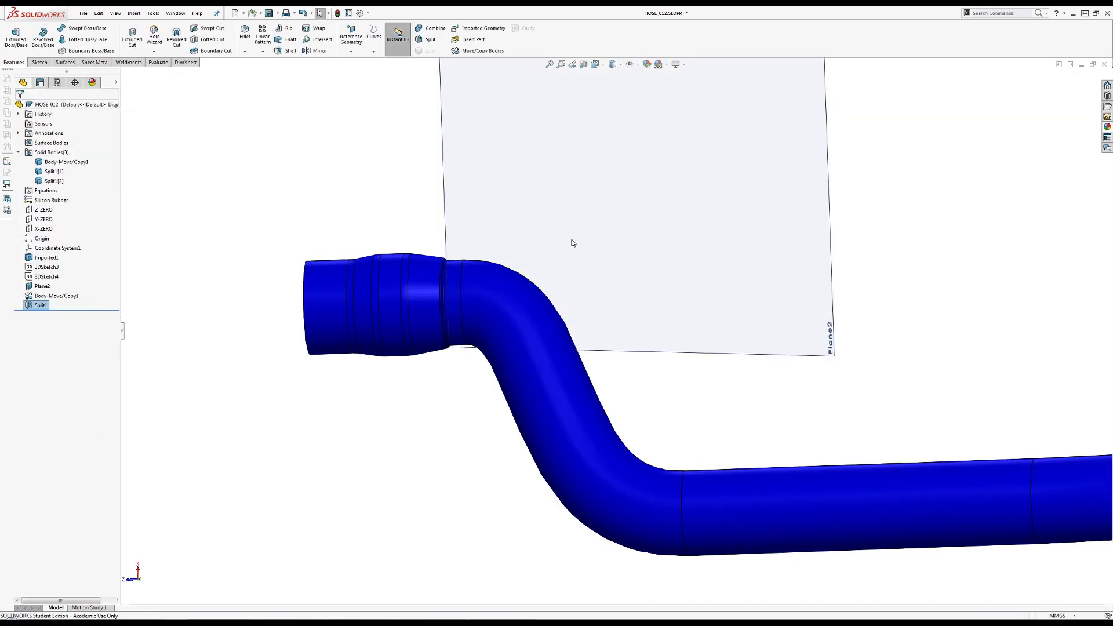
Try to delete the bent remainder of the split MAINHOSE body
click(552, 387)
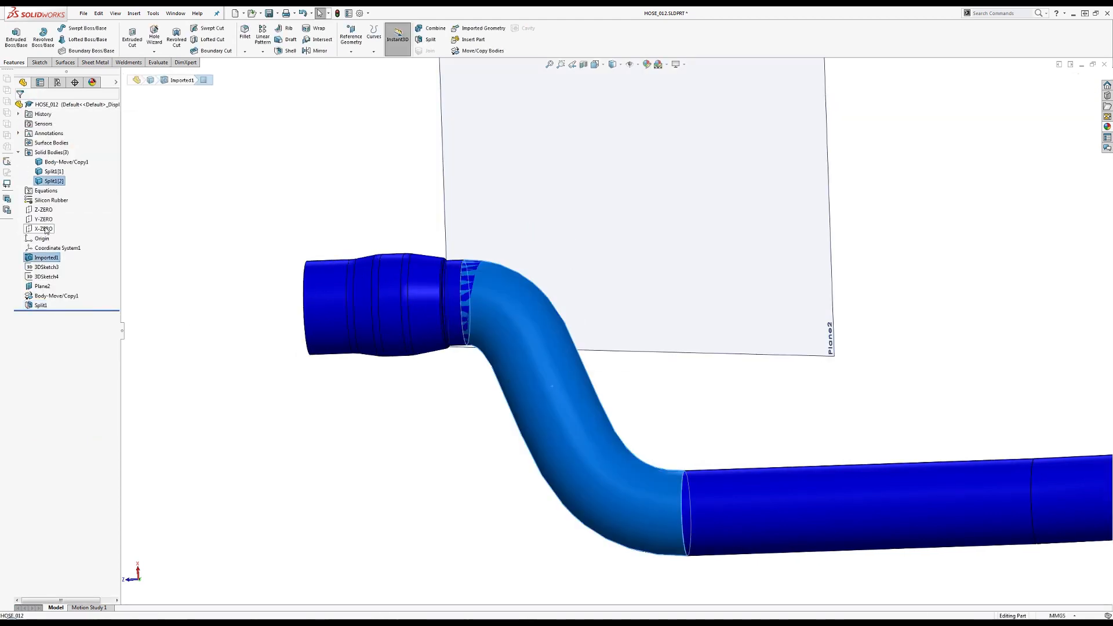
key(Delete)
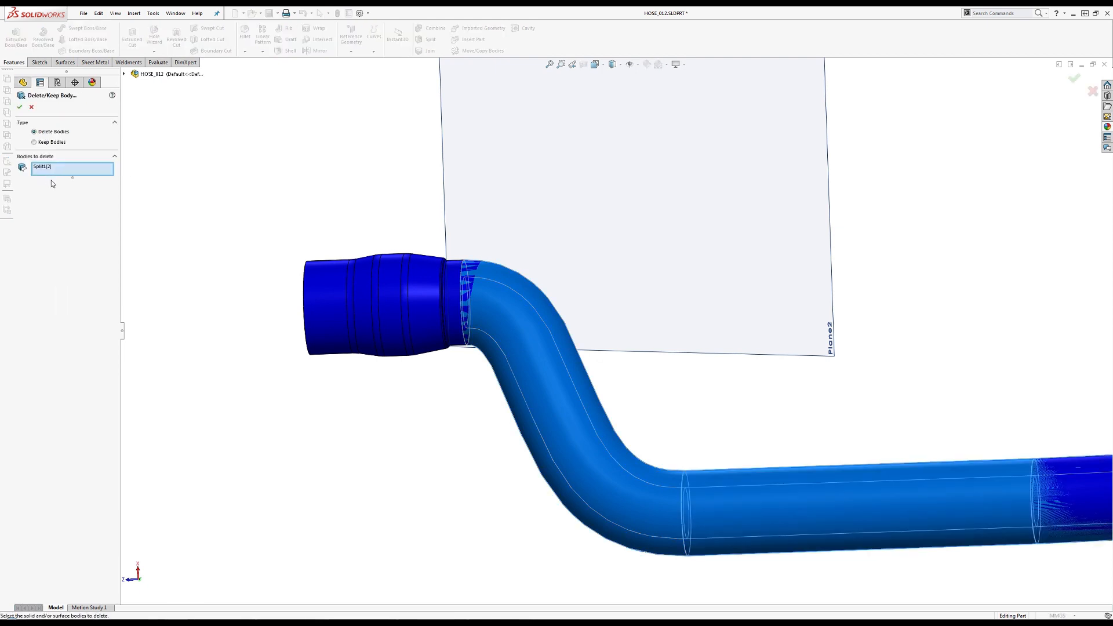
key(Return)
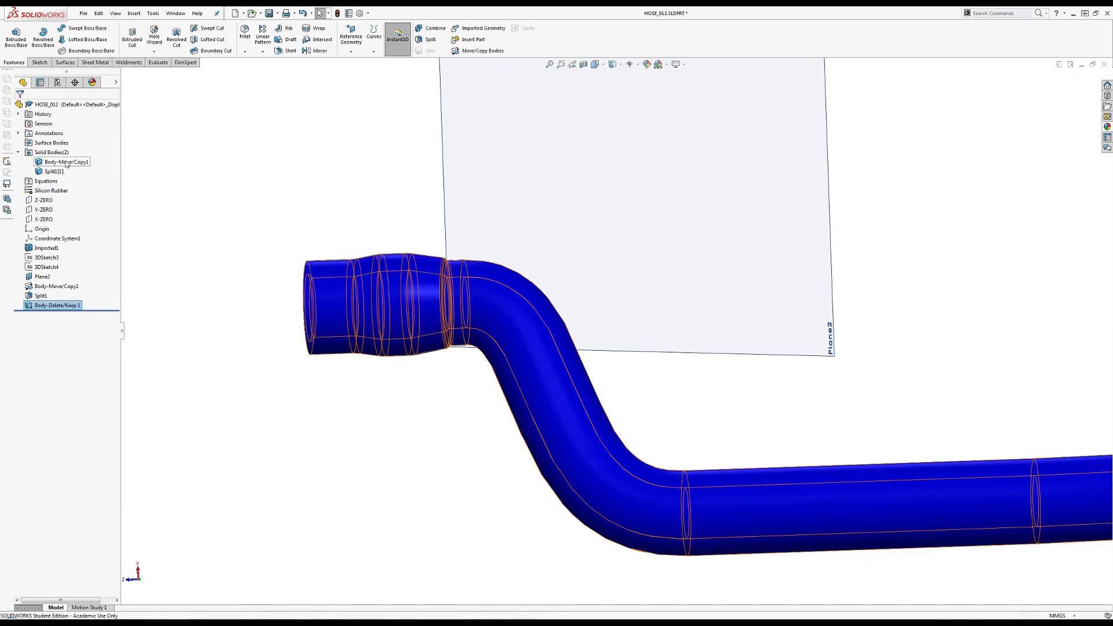
Undo the body deletion and the split of MAINHOSE
key(ctrl+z)
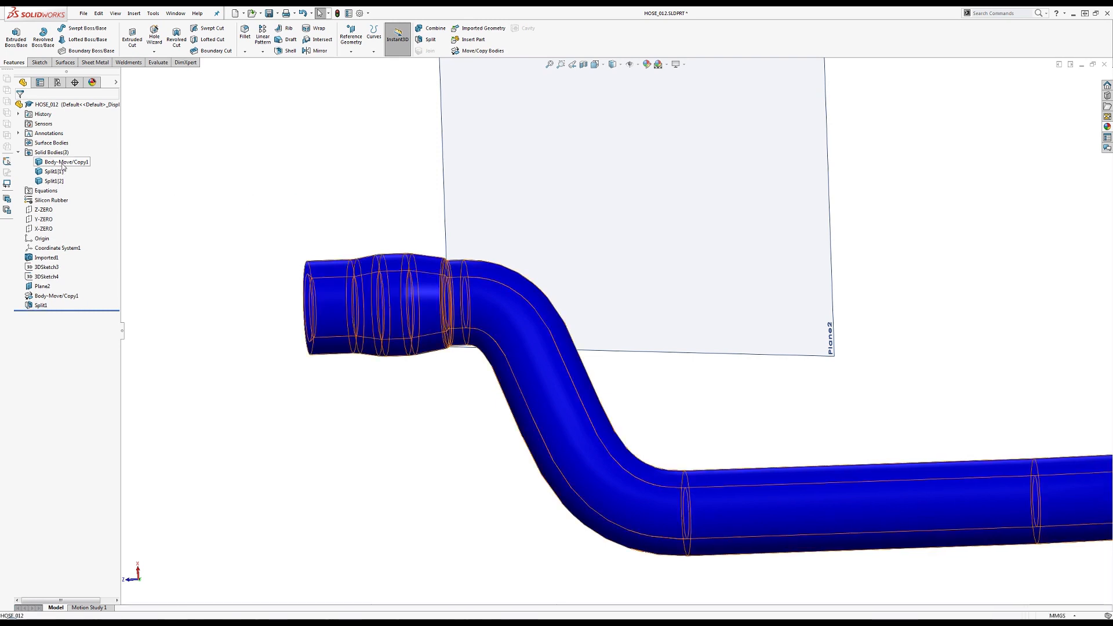
click(64, 163)
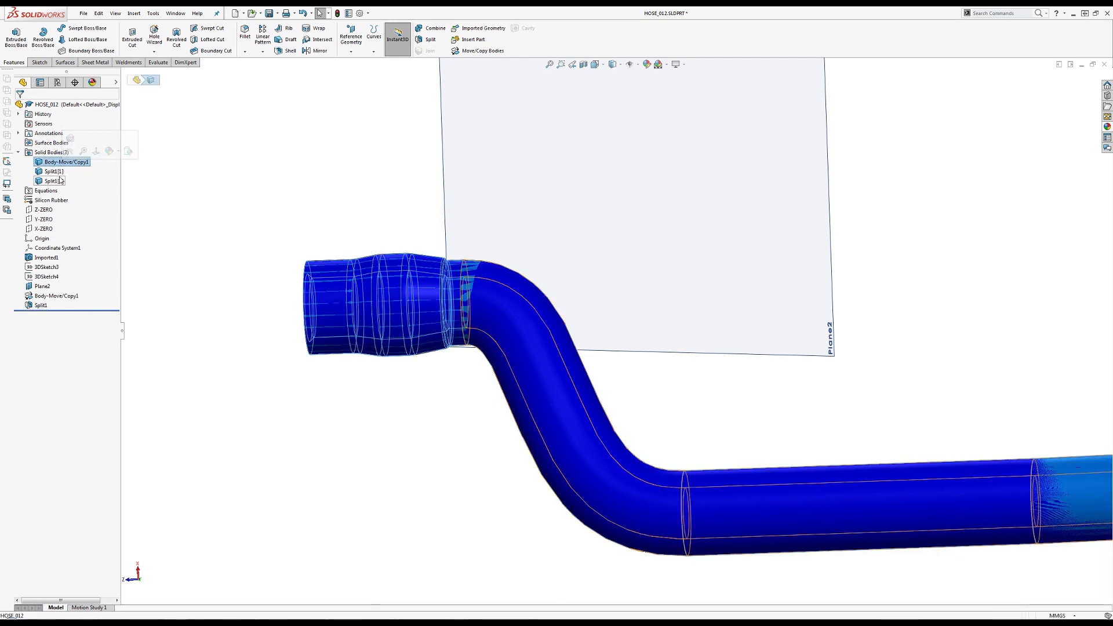
click(37, 305)
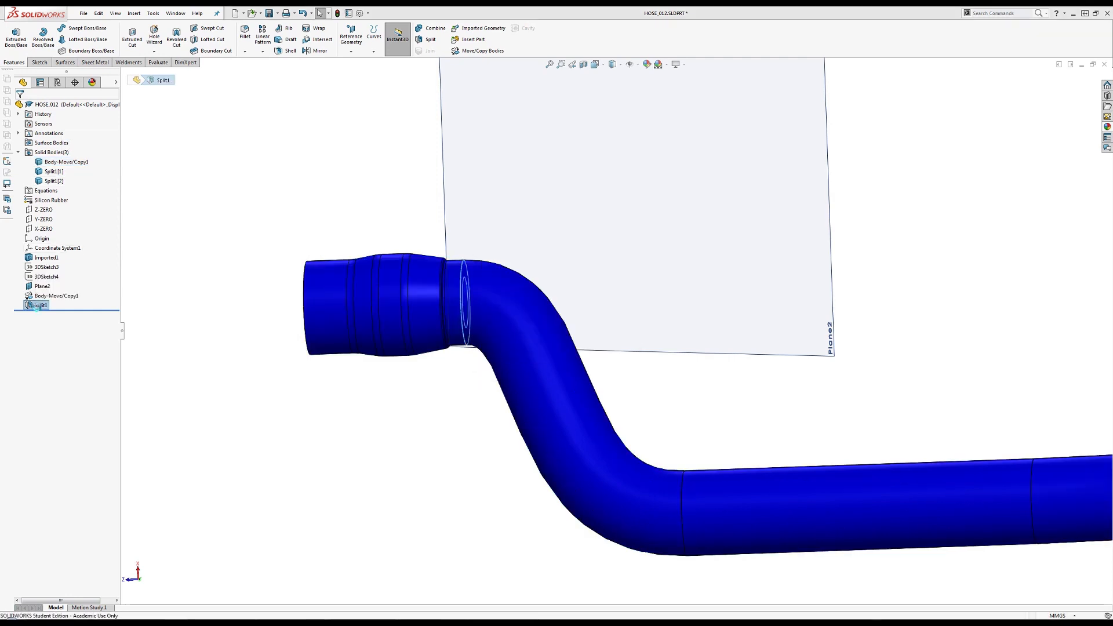
key(ctrl+z)
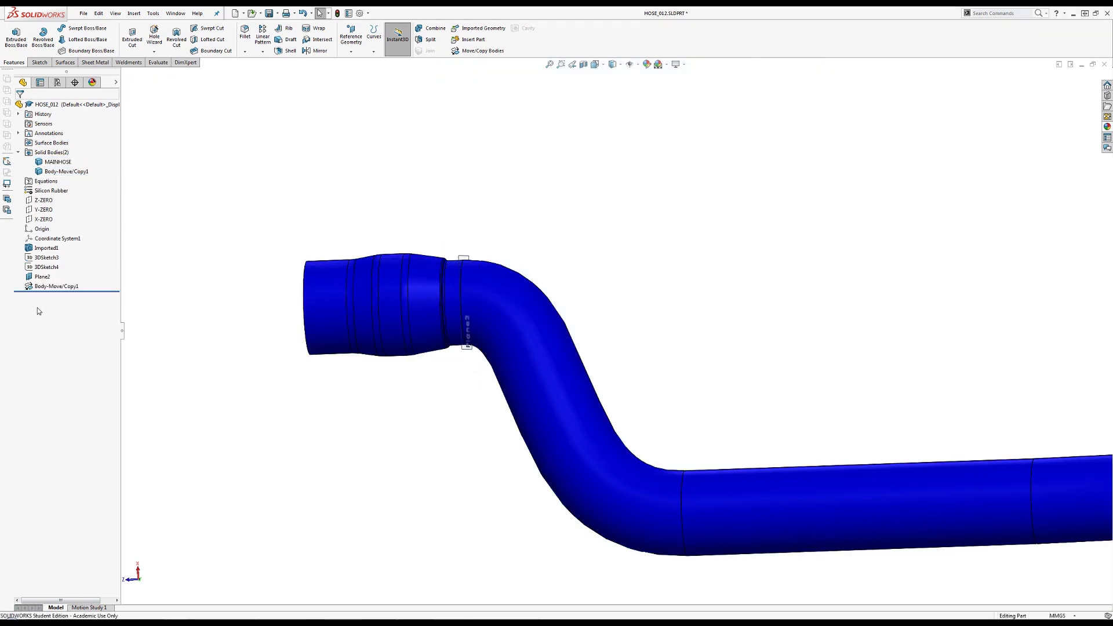
Hide the MAINHOSE body so that only the copied hose body stays displayed
click(67, 162)
click(80, 150)
click(217, 175)
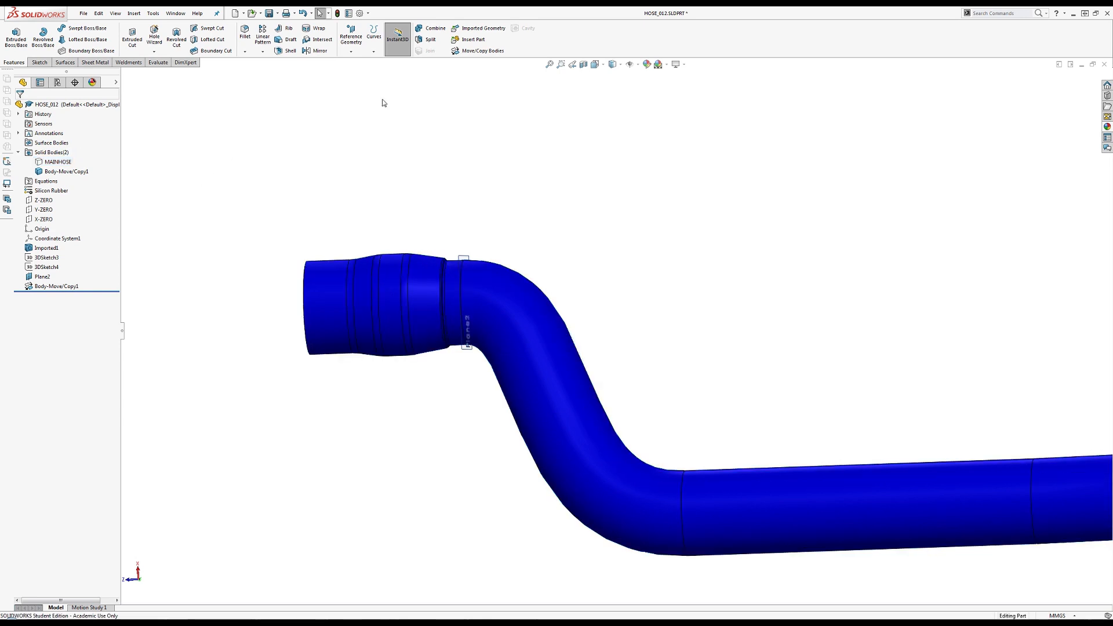
Split the copied hose body at Plane2 into two separate bodies
click(430, 39)
click(466, 261)
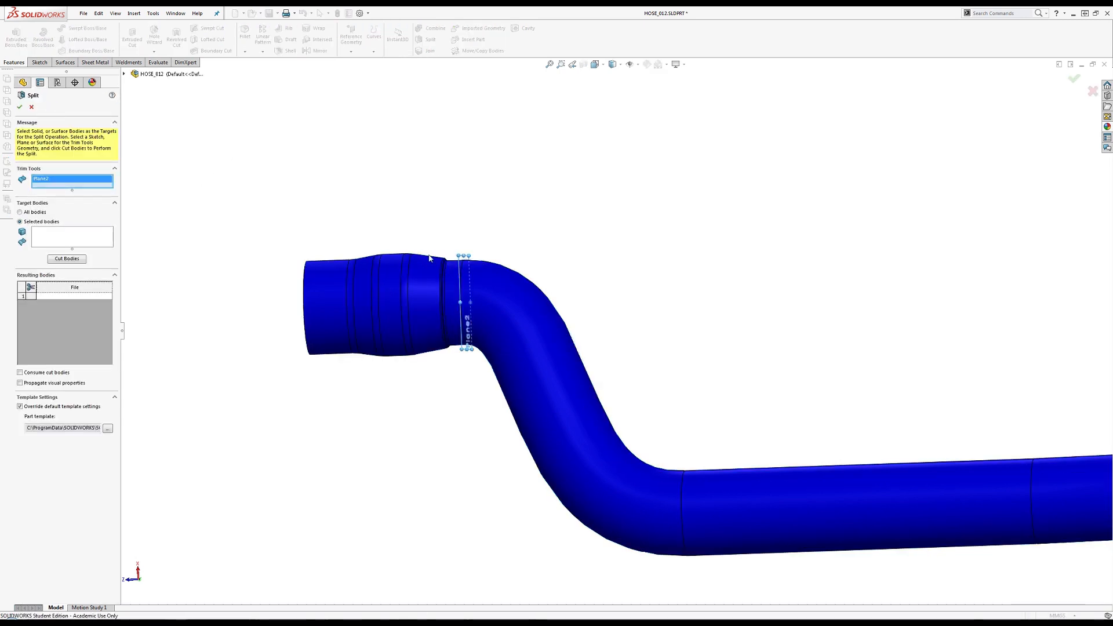
click(85, 239)
click(362, 298)
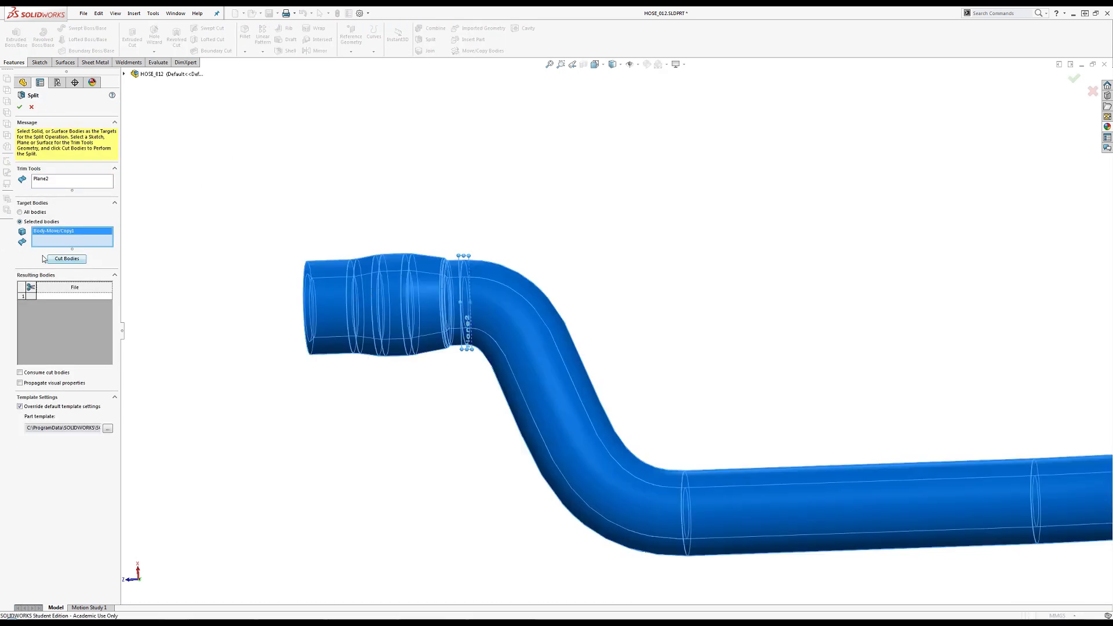
click(45, 259)
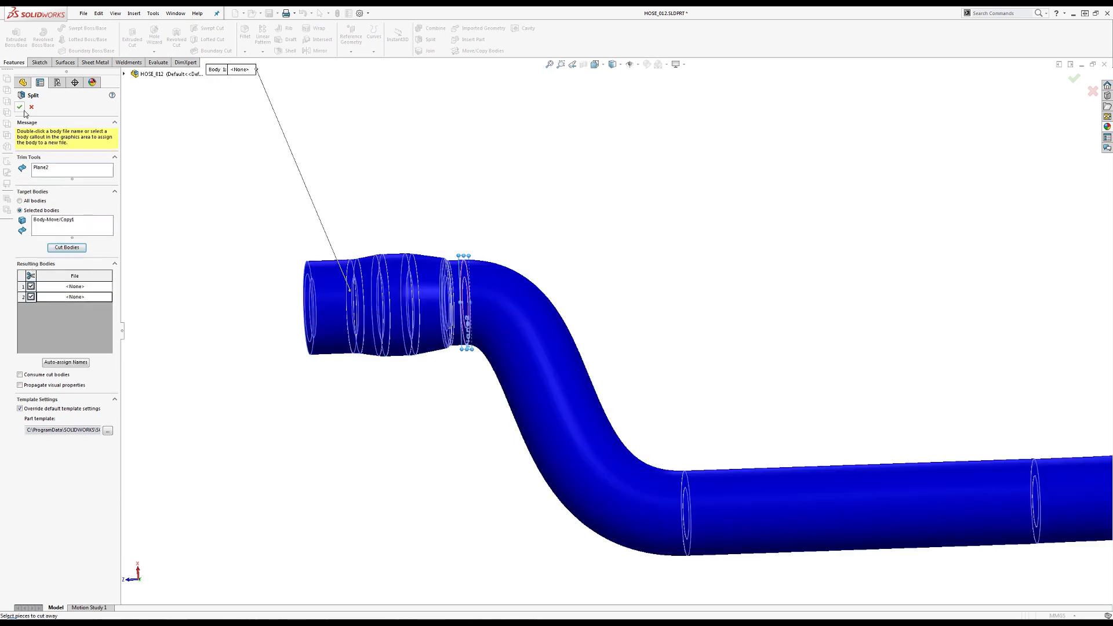
click(20, 108)
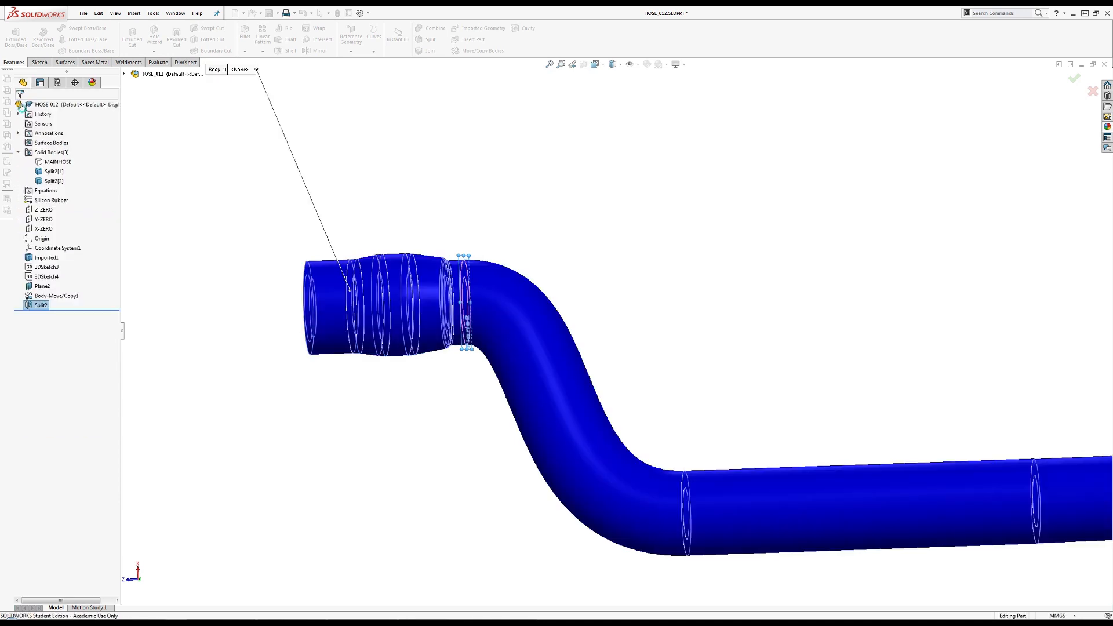
Delete the long bent piece of the split copy, keeping only the bulged end section
click(507, 319)
click(42, 182)
key(Delete)
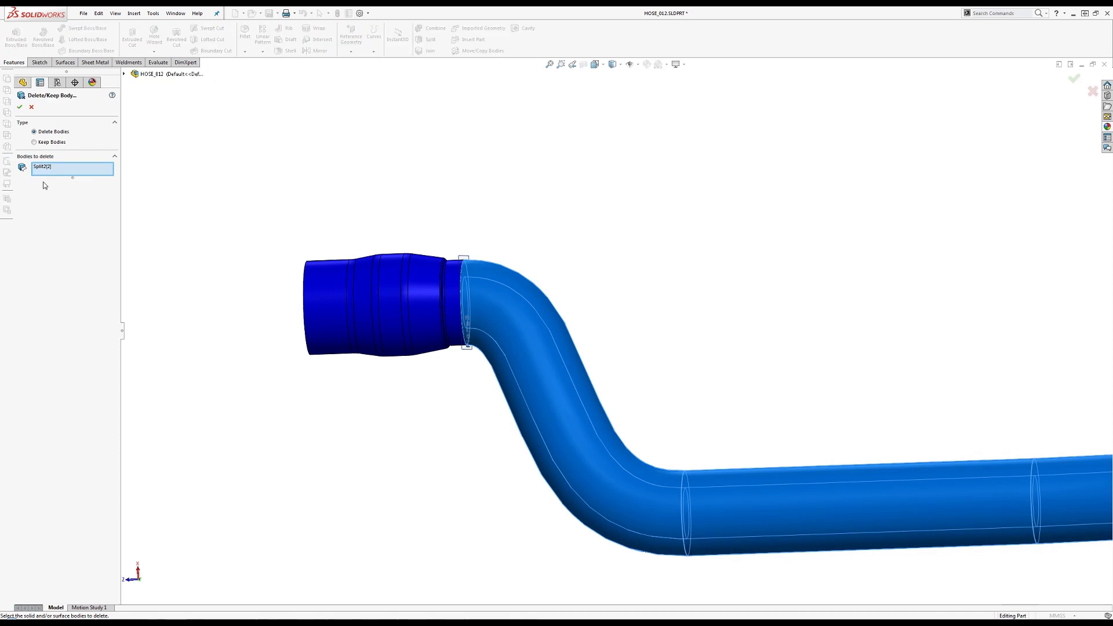
key(Return)
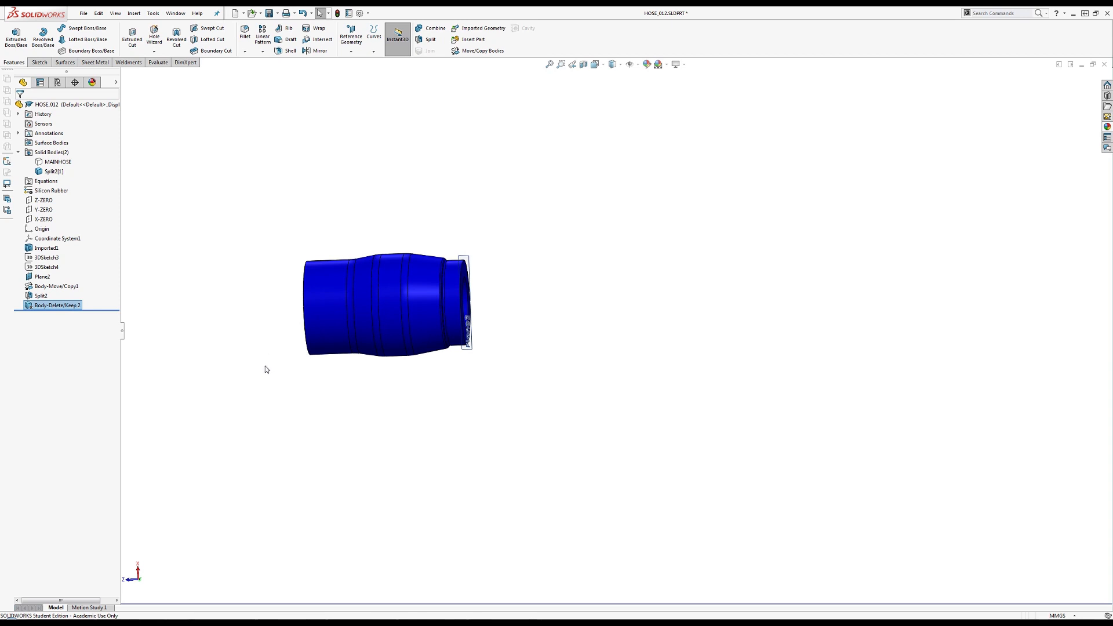
click(234, 336)
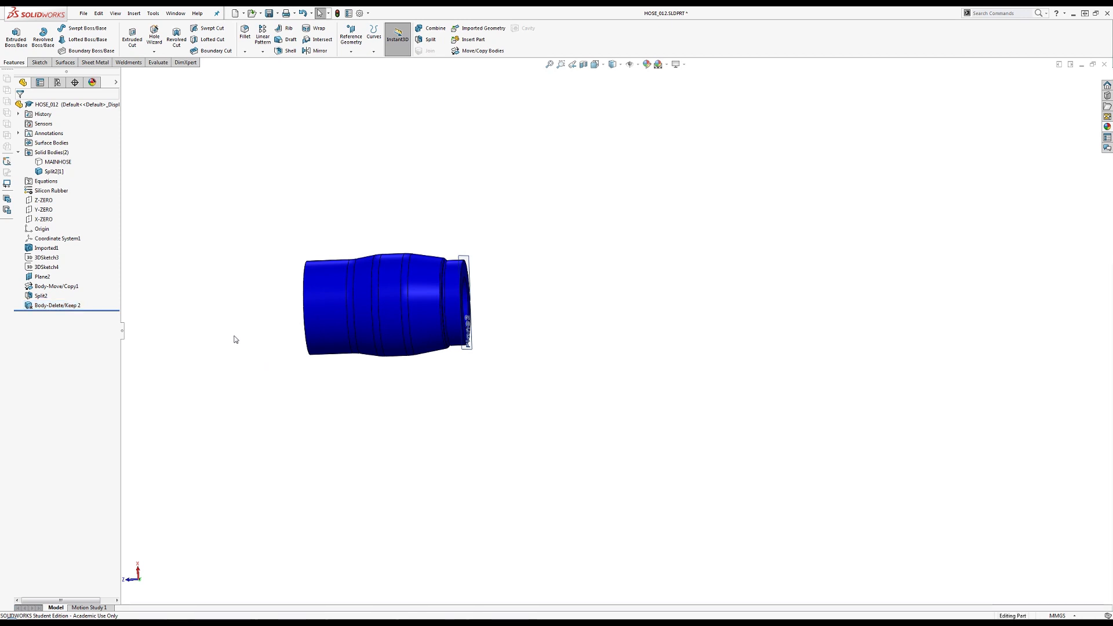
Show 3DSketch4 with the straight centreline chain again
click(49, 267)
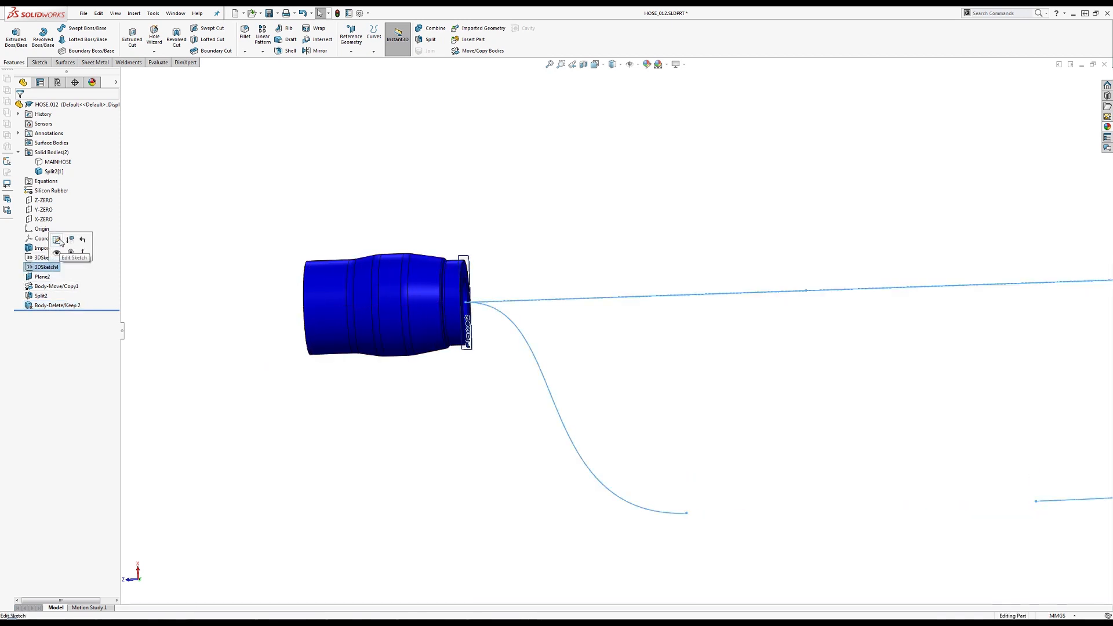
click(59, 253)
scroll(863, 313, up, 5)
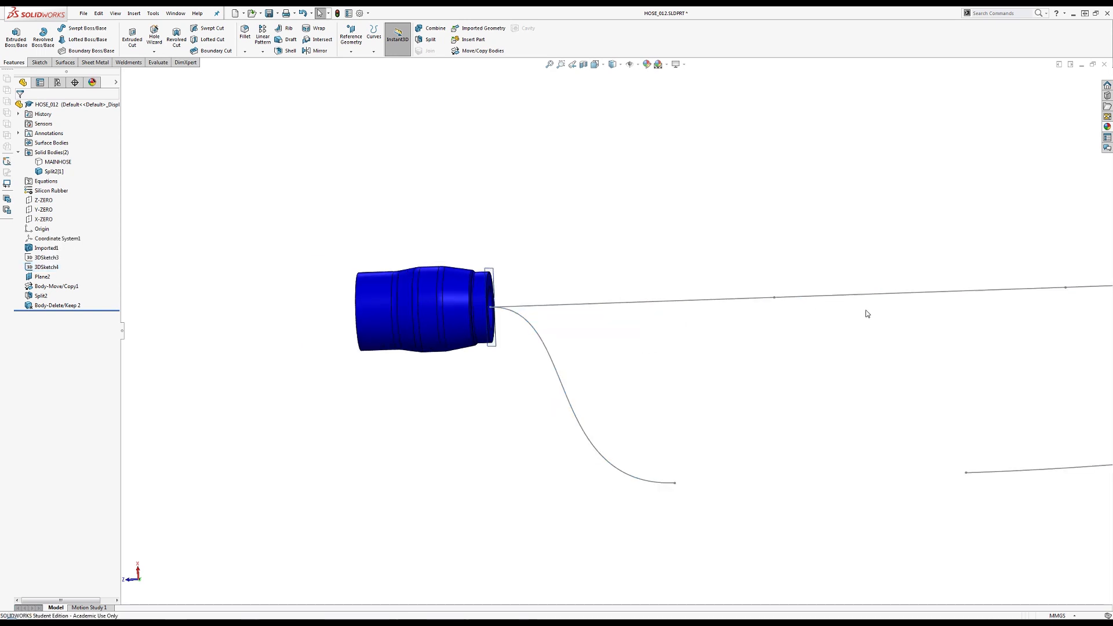
scroll(993, 332, up, 8)
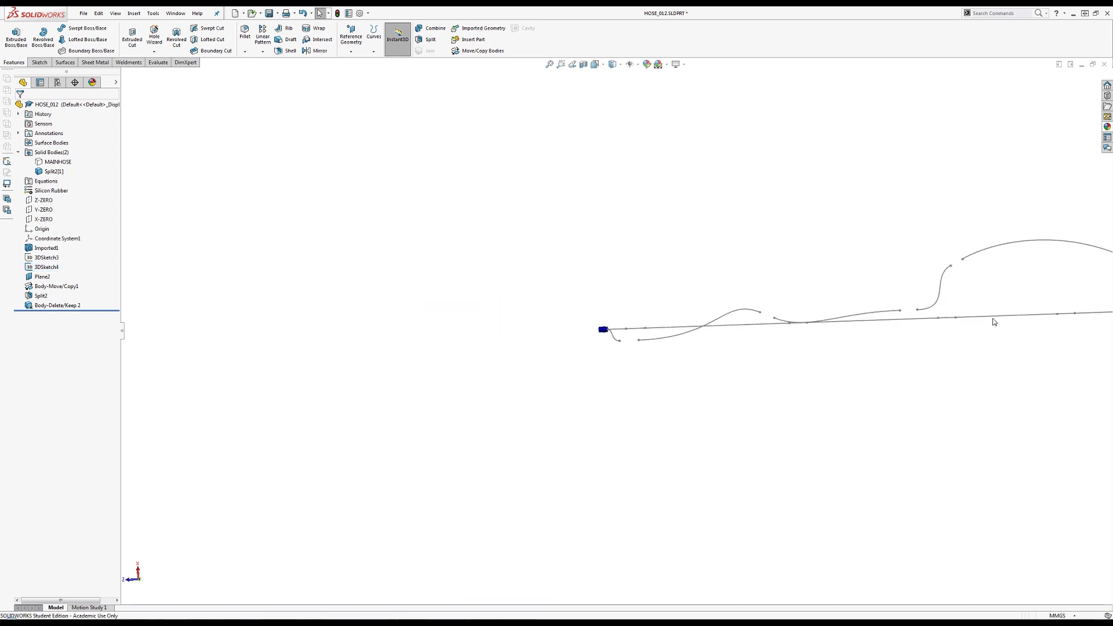
scroll(874, 326, down, 3)
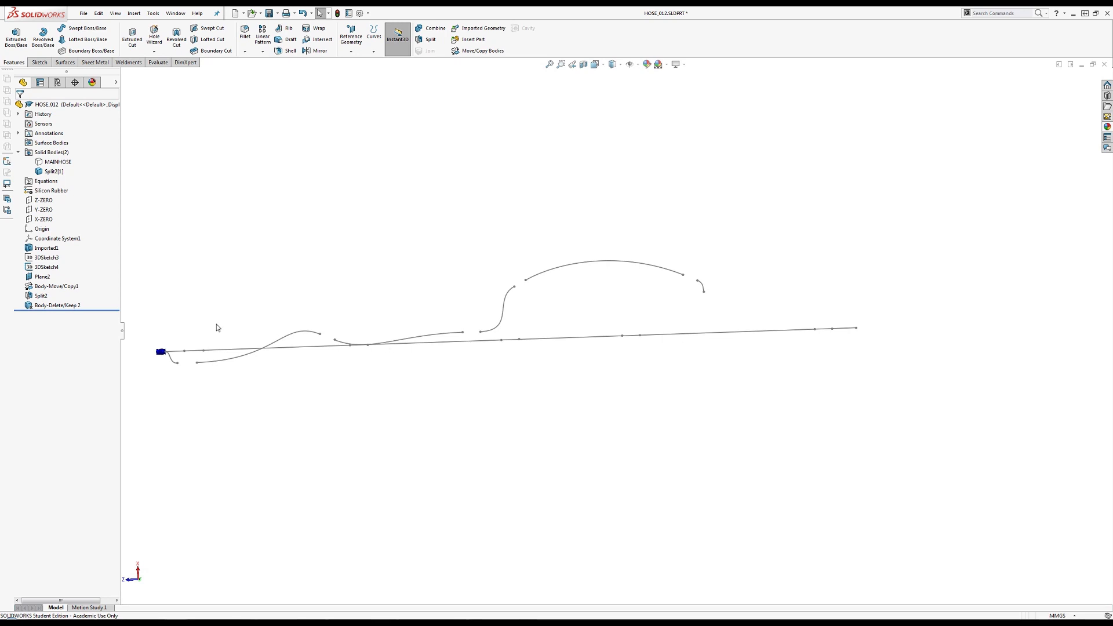
Sketch on the end section's cut face, converting its inner and outer circular edges into a ring profile, and exit the sketch
scroll(276, 345, down, 5)
scroll(429, 371, down, 5)
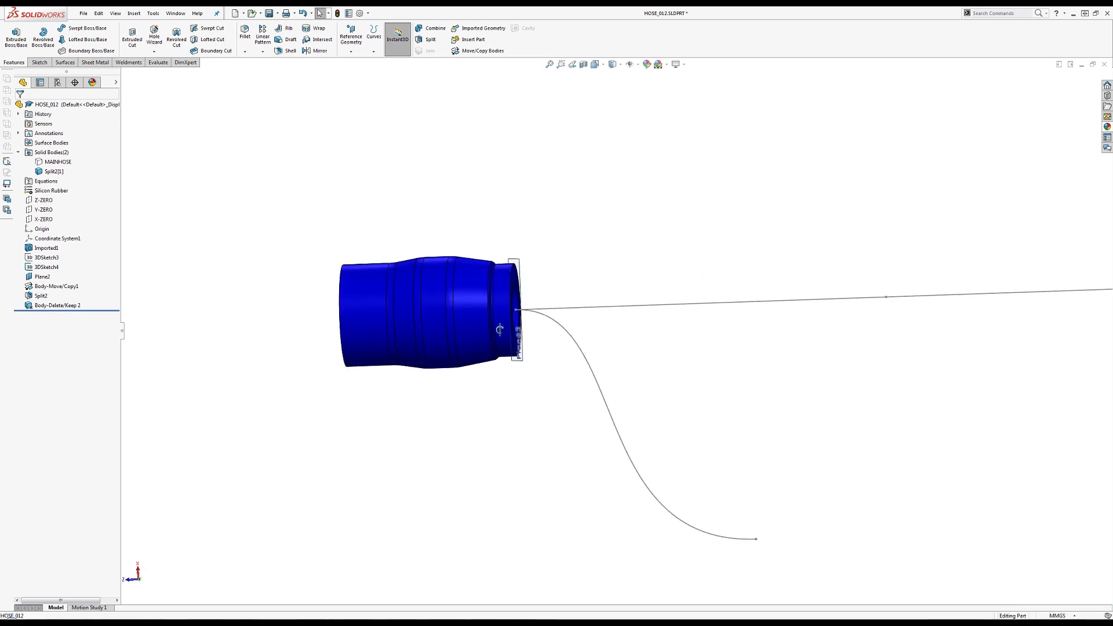
middle_drag(458, 336, 512, 321)
click(516, 319)
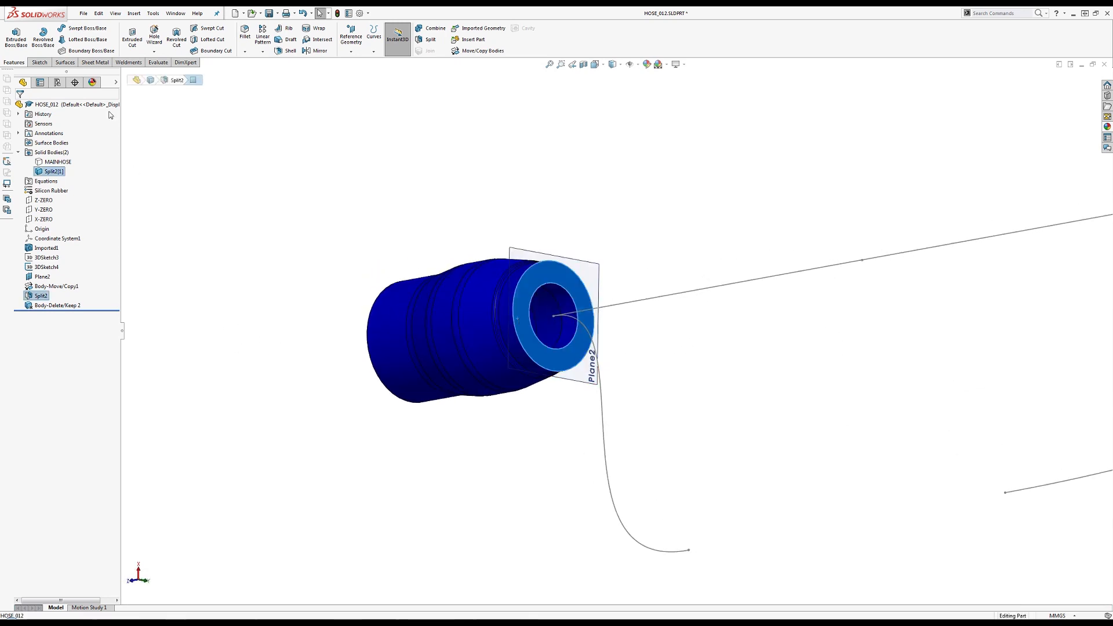
click(40, 62)
click(12, 33)
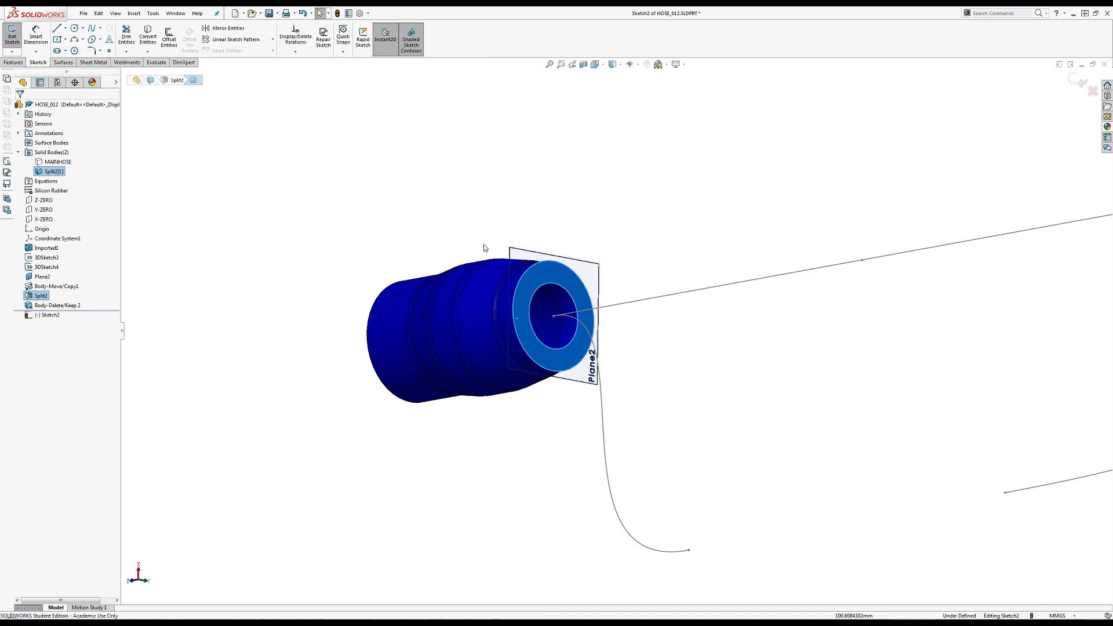
ctrl+click(531, 271)
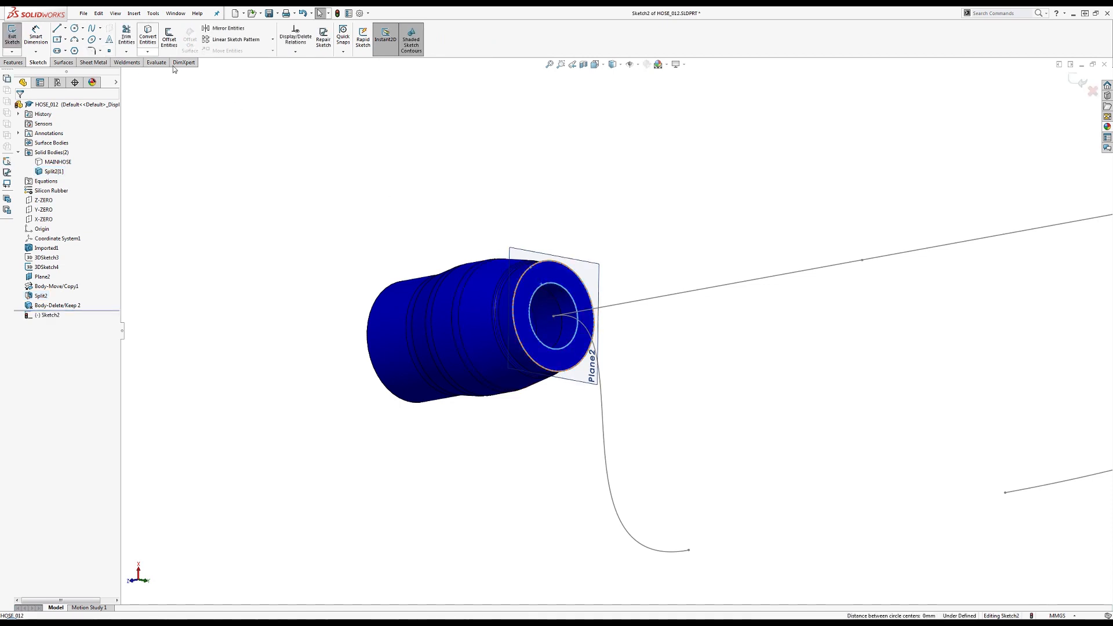
click(146, 39)
click(11, 38)
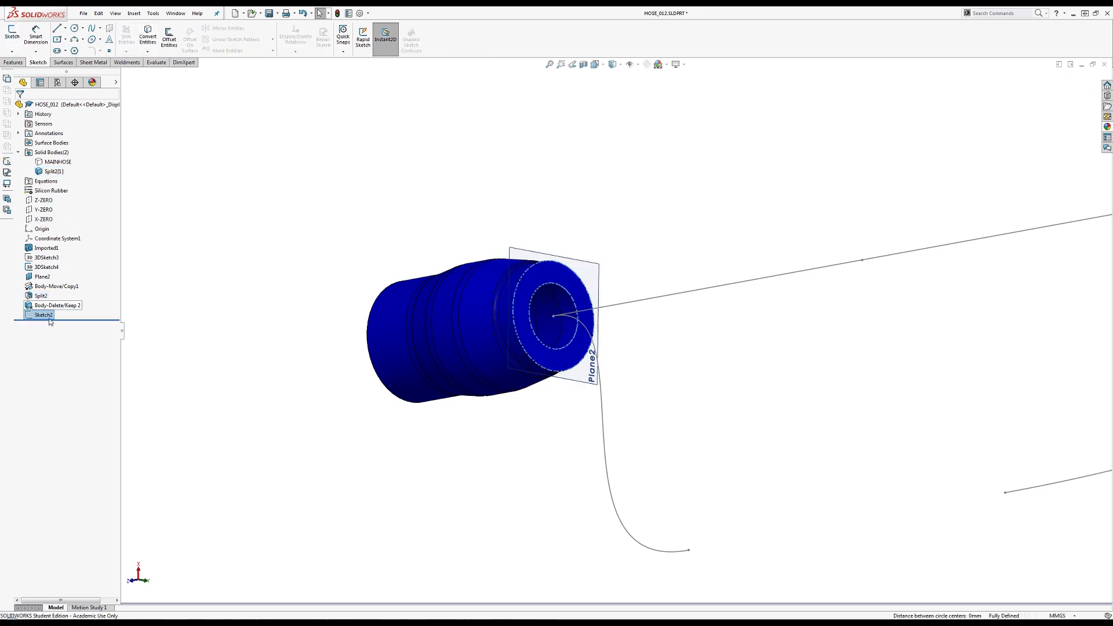
Extrude the ring profile up to the far end vertex of the straight centreline, with Merge result turned off
click(14, 62)
click(15, 36)
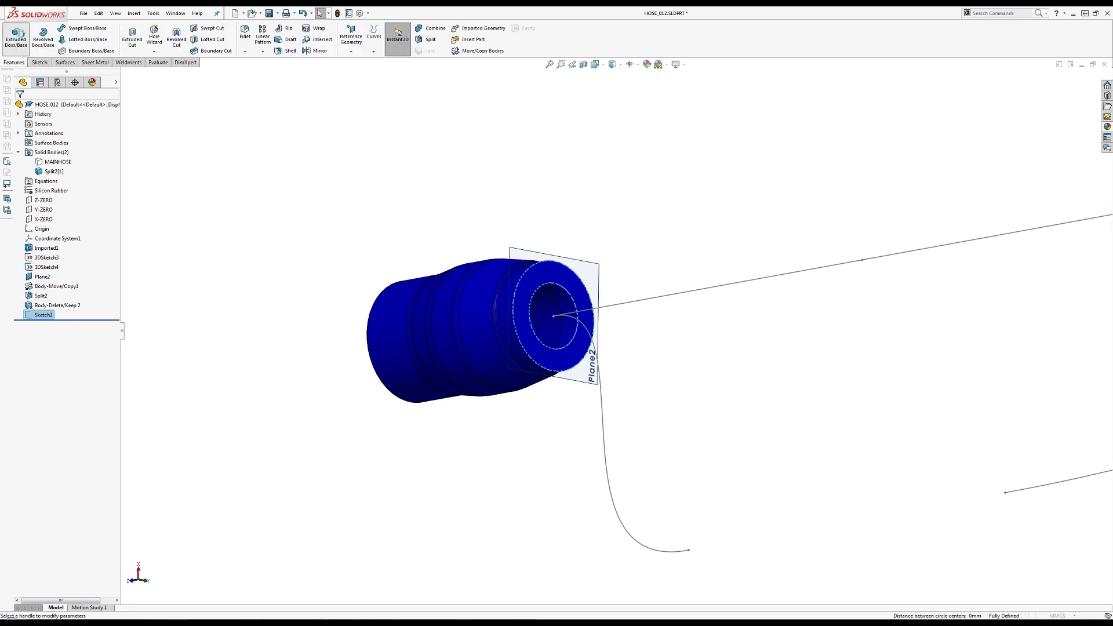
scroll(611, 331, up, 5)
scroll(838, 310, up, 3)
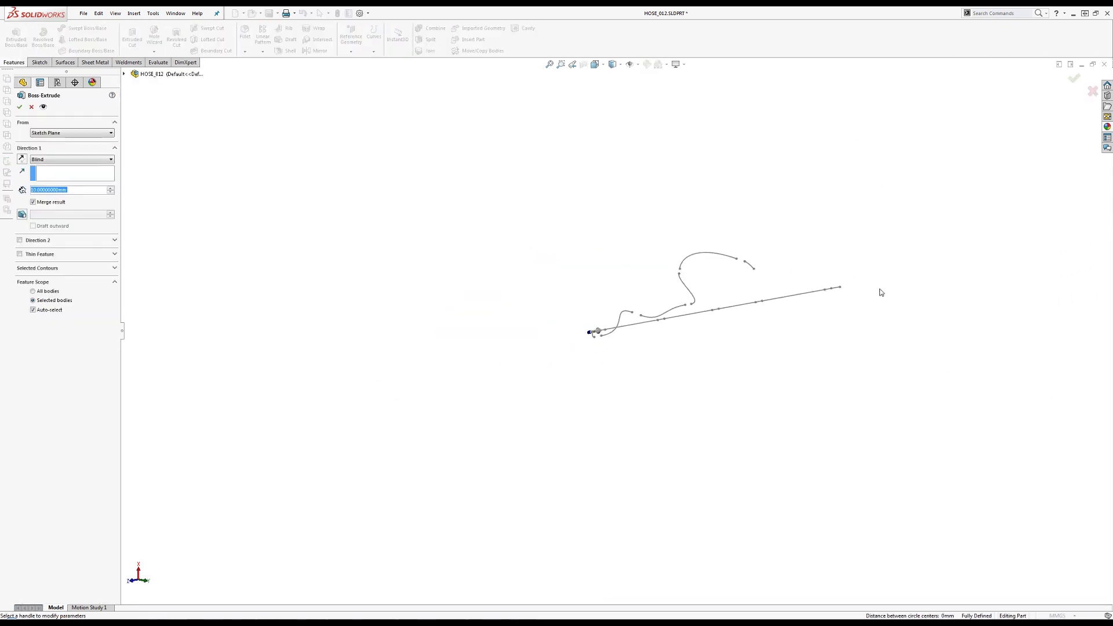
scroll(778, 296, down, 8)
scroll(821, 325, down, 2)
click(63, 159)
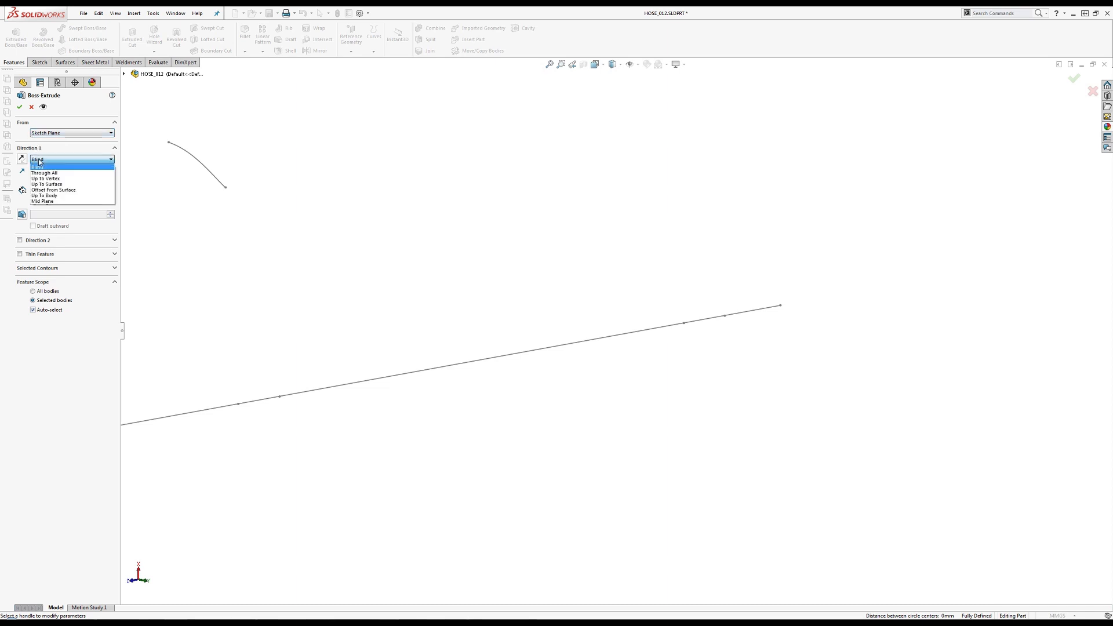
click(52, 175)
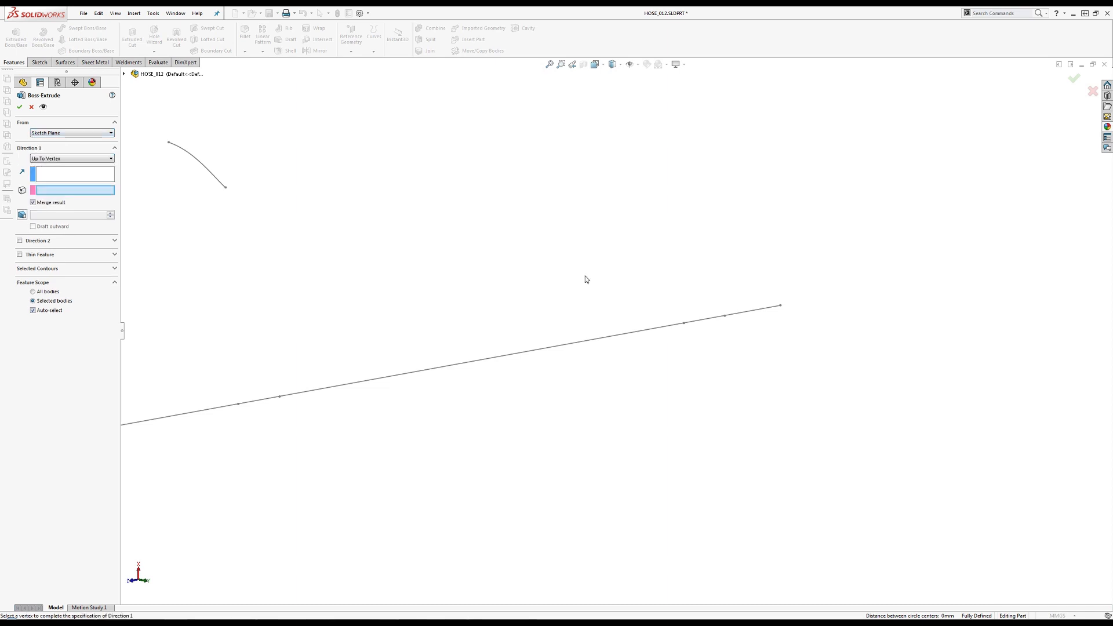
click(780, 306)
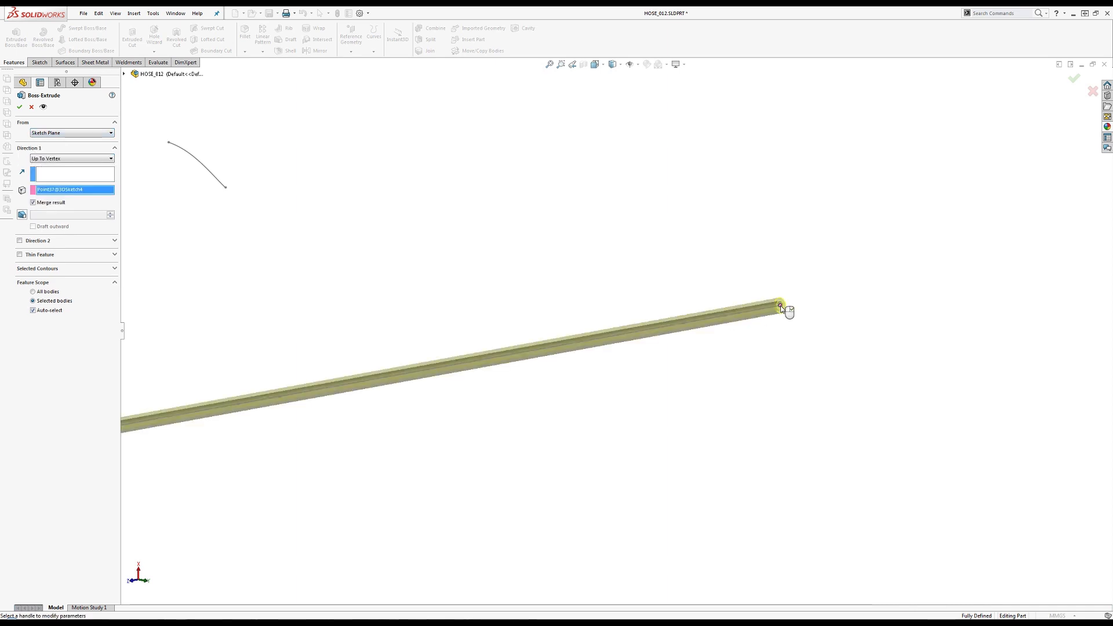
click(44, 203)
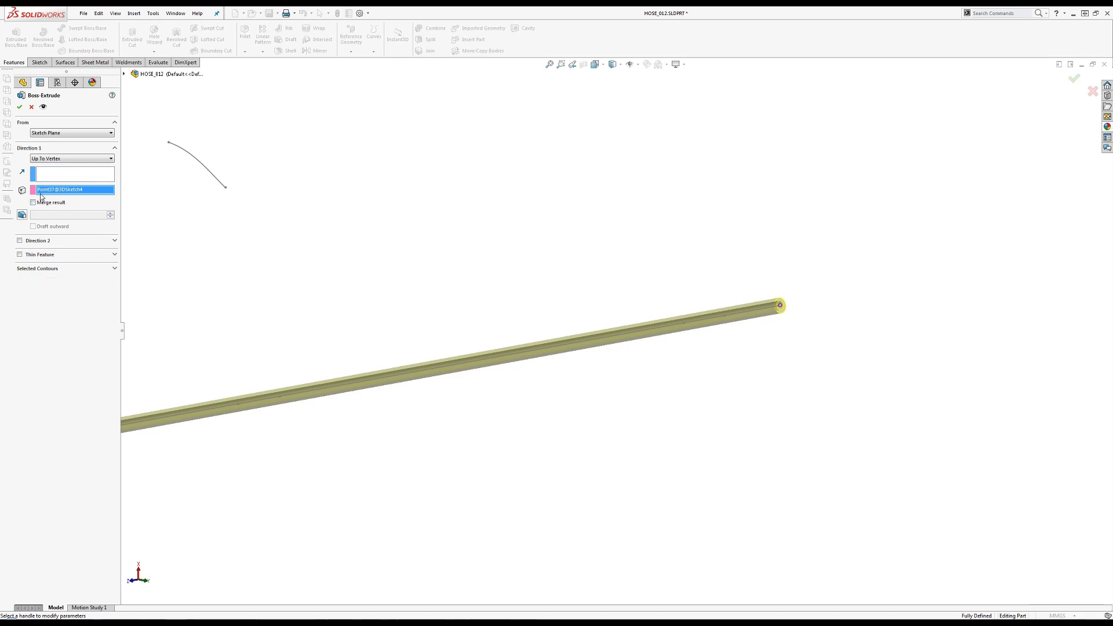
click(20, 107)
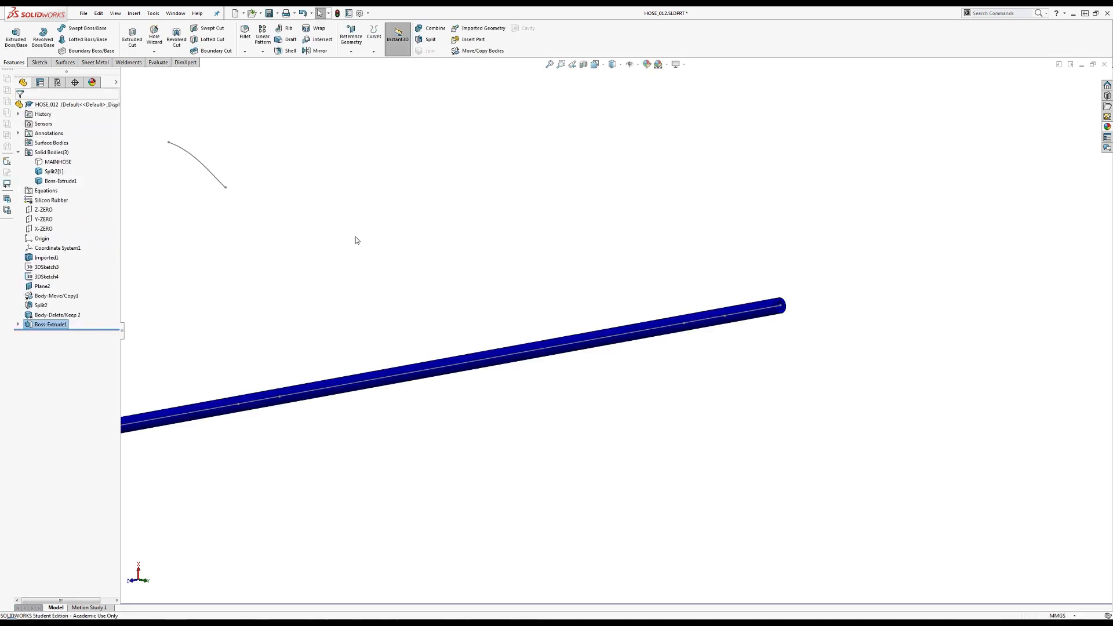
Hide the bulged end section to inspect the start of the extruded tube, and restore it
scroll(374, 338, up, 3)
scroll(362, 381, down, 6)
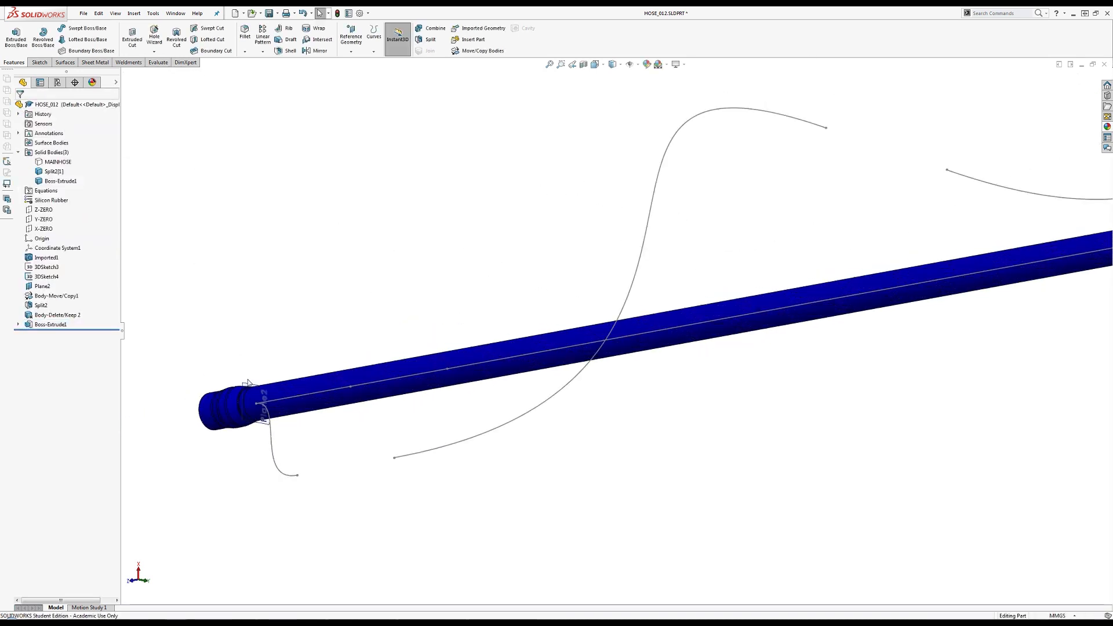
click(228, 410)
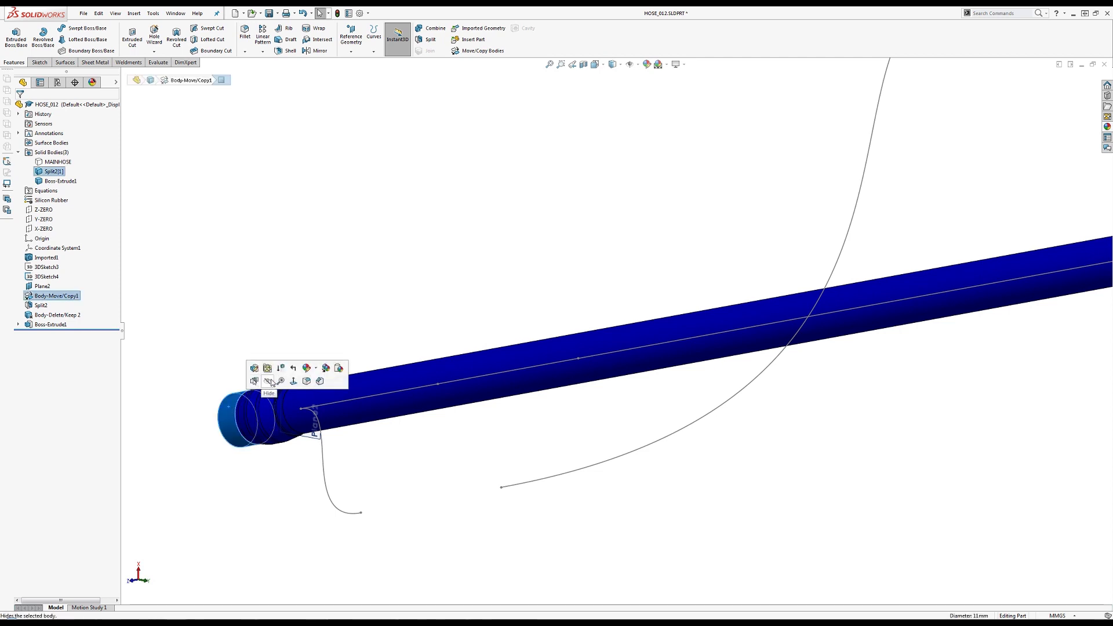
click(271, 381)
middle_drag(301, 411, 369, 392)
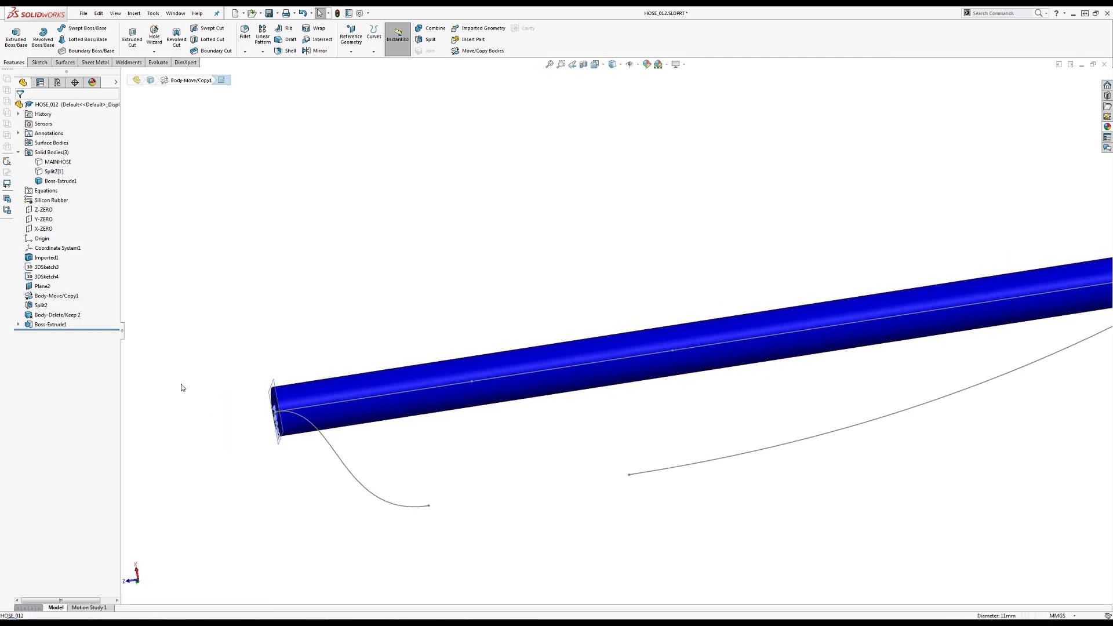
middle_drag(299, 399, 255, 394)
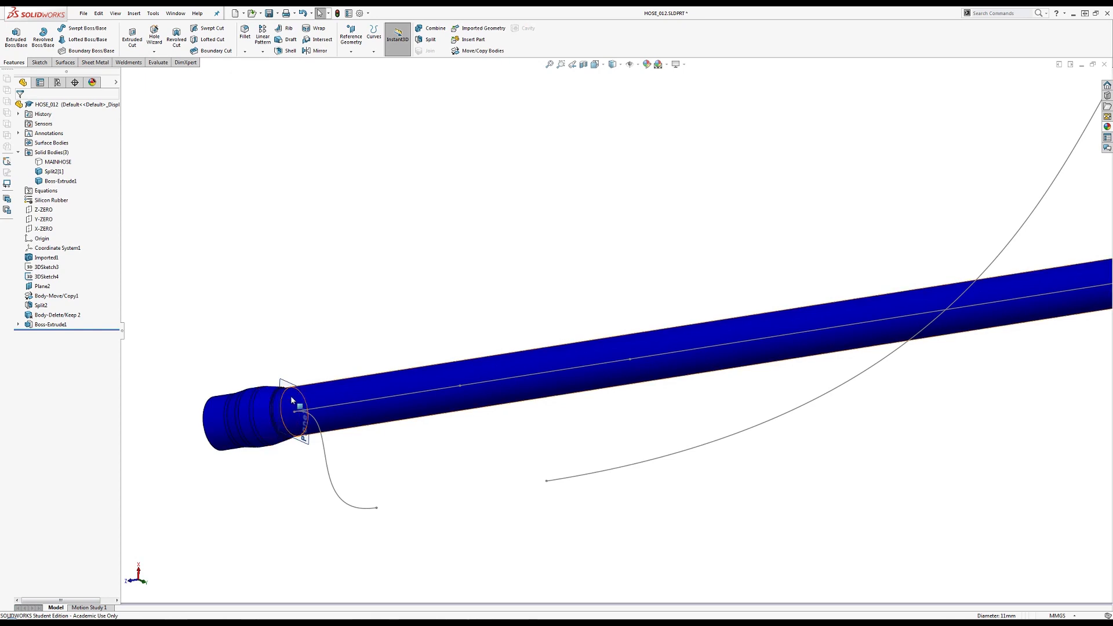
Create a reference plane midway between the tube's far end face and Plane2
scroll(377, 385, up, 4)
scroll(833, 351, up, 3)
scroll(833, 352, down, 8)
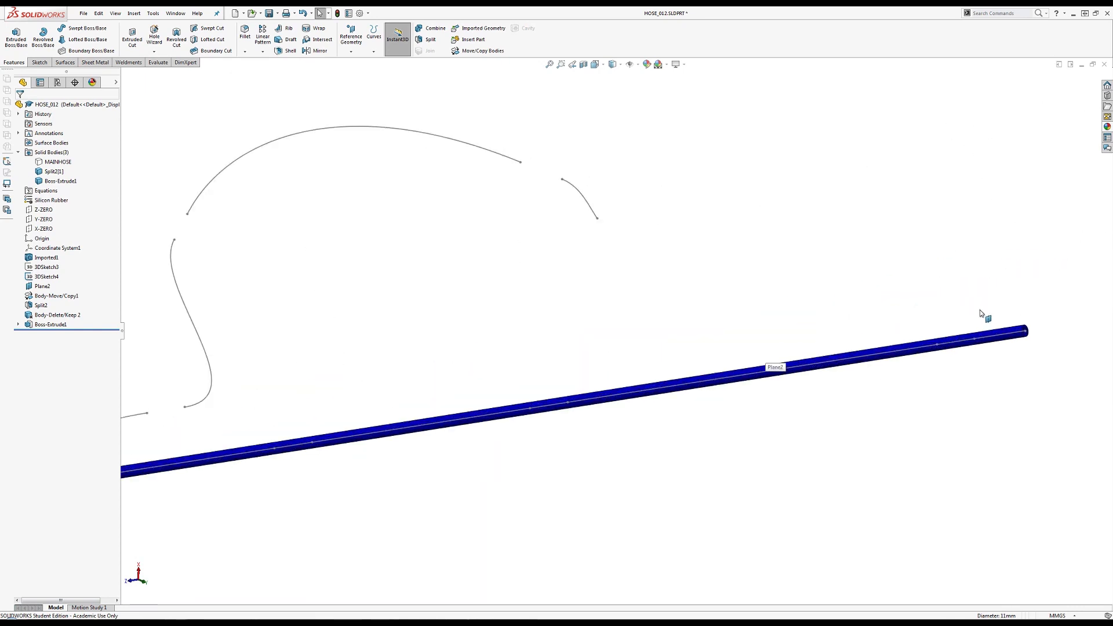
click(845, 308)
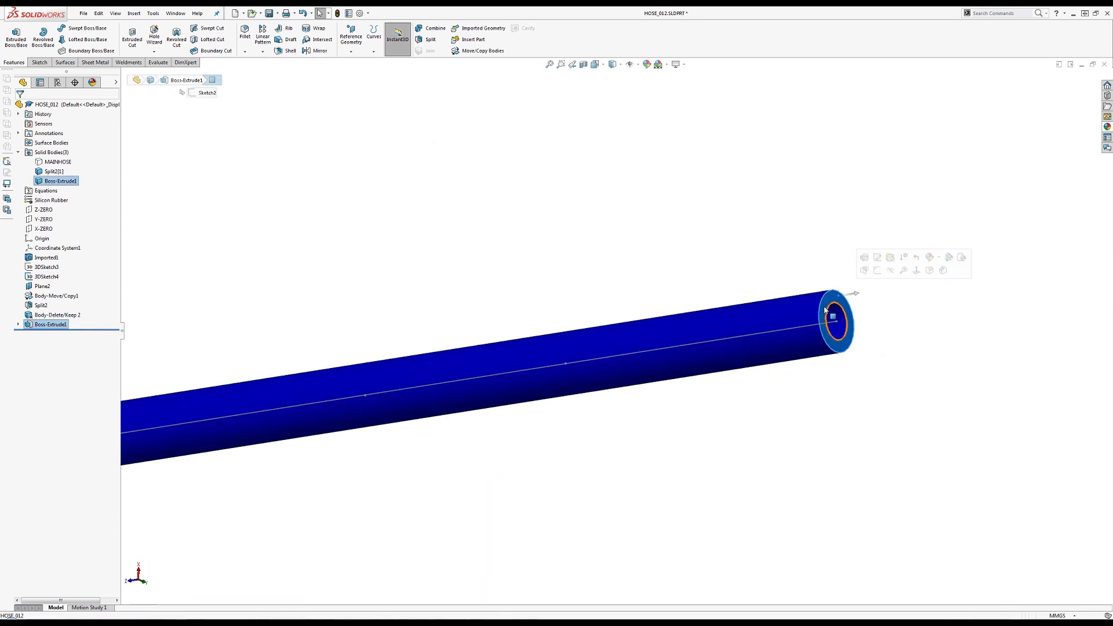
scroll(410, 425, up, 5)
scroll(243, 388, down, 6)
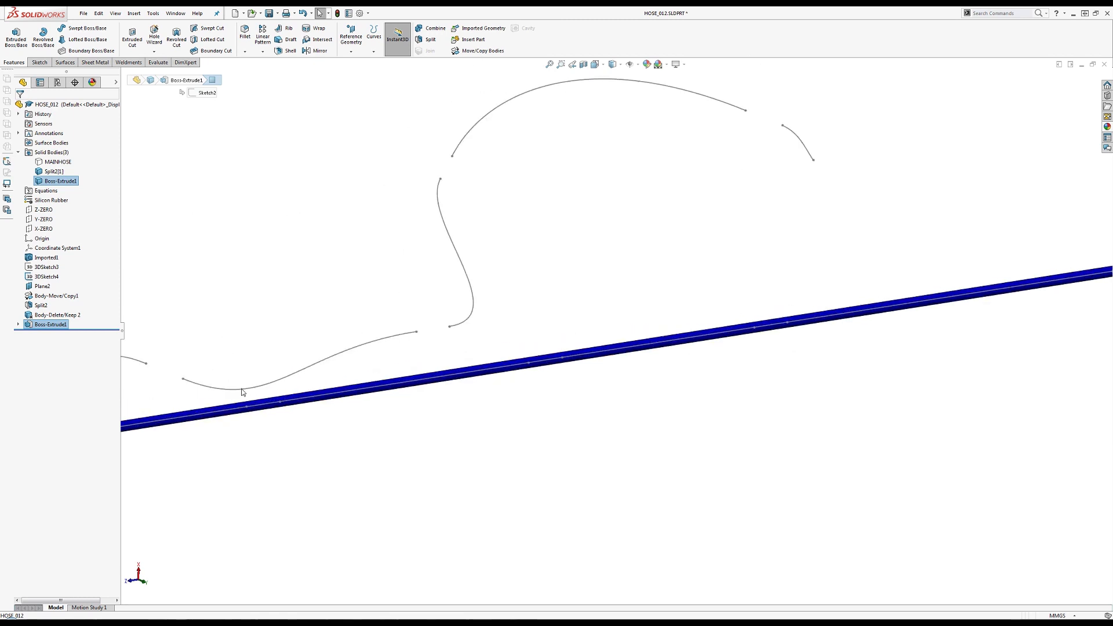
scroll(466, 337, down, 5)
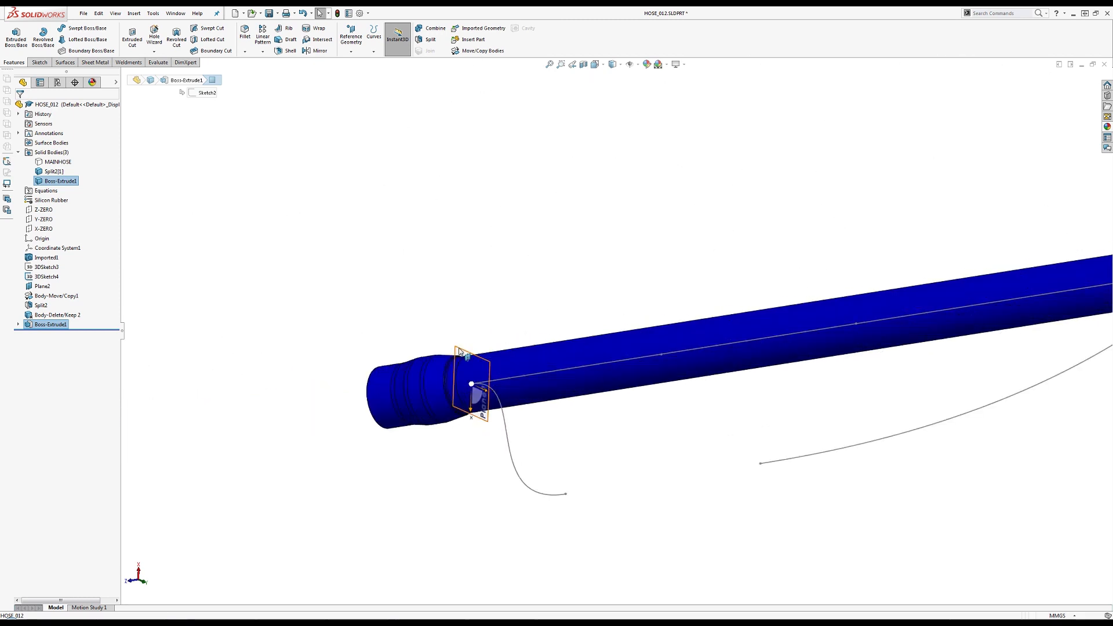
click(462, 350)
click(344, 30)
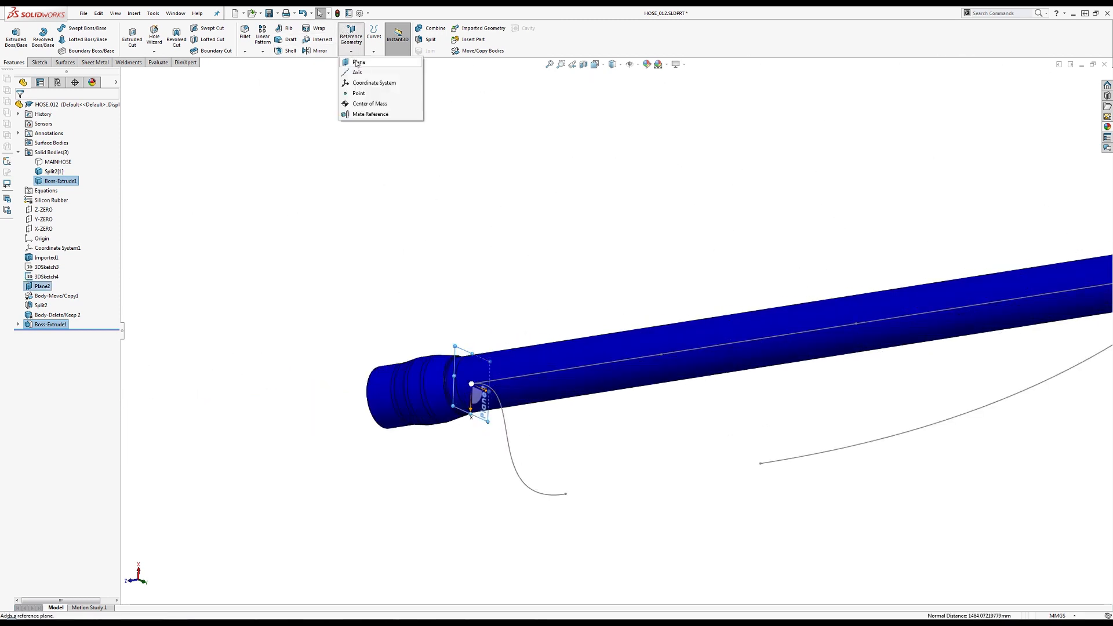
click(358, 61)
key(Return)
Mirror the bulged end section body about the new mid-plane to the tube's far end, with Merge solids turned off
scroll(736, 236, up, 5)
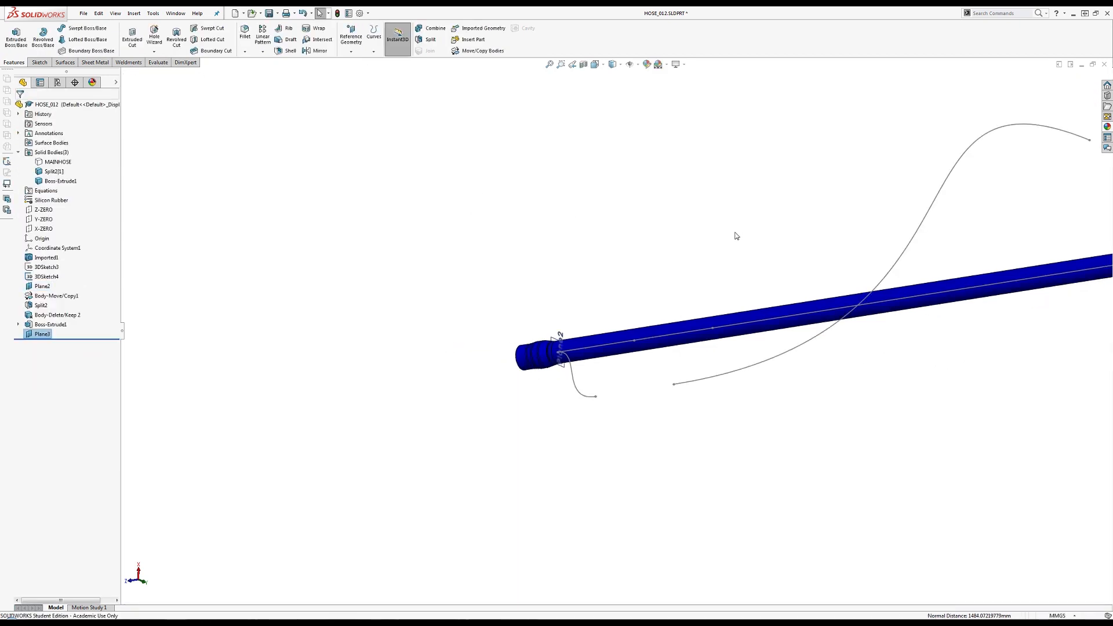
scroll(928, 288, down, 1)
scroll(927, 288, down, 1)
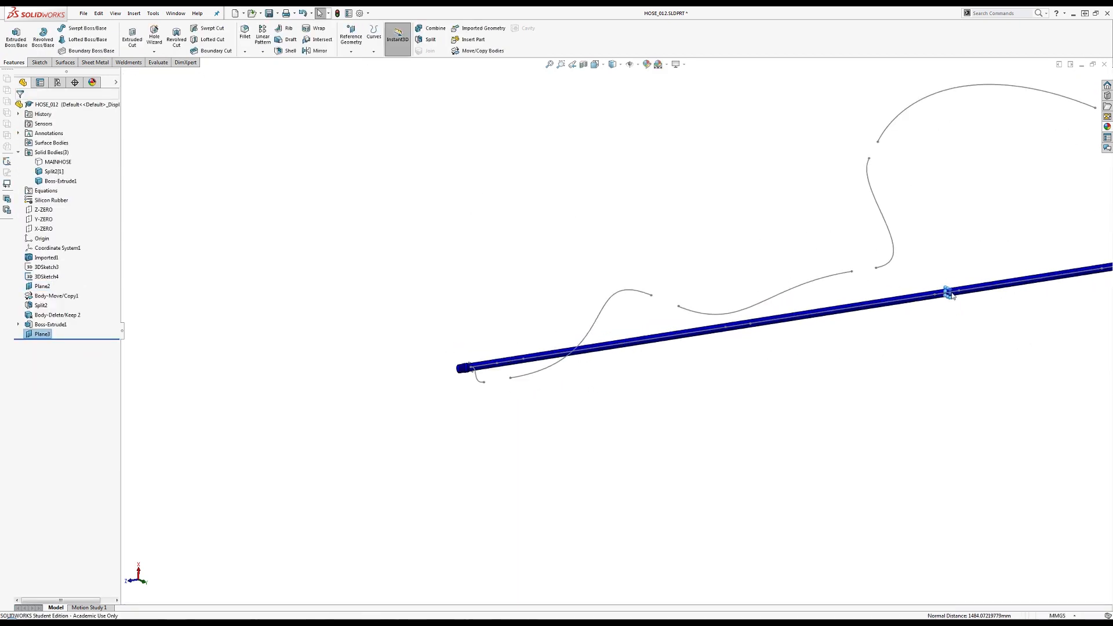
scroll(947, 292, up, 2)
scroll(947, 291, down, 2)
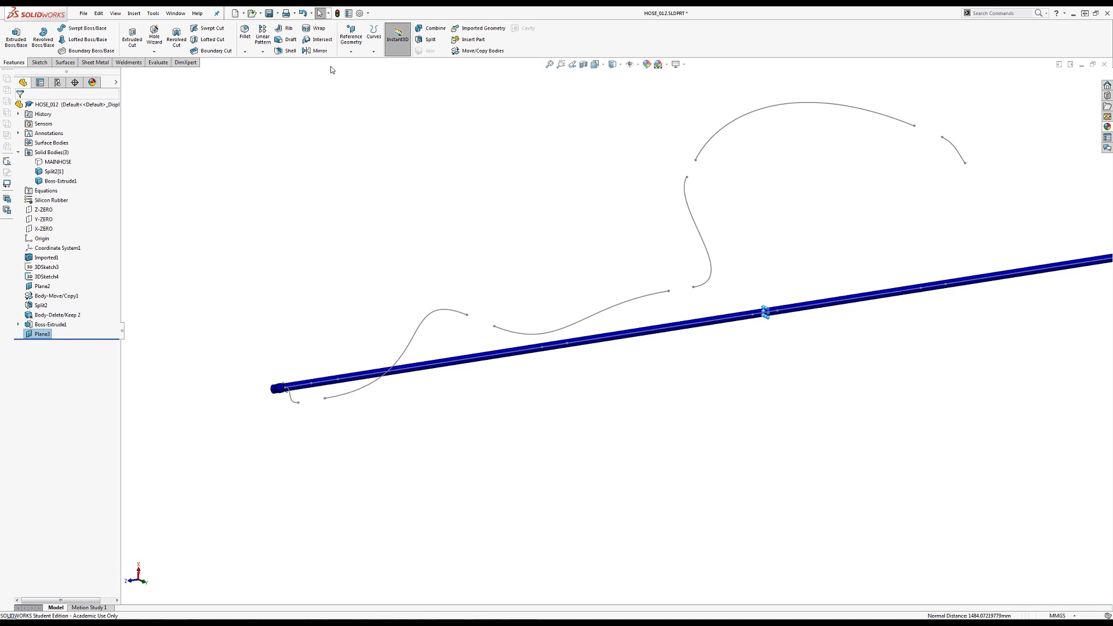
click(318, 51)
click(44, 197)
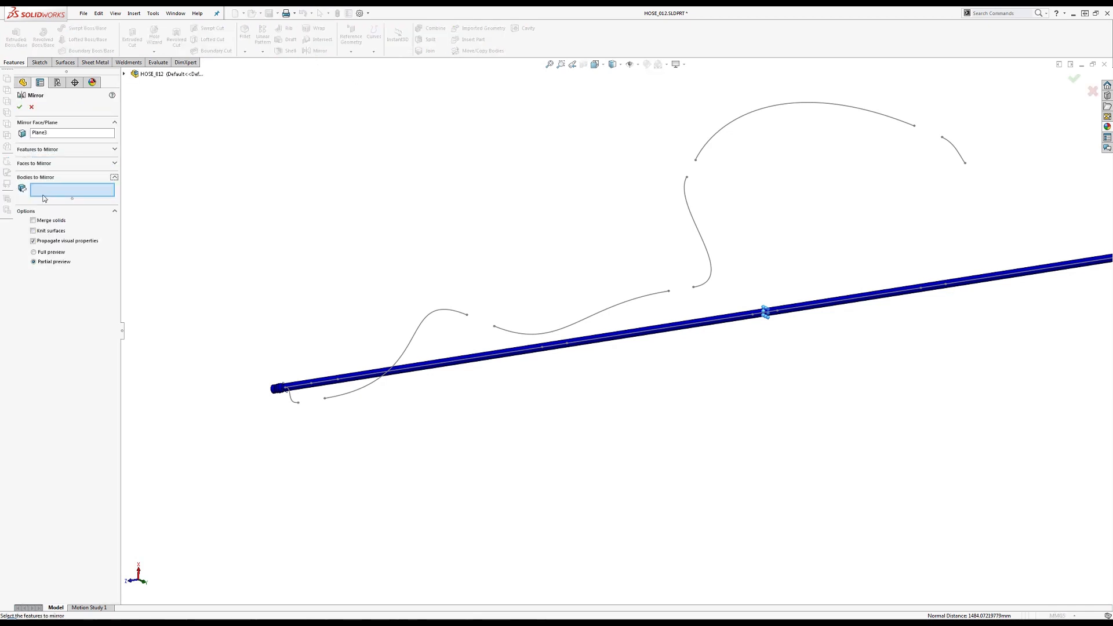
click(275, 396)
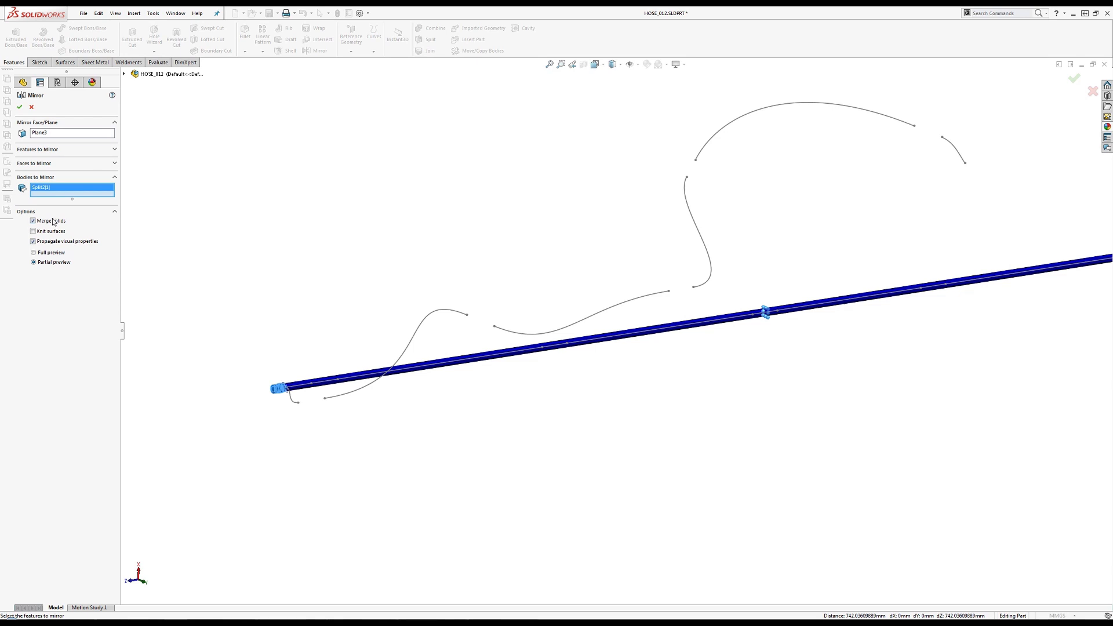
click(20, 107)
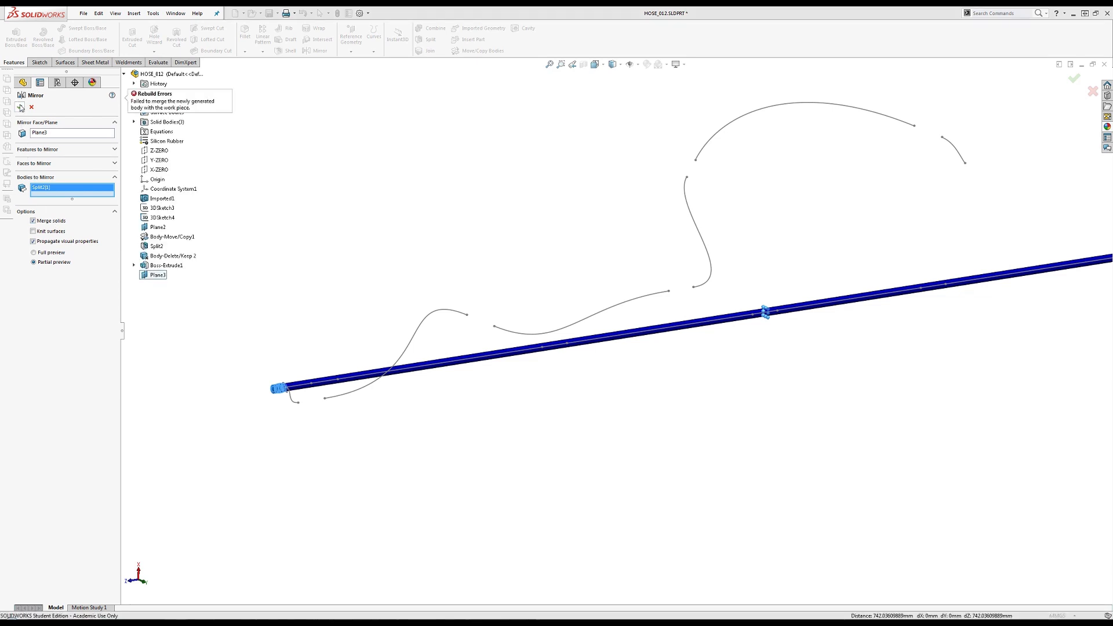
click(33, 221)
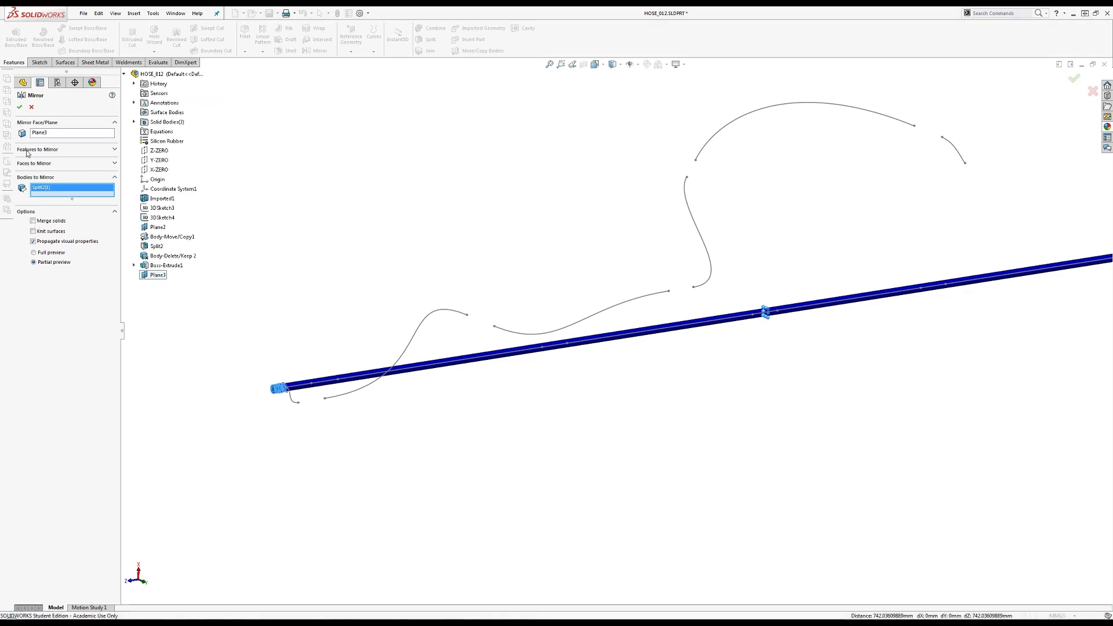
click(20, 107)
Combine the extruded tube with both bulged end sections into one body using the Add operation
scroll(648, 321, up, 3)
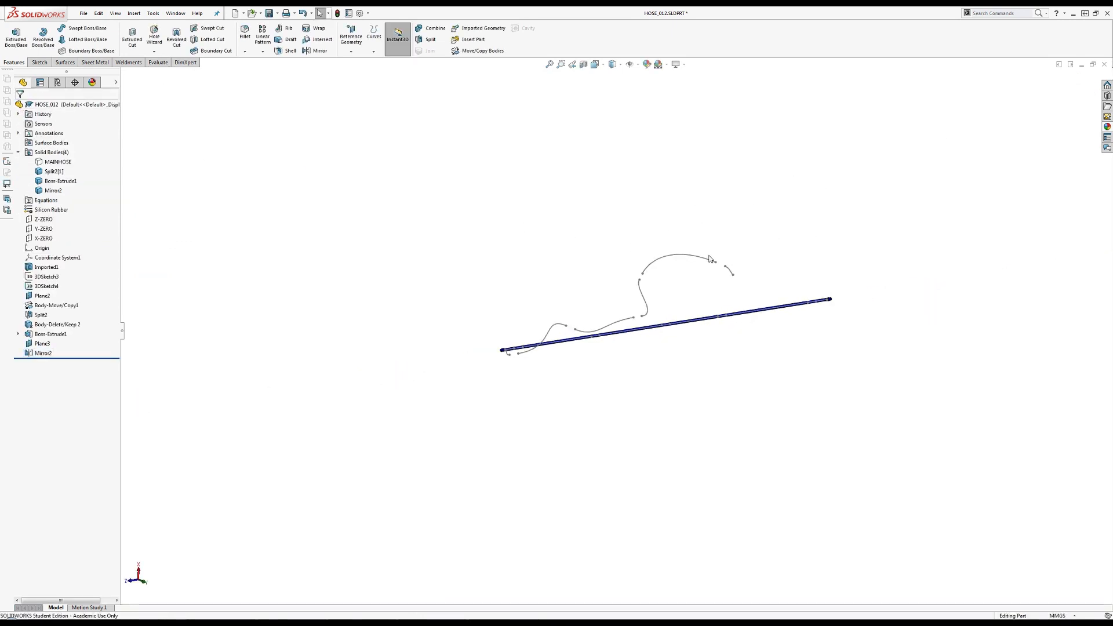
scroll(786, 286, down, 4)
scroll(843, 373, down, 2)
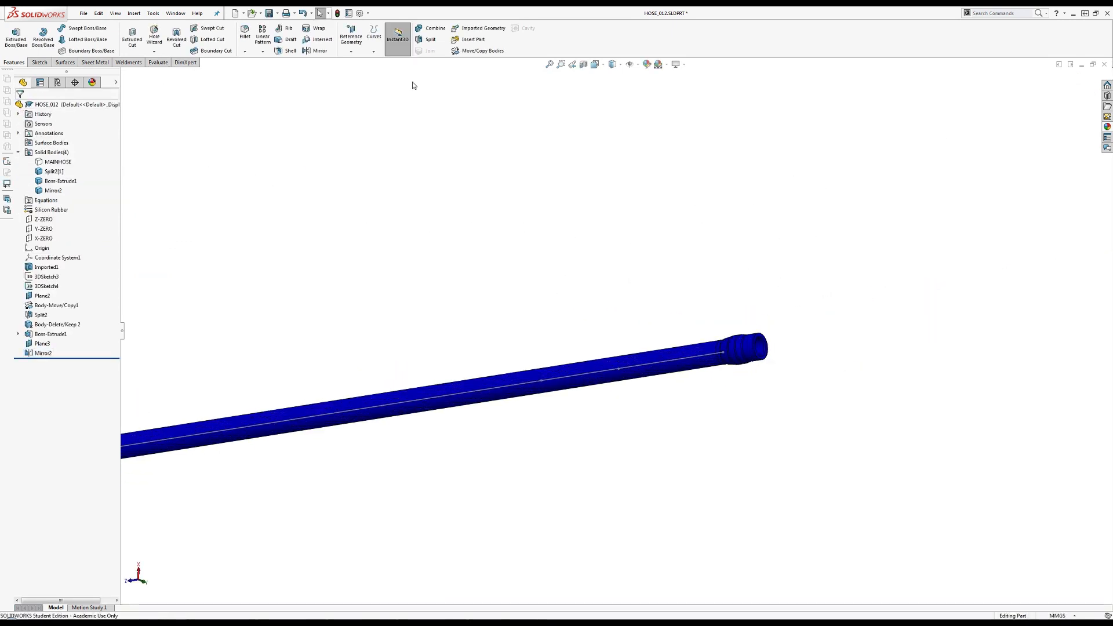
click(431, 28)
click(745, 343)
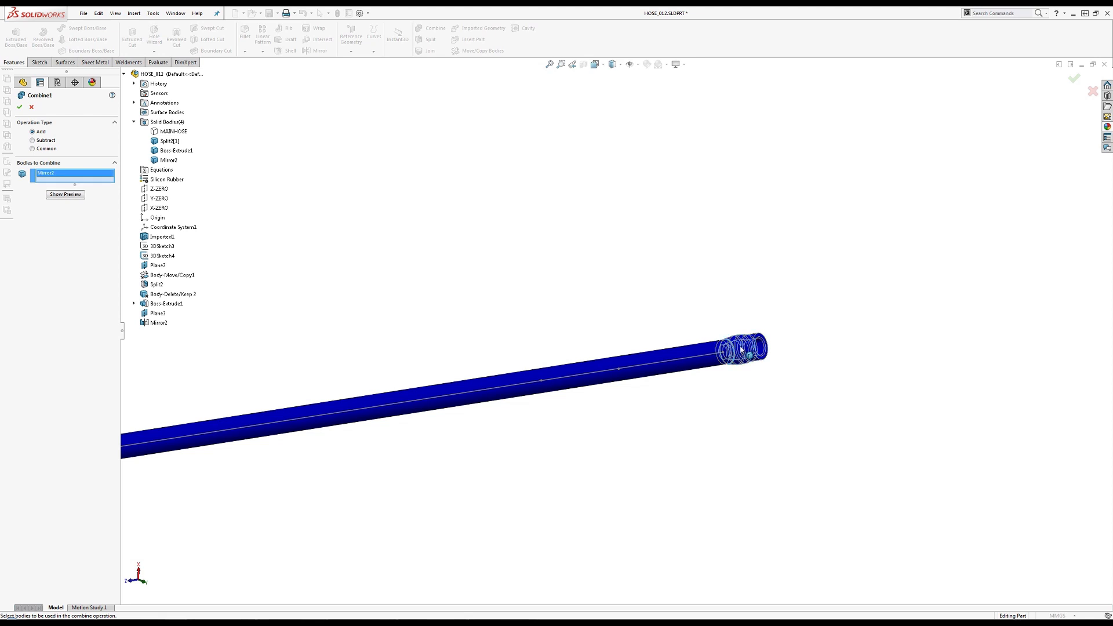
click(699, 354)
scroll(644, 342, up, 3)
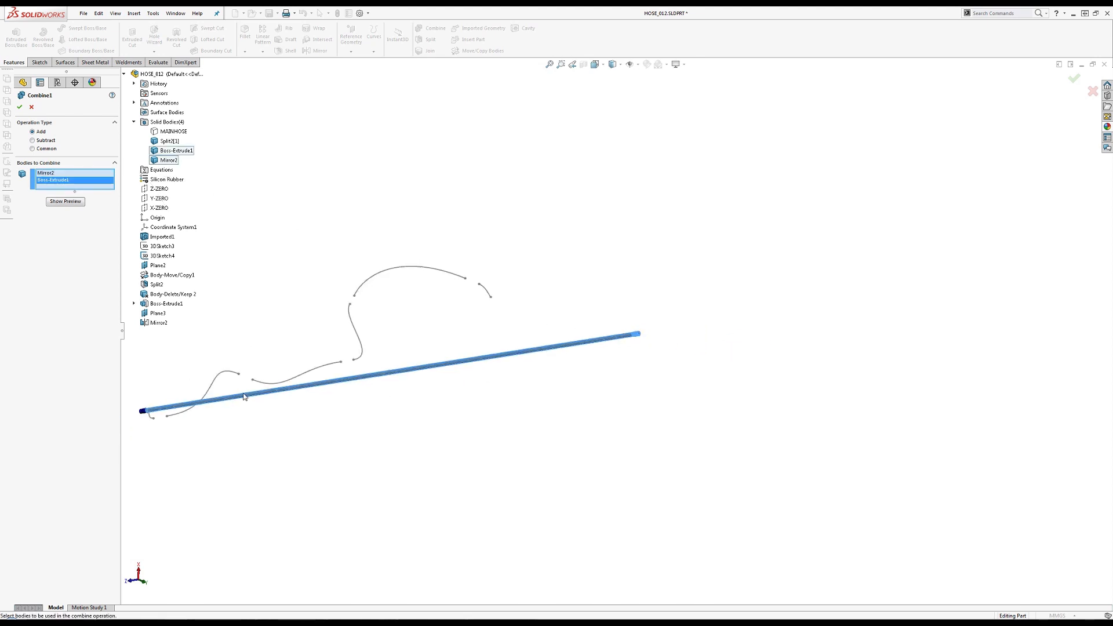
scroll(278, 388, down, 4)
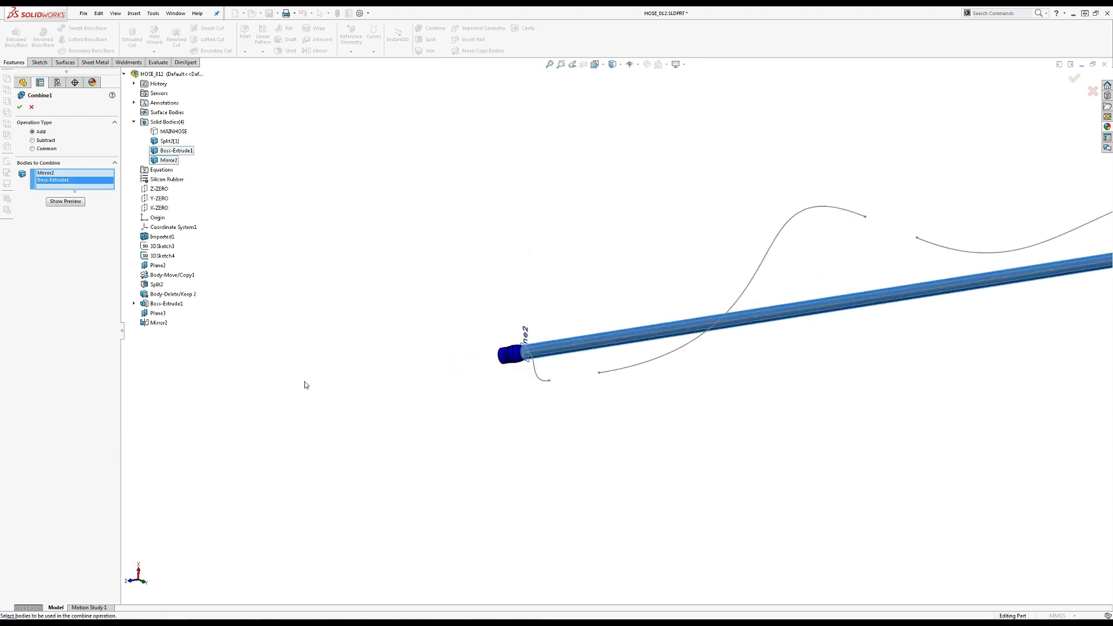
click(19, 106)
Hide Plane2, Plane3 and the 3D sketches 3DSketch3 and 3DSketch4
scroll(473, 229, up, 5)
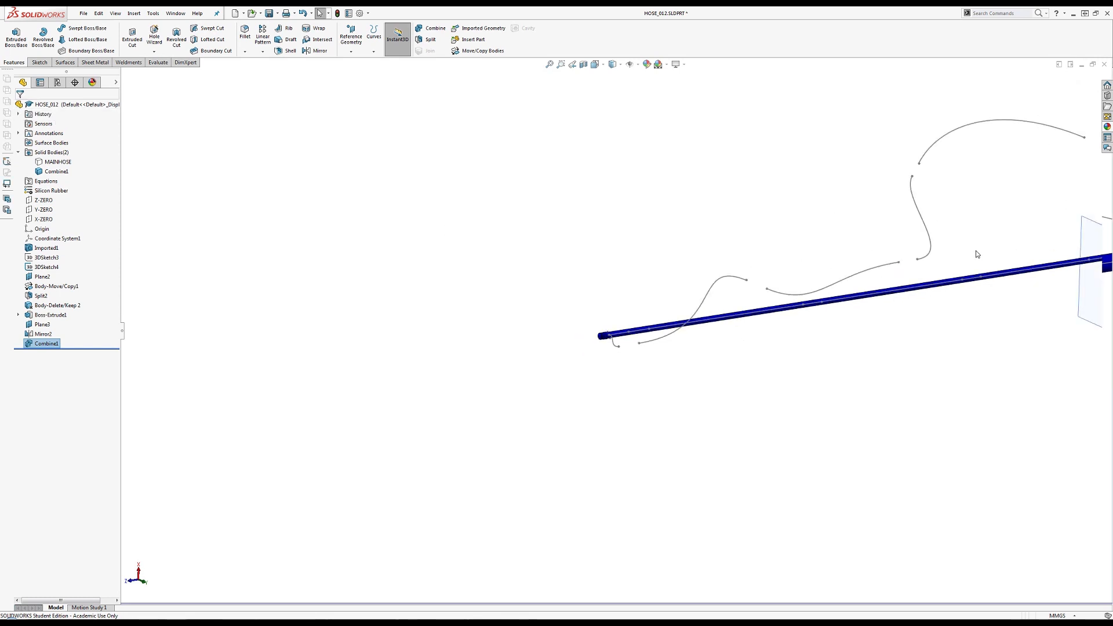
click(46, 325)
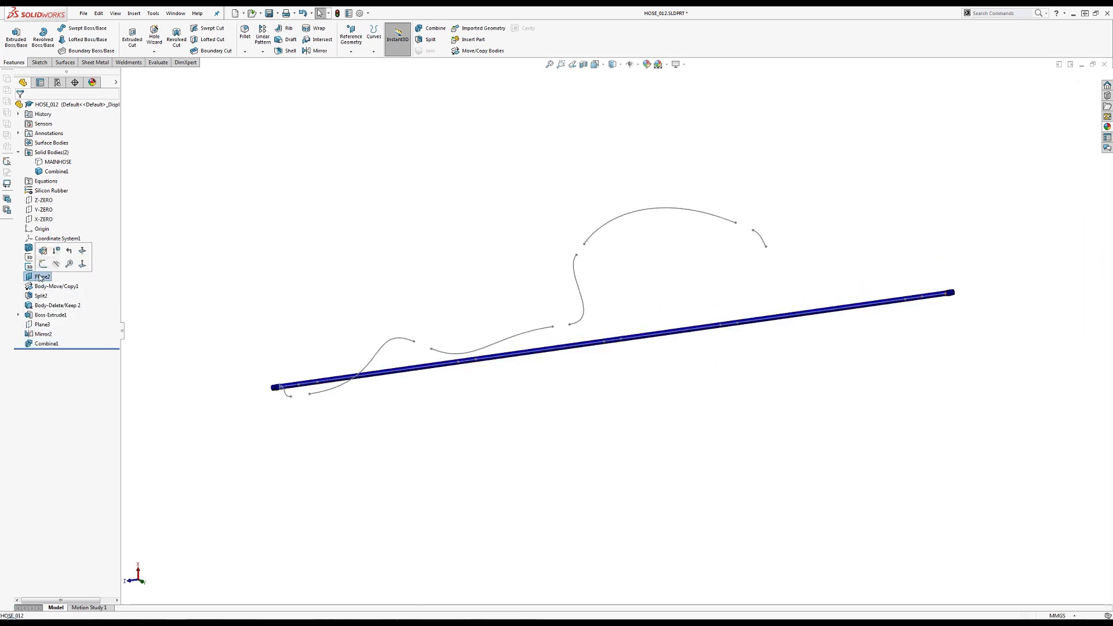
click(40, 267)
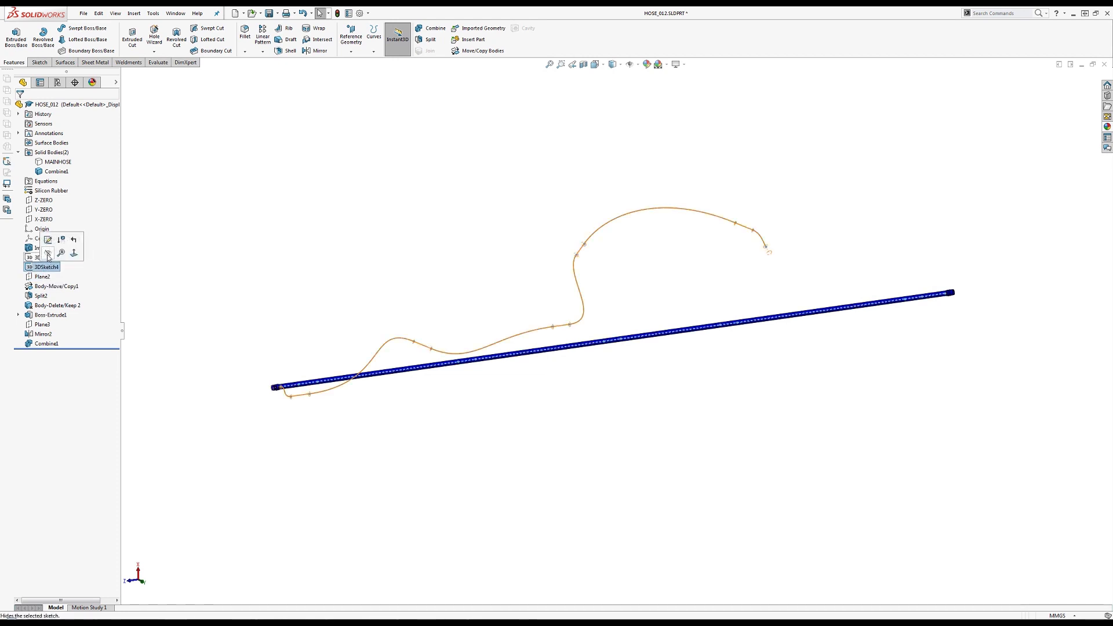
click(49, 251)
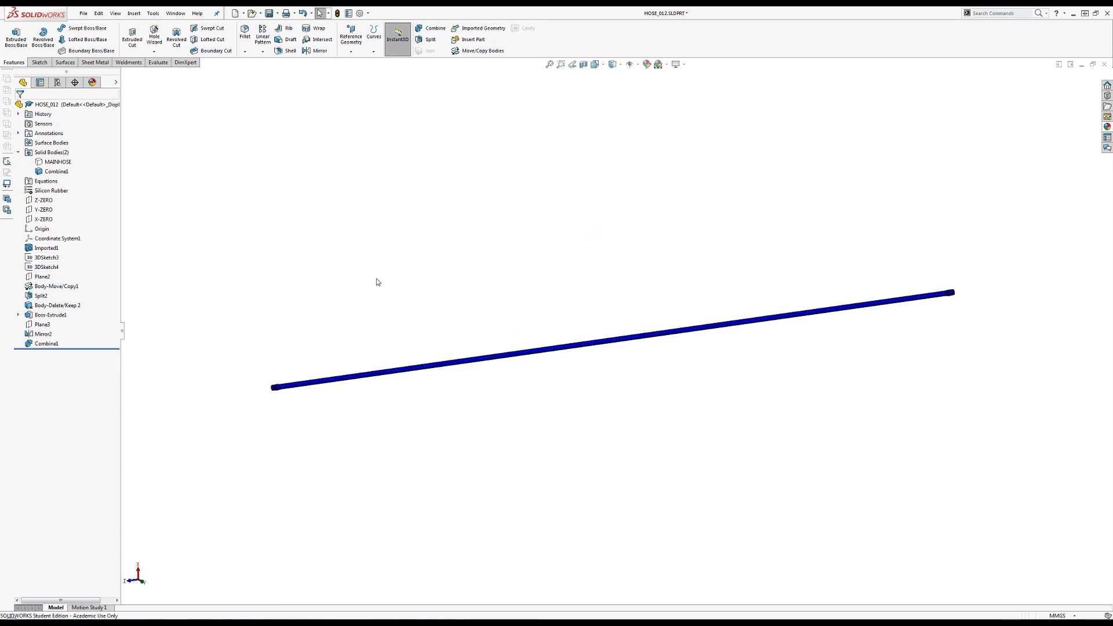
Show the MAINHOSE body and rename the combined straight body FLATHOSE
click(58, 161)
click(69, 148)
click(39, 172)
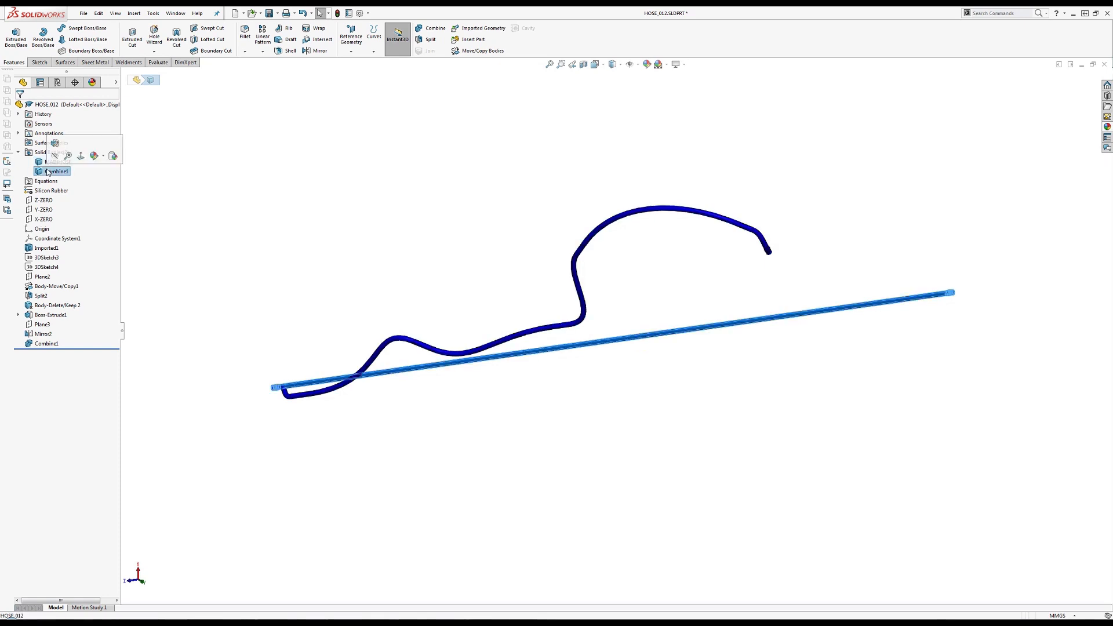
click(49, 171)
text(FLATHOSE)
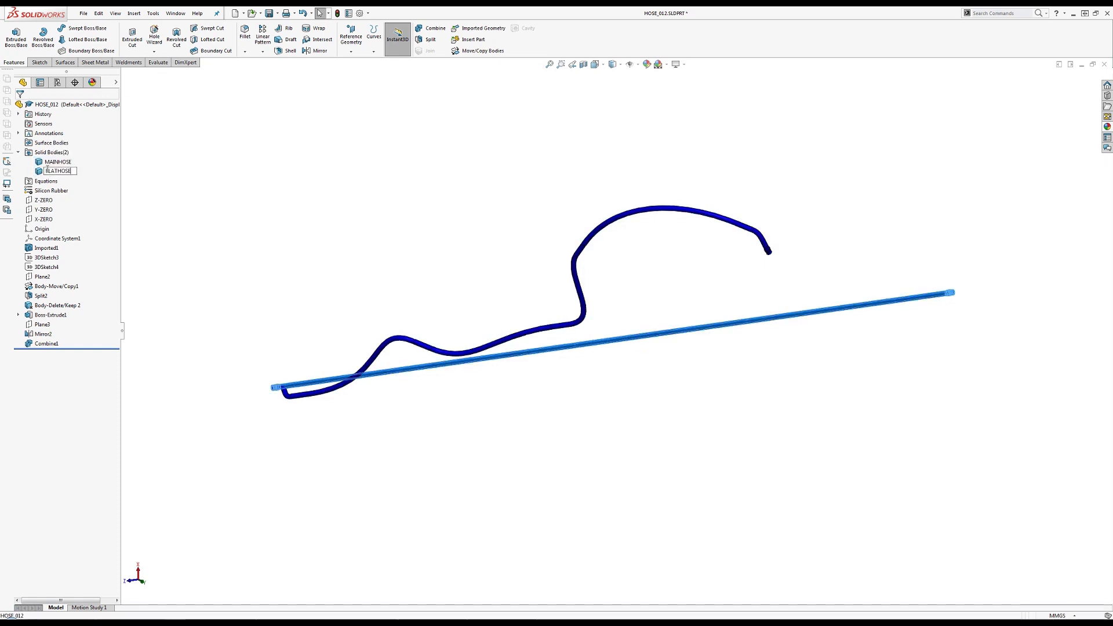
key(Return)
click(271, 193)
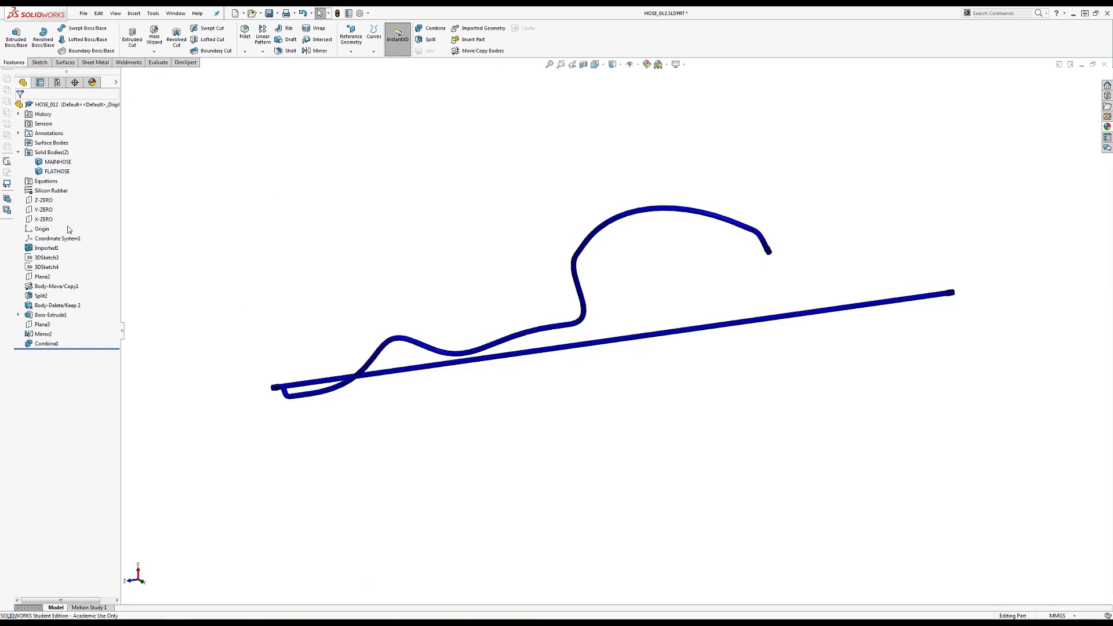
Examine the straight FLATHOSE body against the curved MAINHOSE body, including the end where they meet
click(55, 171)
scroll(281, 383, down, 2)
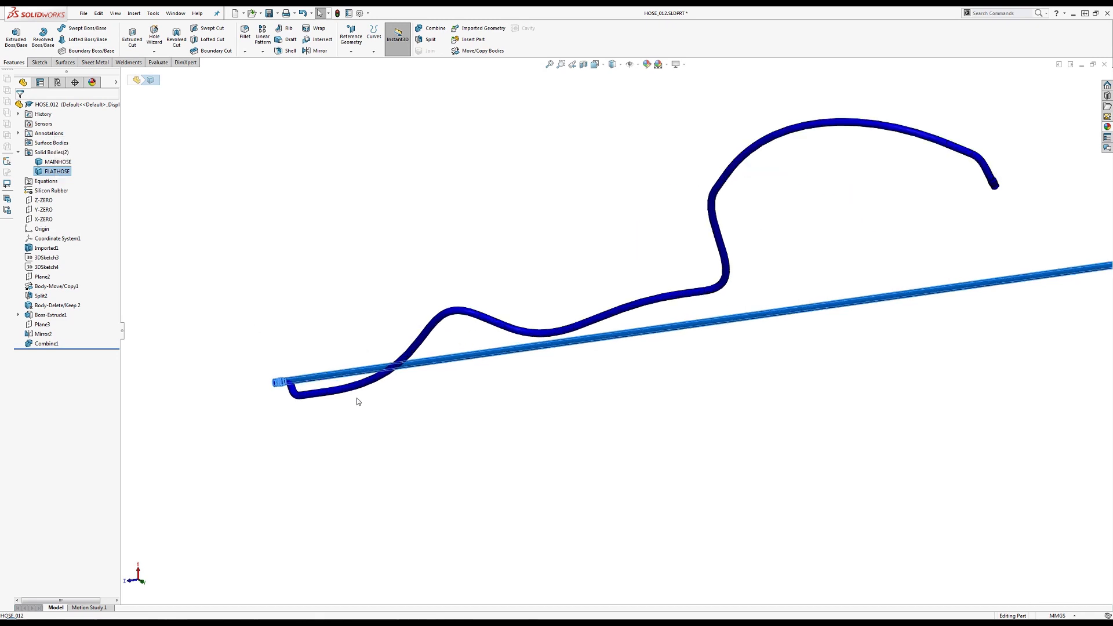
middle_drag(366, 371, 392, 335)
scroll(323, 368, down, 3)
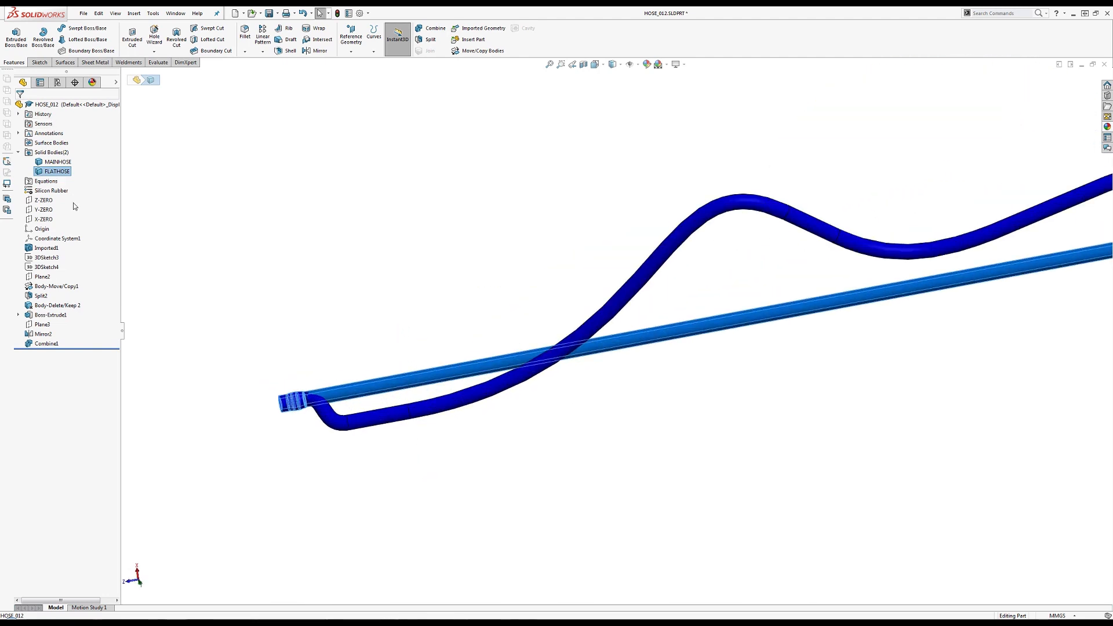
middle_drag(343, 241, 584, 293)
scroll(502, 299, up, 3)
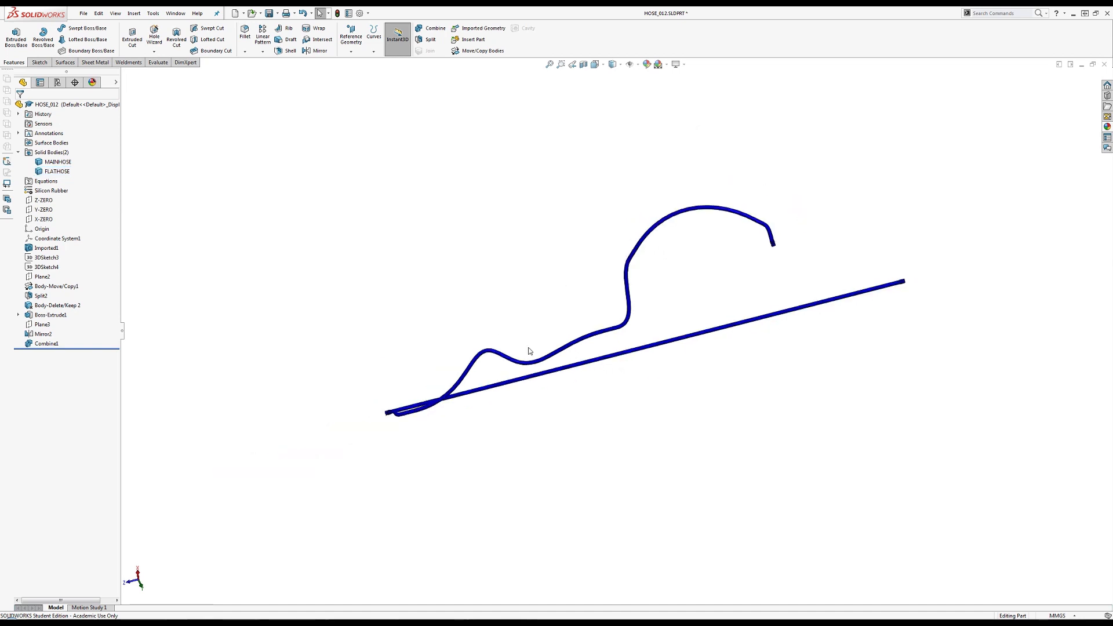
scroll(527, 348, down, 2)
scroll(695, 246, up, 2)
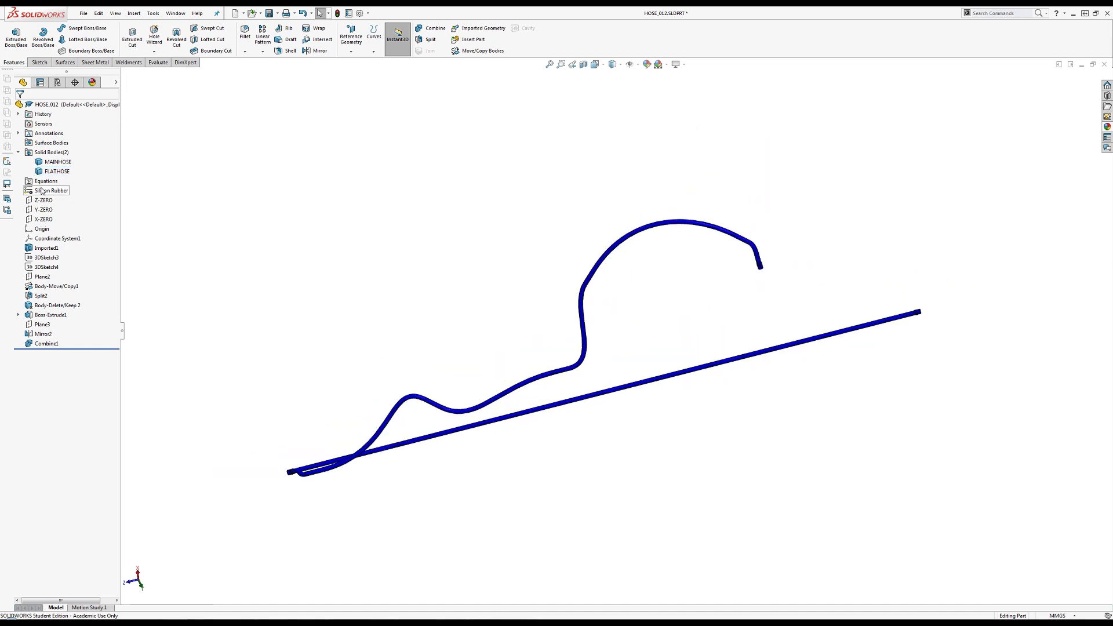
Duplicate the Default configuration, renaming the original AS-INSTALLED and the copy FLAT
click(57, 82)
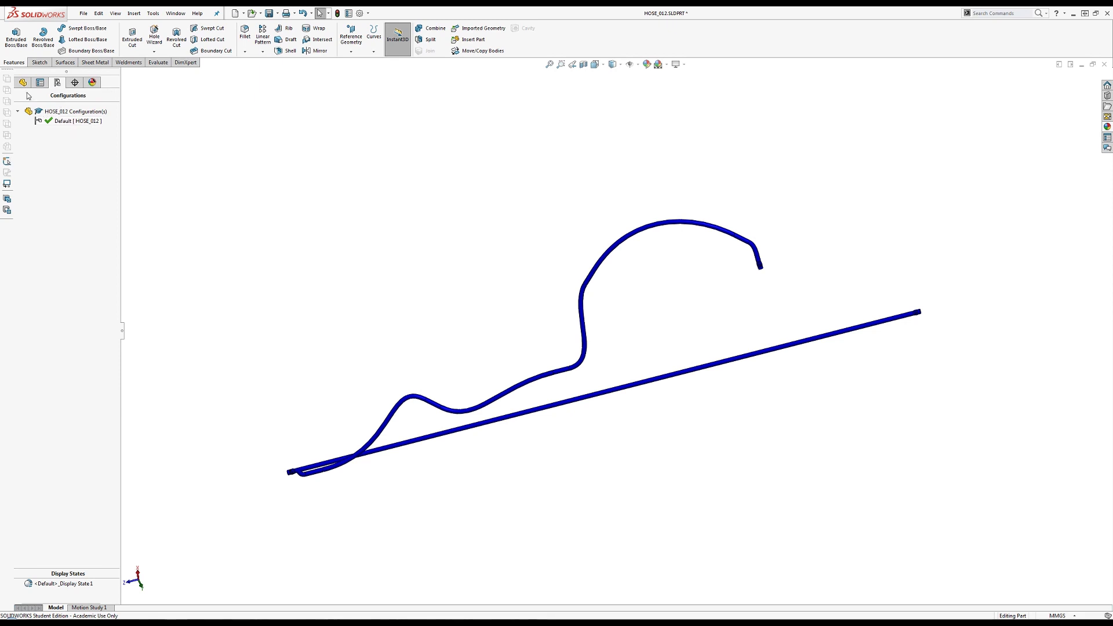
click(61, 121)
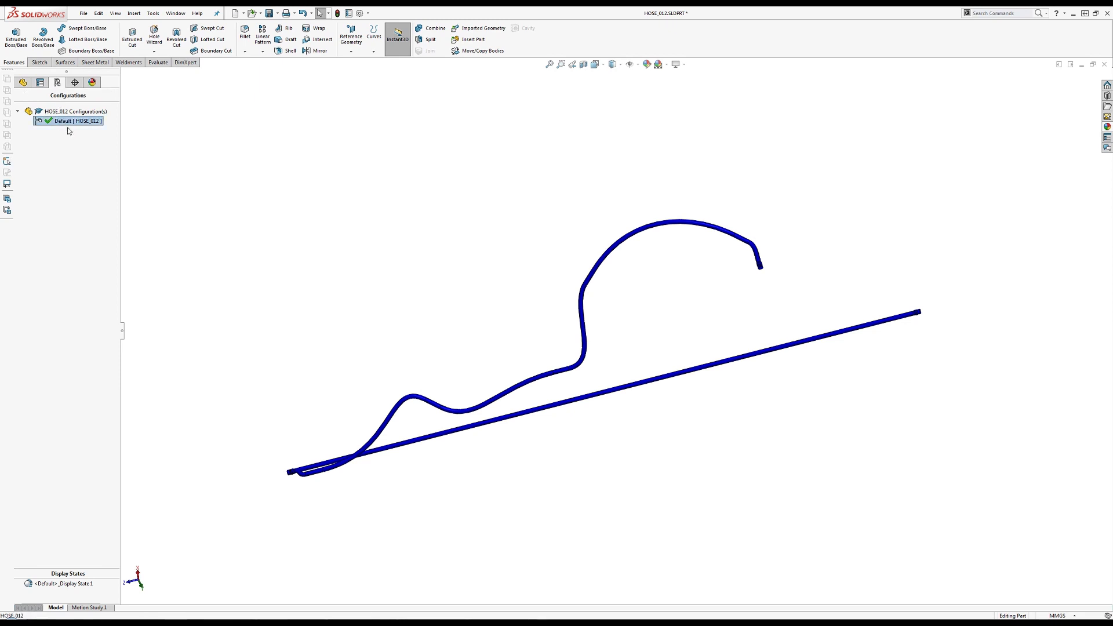
key(ctrl+v)
click(64, 121)
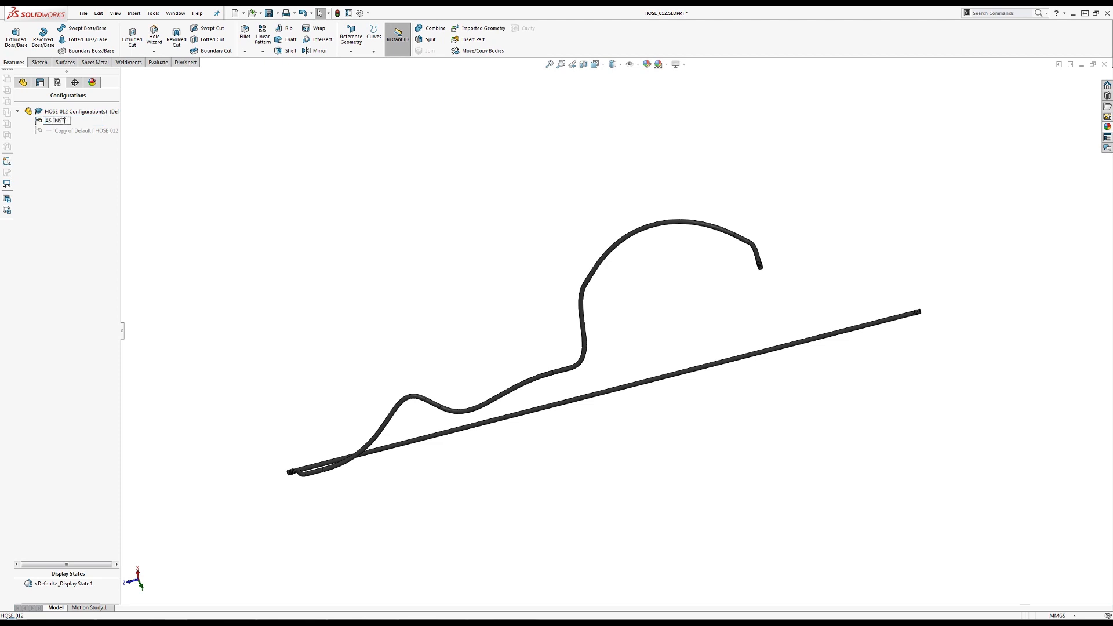
text(AS-INSTALLED)
click(65, 131)
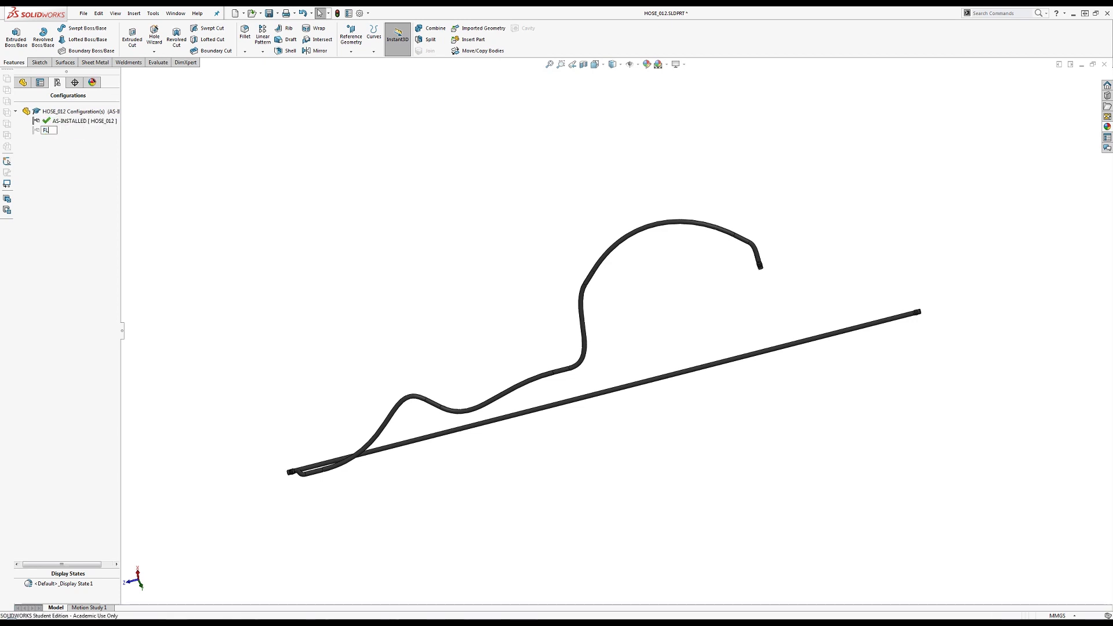
key(Return)
Delete the FLATHOSE body in the AS-INSTALLED configuration with Delete/Keep Body
click(64, 121)
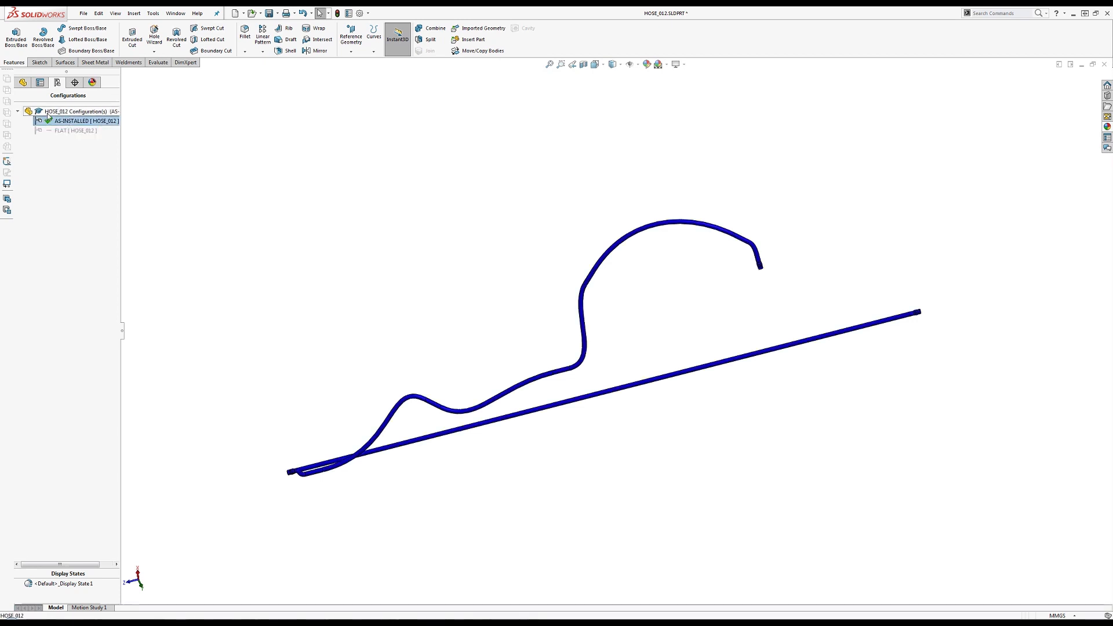
click(21, 83)
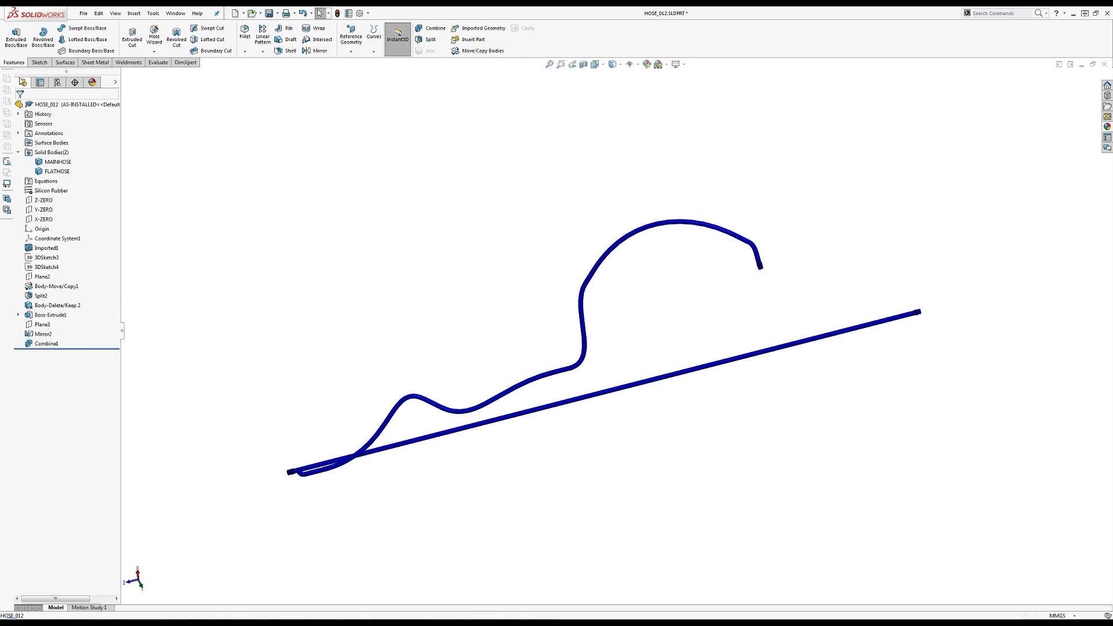
click(52, 171)
key(Delete)
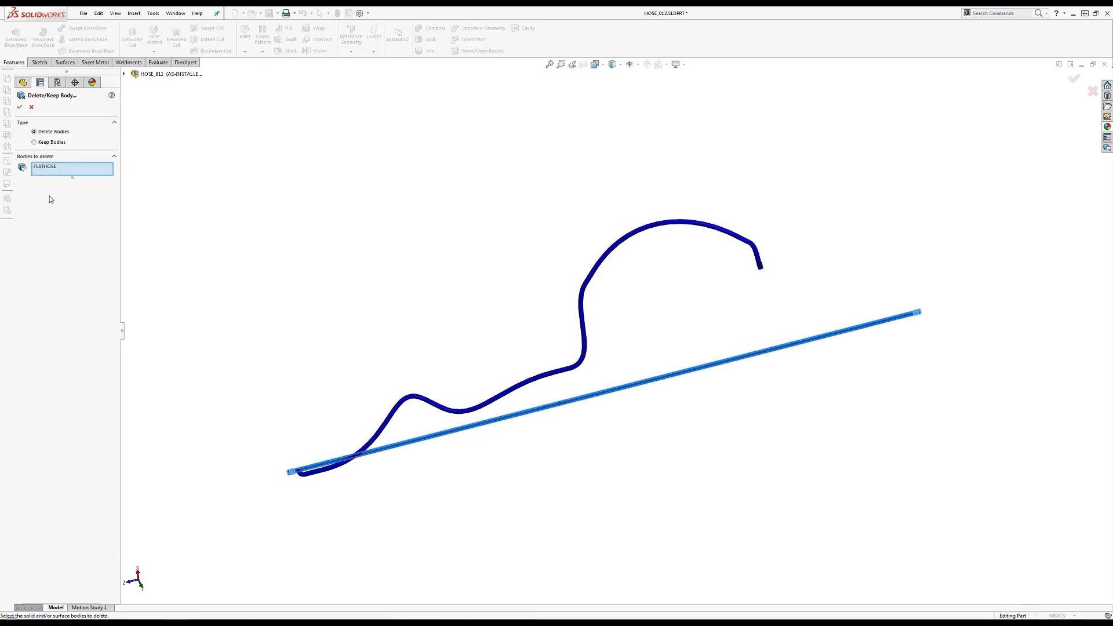
key(Return)
Activate the FLAT configuration and delete the MAINHOSE body in it
click(58, 84)
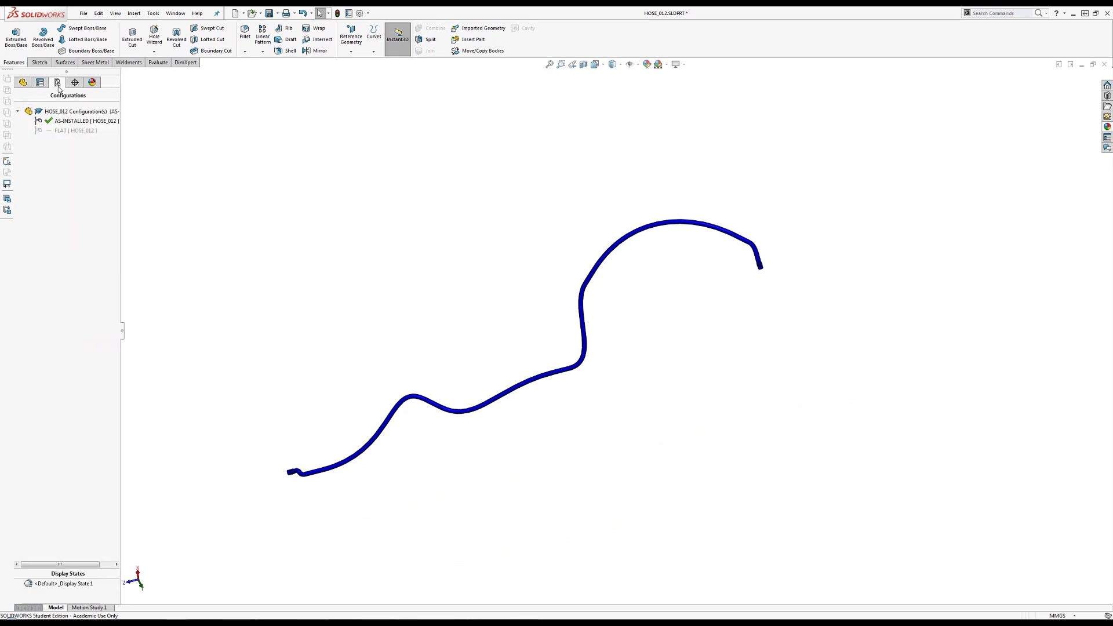
double_click(64, 130)
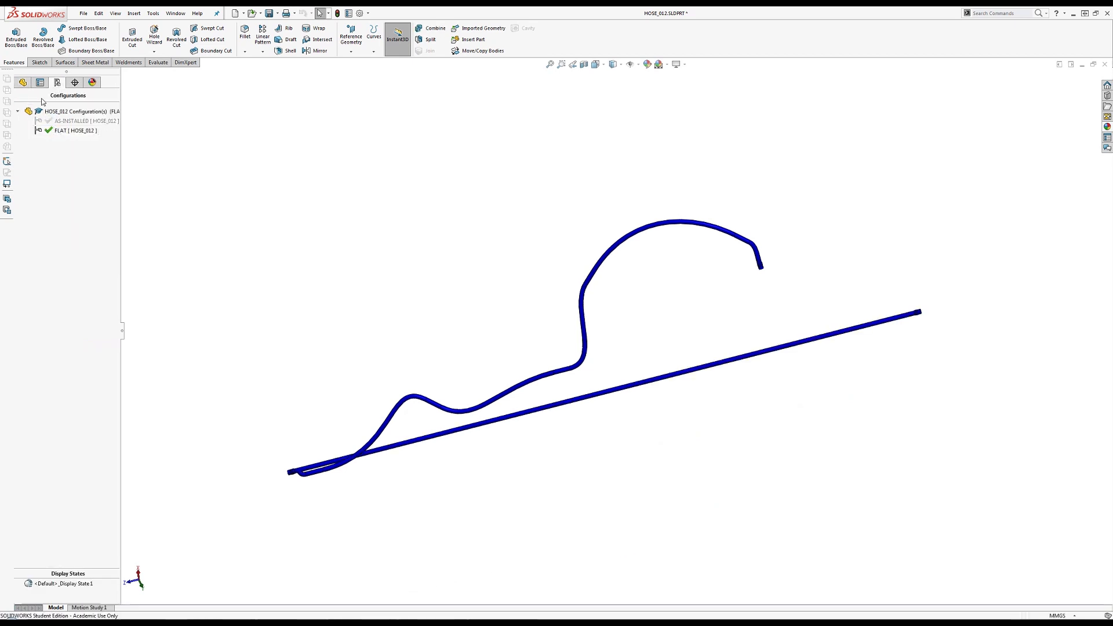
click(23, 83)
double_click(41, 151)
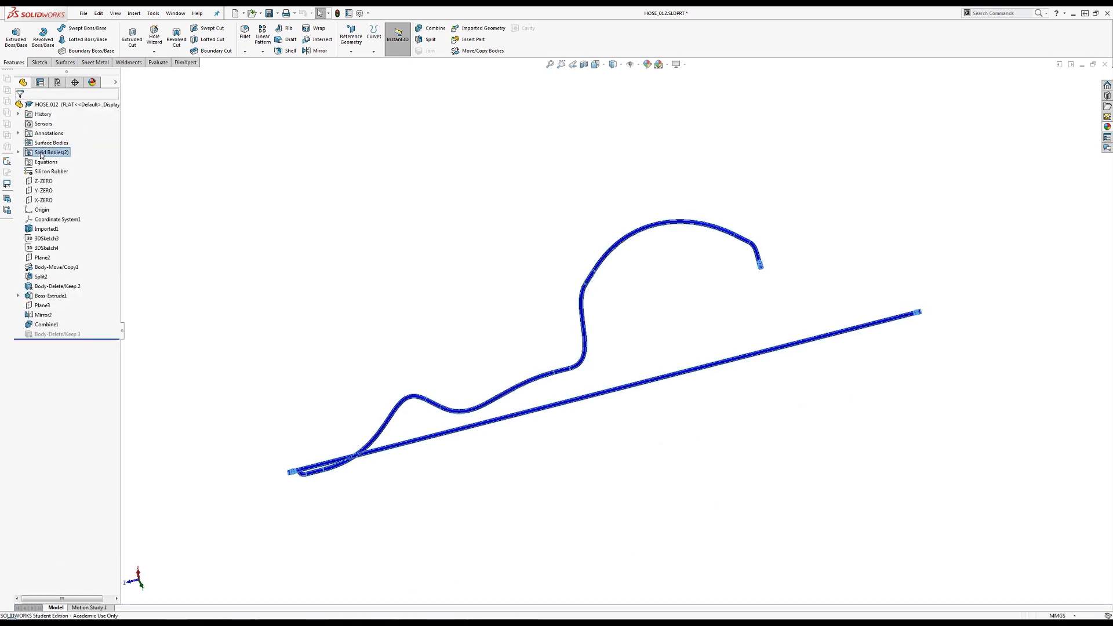
click(46, 162)
key(Delete)
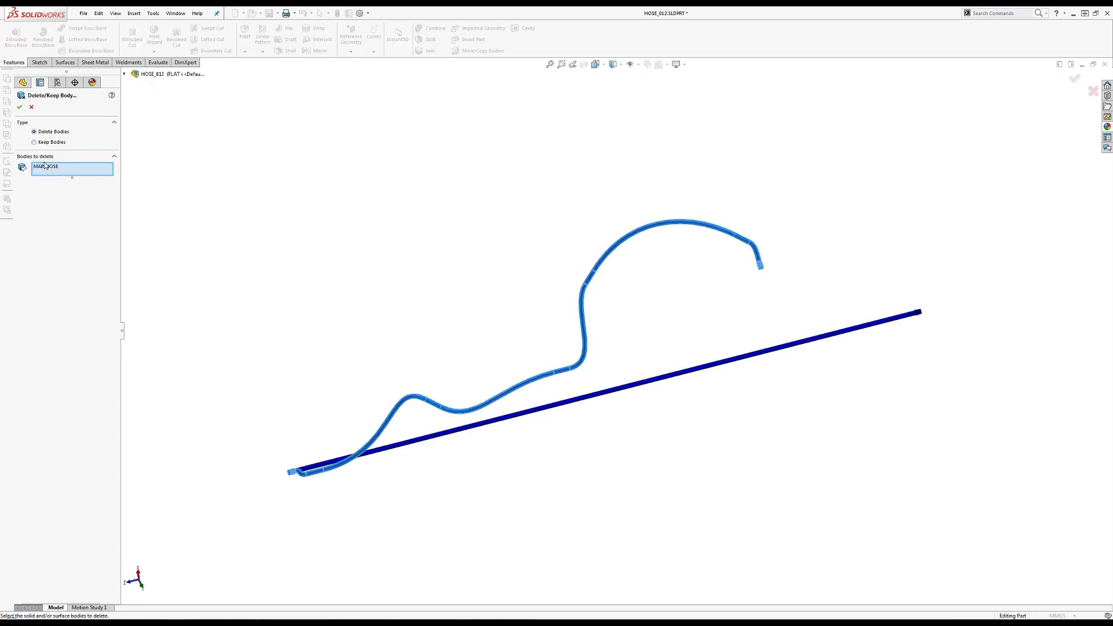
key(Return)
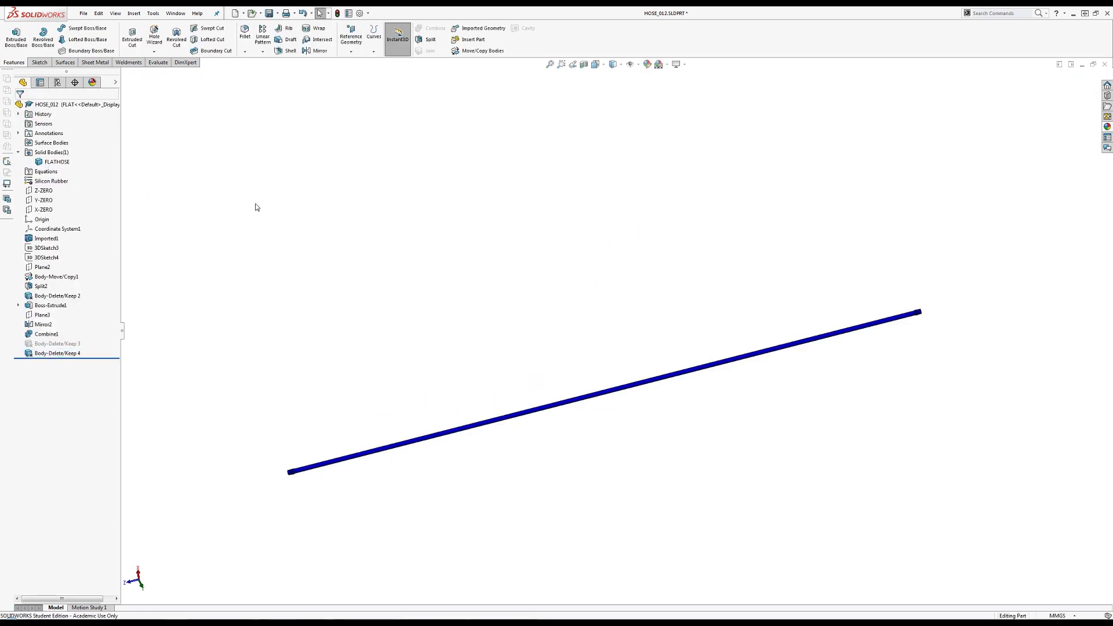
Switch between the AS-INSTALLED and FLAT configurations to check which hose body each one contains
click(57, 83)
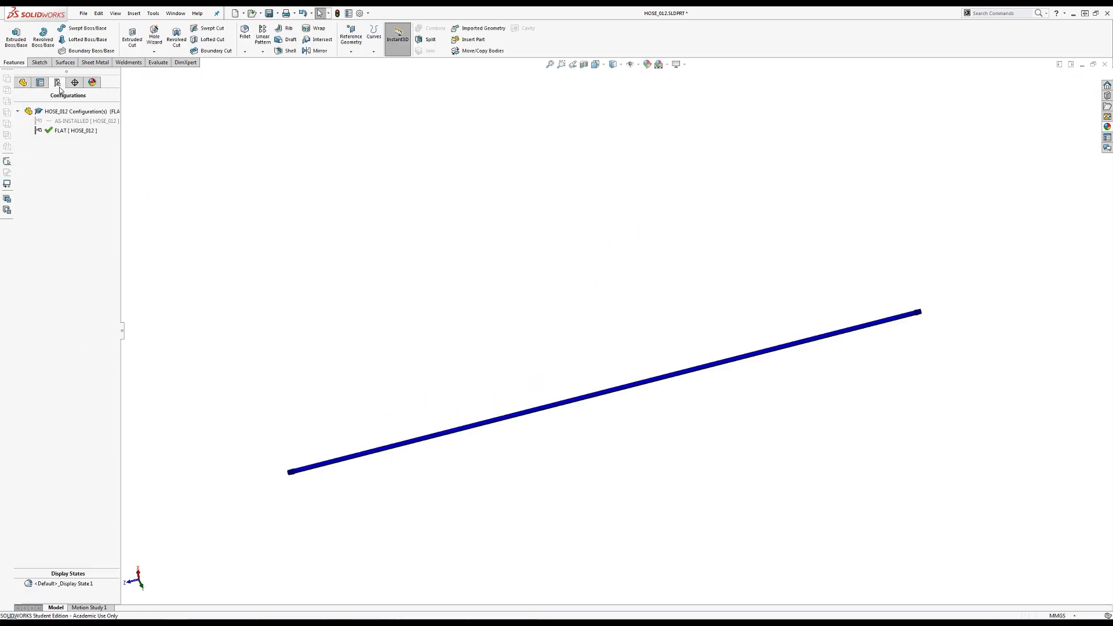
click(64, 120)
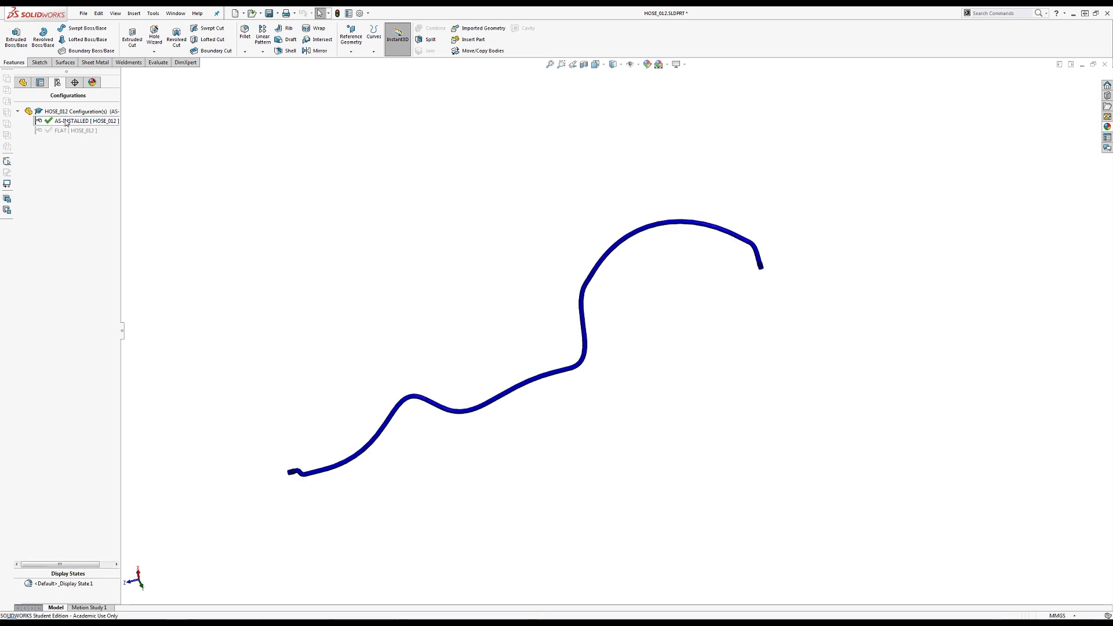
double_click(69, 131)
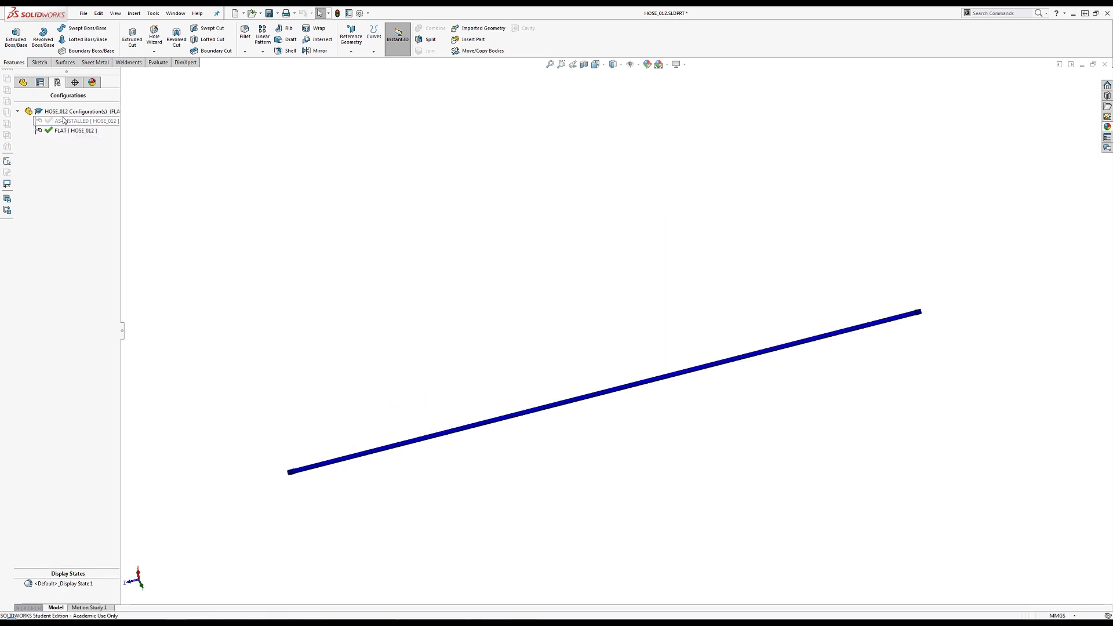
double_click(69, 130)
double_click(66, 121)
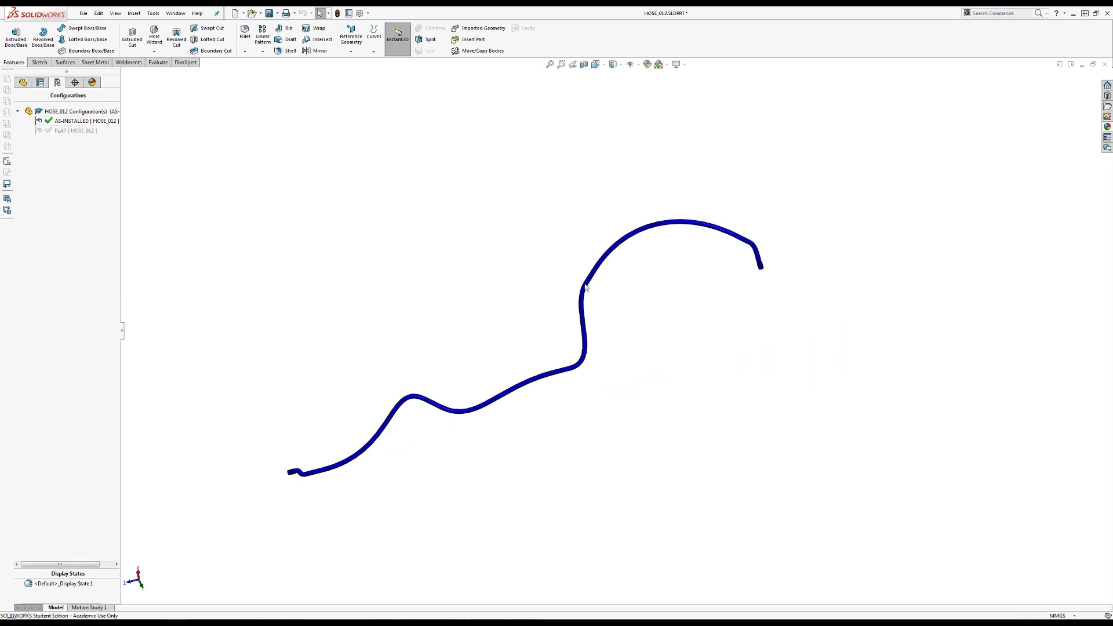
middle_drag(597, 296, 597, 249)
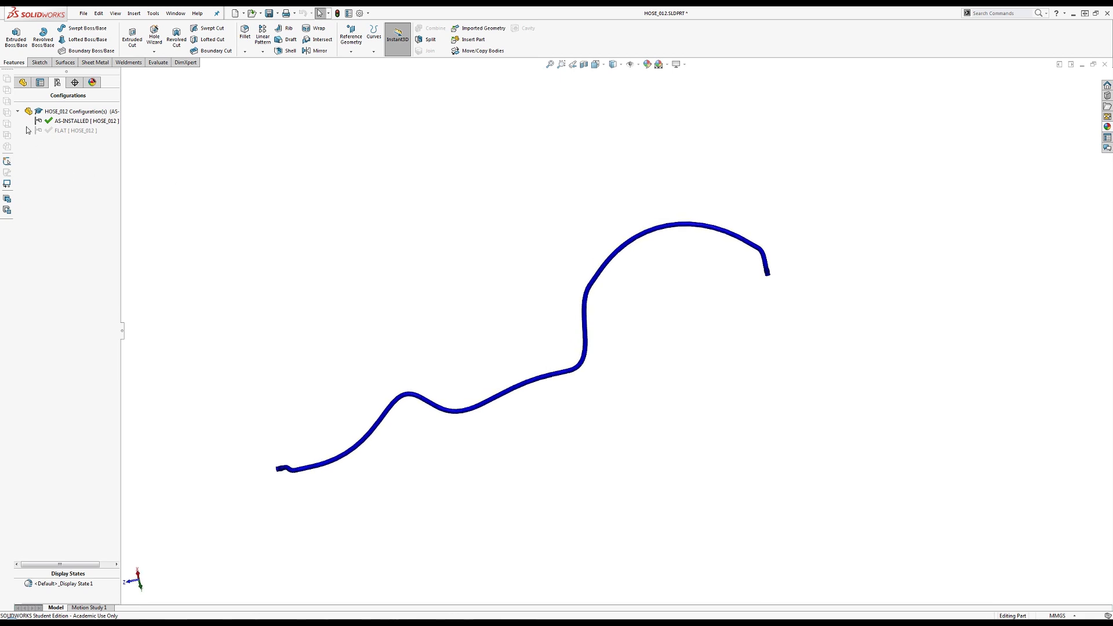
double_click(70, 131)
Activate the AS-INSTALLED configuration and save the part
double_click(76, 121)
click(269, 14)
scroll(462, 301, up, 2)
scroll(484, 358, down, 2)
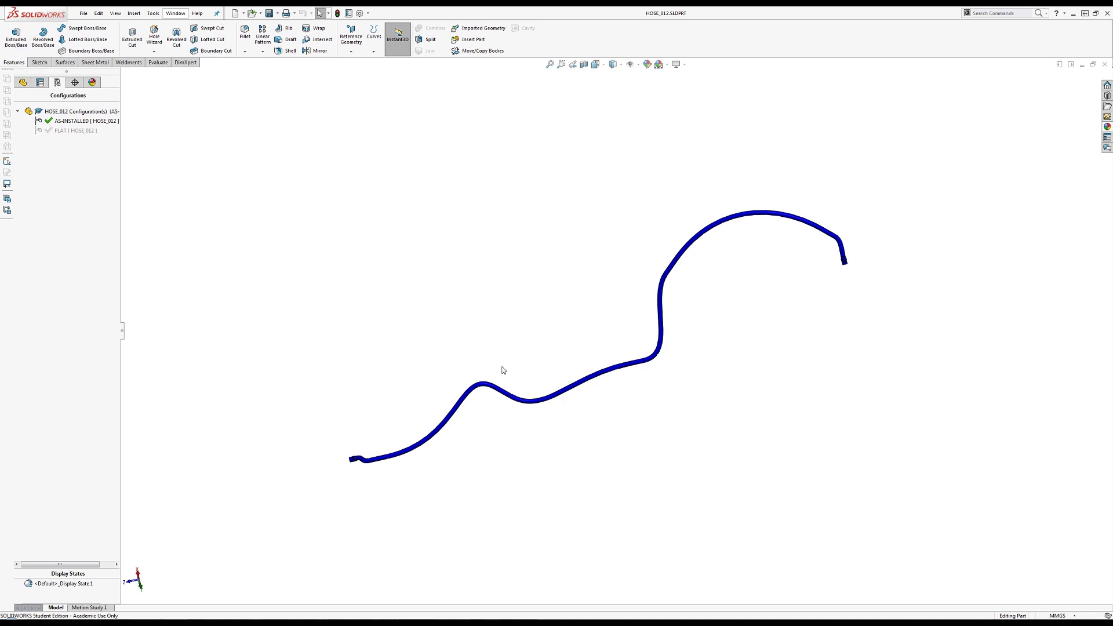
Activate the FLAT configuration and measure the straight hose's overall length between its two annular end faces
double_click(68, 131)
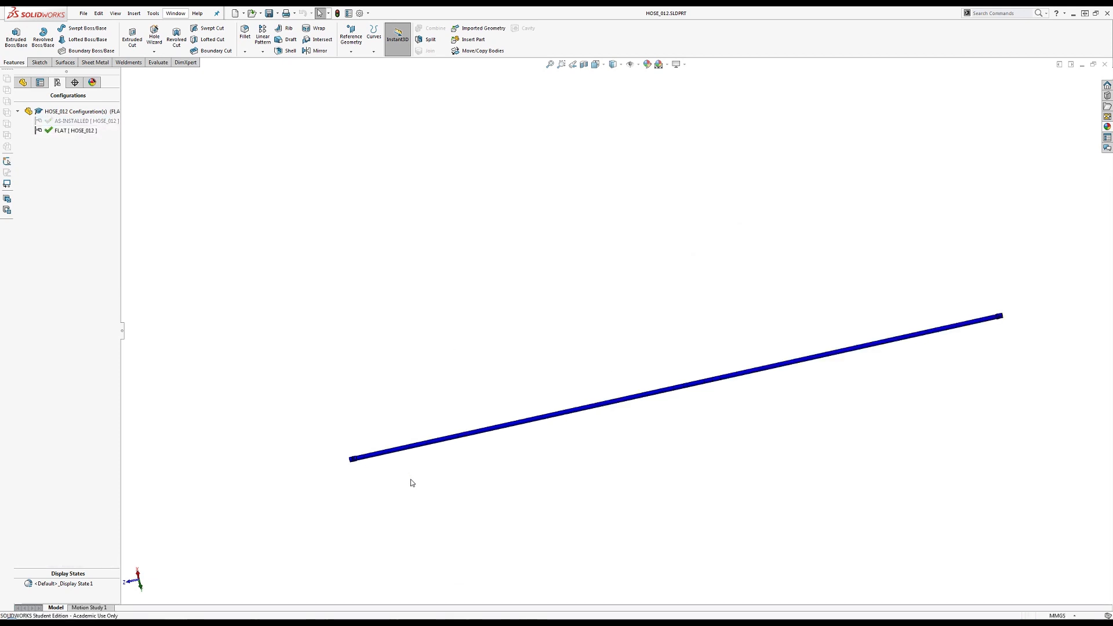
scroll(406, 470, down, 6)
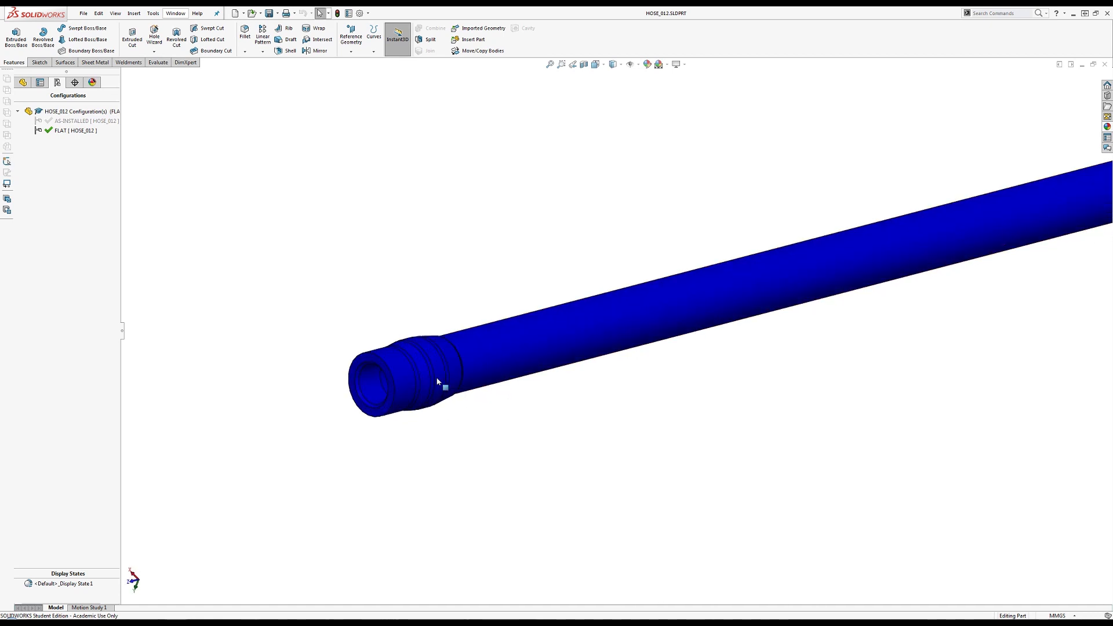
click(383, 374)
scroll(562, 293, up, 5)
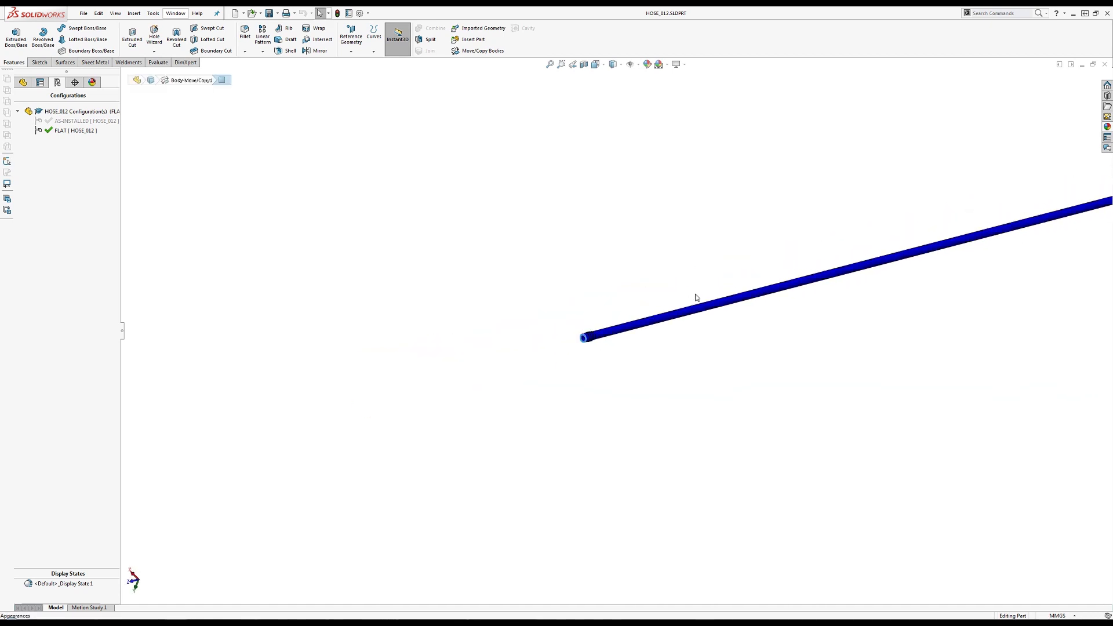
scroll(697, 298, up, 4)
scroll(956, 235, down, 7)
middle_drag(791, 299, 655, 359)
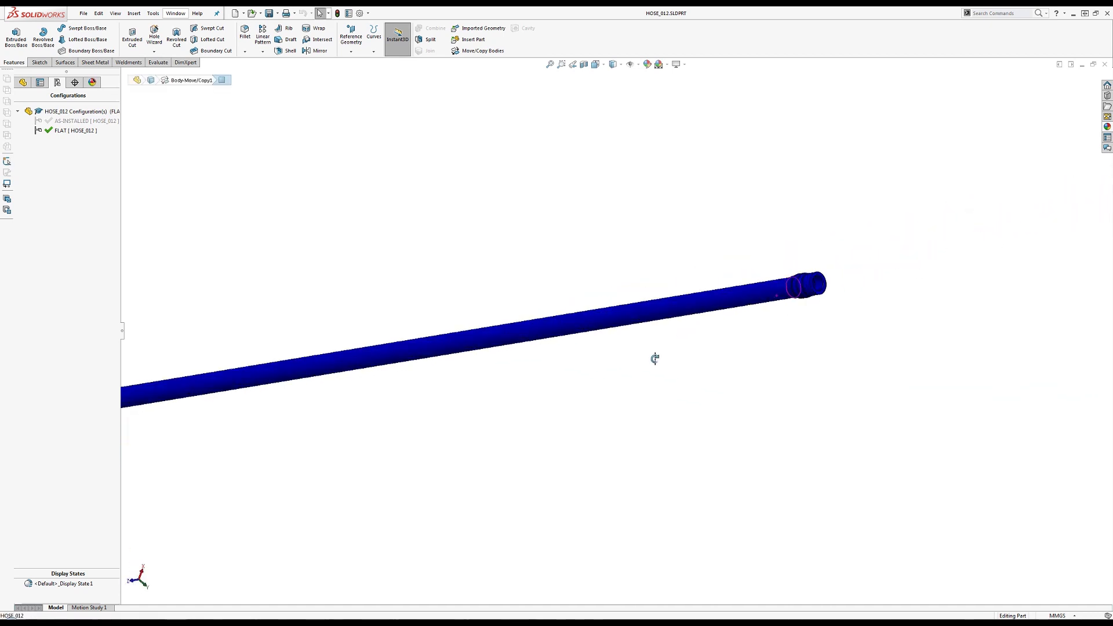
scroll(774, 295, down, 5)
click(775, 300)
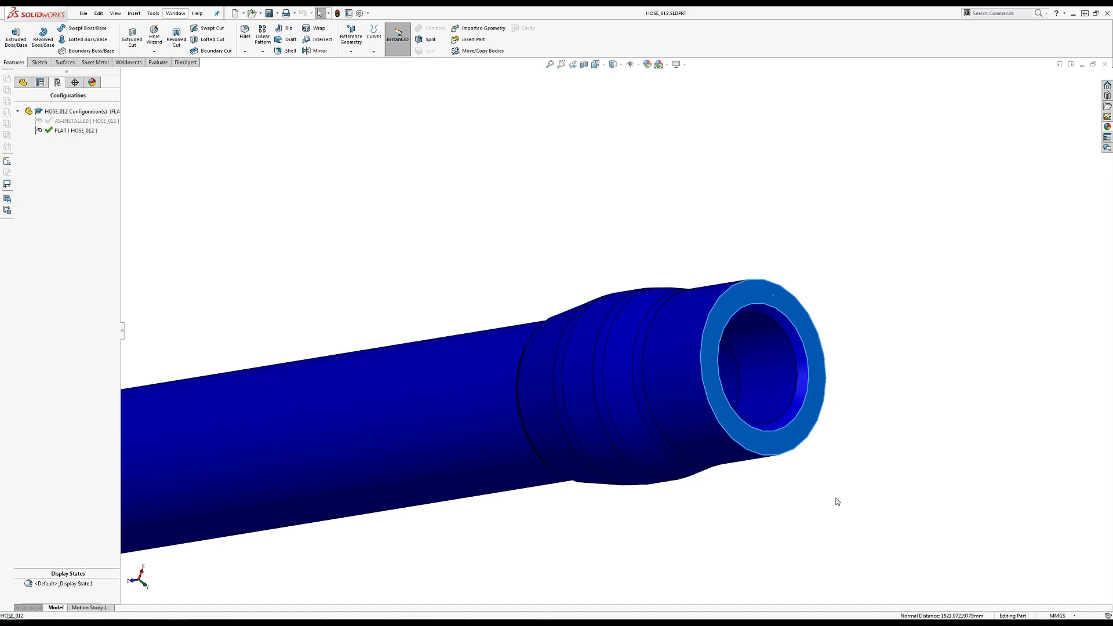
click(512, 228)
Switch back to the AS-INSTALLED configuration and view the curved hose
scroll(474, 241, up, 4)
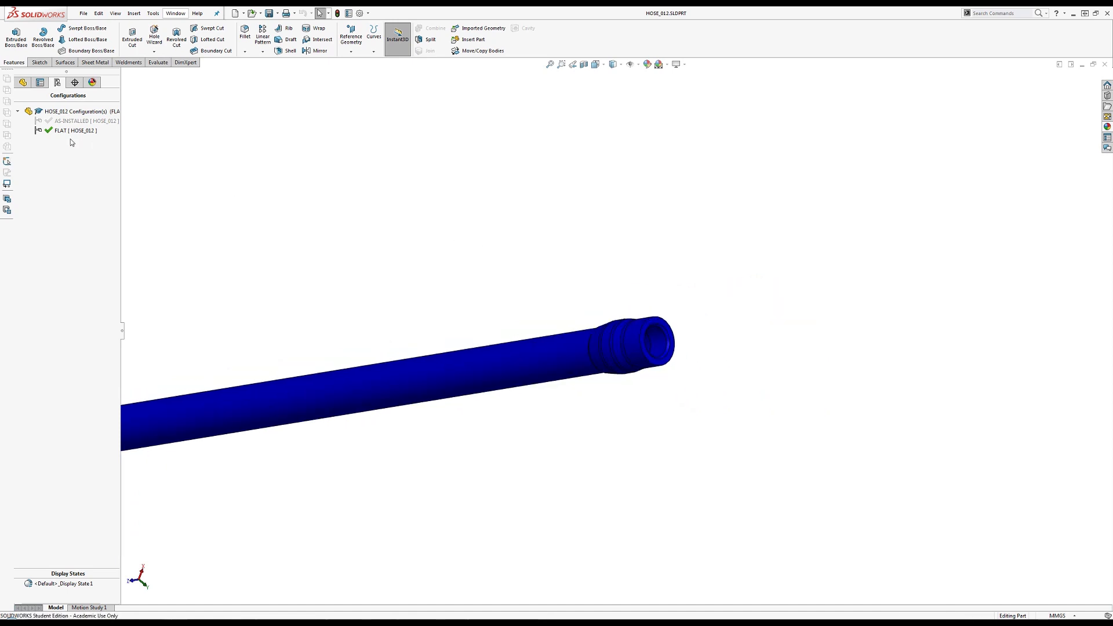
double_click(64, 121)
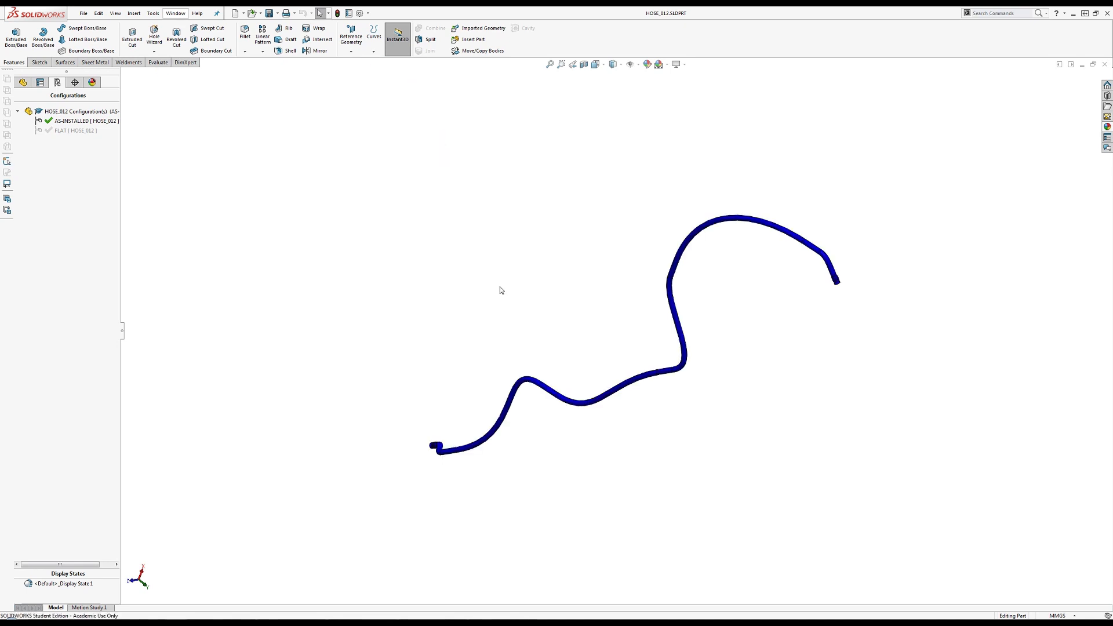
middle_drag(513, 299, 701, 310)
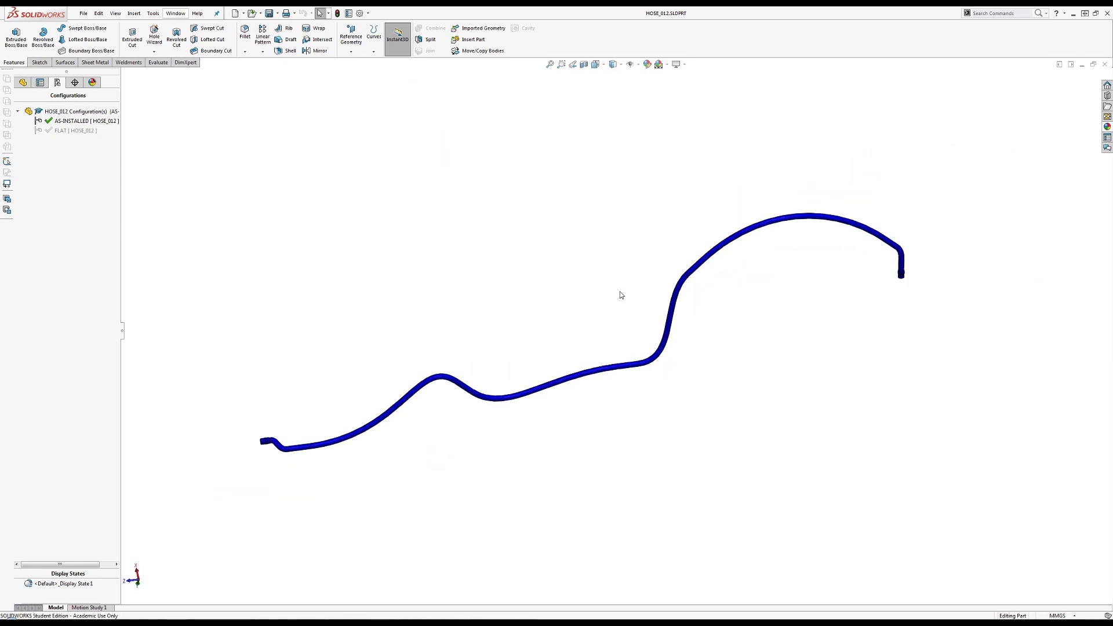